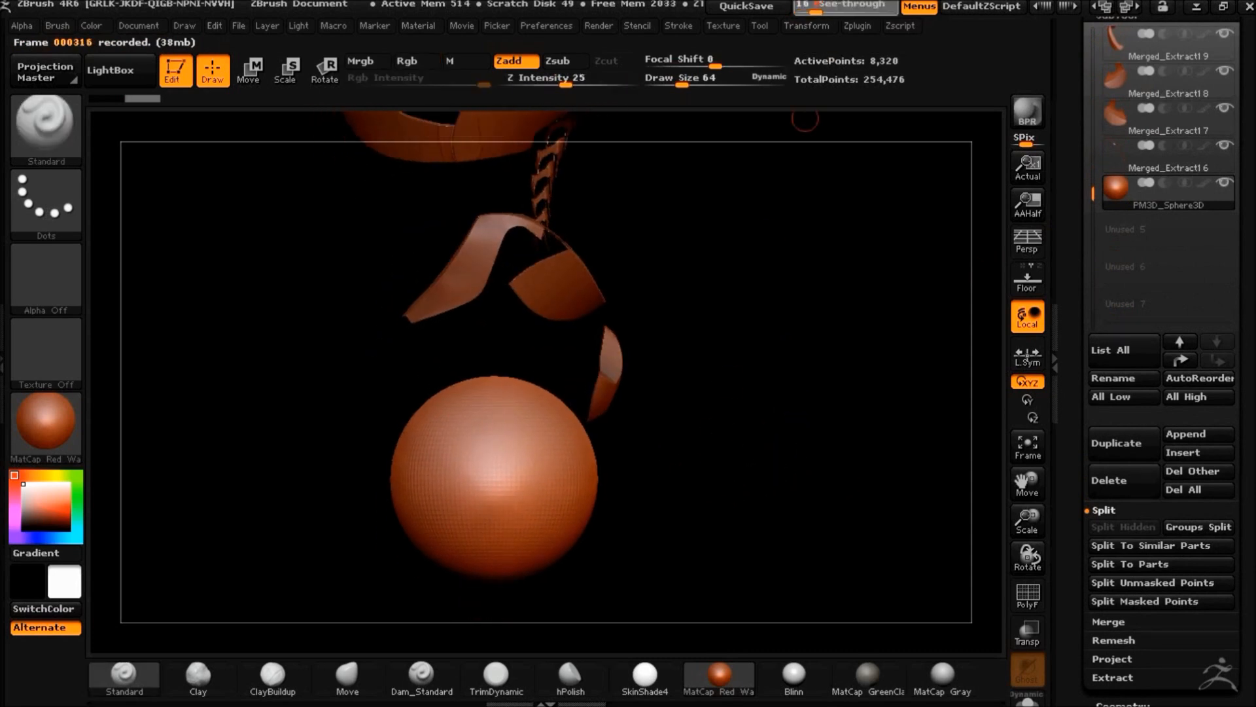
Divide the sphere once to subdivision level 2 and move it up between the hip plates
key("w")
mouse_move(593, 496)
right_mouse_down()
mouse_move(542, 477)
mouse_move(595, 488)
right_mouse_up()
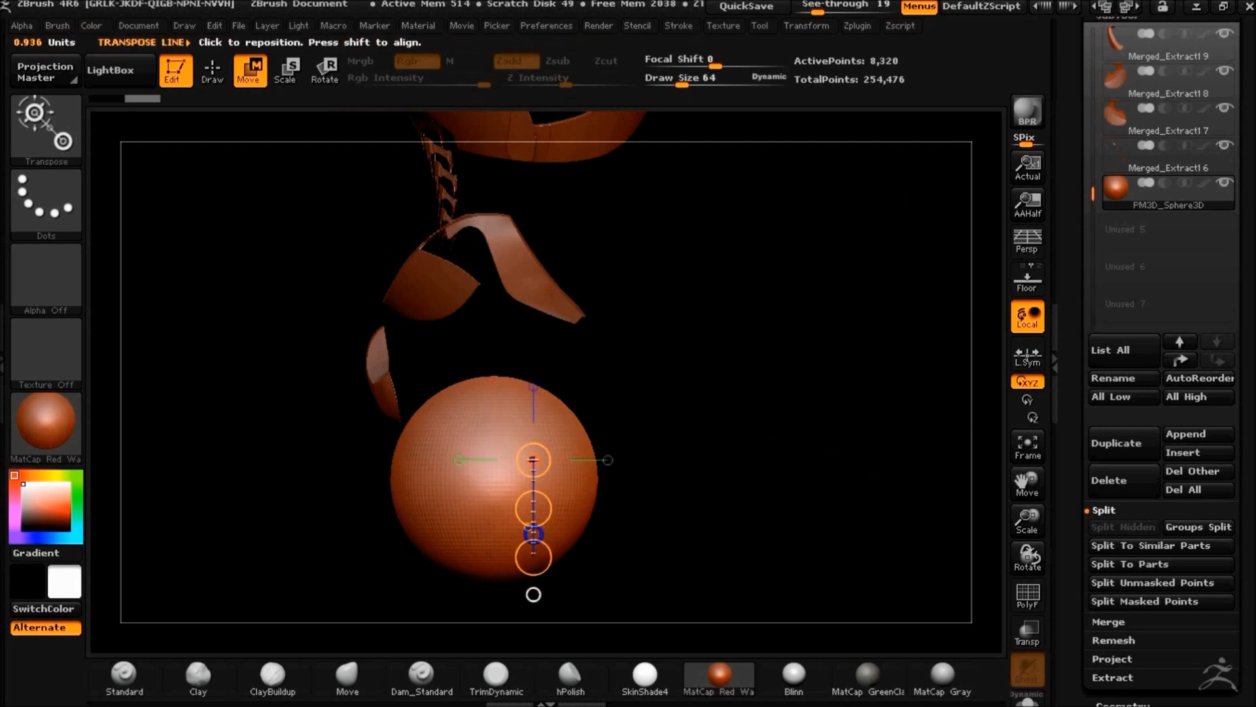
left_click(1114, 703)
left_click(1112, 177)
left_click_drag(538, 501, 601, 338)
left_click_drag(580, 286, 764, 288)
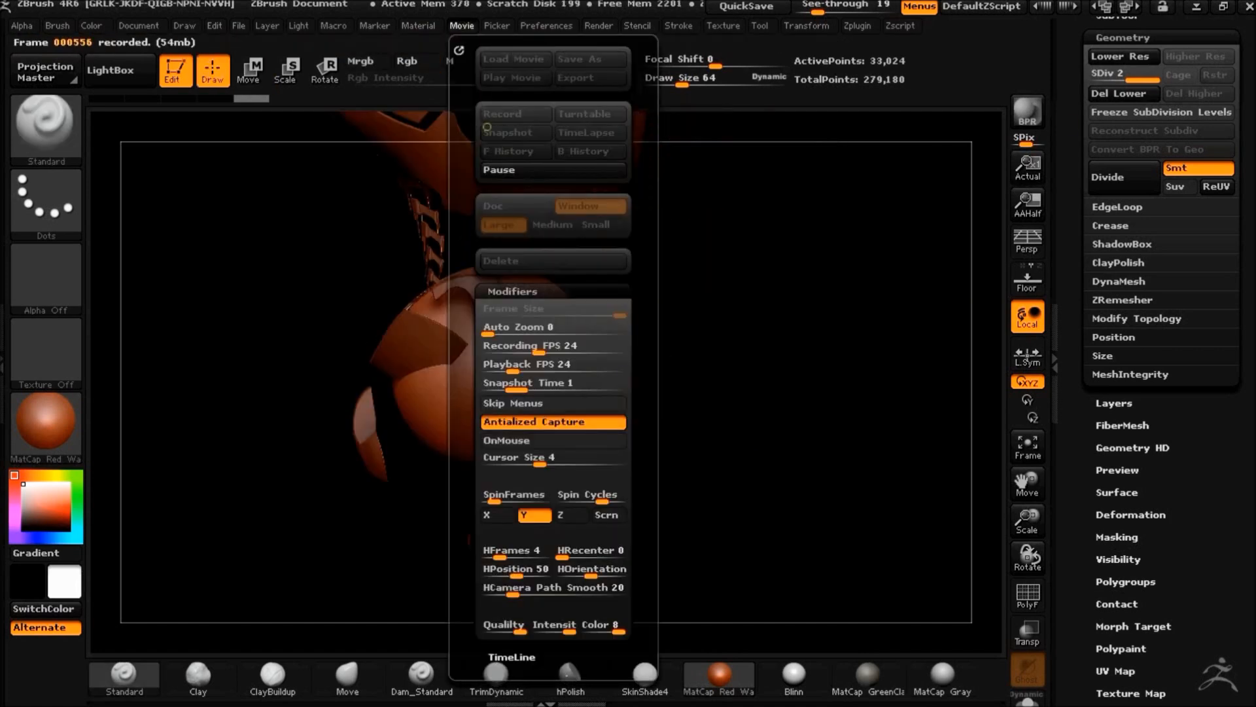
Show the polyframe and stretch the sphere into an egg shape that fits between the hip plates
key("q")
key("w")
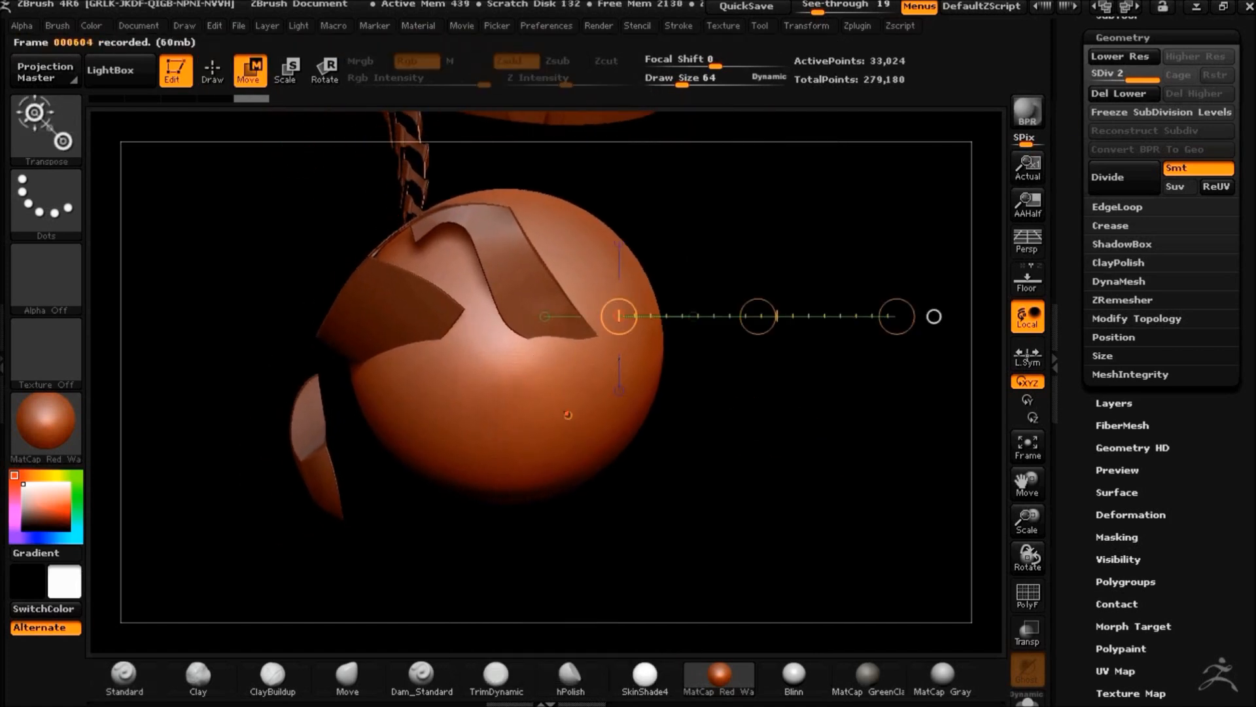
key("shift+f")
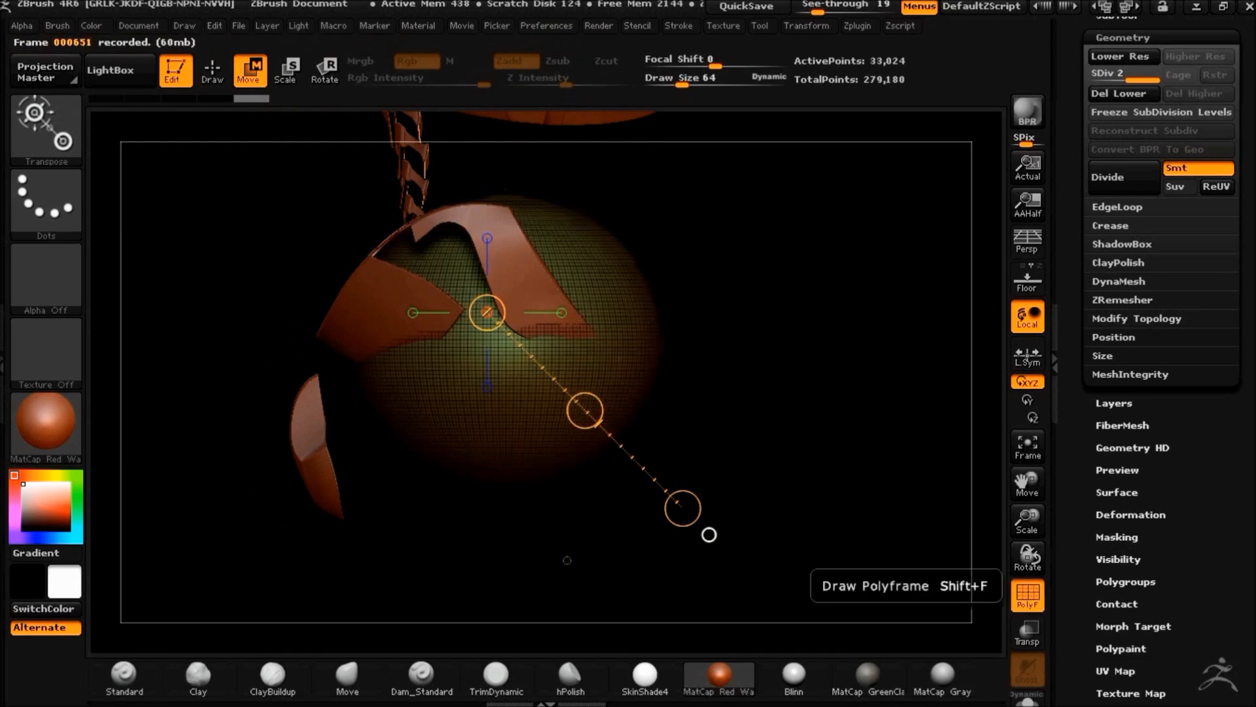
left_click_drag(709, 534, 860, 380)
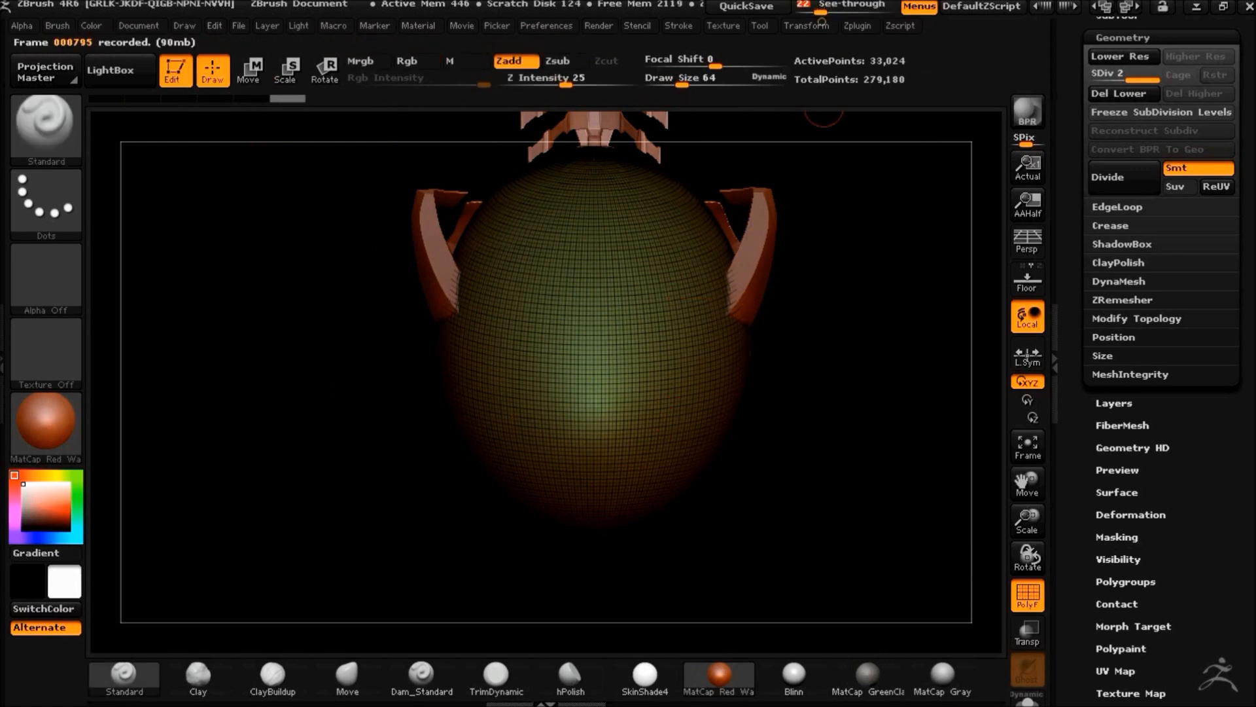
left_click_drag(819, 376, 804, 437)
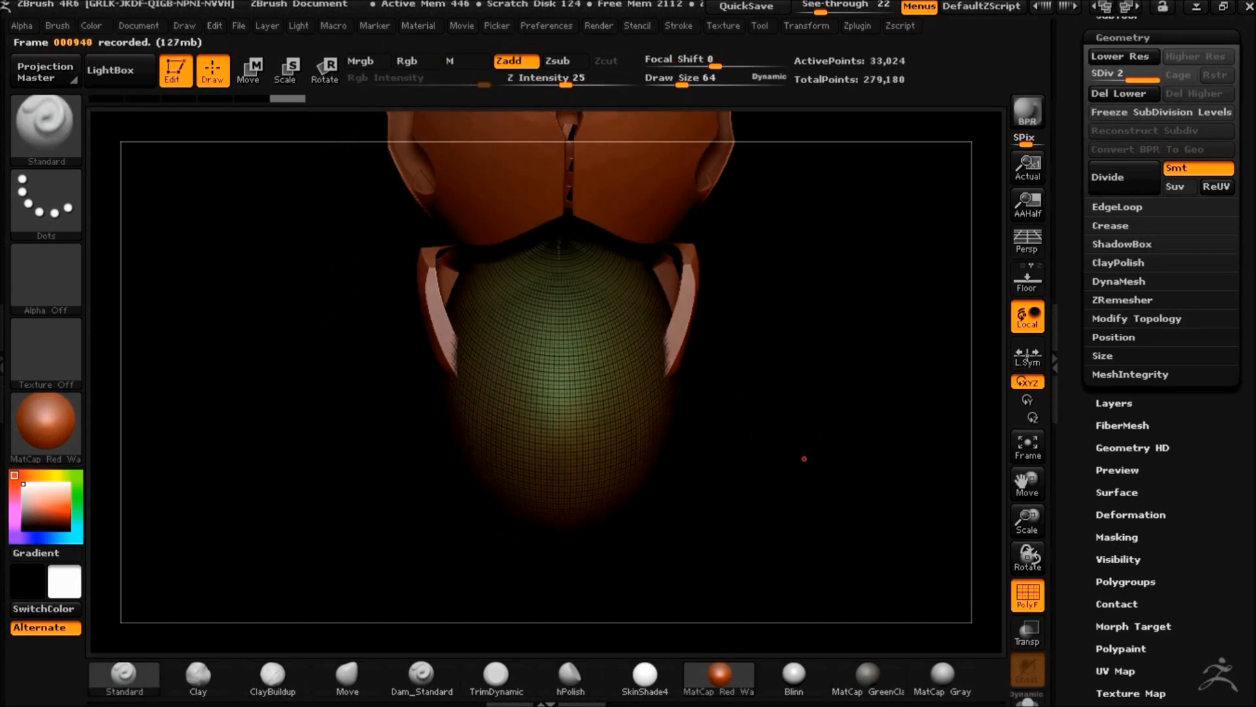
Try cutting mirrored round notches into the lower sides of the egg shape with the ClipCircle brush
left_click(62, 134, "ctrl+shift")
left_click(85, 221)
mouse_move(707, 401)
left_mouse_down("ctrl+shift")
mouse_move(772, 514)
mouse_move(720, 528)
left_mouse_up("ctrl+shift")
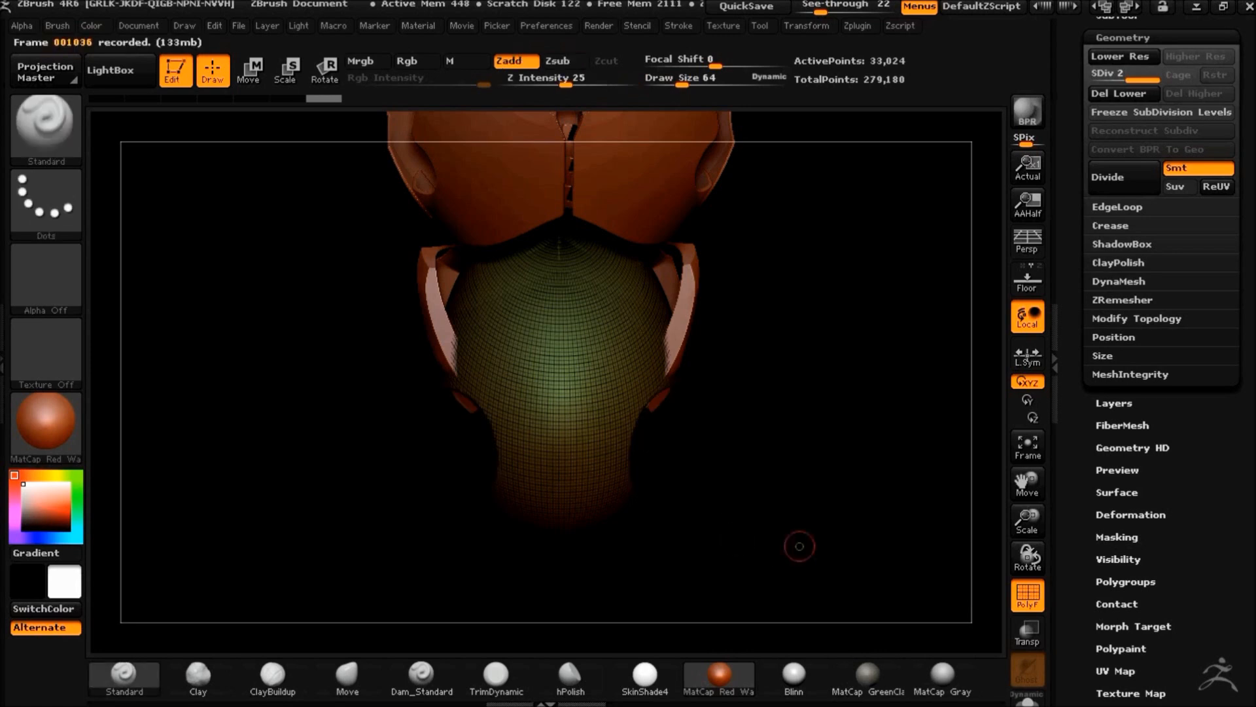
mouse_move(799, 541)
left_mouse_down()
mouse_move(757, 462)
mouse_move(777, 424)
mouse_move(766, 500)
left_mouse_up()
mouse_move(738, 339)
left_mouse_down("ctrl+shift")
mouse_move(802, 449)
mouse_move(782, 463)
mouse_move(791, 469)
mouse_move(779, 454)
mouse_move(808, 452)
mouse_move(835, 488)
mouse_move(771, 504)
mouse_move(699, 297)
left_mouse_up("ctrl+shift")
key("ctrl+shift")
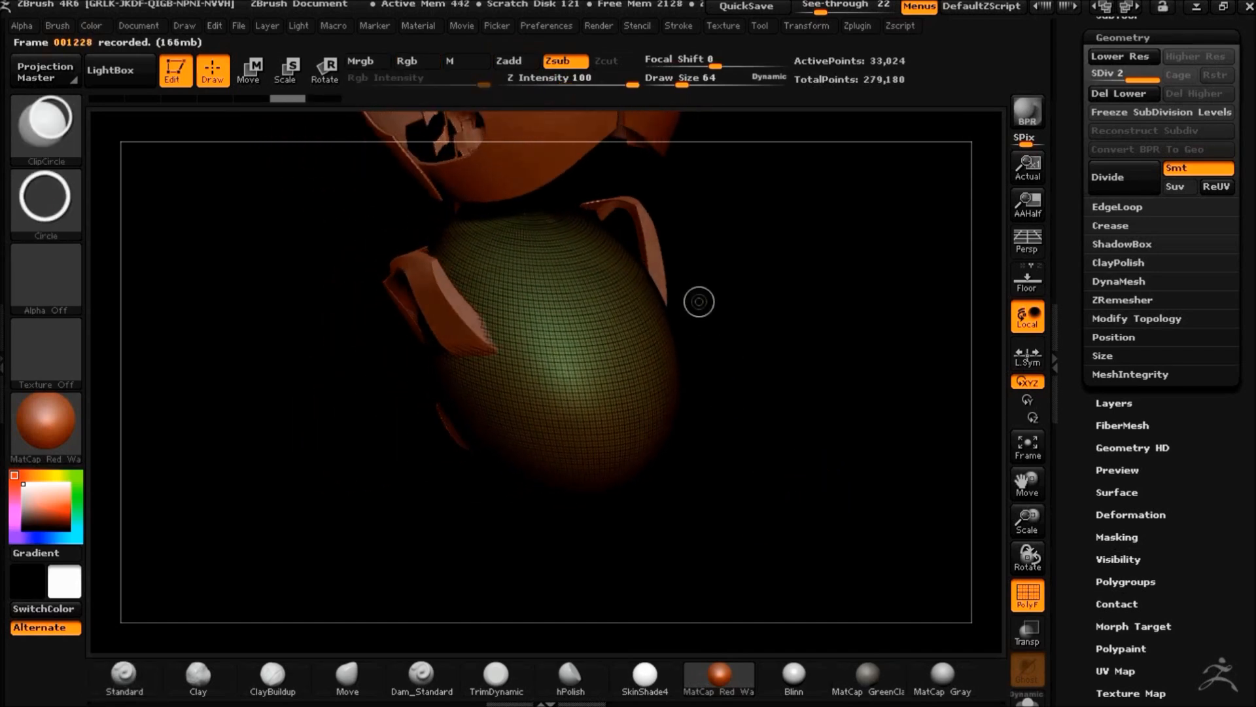
Clip mirrored circular leg notches into the lower sides of the egg shape
mouse_move(822, 437)
left_mouse_down("ctrl+shift")
mouse_move(774, 381)
mouse_move(771, 471)
mouse_move(804, 463)
mouse_move(748, 457)
mouse_move(740, 429)
mouse_move(844, 510)
mouse_move(794, 477)
mouse_move(819, 496)
mouse_move(793, 515)
mouse_move(818, 510)
mouse_move(804, 484)
mouse_move(778, 543)
mouse_move(735, 289)
mouse_move(847, 443)
mouse_move(805, 370)
mouse_move(808, 471)
mouse_move(763, 439)
left_mouse_up("ctrl+shift")
mouse_move(739, 491)
left_mouse_down()
mouse_move(782, 576)
mouse_move(733, 547)
mouse_move(752, 543)
mouse_move(721, 488)
mouse_move(748, 440)
mouse_move(782, 421)
mouse_move(803, 449)
left_mouse_up()
left_click_drag(815, 571, 733, 603)
Isolate the egg shape and flatten both of its upper sides with the ClipCurve brush
left_click(46, 128, "ctrl+shift")
left_click(232, 219, "ctrl+shift")
left_click_drag(484, 471, 633, 469, "ctrl+shift")
left_click_drag(615, 601, 615, 602, "ctrl+shift")
mouse_move(783, 567)
left_mouse_down()
mouse_move(743, 553)
mouse_move(716, 511)
mouse_move(730, 466)
mouse_move(783, 453)
mouse_move(726, 537)
left_mouse_up()
mouse_move(712, 494)
left_mouse_down()
mouse_move(720, 432)
mouse_move(745, 476)
mouse_move(776, 449)
mouse_move(769, 480)
mouse_move(747, 401)
left_mouse_up()
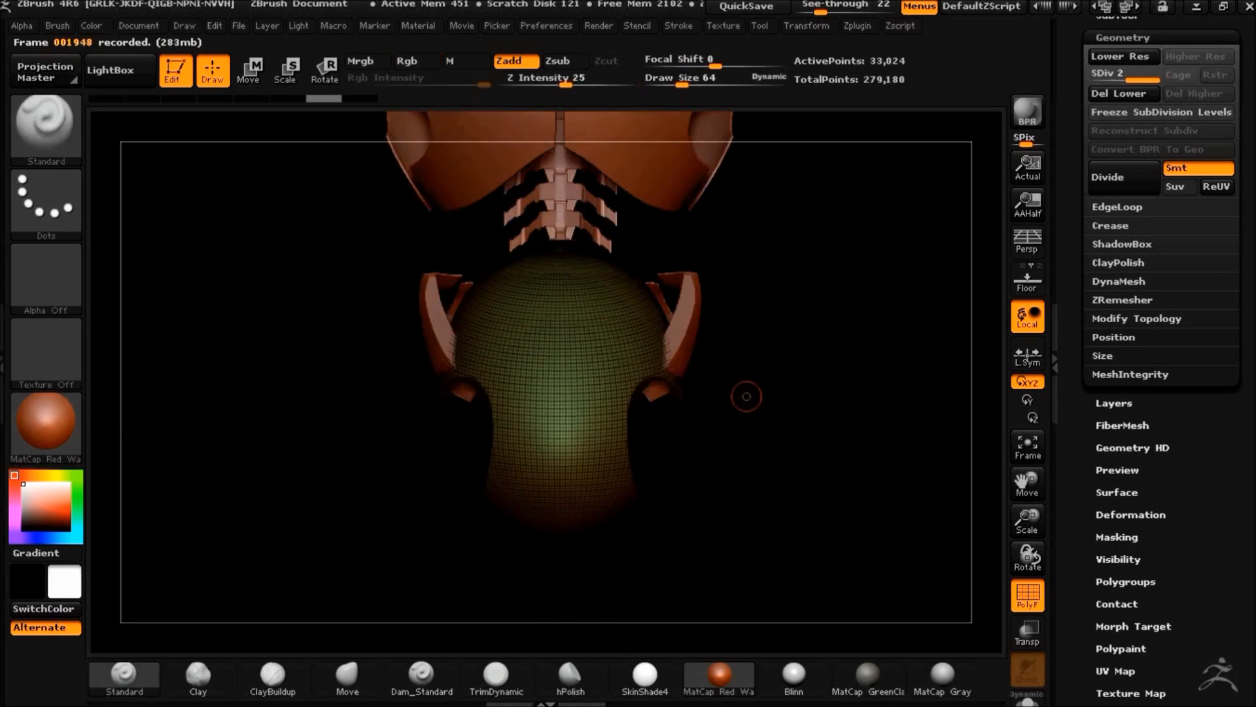
mouse_move(752, 329)
left_mouse_down()
mouse_move(776, 434)
mouse_move(752, 344)
left_mouse_up()
left_click(1028, 701)
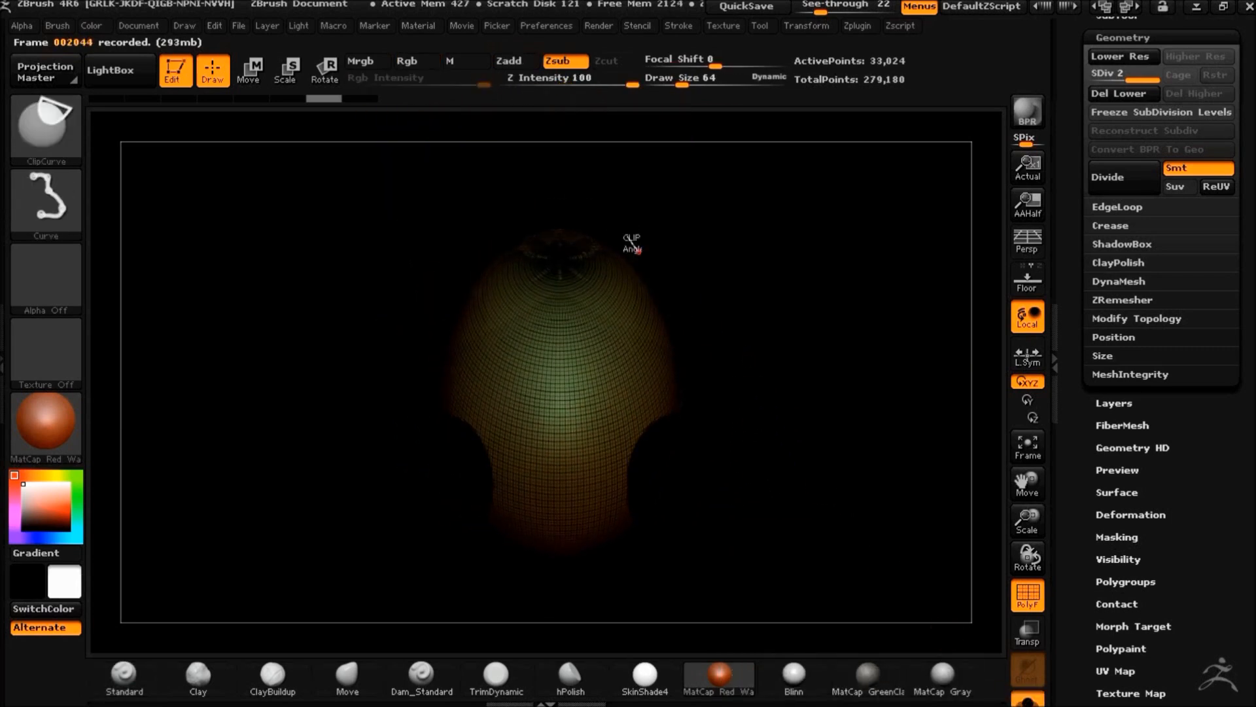
left_click_drag(663, 338, 657, 337, "ctrl+shift")
key("ctrl+shift")
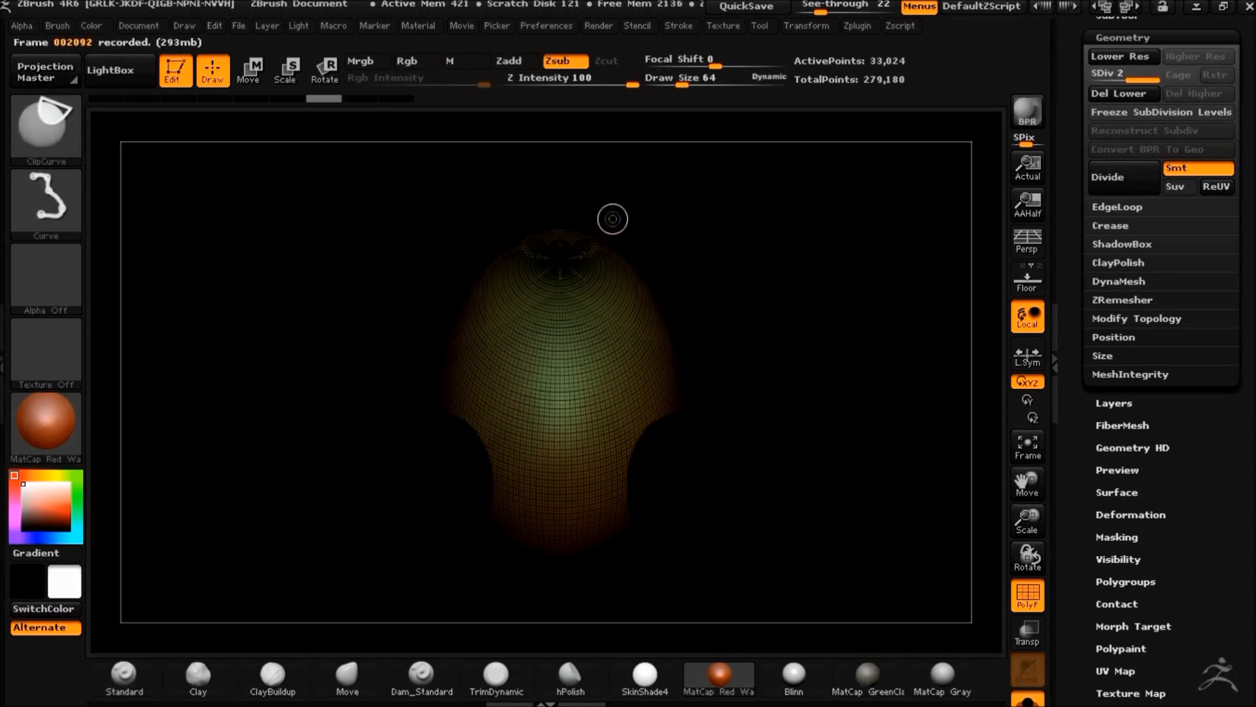
Clip the front of the egg shape into a flat diagonal face and turn off the polyframe
mouse_move(764, 334)
left_mouse_down()
mouse_move(771, 415)
mouse_move(805, 388)
mouse_move(793, 412)
left_mouse_up()
left_click_drag(846, 468, 752, 432)
key("ctrl+shift")
mouse_move(701, 468)
left_mouse_down()
mouse_move(751, 508)
mouse_move(751, 533)
mouse_move(786, 459)
mouse_move(833, 490)
mouse_move(794, 429)
mouse_move(792, 393)
mouse_move(813, 425)
mouse_move(810, 516)
mouse_move(832, 526)
mouse_move(762, 364)
left_mouse_up()
key("shift+f")
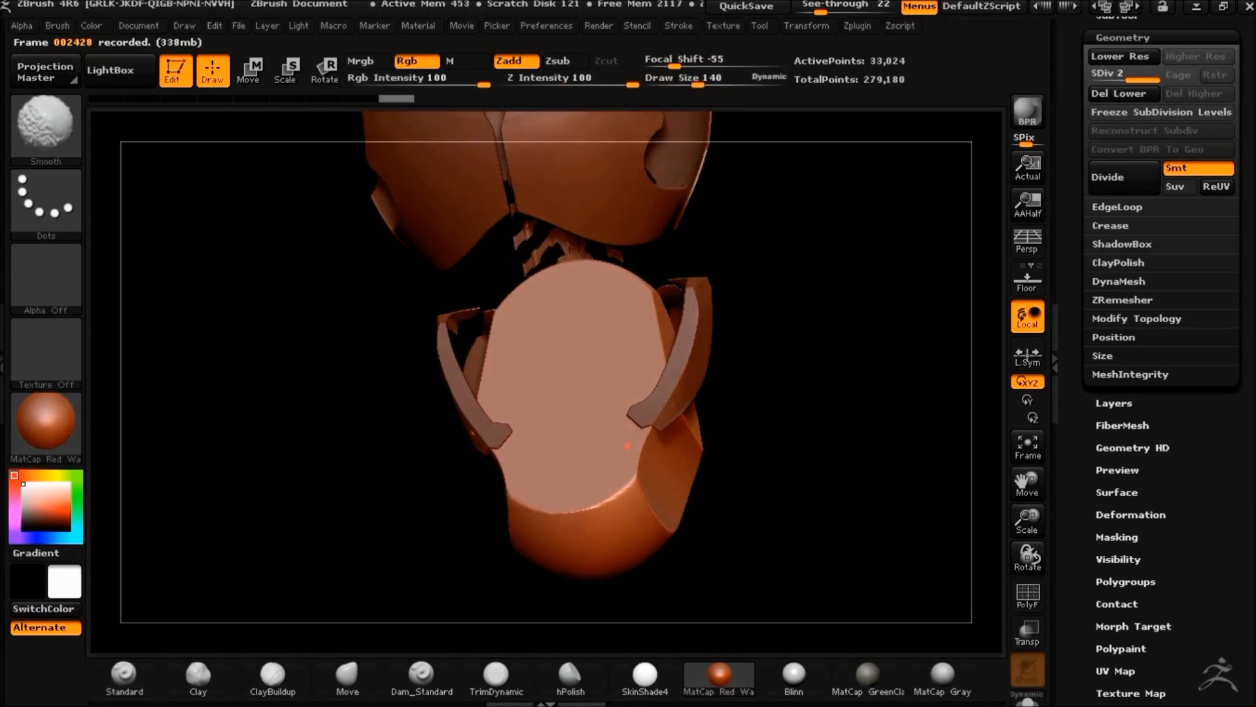
Smooth the hard edges around the flat front face and the leg notches of the isolated piece
left_click_drag(984, 657, 830, 572)
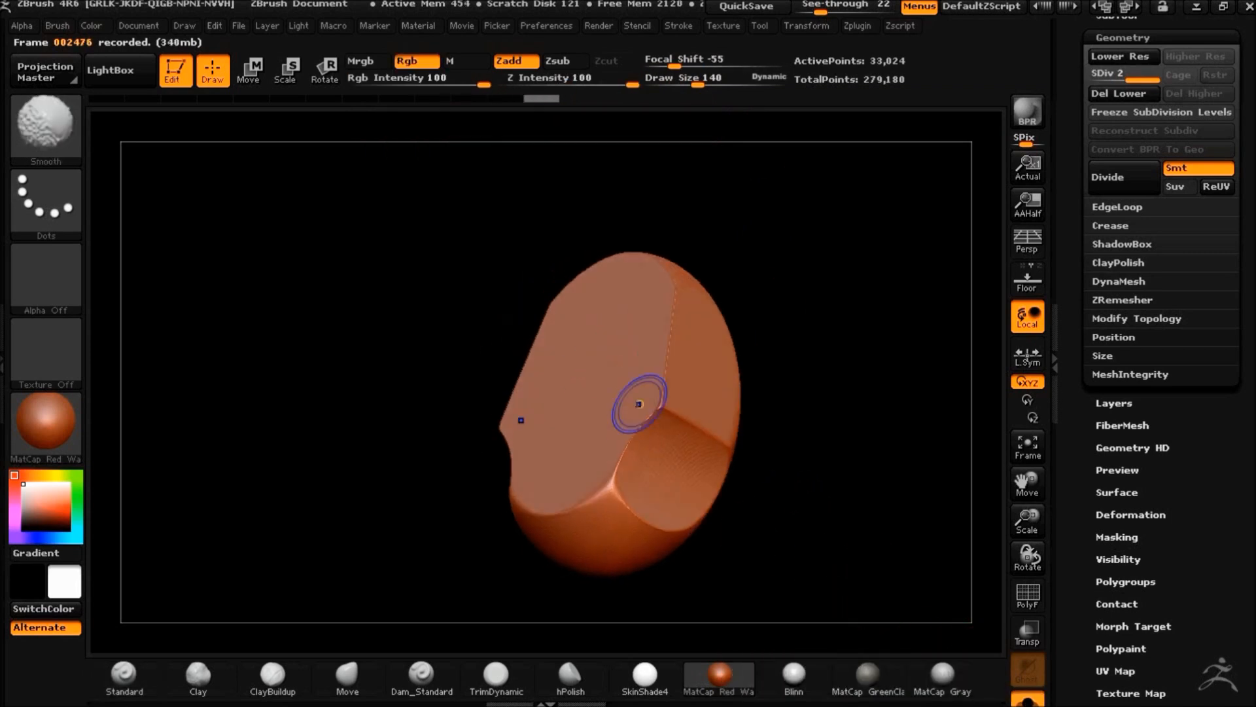
left_click_drag(798, 521, 731, 483)
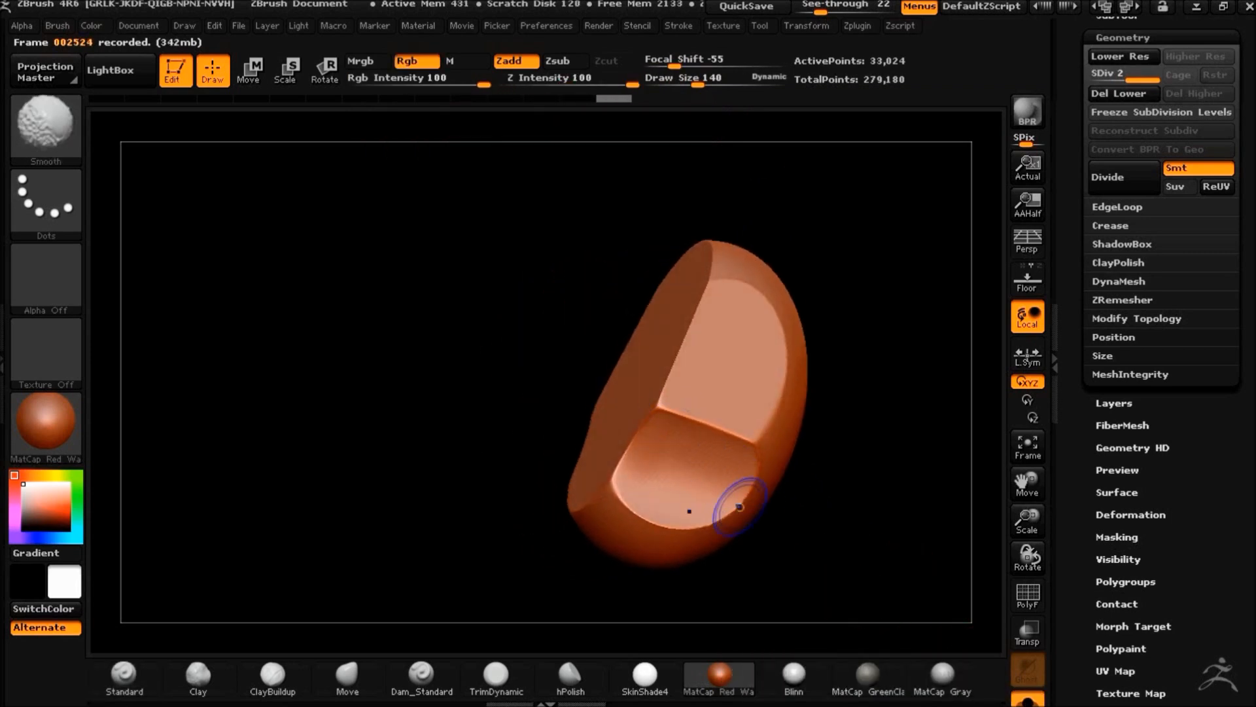
mouse_move(818, 569)
left_mouse_down()
mouse_move(855, 603)
mouse_move(855, 504)
mouse_move(880, 519)
mouse_move(884, 501)
left_mouse_up()
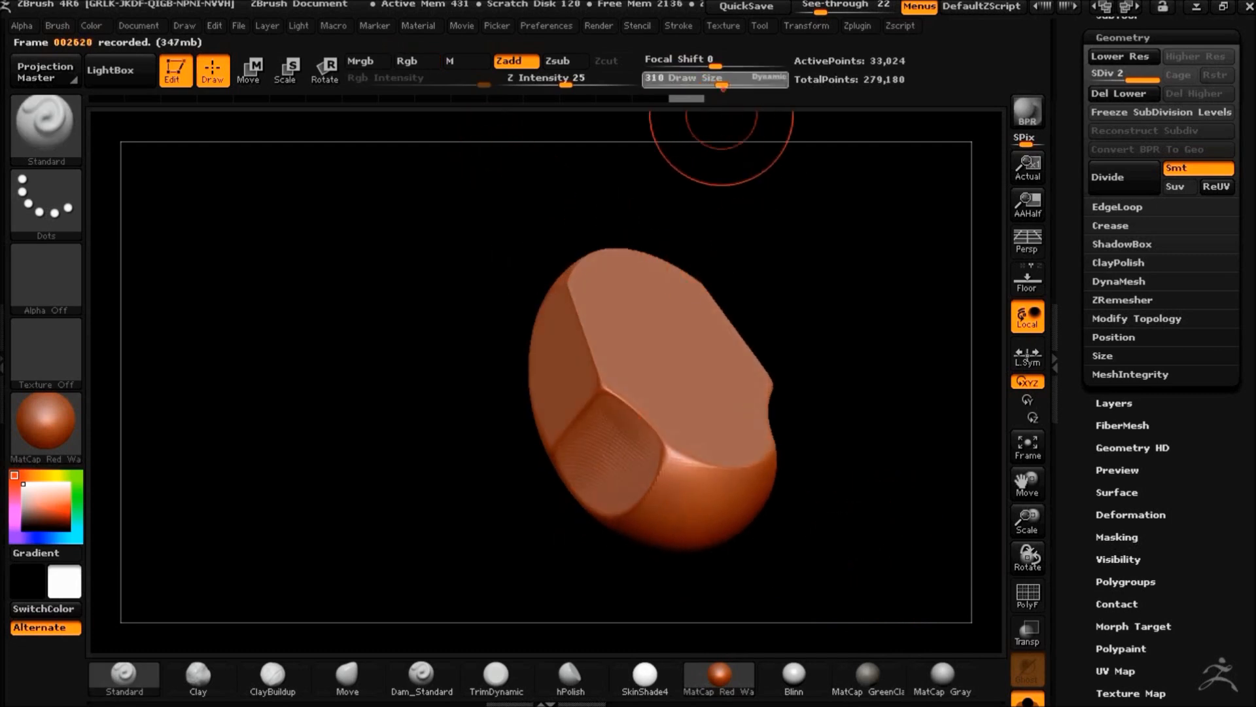
Pull the lower end of the pelvis piece into a narrower taper with the Move brush at draw size 477
left_click(348, 674)
mouse_move(399, 491)
left_mouse_down()
mouse_move(415, 547)
mouse_move(379, 452)
mouse_move(493, 521)
left_mouse_up()
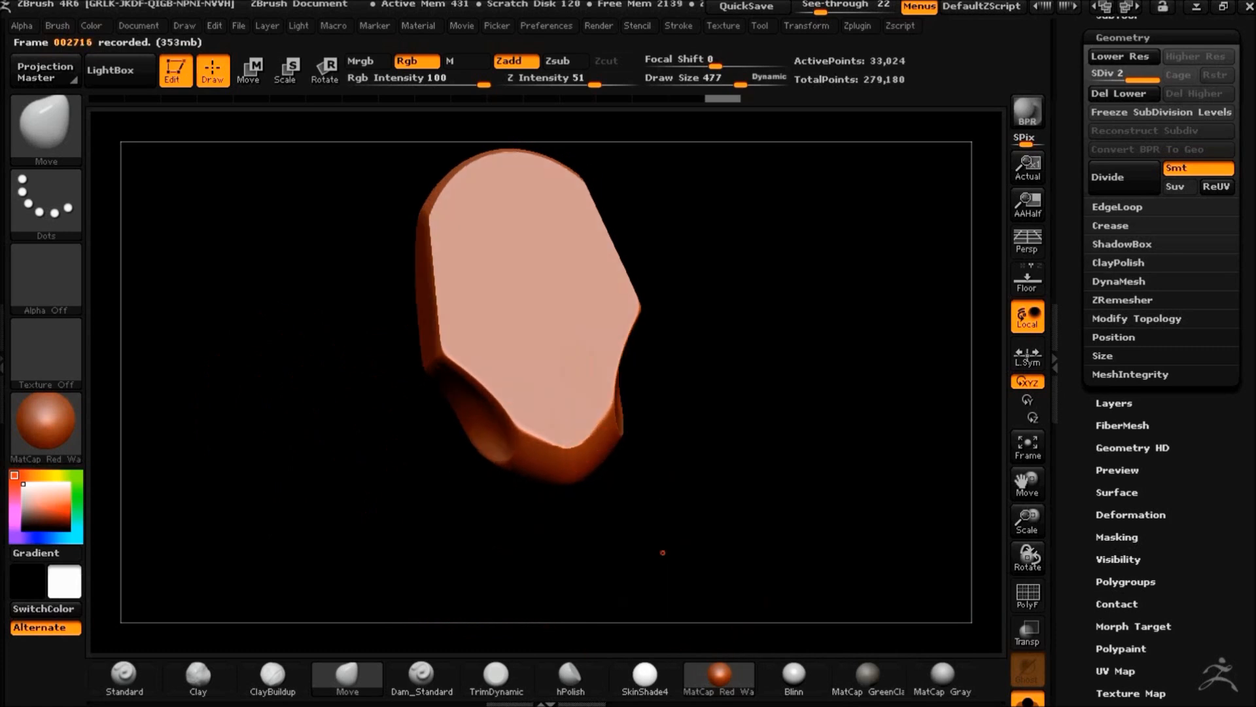
left_click_drag(657, 555, 549, 249)
mouse_move(511, 502)
left_mouse_down()
mouse_move(743, 533)
mouse_move(723, 488)
mouse_move(597, 367)
mouse_move(799, 457)
mouse_move(815, 435)
left_mouse_up()
left_click_drag(546, 408, 670, 392)
Align a transpose line with the pelvis piece's diagonal front face, then reposition the piece against the visible hip plates
left_click(249, 69)
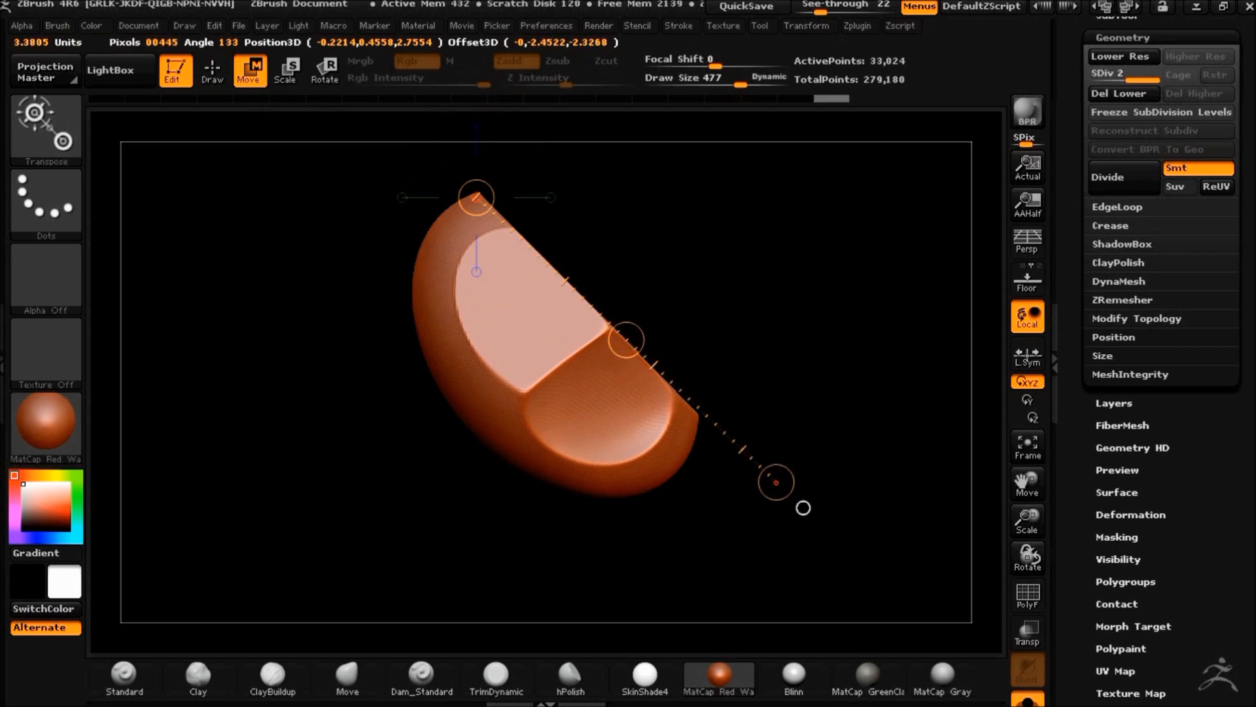
left_click_drag(788, 493, 792, 496)
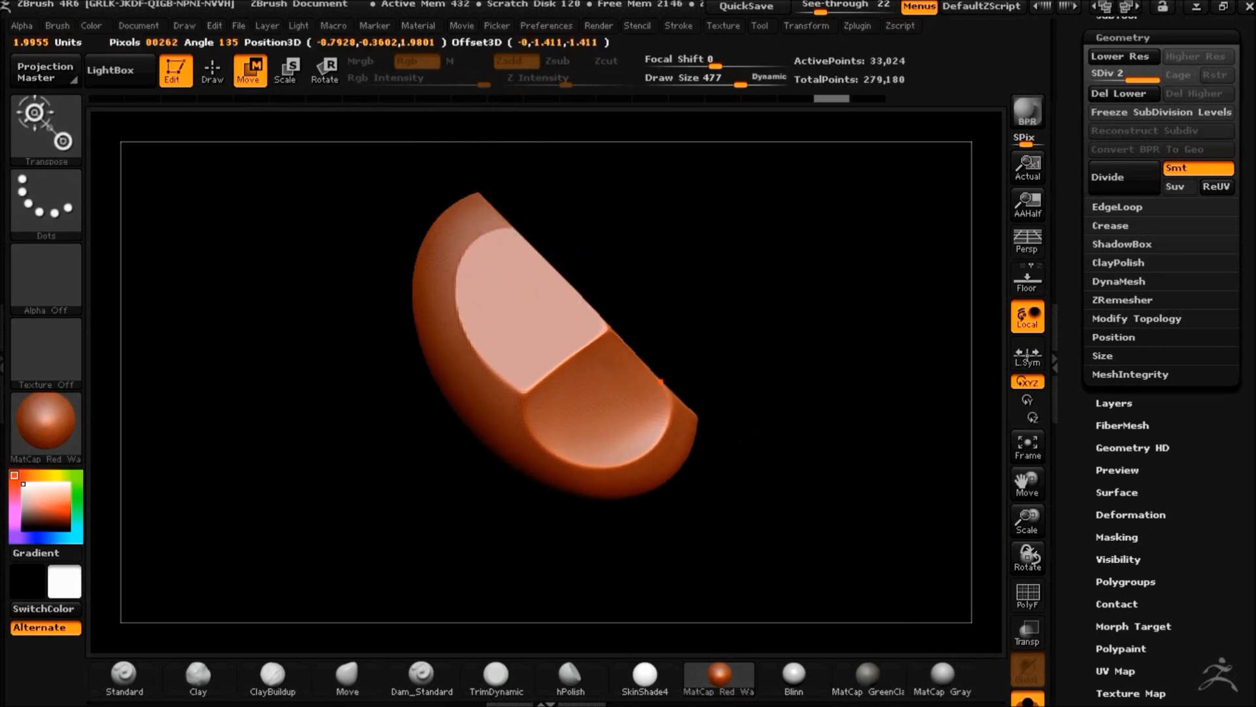
key("ctrl+z")
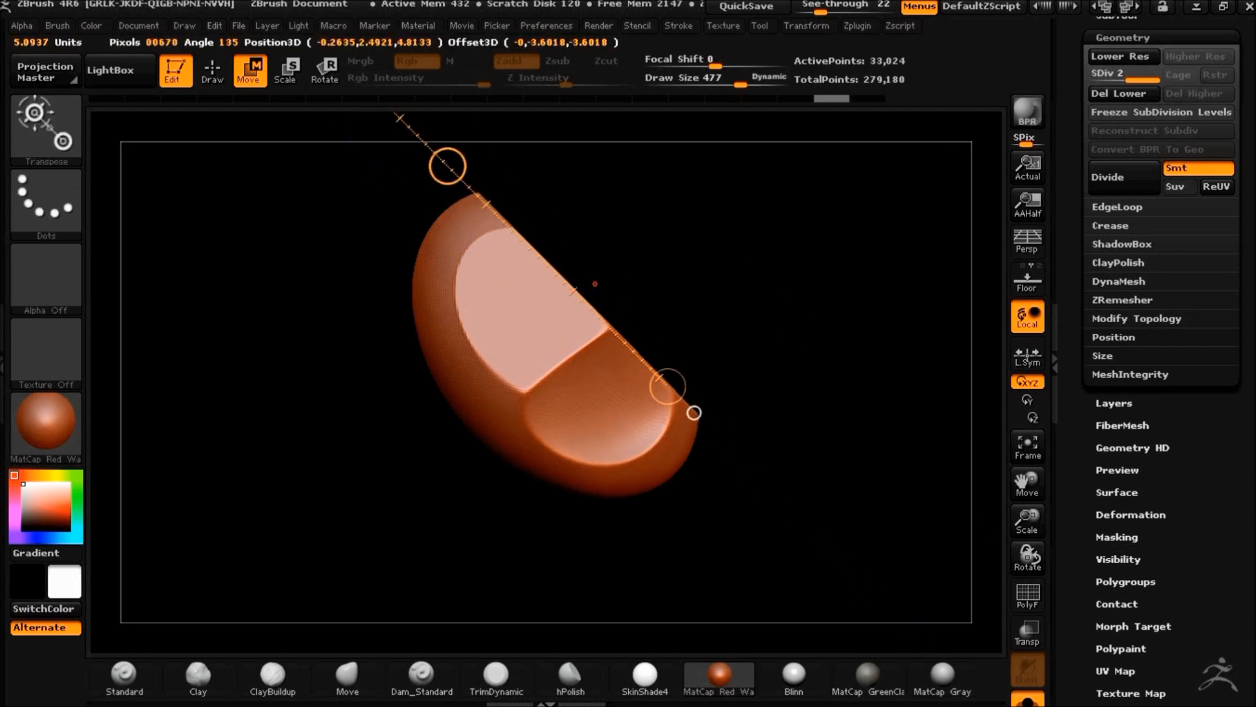
left_click_drag(658, 386, 567, 314)
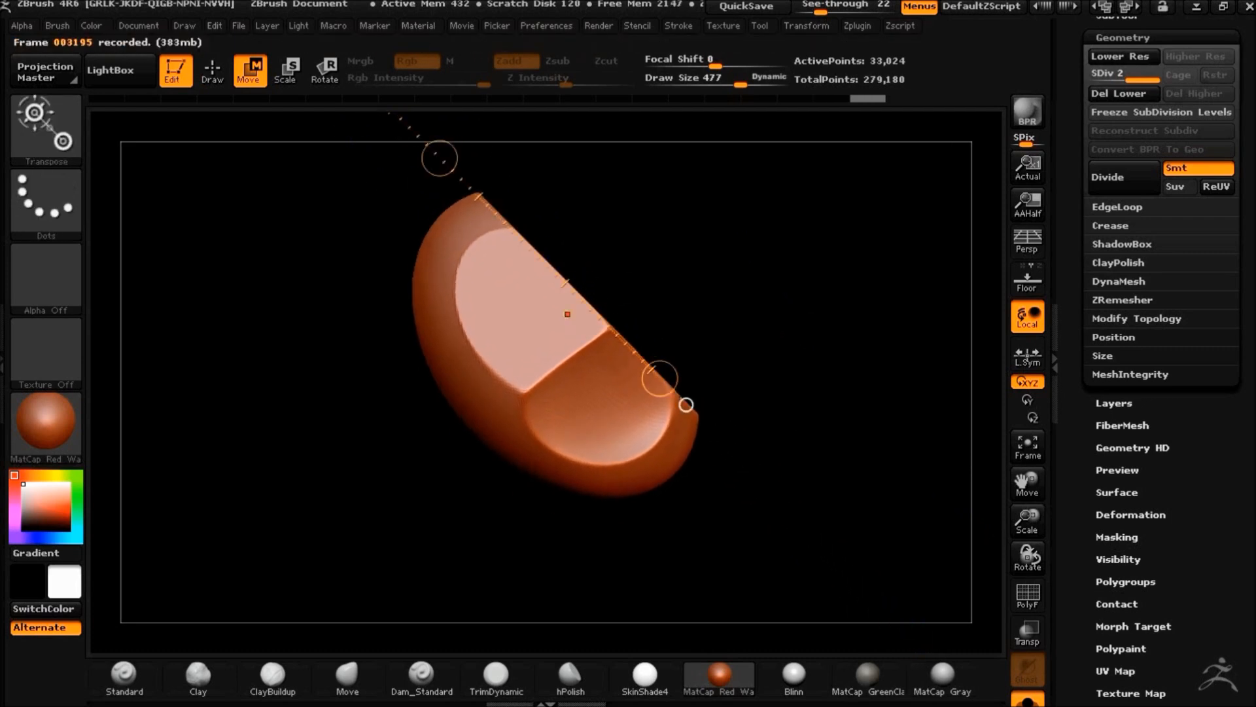
left_click_drag(832, 552, 676, 317)
left_click_drag(870, 373, 775, 367)
left_click_drag(893, 422, 907, 353, "alt")
left_click_drag(688, 295, 608, 295)
left_click_drag(858, 552, 722, 484)
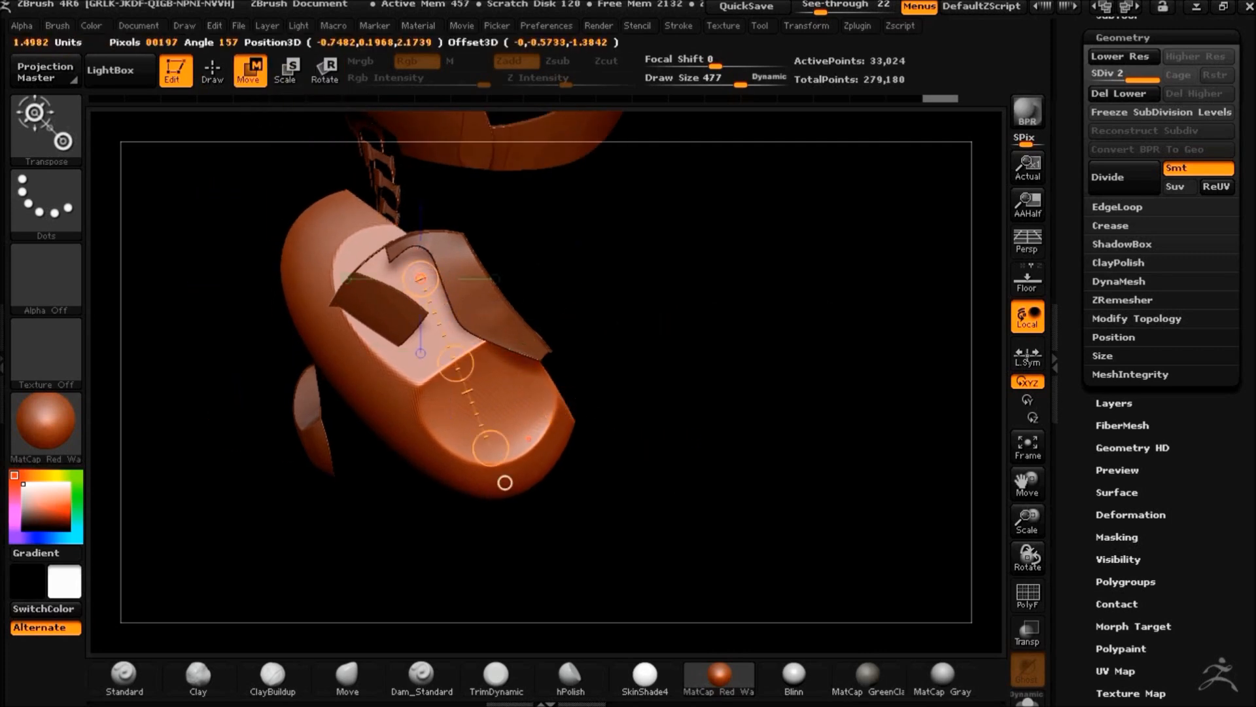
left_click_drag(489, 344, 523, 372)
Scale the pelvis piece down slightly with Transpose so it fits between the two hip plates
left_click_drag(752, 418, 833, 438)
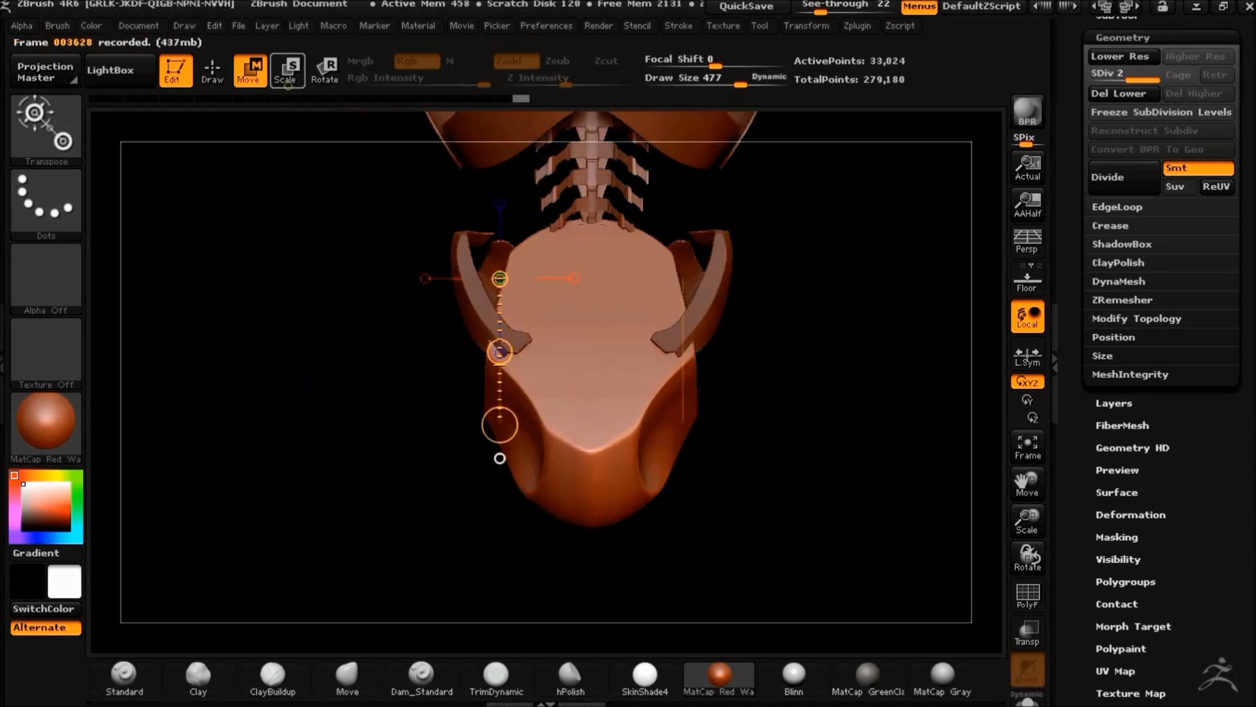
left_click_drag(657, 320, 656, 490)
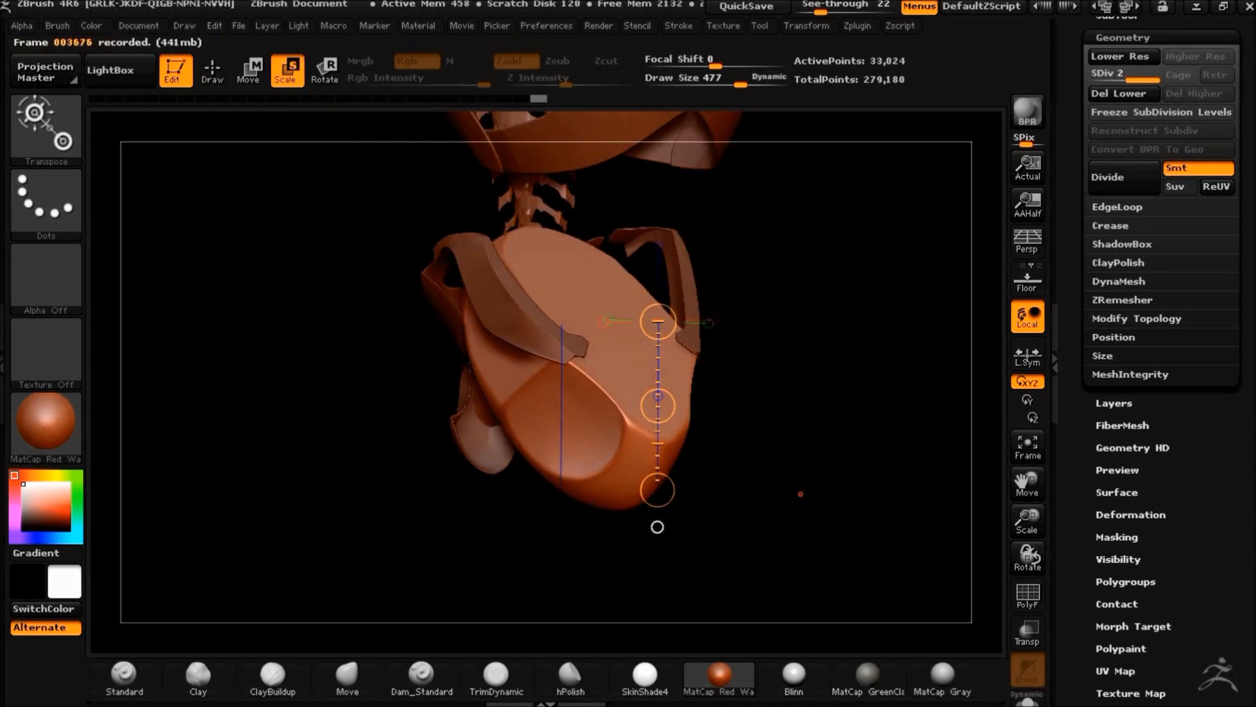
mouse_move(736, 479)
left_mouse_down()
mouse_move(777, 479)
mouse_move(780, 465)
mouse_move(715, 429)
mouse_move(726, 468)
mouse_move(689, 488)
mouse_move(791, 496)
mouse_move(798, 510)
mouse_move(518, 464)
left_mouse_up()
key("q")
key("shift")
mouse_move(713, 498)
left_mouse_down()
mouse_move(695, 535)
mouse_move(796, 483)
mouse_move(763, 465)
left_mouse_up()
Turn on subtool transparency and try a curved clip along the front of the pelvis piece
left_click(1027, 632)
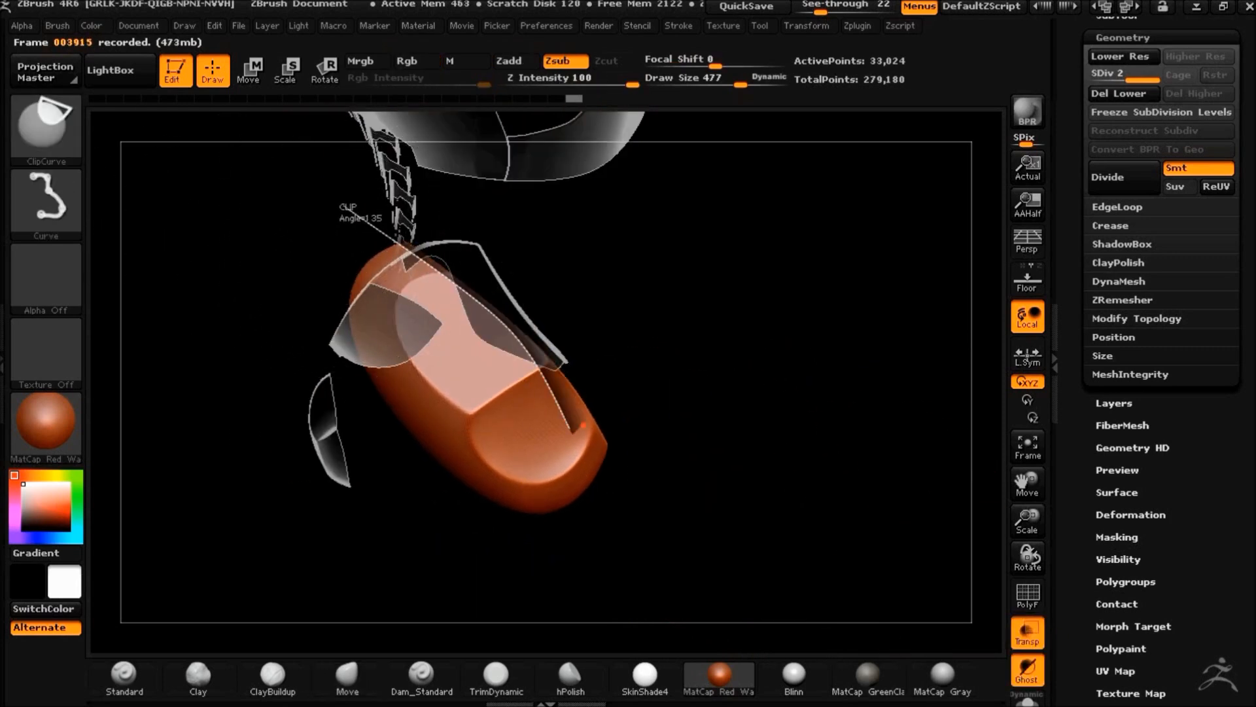
mouse_move(748, 462)
left_mouse_down()
mouse_move(692, 493)
mouse_move(782, 465)
mouse_move(736, 483)
left_mouse_up()
left_click_drag(579, 397, 700, 454, "shift")
key("ctrl+z")
key("ctrl+z")
Append a cube as a new subtool and make it the active one
mouse_move(740, 507)
left_mouse_down()
mouse_move(763, 505)
mouse_move(785, 471)
left_mouse_up()
left_click_drag(1079, 117, 1079, 153)
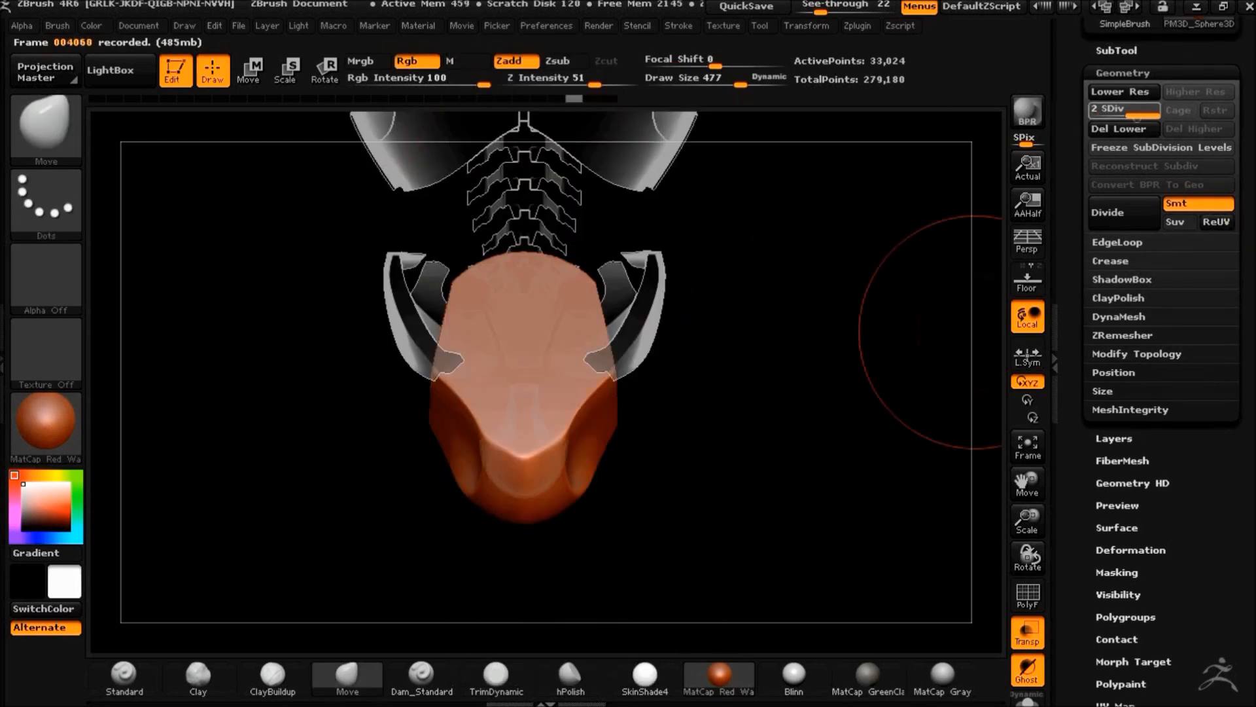
left_click(1116, 50)
left_click(1192, 417)
left_click(736, 383)
left_click_drag(753, 449, 788, 363, "alt")
left_click(1139, 219)
Apply ShadowBox to the cube at resolution 128 with polish 10
left_click(1123, 689)
left_click_drag(1073, 556, 1063, 240)
left_click(1125, 209)
left_click(1121, 234)
left_click_drag(877, 535, 852, 411)
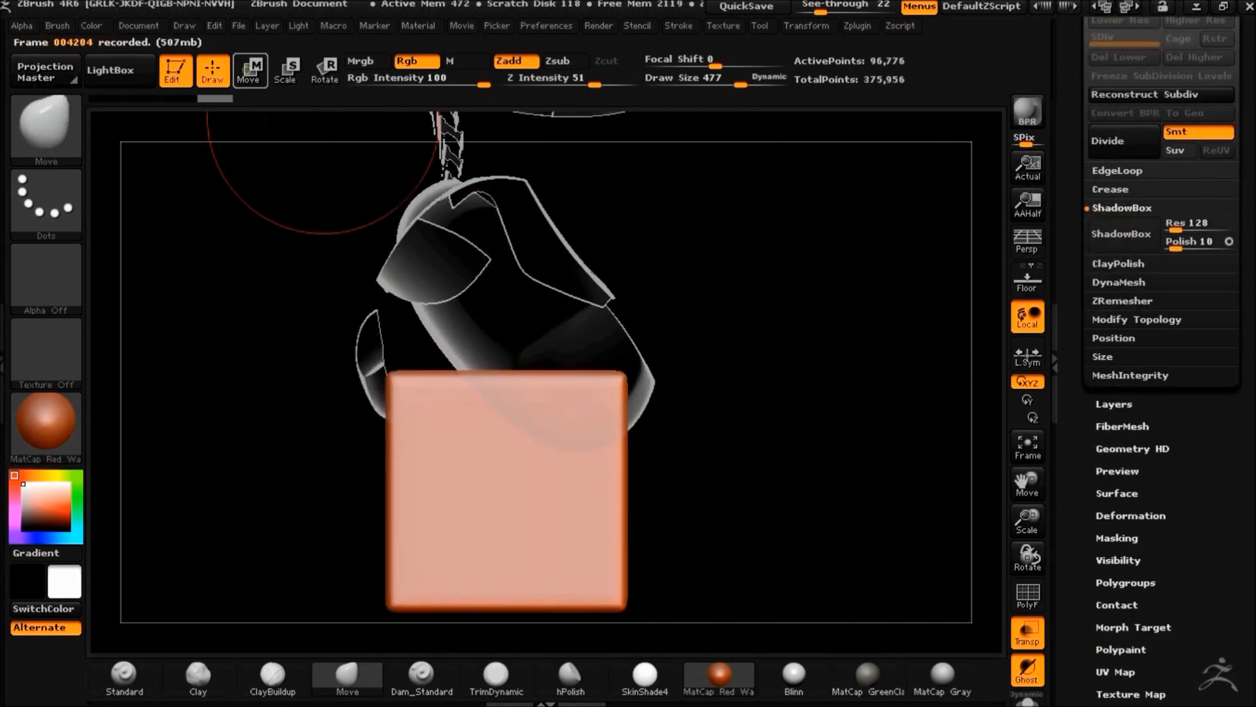
Move the cube up so that it overlaps the pelvis piece in side view
left_click(250, 71)
left_click_drag(511, 556, 560, 329)
left_click_drag(811, 393, 811, 489, "alt")
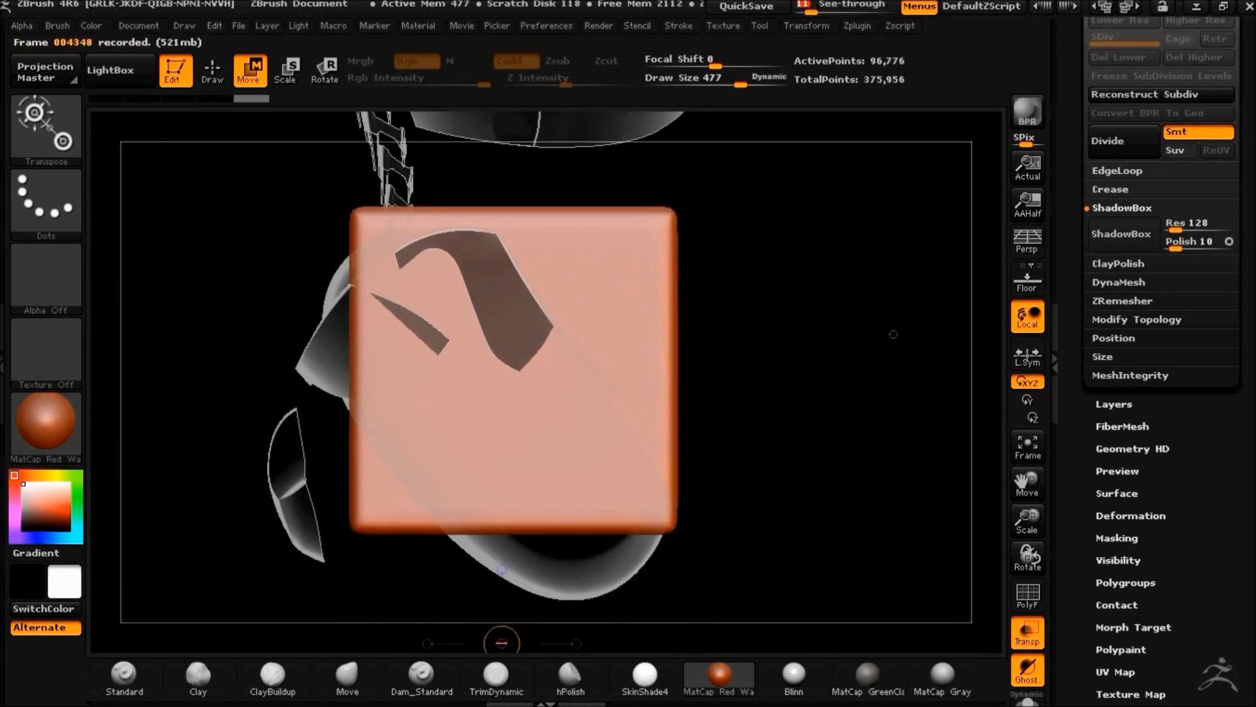
Turn off ghosting while keeping transparency, and hide the curved hip plate subtools that cover the cube
left_click(1027, 632)
left_click(1027, 632)
left_click(1027, 669)
left_click_drag(1083, 189, 1106, 276)
left_click(1116, 104)
left_click(1225, 140)
left_click(1225, 140)
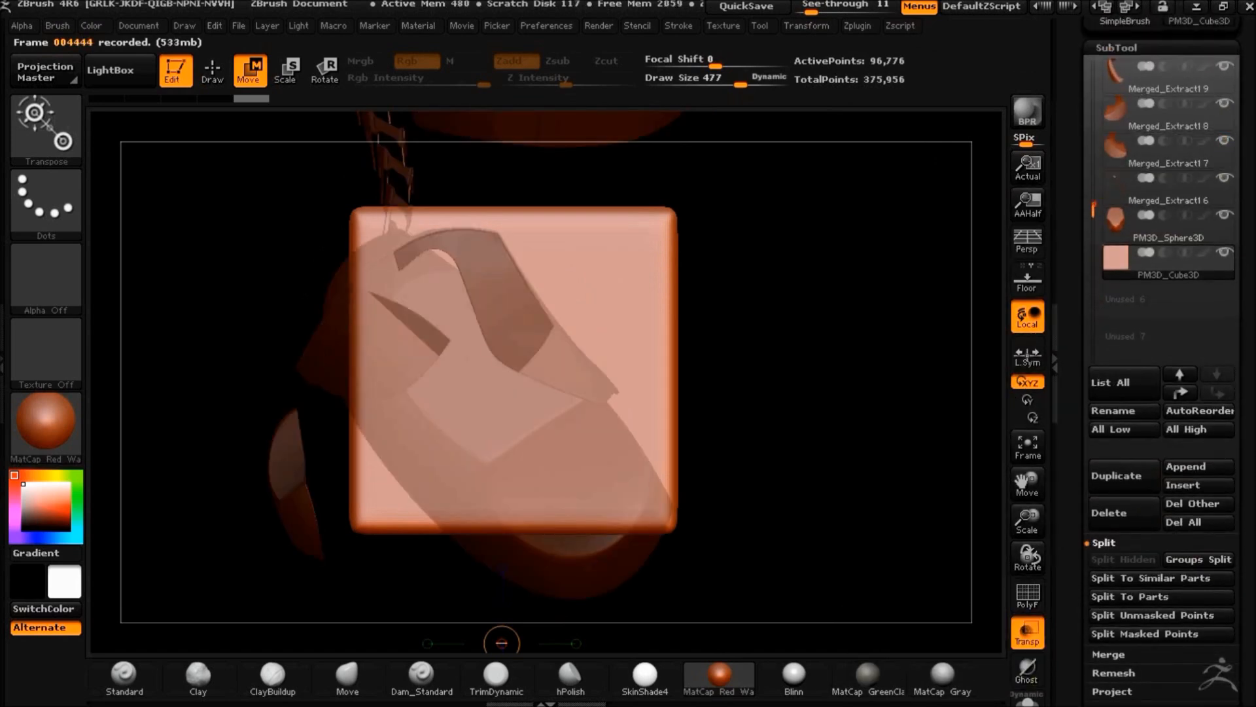
left_click_drag(1101, 200, 1099, 99)
left_click(1224, 178)
Clip both sides of the cube in front view to leave a narrow central block
mouse_move(874, 317)
left_mouse_down()
mouse_move(864, 337)
mouse_move(772, 324)
left_mouse_up()
key("q")
mouse_move(566, 187)
left_mouse_down("ctrl+shift")
mouse_move(567, 507)
mouse_move(555, 654)
mouse_move(528, 646)
left_mouse_up("ctrl+shift")
left_click_drag(797, 477, 815, 443)
left_click_drag(796, 390, 854, 395)
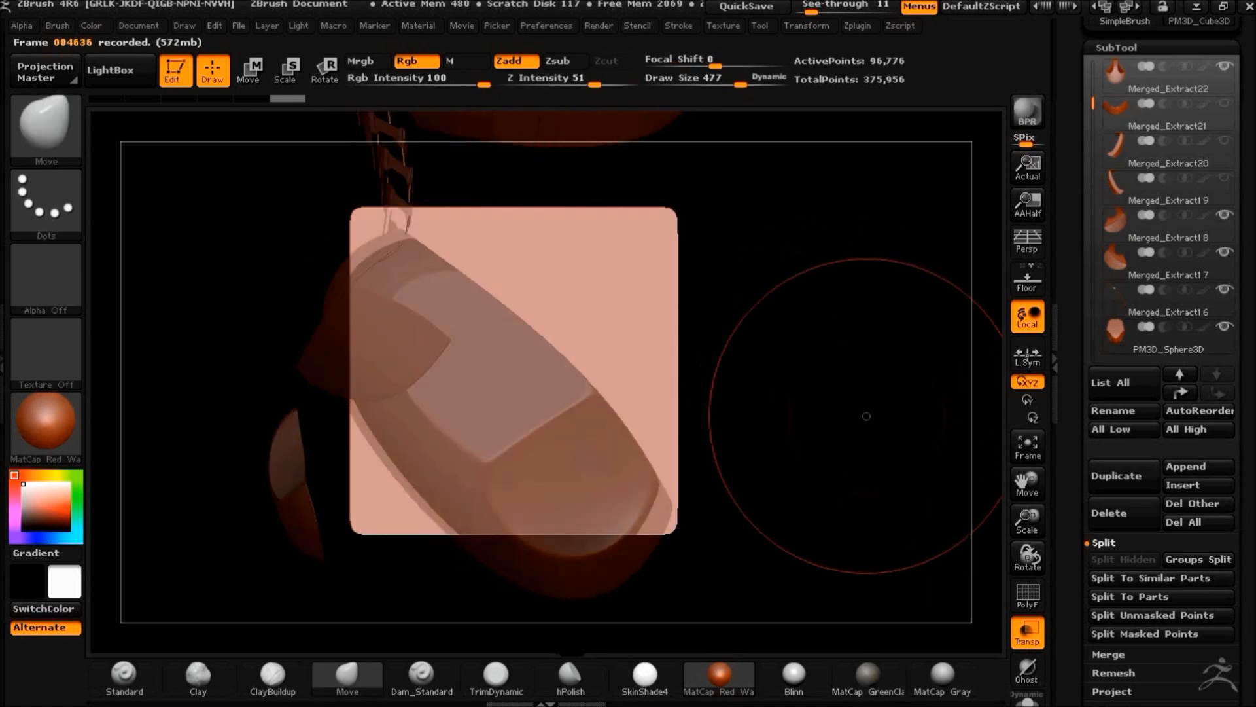
Try clipping the front of the block along the pelvis contour with the ClipCurve brush
key("ctrl+shift")
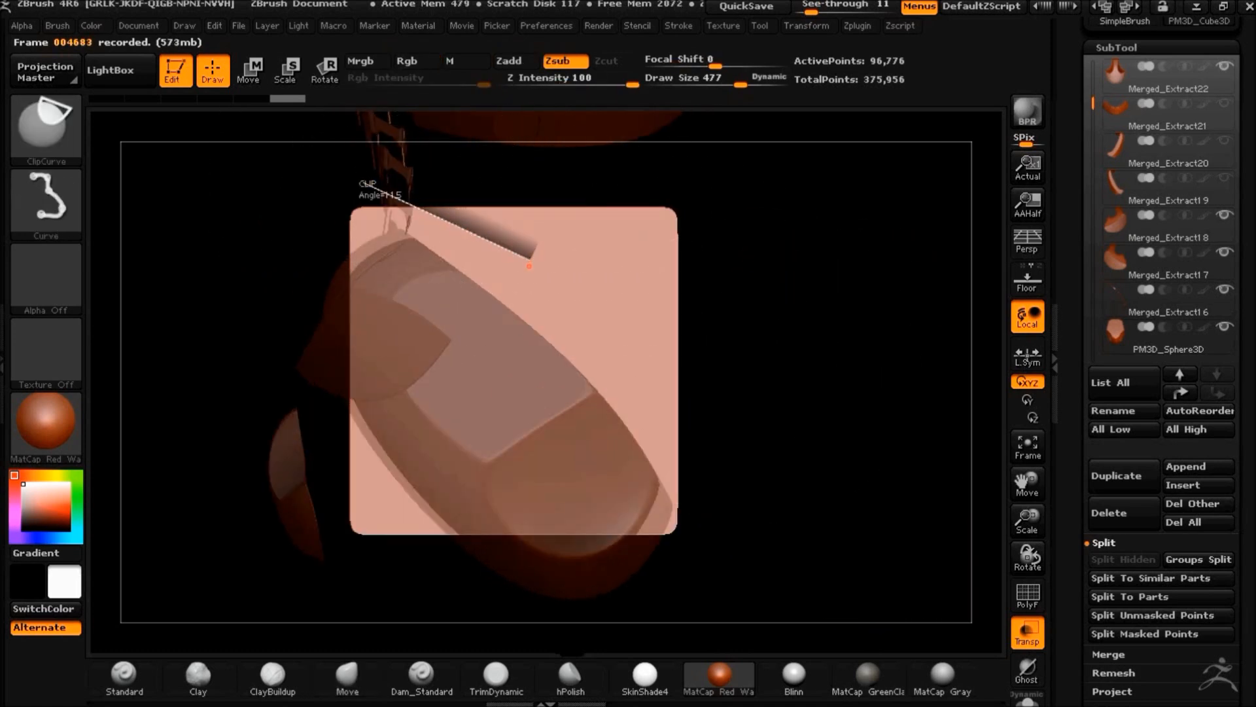
left_click_drag(763, 514, 787, 572, "ctrl+shift")
key("ctrl+z")
Round the front of the block to follow the pelvis contour using one large ClipCircle cut in side view
mouse_move(811, 505)
left_mouse_down("alt")
mouse_move(771, 463)
mouse_move(804, 372)
left_mouse_up("alt")
left_click(46, 127, "ctrl+shift")
left_click(85, 223, "ctrl+shift")
mouse_move(221, 297)
left_mouse_down("ctrl+shift")
mouse_move(598, 640)
mouse_move(654, 654)
left_mouse_up("ctrl+shift")
Form two mirrored round pegs on the front of the block with the ClipCircleCenter brush, and turn off transparency
left_click_drag(755, 503, 783, 493)
left_click_drag(773, 451, 715, 596, "alt")
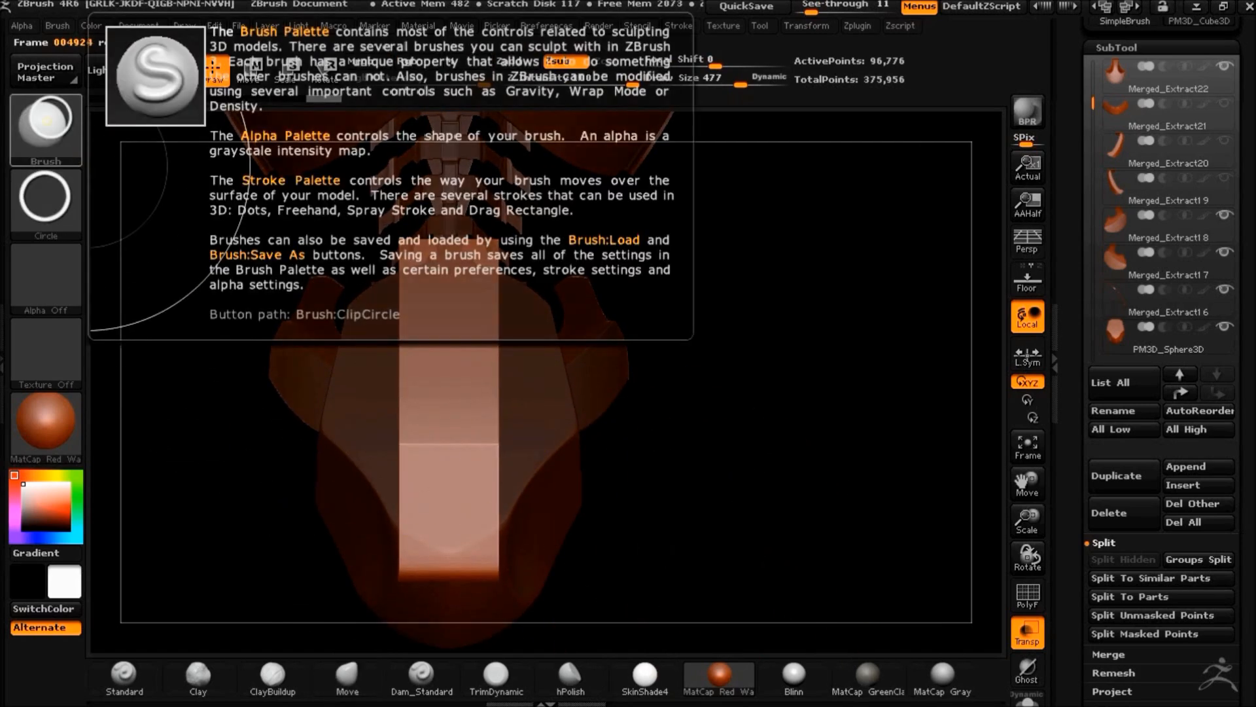
left_click(46, 131, "ctrl+shift")
left_click(125, 222, "ctrl+shift")
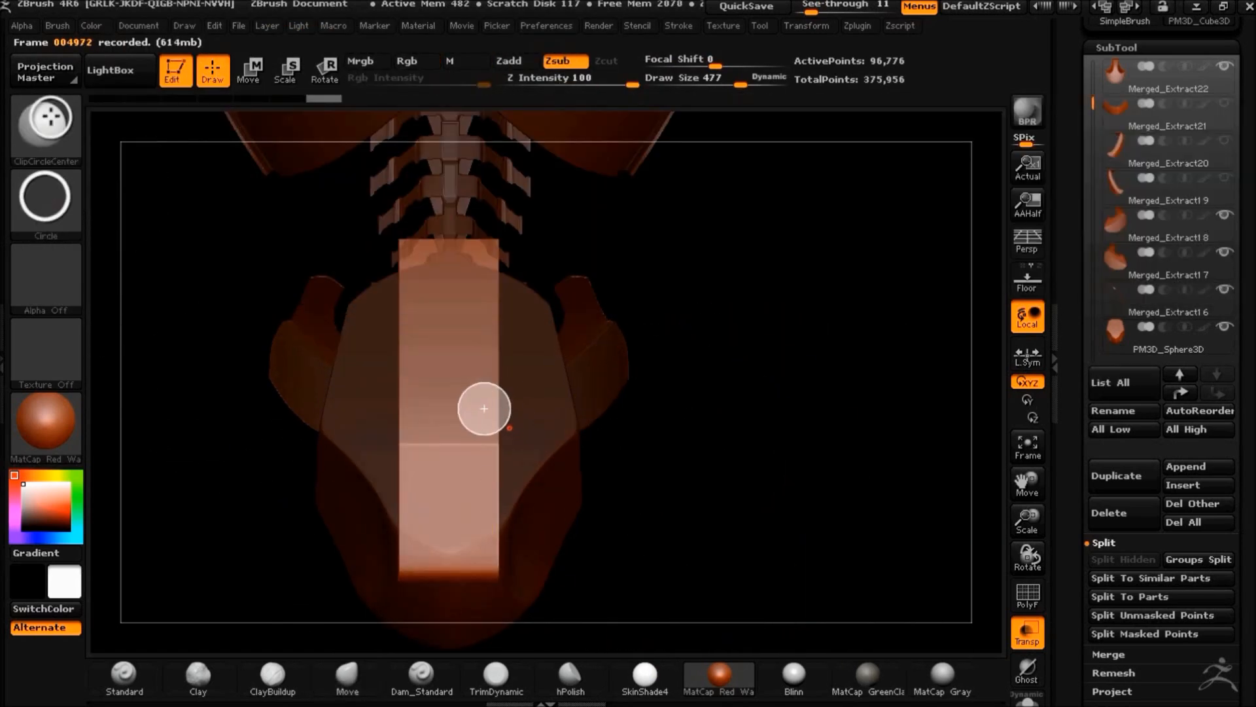
left_click_drag(510, 428, 512, 429, "ctrl+alt+shift")
mouse_move(814, 567)
left_mouse_down()
mouse_move(896, 565)
mouse_move(777, 499)
mouse_move(734, 496)
mouse_move(749, 468)
left_mouse_up()
left_click(1027, 632)
Try remeshing the pegged block with DynaMesh at resolution 128 with Polish enabled
left_click(1132, 305)
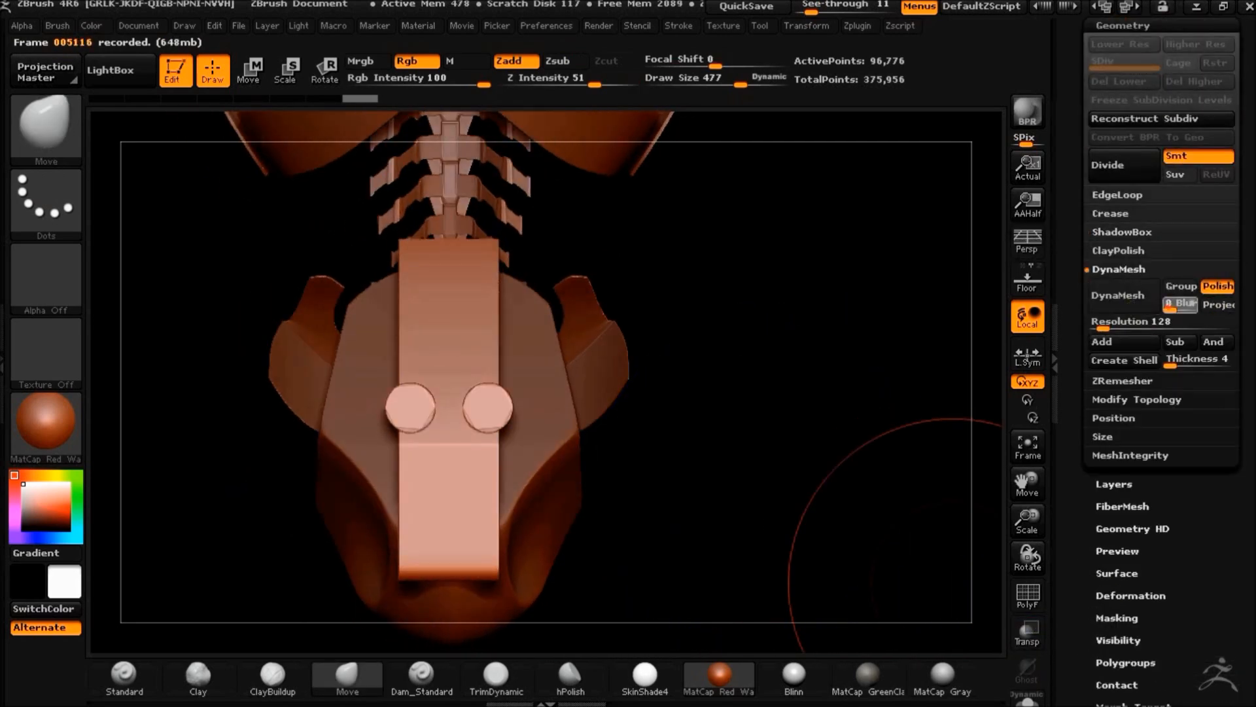
left_click(1124, 295)
mouse_move(829, 437)
left_mouse_down()
mouse_move(814, 430)
mouse_move(714, 476)
mouse_move(790, 441)
left_mouse_up()
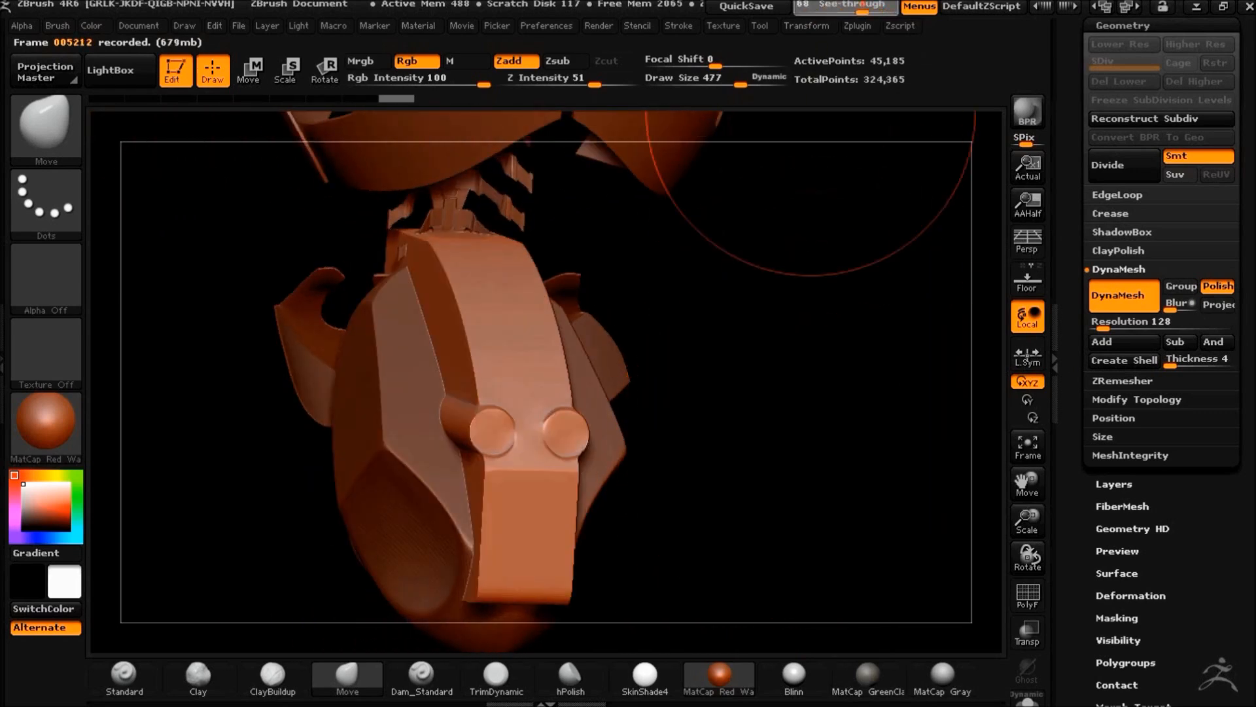
left_click_drag(751, 251, 707, 401)
key("ctrl+z")
mouse_move(680, 505)
left_mouse_down("shift")
mouse_move(722, 457)
mouse_move(735, 484)
mouse_move(684, 513)
mouse_move(818, 431)
left_mouse_up("shift")
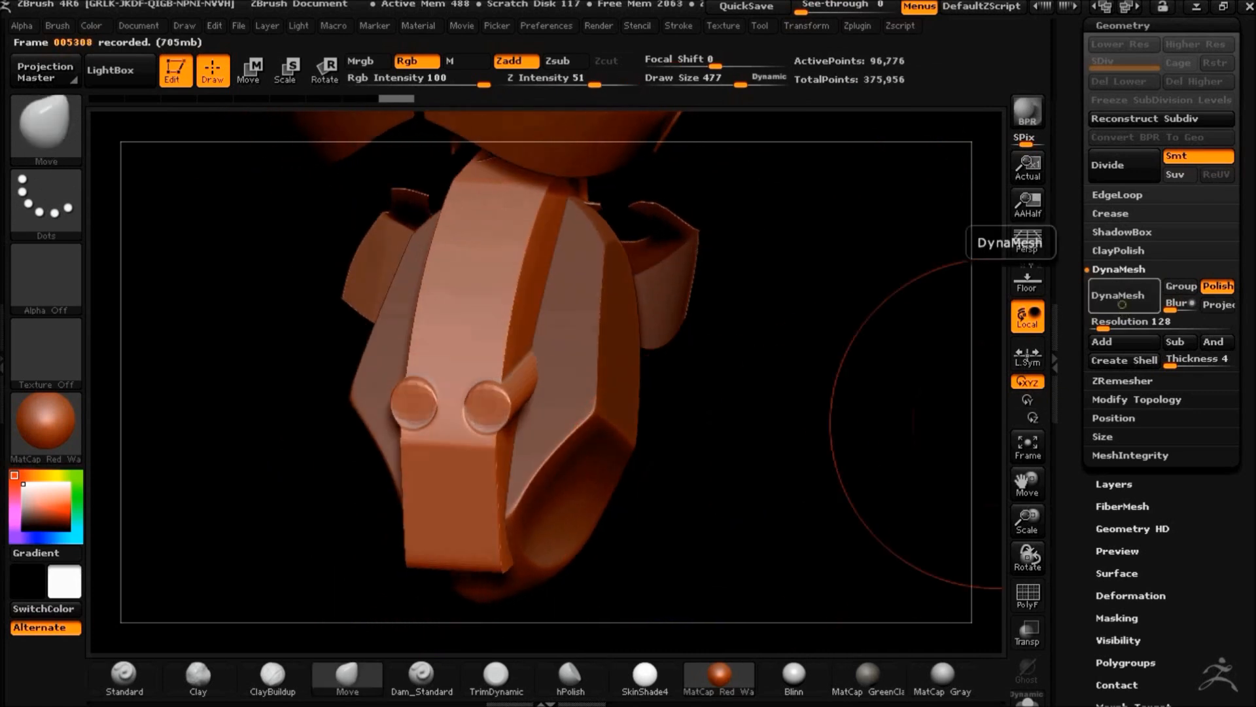
Undo the remesh and the two pegs on the central block, and raise the Draw Size to 877
mouse_move(850, 490)
left_mouse_down()
mouse_move(664, 560)
mouse_move(743, 476)
left_mouse_up()
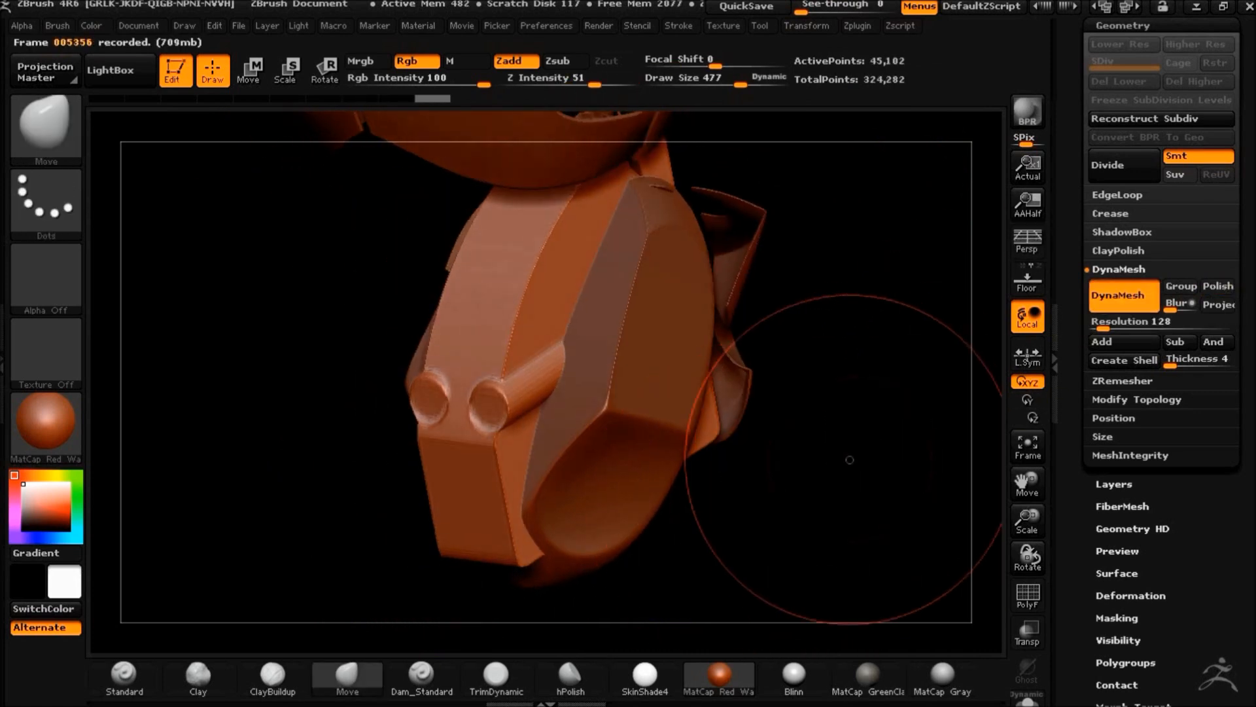
left_click_drag(841, 449, 482, 379)
key("ctrl+z")
mouse_move(841, 483)
left_mouse_down()
mouse_move(833, 527)
mouse_move(805, 437)
left_mouse_up()
mouse_move(732, 327)
left_mouse_down()
mouse_move(718, 337)
mouse_move(779, 337)
mouse_move(710, 380)
left_mouse_up()
left_click_drag(738, 87, 772, 85)
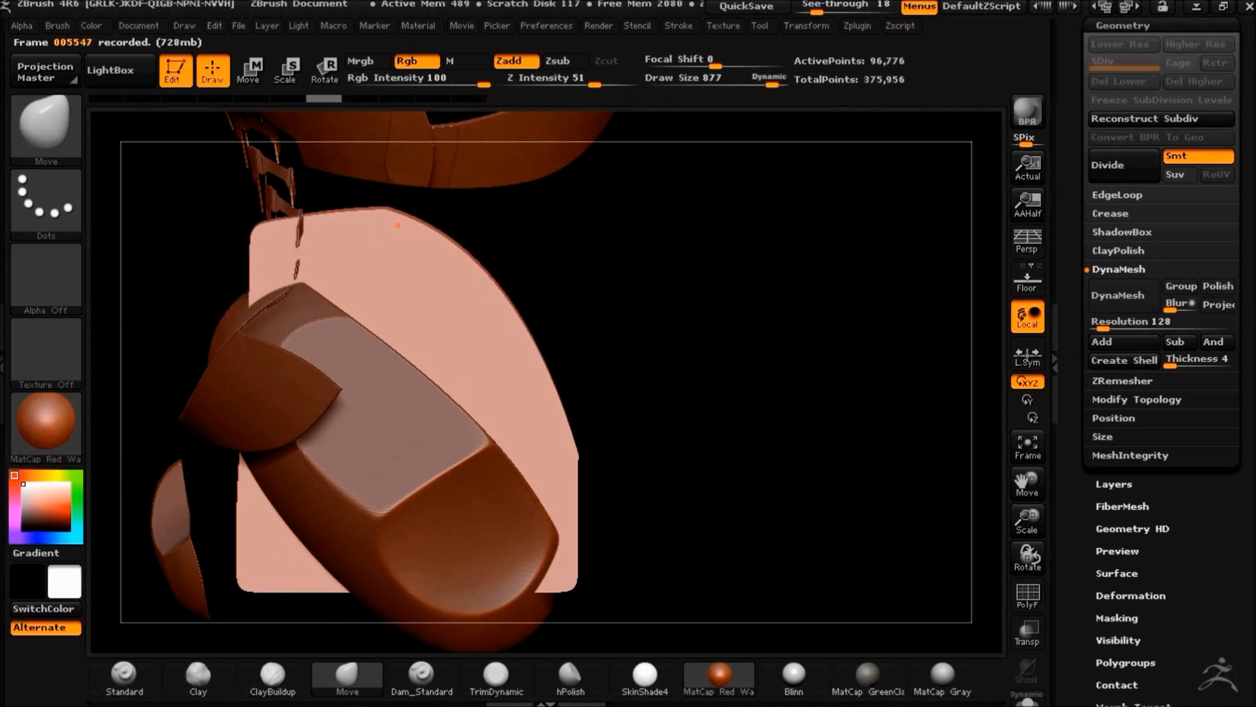
Try a circular clip on the upper front of the block in side view and inspect the wireframe with PolyFrame
left_click_drag(561, 290, 553, 307)
left_click_drag(467, 278, 526, 318, "ctrl+shift")
left_click_drag(589, 353, 646, 378)
left_click(1027, 595)
mouse_move(909, 517)
left_mouse_down()
mouse_move(862, 451)
mouse_move(818, 419)
left_mouse_up()
Try extruding a round boss at the block's upper front using a MaskCircle mask, Transpose Move and DynaMesh at resolution 128
key("ctrl")
left_click(46, 128)
left_click(45, 128)
left_click(159, 221)
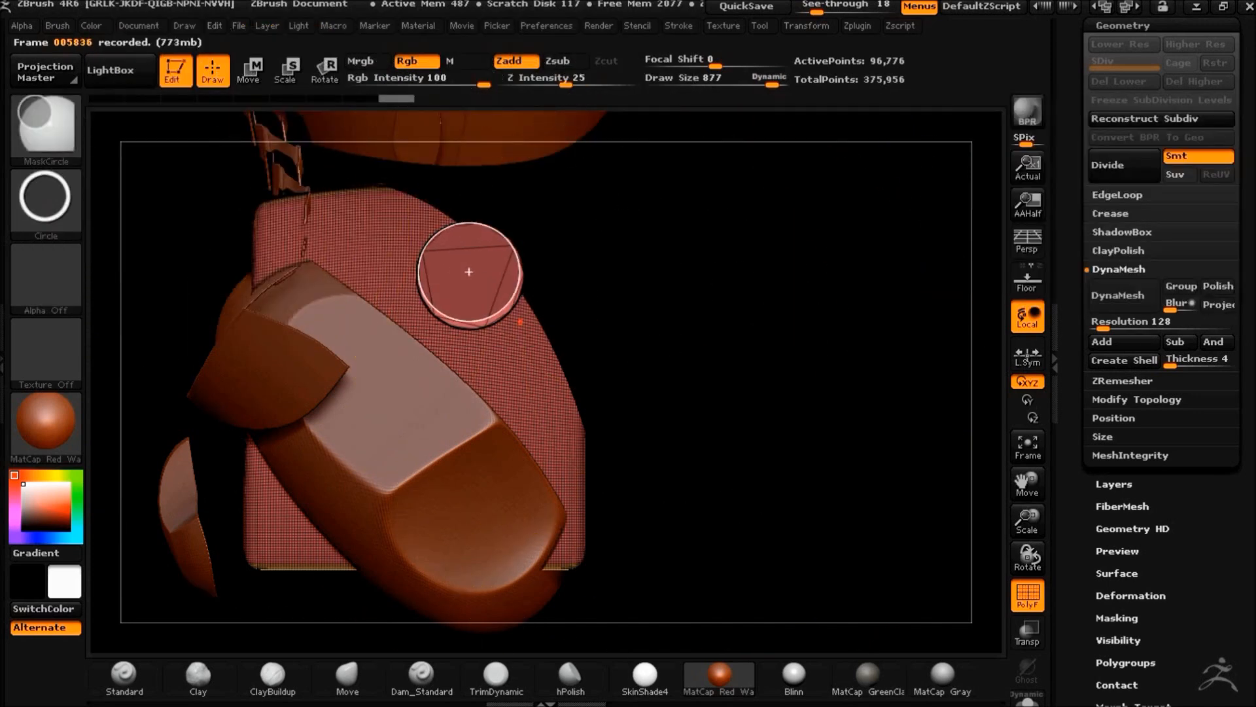
key("shift+f")
left_click_drag(752, 366, 526, 259)
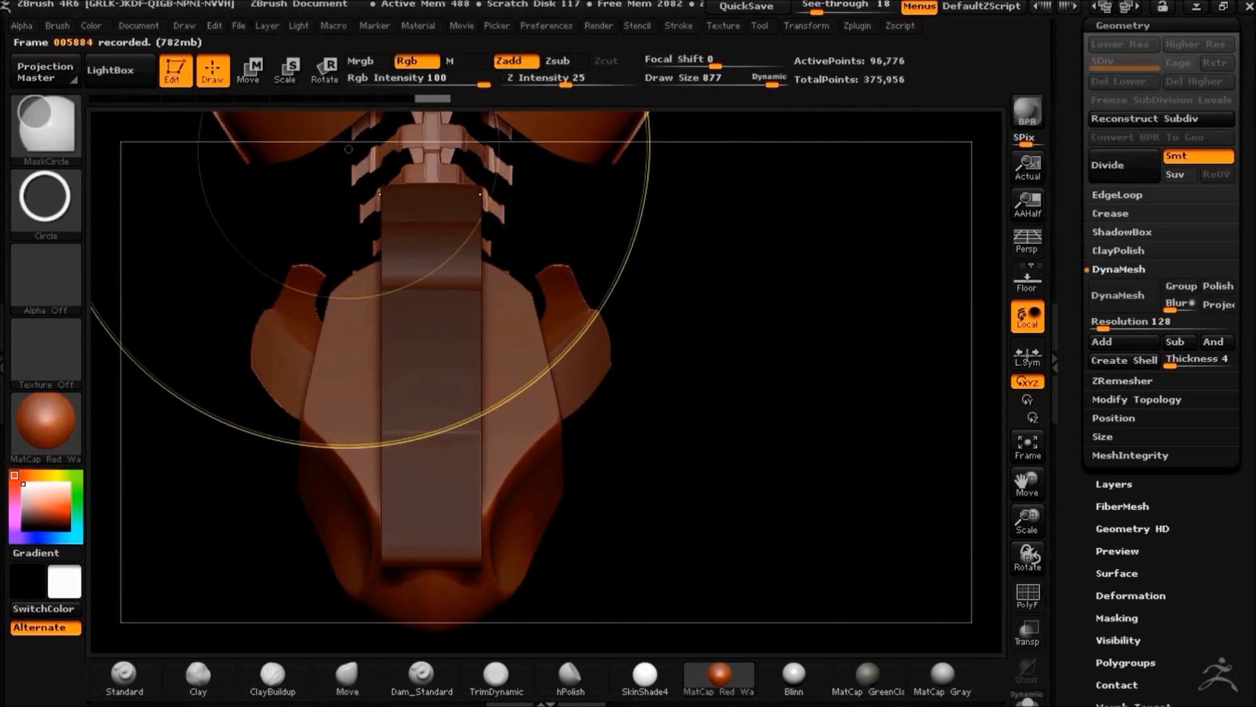
key("w")
left_click(568, 277)
left_click_drag(687, 366, 831, 449)
key("shift+f")
left_click(1118, 295)
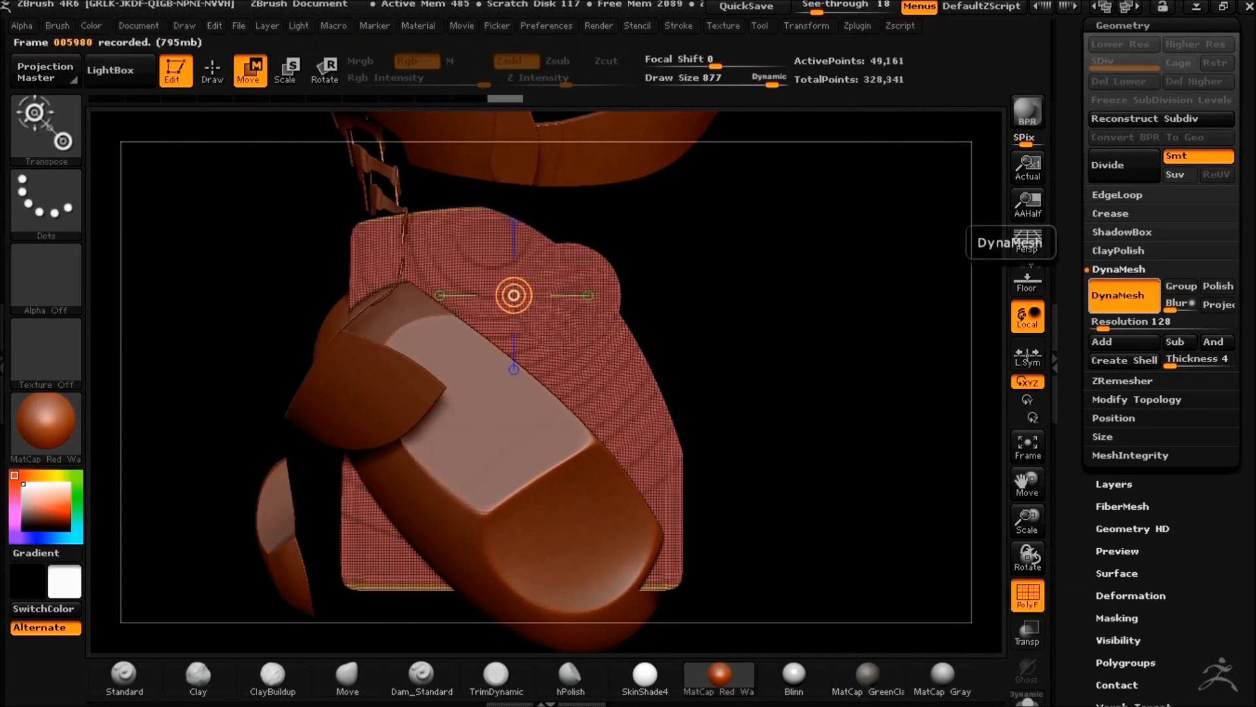
Redo the circular mask on the block's upper front, invert it and pull the round area outward on both sides with Transpose Move
key("q")
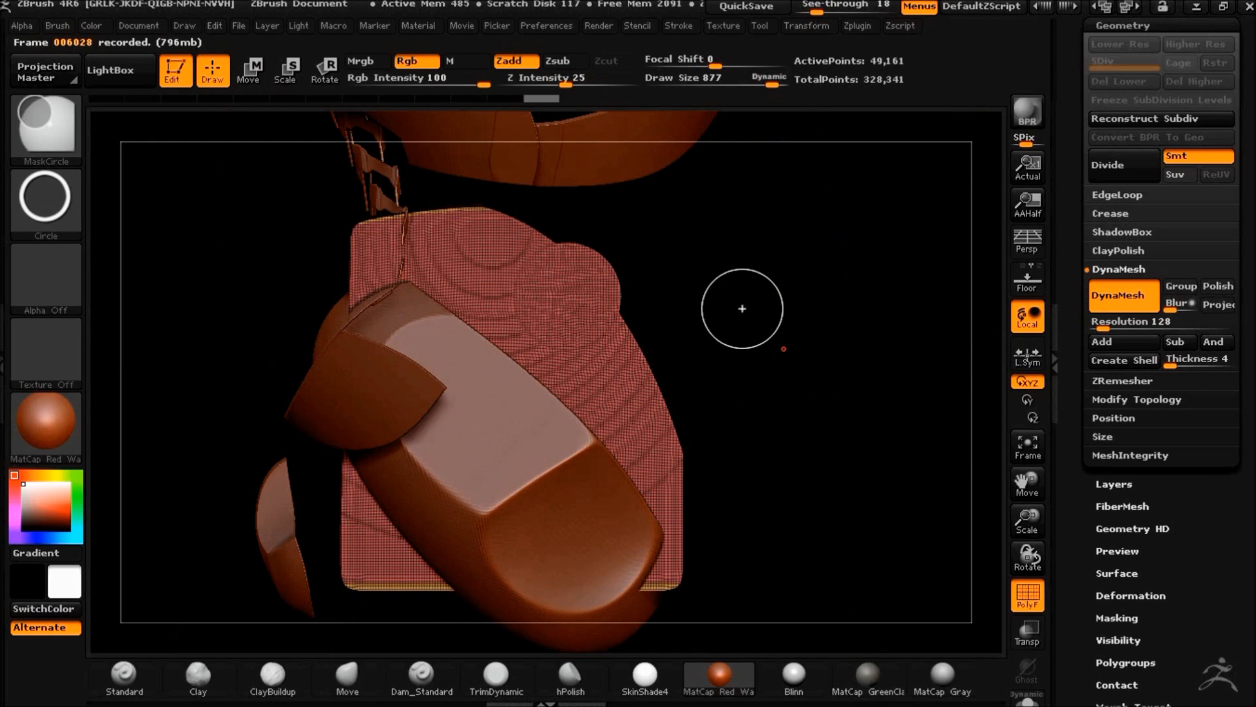
left_click_drag(568, 295, 735, 285)
left_click(803, 335, "ctrl")
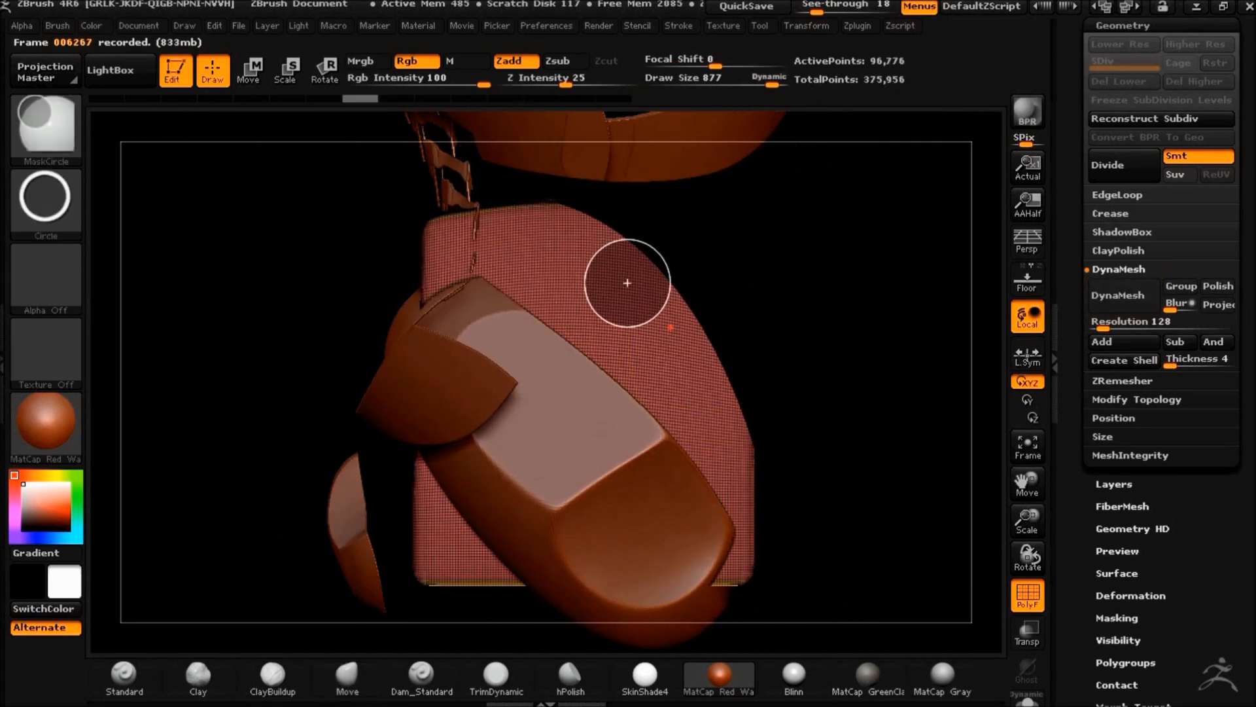
left_click_drag(668, 337, 667, 338, "ctrl")
left_click_drag(838, 333, 769, 344)
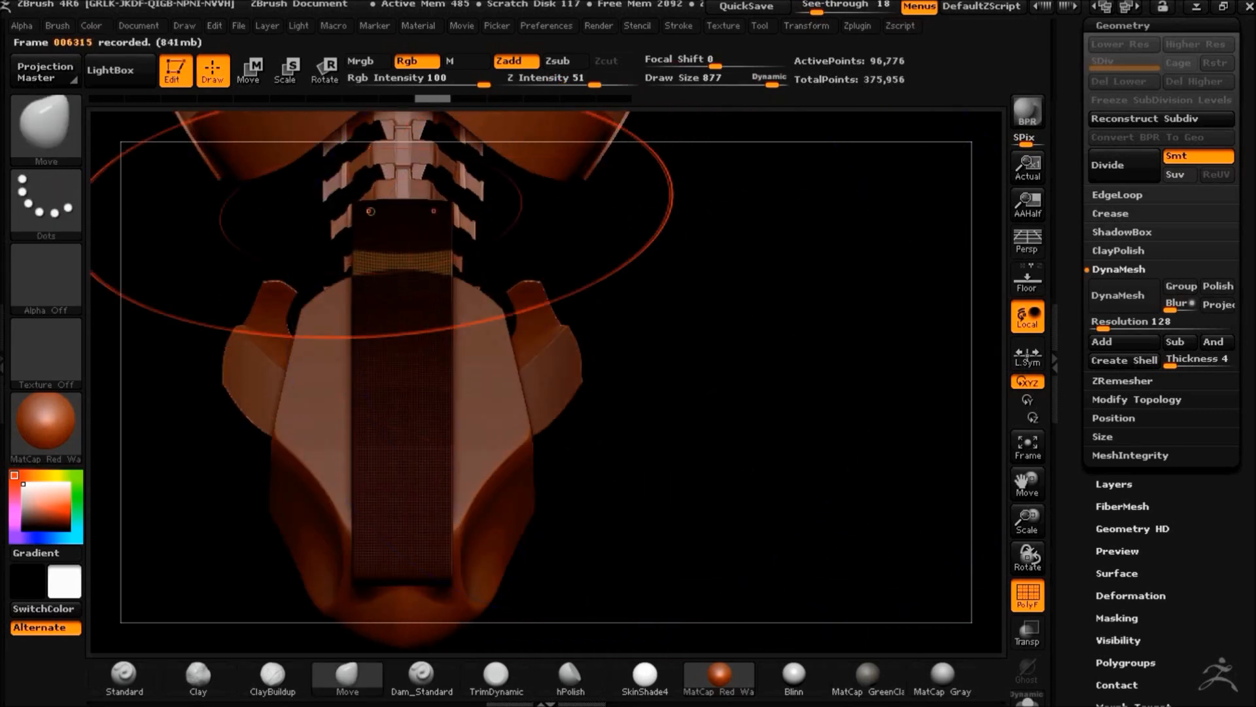
key("w")
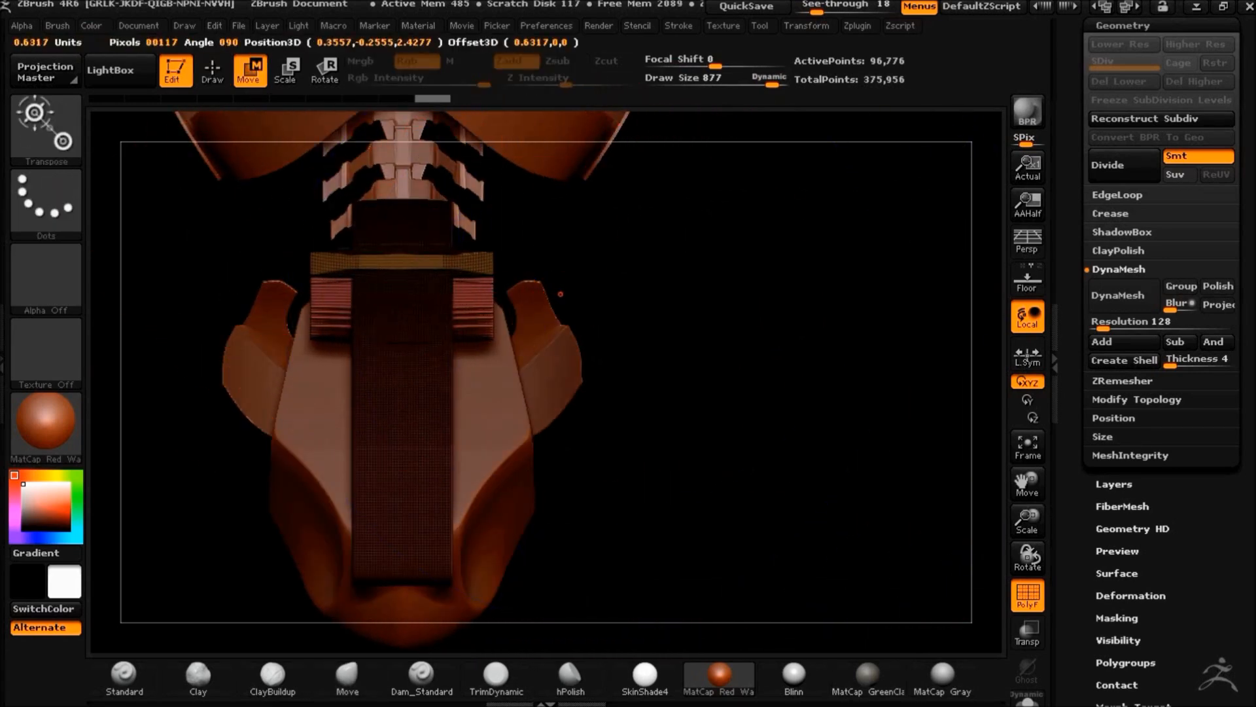
left_click_drag(561, 294, 579, 294)
Clear the mask and remesh the block with its side cylinders using DynaMesh at resolution 128
left_click_drag(729, 393, 746, 407, "ctrl")
left_click_drag(729, 392, 795, 399)
key("shift+f")
left_click(1124, 295)
left_click_drag(660, 289, 572, 289)
key("q")
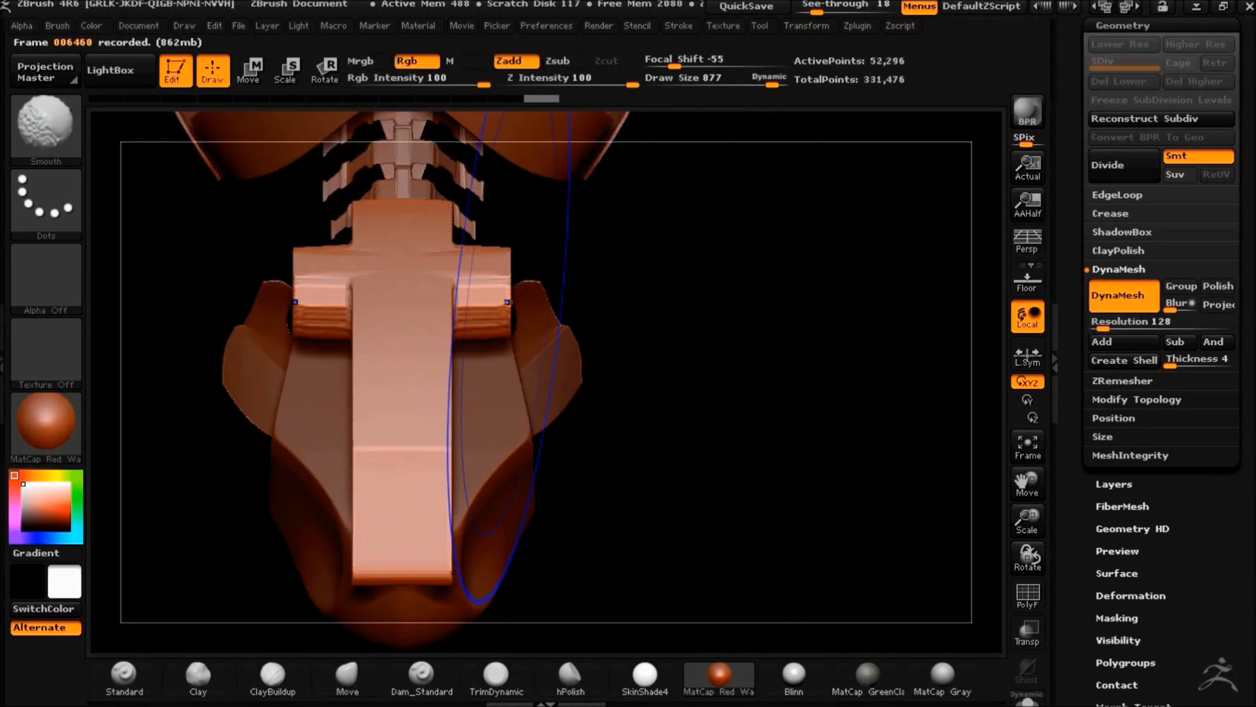
mouse_move(686, 344)
left_mouse_down()
mouse_move(738, 336)
mouse_move(589, 288)
left_mouse_up()
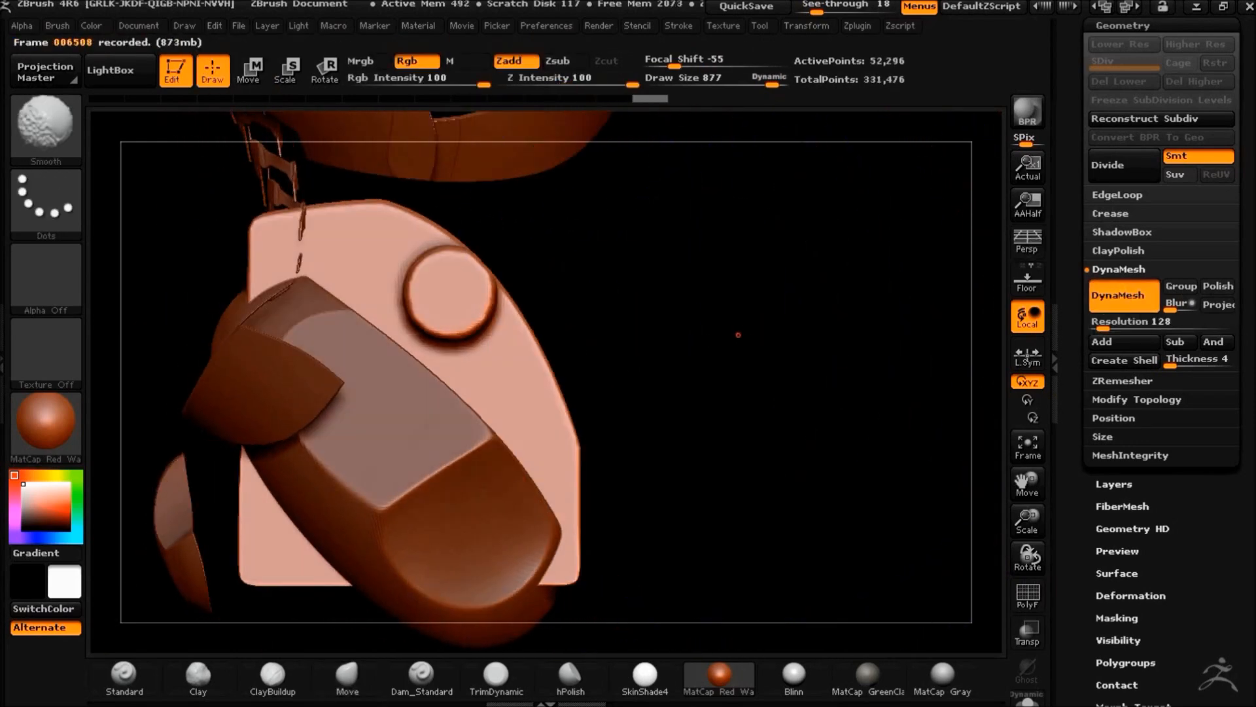
Try a circular clip around the extruded cylinder in side view
key("ctrl+shift")
left_click_drag(446, 293, 445, 292, "ctrl+shift")
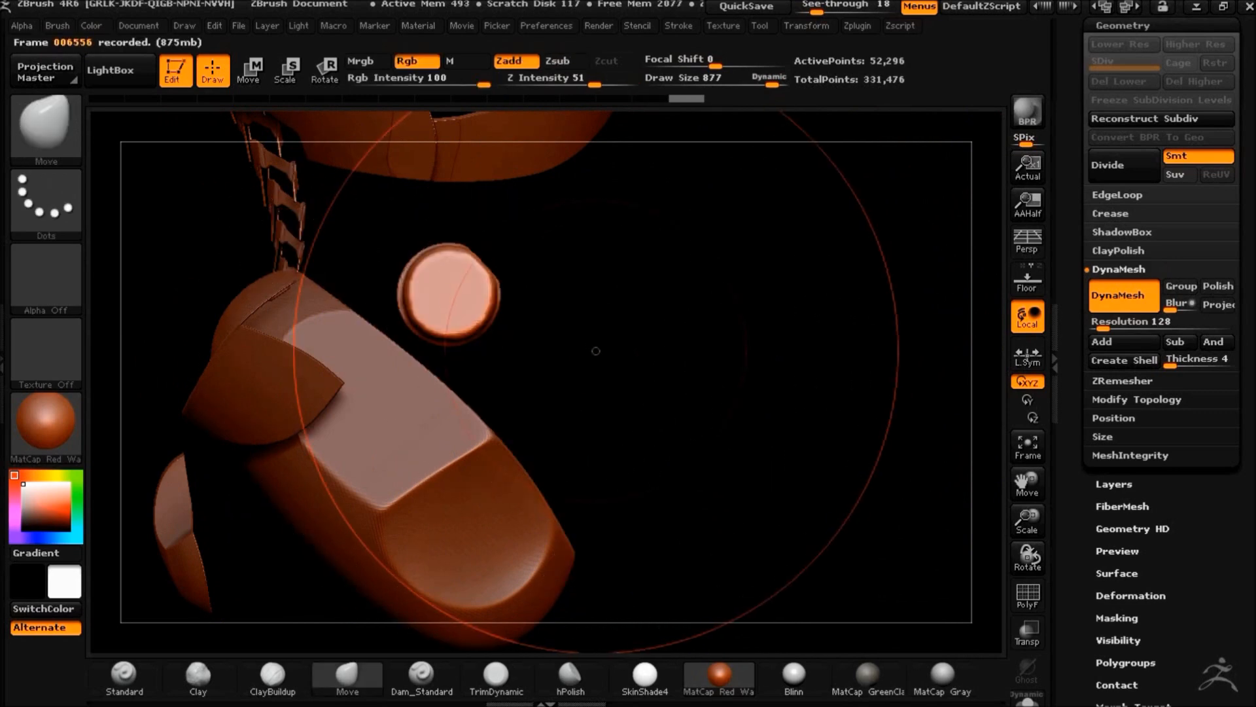
mouse_move(673, 333)
left_mouse_down()
mouse_move(586, 354)
mouse_move(589, 383)
mouse_move(618, 386)
left_mouse_up()
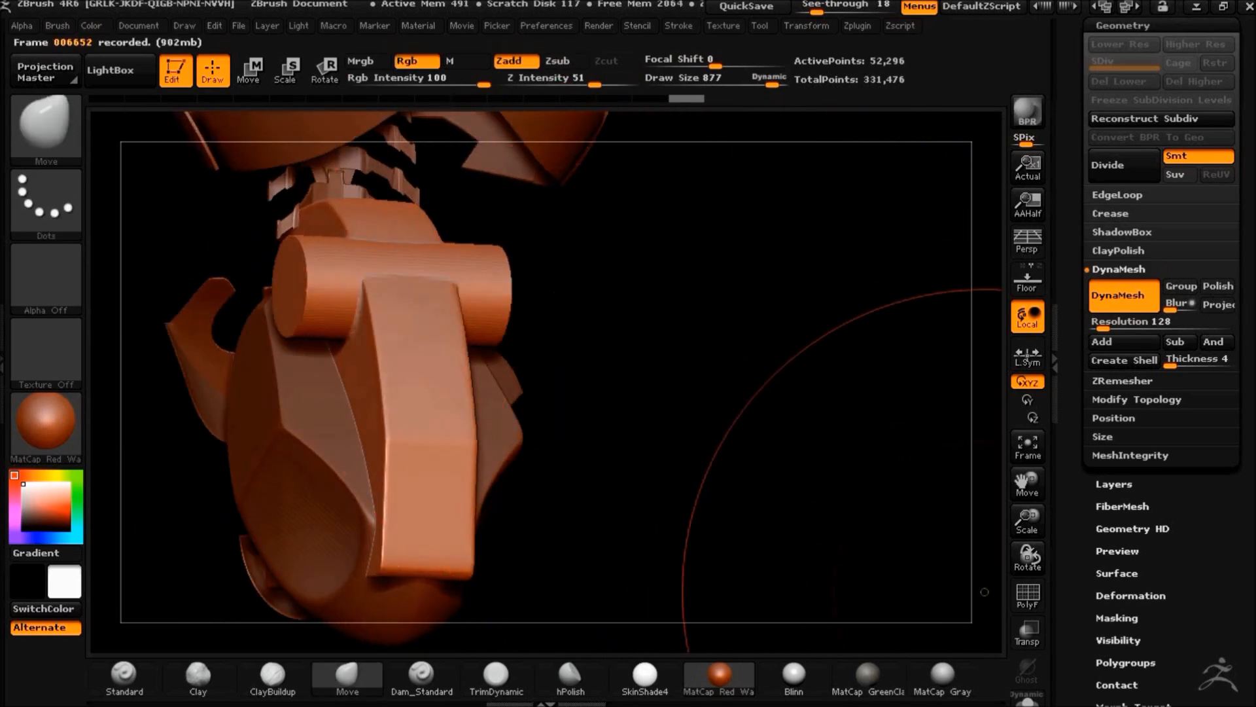
Scale down the width and height of the block and its cylinder with Transpose Scale in front view
left_click(1027, 594)
left_click_drag(759, 423, 607, 364)
left_click(1027, 594)
key("e")
left_click_drag(492, 302, 600, 301)
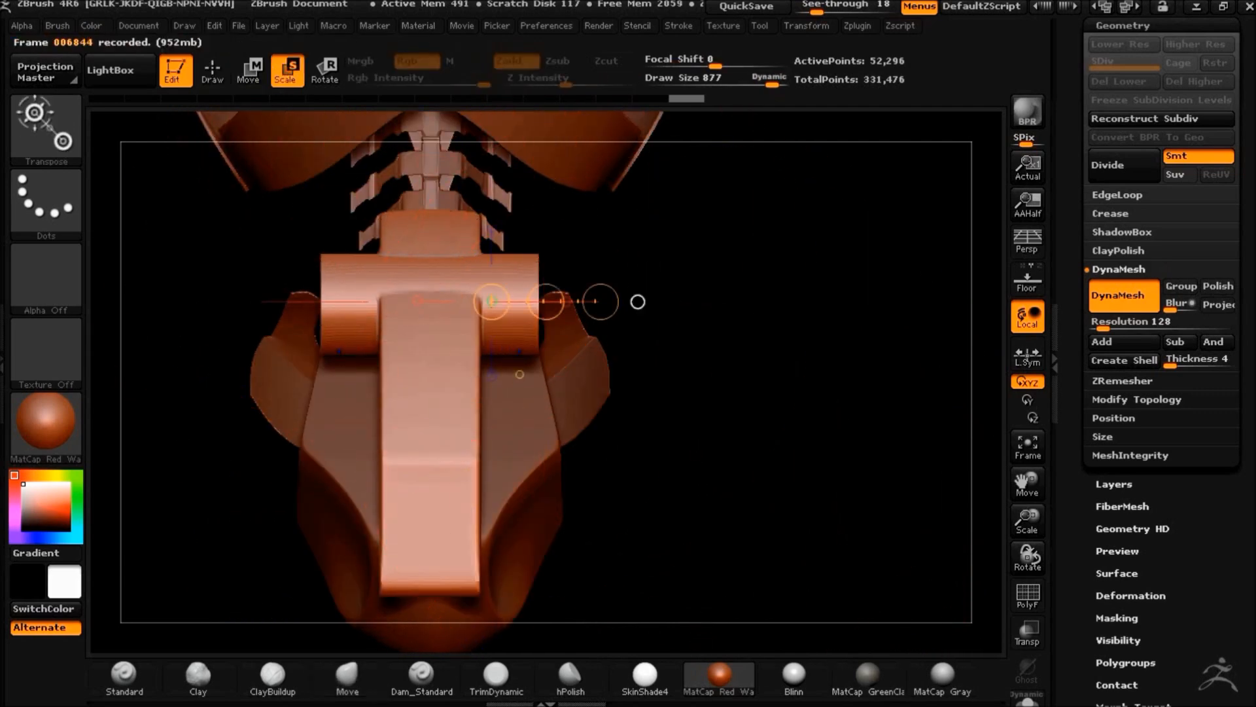
mouse_move(644, 500)
left_mouse_down()
mouse_move(720, 516)
mouse_move(707, 488)
mouse_move(630, 540)
mouse_move(689, 503)
mouse_move(691, 482)
left_mouse_up()
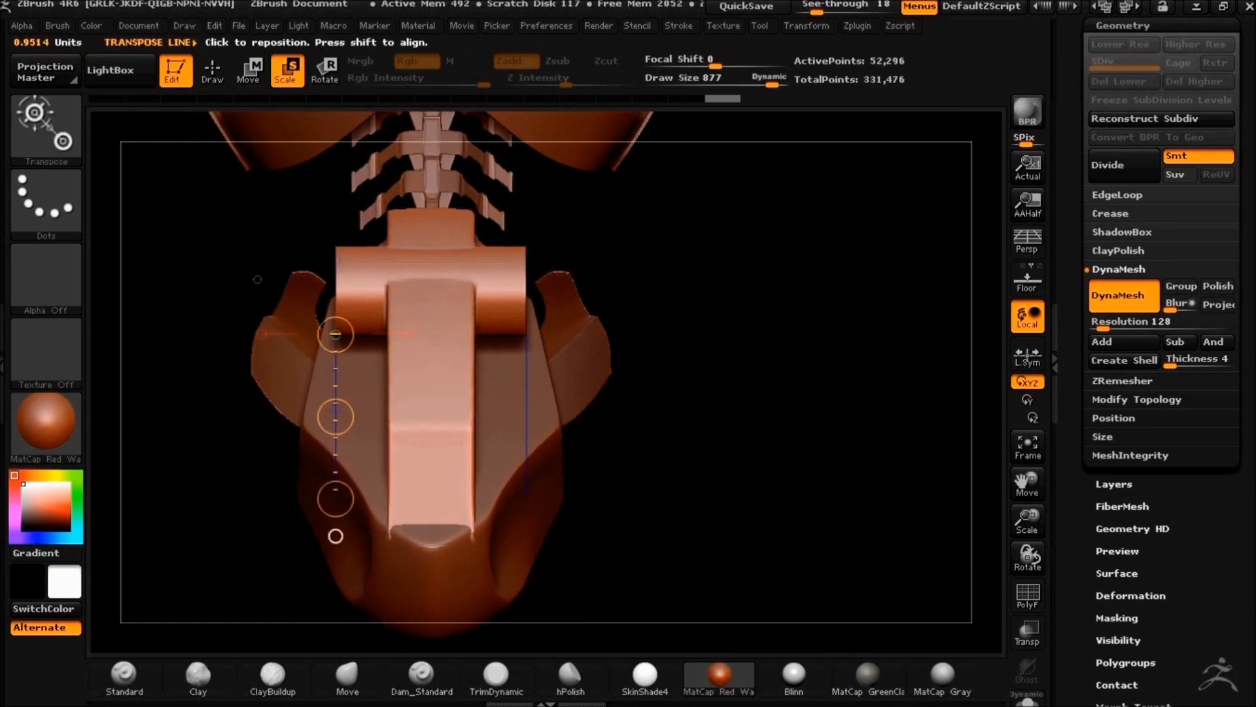
Form two mirrored round pegs below the cylinder with the ClipCircleCenter brush and remesh the block with DynaMesh
left_click_drag(314, 319, 341, 343, "ctrl+shift")
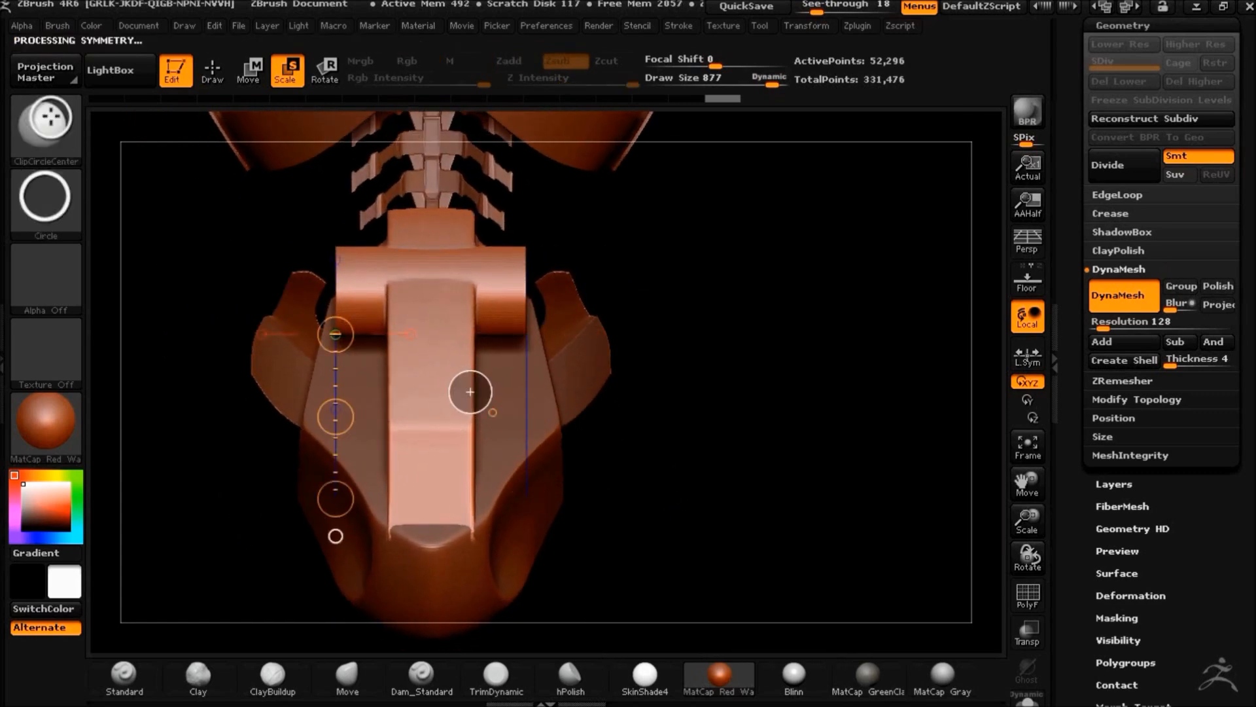
left_click_drag(492, 412, 491, 412, "ctrl+shift")
left_click_drag(760, 449, 815, 455)
left_click_drag(671, 442, 712, 479, "ctrl")
Taper the lower end of the block inward symmetrically using the Move brush at Draw Size 191
key("q")
key("b")
key("m")
key("v")
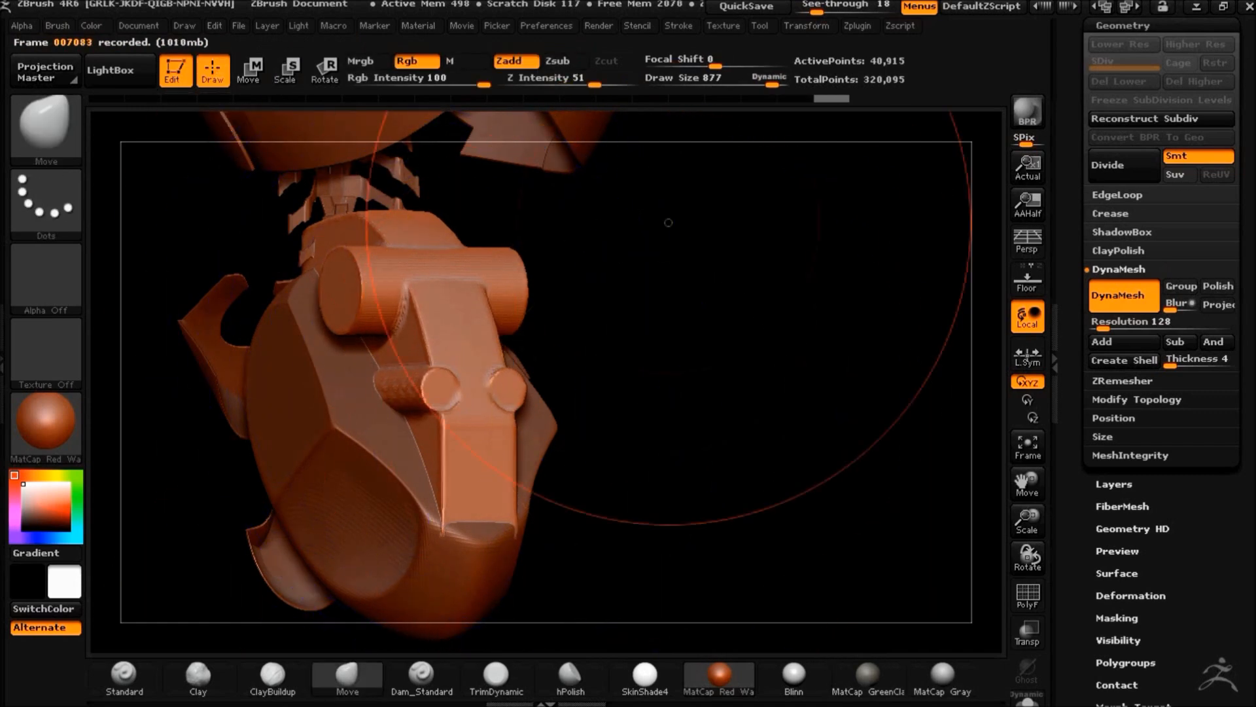
mouse_move(728, 463)
left_mouse_down()
mouse_move(713, 458)
mouse_move(827, 432)
mouse_move(751, 451)
mouse_move(805, 438)
mouse_move(760, 424)
left_mouse_up()
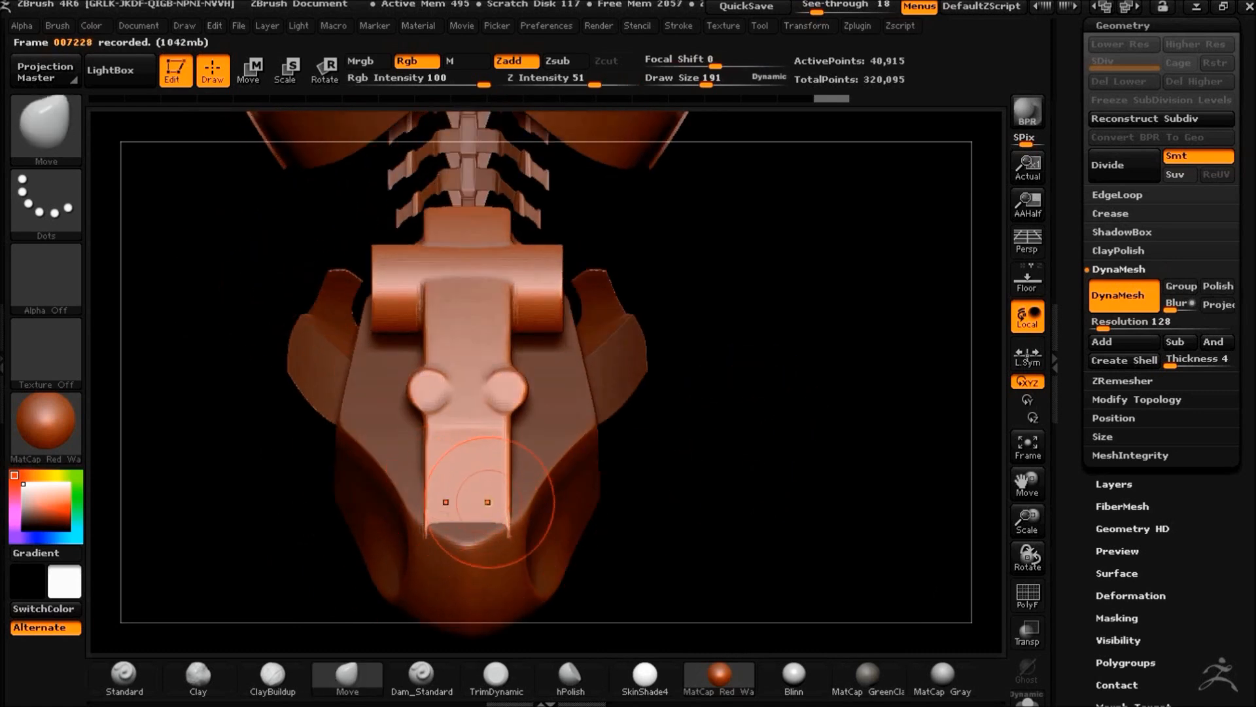
key("ctrl+z")
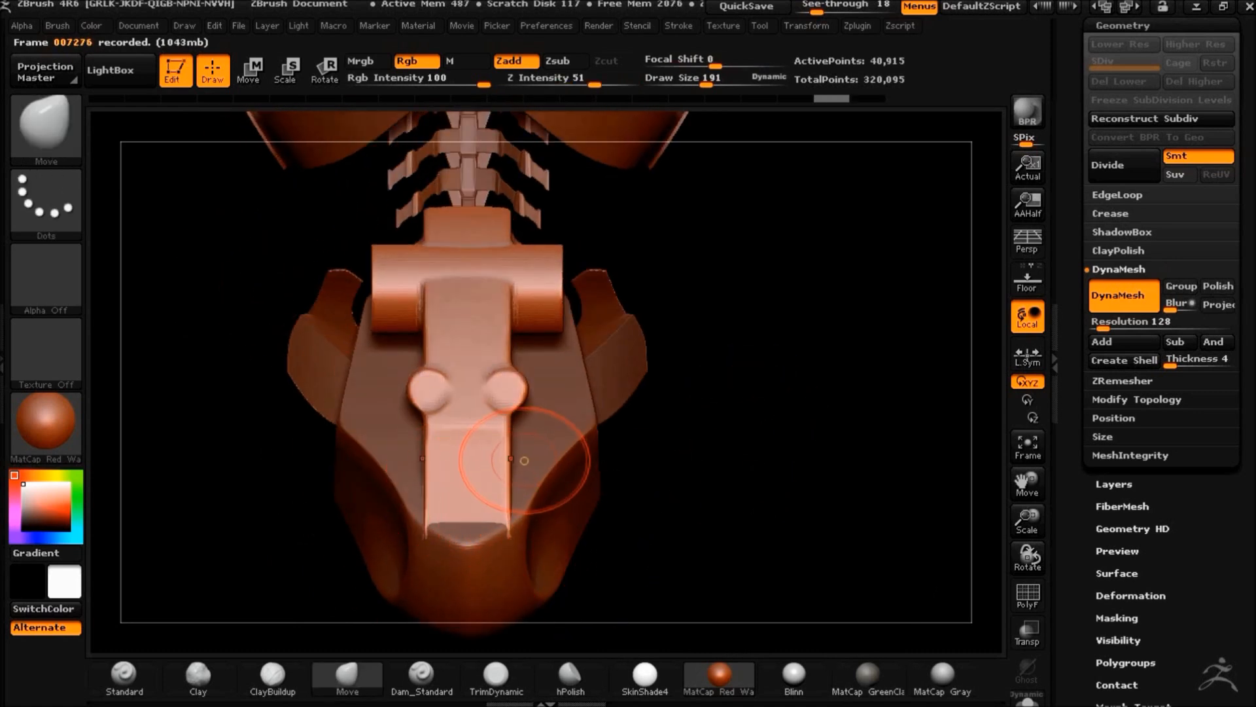
left_click_drag(497, 523, 491, 523)
mouse_move(746, 527)
left_mouse_down()
mouse_move(617, 547)
mouse_move(726, 527)
left_mouse_up()
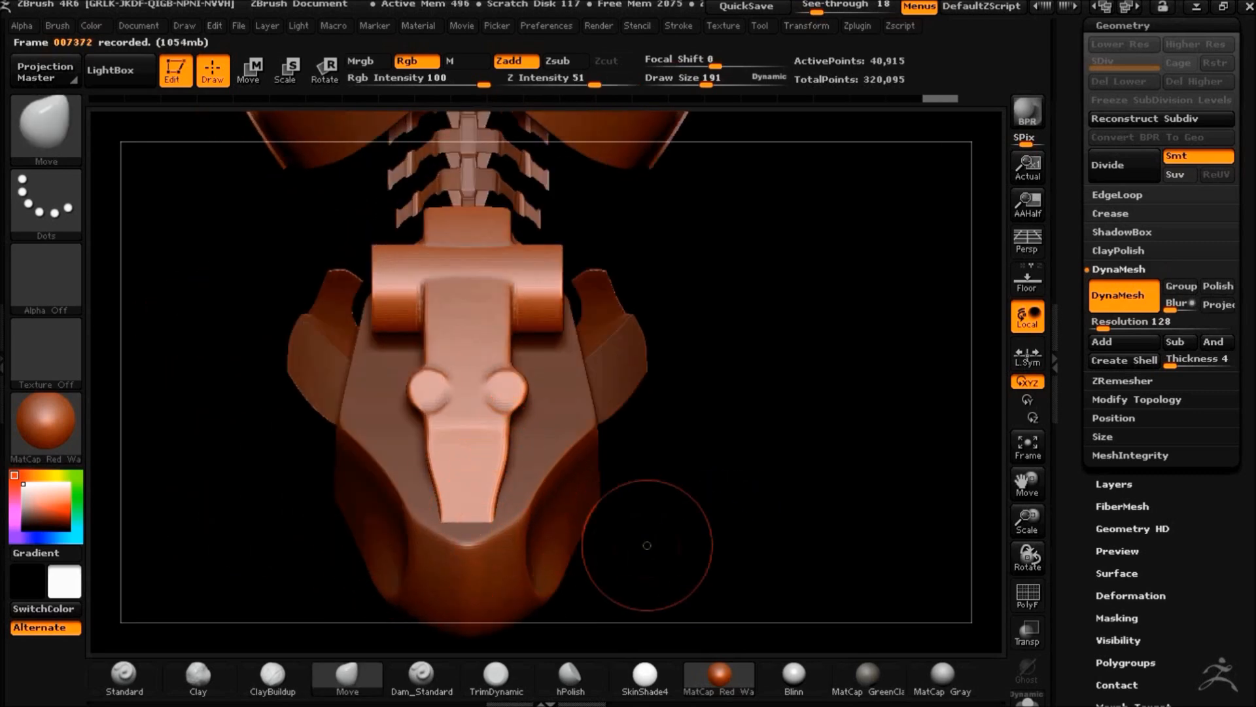
mouse_move(775, 576)
left_mouse_down()
mouse_move(822, 580)
mouse_move(720, 471)
left_mouse_up()
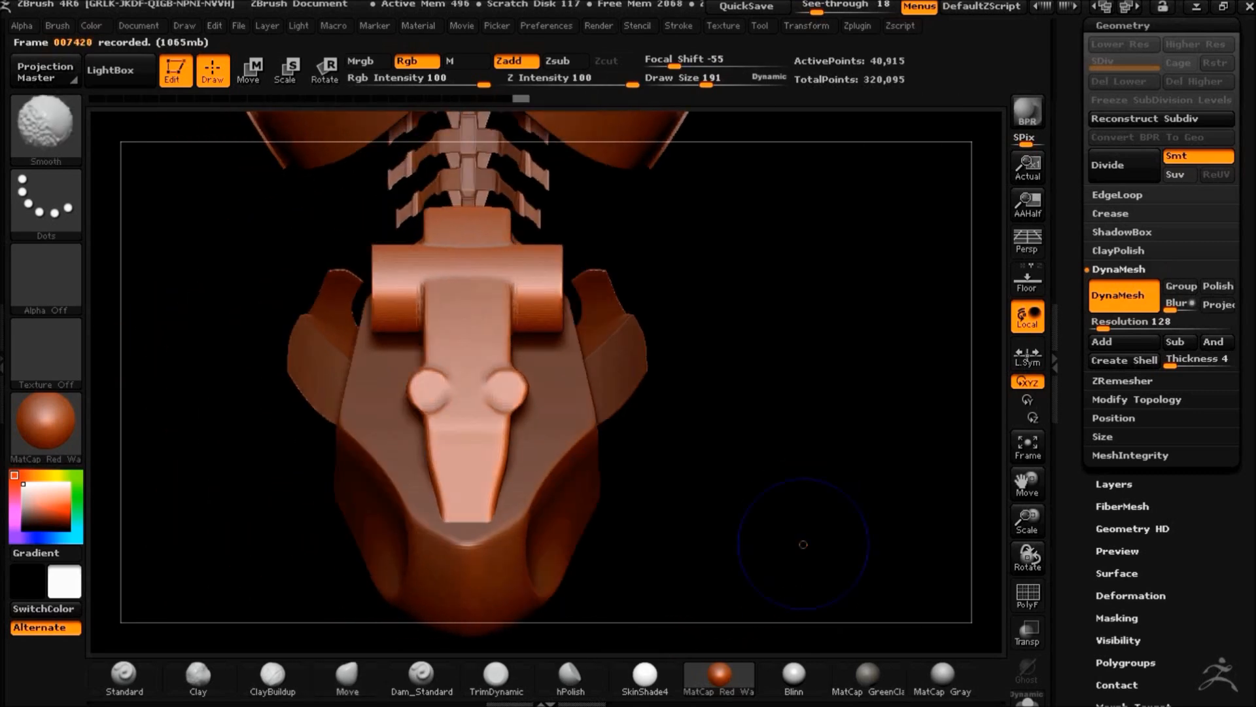
Sharpen the round outline of both pegs with another ClipCircleCenter cut in front view and inspect the block
left_click_drag(529, 408, 529, 408, "ctrl+shift")
left_click_drag(836, 496, 810, 487)
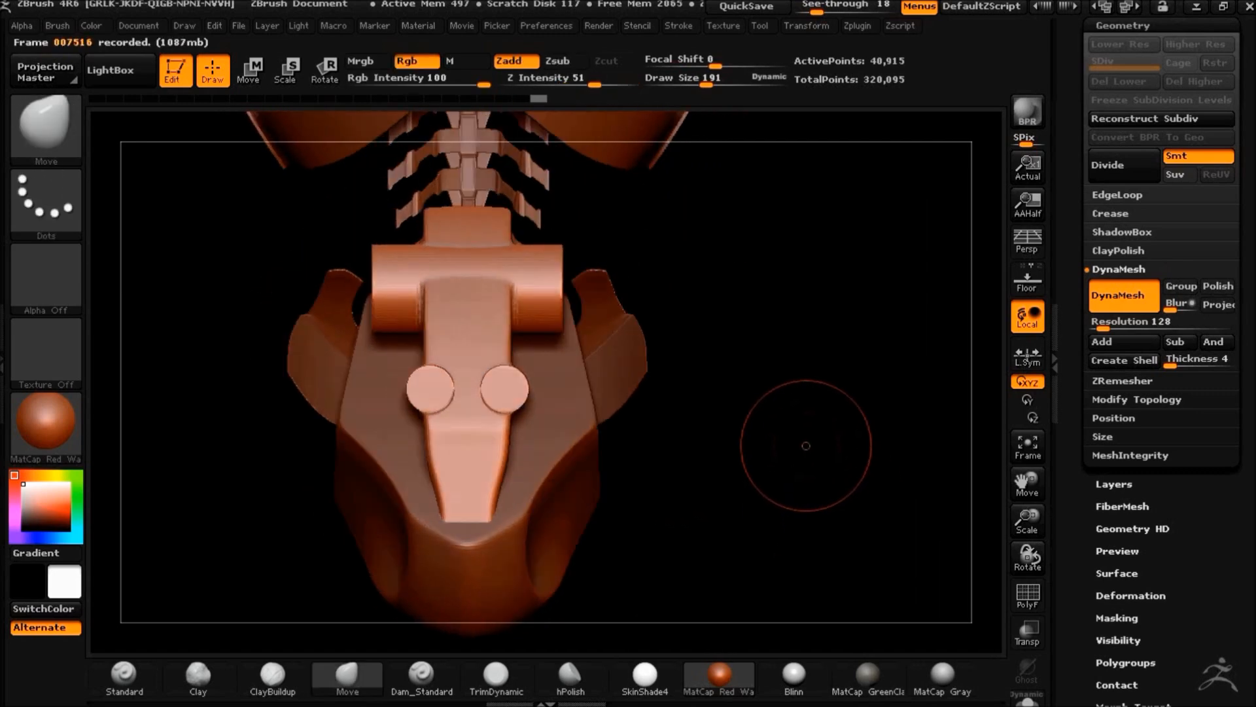
left_click_drag(781, 465, 751, 462)
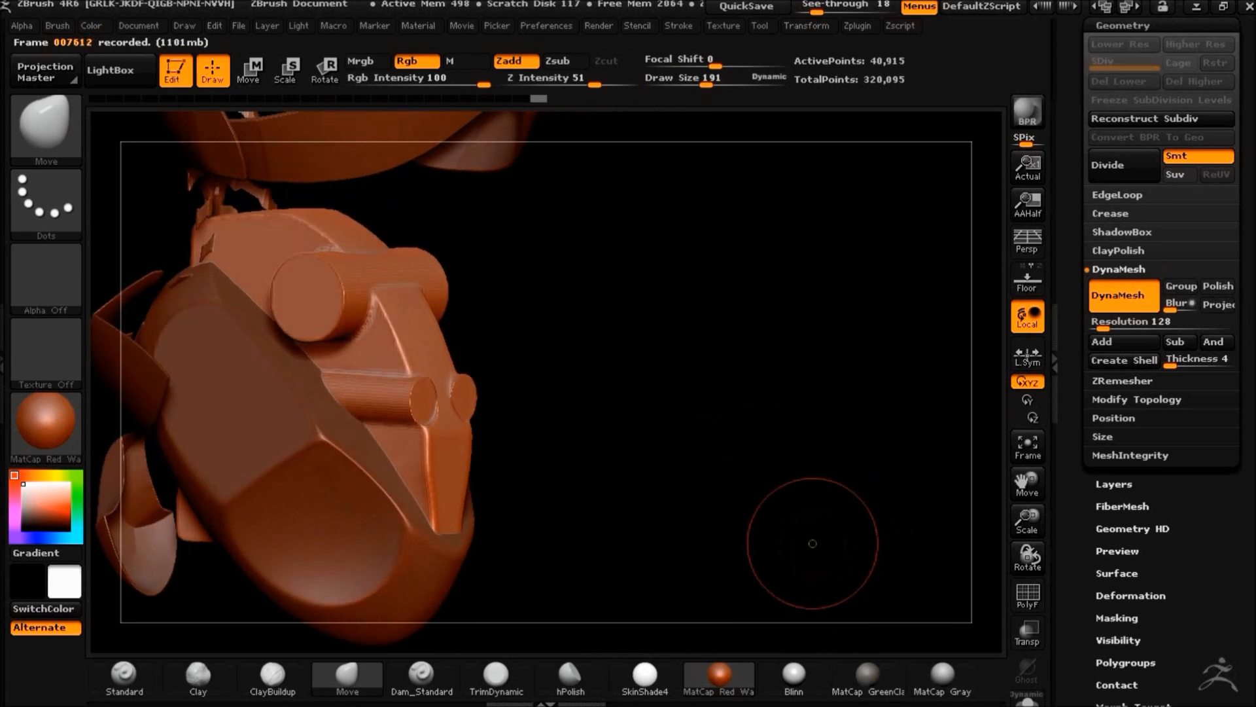
mouse_move(788, 549)
left_mouse_down()
mouse_move(706, 539)
mouse_move(744, 456)
mouse_move(771, 443)
mouse_move(668, 415)
mouse_move(720, 440)
left_mouse_up()
Undo the taper, pegs and scaling back to the block with only its upper cylinder
key("ctrl")
left_click_drag(671, 407, 718, 381)
key("ctrl+z")
key("ctrl+z")
key("ctrl+z")
key("ctrl+z")
key("ctrl+z")
key("ctrl+z")
key("ctrl+z")
key("ctrl+z")
key("ctrl+z")
key("ctrl+z")
key("ctrl+z")
key("ctrl+z")
key("ctrl+z")
key("ctrl+z")
key("ctrl+z")
key("ctrl+z")
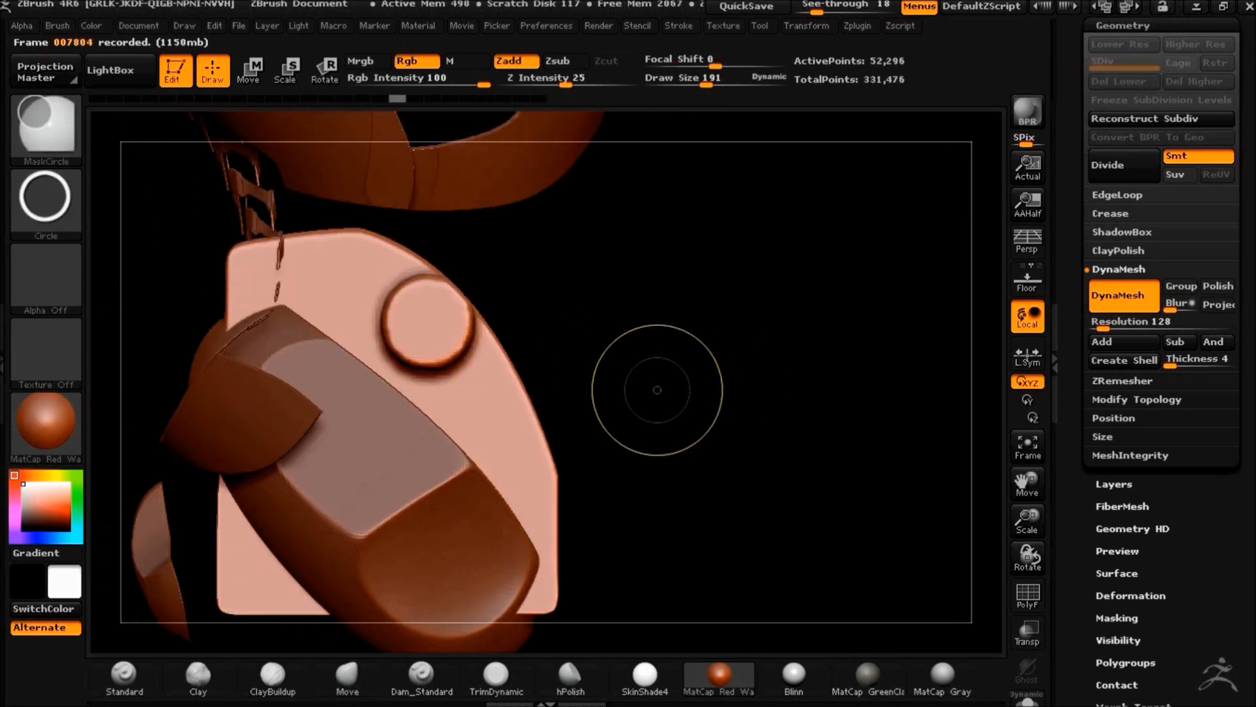
Try extruding the circular area from both sides of the block again with Transpose Move
left_click_drag(464, 344, 468, 347, "ctrl+shift")
left_click(1027, 595)
left_click_drag(749, 395, 647, 419)
key("w")
mouse_move(593, 293)
left_mouse_down("shift")
mouse_move(644, 294)
mouse_move(796, 385)
mouse_move(605, 354)
left_mouse_up("shift")
mouse_move(843, 370)
left_mouse_down()
mouse_move(814, 405)
mouse_move(789, 370)
left_mouse_up()
key("shift+f")
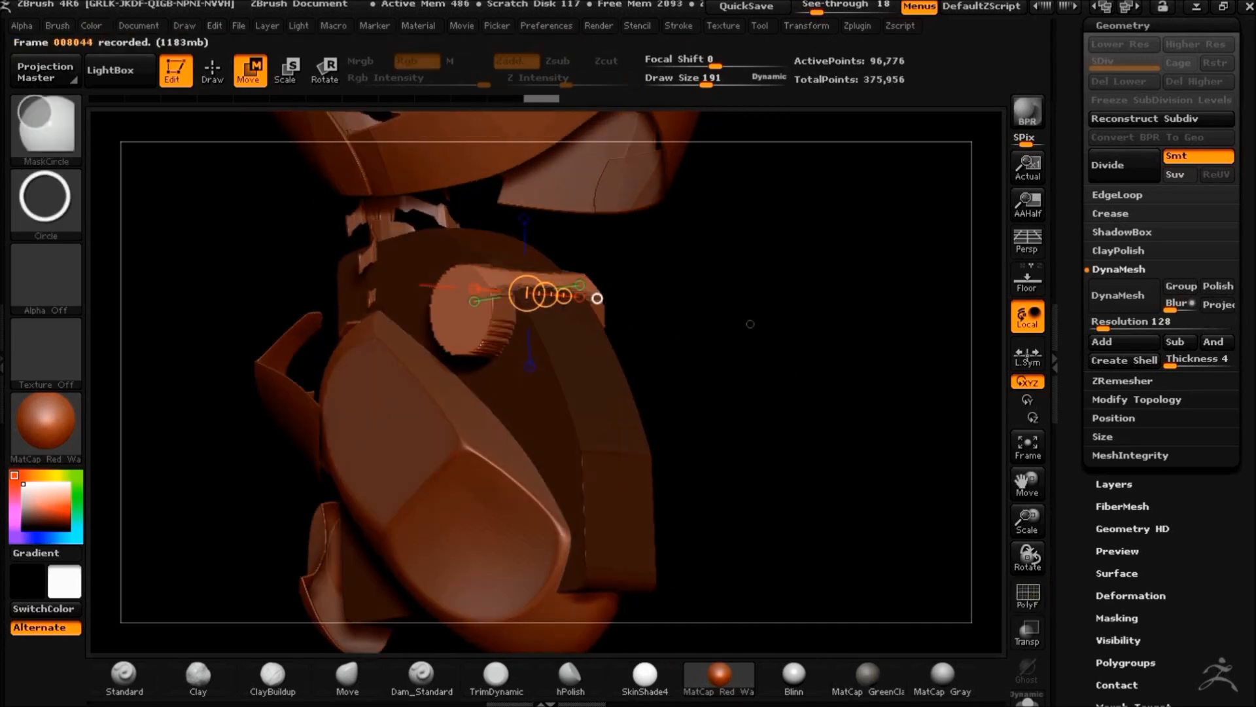
Undo the repeated circular extrusion on the block
key("ctrl+z")
key("ctrl+z")
key("ctrl+z")
key("ctrl+z")
key("ctrl+z")
Append a Sphereinder3D cylinder as a new subtool and clip both of its bevelled ends flat with the ClipCurve brush
key("shift+f")
left_click_drag(793, 460, 779, 388, "alt")
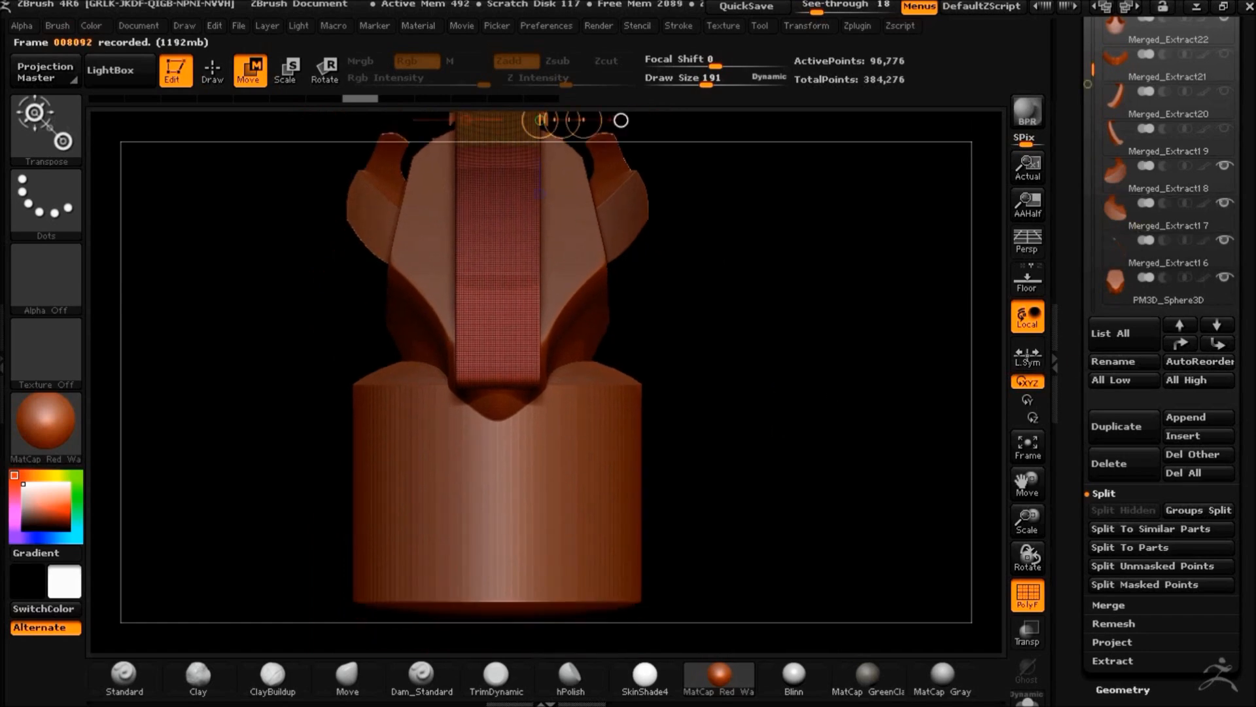
left_click_drag(1087, 84, 1089, 161)
left_click(1132, 251)
left_click(40, 132, "ctrl+shift")
left_click(210, 210, "ctrl+shift")
left_click_drag(269, 386, 695, 387, "ctrl+shift")
left_click_drag(694, 598, 140, 556, "ctrl+shift")
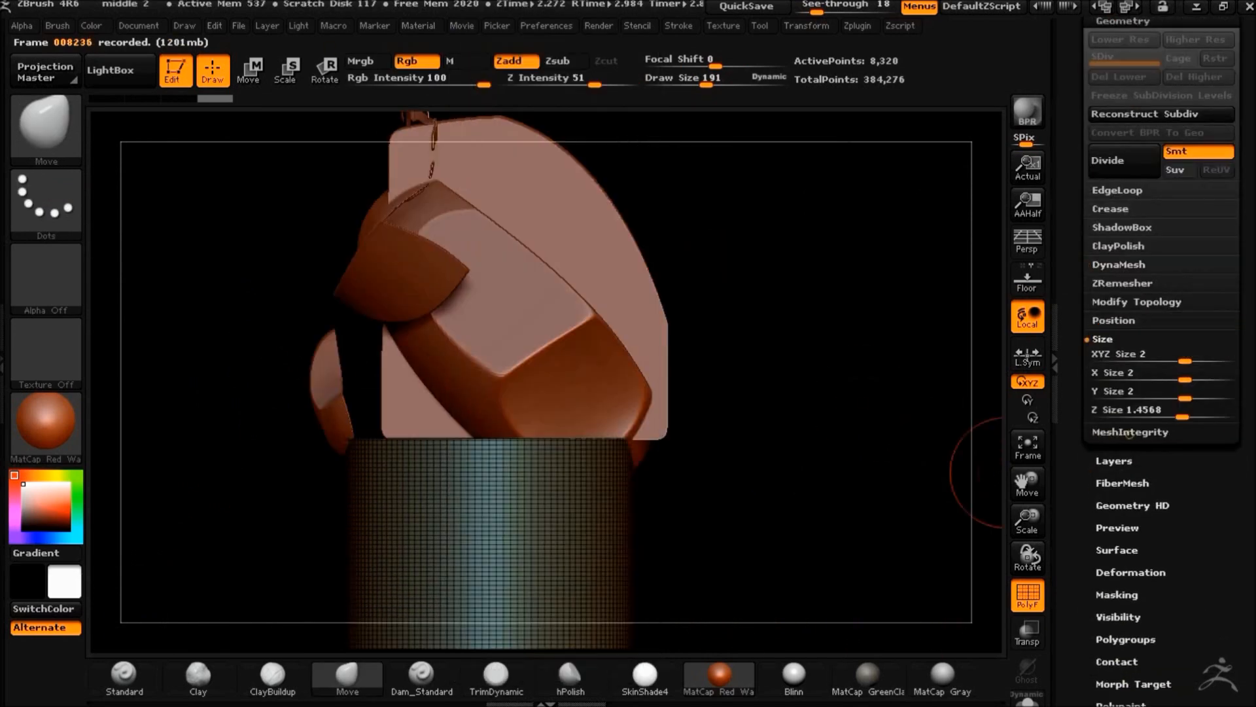
Resize the cylinder to 0.4785 in X and Y and 1.1692 in Z, and rotate it 90° to lie horizontally
left_click_drag(1183, 406, 1193, 416)
left_click_drag(1193, 361, 1180, 362)
left_click_drag(790, 398, 760, 417)
key("r")
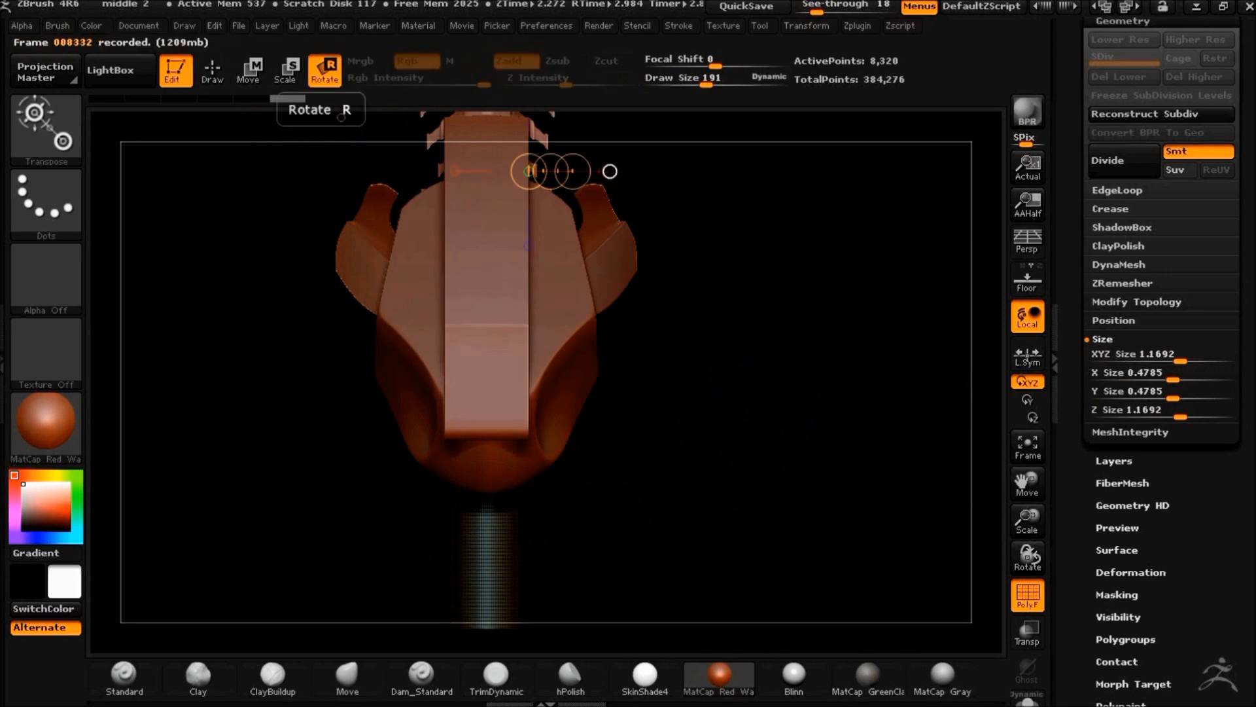
left_click_drag(484, 619, 403, 534)
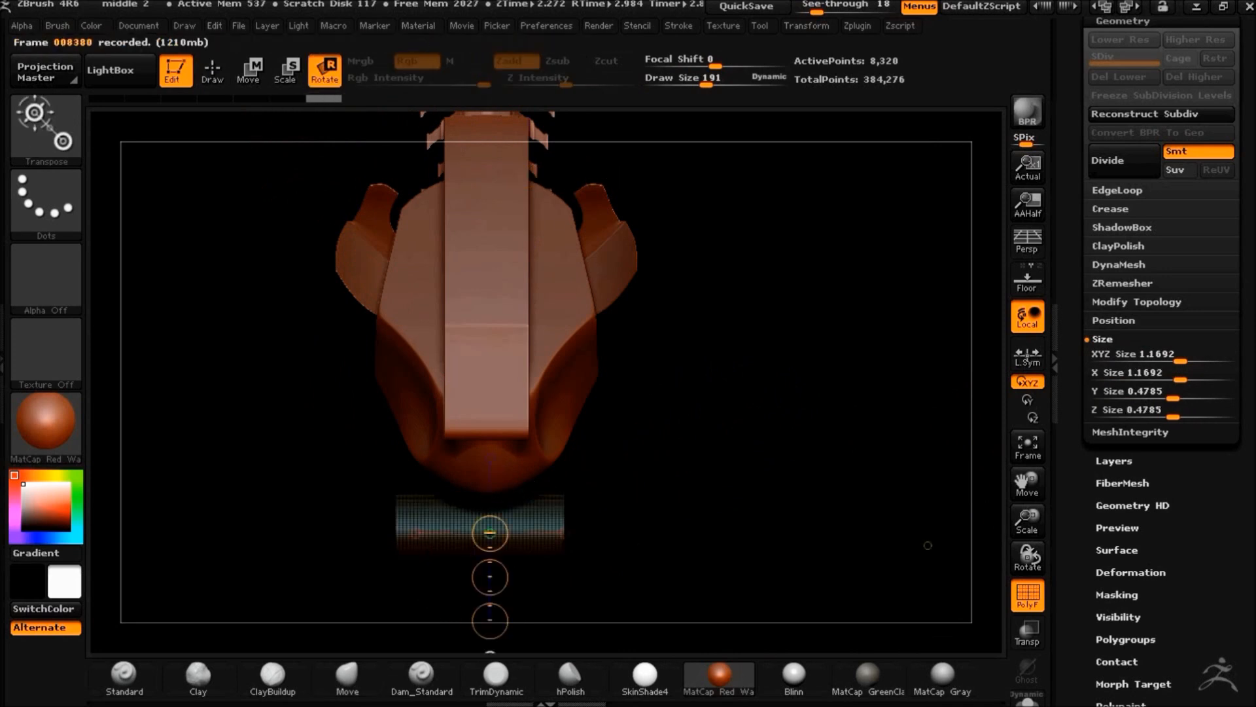
Using temporary transparency, centre the cylinder at X position 0 and move it to about Y -0.79, Z 2.30 across the block's upper front
left_click(1027, 632)
left_click(1117, 321)
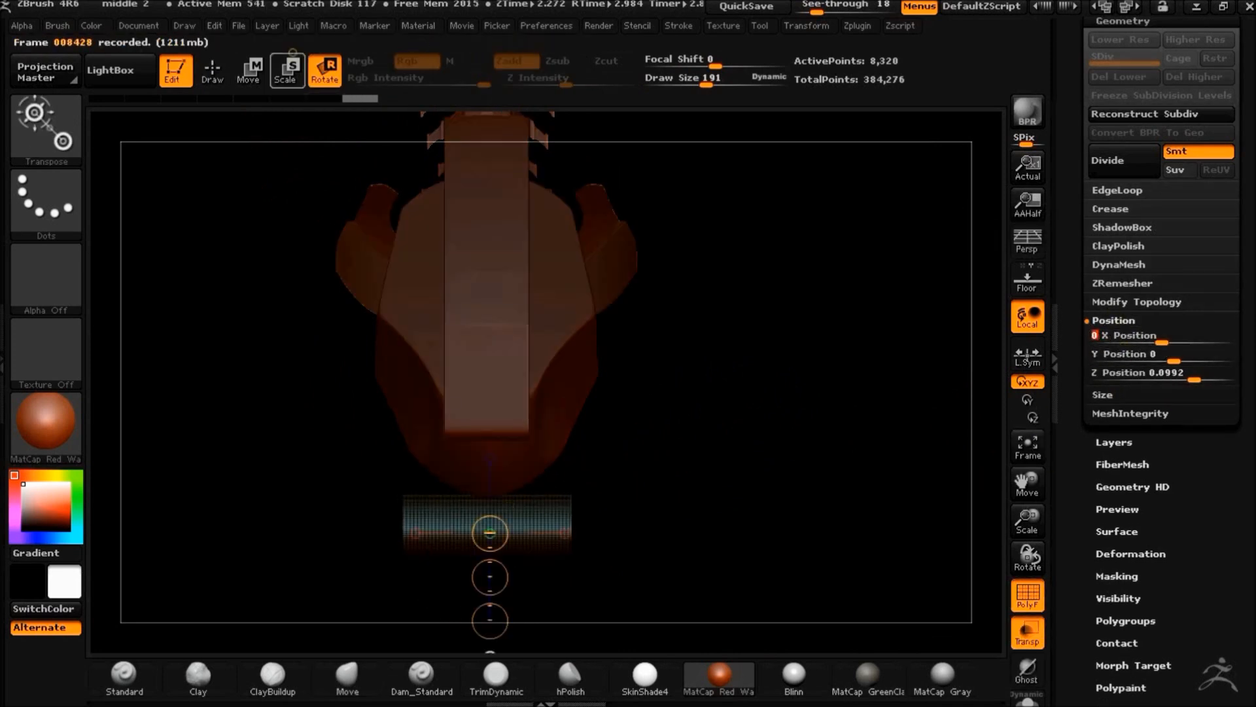
left_click_drag(564, 567, 583, 296)
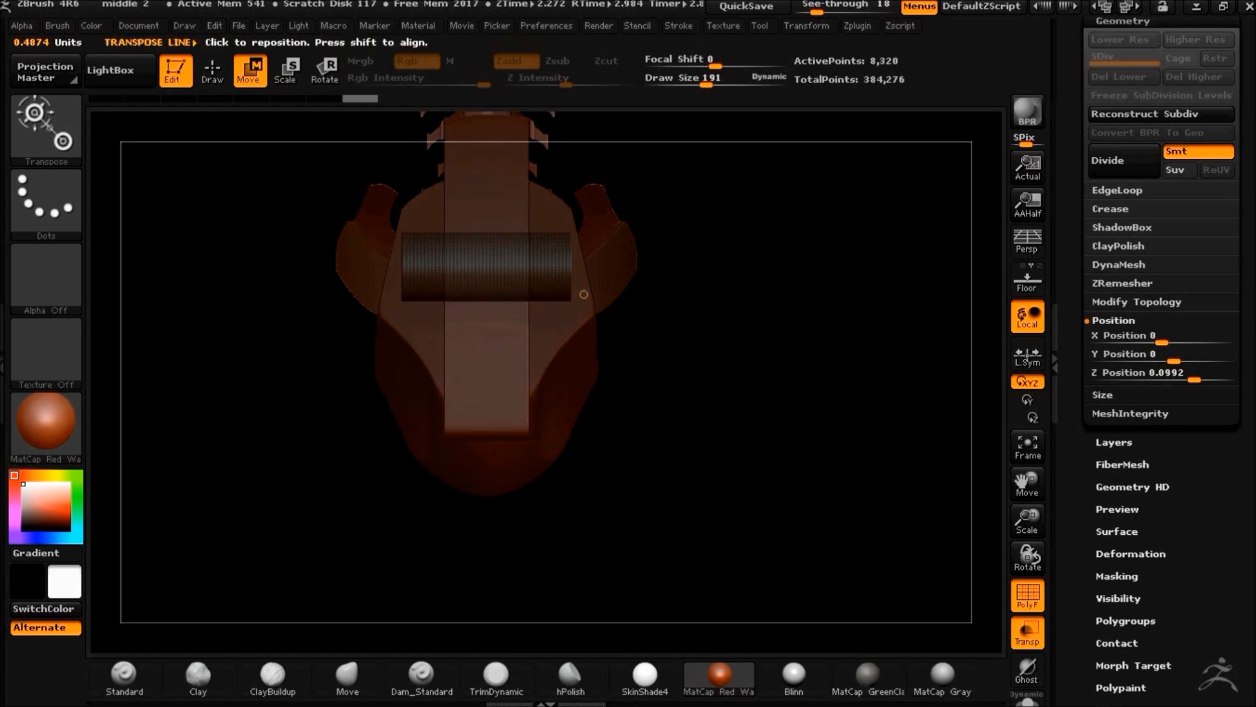
left_click_drag(772, 332, 868, 337, "shift")
left_click_drag(627, 287, 663, 302, "shift")
left_click_drag(581, 292, 581, 283)
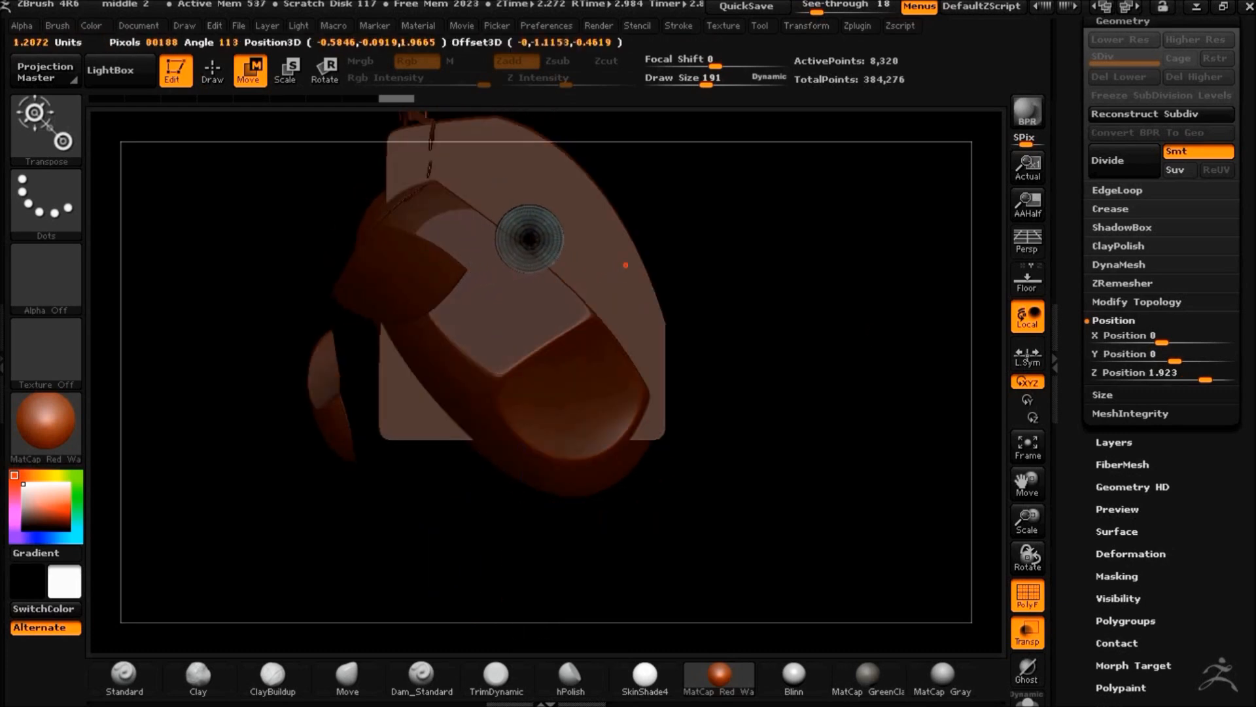
left_click_drag(696, 238, 870, 451)
left_click(1027, 595)
mouse_move(883, 404)
left_mouse_down("alt")
mouse_move(859, 494)
mouse_move(797, 485)
mouse_move(836, 482)
mouse_move(814, 479)
left_mouse_up("alt")
left_click(1027, 632)
mouse_move(815, 479)
left_mouse_down("alt")
mouse_move(658, 449)
mouse_move(700, 447)
left_mouse_up("alt")
Shorten the horizontal cylinder symmetrically by clipping its ends with straight vertical ClipCurve cuts in front view
key("q")
key("ctrl+shift")
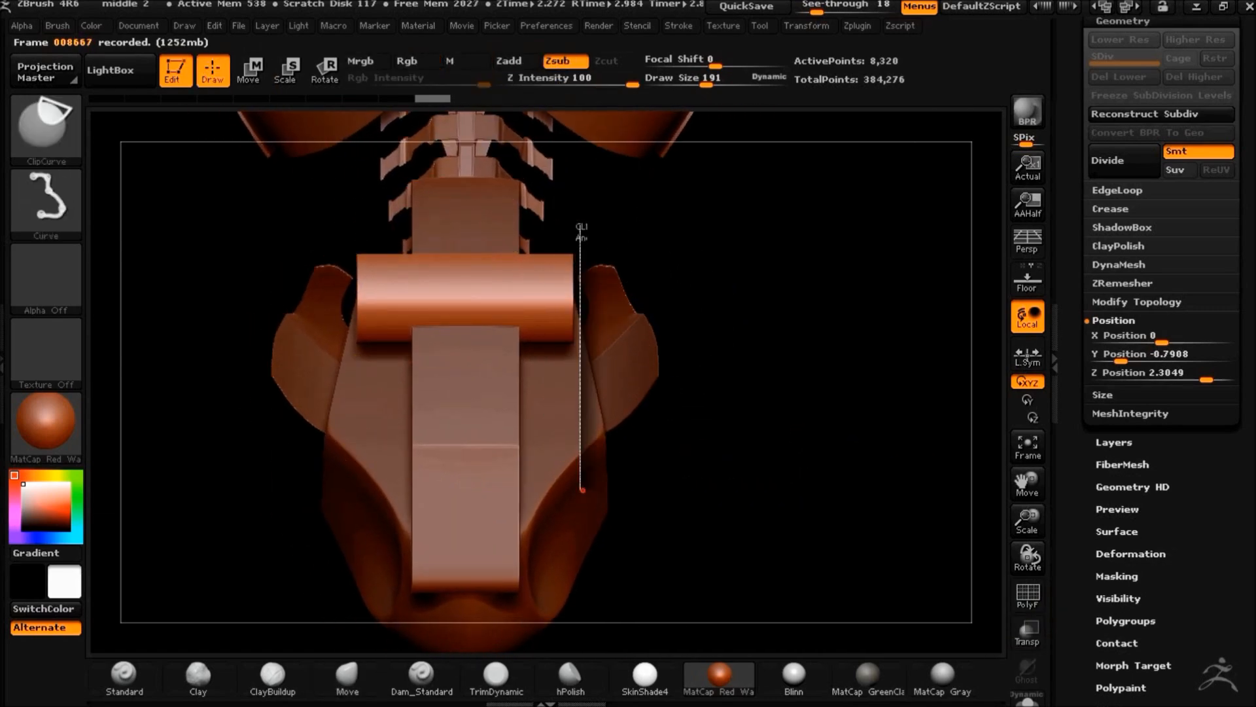
left_click_drag(582, 490, 556, 487, "ctrl+shift")
left_click_drag(757, 470, 720, 461, "alt")
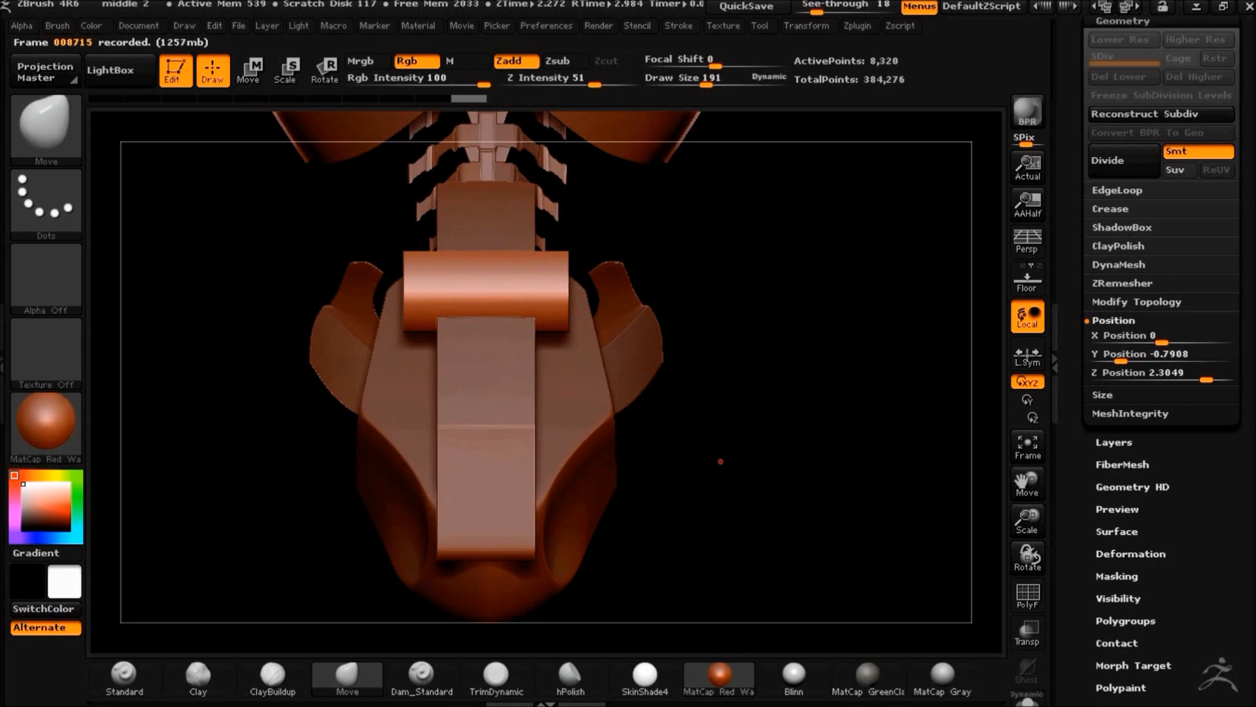
Duplicate the cylinder subtool and undo the copy's placement and rotation back to an upright cylinder below the pelvis
scroll(1132, 378, "up", 10)
key("ctrl+z")
key("ctrl+z")
left_click_drag(744, 467, 774, 331, "alt")
key("ctrl+z")
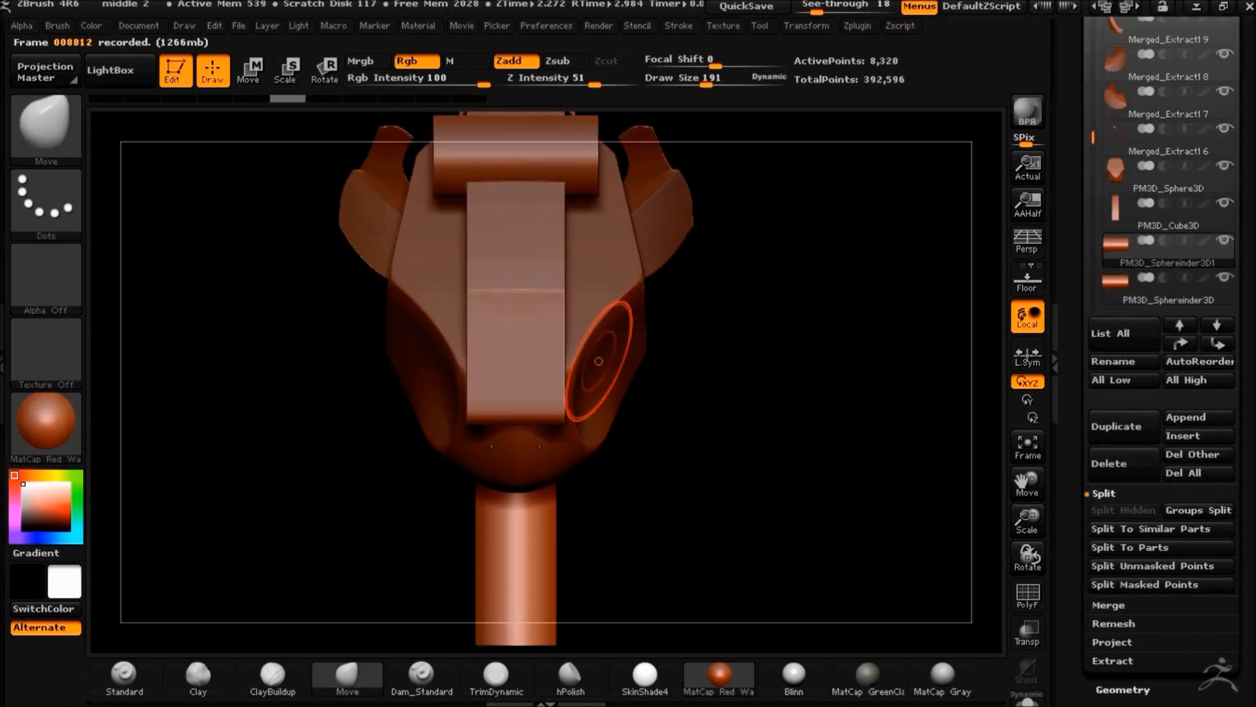
Move the upright cylinder copy up over the pelvis in side view, using transparency to see it through the hip plate
left_click(254, 74)
mouse_move(550, 525)
left_mouse_down()
mouse_move(667, 525)
mouse_move(657, 285)
left_mouse_up()
left_click_drag(910, 481, 765, 488)
left_click(1027, 633)
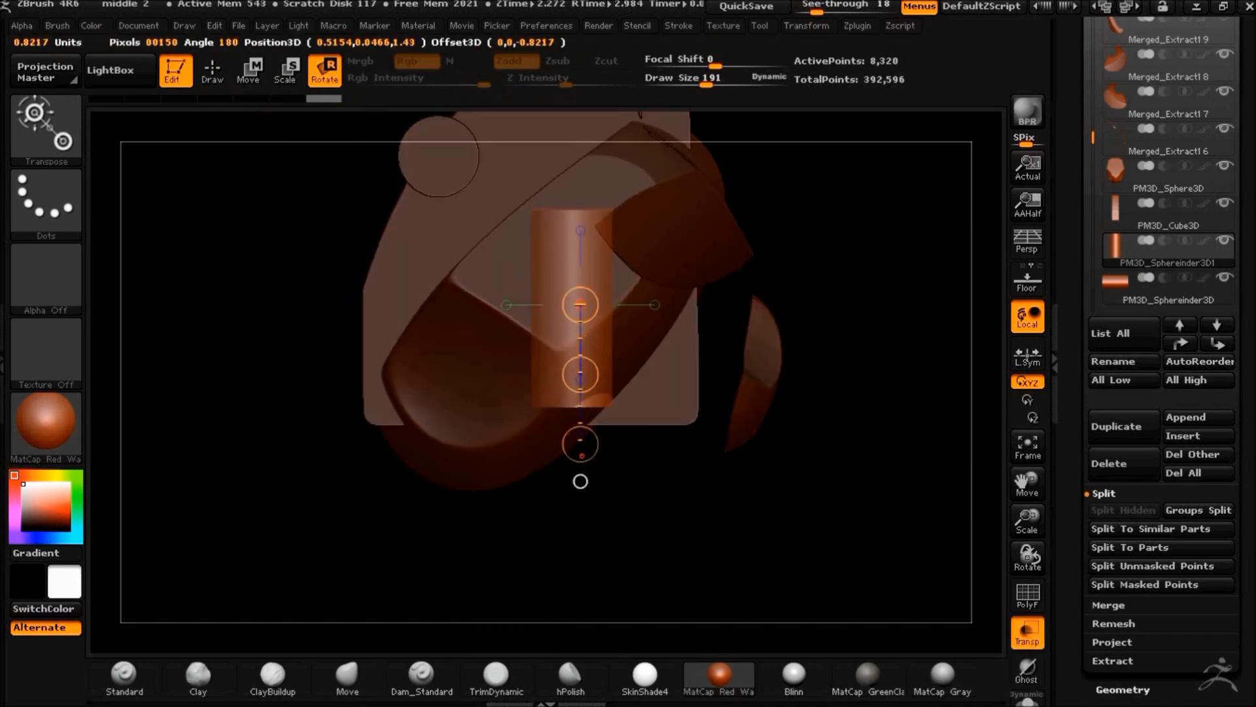
key("ctrl+z")
left_click_drag(574, 622, 569, 635, "shift")
left_click(251, 71)
left_click_drag(566, 542, 564, 283)
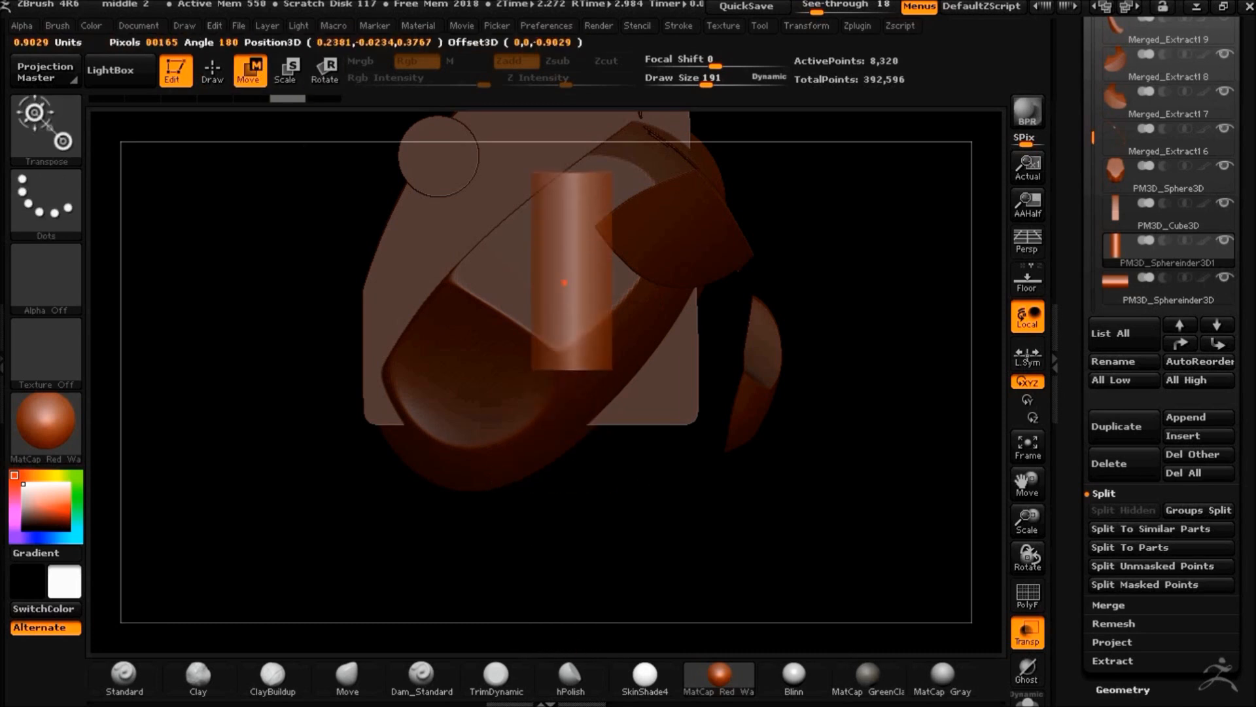
left_click_drag(839, 430, 736, 526, "alt")
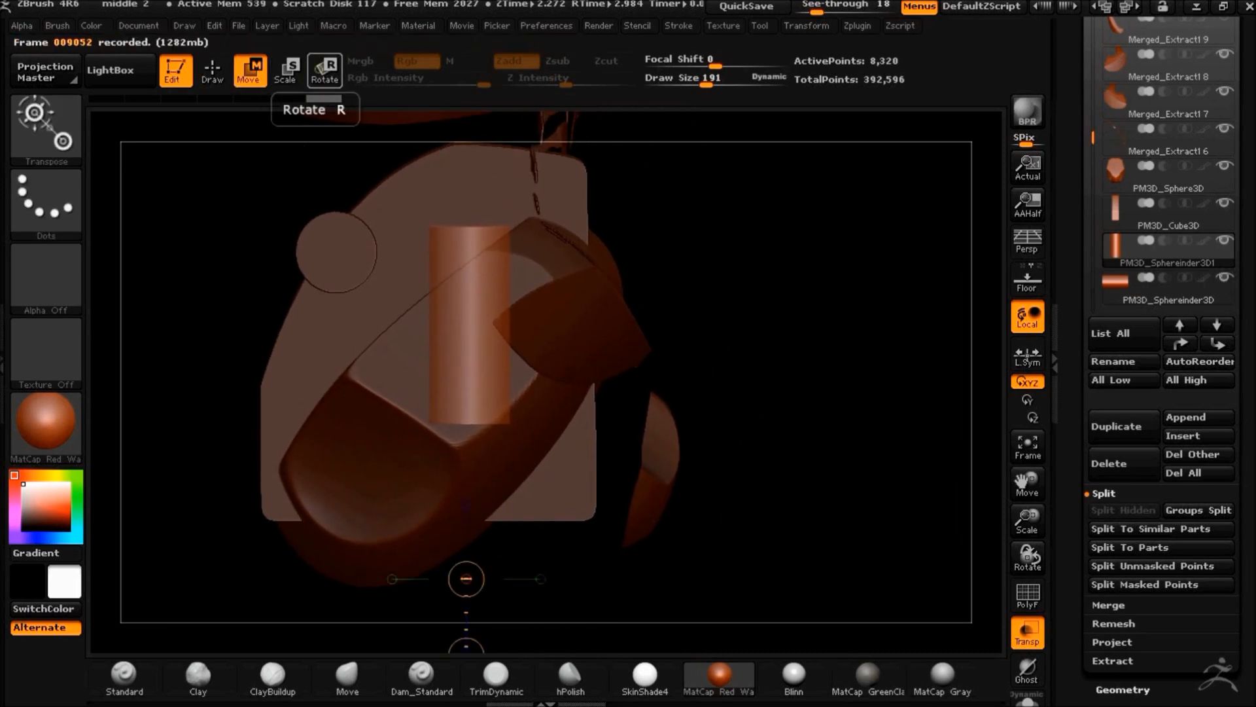
Tilt the upright cylinder diagonally in side view, move it to the central block's front, and centre it at X position 0
left_click_drag(474, 511, 626, 444)
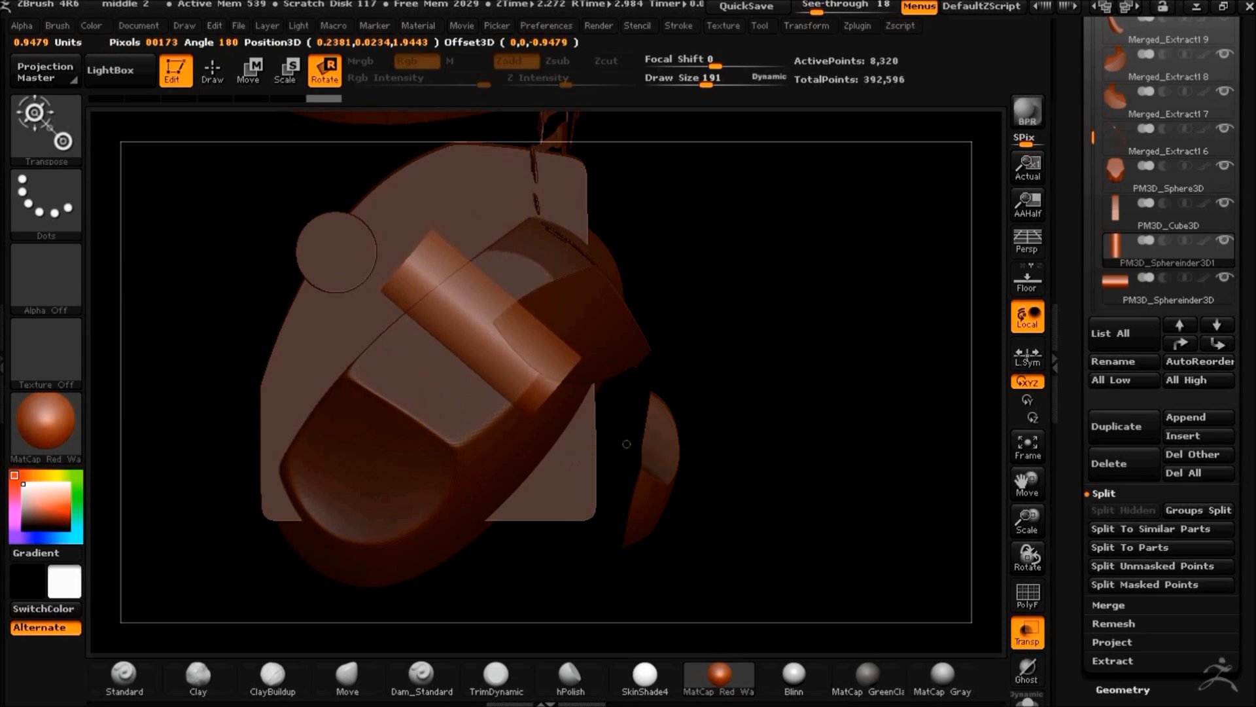
left_click_drag(475, 393, 315, 429)
left_click_drag(157, 411, 566, 413)
left_click(1123, 690)
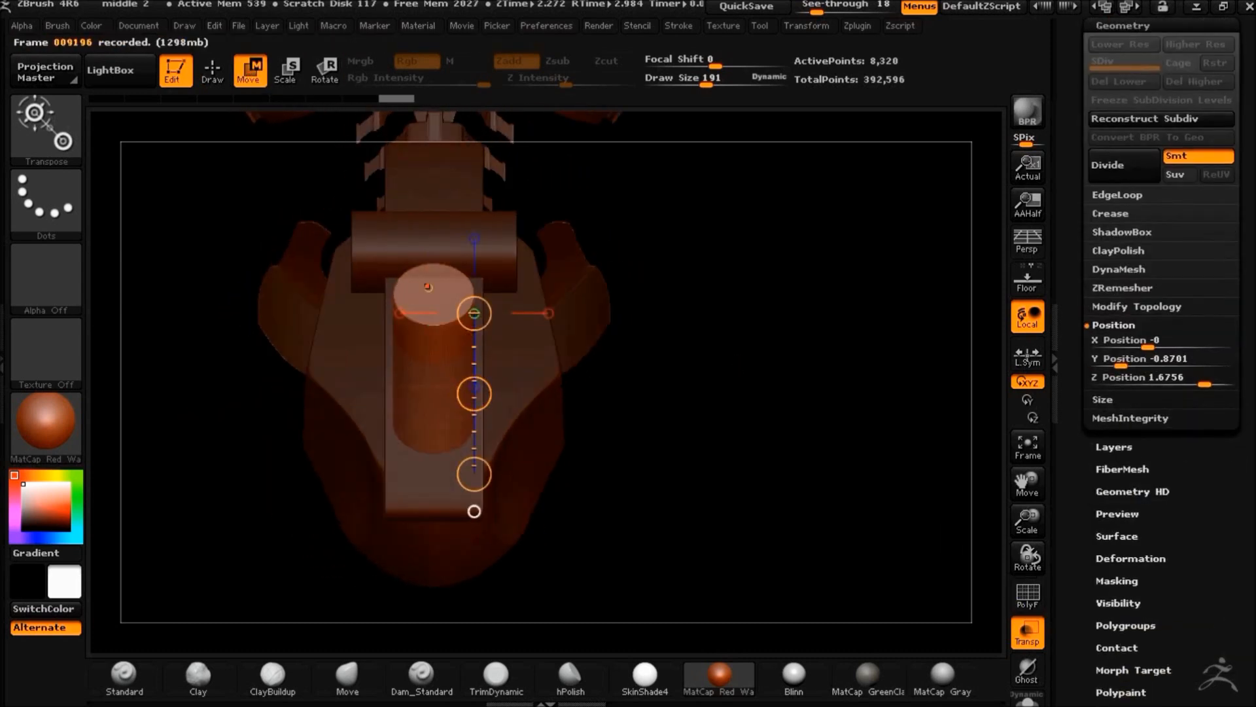
Clip the tilted cylinder's sides with symmetrical angled ClipCurve cuts at both ends of its profile to form a six-sided bar
key("ctrl+shift")
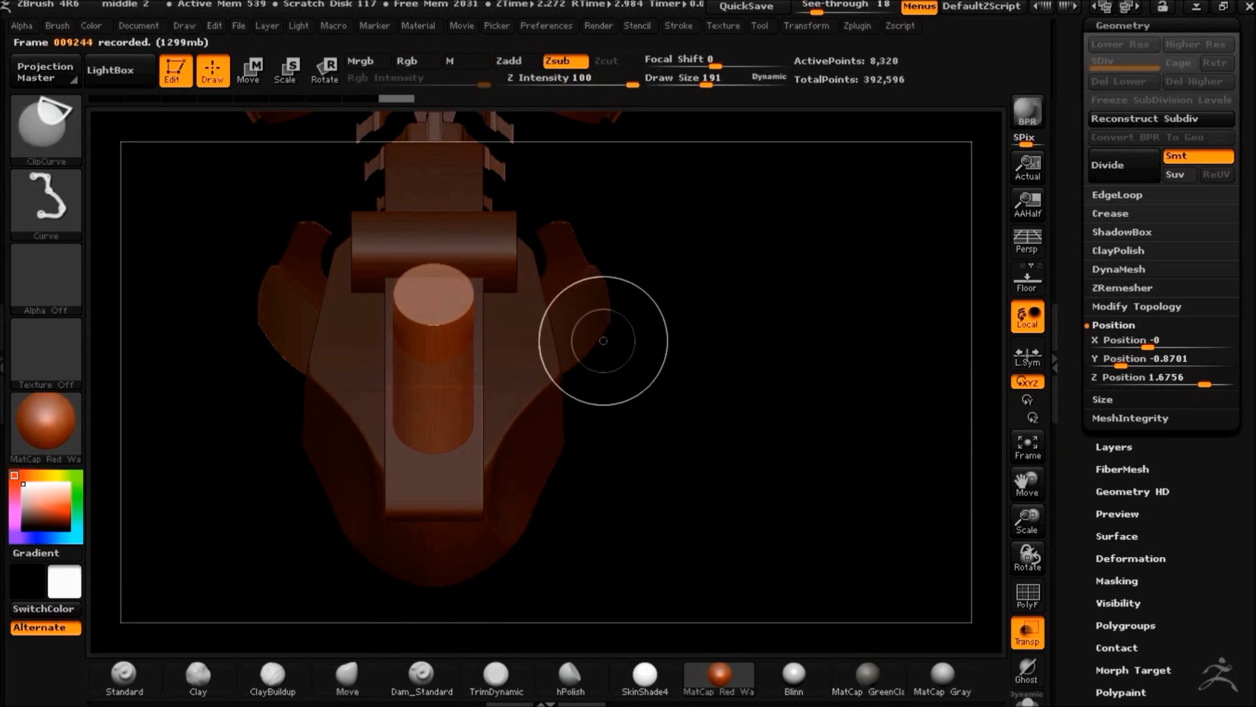
mouse_move(520, 391)
left_mouse_down("ctrl+shift")
mouse_move(568, 422)
mouse_move(597, 424)
mouse_move(597, 467)
left_mouse_up("ctrl+shift")
key("ctrl+shift")
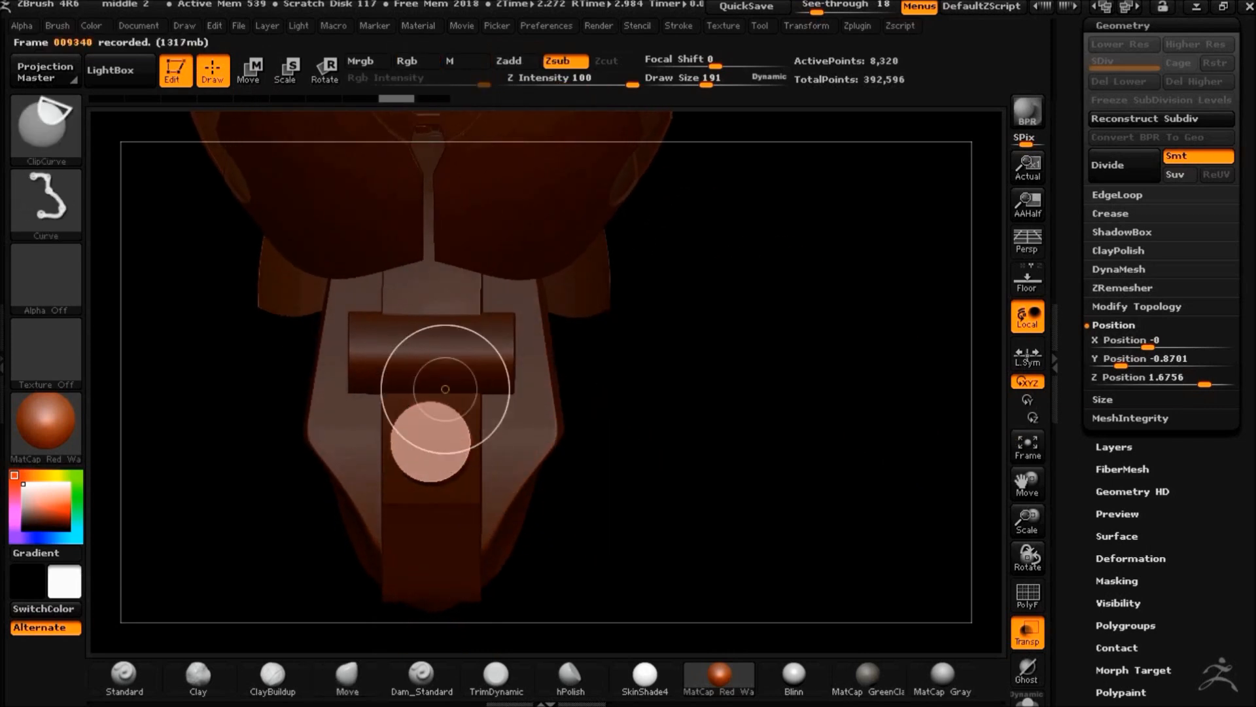
left_click_drag(530, 564, 532, 564, "ctrl+shift")
left_click_drag(662, 513, 622, 514)
key("ctrl+z")
left_click_drag(451, 384, 532, 564, "ctrl+shift")
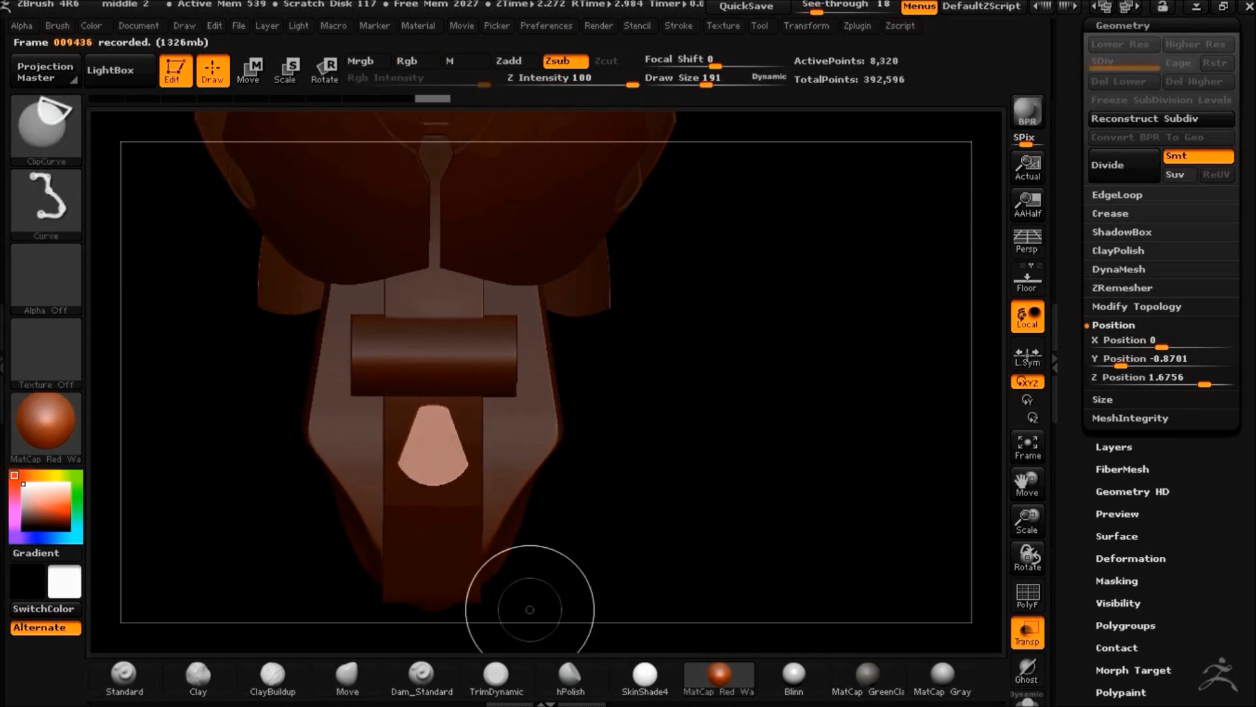
key("ctrl+shift")
left_click_drag(385, 612, 386, 612, "ctrl+shift")
left_click_drag(645, 527, 738, 434)
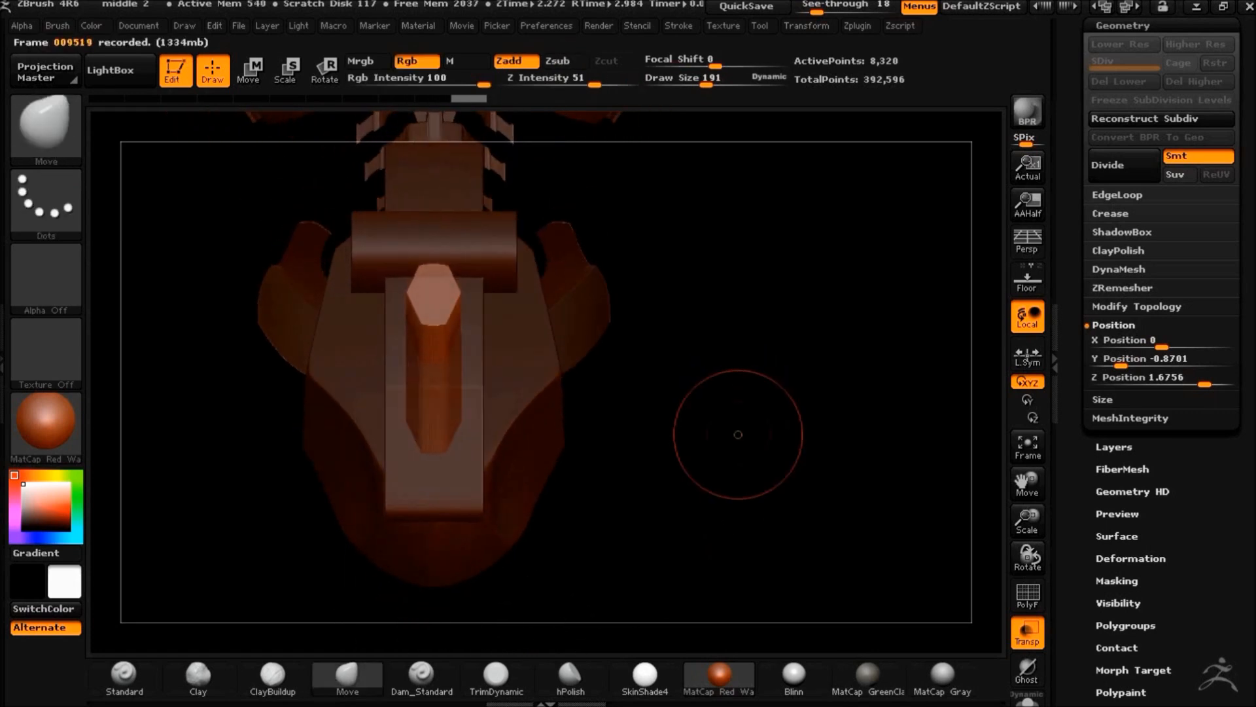
Scale the six-sided bar down to an XYZ Size of 0.6648 and adjust its placement on the block's front
left_click(1103, 398)
left_click_drag(1182, 367, 1175, 367)
left_click_drag(771, 488, 669, 475)
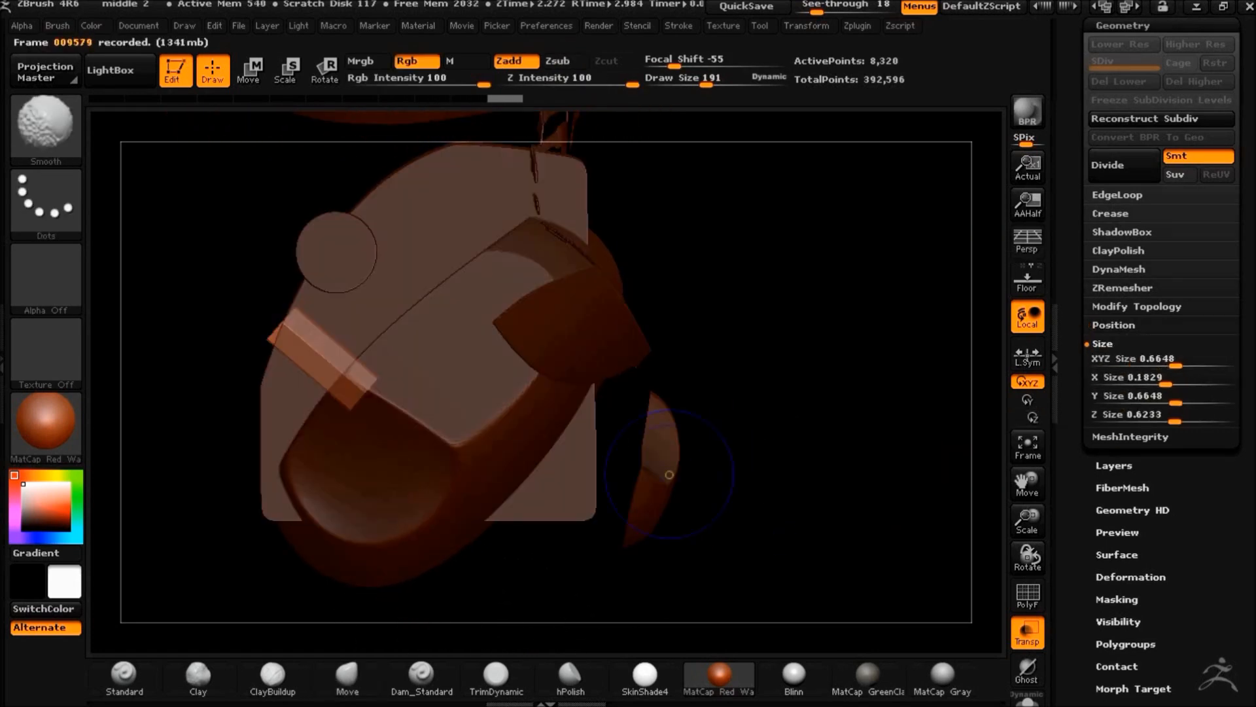
key("w")
left_click_drag(388, 408, 488, 518, "shift")
left_click_drag(726, 487, 873, 475)
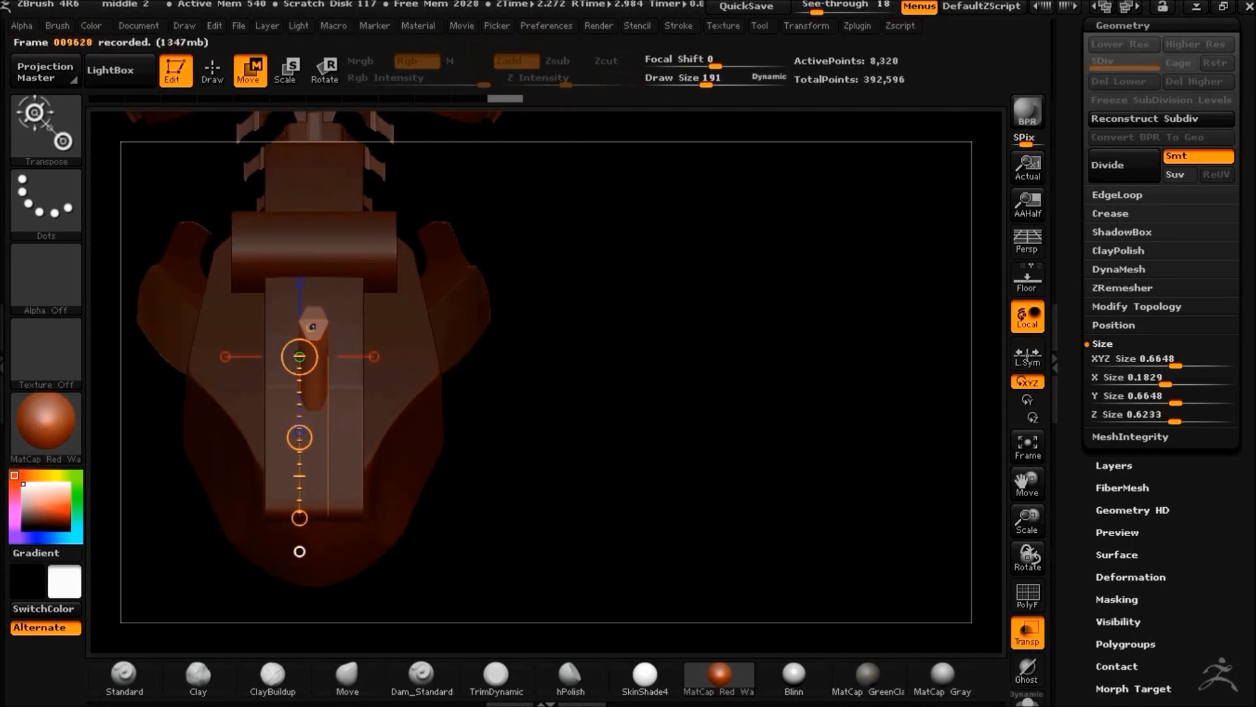
left_click(1028, 633)
Rotate the six-sided bar to a slightly flatter tilt and move it from the centre to one side edge of the block
left_click_drag(687, 440, 859, 432, "alt")
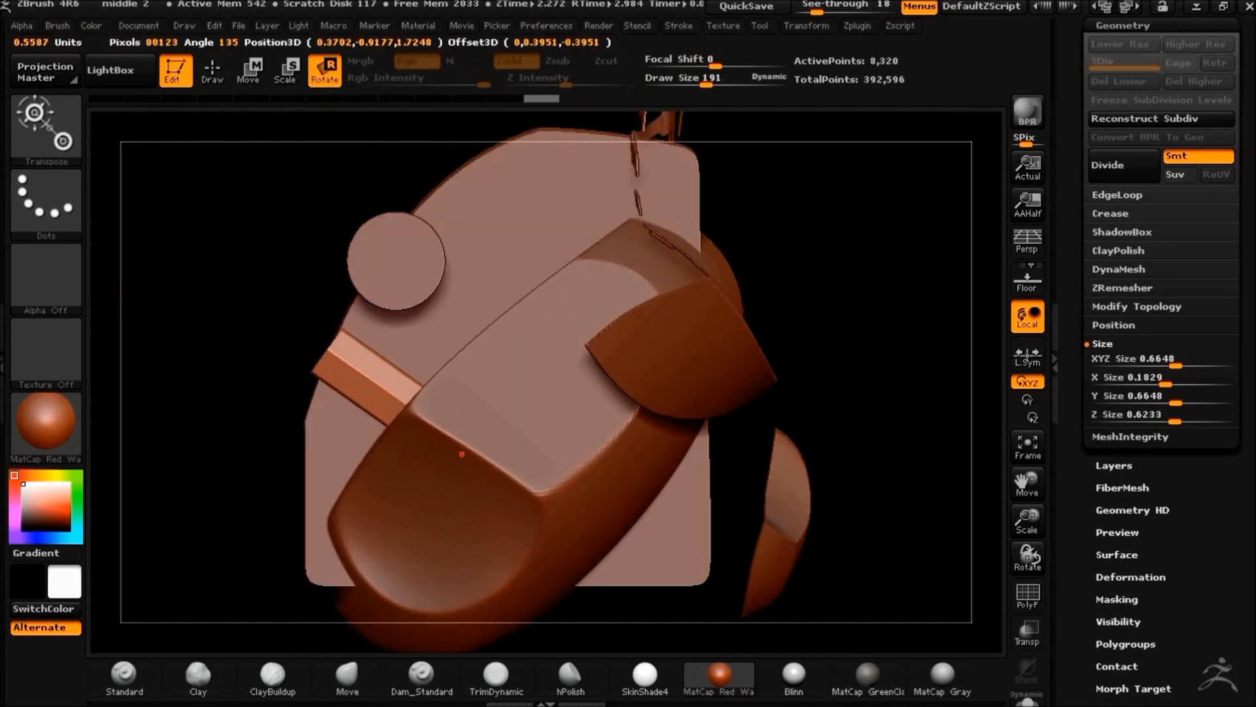
left_click_drag(442, 416, 529, 468)
left_click_drag(262, 242, 620, 275, "shift")
left_click(461, 25)
left_click_drag(1243, 127, 1243, 255)
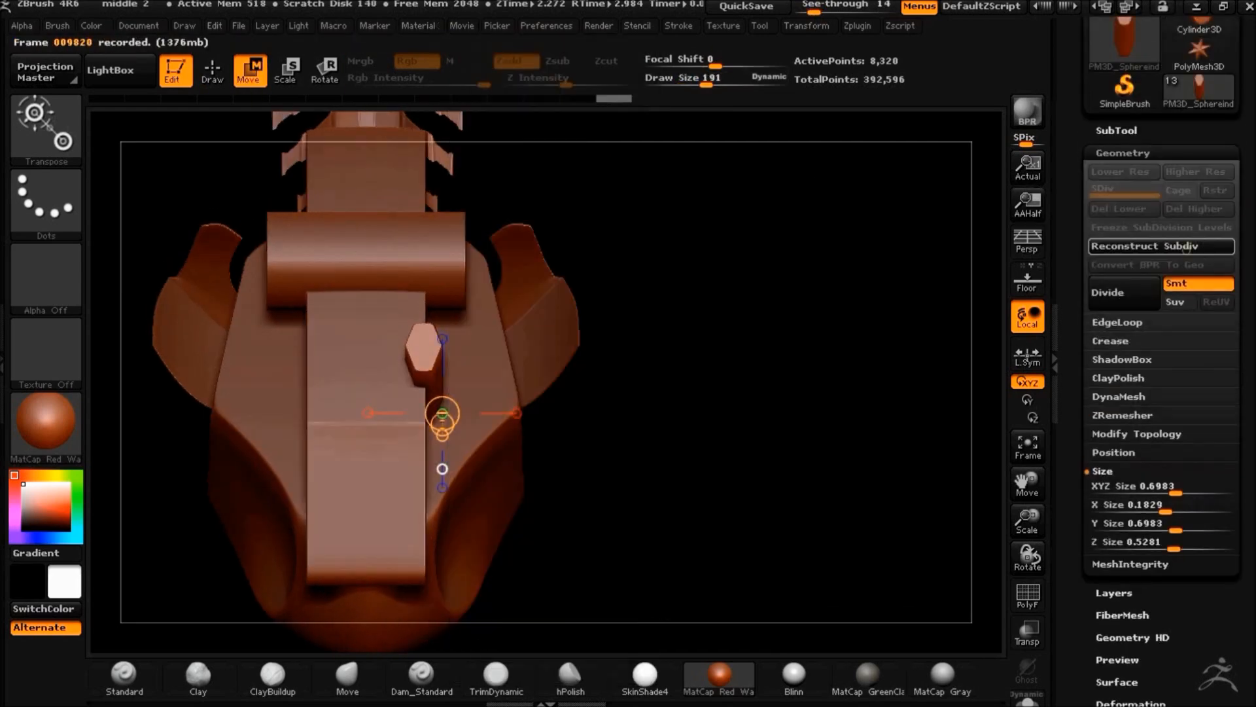
Select the central block subtool and try an angled ClipCurve notch in its upper side edges beneath the horizontal cylinder
left_click(1116, 131)
left_click(1130, 224)
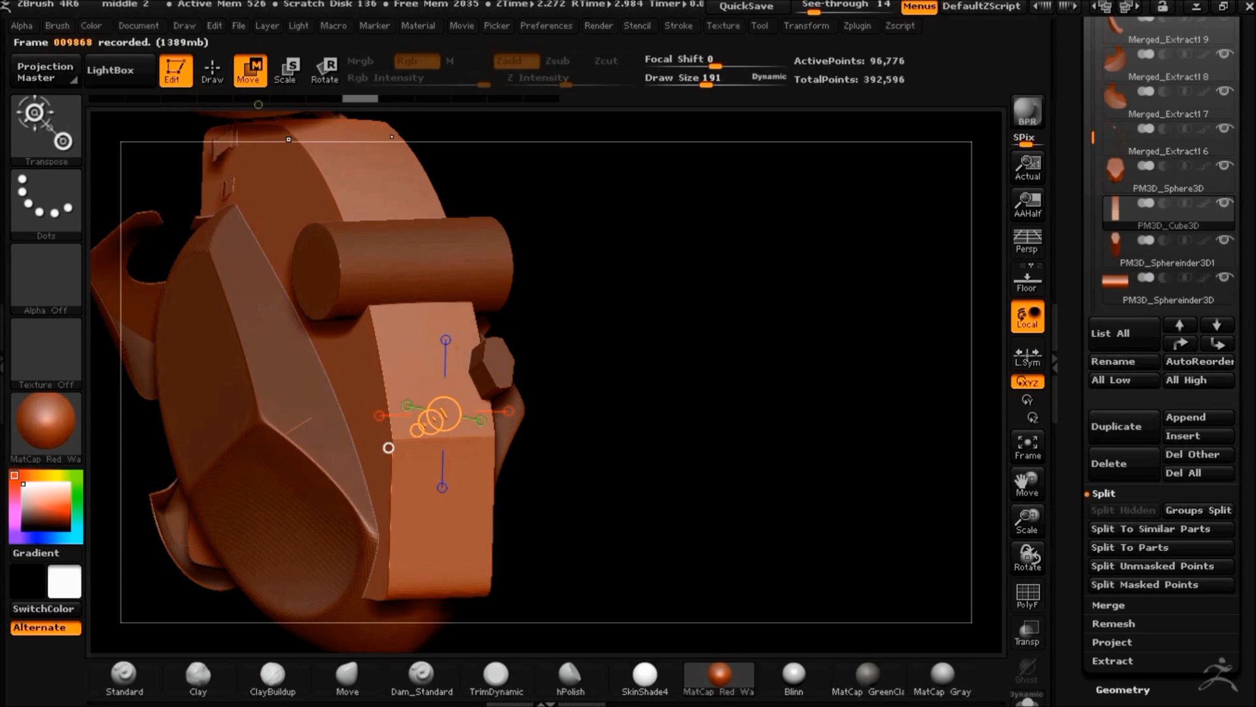
left_click_drag(368, 305, 472, 302, "ctrl+shift")
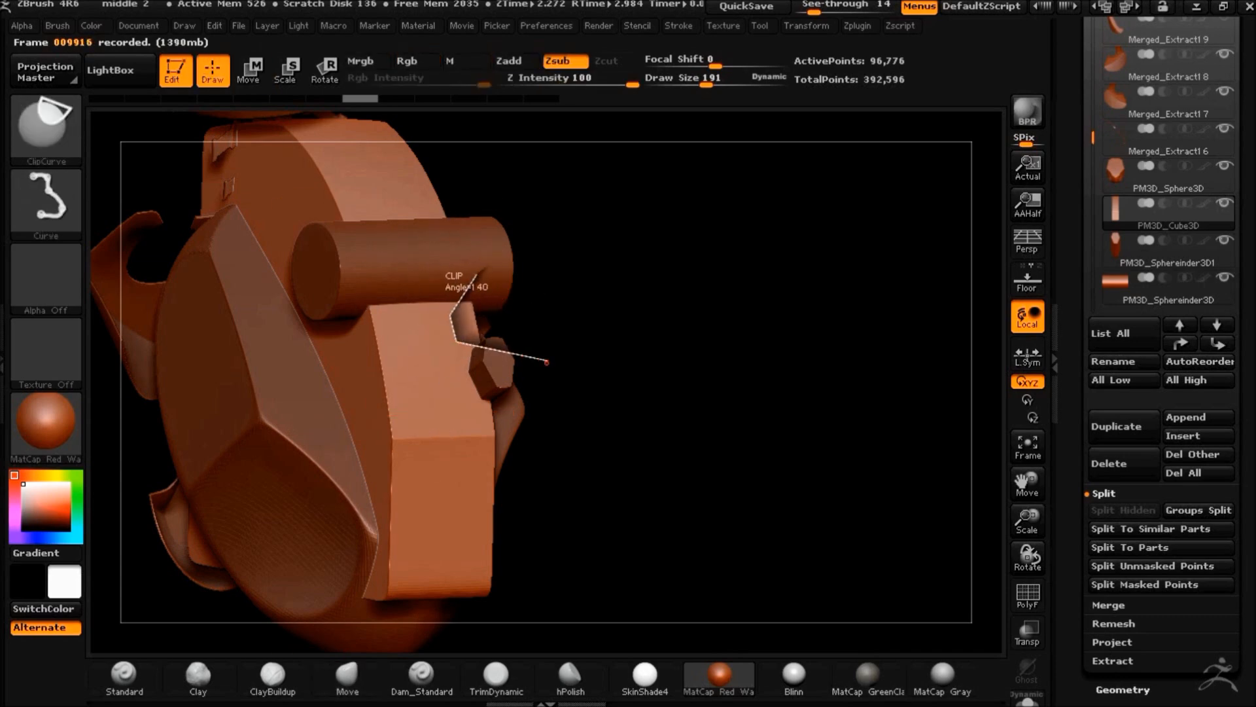
left_click_drag(524, 356, 523, 357, "ctrl+shift")
mouse_move(735, 401)
left_mouse_down()
mouse_move(684, 425)
mouse_move(758, 399)
mouse_move(665, 441)
mouse_move(670, 416)
left_mouse_up()
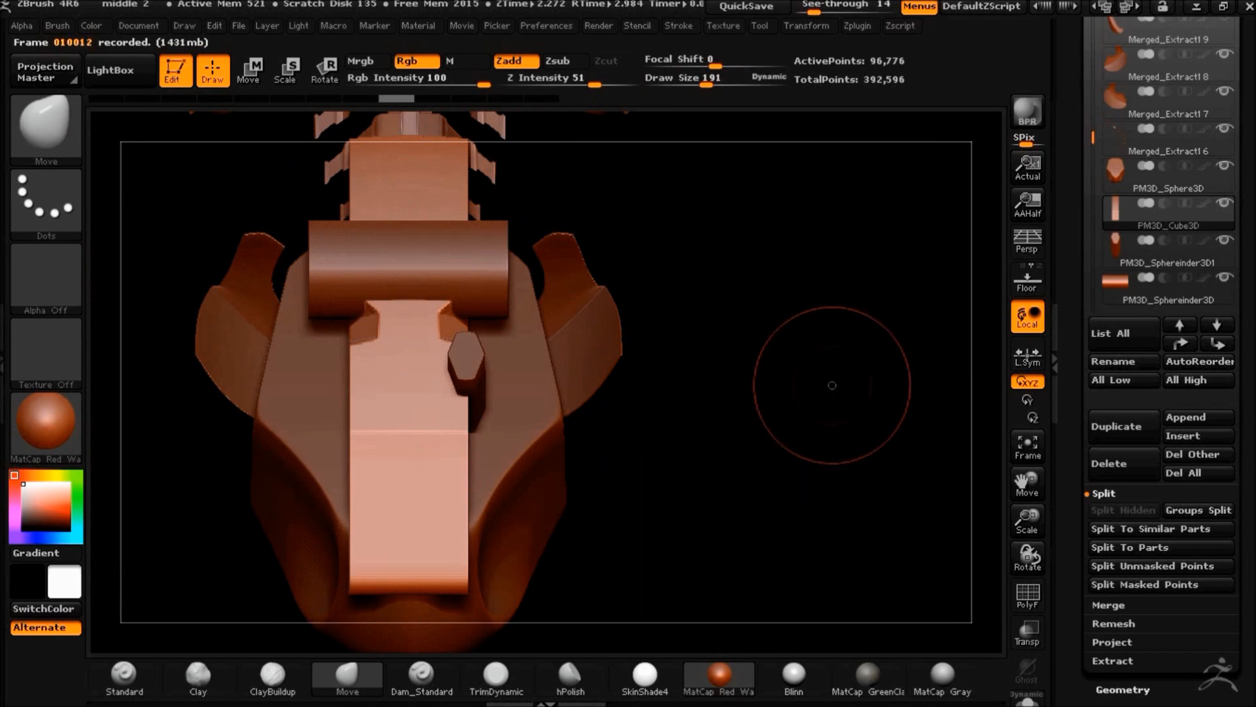
Recut the block's upper side notches as deeper, angular ClipCurve cuts that form a narrow waist between the cylinder and the bar
left_click_drag(743, 375, 710, 386)
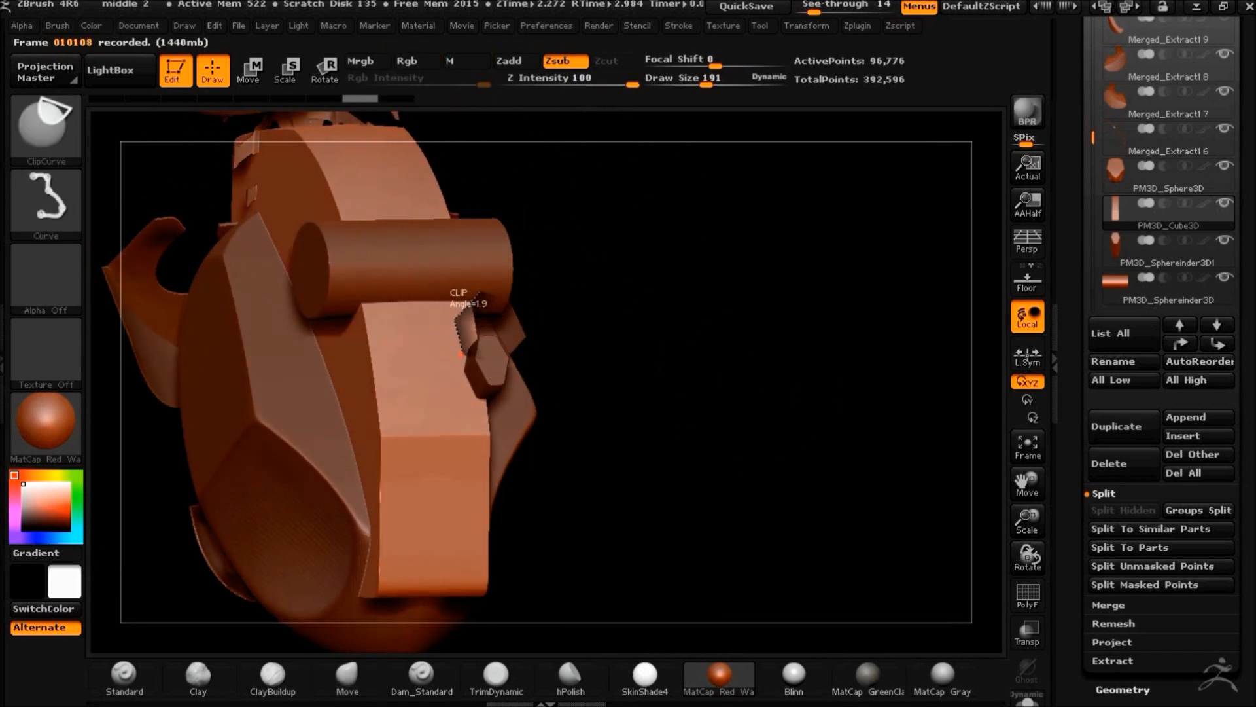
left_click_drag(536, 410, 538, 412, "ctrl+shift")
mouse_move(720, 432)
left_mouse_down()
mouse_move(740, 451)
mouse_move(733, 441)
mouse_move(757, 426)
mouse_move(734, 440)
left_mouse_up()
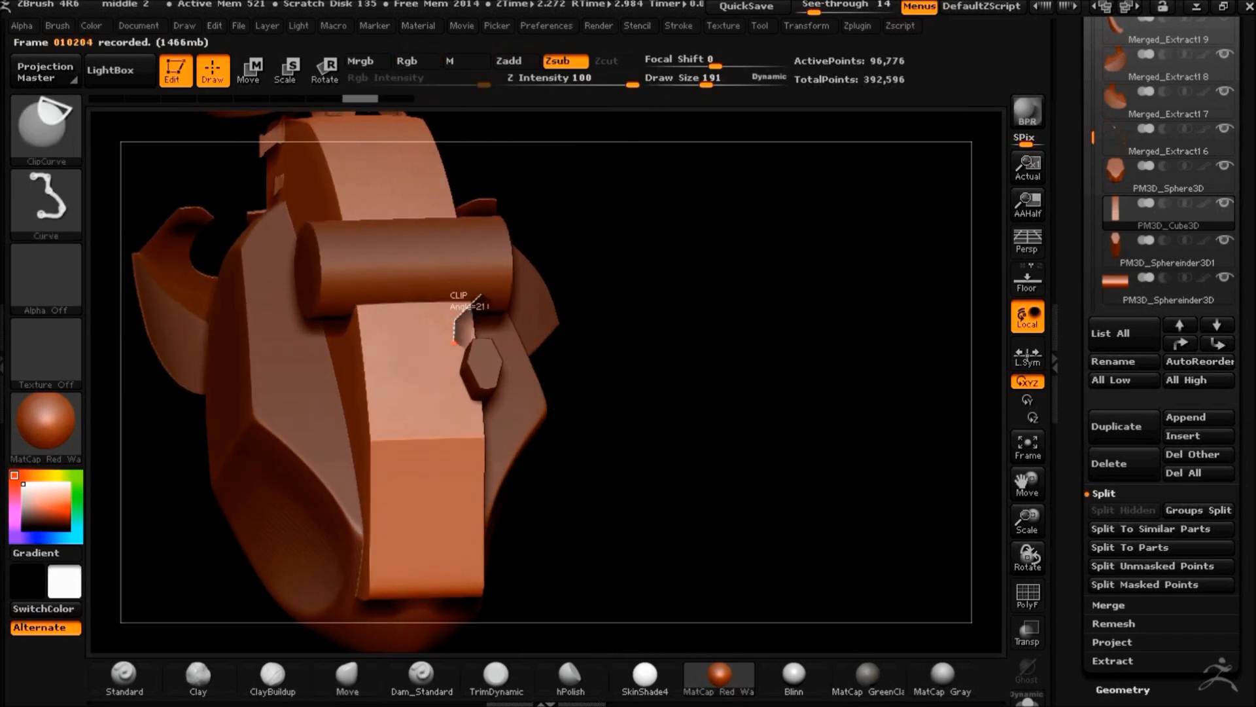
left_click_drag(509, 388, 509, 390, "ctrl+shift")
mouse_move(791, 448)
left_mouse_down()
mouse_move(793, 463)
mouse_move(718, 446)
left_mouse_up()
left_click_drag(691, 510, 719, 504)
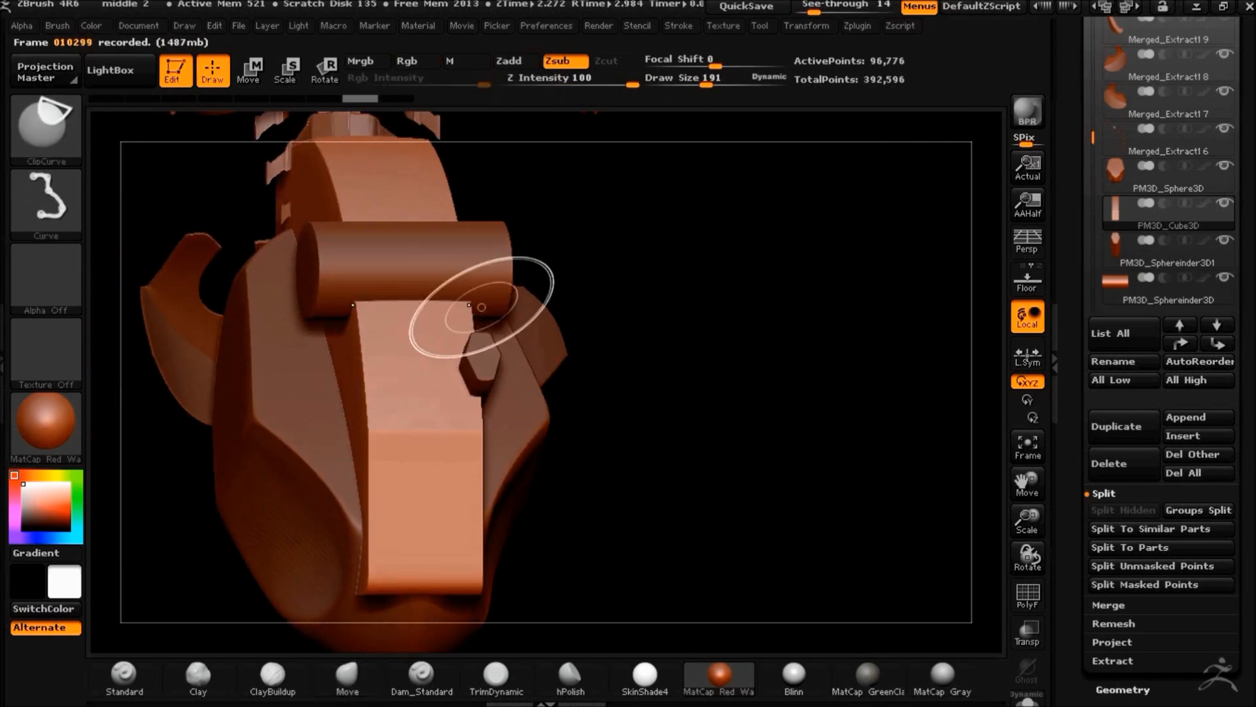
left_click_drag(516, 409, 517, 409, "ctrl+shift")
mouse_move(718, 482)
left_mouse_down()
mouse_move(735, 497)
mouse_move(672, 474)
left_mouse_up()
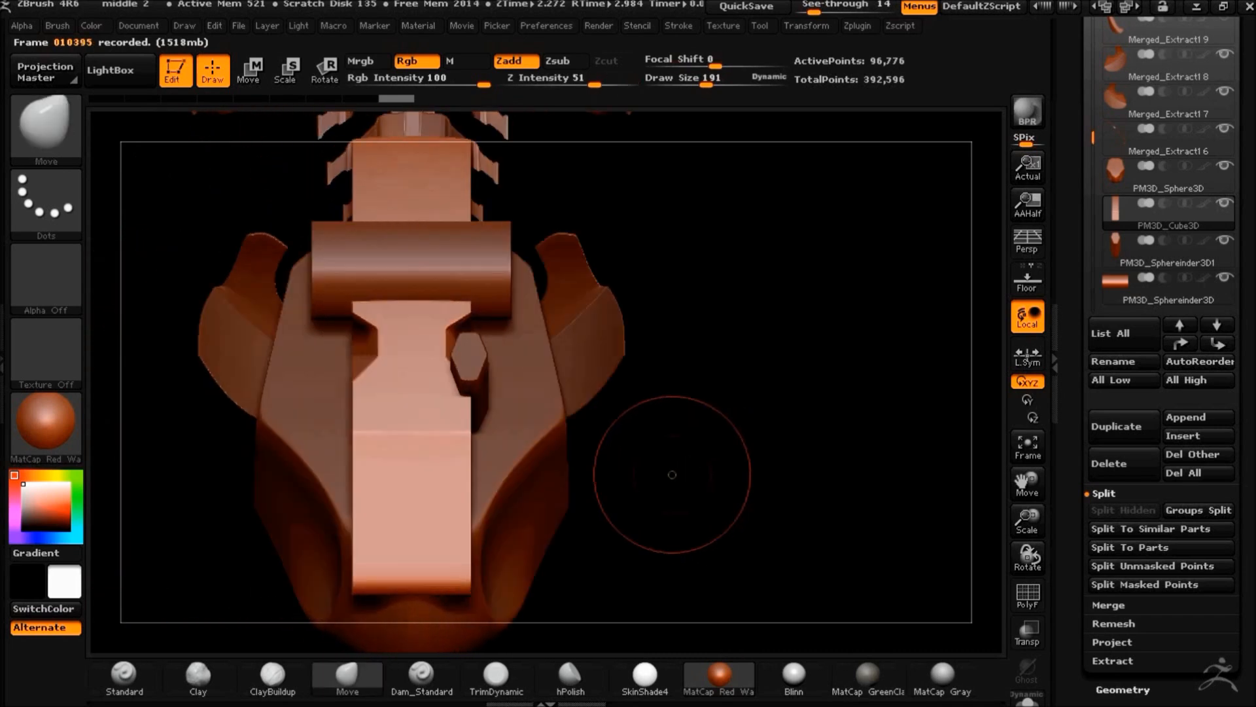
Select the six-sided bar and move it down along the block's side edge to just below the notch
left_click(463, 356, "alt")
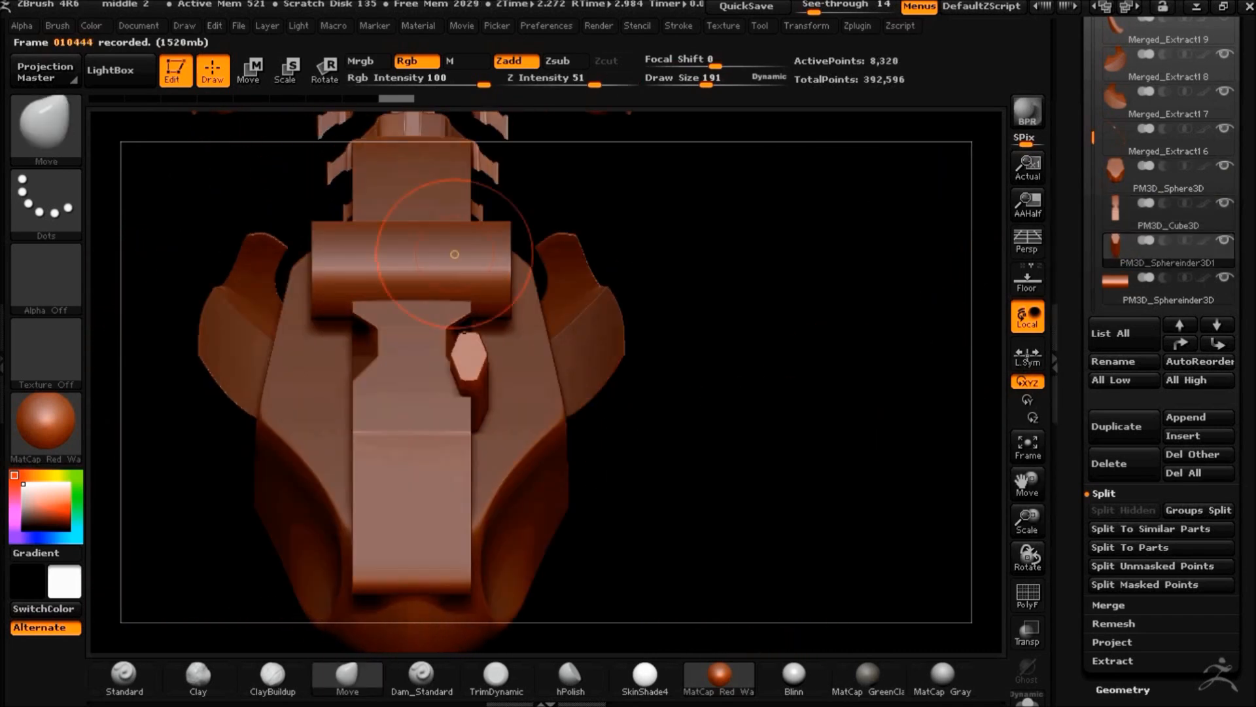
key("w")
left_click_drag(461, 356, 461, 443)
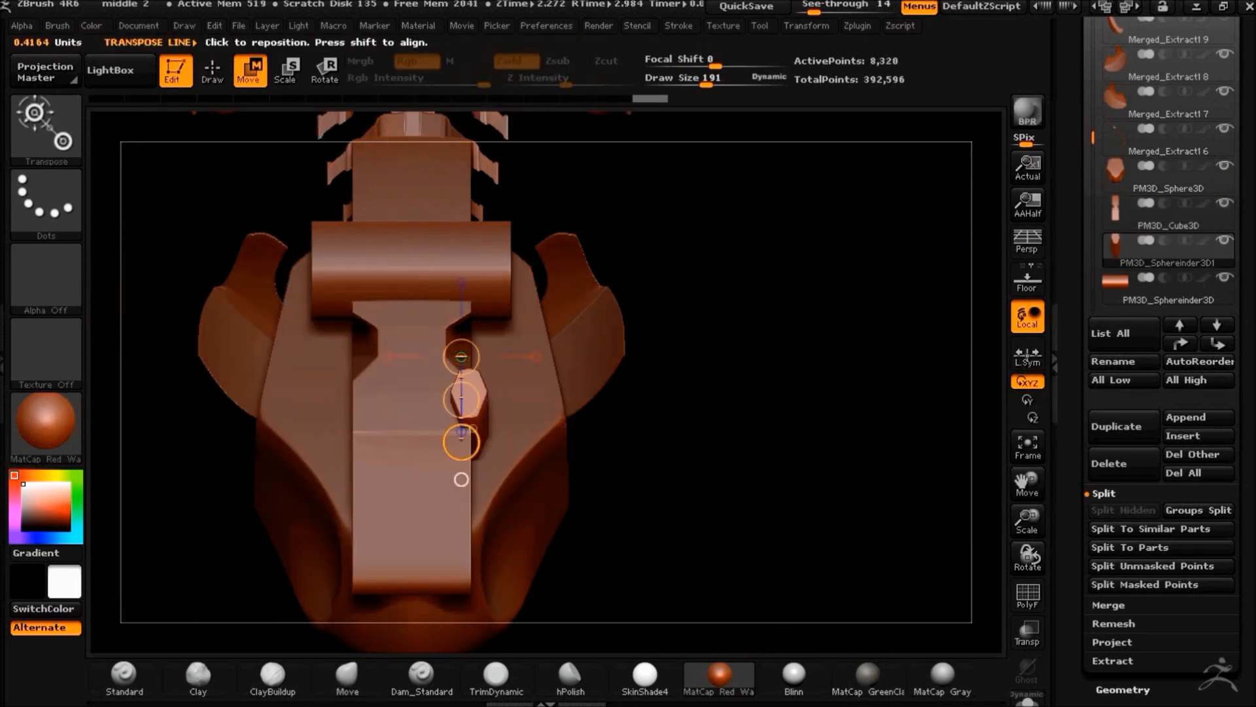
left_click_drag(406, 397, 600, 398)
left_click_drag(654, 425, 772, 366)
Mirror the six-sided bar to the block's other side and apply Mirror And Weld to make a symmetrical pair
left_click(1122, 689)
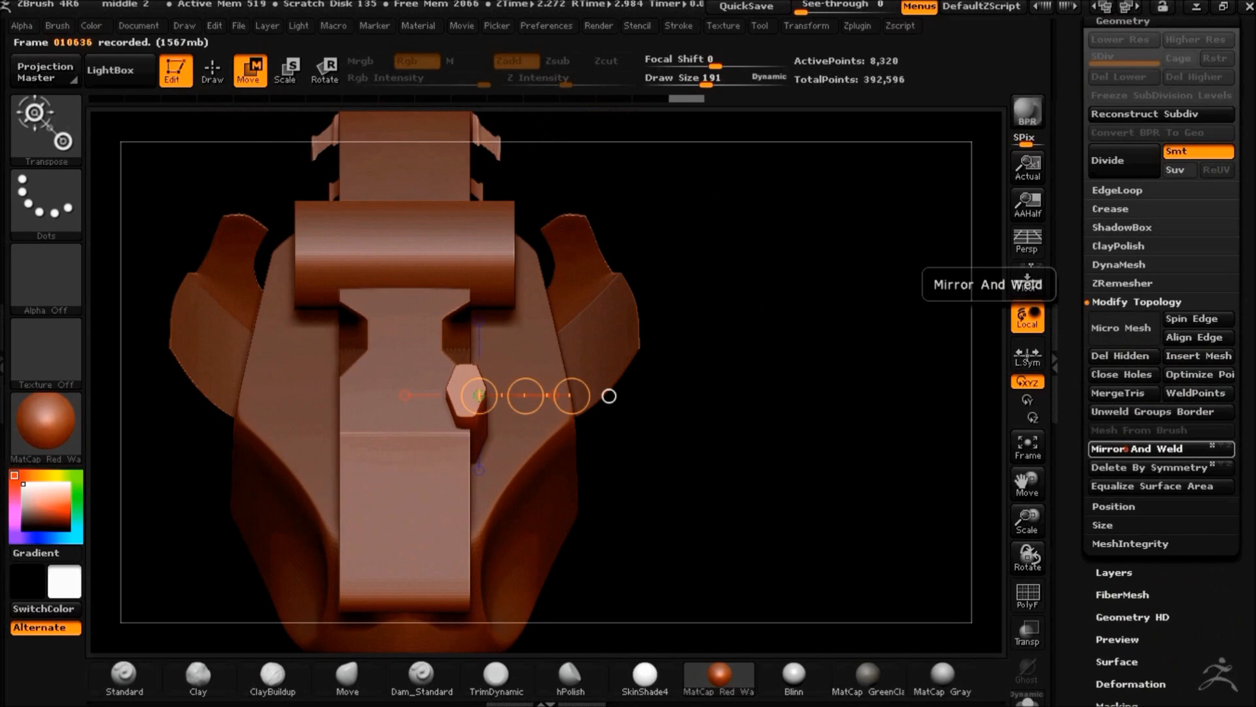
left_click(1125, 675)
left_click(1107, 100)
left_click(1112, 81)
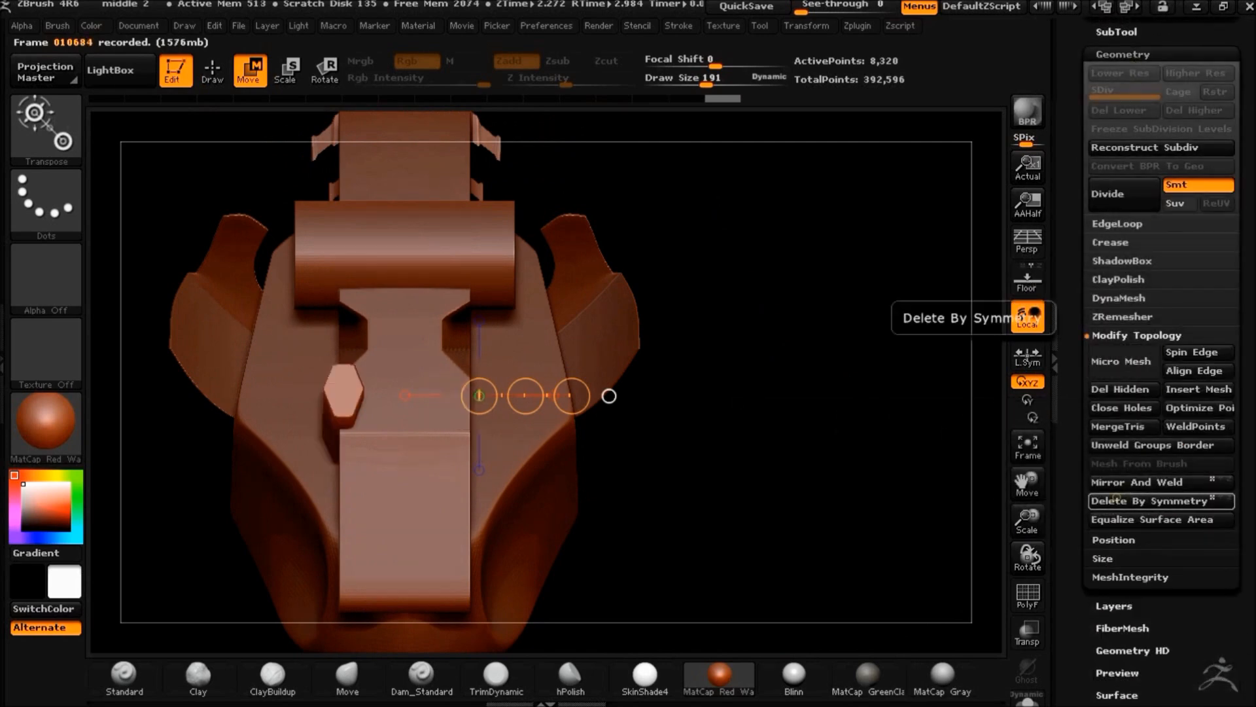
left_click_drag(772, 458, 851, 451)
left_click_drag(916, 523, 720, 419)
Select the horizontal cylinder subtool and scale it down uniformly across the block's upper front
left_click(1116, 32)
mouse_move(1133, 213)
left_click(1151, 284)
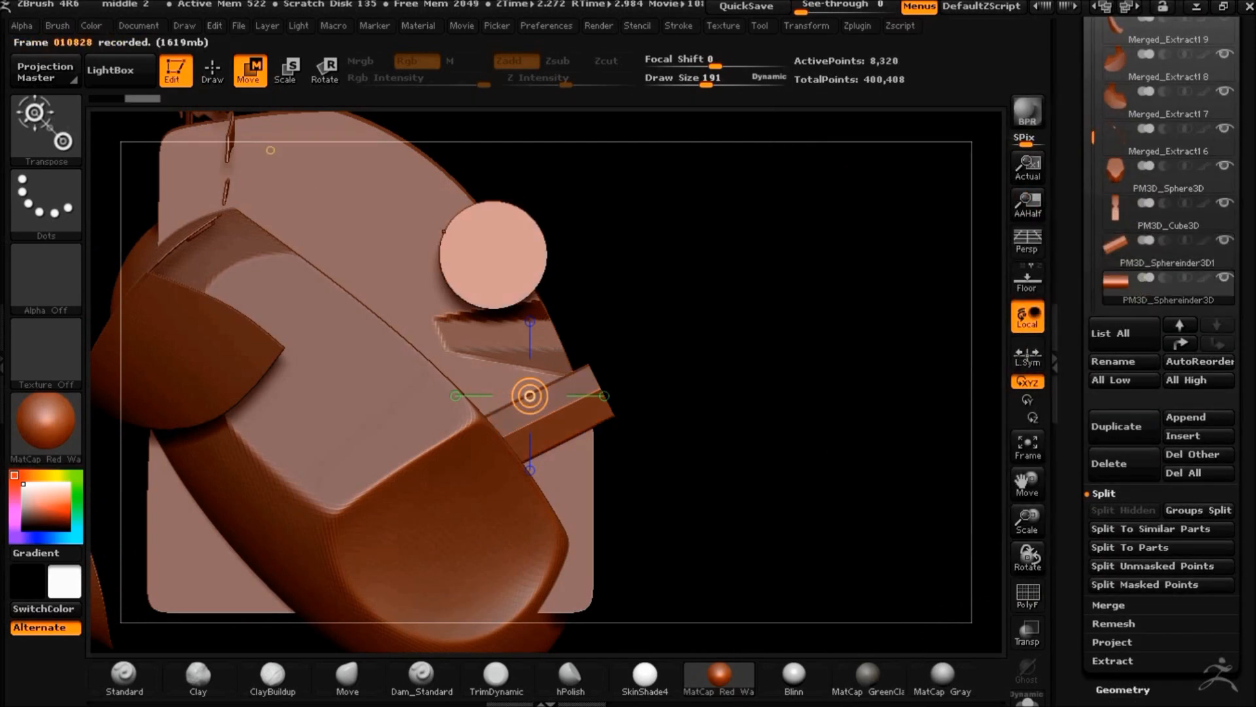
mouse_move(592, 294)
left_mouse_down()
mouse_move(723, 351)
mouse_move(879, 500)
left_mouse_up()
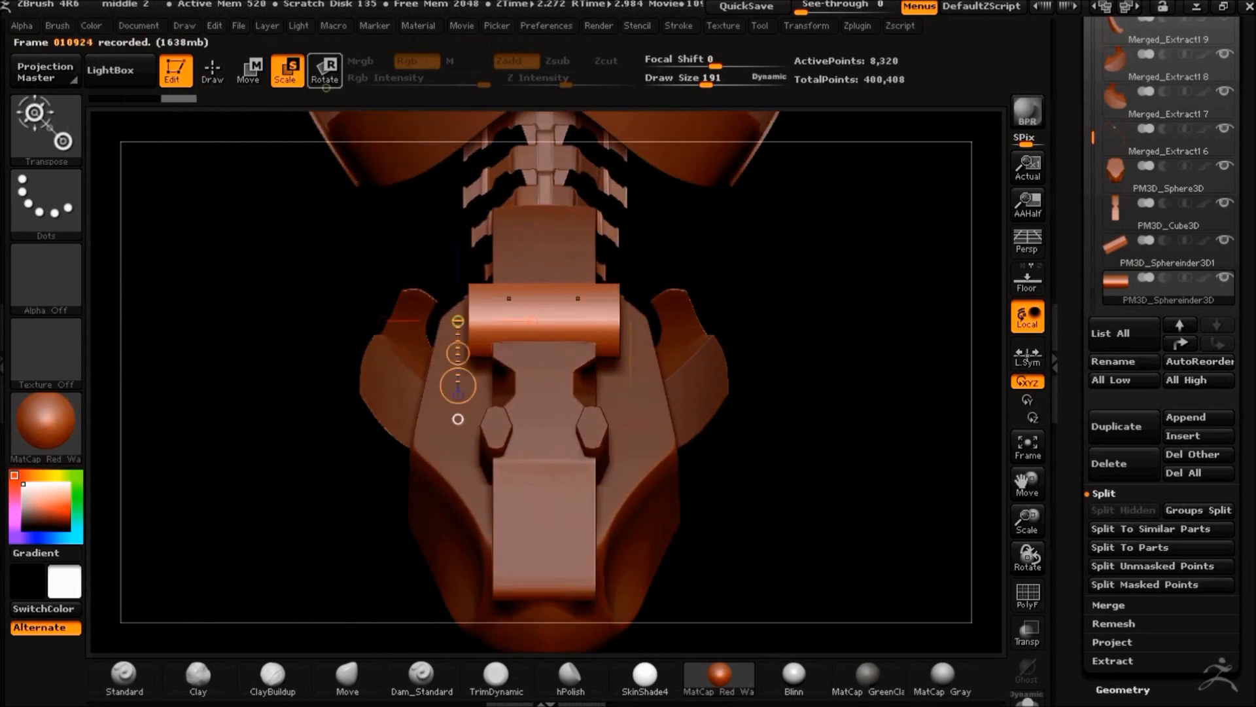
left_click(461, 25)
Select the central block and taper its lower section toward the base with a symmetrical ClipCurve cut in front view
left_click_drag(818, 458, 563, 393)
left_click(563, 393, "alt")
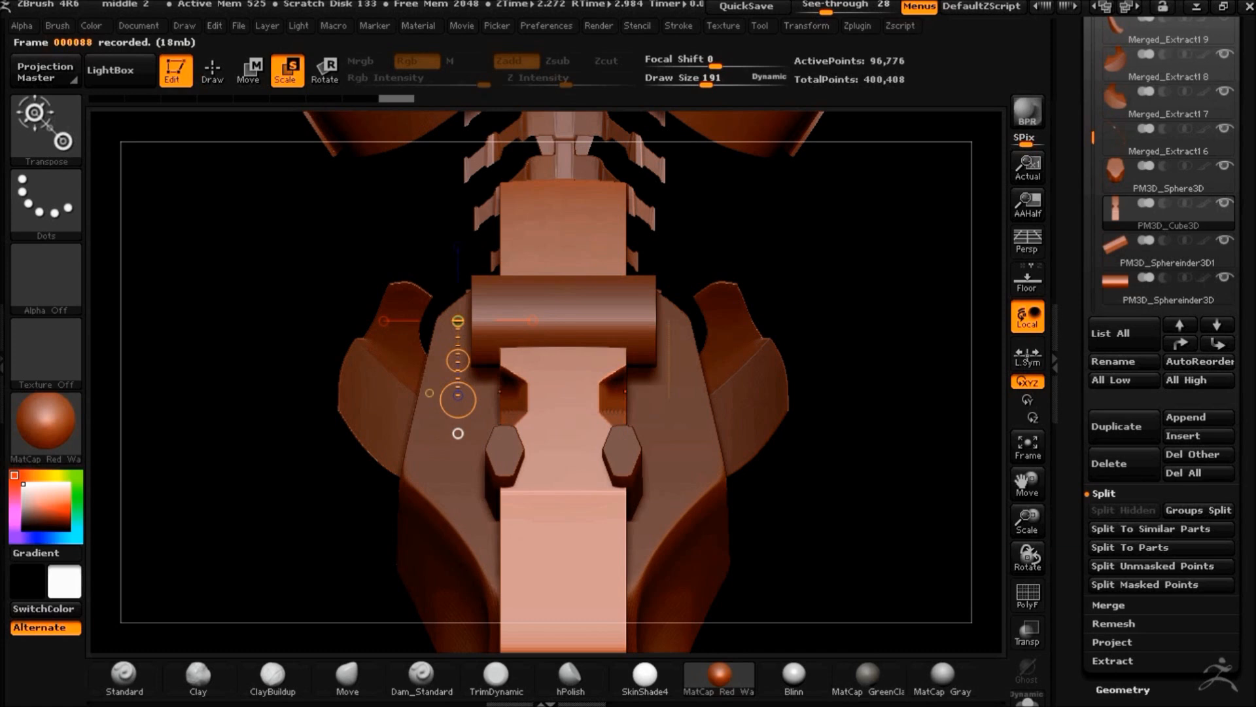
mouse_move(850, 372)
left_mouse_down()
mouse_move(786, 406)
mouse_move(850, 366)
left_mouse_up()
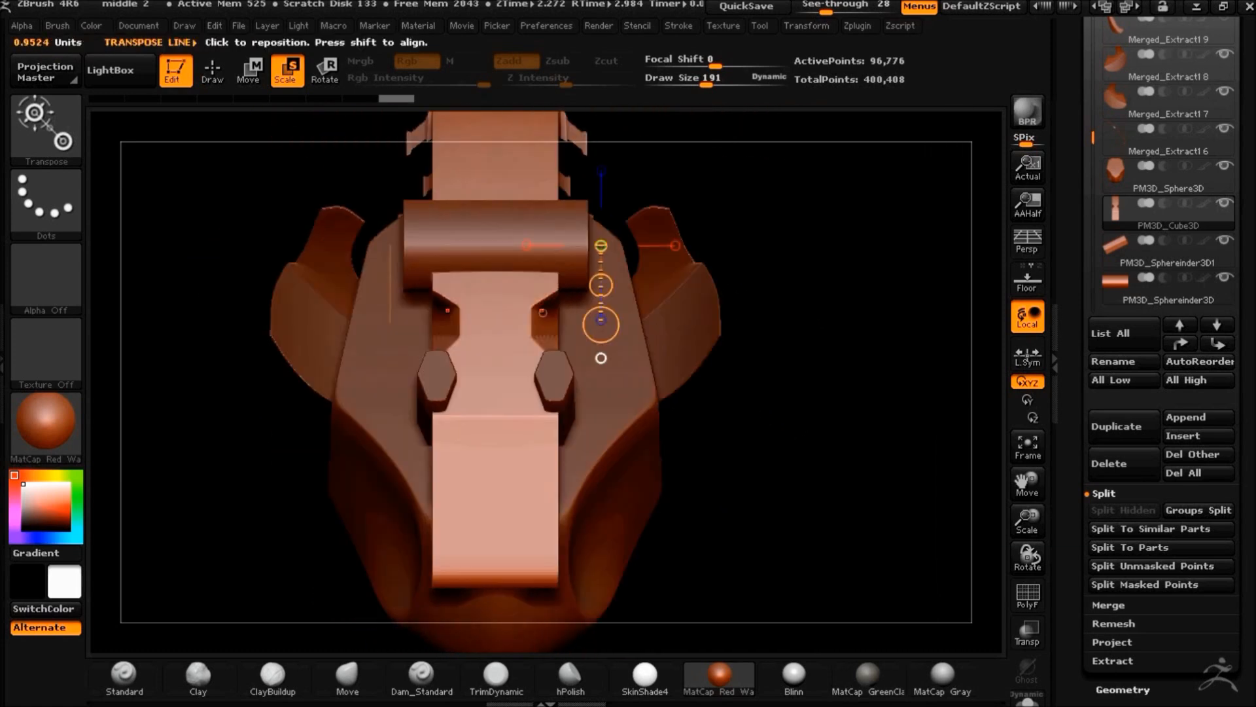
left_click(212, 71)
mouse_move(837, 416)
left_mouse_down("alt")
mouse_move(763, 359)
mouse_move(831, 378)
left_mouse_up("alt")
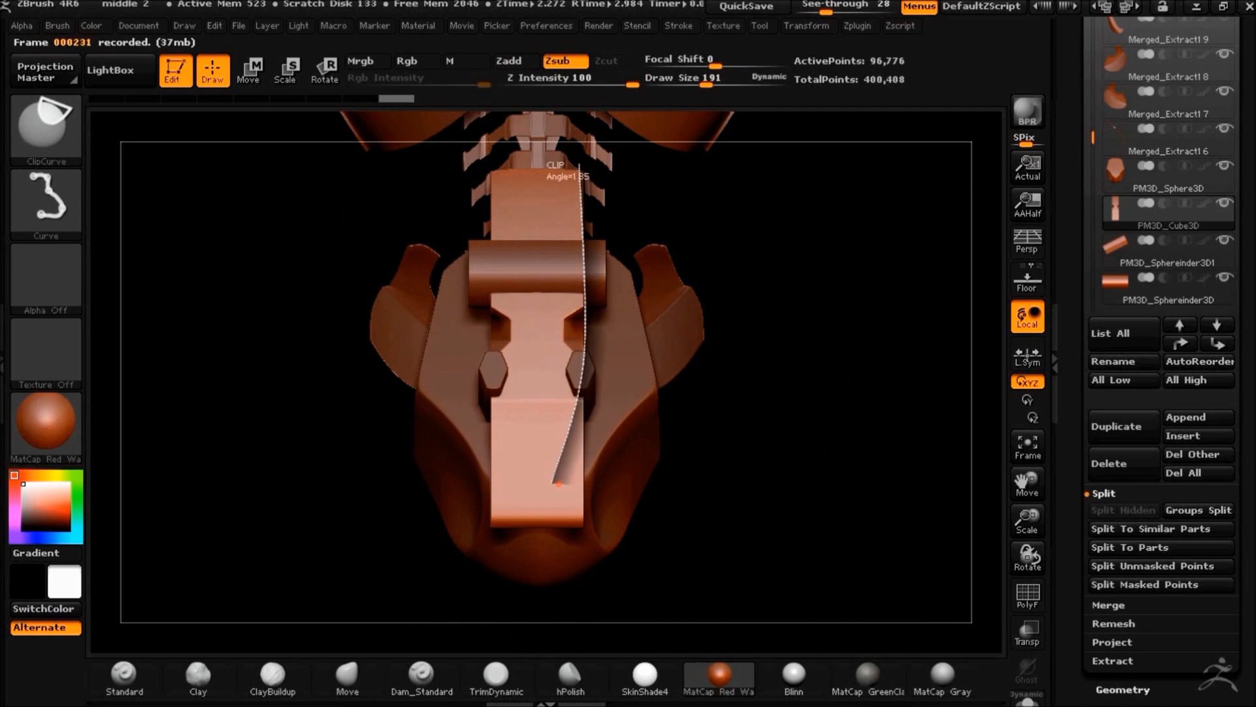
mouse_move(558, 550)
left_mouse_down("ctrl+shift")
mouse_move(556, 637)
mouse_move(602, 602)
left_mouse_up("ctrl+shift")
mouse_move(794, 457)
left_mouse_down()
mouse_move(815, 460)
mouse_move(758, 450)
mouse_move(795, 458)
mouse_move(743, 471)
mouse_move(793, 461)
mouse_move(821, 488)
mouse_move(788, 508)
mouse_move(811, 474)
mouse_move(888, 492)
mouse_move(828, 352)
left_mouse_up()
left_click_drag(828, 108, 851, 301)
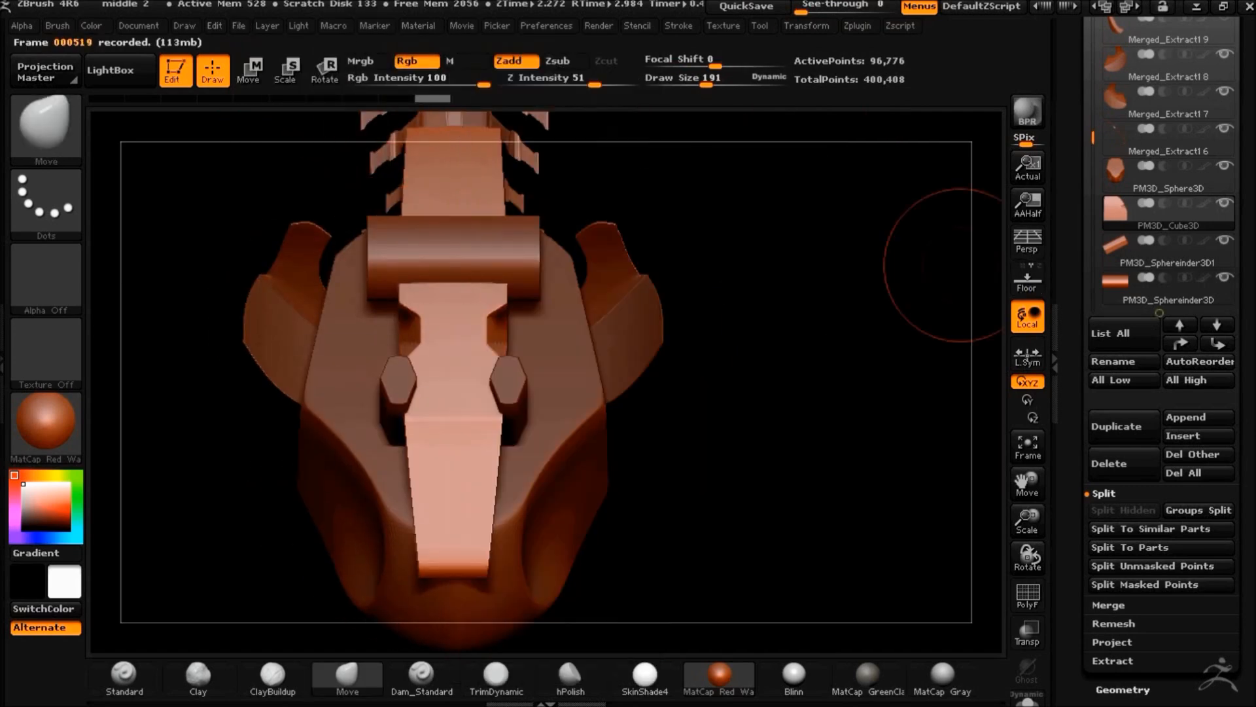
Duplicate the horizontal cylinder subtool and rotate one of the two cylinders 90° to stand upright
left_click(1157, 295)
left_click_drag(1093, 129, 1092, 161)
left_click(1153, 296)
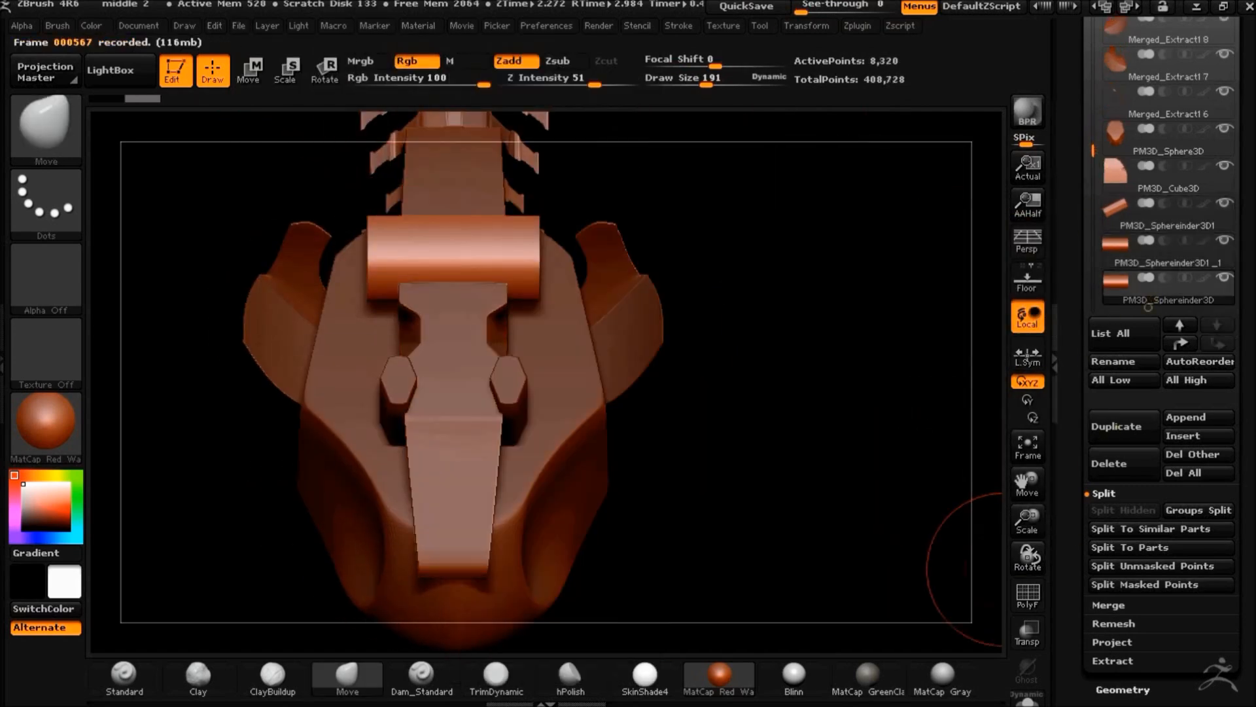
key("r")
left_click_drag(462, 388, 314, 258, "shift")
left_click_drag(710, 295, 868, 370)
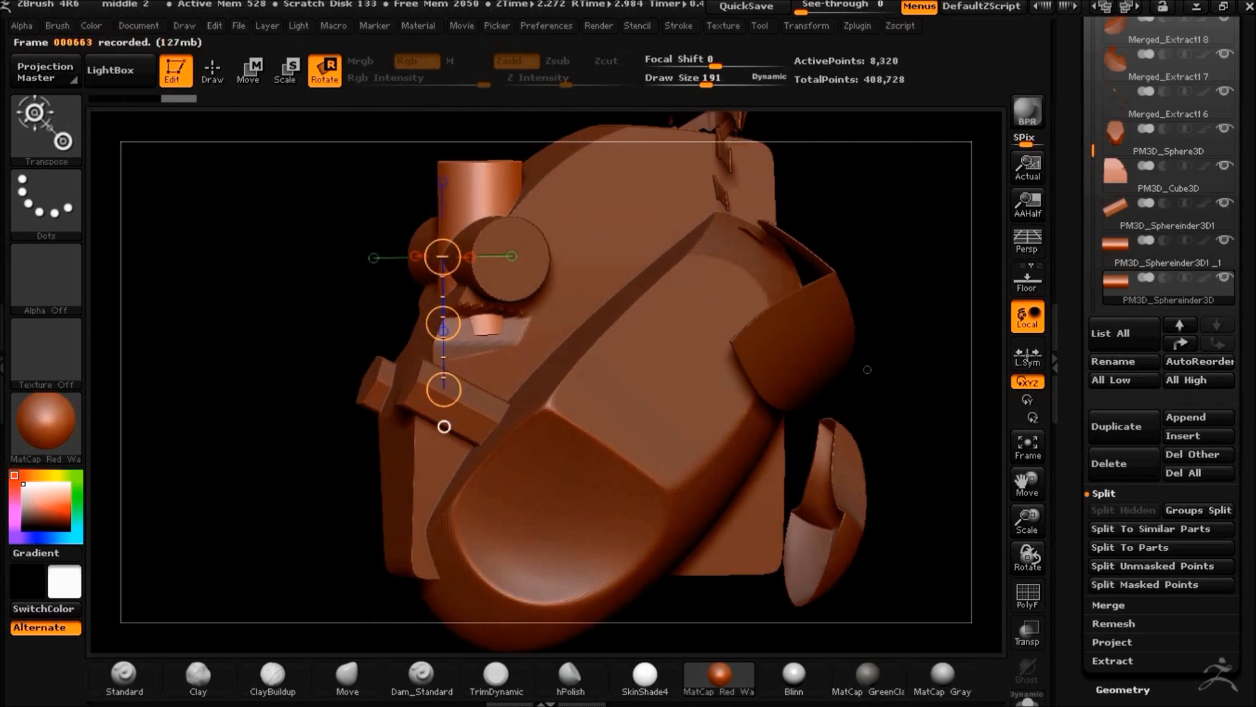
Set See-through to 0 and centre the upright cylinder at X position 0
left_click_drag(863, 6, 799, 6)
left_click_drag(909, 262, 940, 277, "shift")
left_click_drag(358, 280, 354, 332, "alt")
key("q")
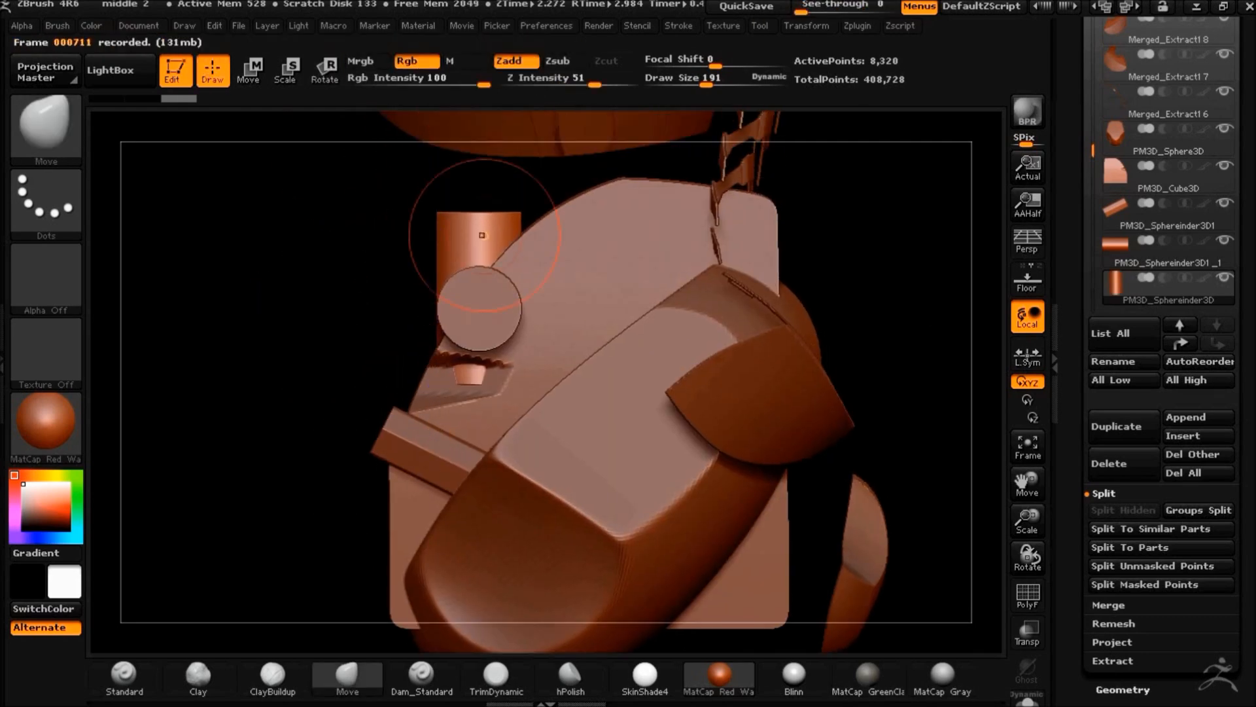
left_click(1107, 688)
left_click(1113, 508)
type("0")
key("Return")
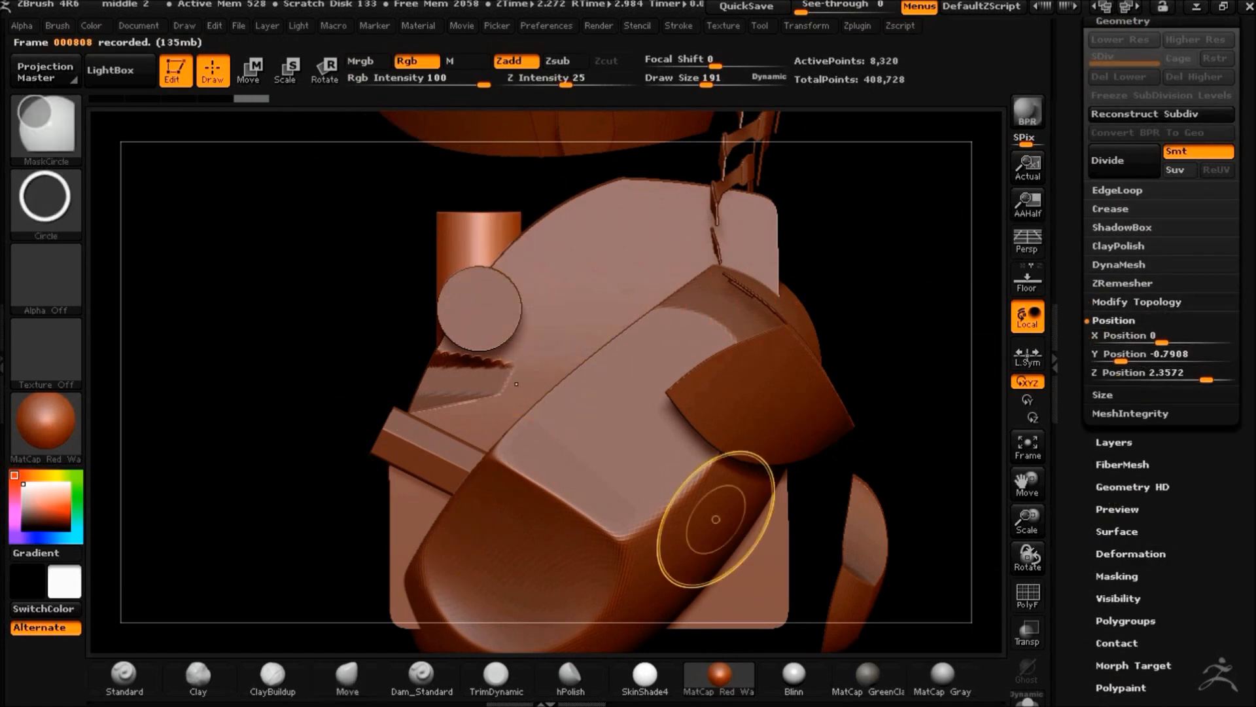
Turn on transparency, mask the front half of the upright cylinder, and stretch its unmasked rear half backward in side view
left_click(1027, 632)
key("b")
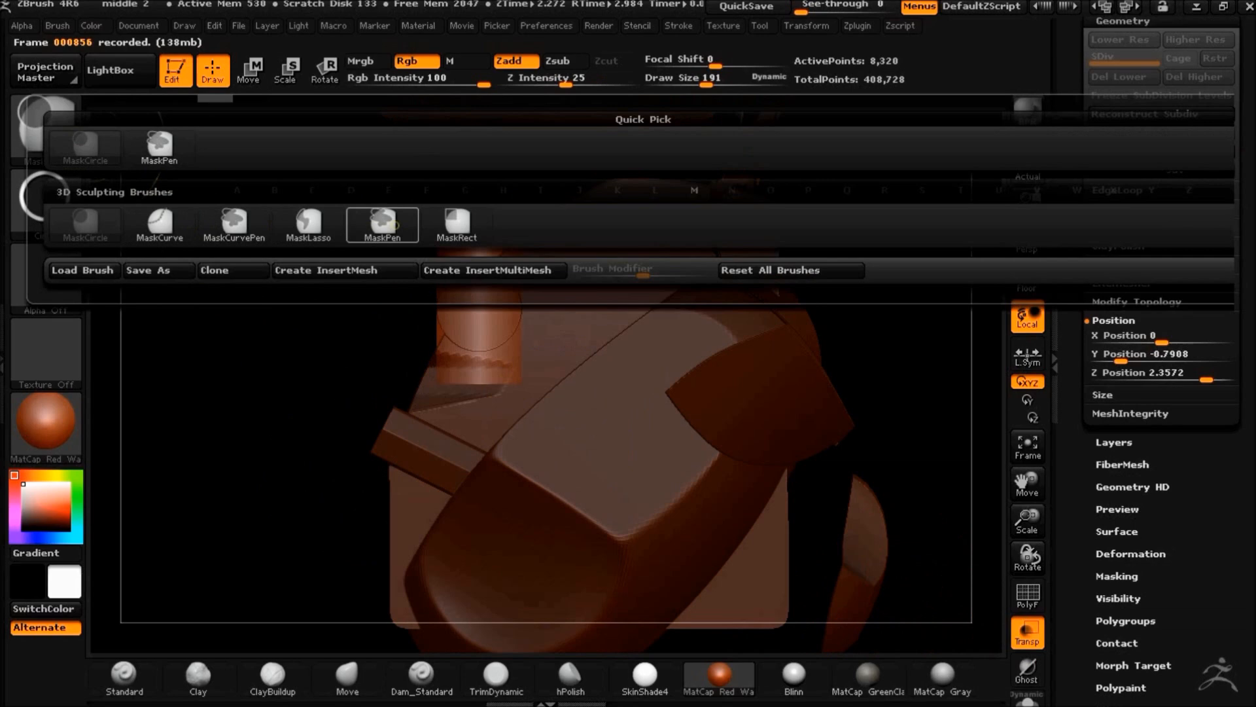
left_click(382, 225)
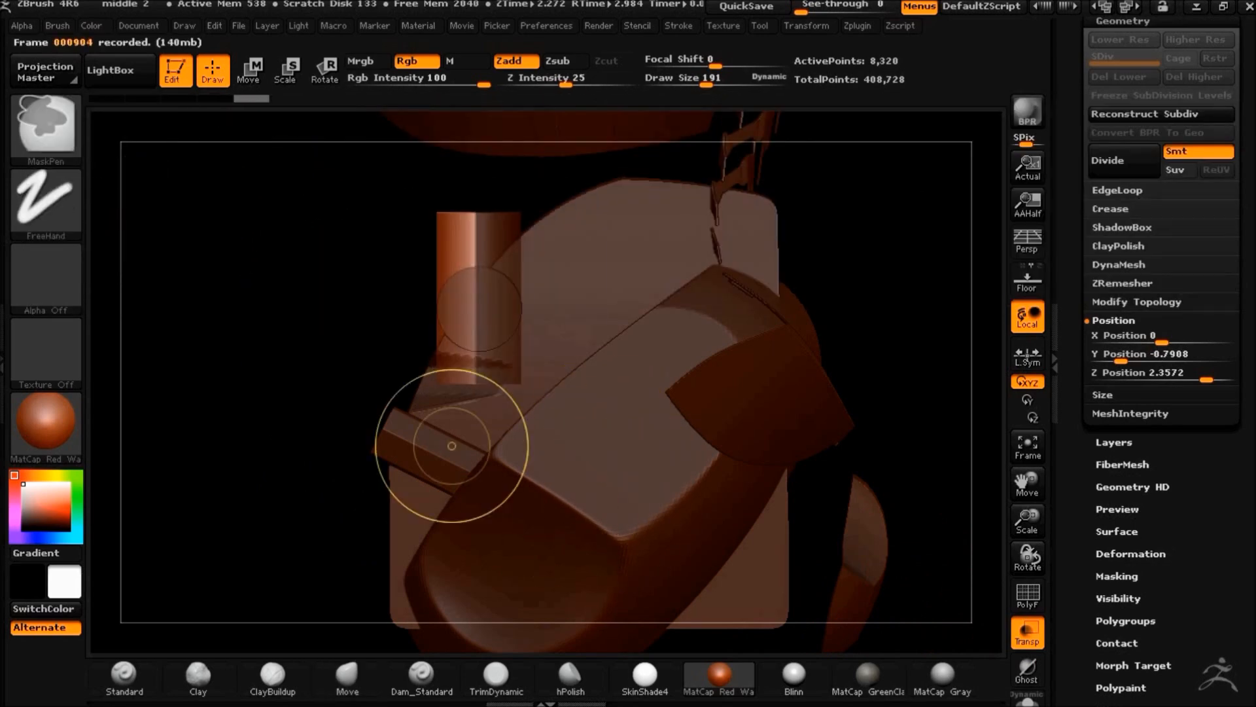
left_click_drag(298, 473, 477, 204, "ctrl")
left_click(250, 70)
left_click_drag(495, 262, 647, 262)
left_click_drag(572, 263, 605, 264)
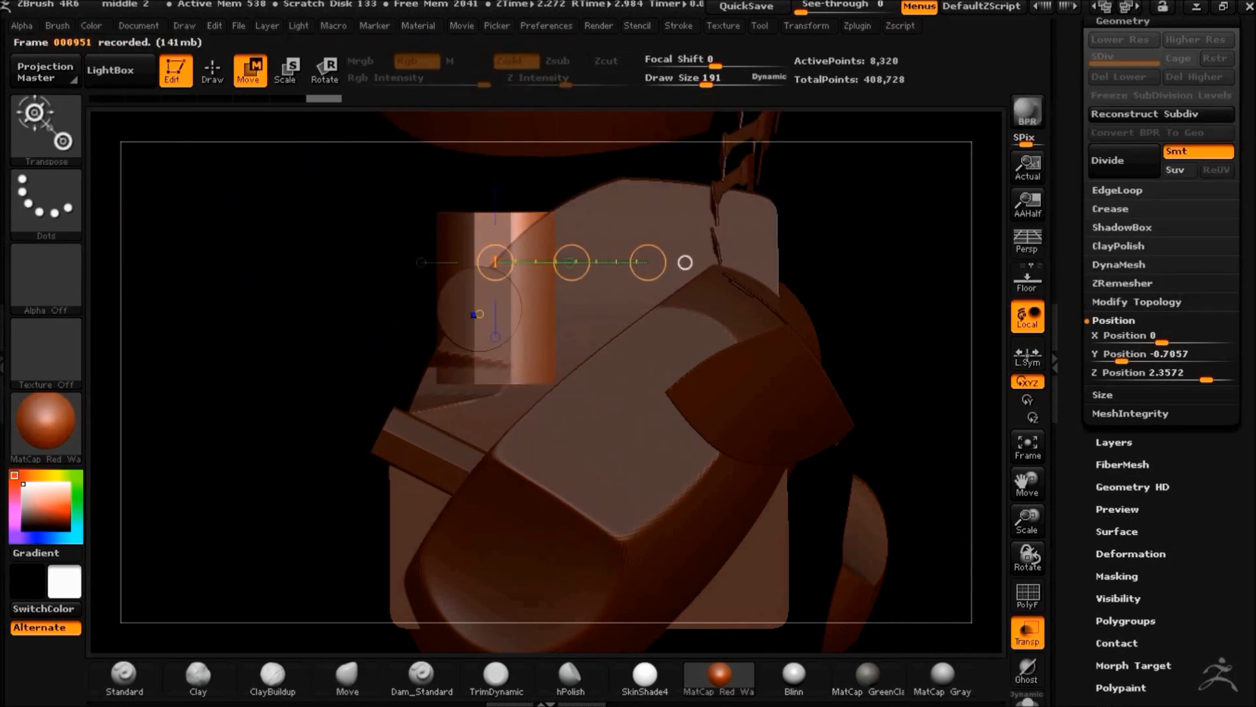
left_click_drag(287, 327, 327, 366, "ctrl")
Select the Move brush, set its draw size to 204, and try pulling in one side of the upright cylinder
left_click(462, 25)
left_click(518, 169)
left_click_drag(877, 275, 916, 275, "shift")
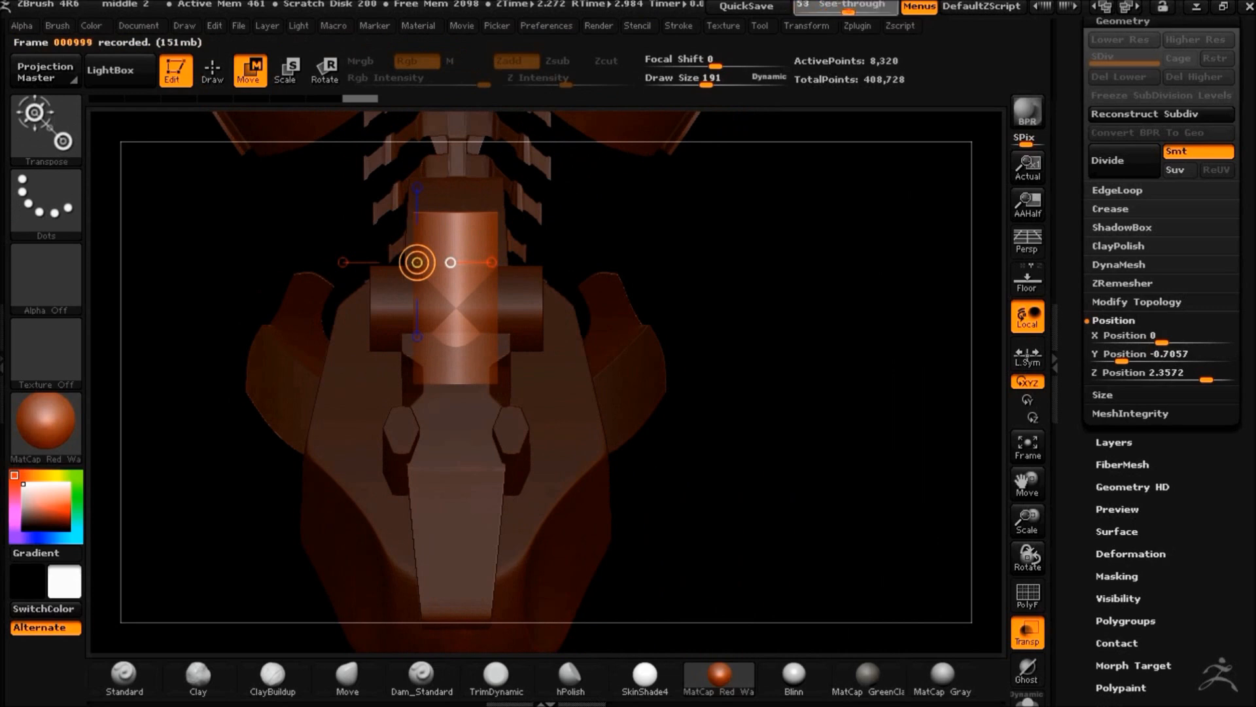
left_click(348, 675)
left_click_drag(794, 320, 793, 345)
left_click_drag(717, 84, 728, 84)
left_click_drag(883, 332, 811, 367)
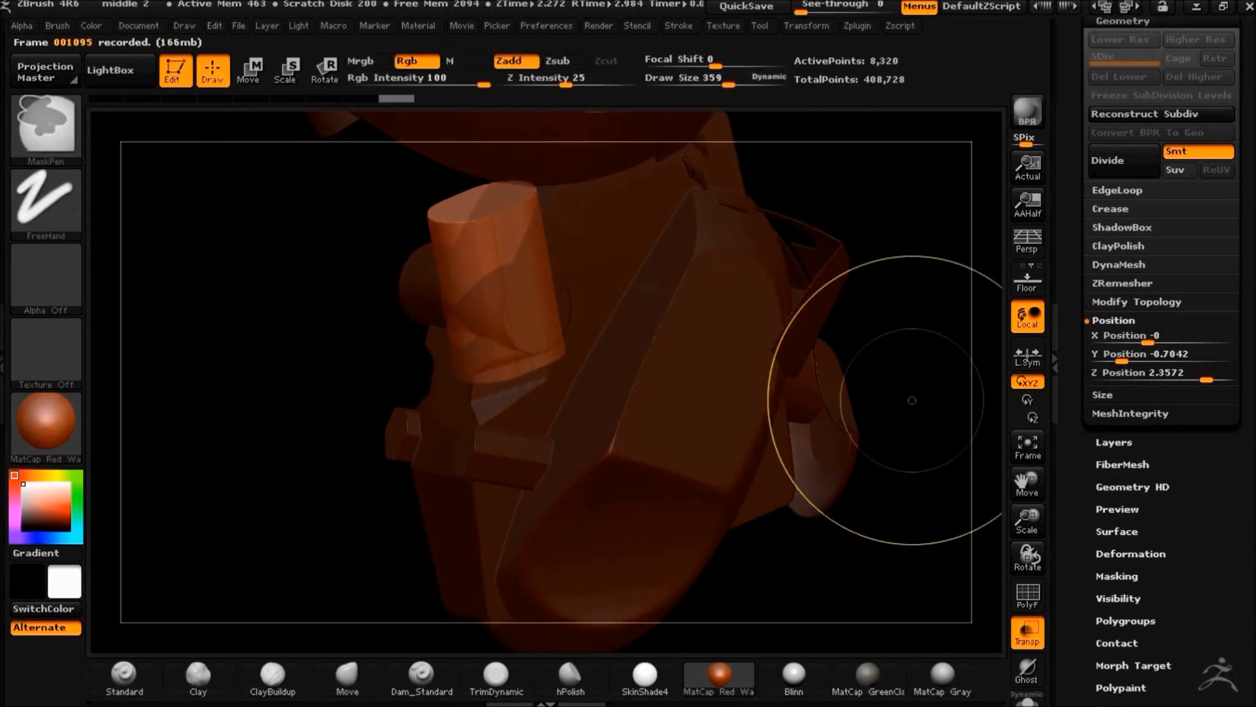
left_click(1028, 595)
left_click(1028, 595)
left_click_drag(942, 497, 720, 403)
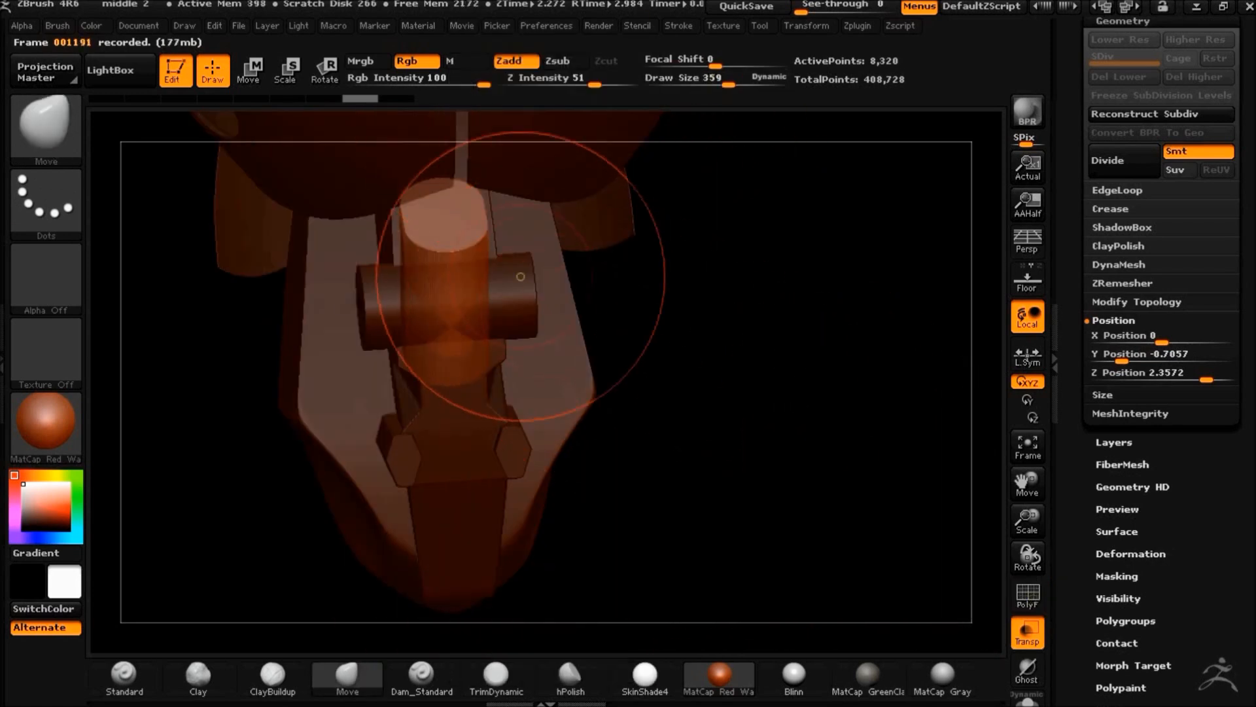
left_click_drag(429, 246, 432, 249)
mouse_move(660, 366)
left_mouse_down()
mouse_move(800, 420)
mouse_move(734, 527)
left_mouse_up()
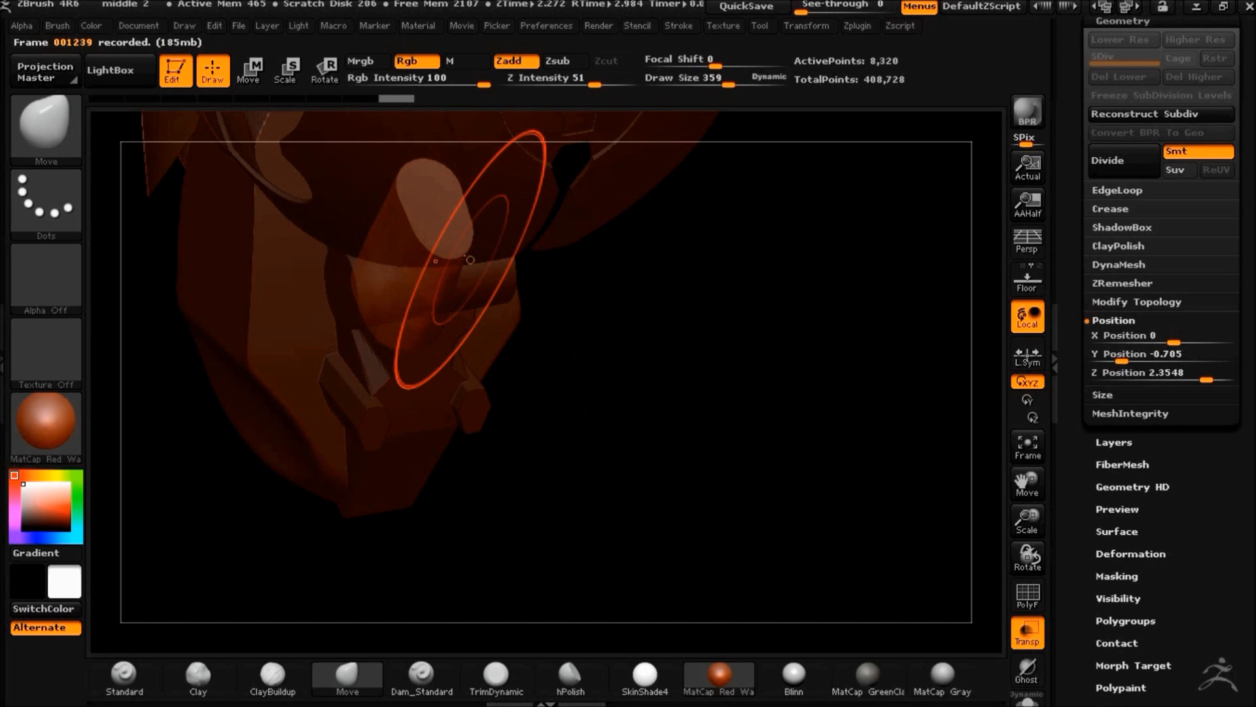
left_click_drag(740, 87, 710, 85)
left_click_drag(469, 241, 473, 243)
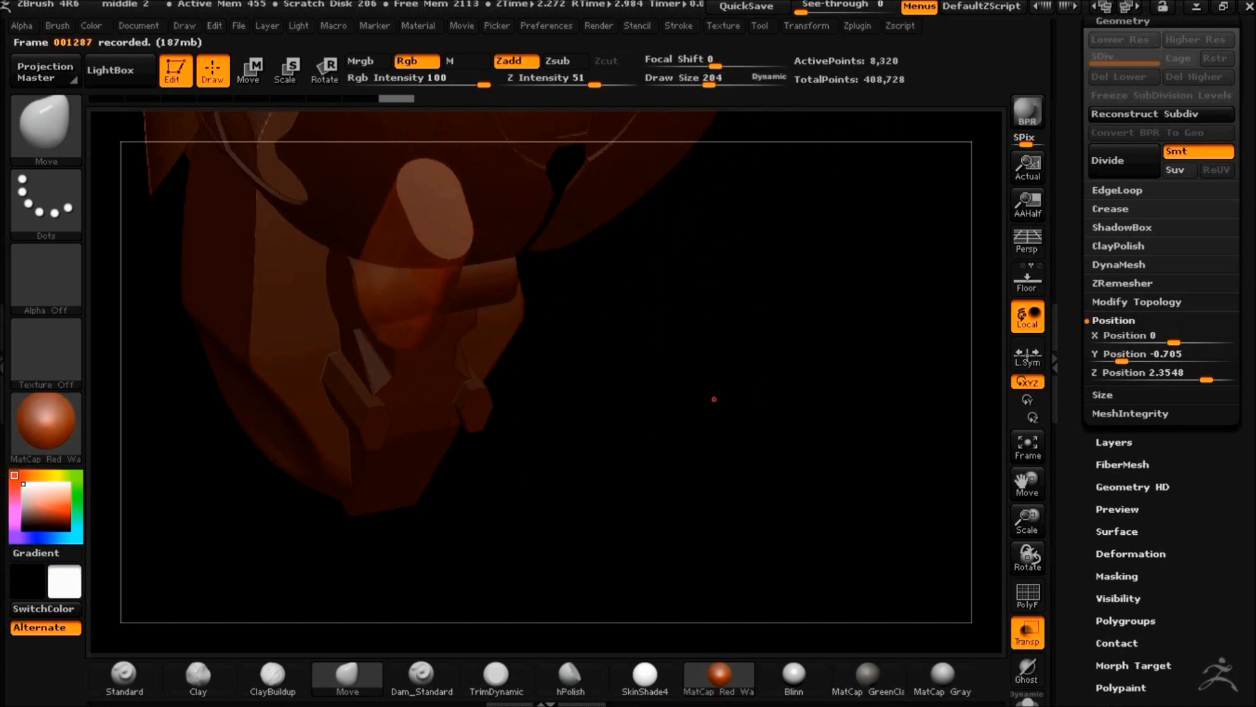
left_click_drag(712, 398, 688, 418)
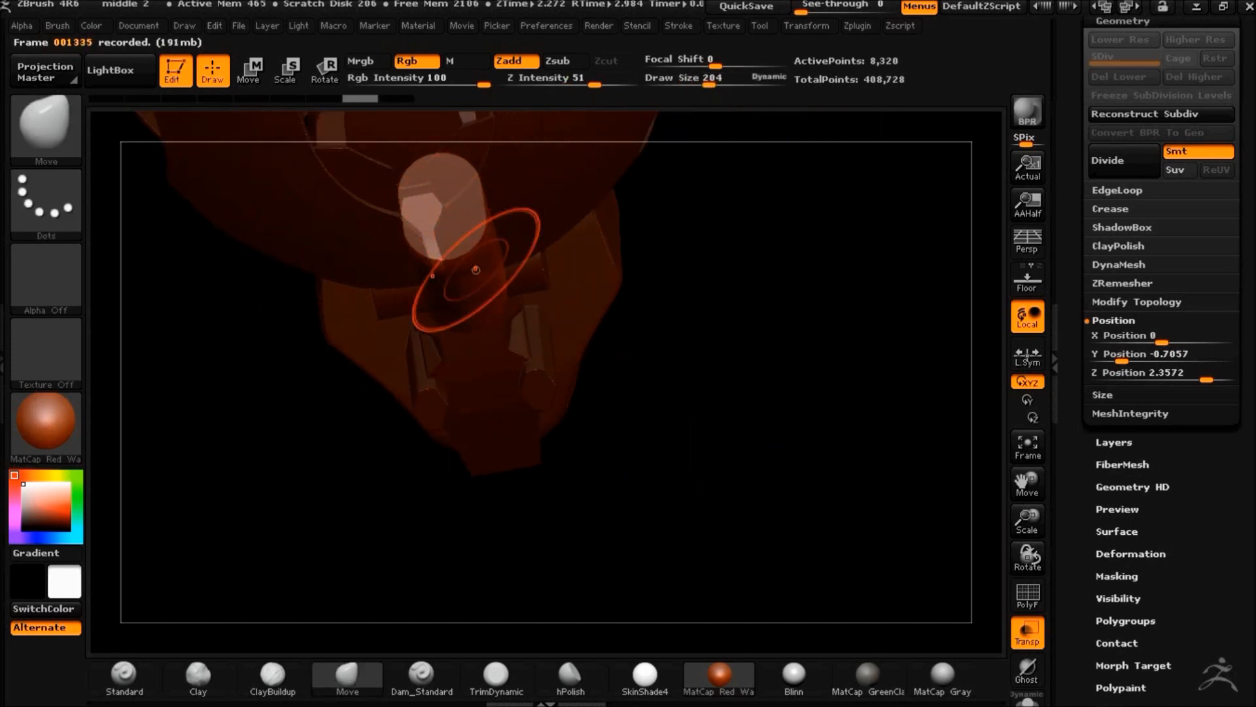
Turn on Ghost transparency, narrow one side of the upright cylinder into a teardrop section, and trim its top flat with ClipCurve
left_click(1027, 667)
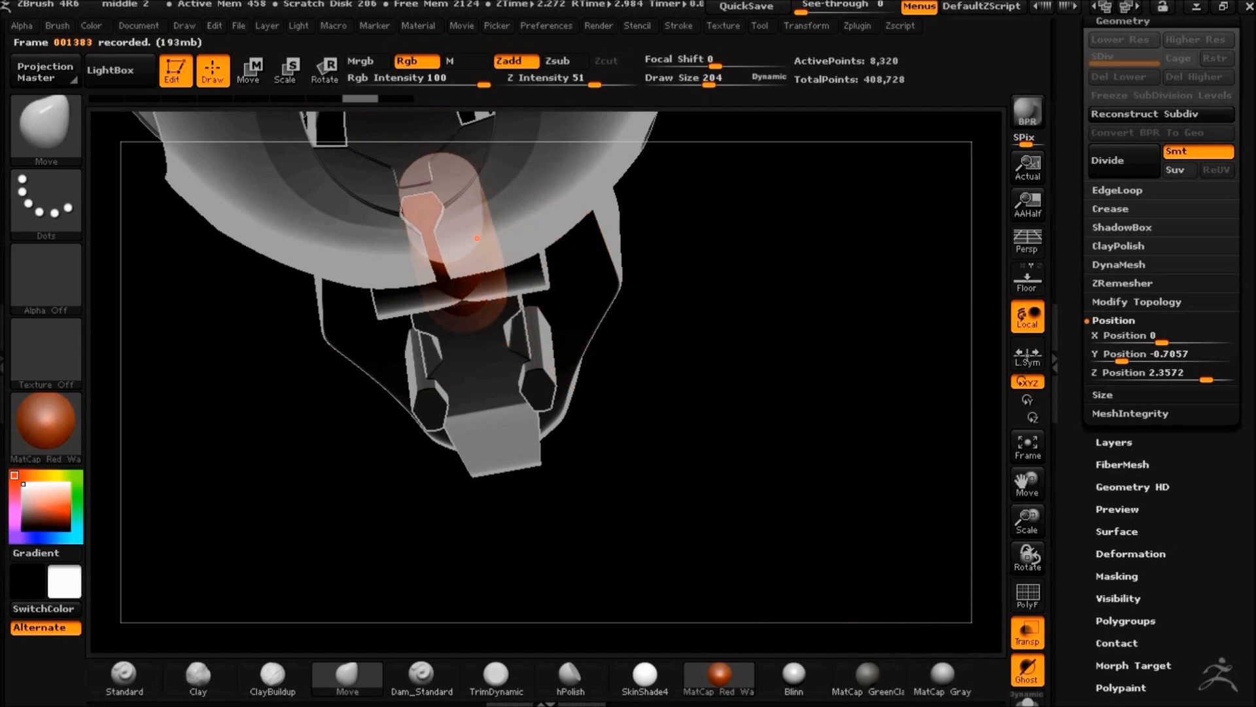
left_click(781, 341, "shift")
left_click_drag(776, 432, 697, 357)
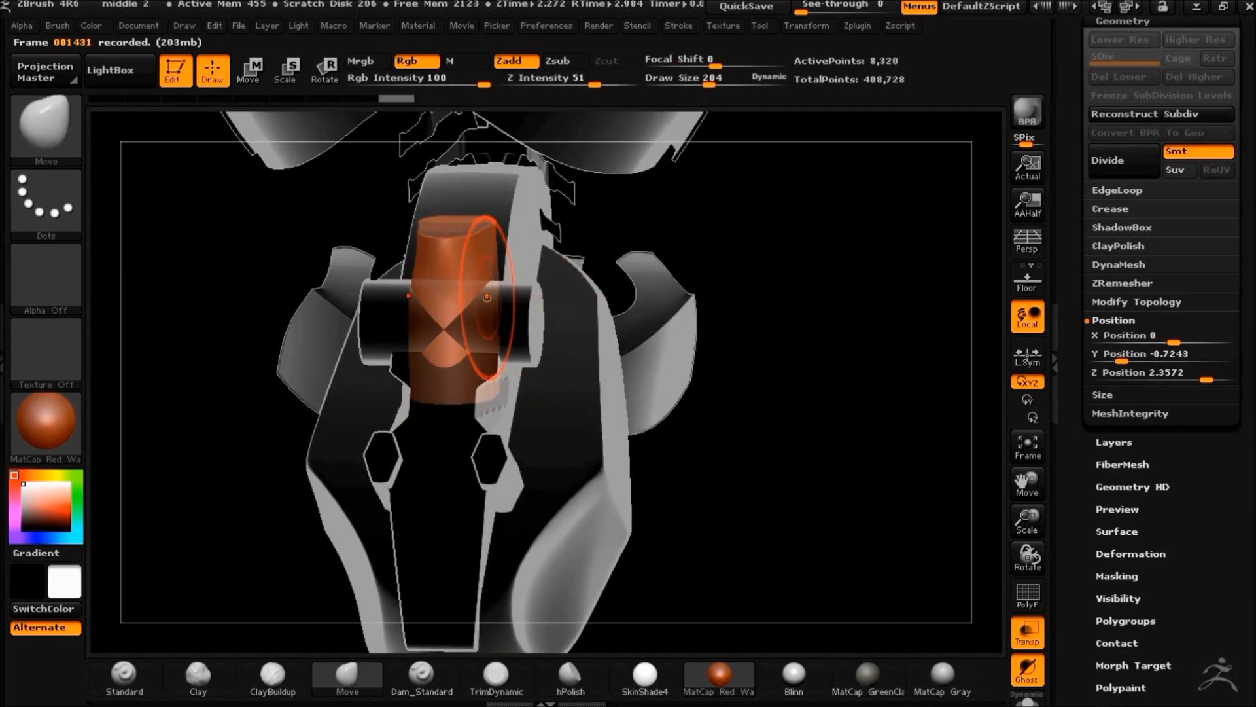
left_click_drag(465, 308, 561, 339)
left_click_drag(435, 332, 451, 334, "shift")
mouse_move(649, 339)
left_mouse_down()
mouse_move(771, 371)
mouse_move(785, 357)
left_mouse_up()
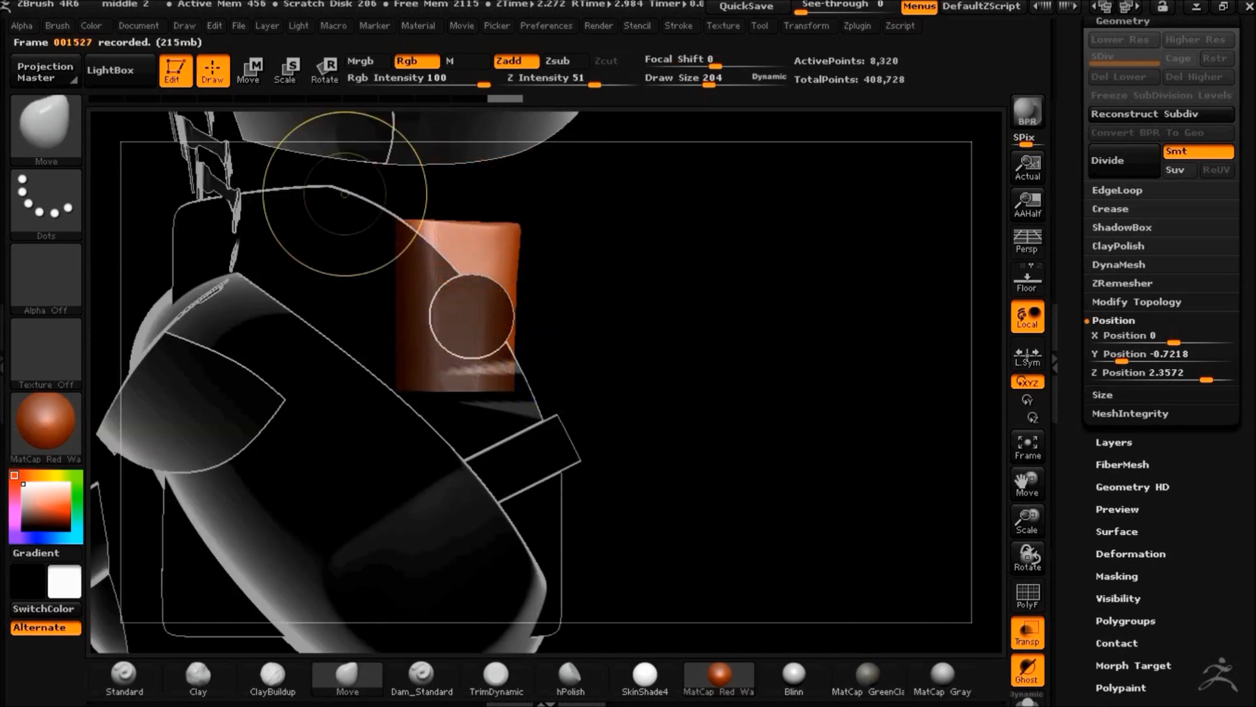
key("ctrl+shift")
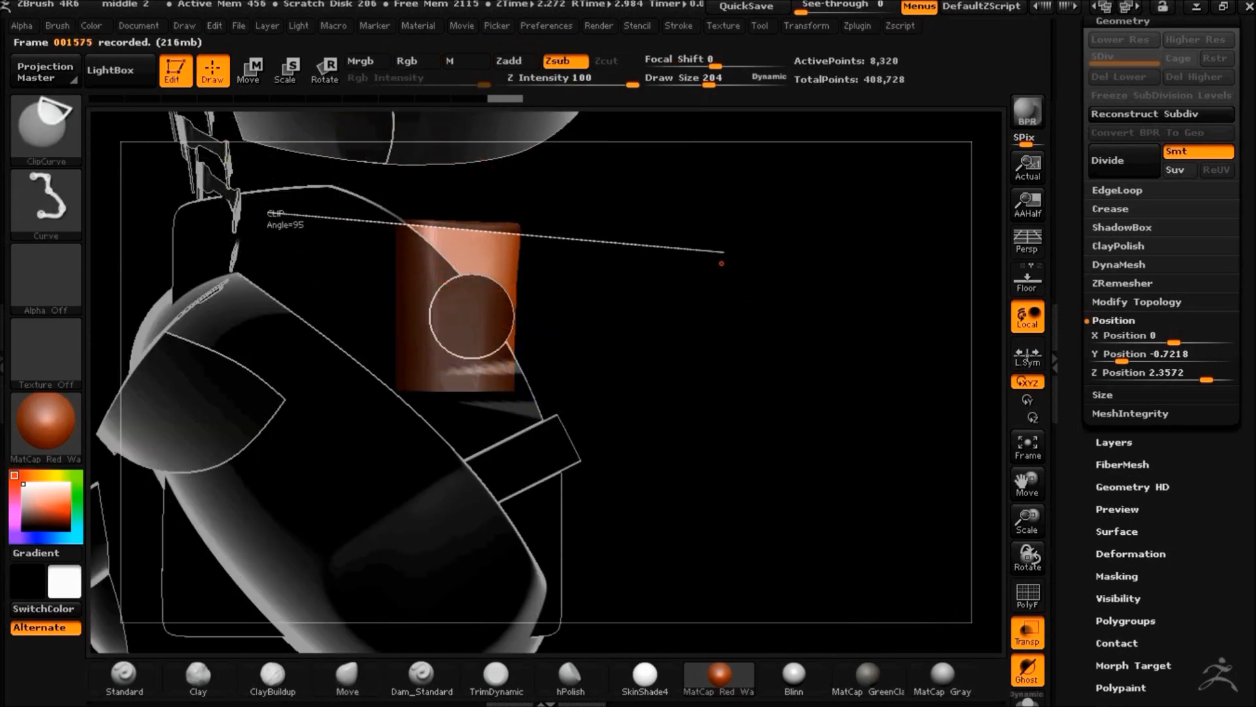
mouse_move(641, 291)
left_mouse_down()
mouse_move(648, 365)
mouse_move(716, 314)
left_mouse_up()
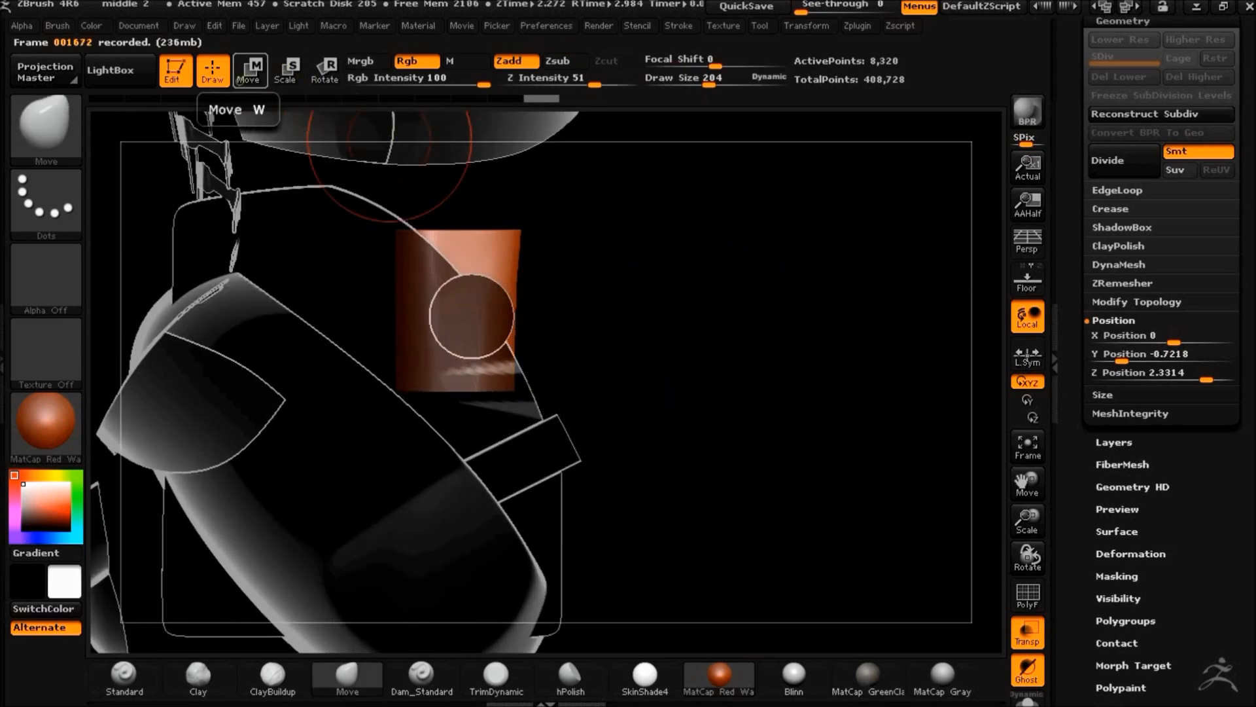
Tilt the teardrop-shaped cylinder about 45° and move it down and to one side of the central block, below the horizontal cylinder
left_click(325, 68)
mouse_move(456, 307)
left_mouse_down()
mouse_move(456, 443)
mouse_move(337, 399)
mouse_move(362, 409)
left_mouse_up()
key("w")
left_click_drag(457, 375, 422, 510)
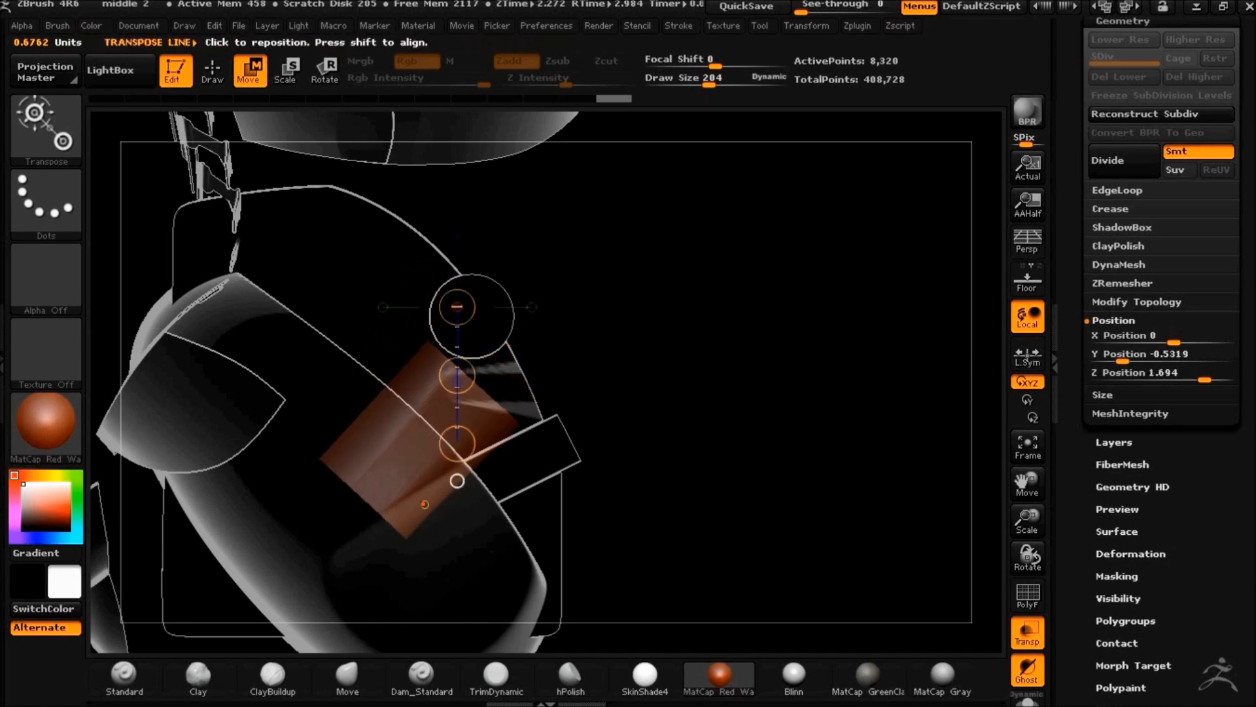
left_click_drag(805, 458, 737, 468, "shift")
left_click_drag(483, 380, 664, 380, "shift")
left_click_drag(575, 380, 474, 380, "shift")
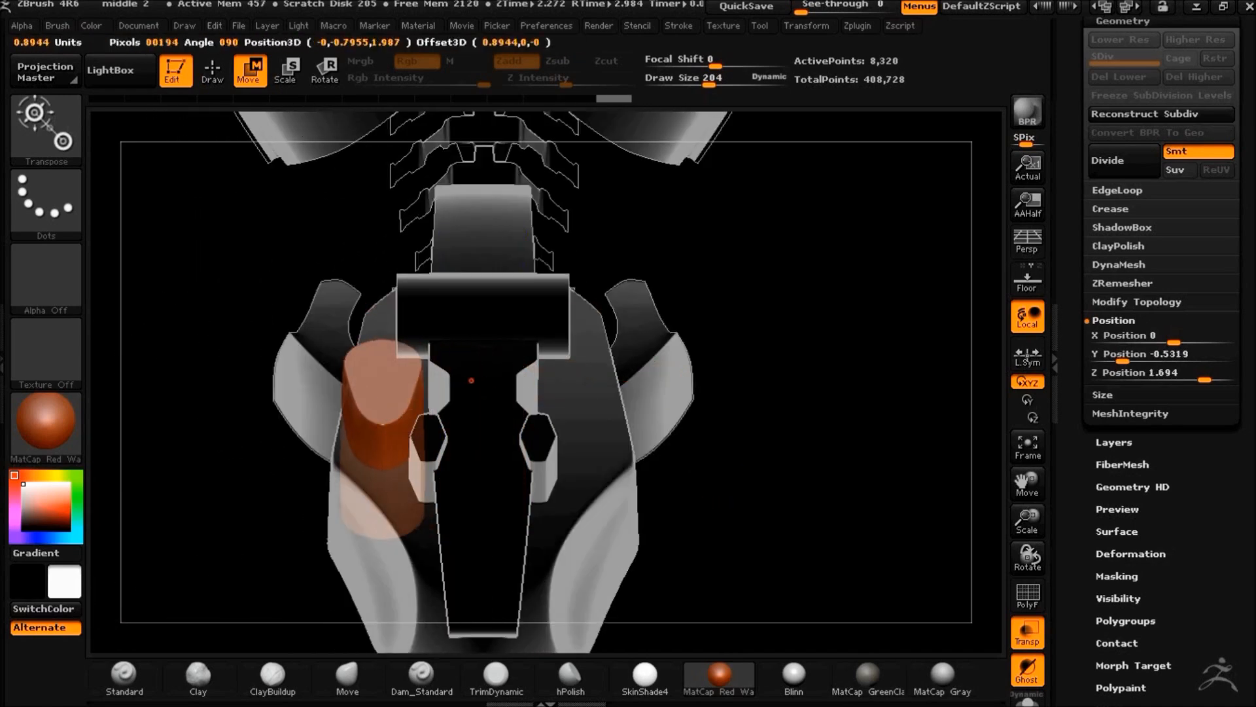
Scale the tilted teardrop peg down to fit beside the six-sided bar, and turn transparency off
left_click_drag(864, 4, 799, 7)
left_click_drag(857, 299, 942, 300, "shift")
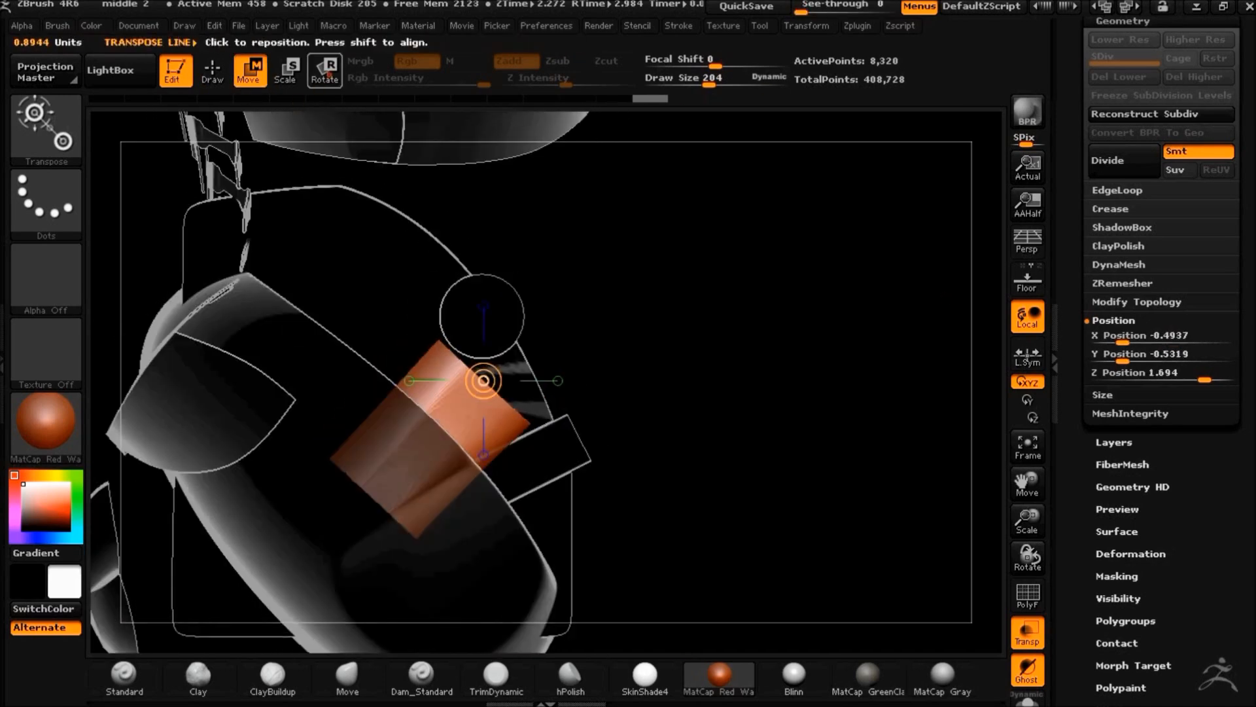
left_click_drag(567, 359, 533, 355)
key("e")
left_click_drag(788, 531, 752, 531)
left_click(1027, 633)
left_click_drag(834, 429, 316, 100)
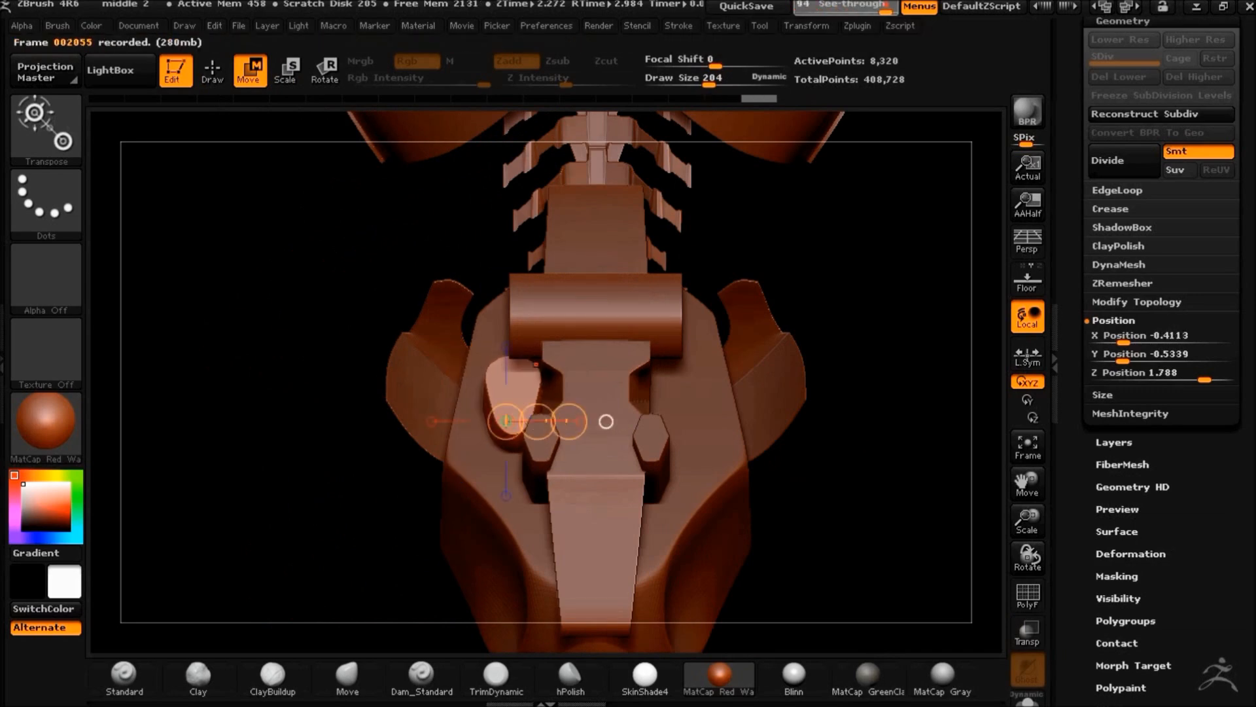
Adjust the teardrop peg's seating against the hip plate in side view
left_click_drag(809, 11, 799, 12)
left_click_drag(844, 307, 970, 303)
left_click_drag(703, 367, 703, 420, "alt")
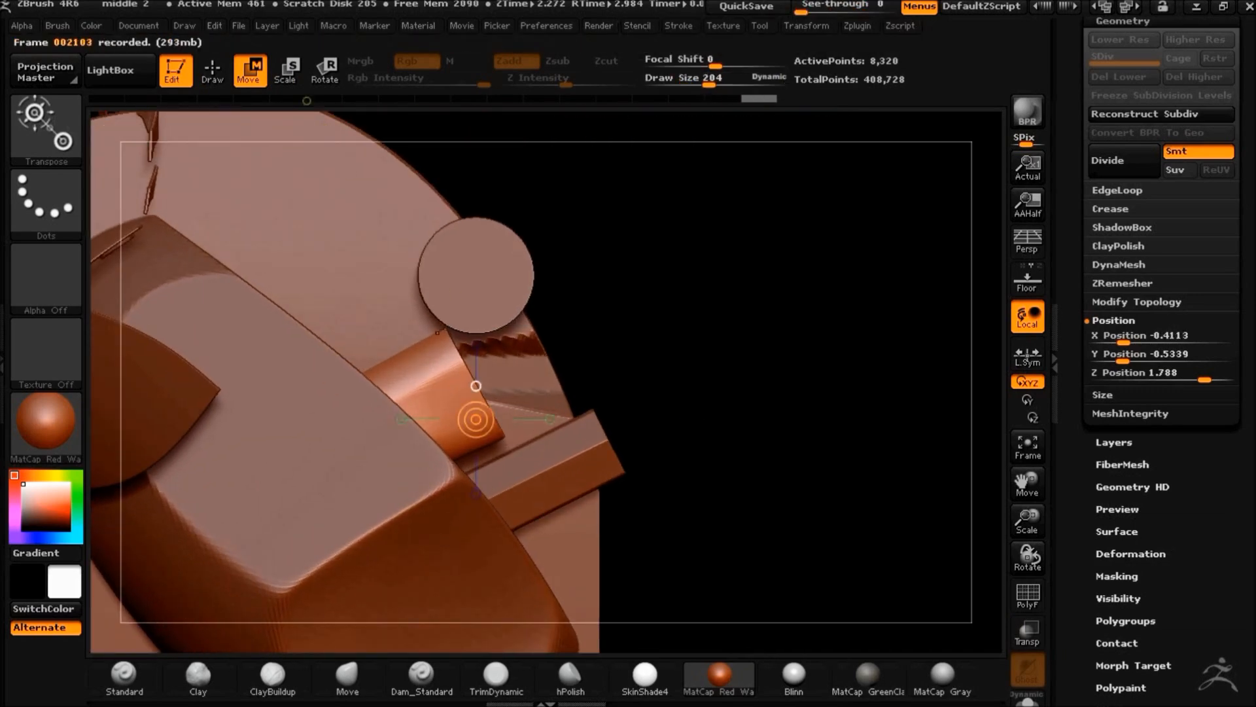
left_click_drag(643, 394, 621, 395)
left_click_drag(900, 451, 787, 483)
left_click_drag(855, 12, 799, 11)
Try to shift the teardrop peg toward the central block using the Move brush at draw size 376
left_click(212, 70)
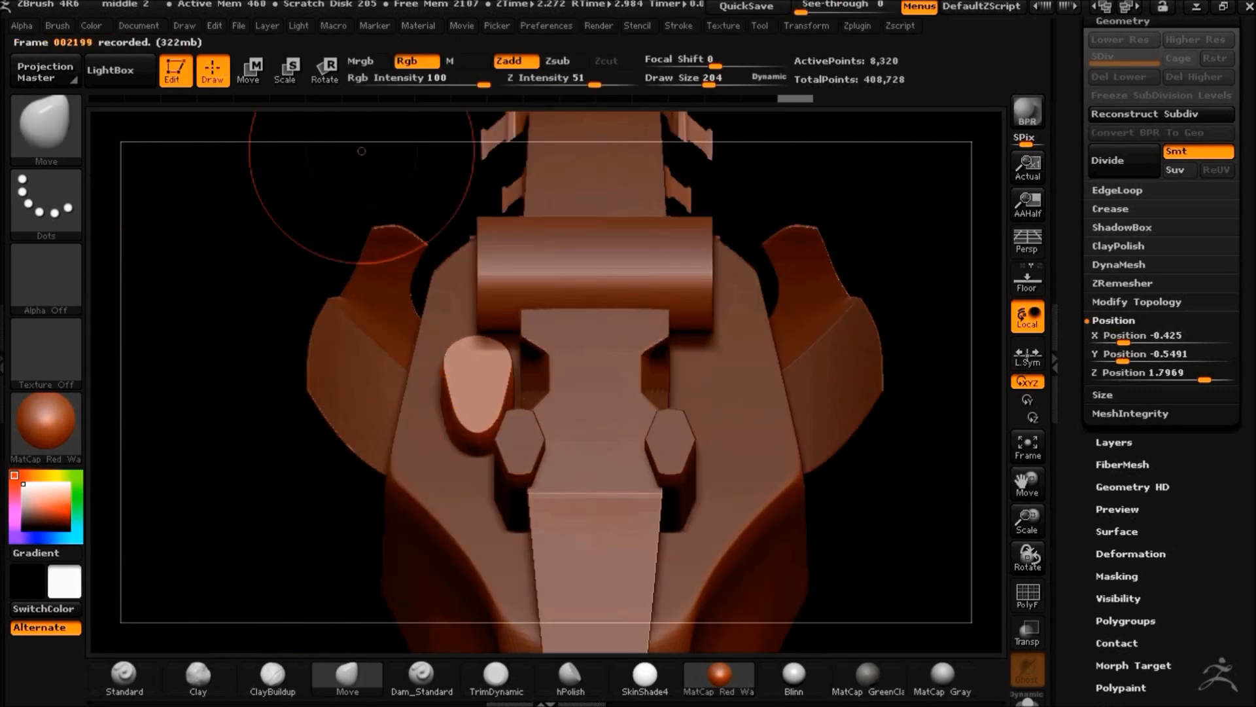
left_click_drag(710, 84, 730, 85)
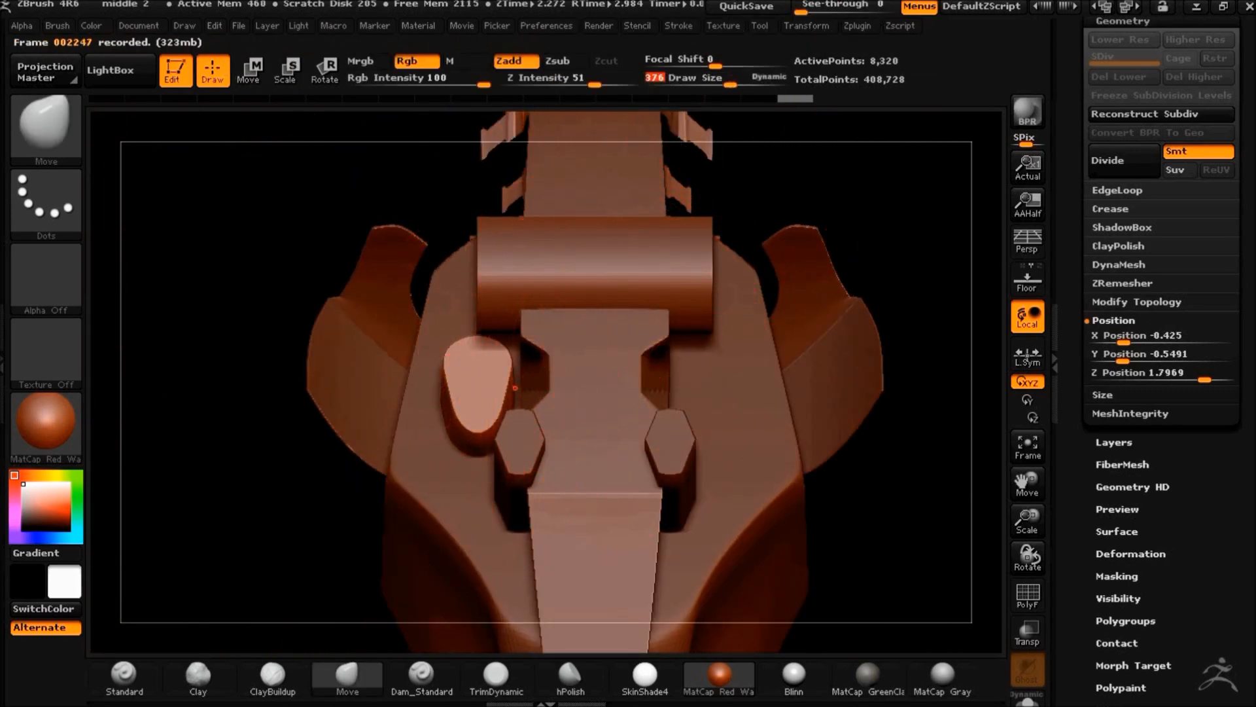
left_click_drag(172, 407, 213, 423)
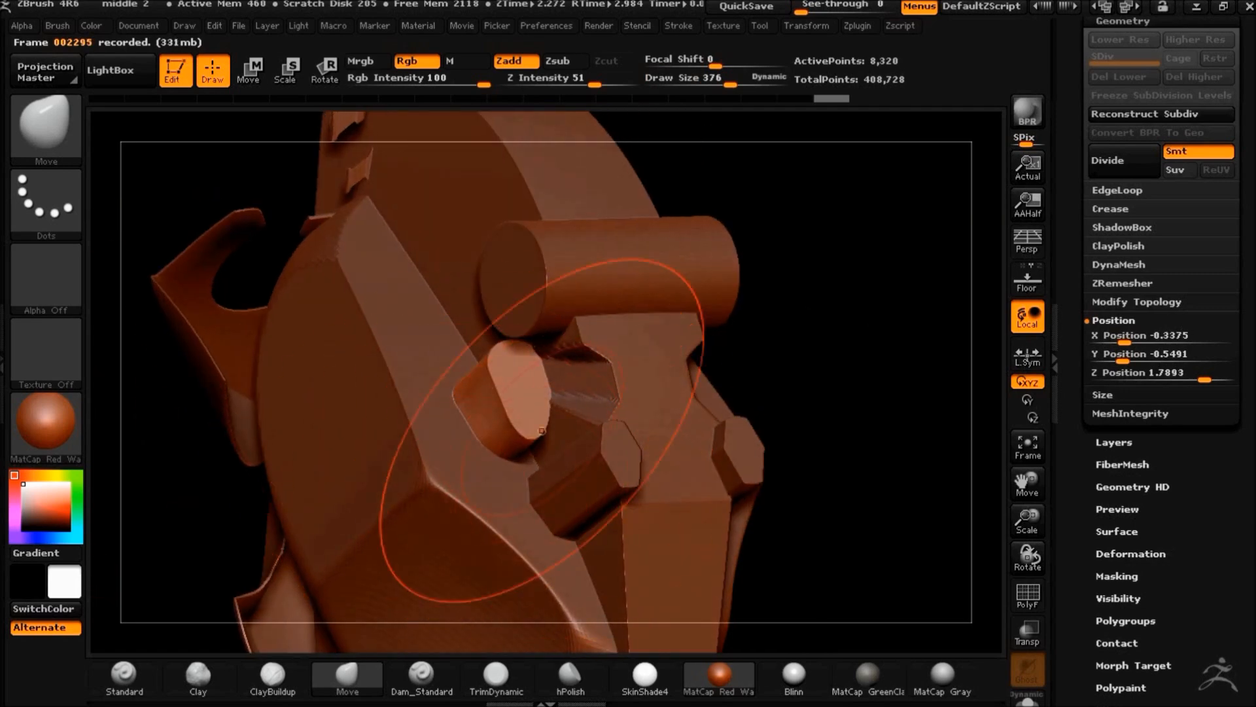
left_click_drag(913, 387, 870, 424)
left_click_drag(205, 348, 218, 306, "shift")
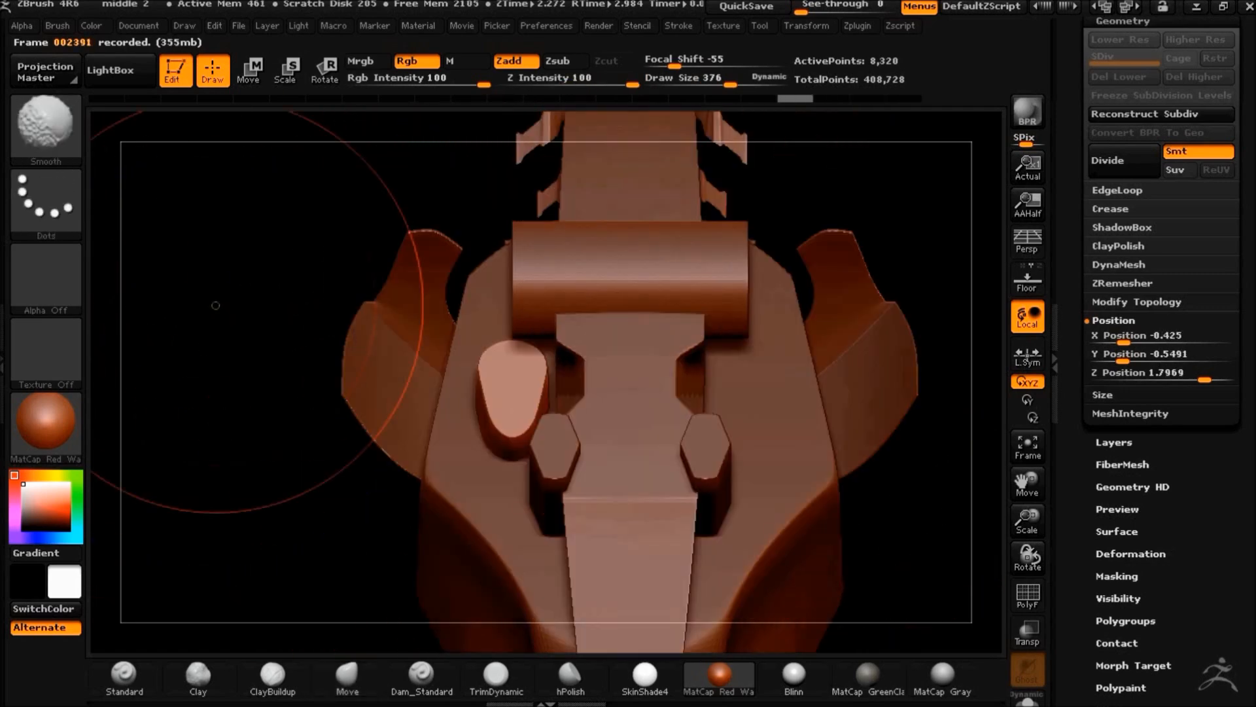
Move the teardrop peg inward toward the central block and scale it slightly smaller between the bar and the horizontal cylinder
key("w")
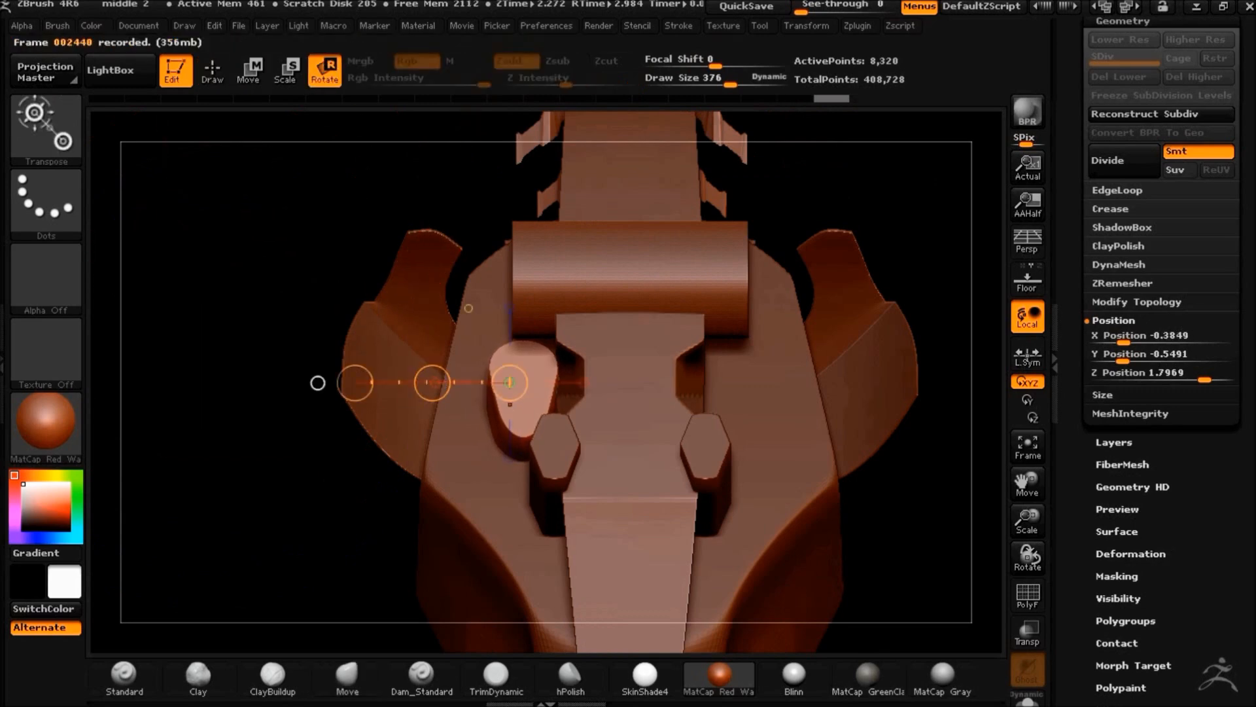
left_click_drag(244, 571, 373, 523)
left_click_drag(900, 399, 844, 393)
key("w")
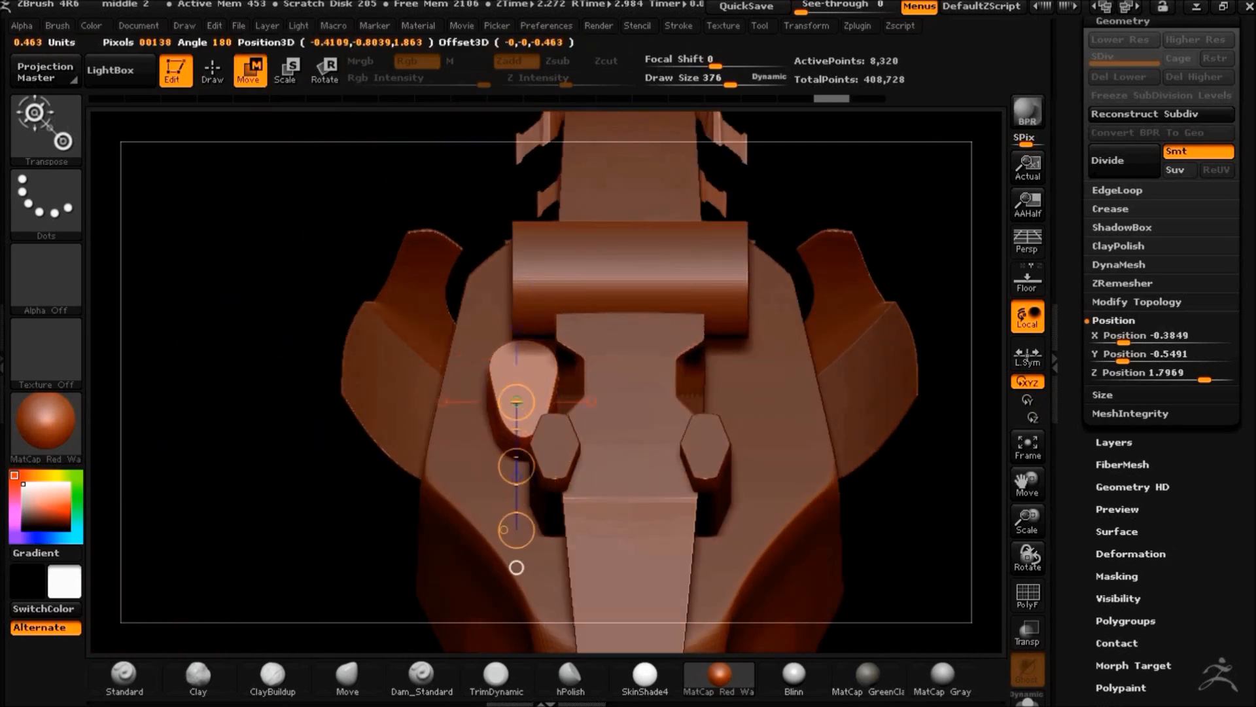
left_click_drag(515, 469, 516, 466)
left_click_drag(294, 463, 620, 370)
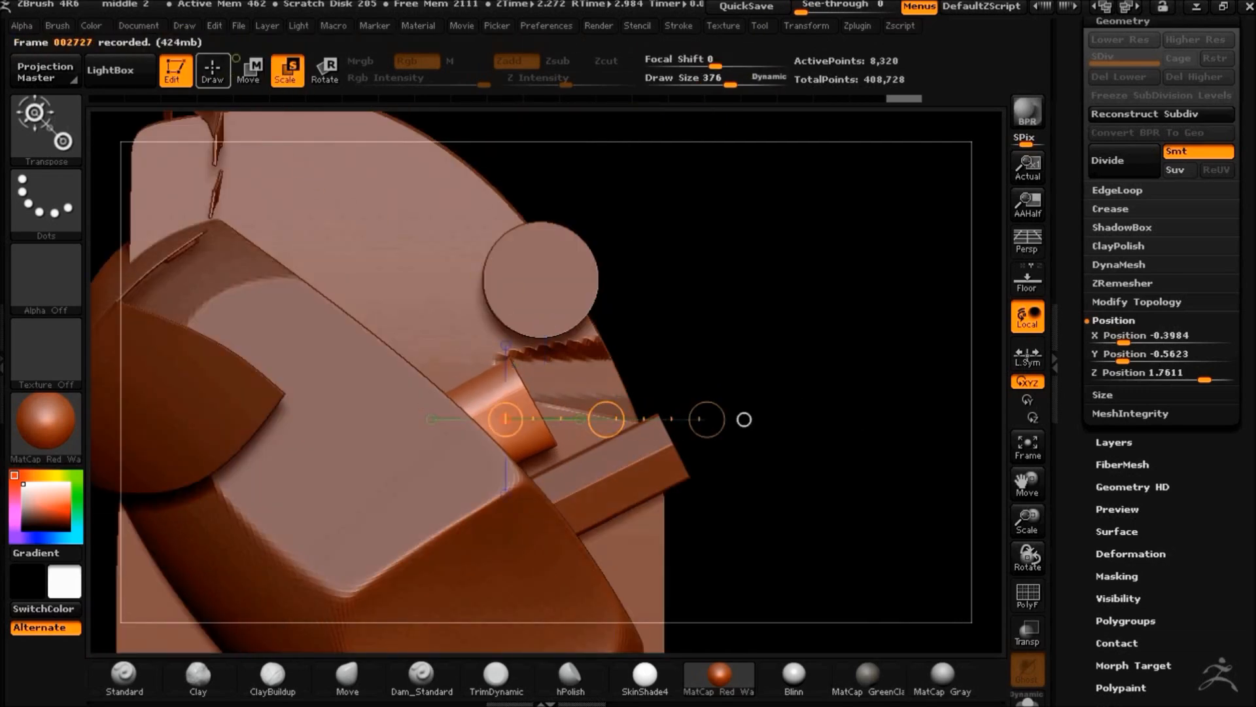
left_click_drag(890, 281, 592, 249)
Mirror and weld the teardrop peg across to the opposite side, and adjust the sideways spacing of the pair
left_click(1119, 305)
left_click(1128, 449)
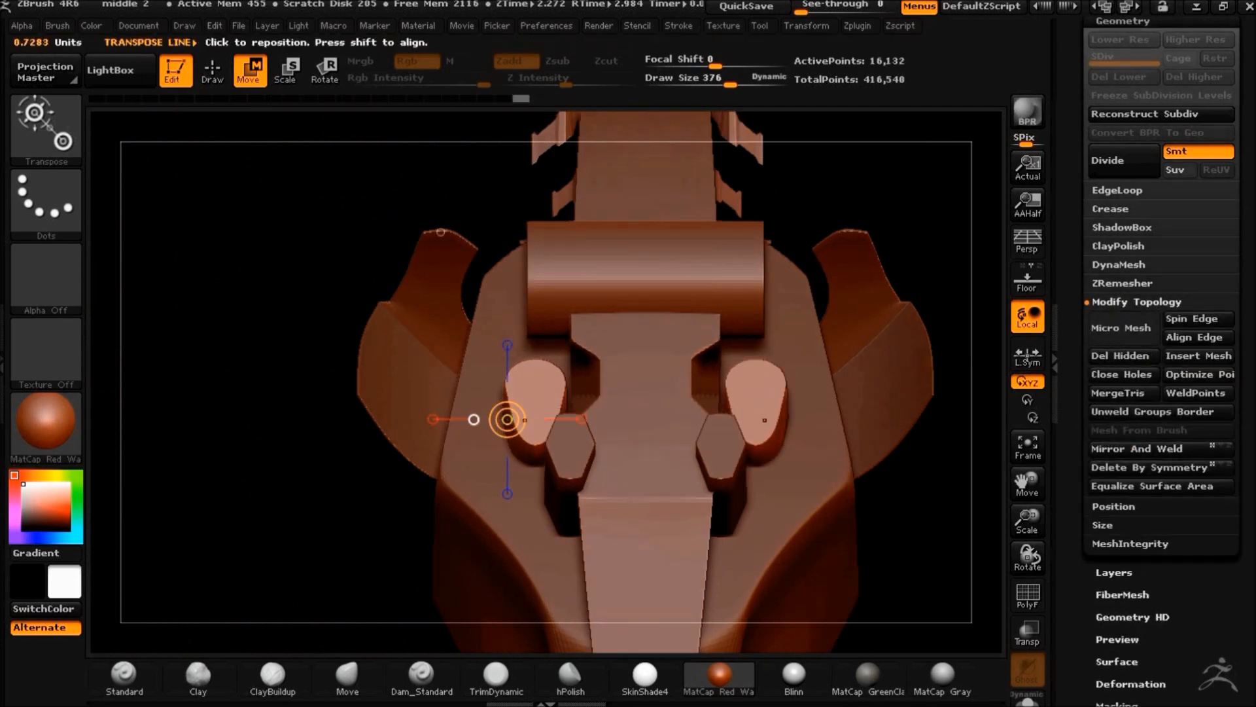
left_click_drag(531, 394, 378, 394, "shift")
left_click_drag(454, 394, 460, 394)
Rotate the mirrored teardrop pegs so their wide tops flare outward, and move them diagonally down and back into the hip plates
mouse_move(265, 520)
left_mouse_down()
mouse_move(278, 505)
mouse_move(325, 105)
left_mouse_up()
left_click_drag(551, 433, 551, 616, "shift")
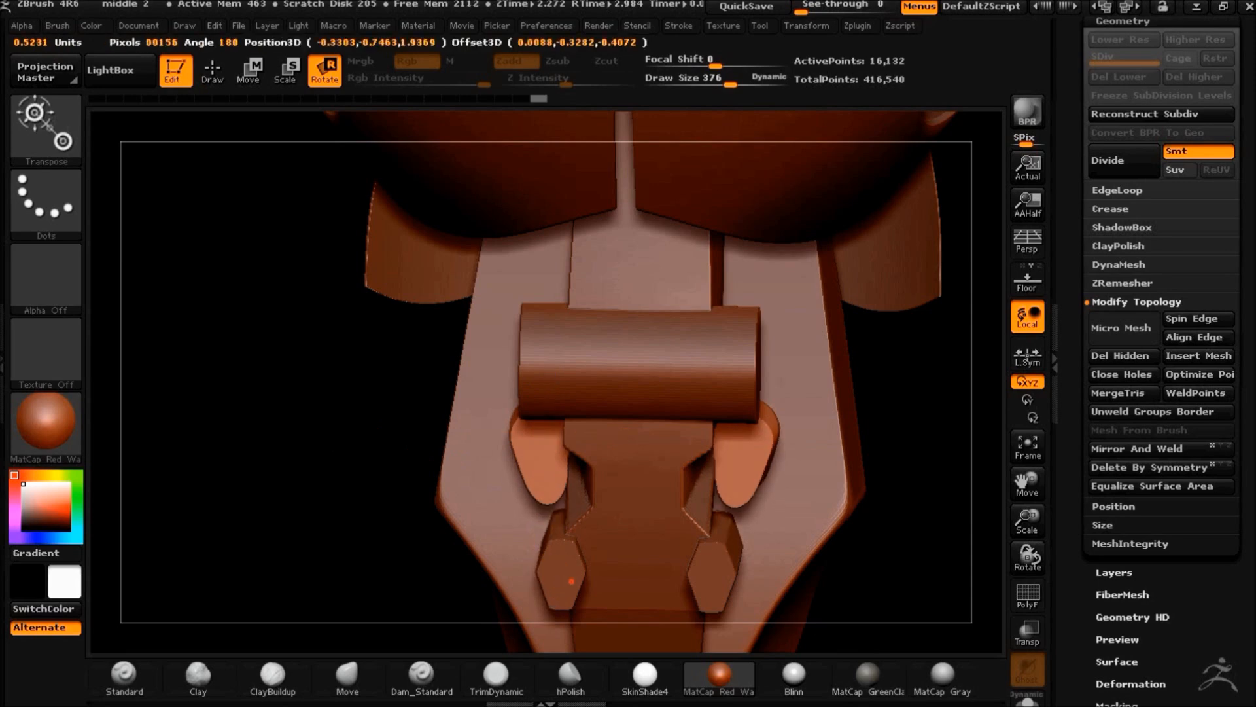
mouse_move(357, 468)
left_mouse_down()
mouse_move(325, 499)
mouse_move(201, 558)
mouse_move(320, 533)
left_mouse_up()
key("w")
left_click_drag(473, 476, 385, 564, "shift")
left_click_drag(441, 509, 439, 513)
mouse_move(778, 468)
left_mouse_down()
mouse_move(732, 510)
mouse_move(848, 477)
left_mouse_up()
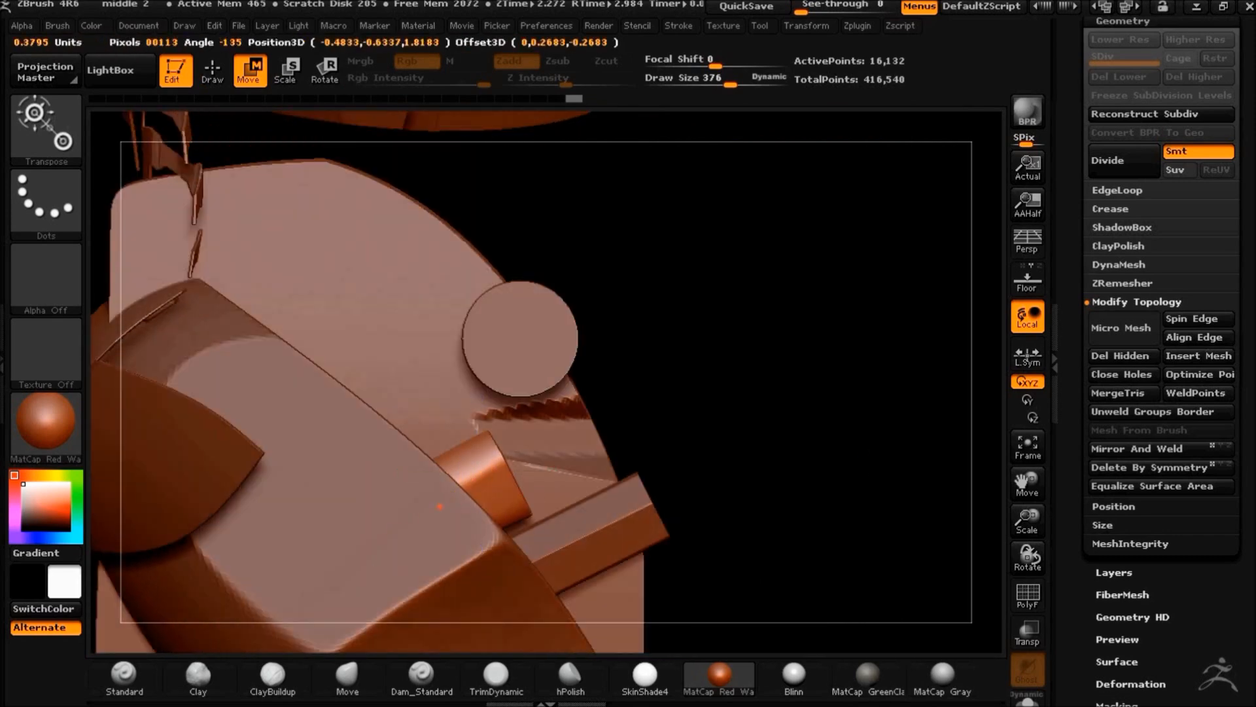
left_click_drag(376, 573, 447, 407)
Select the hip plate subtool PM3D_Sphere3D and trim its outer silhouette with clip cuts, starting from the front view
left_click_drag(1245, 98, 1245, 588)
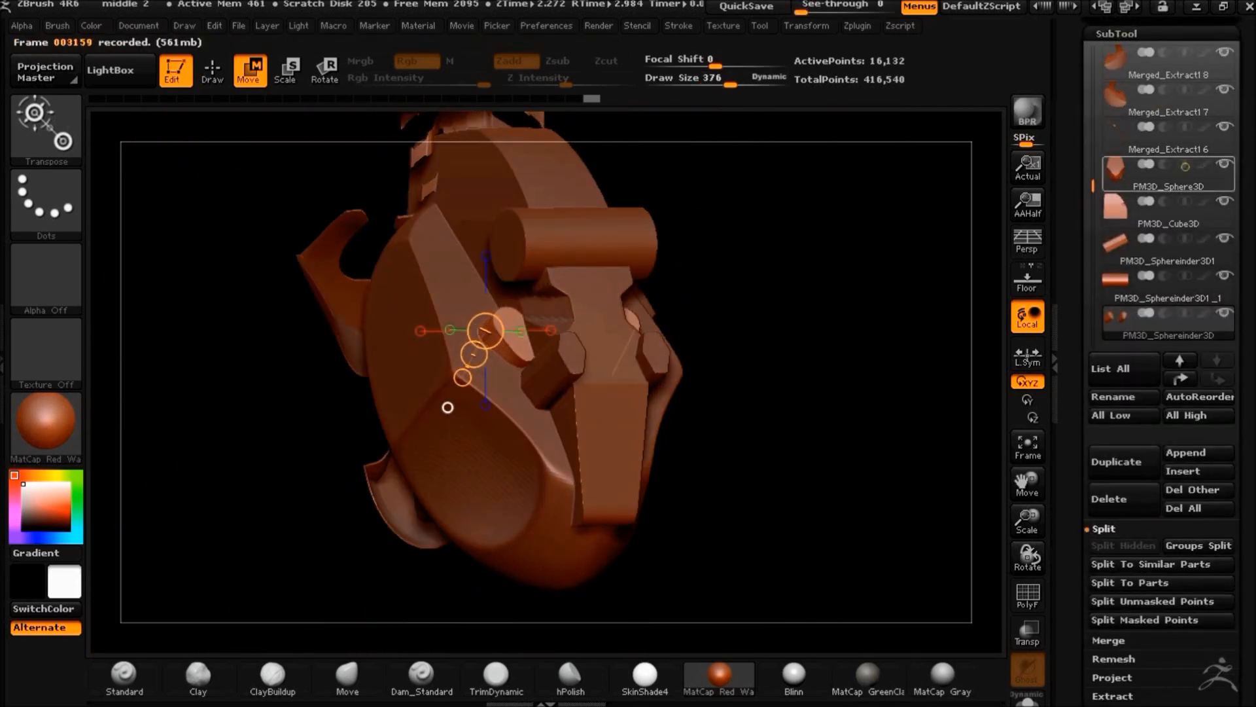
left_click(1168, 138)
left_click_drag(802, 432, 739, 433, "shift")
left_click_drag(809, 8, 798, 8)
left_click(46, 125, "ctrl+shift")
left_click(86, 219, "ctrl+shift")
left_click_drag(285, 283, 488, 655, "ctrl+shift")
left_click_drag(386, 469, 554, 411, "ctrl+shift")
mouse_move(775, 583)
left_mouse_down()
mouse_move(718, 556)
mouse_move(751, 575)
mouse_move(787, 454)
left_mouse_up()
mouse_move(758, 348)
left_mouse_down("ctrl+shift")
mouse_move(807, 435)
mouse_move(681, 530)
left_mouse_up("ctrl+shift")
left_click_drag(649, 577, 650, 576, "ctrl+shift")
mouse_move(772, 556)
left_mouse_down()
mouse_move(720, 541)
mouse_move(677, 550)
mouse_move(679, 563)
left_mouse_up()
Smooth the side surface of the hip plate around the clipped area
key("q")
key("shift")
left_click_drag(842, 416, 872, 424)
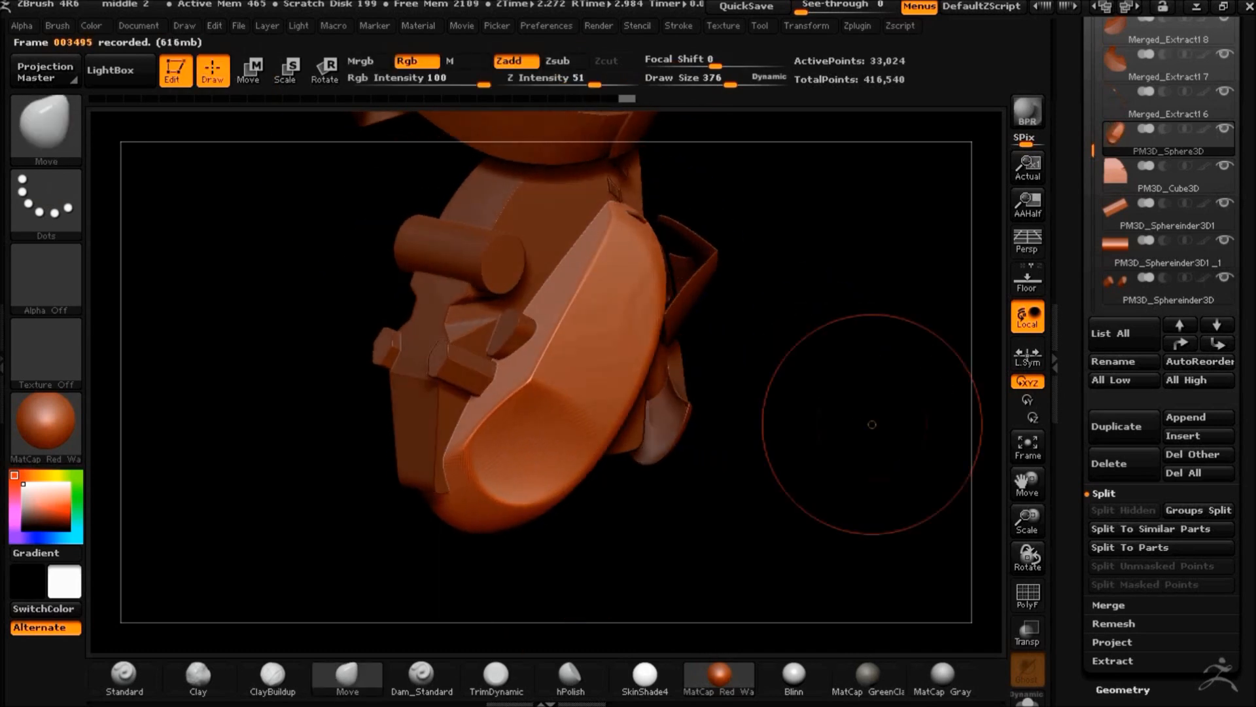
left_click_drag(580, 367, 575, 393, "shift")
left_click_drag(626, 504, 798, 516)
mouse_move(684, 500)
left_mouse_down()
mouse_move(673, 497)
mouse_move(661, 552)
mouse_move(671, 568)
mouse_move(701, 521)
mouse_move(720, 527)
mouse_move(711, 598)
left_mouse_up()
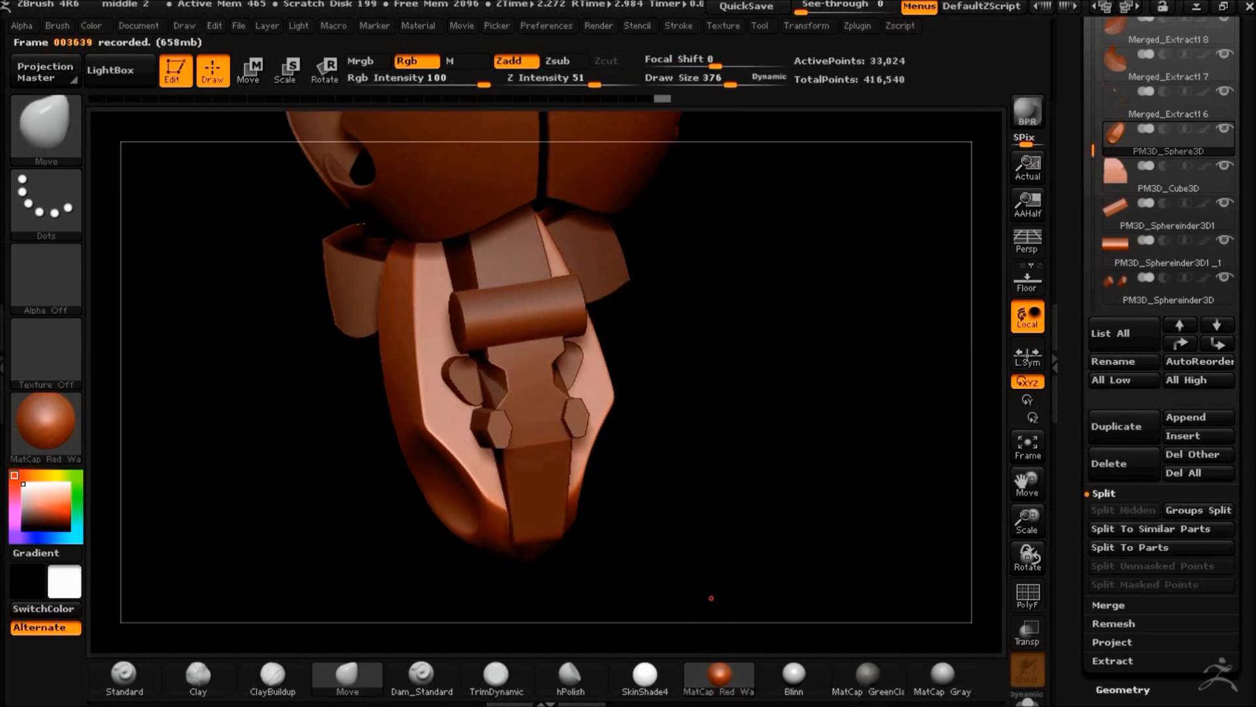
Trim the lower outer edges of the hip plates along a curved line with ClipCurve cuts
key("ctrl+shift")
left_click(33, 118, "ctrl+shift")
left_click(196, 205, "ctrl+shift")
left_click_drag(636, 369, 586, 452, "ctrl+shift")
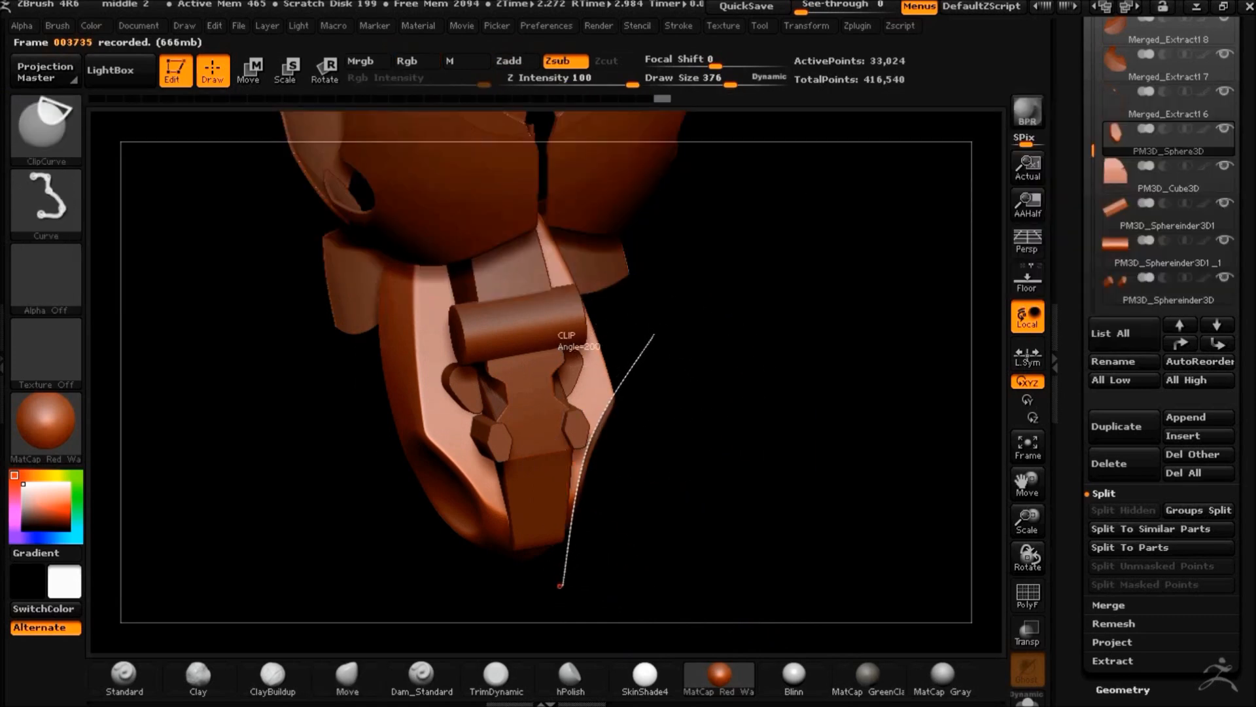
mouse_move(557, 596)
left_mouse_down()
mouse_move(700, 508)
mouse_move(667, 505)
mouse_move(645, 532)
mouse_move(726, 524)
left_mouse_up()
left_click_drag(610, 375, 596, 411, "ctrl+shift")
mouse_move(571, 603)
left_mouse_down("ctrl+shift")
mouse_move(682, 541)
mouse_move(673, 435)
mouse_move(799, 519)
mouse_move(751, 520)
mouse_move(814, 521)
mouse_move(774, 535)
mouse_move(826, 539)
left_mouse_up("ctrl+shift")
left_click_drag(832, 147, 771, 499)
left_click(301, 26)
left_click_drag(720, 301, 994, 497)
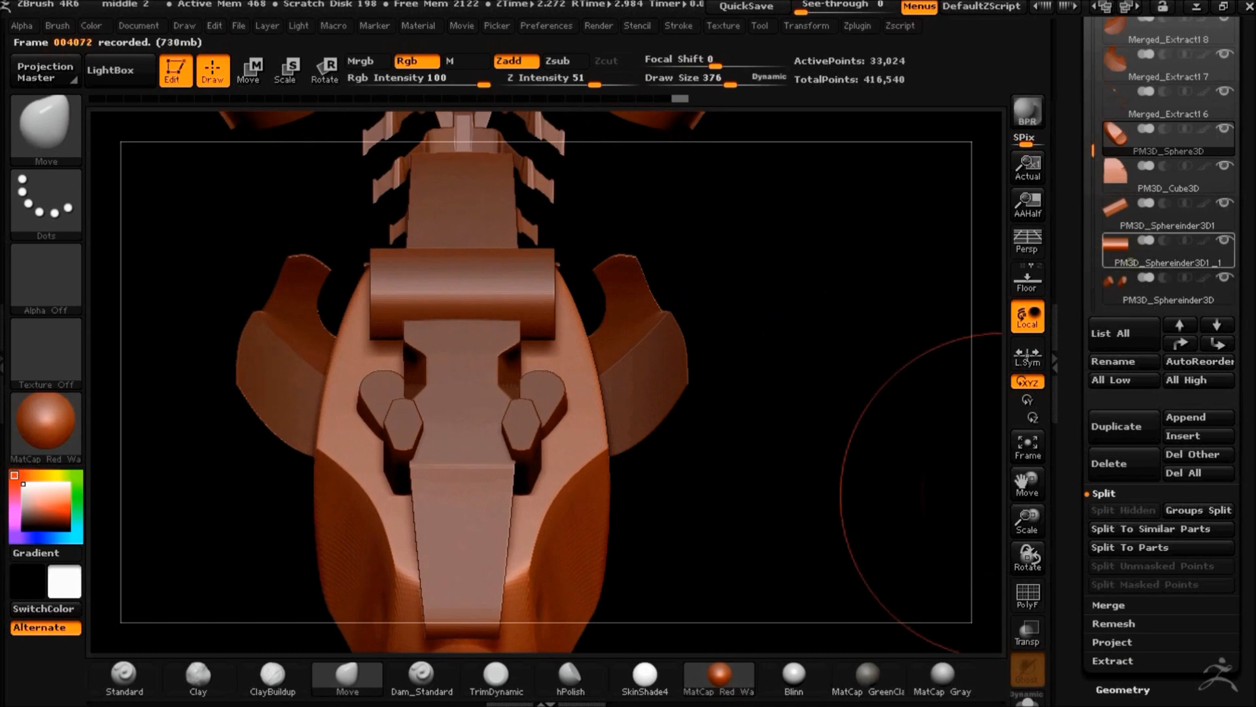
Select the horizontal cylinder subtool PM3D_Sphereinder3D1_1 and duplicate it
scroll(1151, 249, "down", 1)
left_click(1152, 222)
left_click(1116, 425)
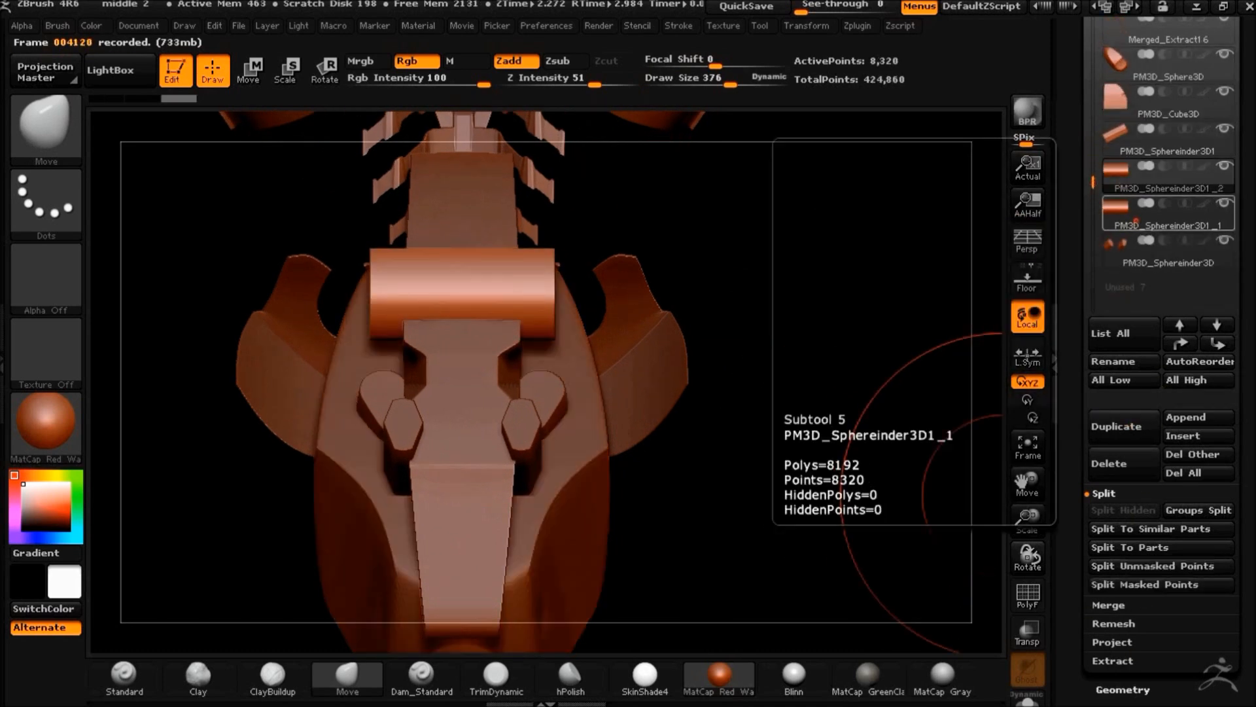
Rotate the duplicated cylinder upright, perpendicular to the original, and ghost the surrounding subtools
key("space")
key("r")
left_click_drag(566, 399, 567, 491)
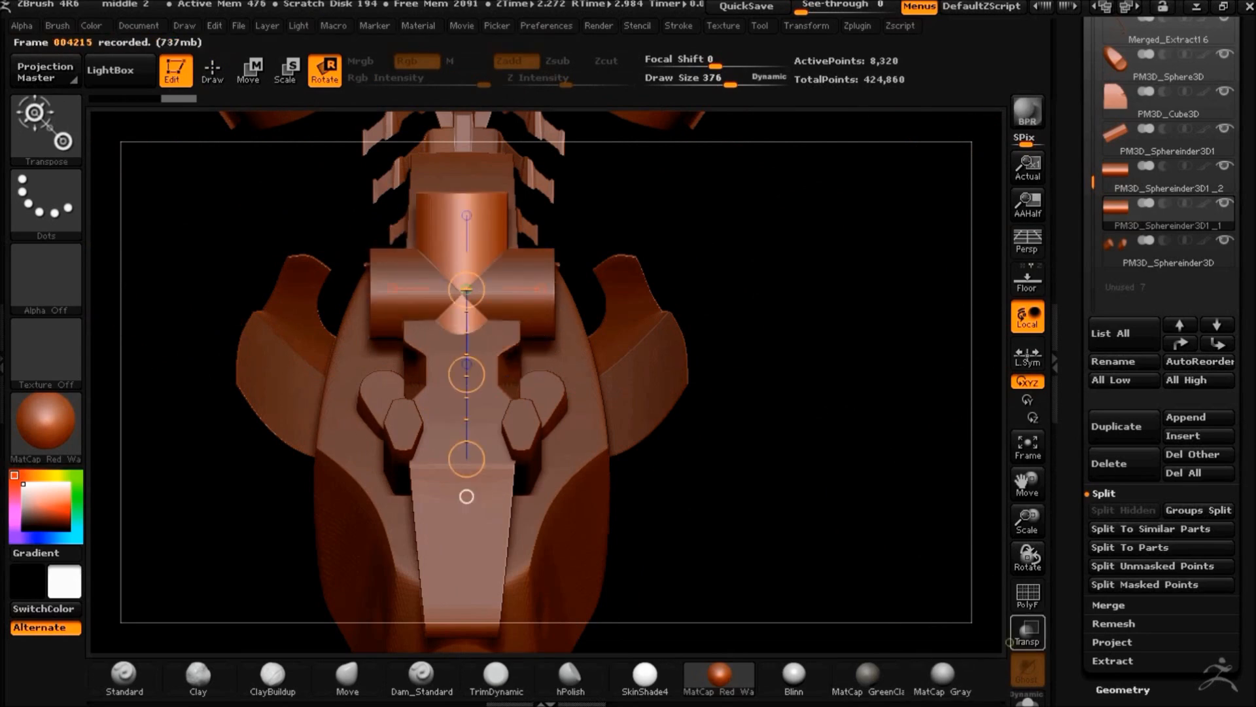
left_click_drag(466, 374, 824, 478)
left_click(212, 70)
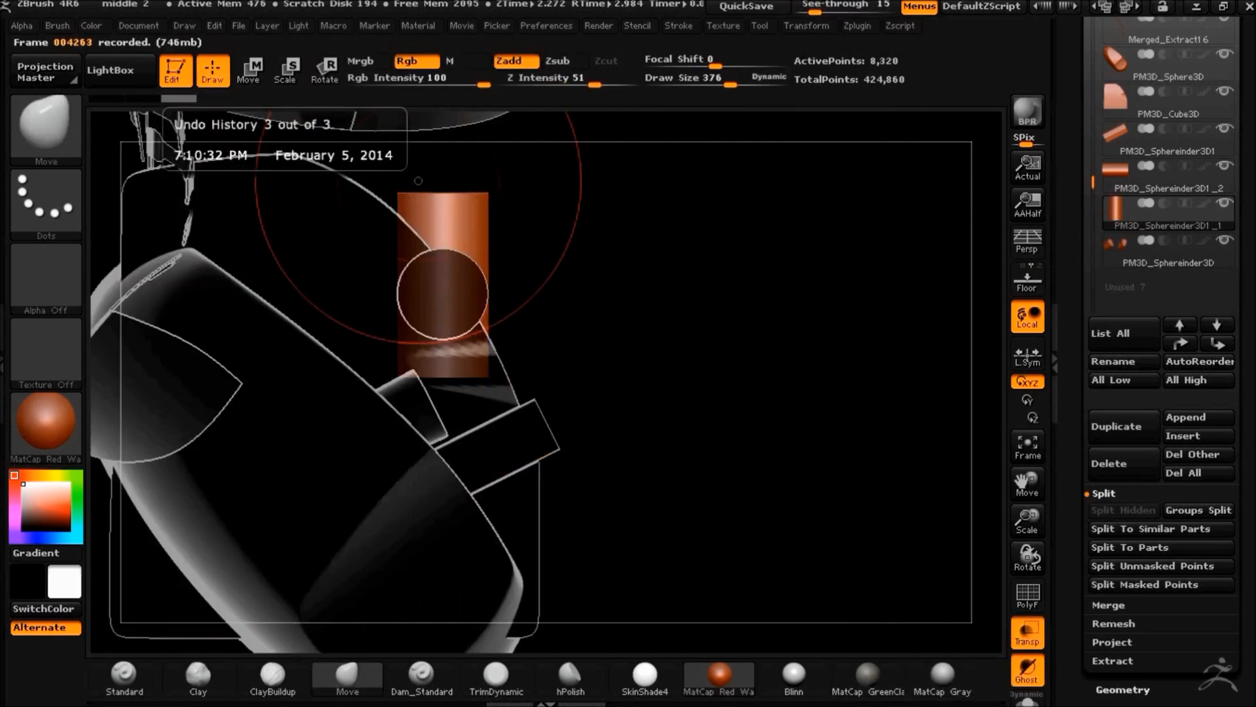
Turn the upright cylinder to point forward, shrink it and place it beside the central block
key("r")
left_click_drag(489, 289, 489, 458)
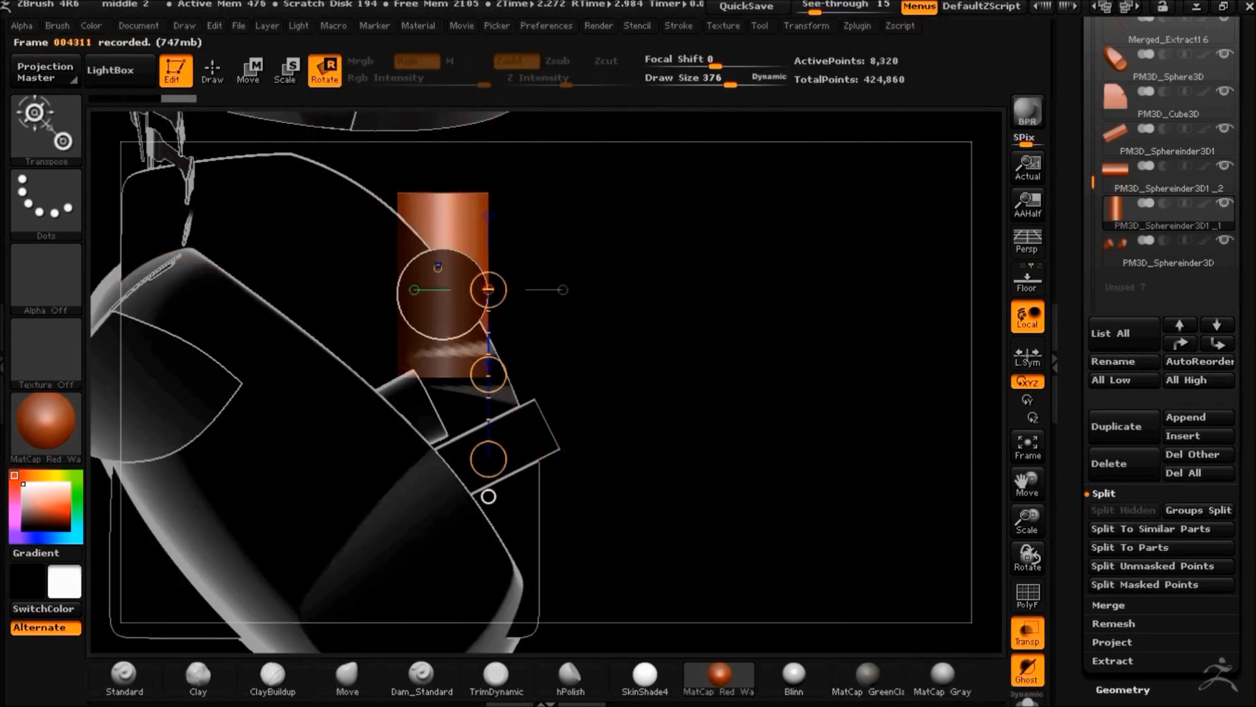
left_click_drag(647, 295, 674, 354)
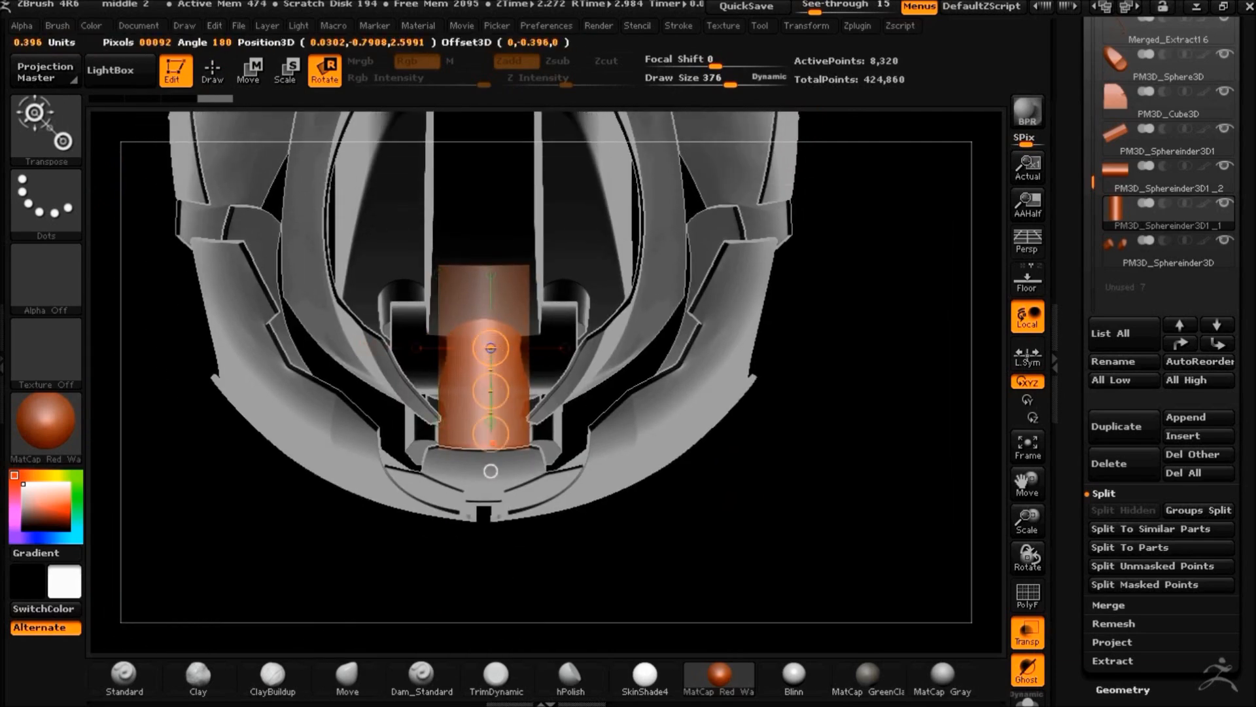
left_click_drag(491, 471, 365, 463)
left_click_drag(353, 588, 349, 140)
key("s")
left_click_drag(499, 332, 509, 373)
left_click_drag(720, 451, 667, 399)
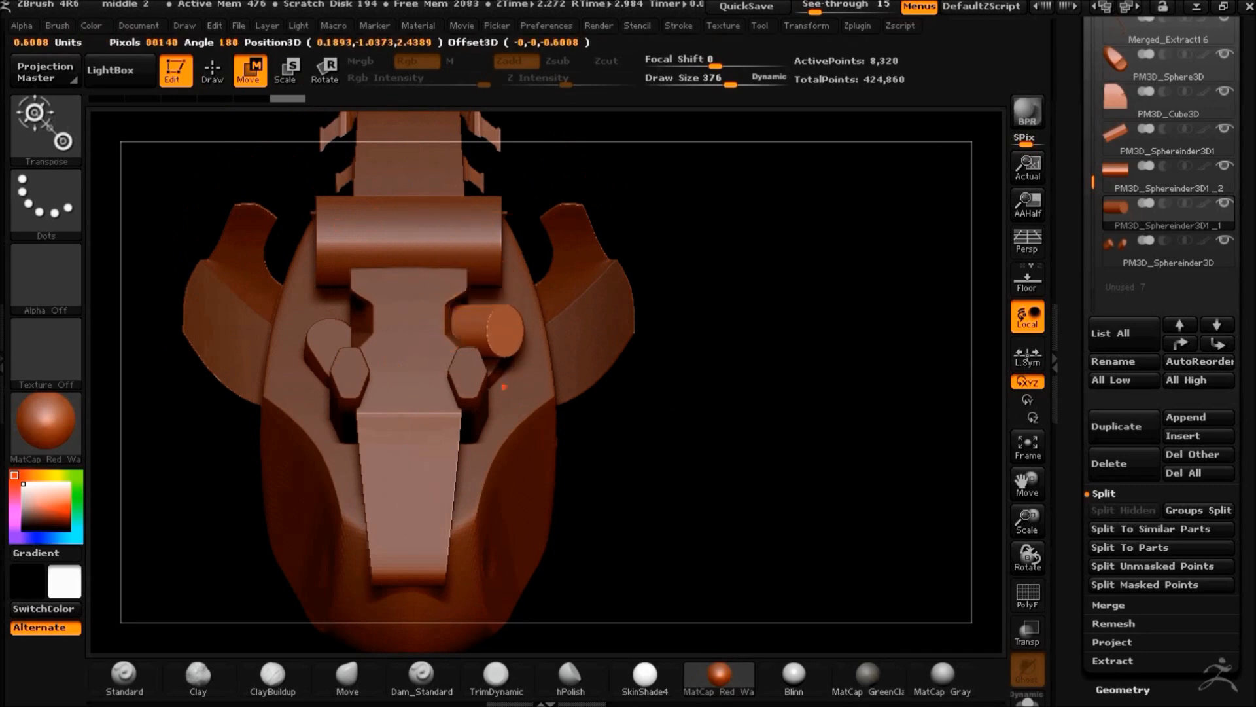
Mirror the small cylinder to the opposite side of the central block with the Mirror deformation
left_click_drag(667, 458, 743, 485)
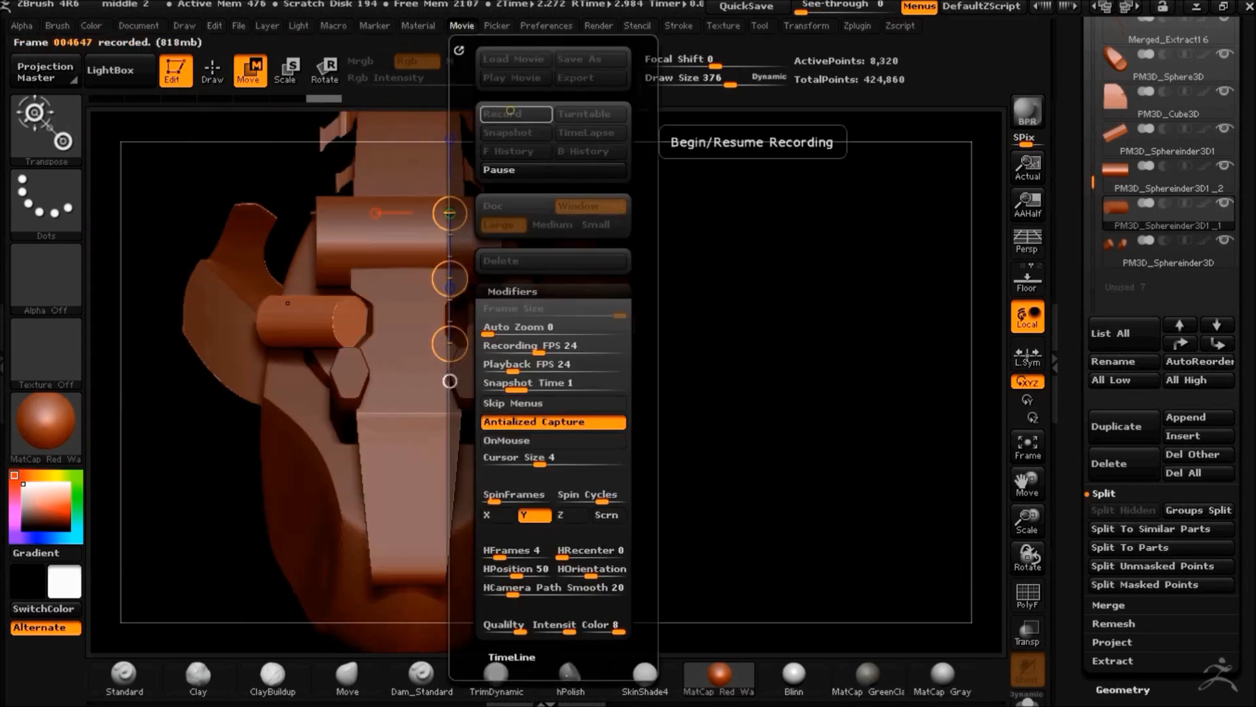
left_click_drag(1144, 494, 1144, 261)
left_click(1135, 432)
left_click(1144, 64)
key("ctrl+z")
left_click(1211, 59)
left_click(1027, 625)
Tilt the small cylinder slightly and move it to the front of the hip plate near the teardrop peg
left_click_drag(766, 454, 1054, 470, "shift")
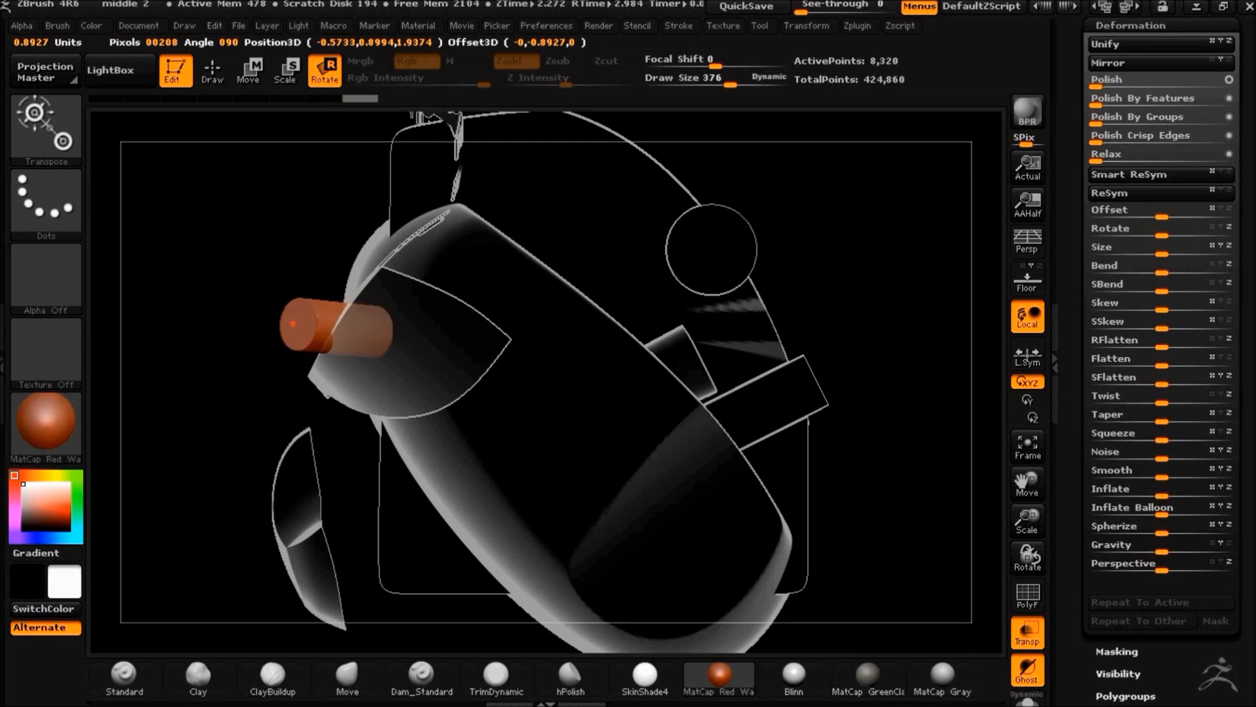
left_click_drag(294, 325, 297, 312)
key("q")
mouse_move(314, 265)
left_mouse_down()
mouse_move(264, 264)
mouse_move(241, 227)
left_mouse_up()
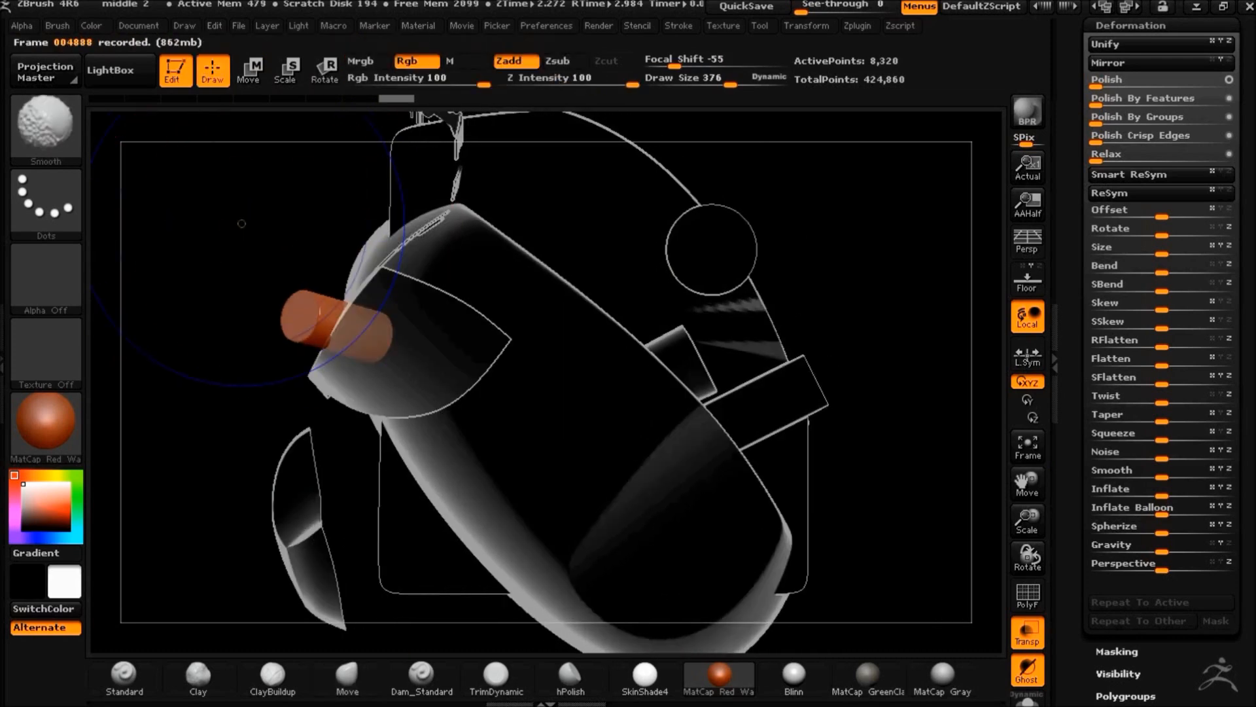
key("w")
left_click_drag(345, 329, 539, 329)
left_click_drag(423, 305, 753, 341)
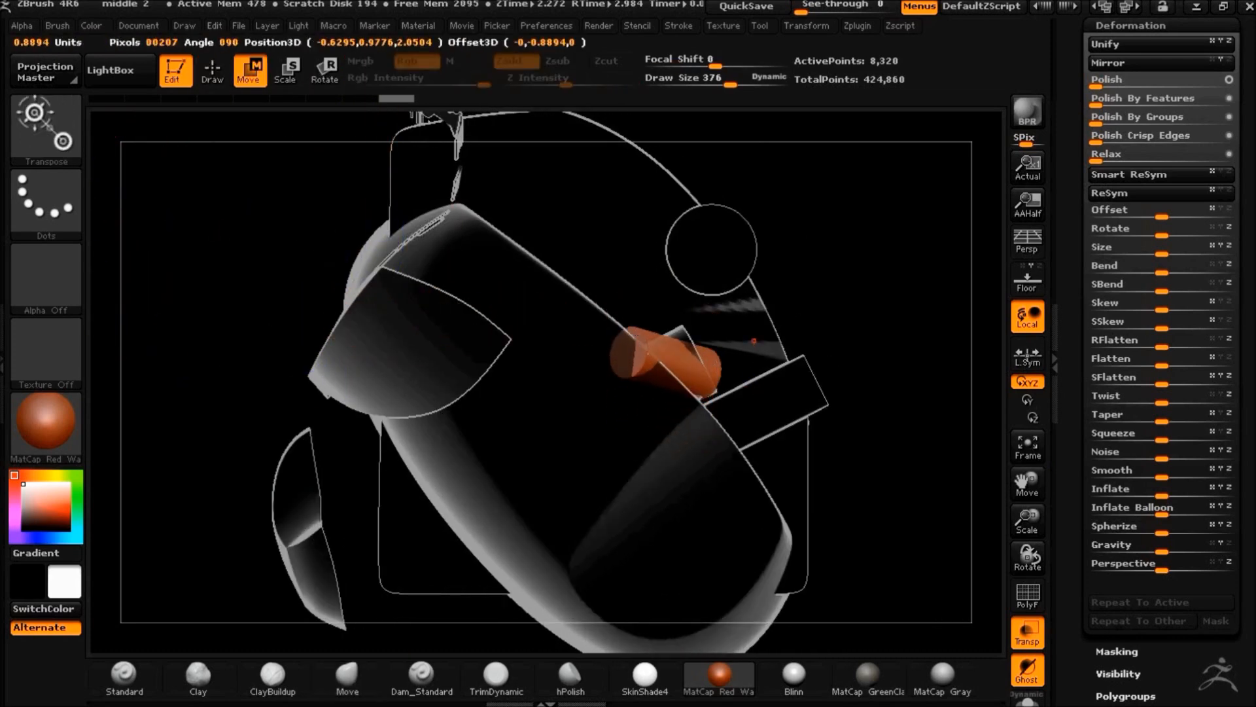
Set See-through to 0 and rotate the small cylinder diagonally toward the six-sided bar
left_click_drag(975, 322, 914, 321, "shift")
left_click_drag(885, 10, 799, 10)
left_click_drag(802, 275, 839, 387)
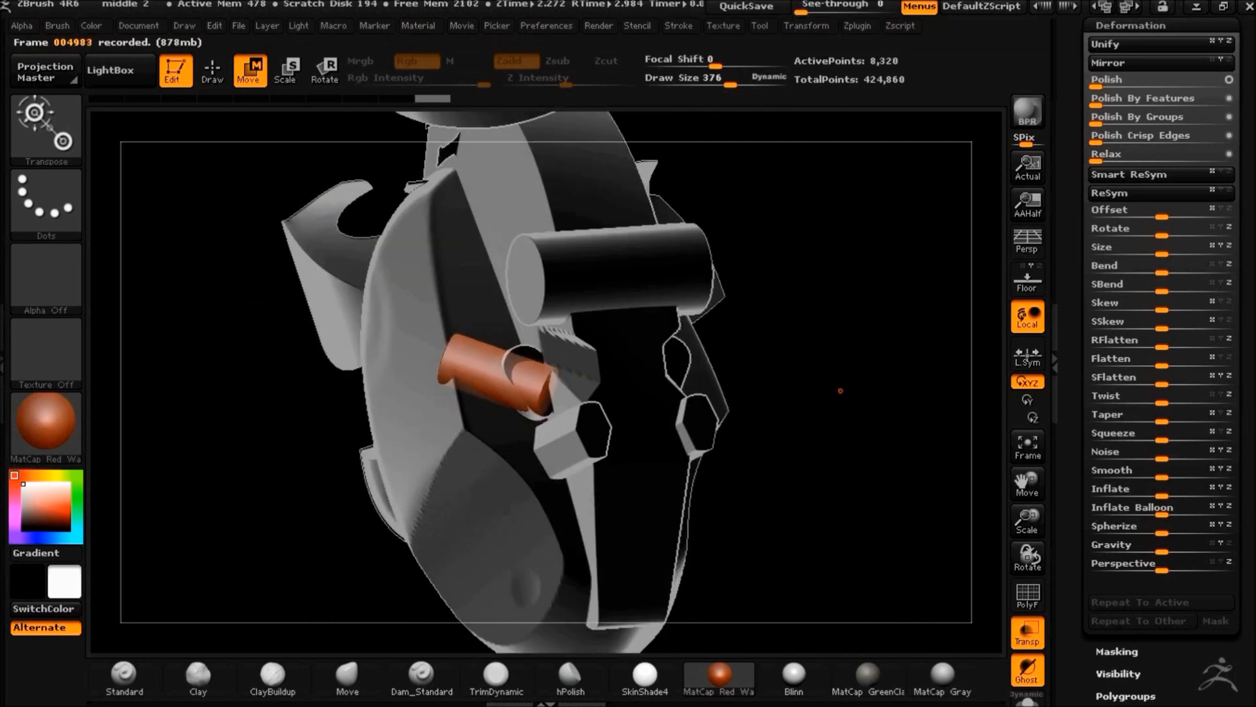
key("r")
left_click_drag(597, 477, 582, 469, "shift")
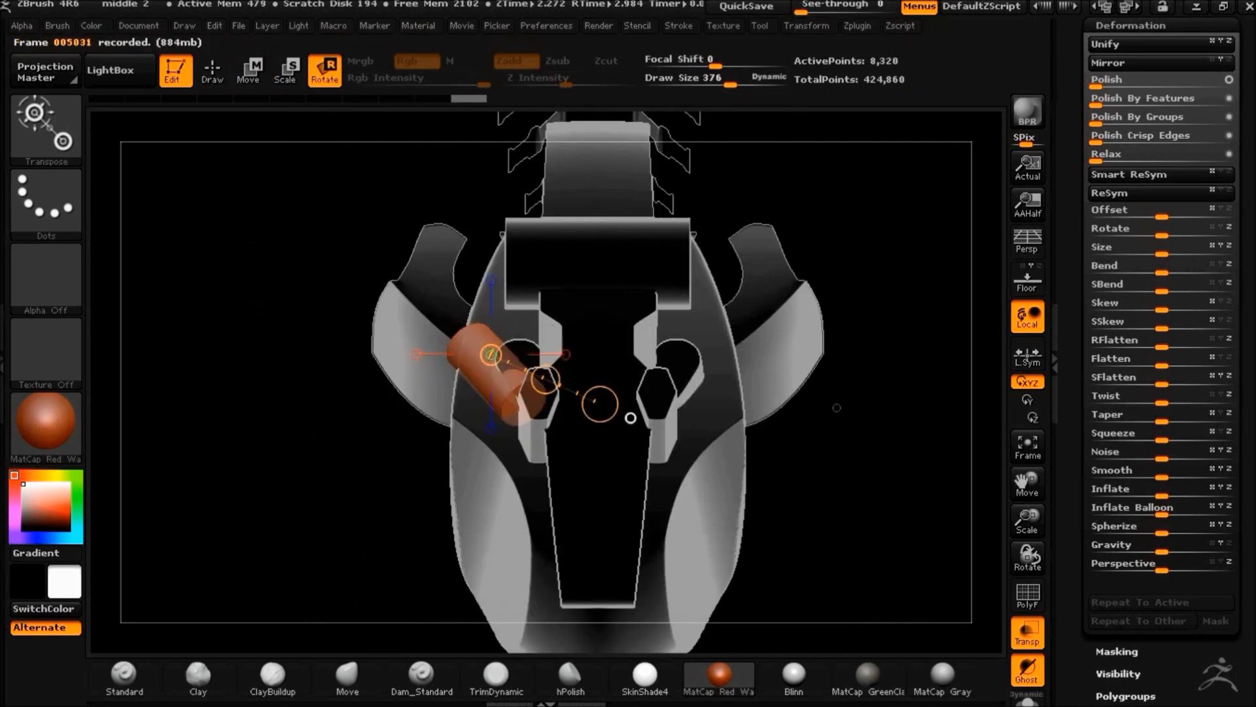
left_click_drag(835, 409, 929, 411, "shift")
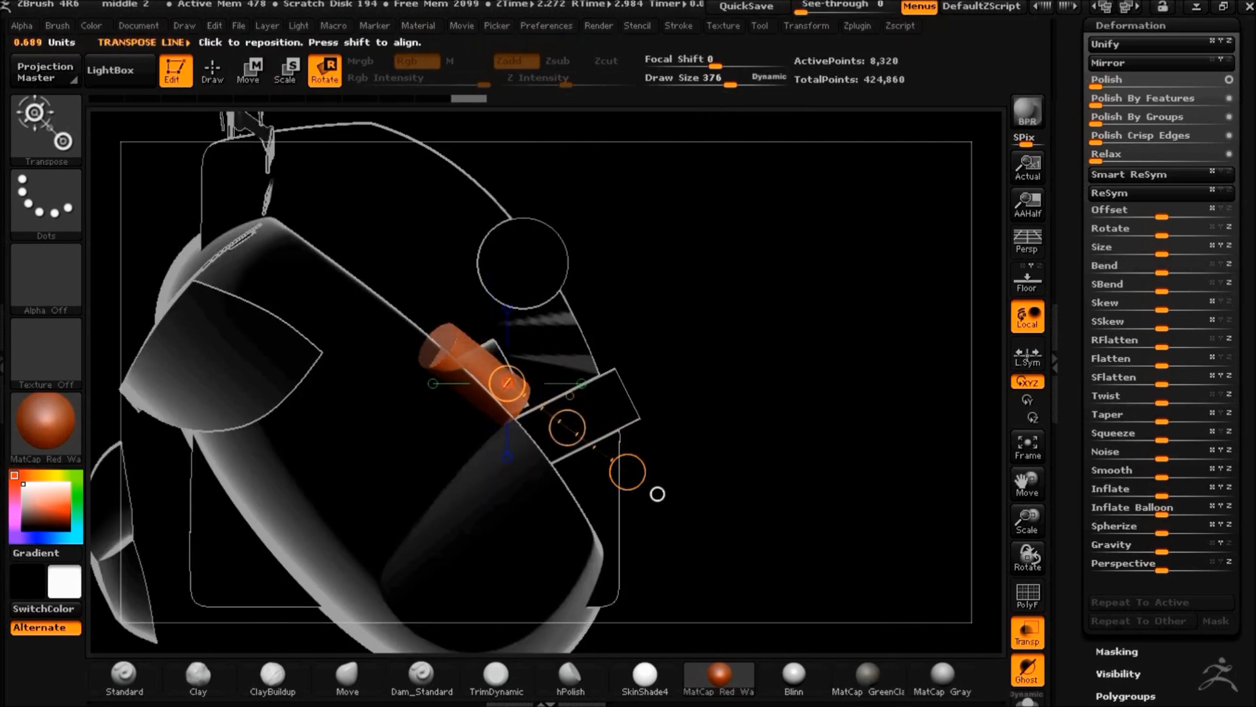
left_click_drag(516, 521, 451, 514, "shift")
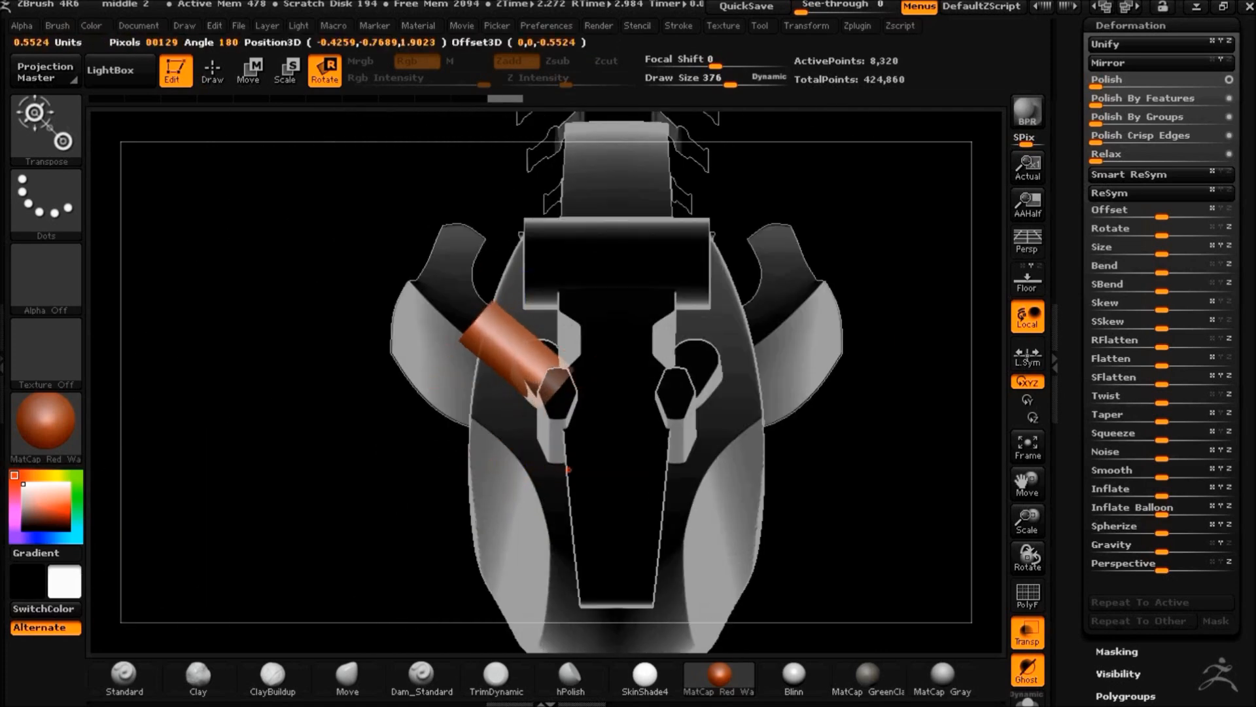
Turn off transparency, slim down the diagonal cylinder and seat it between the hip plate and the six-sided bar
left_click(1027, 632)
left_click_drag(858, 513, 948, 476, "shift")
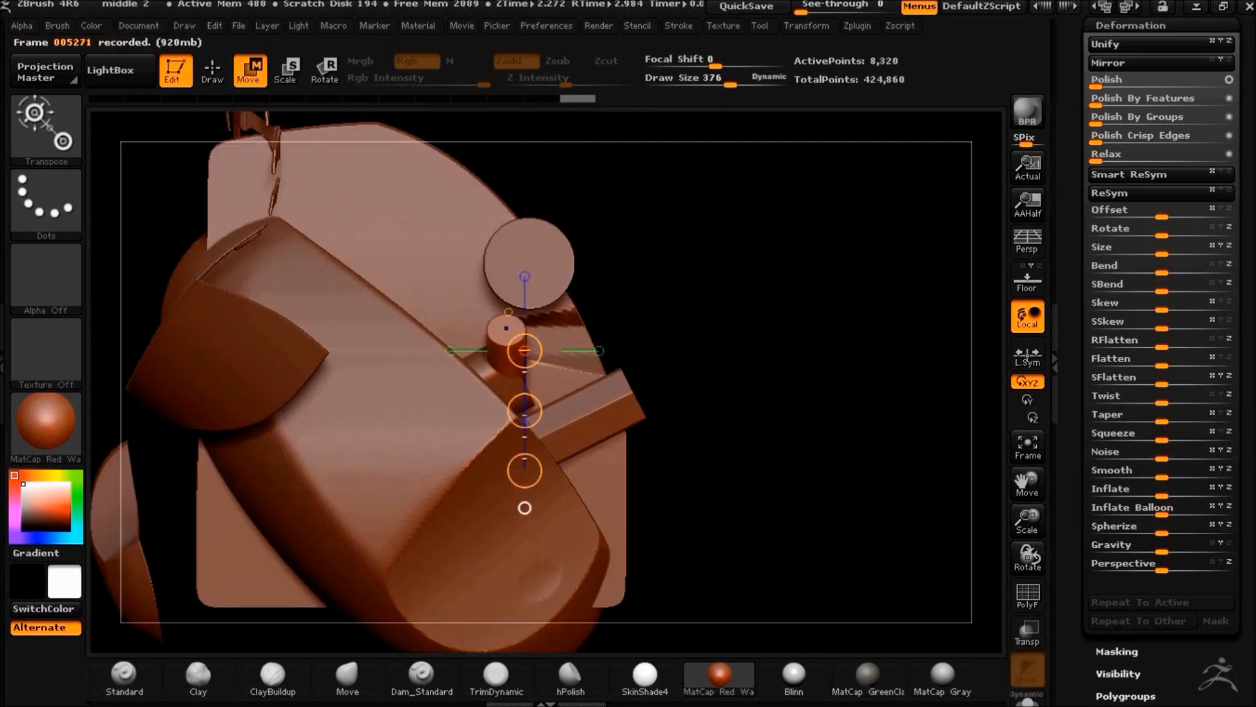
left_click_drag(800, 517, 712, 477, "shift")
Copy the diagonal cylinder to the other side of the pelvis with Mirror And Weld
left_click_drag(1244, 314, 1244, 540)
left_click(1122, 118)
left_click(1137, 399)
left_click(1136, 546)
left_click_drag(942, 484, 853, 400)
Append a cube as a new subtool and select it
left_click(1117, 96)
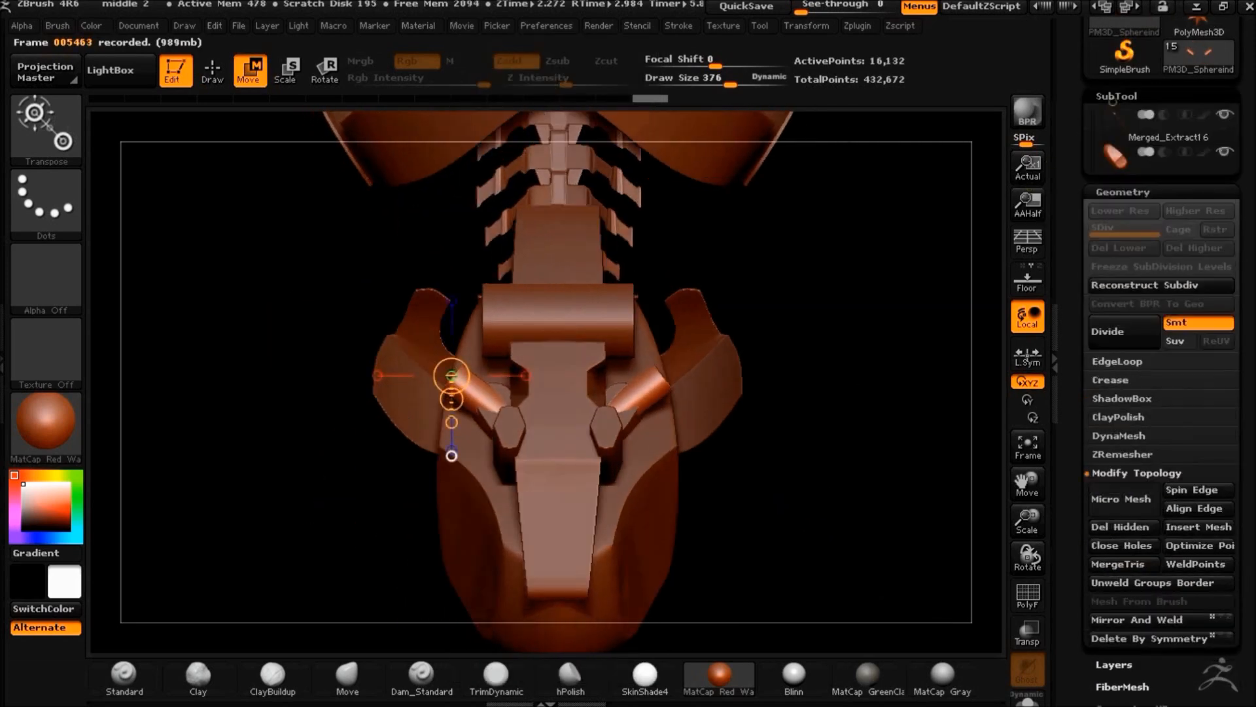
left_click(1189, 417)
left_click(733, 368)
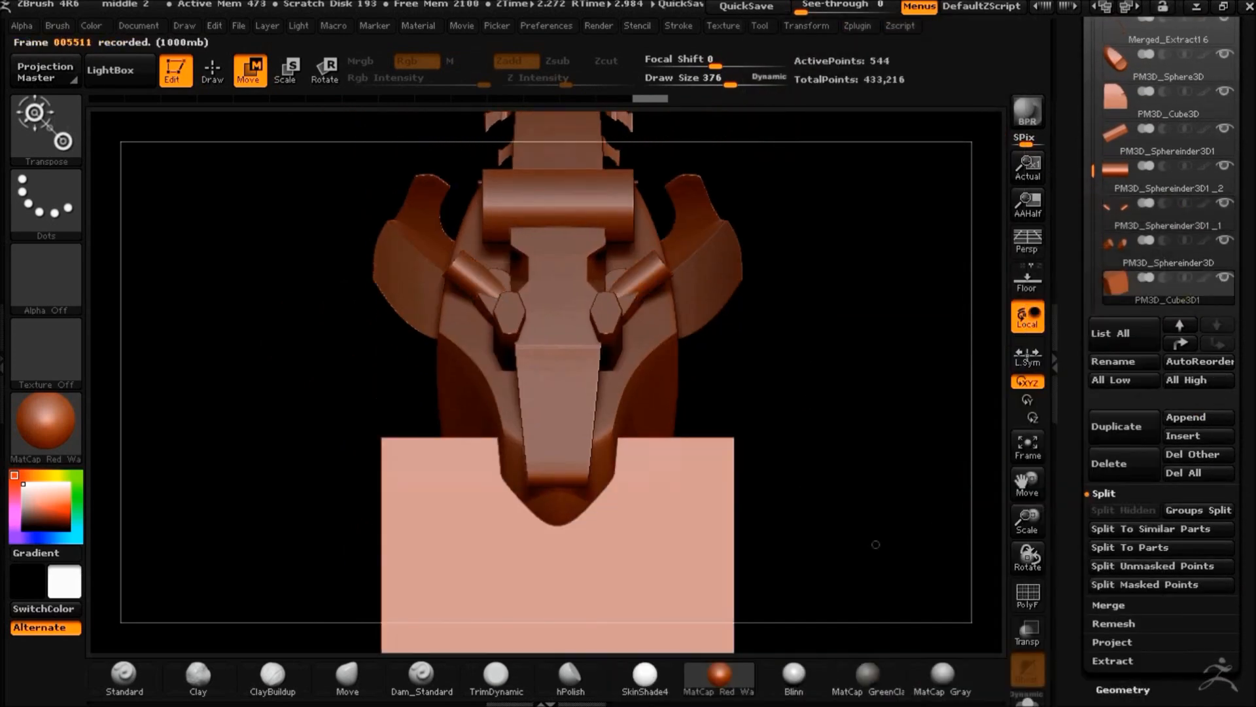
Flatten the appended cube into a thin slab and set its XYZ size to 0.5256
left_click_drag(533, 461, 532, 575)
left_click_drag(532, 575, 533, 477)
left_click_drag(733, 497, 861, 486, "shift")
left_click(1123, 690)
left_click_drag(833, 445, 808, 520, "alt")
left_click(1113, 511)
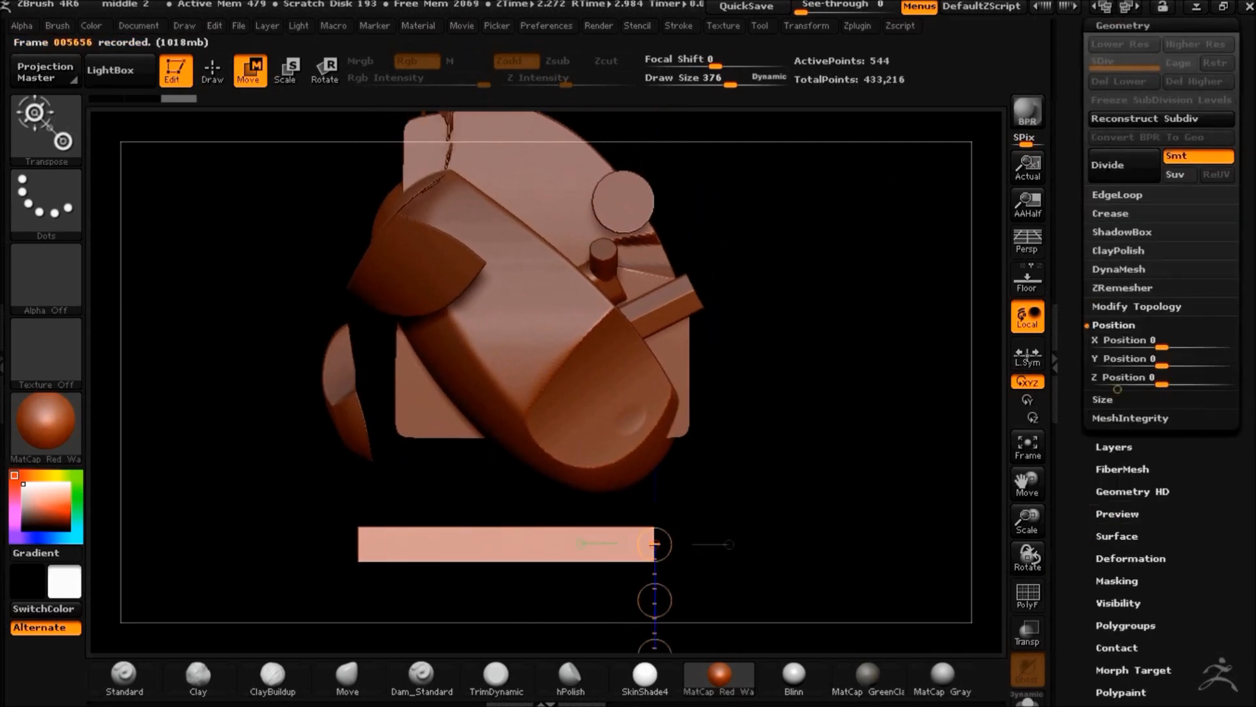
left_click(1107, 399)
left_click_drag(1192, 363, 1173, 362)
left_click(1027, 632)
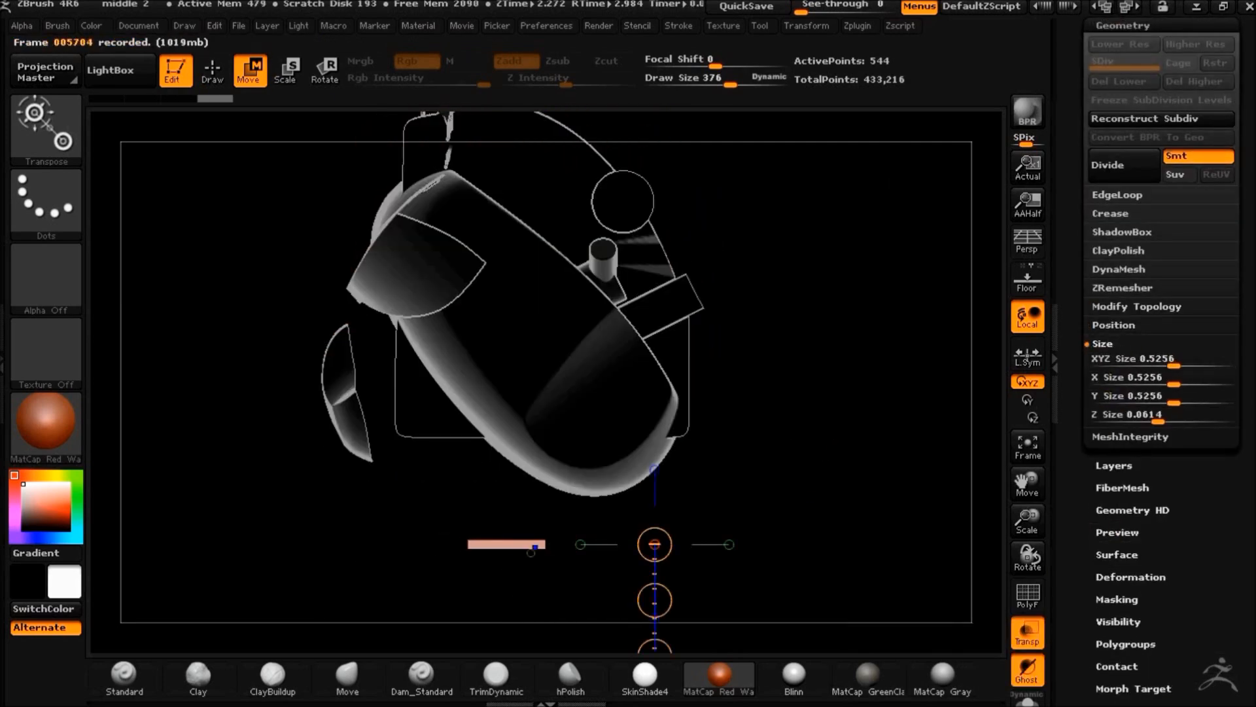
Move the slab up behind the horizontal cylinder, widen it to an X size of 1.1528 and tilt it along the block
left_click_drag(585, 262, 615, 251)
left_click_drag(851, 373, 795, 352)
left_click_drag(800, 8, 844, 7)
left_click_drag(520, 216, 519, 324, "alt")
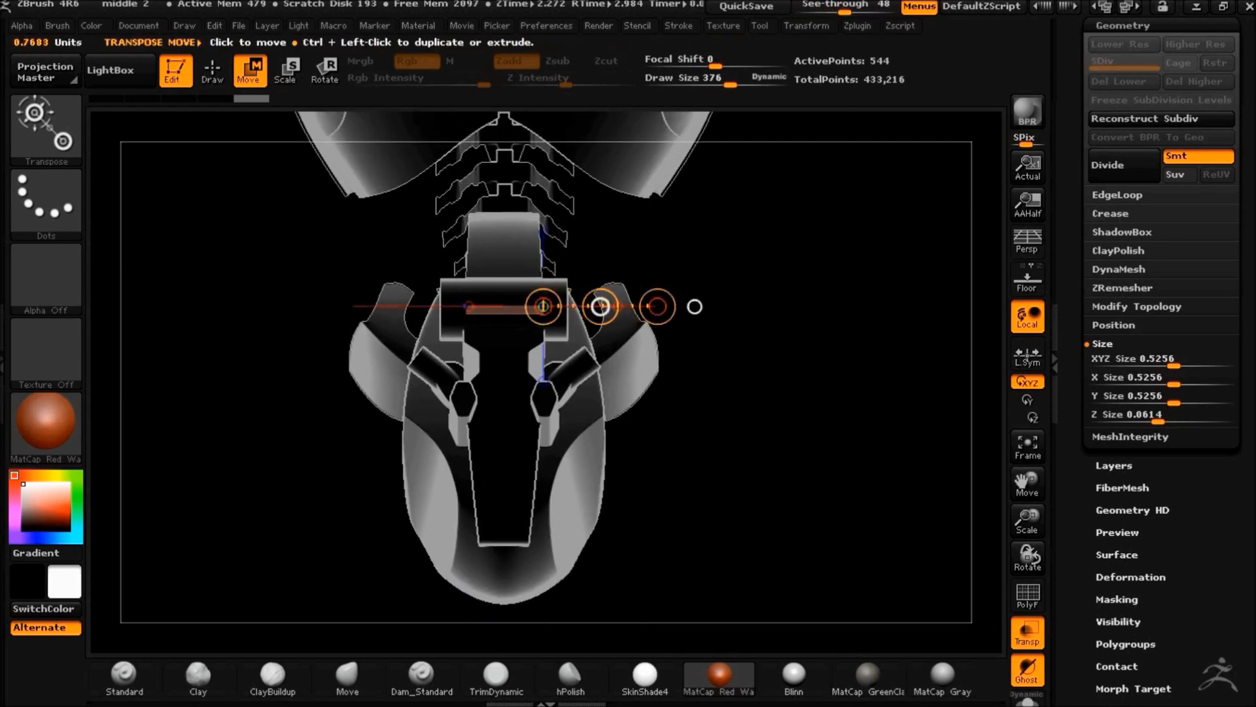
left_click_drag(755, 507, 808, 389)
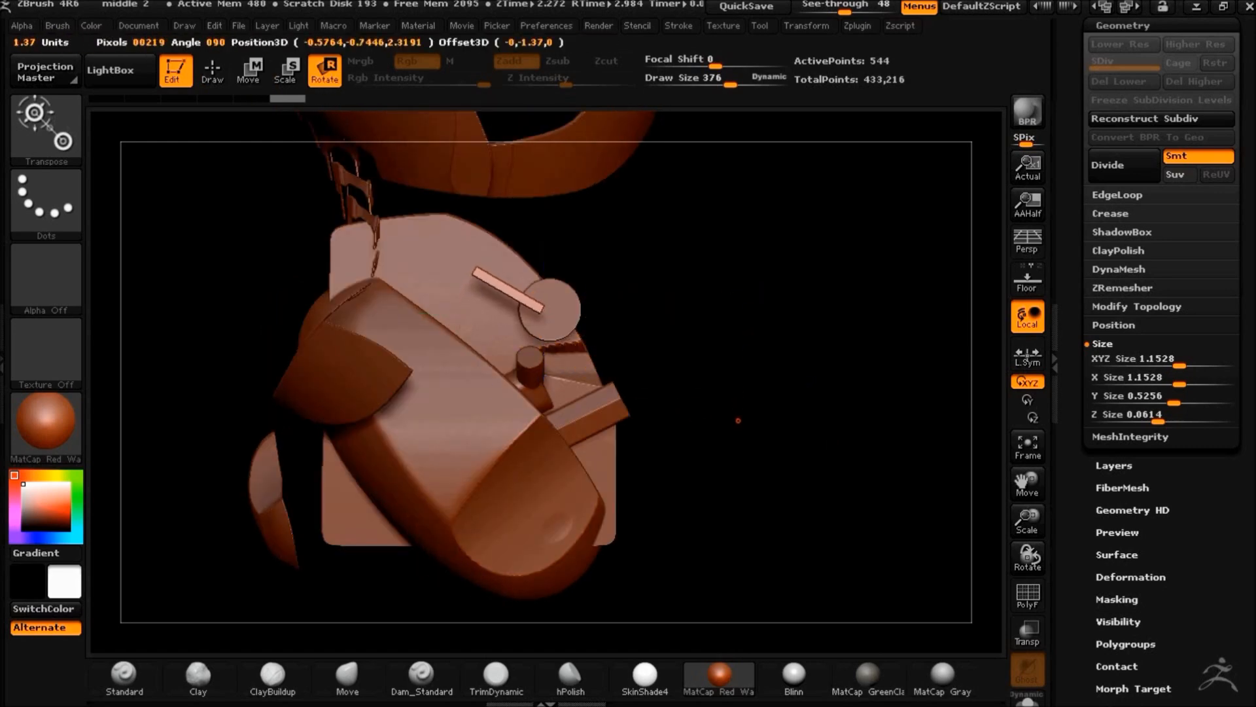
left_click_drag(729, 474, 718, 425)
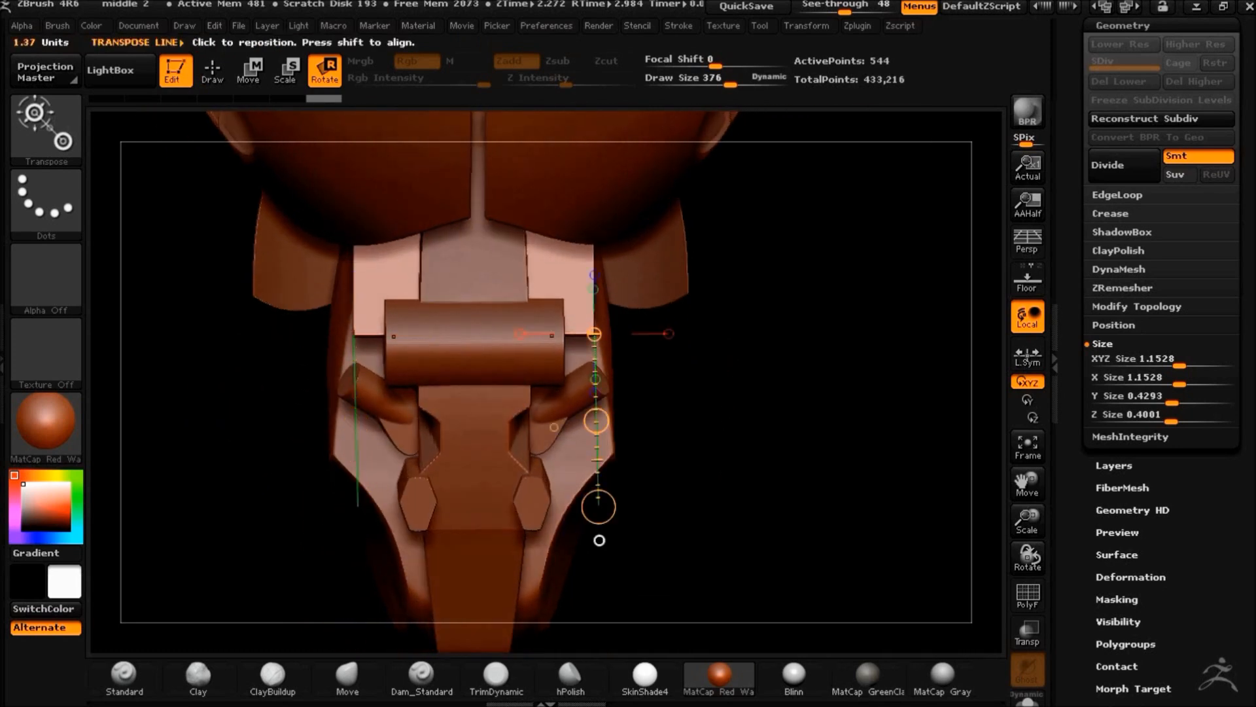
Trim the slab's outer sides into slanted edges with ClipCurve cuts
left_click(213, 71)
left_click(1027, 632)
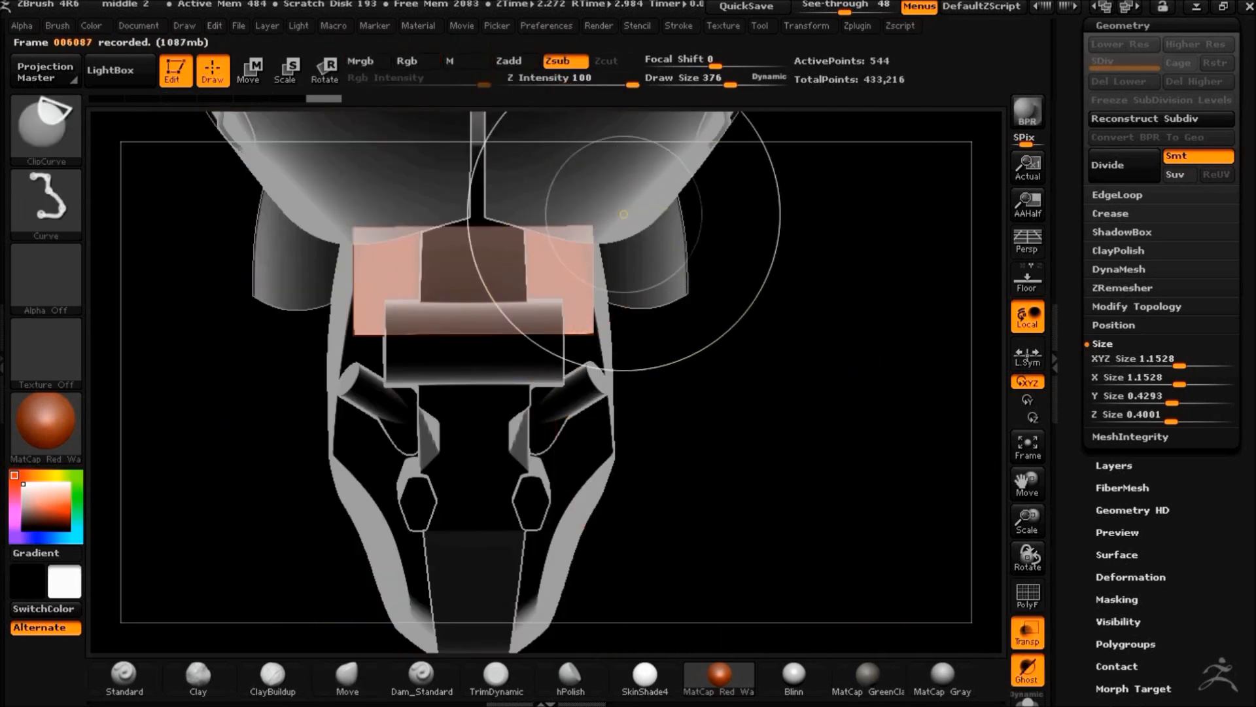
left_click_drag(598, 248, 541, 358, "ctrl+shift")
left_click_drag(838, 494, 815, 481)
left_click_drag(570, 178, 588, 223, "ctrl+shift")
mouse_move(762, 340)
left_mouse_down()
mouse_move(723, 412)
mouse_move(763, 415)
mouse_move(713, 399)
mouse_move(735, 441)
mouse_move(784, 453)
left_mouse_up()
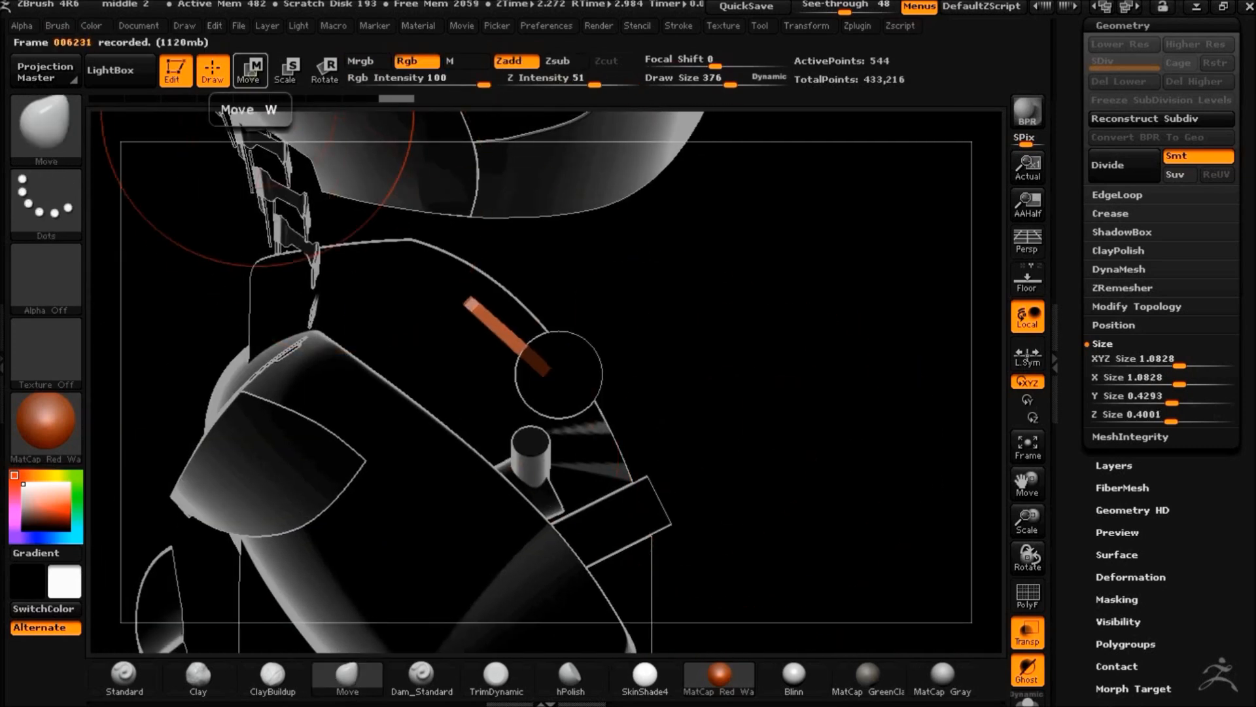
Lengthen the tilted slab and fit it against the horizontal cylinder
left_click(250, 72)
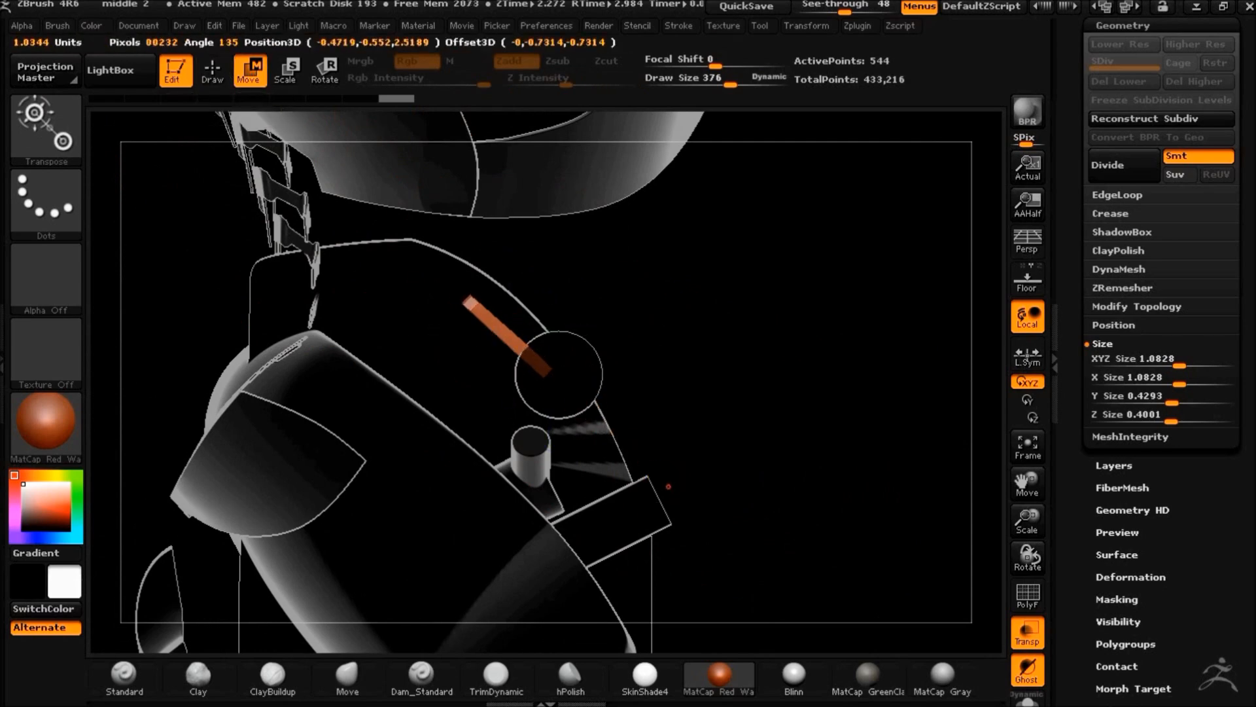
left_click_drag(557, 394, 534, 339)
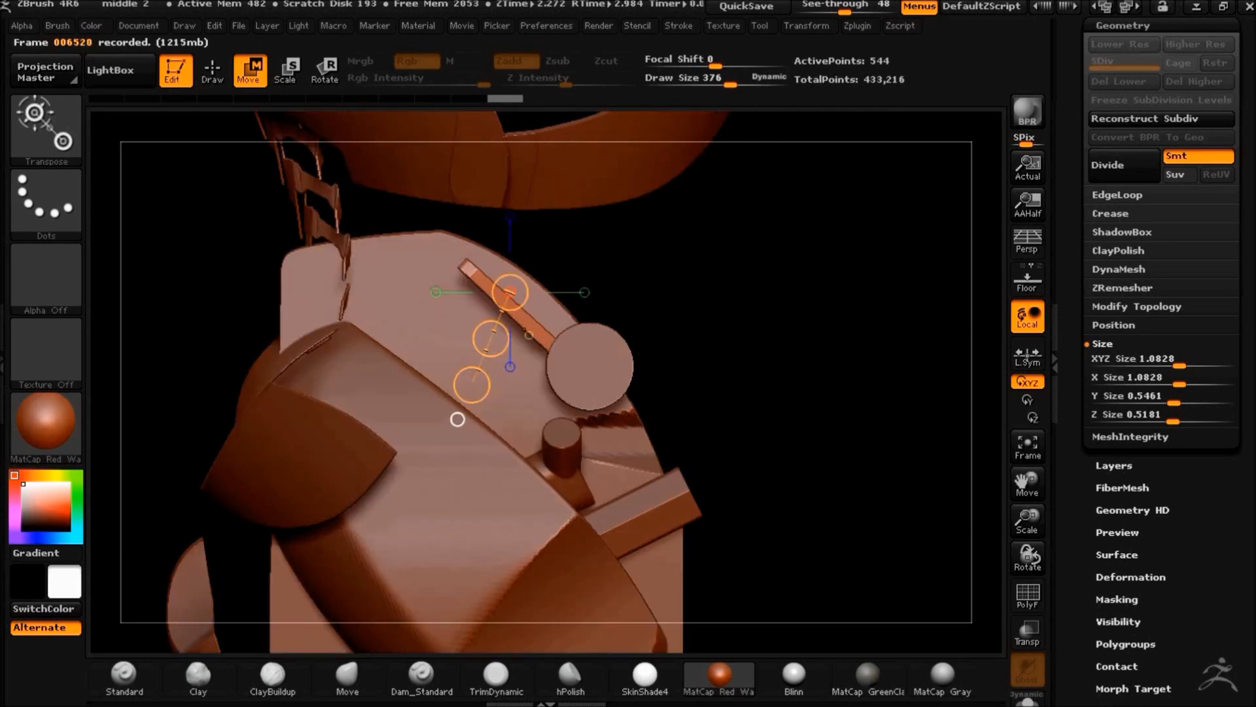
left_click_drag(453, 411, 452, 412)
left_click_drag(733, 314, 916, 321)
left_click(461, 26)
left_click(504, 165)
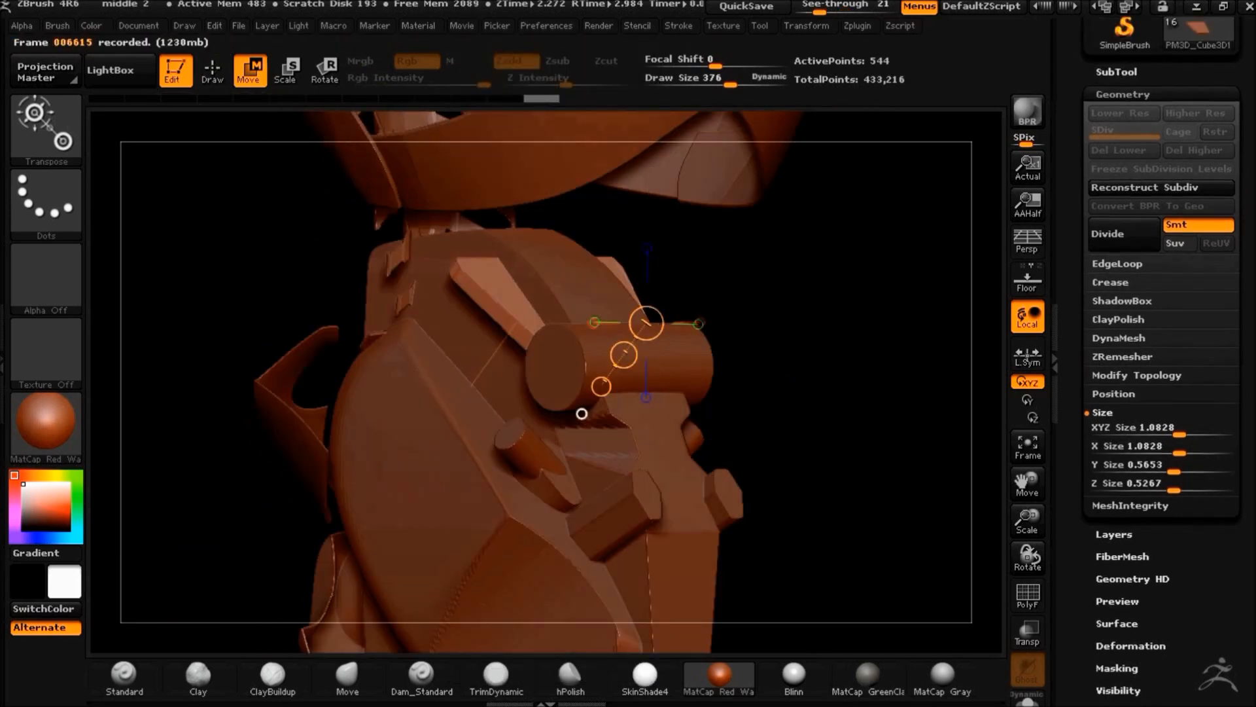
Isolate the central block PM3D_Cube3D and clip angled notches into its upper side edges with ClipCurve
left_click(1126, 99)
mouse_move(801, 425)
left_mouse_down()
mouse_move(830, 378)
mouse_move(846, 407)
left_mouse_up()
key("q")
left_click_drag(869, 366, 893, 449)
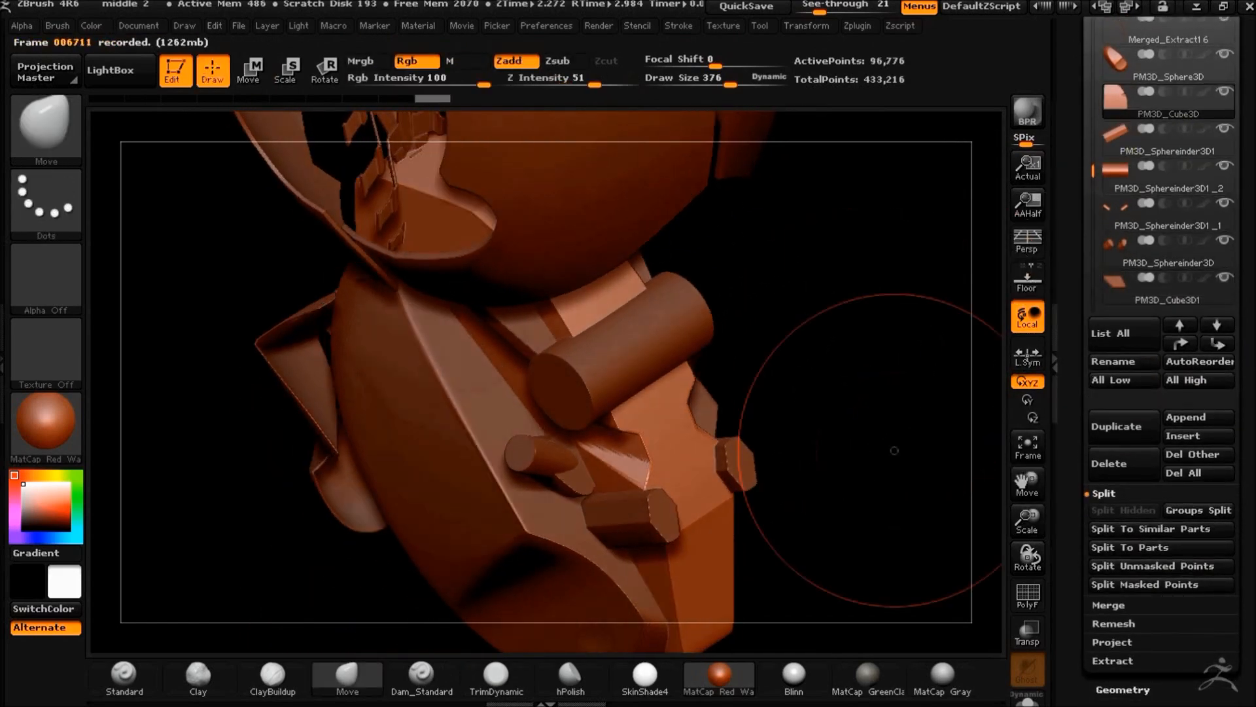
left_click(1027, 699)
mouse_move(968, 380)
left_mouse_down()
mouse_move(855, 384)
mouse_move(826, 362)
left_mouse_up()
left_click_drag(940, 347, 763, 358)
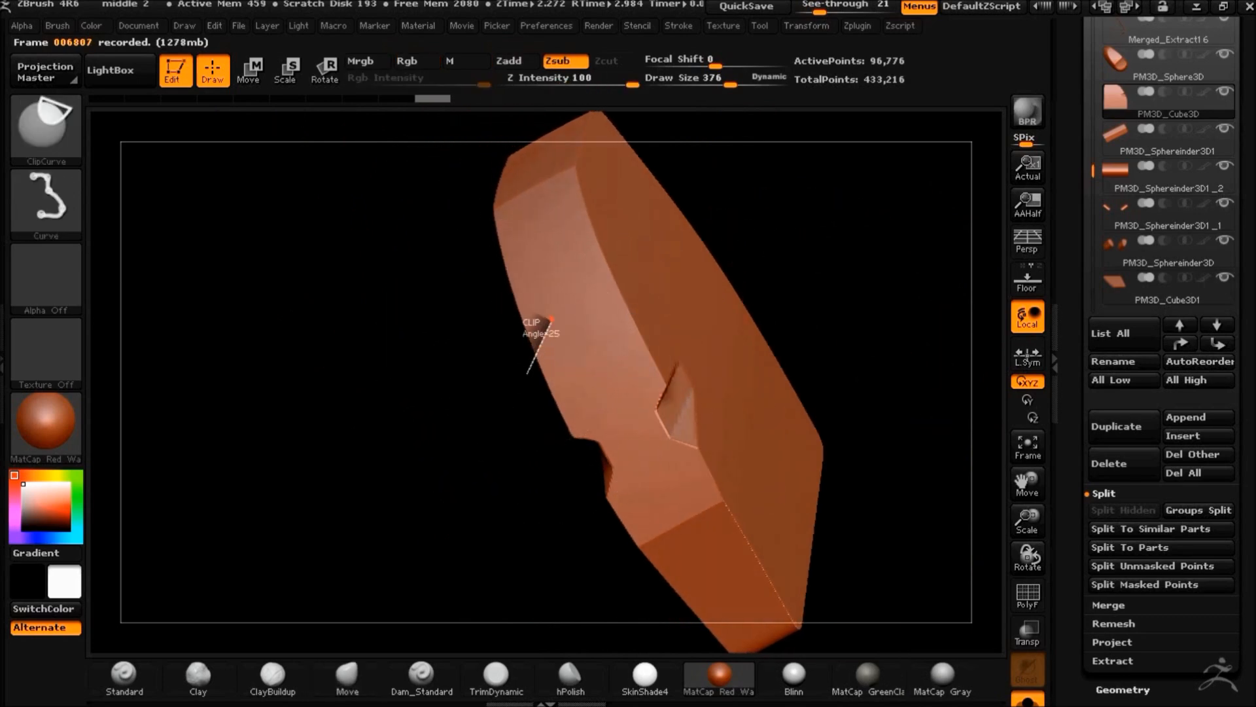
left_click_drag(537, 268, 488, 252, "ctrl+shift")
mouse_move(376, 409)
left_mouse_down()
mouse_move(440, 426)
mouse_move(779, 340)
mouse_move(842, 305)
mouse_move(780, 307)
mouse_move(811, 317)
left_mouse_up()
left_click(1027, 698)
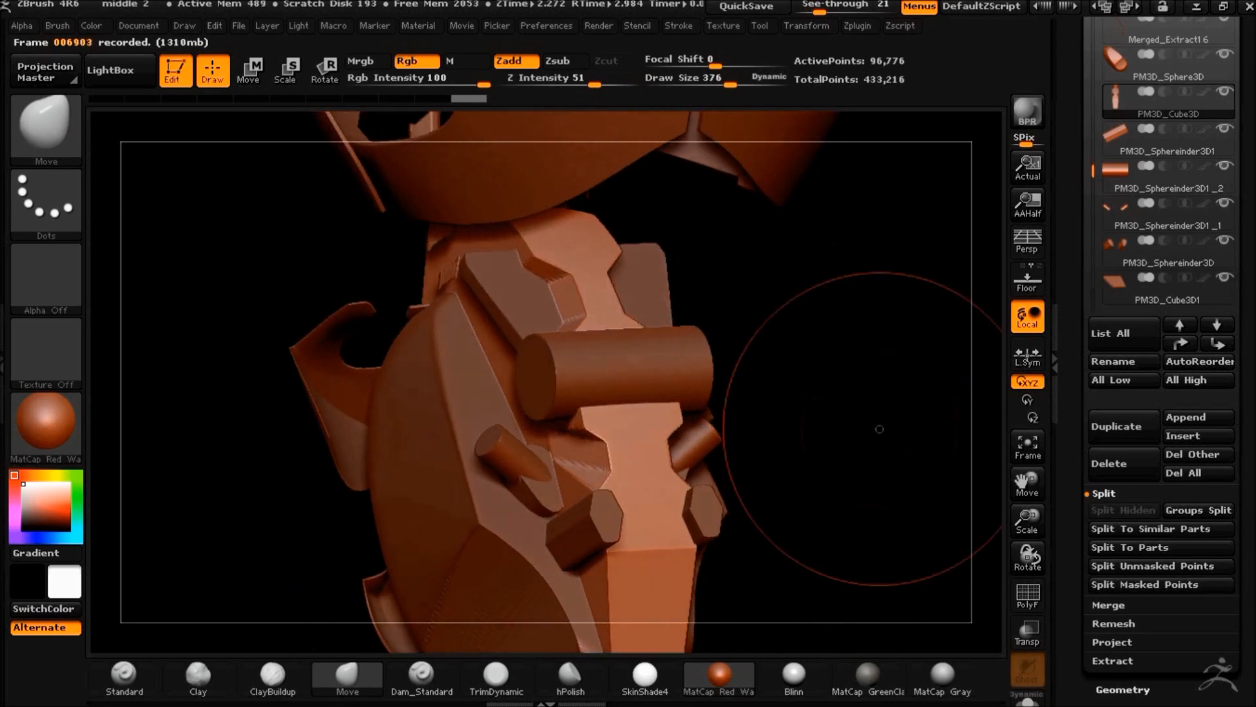
left_click_drag(841, 474, 789, 449)
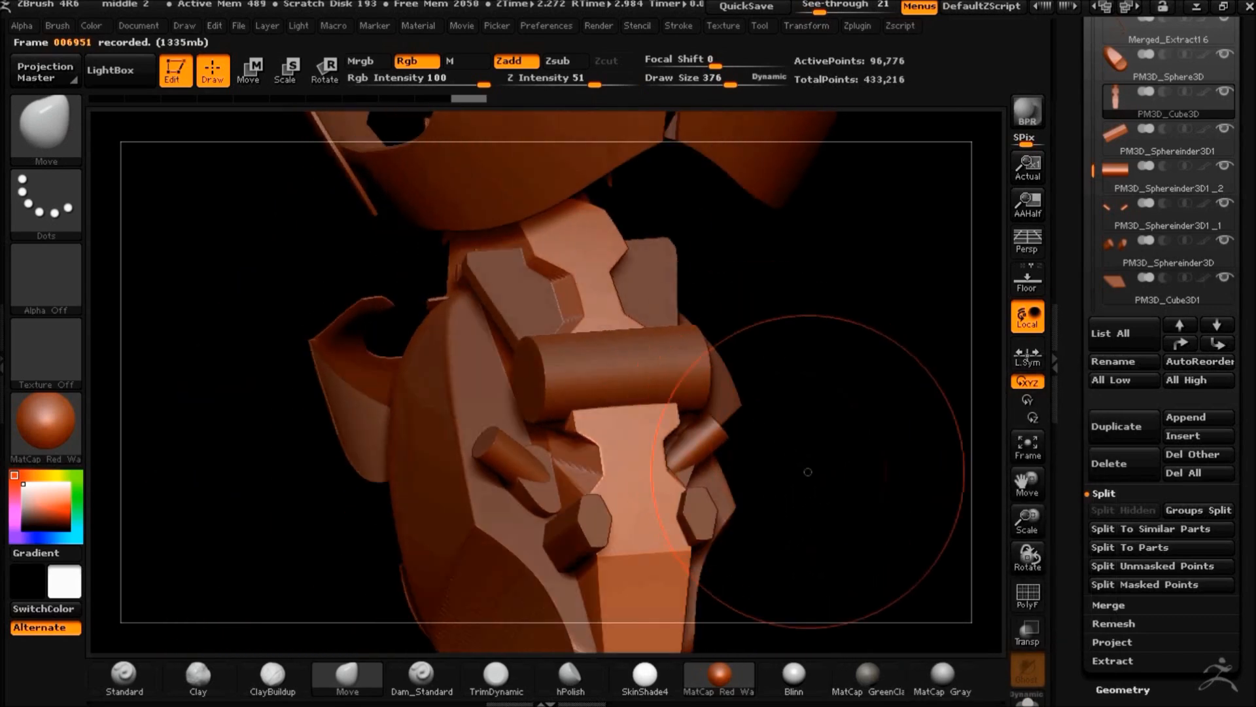
left_click_drag(839, 395, 995, 447)
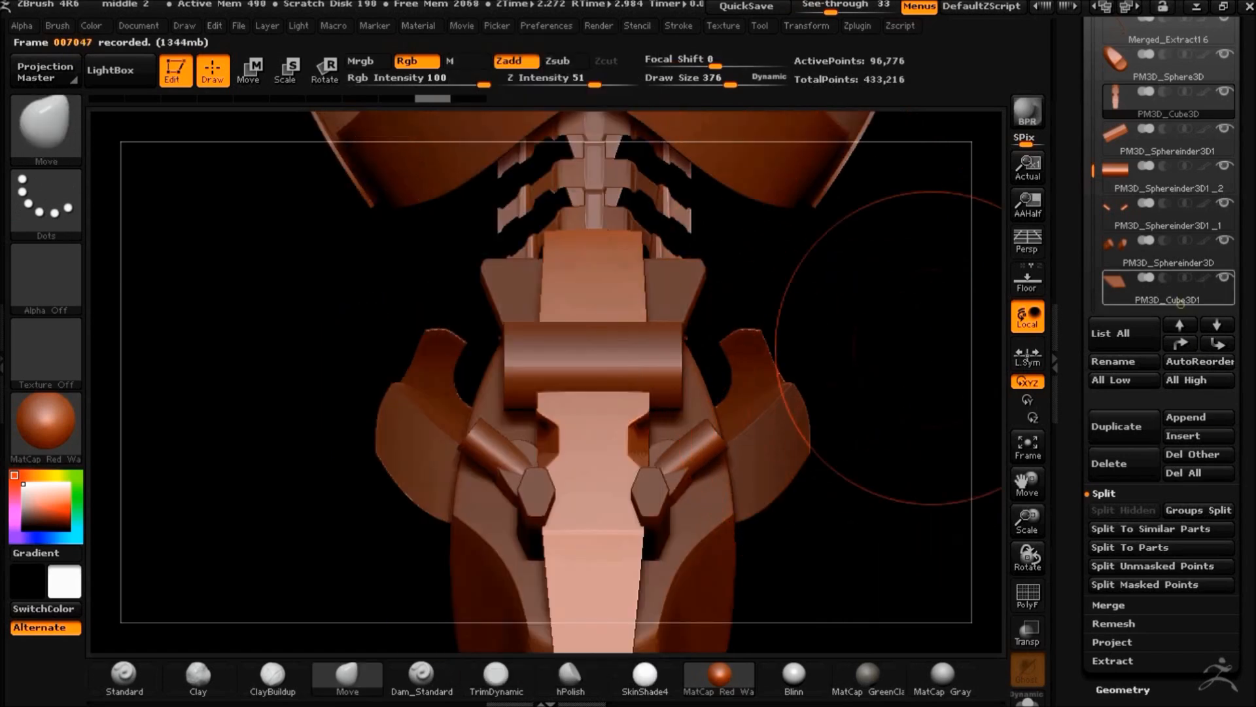
Duplicate the horizontal cylinder PM3D_Sphereinder3D1_2 and shrink the copy to an XYZ size of 0.0986
left_click(1171, 180)
left_click_drag(804, 356, 877, 364, "shift")
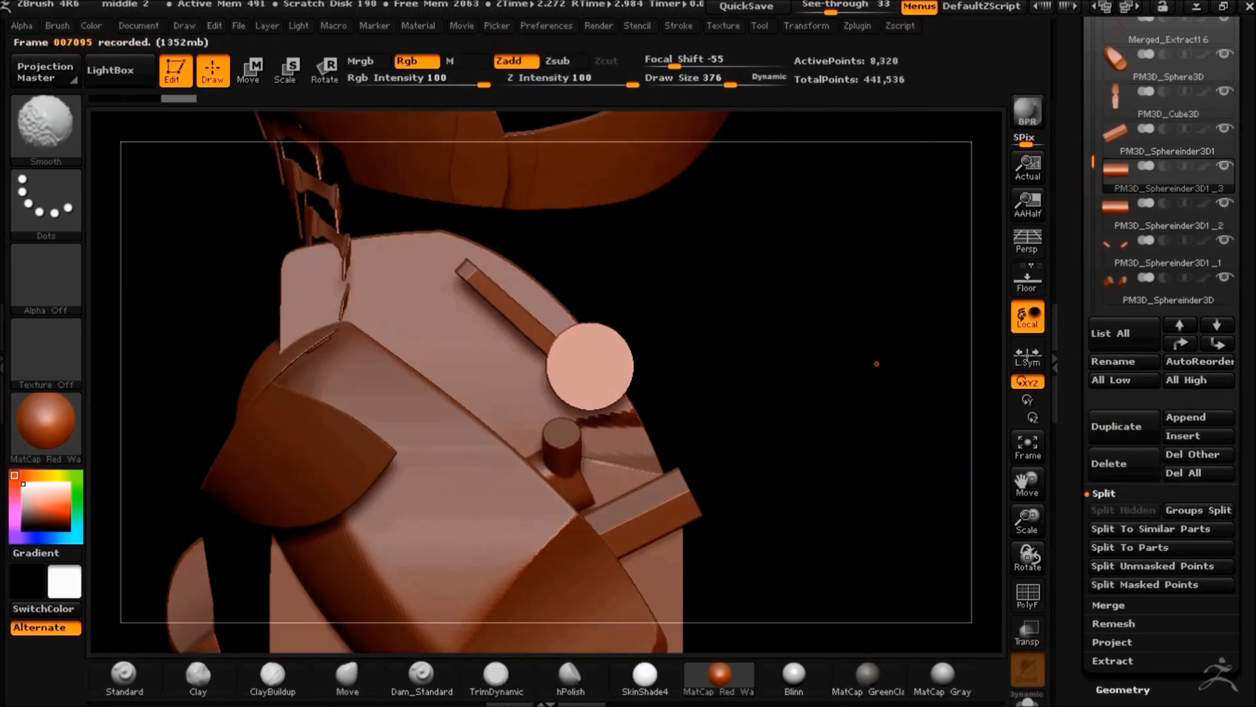
left_click(1123, 689)
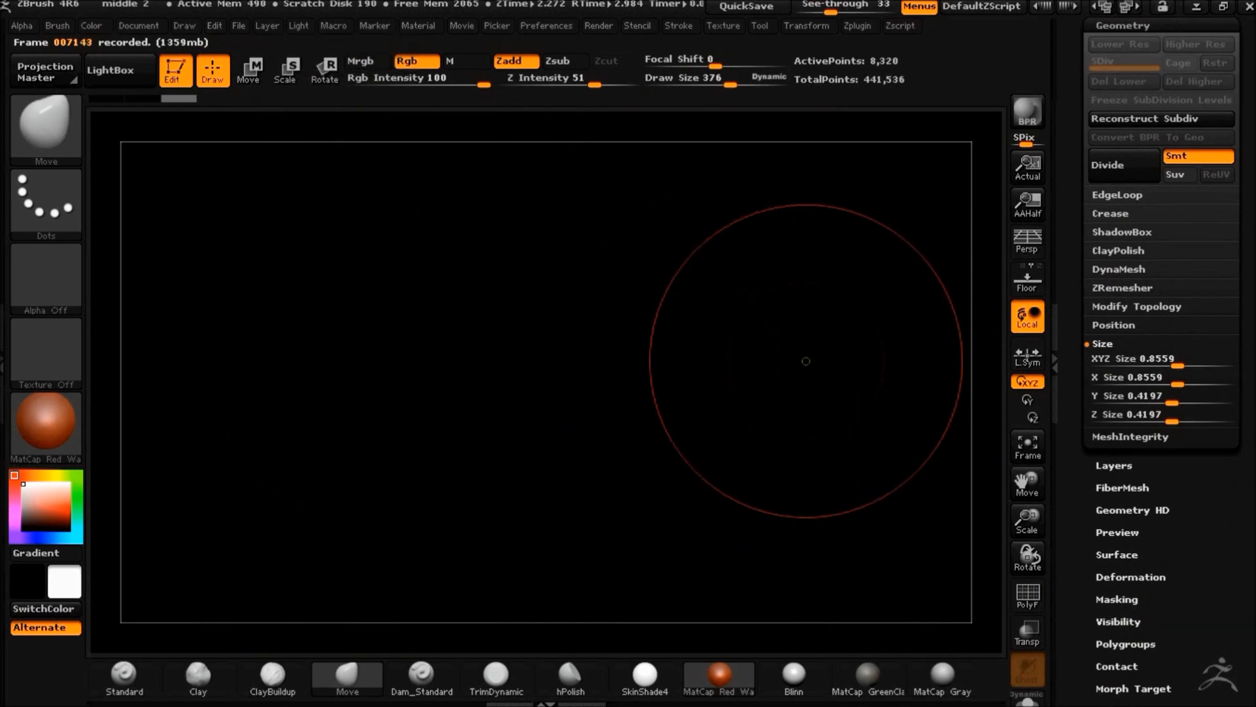
key("e")
left_click_drag(534, 324, 471, 389)
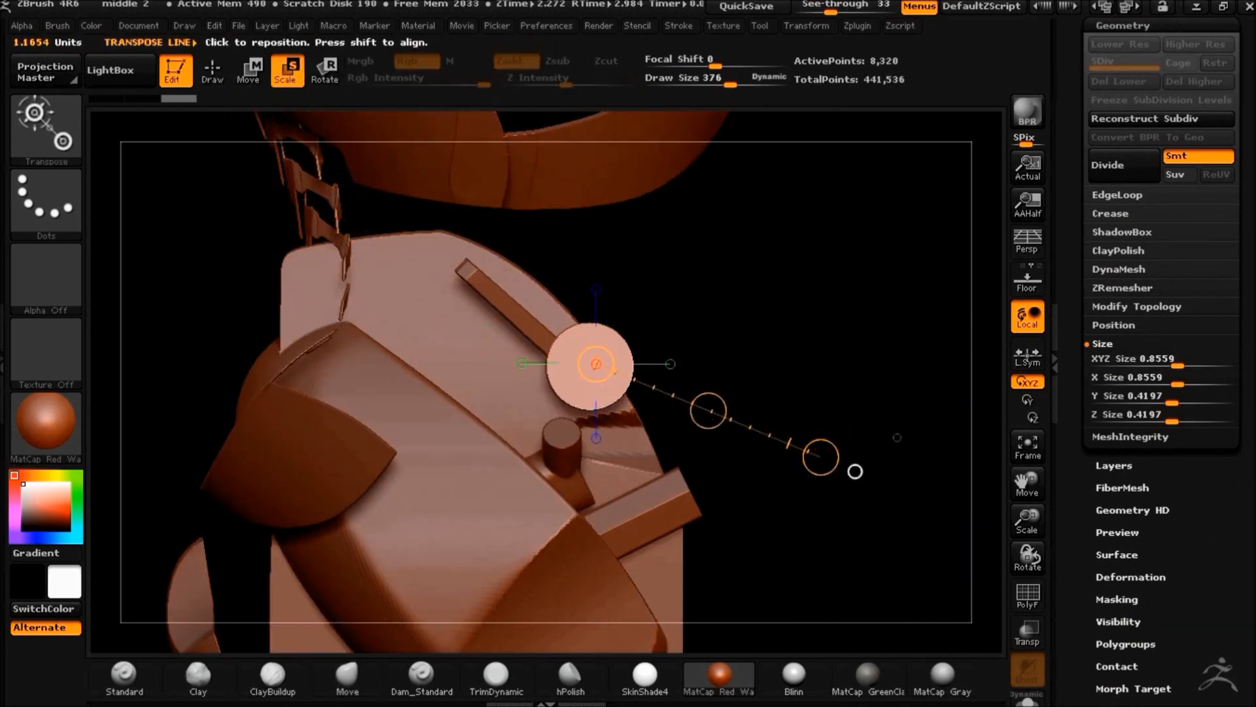
left_click_drag(1178, 364, 1162, 364)
left_click(1027, 632)
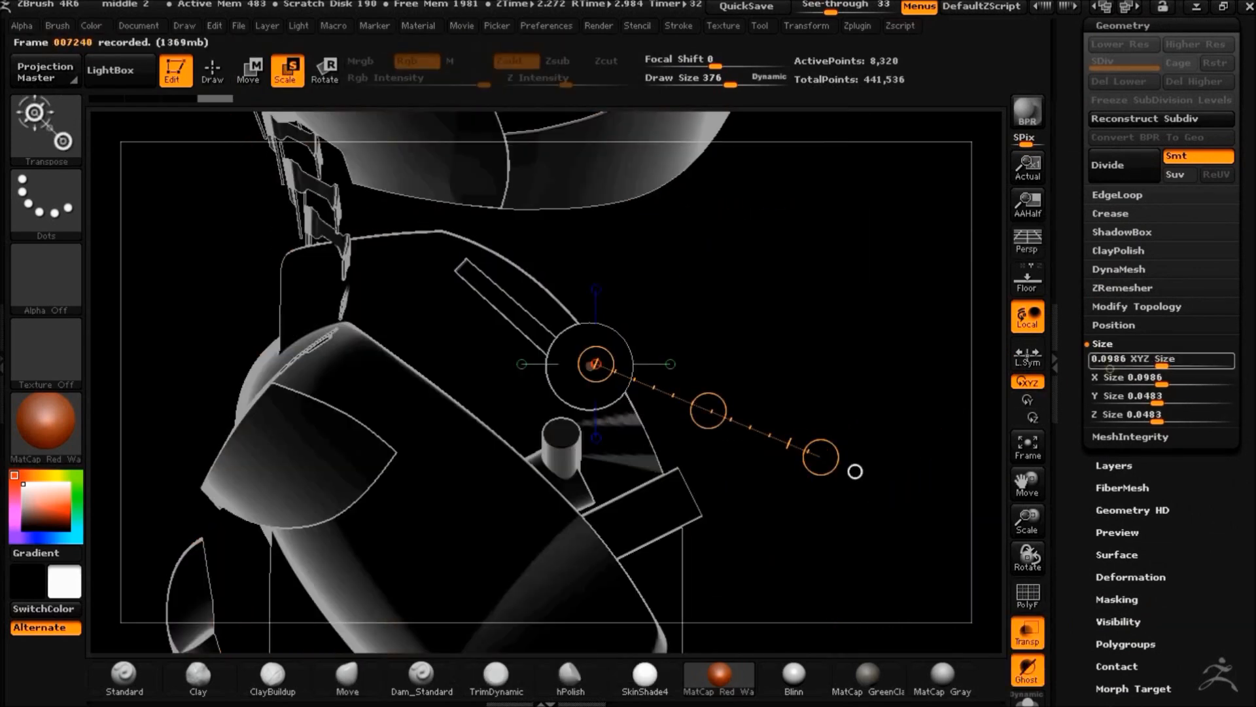
Enlarge the small cylinder copy and lengthen it to an X size of 1.0816 so it protrudes from both sides of the central block
left_click_drag(649, 355, 918, 310)
left_click_drag(917, 310, 772, 290, "alt")
key("ctrl+z")
left_click_drag(1165, 403, 1178, 384)
left_click_drag(916, 288, 844, 340)
left_click(1027, 632)
left_click_drag(870, 405, 694, 343)
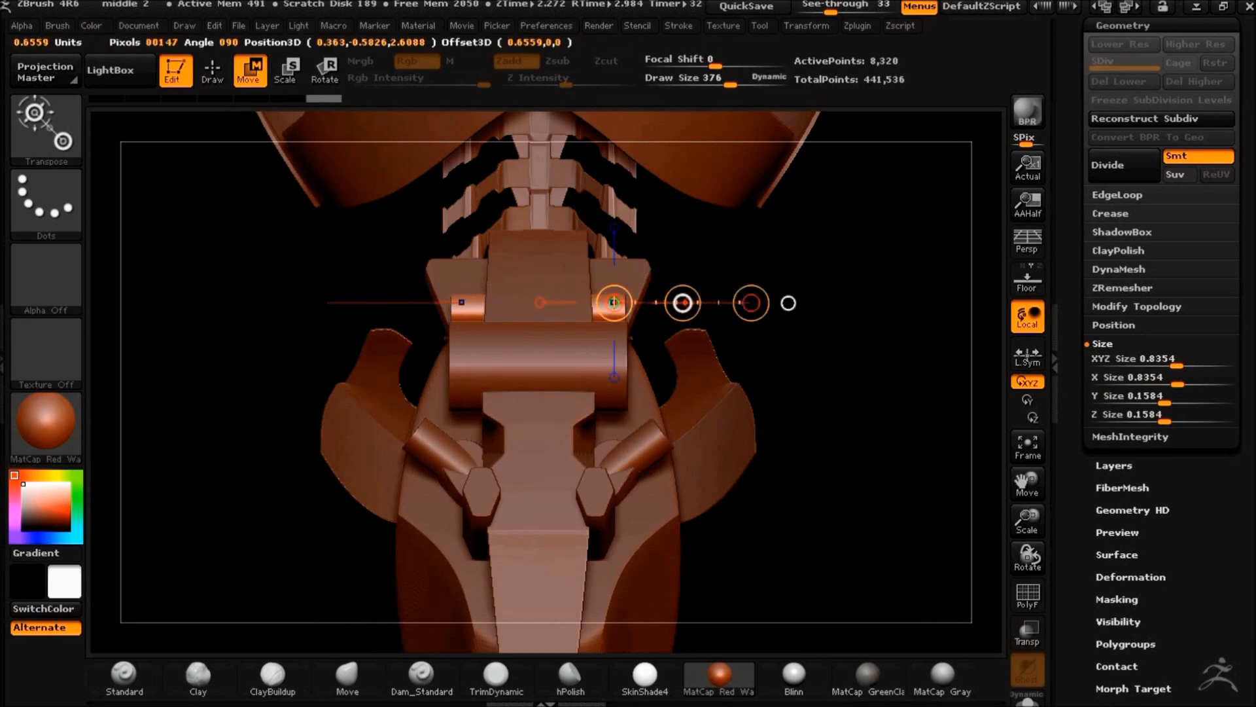
left_click_drag(706, 303, 708, 303)
mouse_move(843, 418)
left_mouse_down()
mouse_move(768, 446)
mouse_move(785, 457)
mouse_move(766, 424)
mouse_move(850, 370)
mouse_move(870, 398)
left_mouse_up()
Move the lengthened cylinder onto the tilted slab, then duplicate it and place the copy next to it, farther up the slab
left_click(213, 71)
left_click_drag(867, 311, 1041, 229)
left_click_drag(1074, 177, 1075, 232)
mouse_move(869, 182)
left_mouse_down()
mouse_move(894, 248)
mouse_move(565, 253)
left_mouse_up()
key("w")
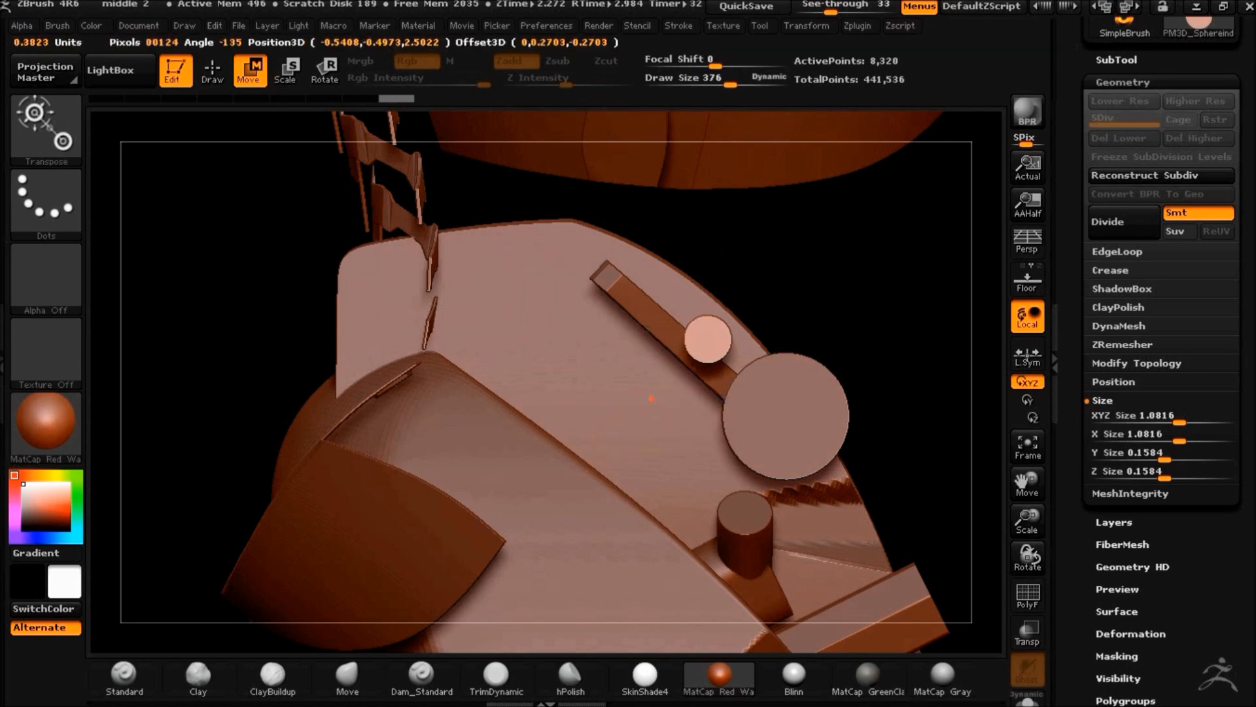
left_click_drag(698, 356, 589, 464)
left_click(1116, 60)
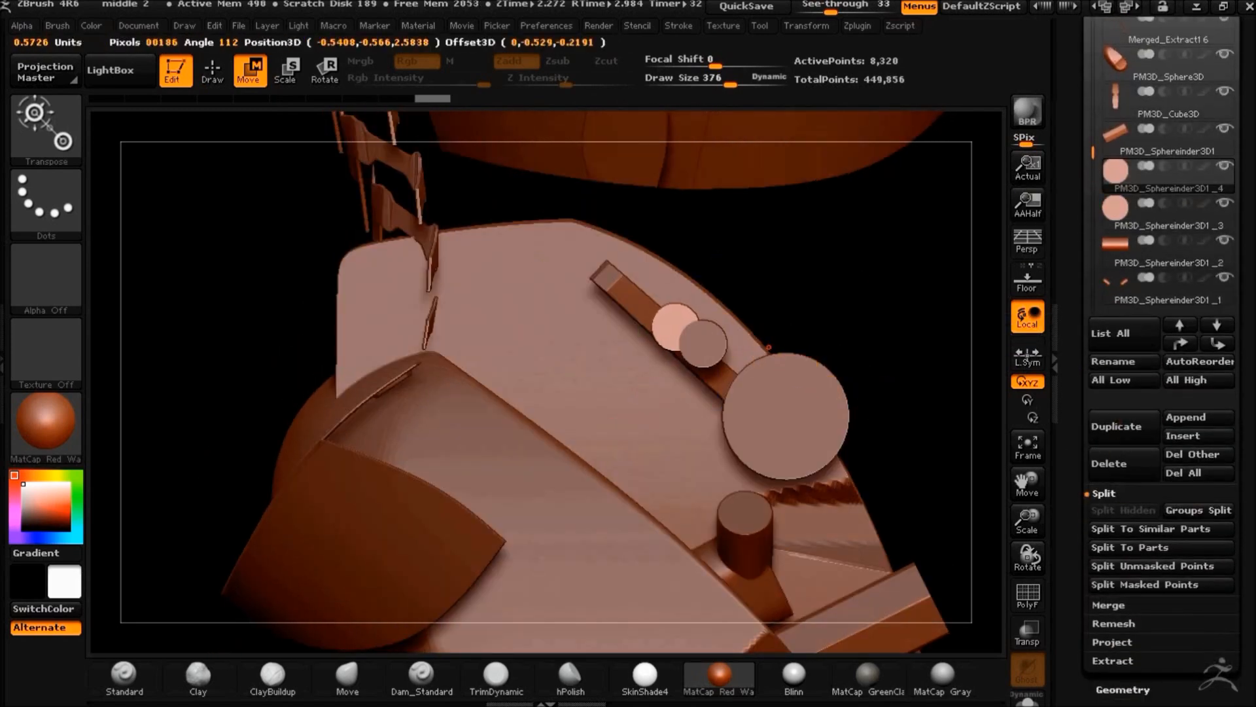
left_click_drag(727, 391, 754, 421, "shift")
Add another duplicate as a shorter, thinner cylinder near the slab's upper end and adjust the spacing of the cylinder row
left_click_drag(562, 190, 215, 134)
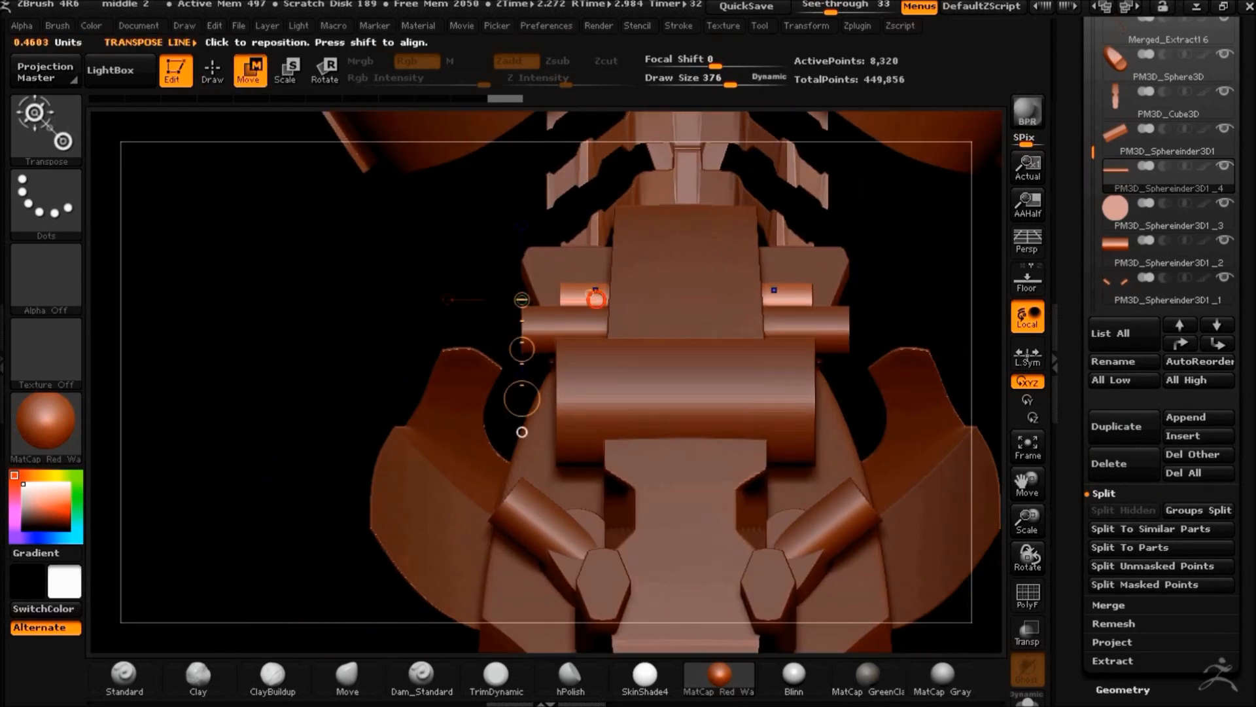
left_click_drag(295, 432, 1013, 453)
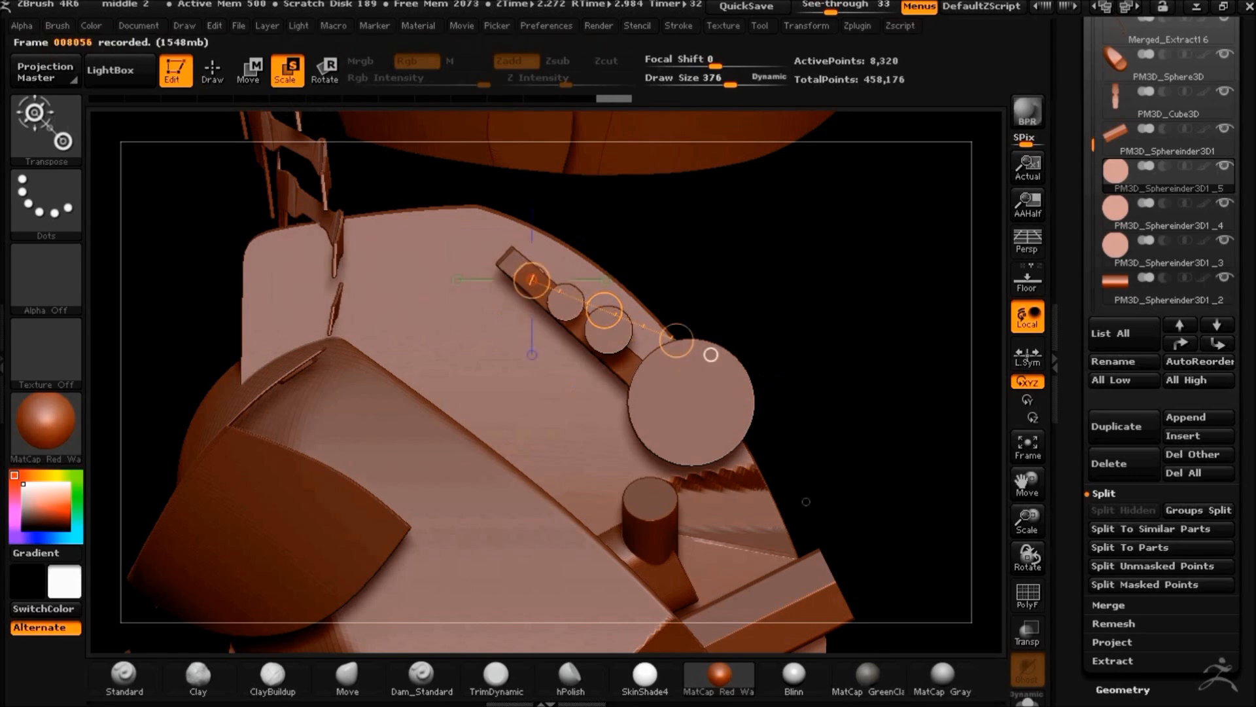
left_click(249, 69)
left_click(1152, 209)
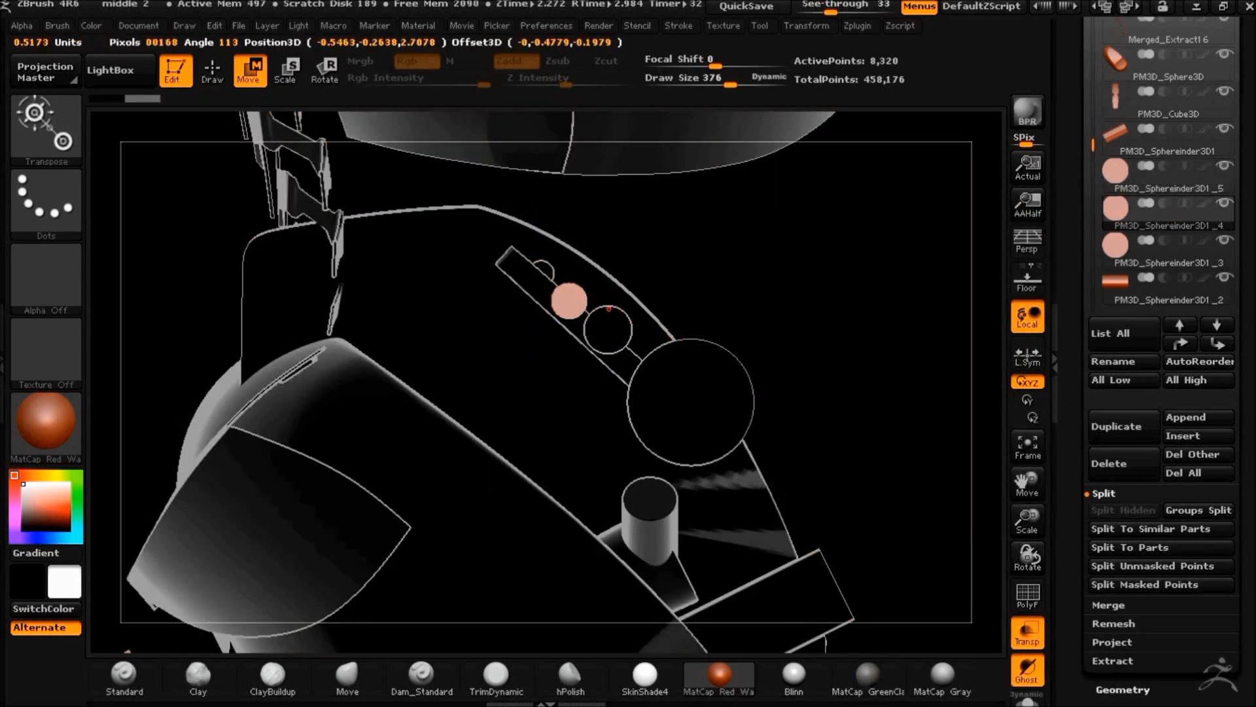
left_click(1125, 252)
Turn off the transparent display and hide the middle 2 subtool
left_click(1027, 633)
left_click_drag(866, 283, 288, 373)
left_click_drag(1086, 262, 1086, 416)
left_click_drag(1093, 299, 1112, 165)
left_click(1224, 171)
Try to cut slanted outer ends on the small cylinders PM3D_Sphereinder3D1_4 and PM3D_Sphereinder3D1_3 with ClipCurve
left_click(213, 70)
left_click_drag(255, 270, 275, 315)
mouse_move(833, 185)
left_mouse_down("ctrl+shift")
mouse_move(751, 387)
mouse_move(739, 465)
left_mouse_up("ctrl+shift")
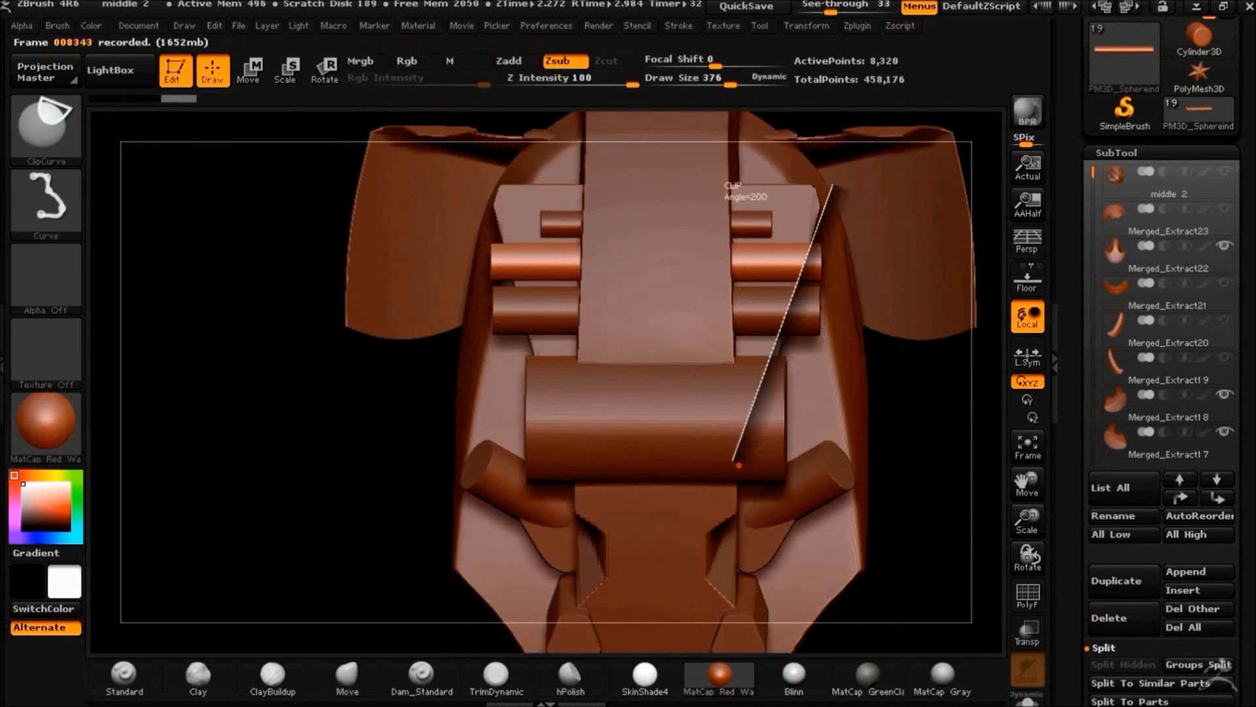
left_click_drag(734, 573, 736, 576, "ctrl+shift")
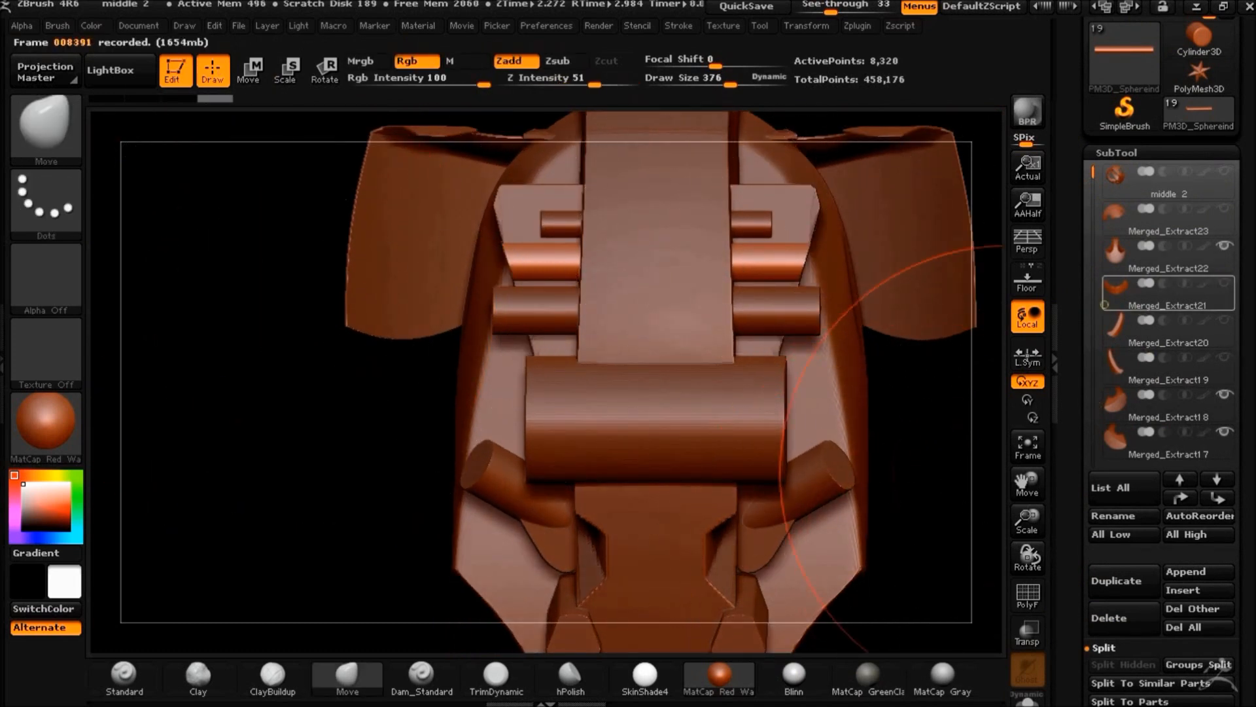
left_click_drag(1100, 229, 1100, 331)
left_click(1127, 332)
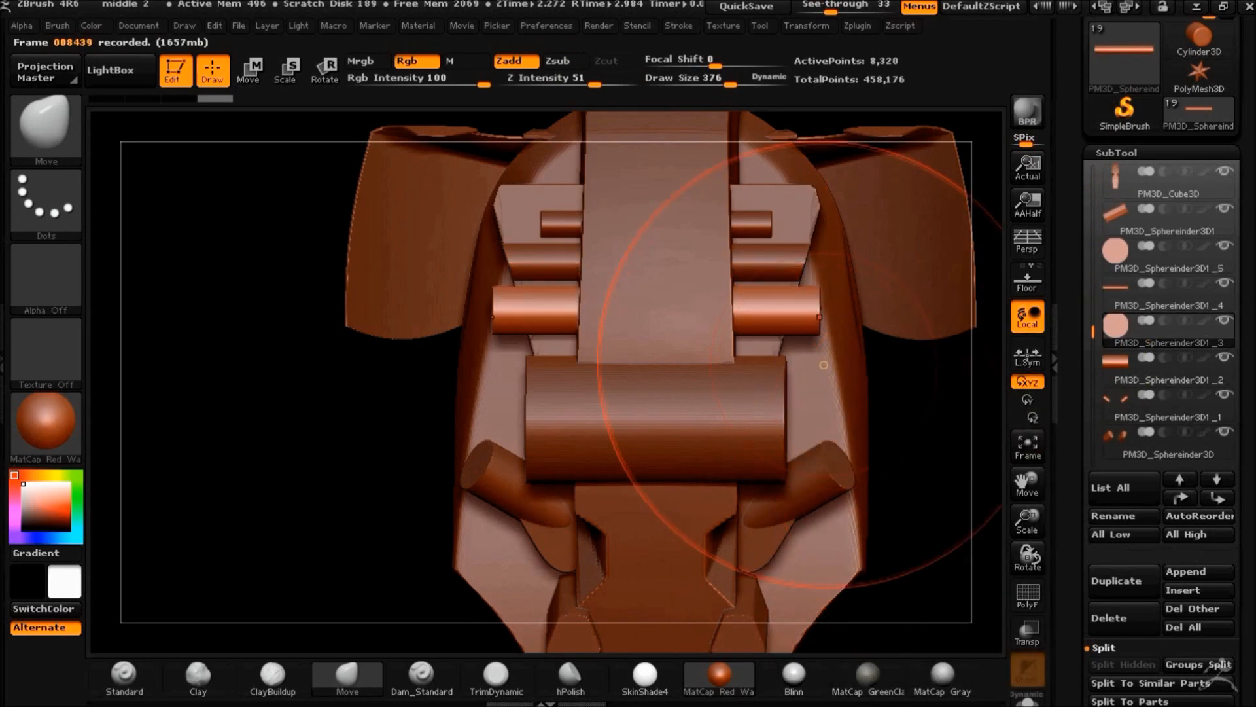
left_click_drag(821, 242, 815, 276, "ctrl+shift")
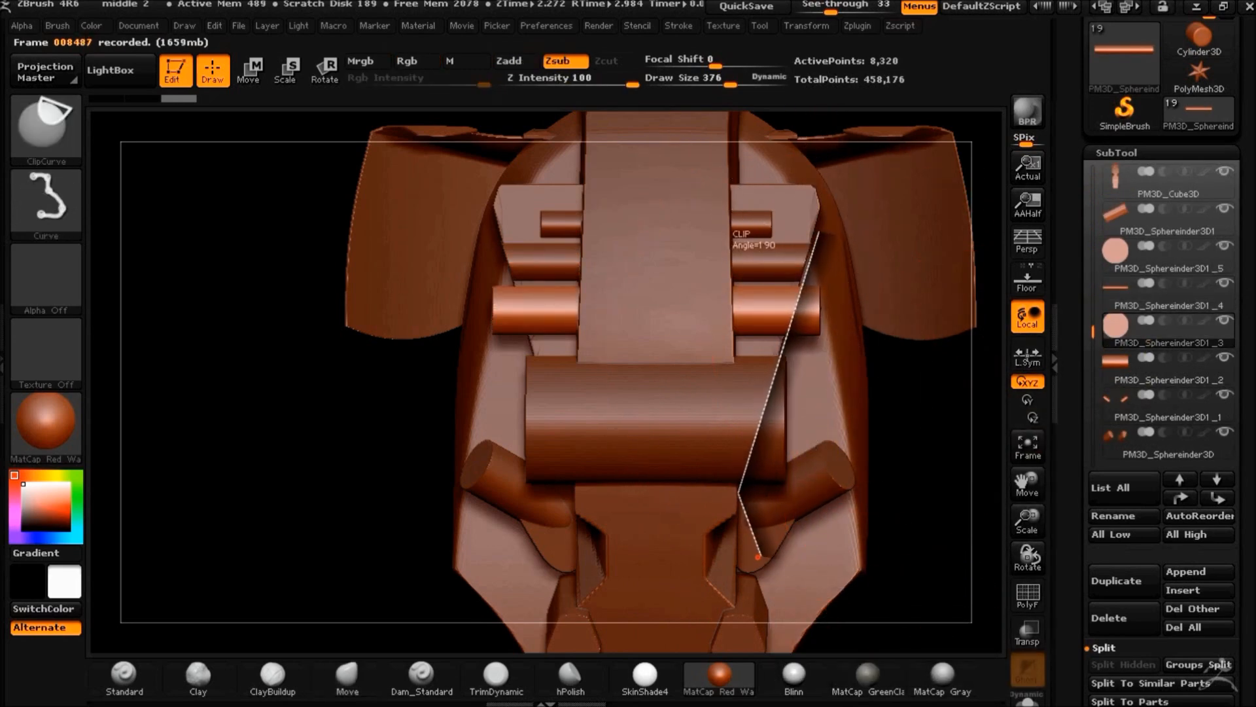
left_click_drag(757, 556, 759, 559, "ctrl+shift")
left_click_drag(336, 500, 344, 468)
left_click_drag(349, 463, 723, 421)
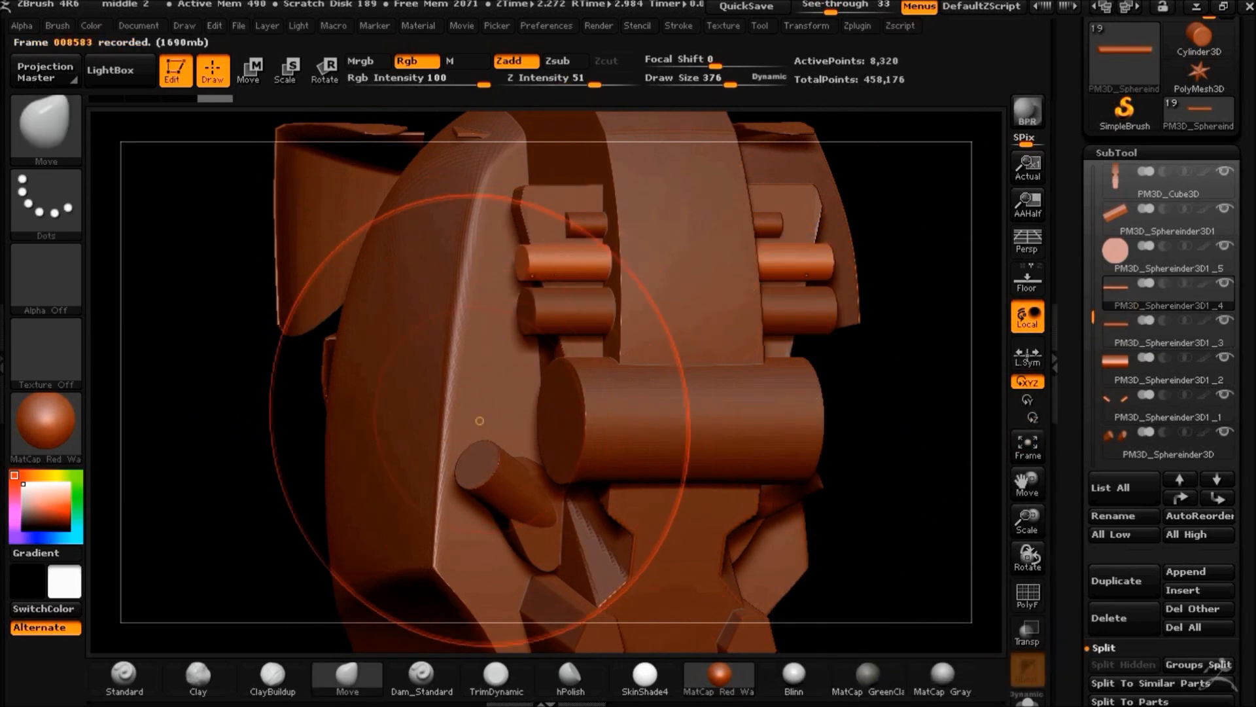
left_click_drag(317, 392, 302, 378, "shift")
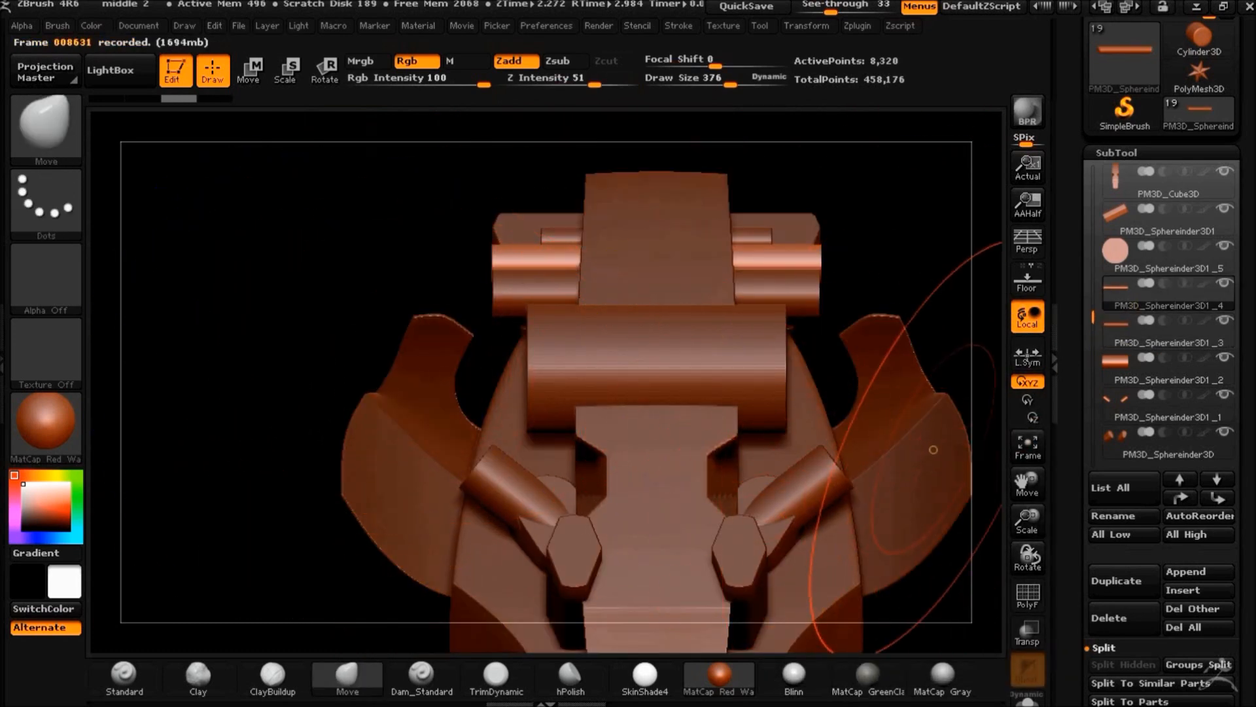
Trim both ends of the large horizontal cylinder PM3D_Sphereinder3D1_2 with ClipCurve until it is only slightly wider than the central block
left_click_drag(199, 320, 190, 201)
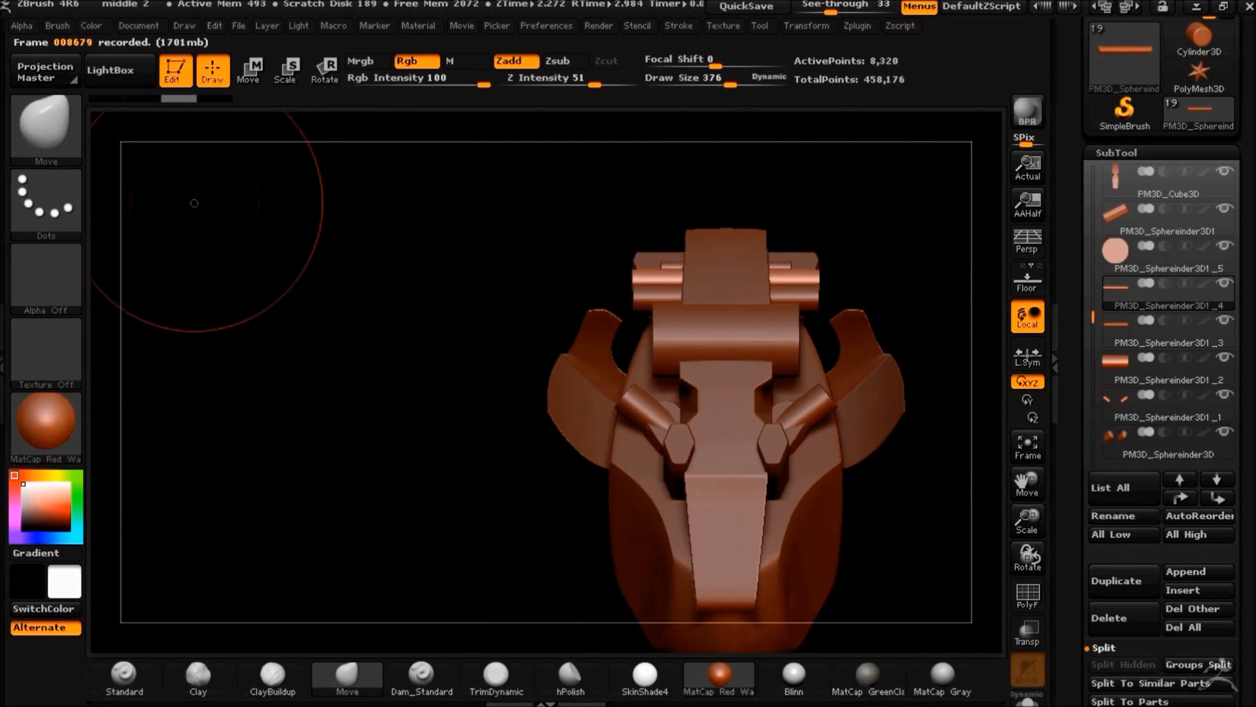
left_click_drag(846, 303, 700, 350)
left_click_drag(640, 229, 638, 540, "ctrl+shift")
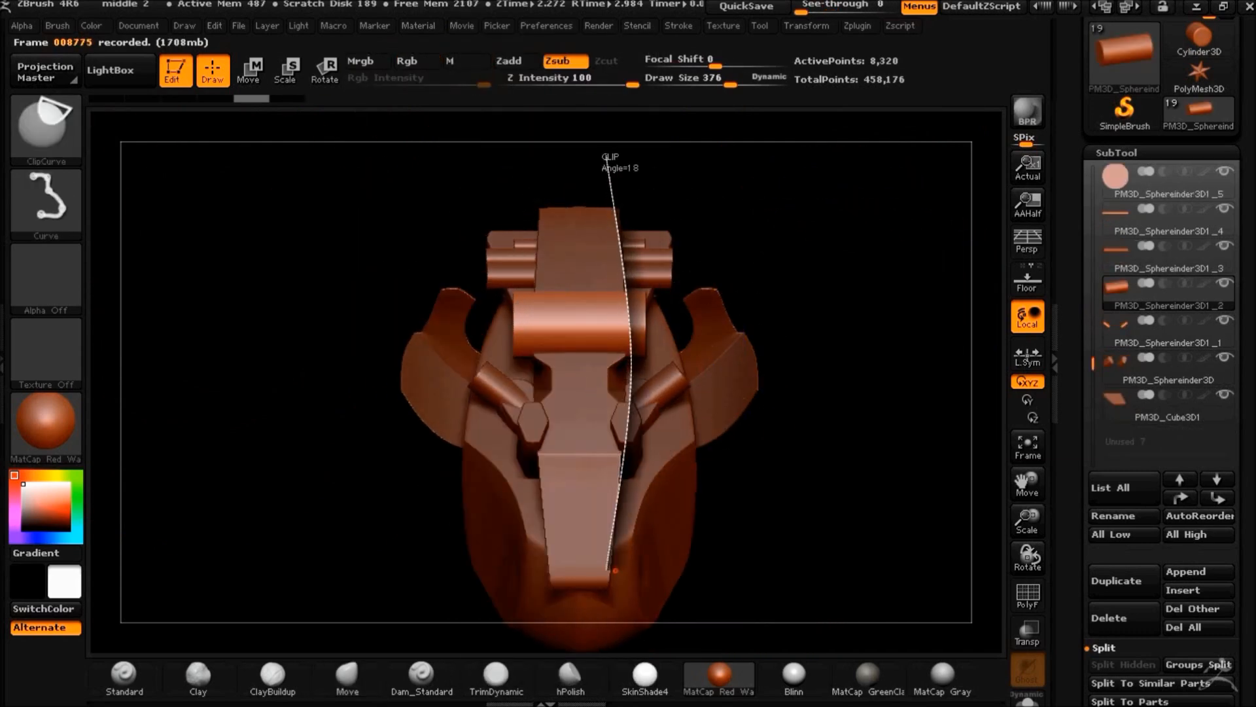
left_click_drag(818, 498, 819, 440)
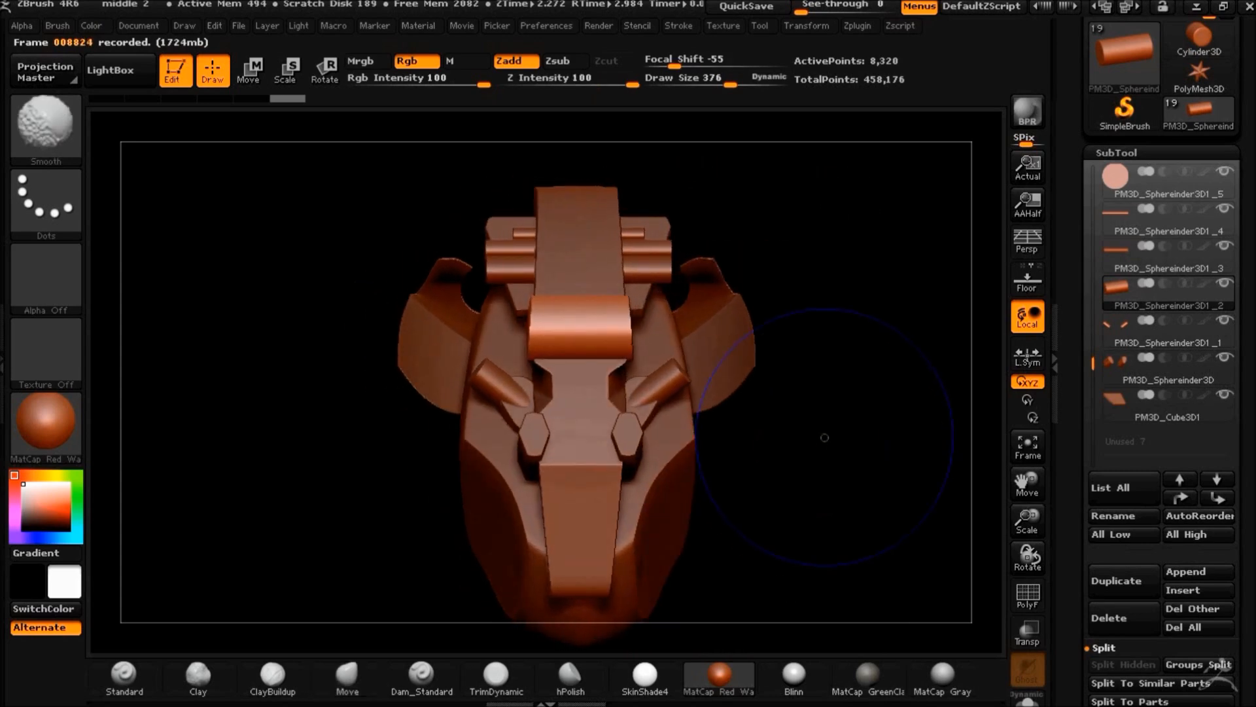
mouse_move(910, 405)
left_mouse_down()
mouse_move(849, 440)
mouse_move(821, 429)
mouse_move(835, 446)
left_mouse_up()
mouse_move(629, 232)
left_mouse_down("ctrl+shift")
mouse_move(650, 544)
mouse_move(614, 562)
left_mouse_up("ctrl+shift")
mouse_move(818, 458)
left_mouse_down()
mouse_move(876, 484)
mouse_move(855, 527)
mouse_move(782, 473)
mouse_move(869, 476)
left_mouse_up()
mouse_move(645, 252)
left_mouse_down("ctrl+shift")
mouse_move(640, 546)
mouse_move(681, 583)
left_mouse_up("ctrl+shift")
mouse_move(818, 458)
left_mouse_down()
mouse_move(850, 351)
mouse_move(612, 218)
left_mouse_up()
Select the central block PM3D_Cube3D and subdivide its mesh to SDiv 2
left_click(1151, 405)
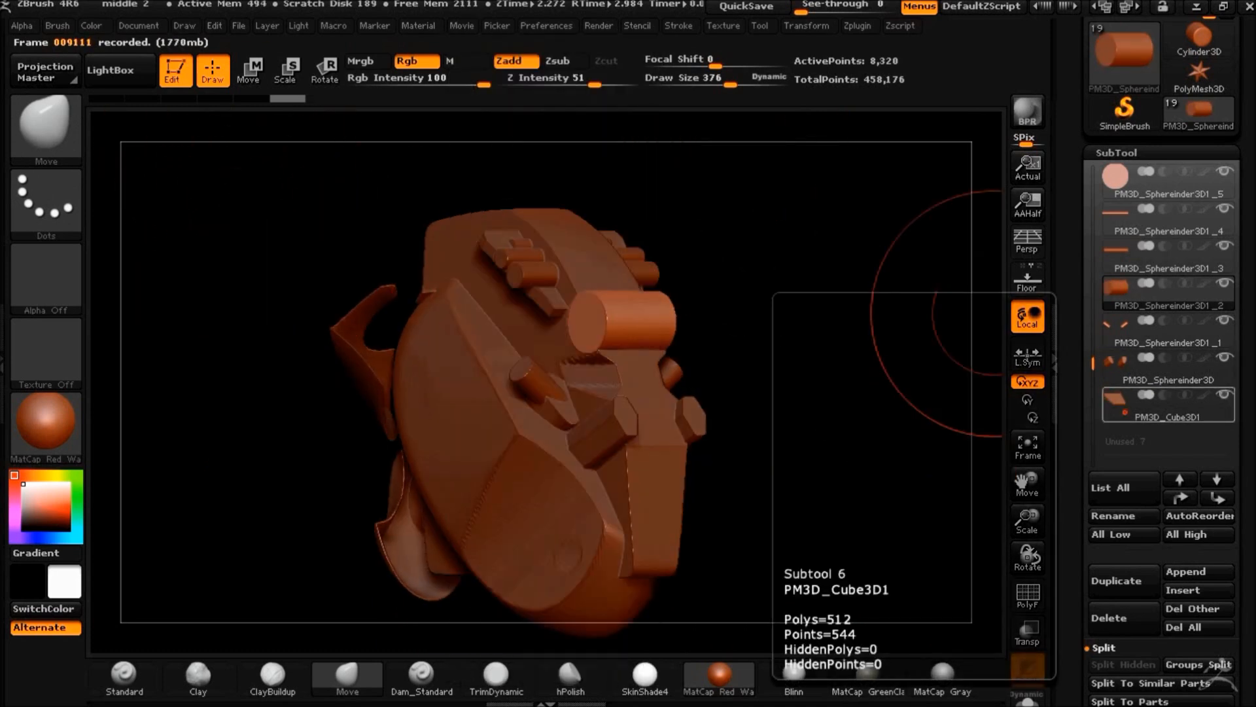
left_click_drag(1094, 393, 1094, 314)
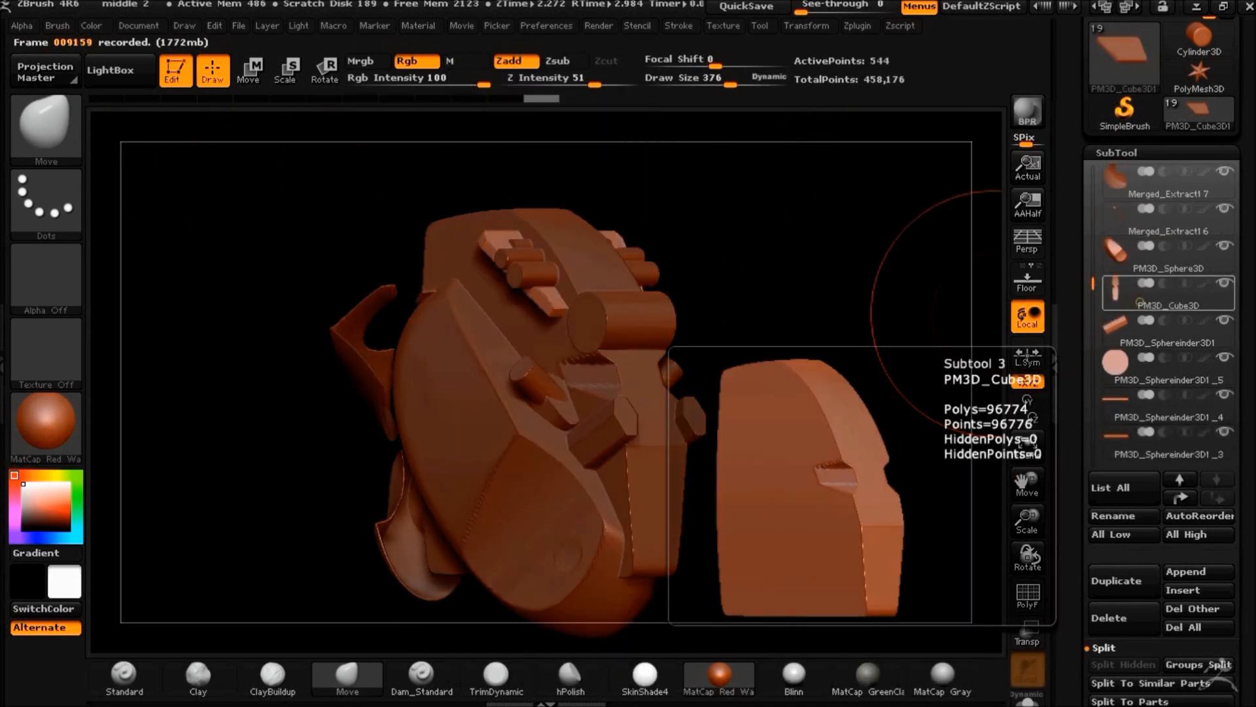
left_click(1151, 298)
left_click_drag(902, 458, 936, 406, "alt")
left_click(1028, 593)
left_click(1028, 594)
scroll(1173, 658, "down", 2)
left_click_drag(1173, 658, 1079, 168)
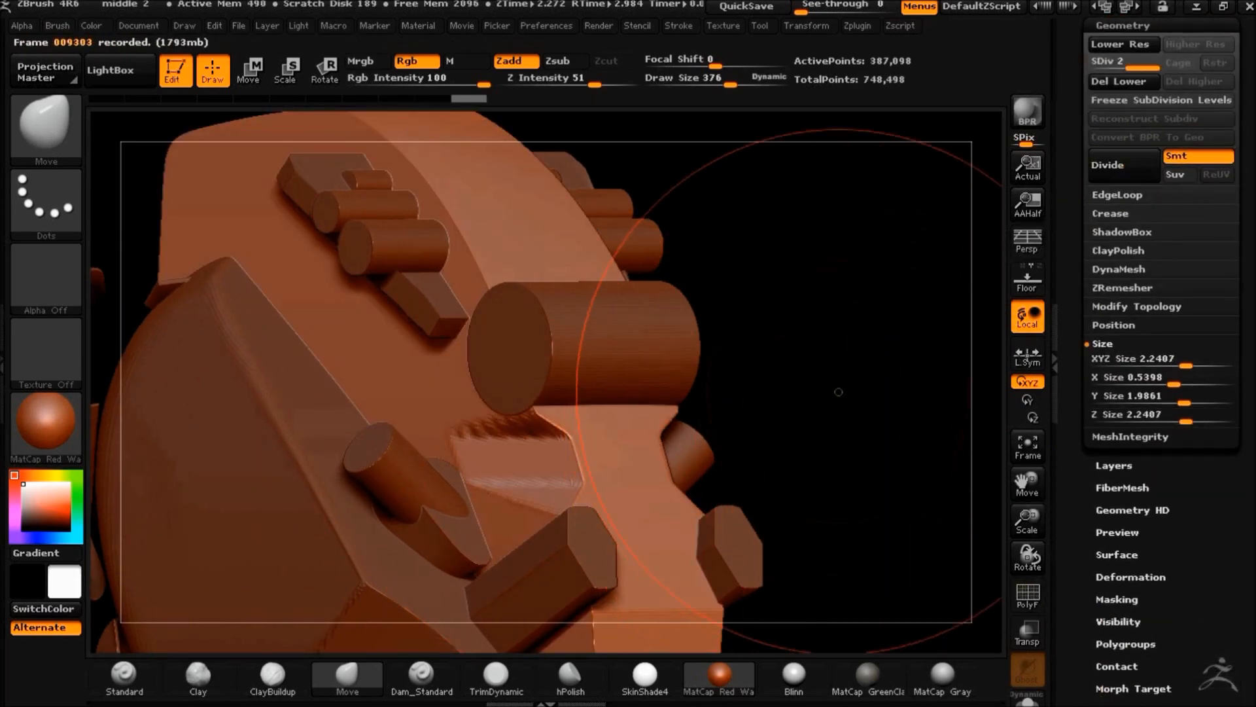
Undo the central block's subdivision and recut its side notches with ClipCurve
left_click_drag(884, 370, 843, 323, "alt")
mouse_move(916, 275)
left_mouse_down()
mouse_move(805, 268)
mouse_move(851, 259)
left_mouse_up()
key("ctrl+shift")
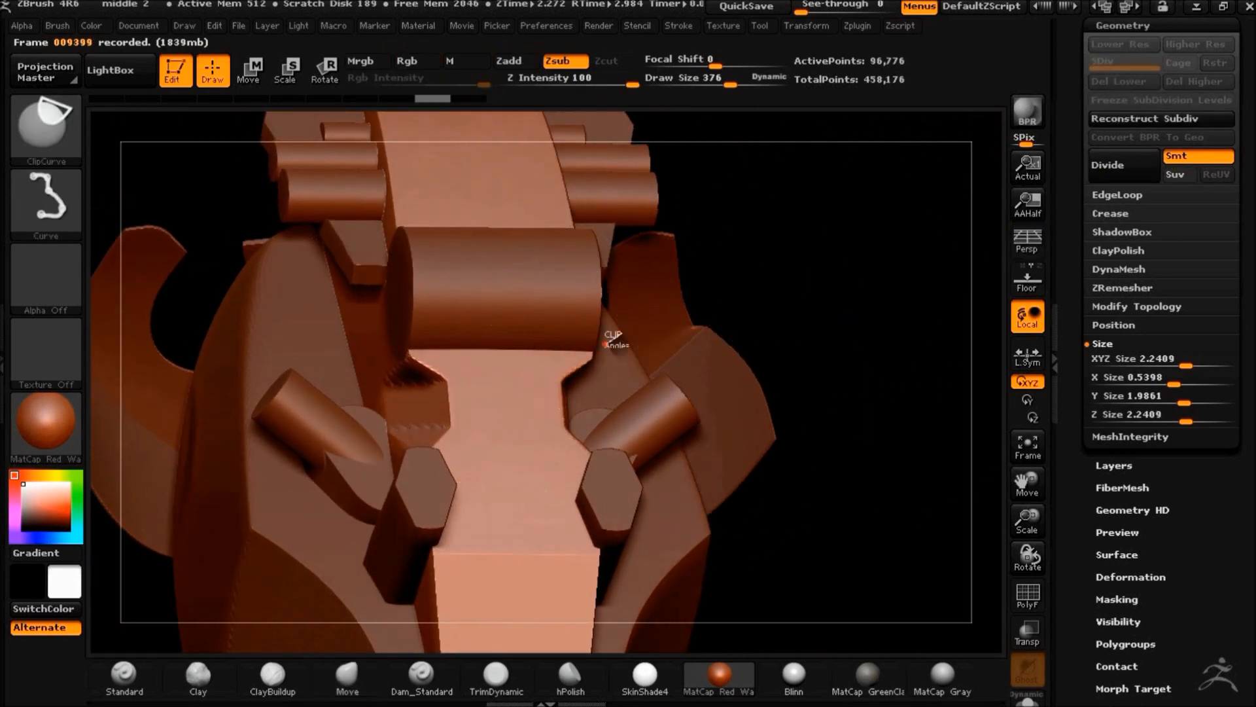
left_click_drag(654, 502, 653, 502, "ctrl+shift")
Try remeshing the central block with DynaMesh at resolution 128, first without Polish and then with Polish enabled
mouse_move(811, 484)
left_mouse_down()
mouse_move(850, 471)
mouse_move(822, 479)
mouse_move(864, 425)
left_mouse_up()
left_click(1118, 269)
left_click(1124, 295)
left_click_drag(855, 471, 942, 474)
key("ctrl+z")
left_click(1131, 299)
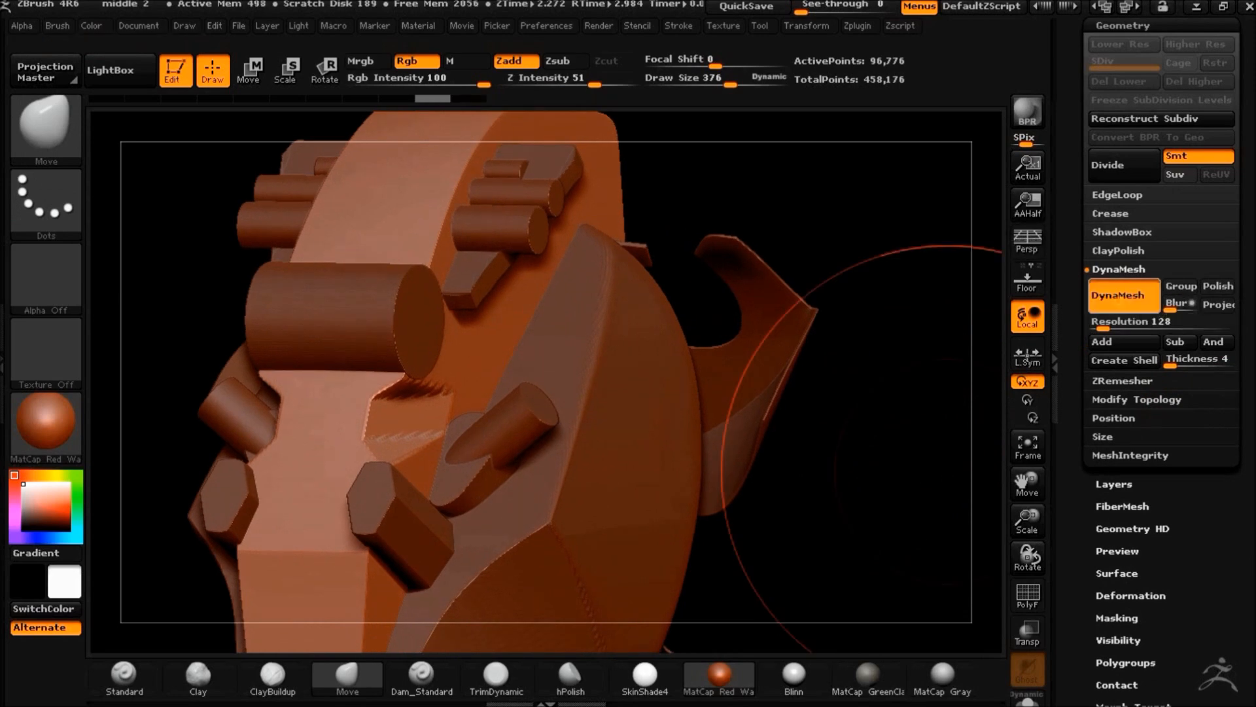
key("ctrl+z")
left_click(1215, 287)
left_click(1120, 300)
left_click_drag(902, 469, 827, 409)
key("ctrl+z")
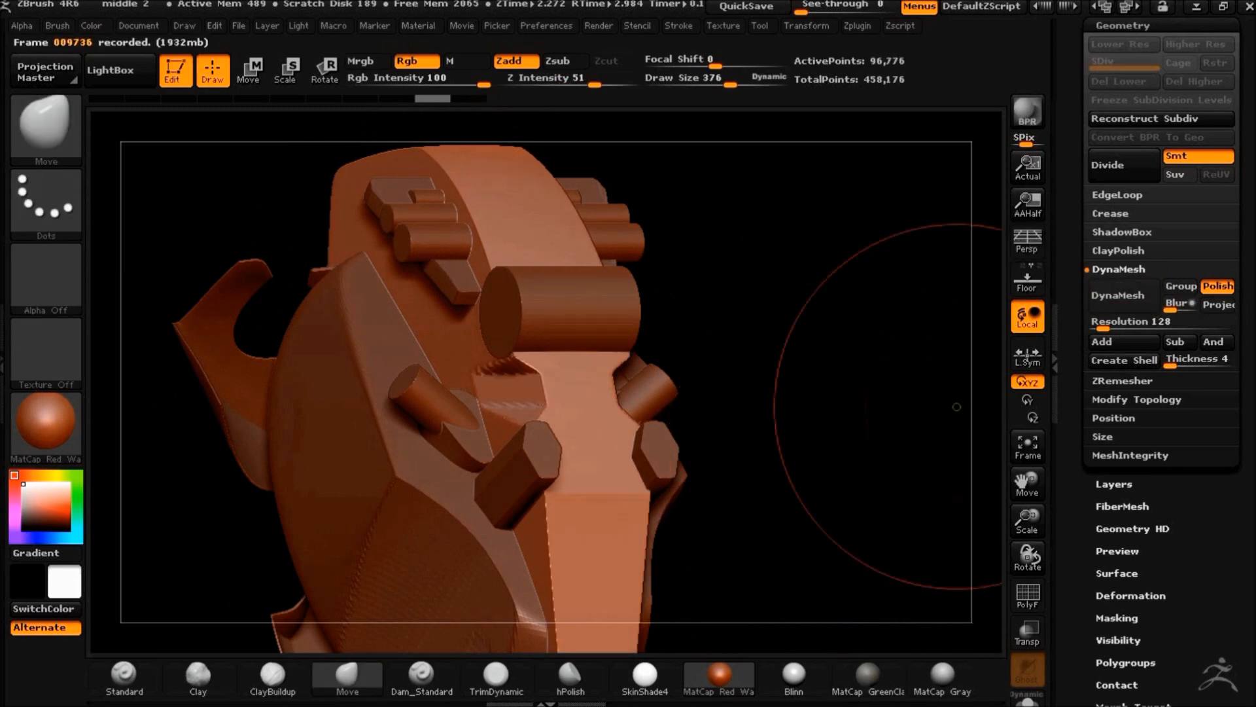
Subdivide the central block, delete its lower subdivision levels and recut clean angled side notches below the horizontal cylinder with ClipCurve
left_click(1125, 82)
left_click_drag(885, 331, 870, 386, "shift")
left_click_drag(870, 386, 910, 381)
left_click_drag(630, 343, 569, 380, "ctrl+shift")
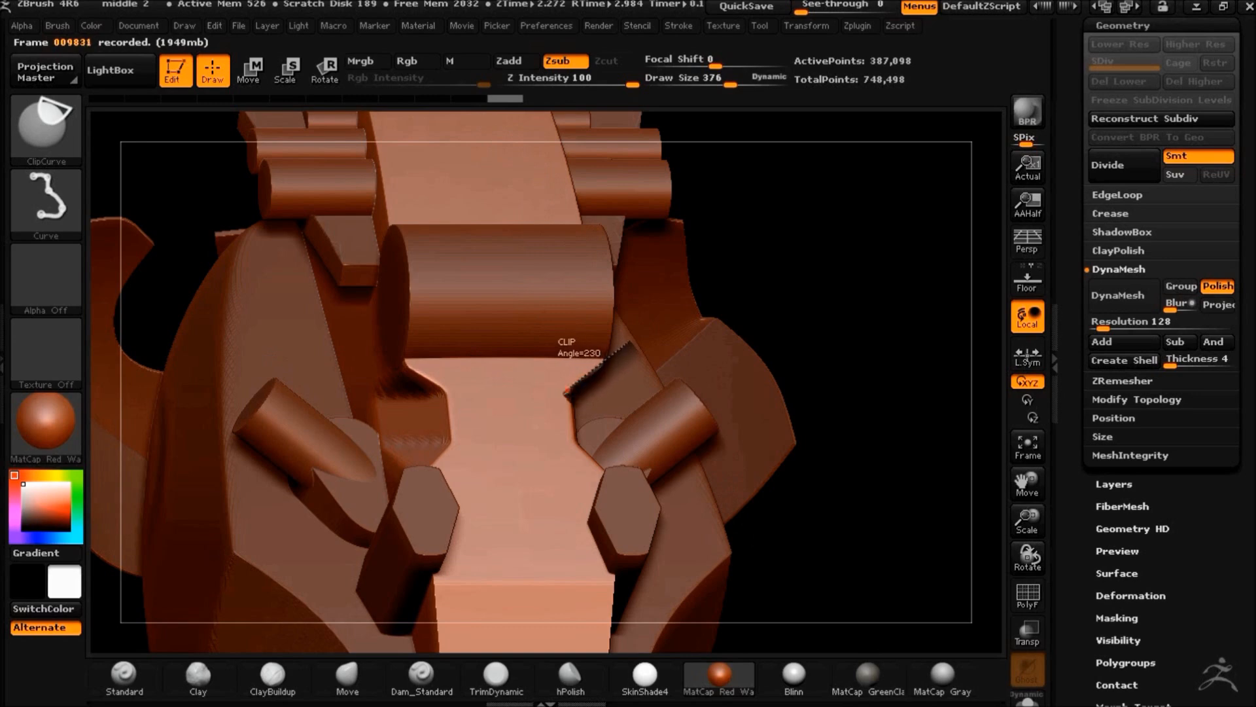
left_click_drag(662, 537, 664, 539, "ctrl+shift")
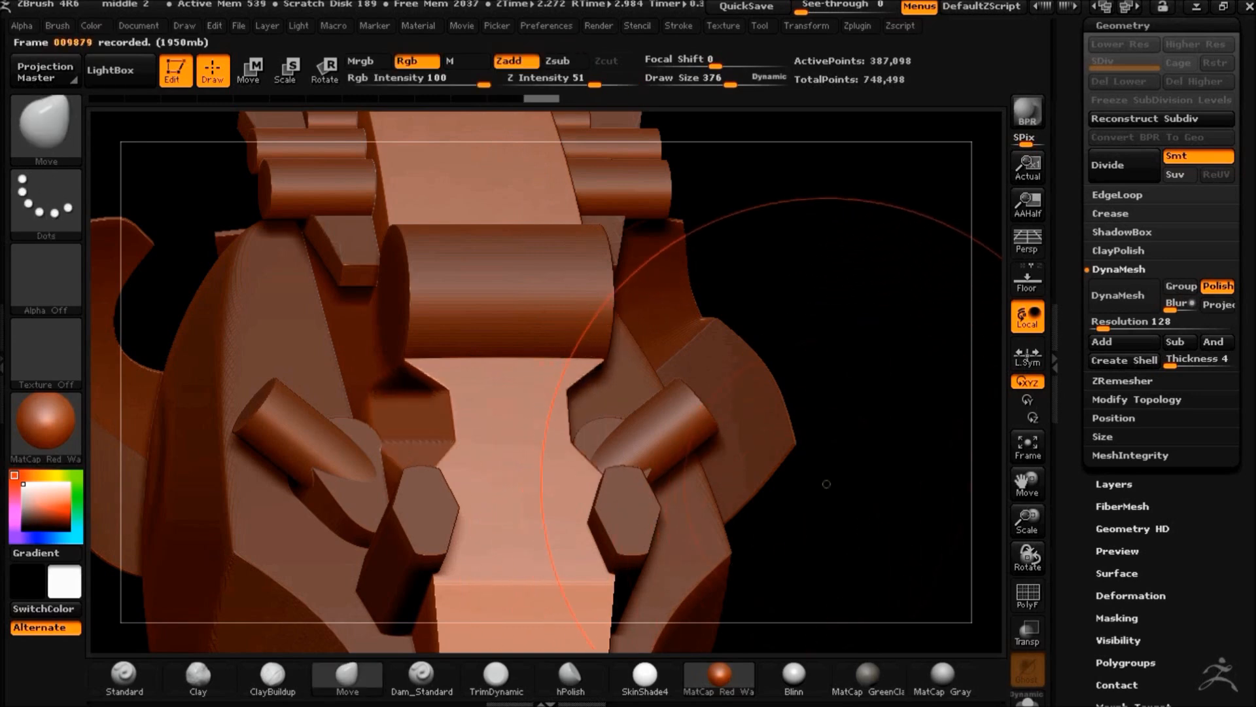
Try DynaMesh at resolution 128 on the denser, recut central block, with Polish switched off and on
left_click(1120, 297)
mouse_move(867, 501)
left_mouse_down()
mouse_move(833, 487)
mouse_move(840, 473)
mouse_move(981, 418)
left_mouse_up()
key("ctrl+z")
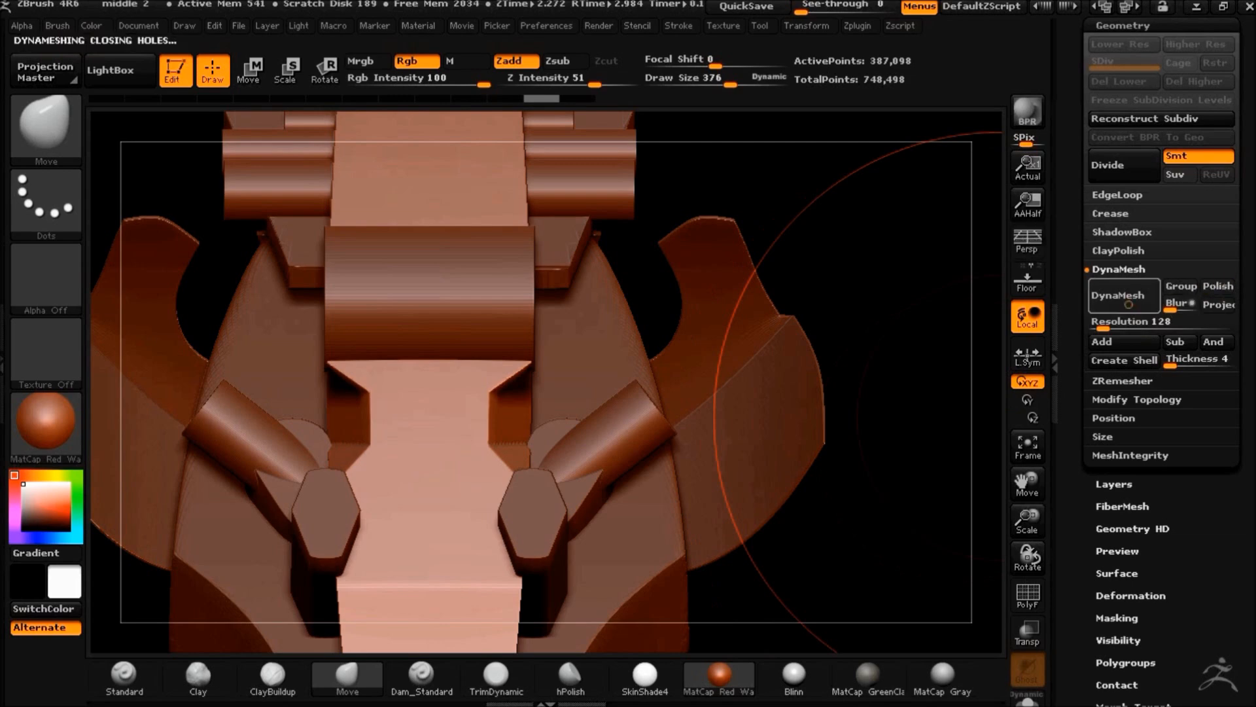
left_click_drag(858, 463, 801, 463)
key("ctrl+z")
left_click(1217, 286)
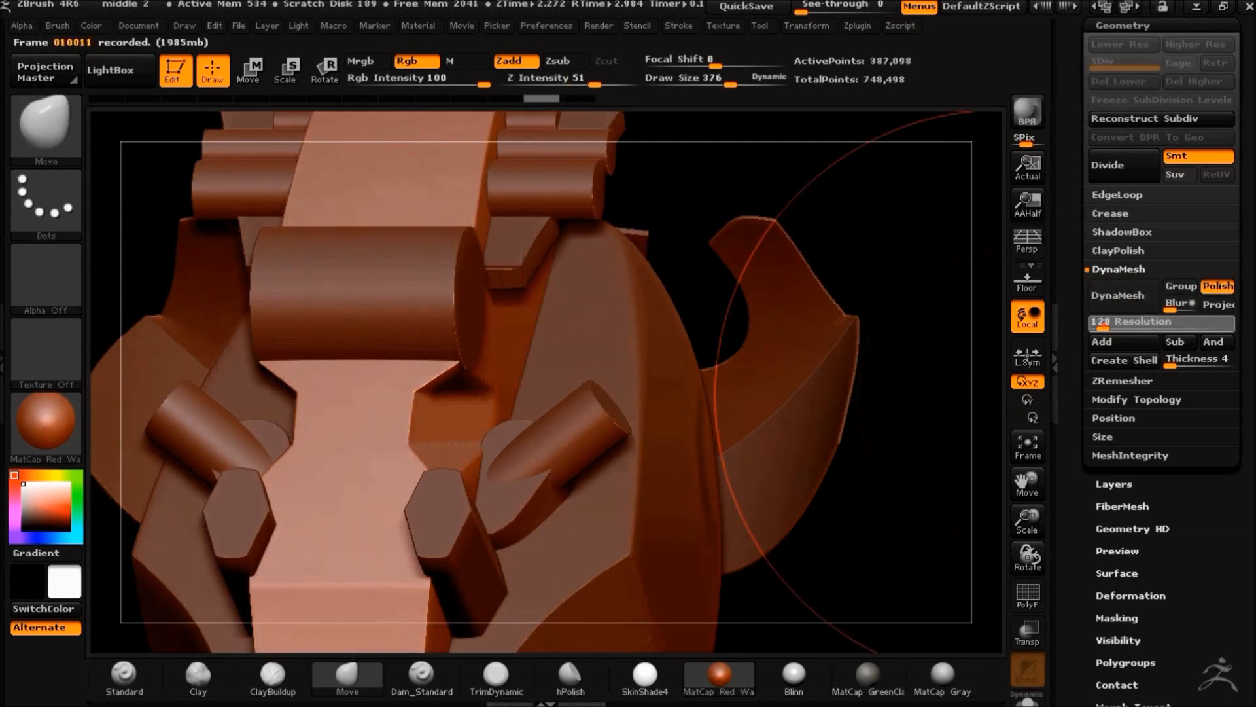
left_click(1115, 302)
left_click_drag(883, 460, 844, 357, "alt")
key("ctrl+z")
Isolate PM3D_Cube3D and make only the hexagonal posts PM3D_Sphereinder3D1 and diagonal cylinders PM3D_Sphereinder3D1_1 visible with it
left_click_drag(1078, 163, 1078, 241)
left_click(1113, 84)
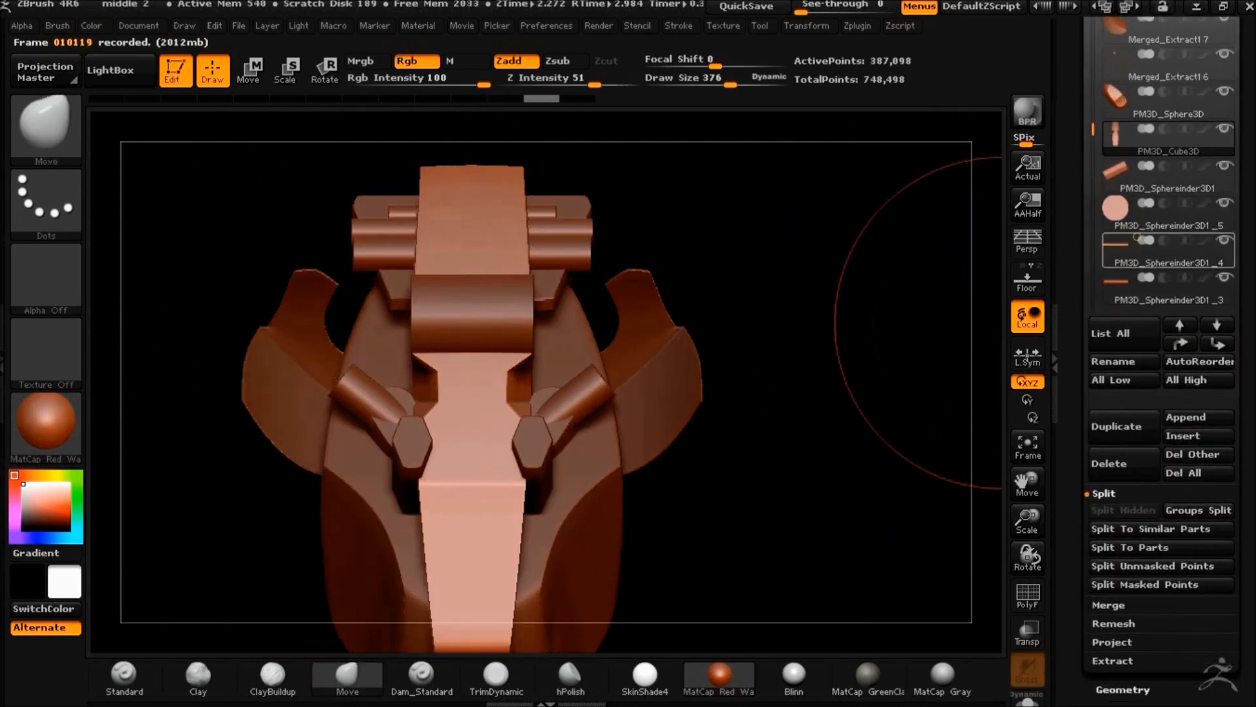
left_click(1223, 129)
left_click(1166, 262)
left_click_drag(1240, 153, 1239, 181)
left_click(1224, 192)
left_click_drag(936, 426, 822, 422)
left_click_drag(1093, 156, 1093, 224)
left_click(1224, 192)
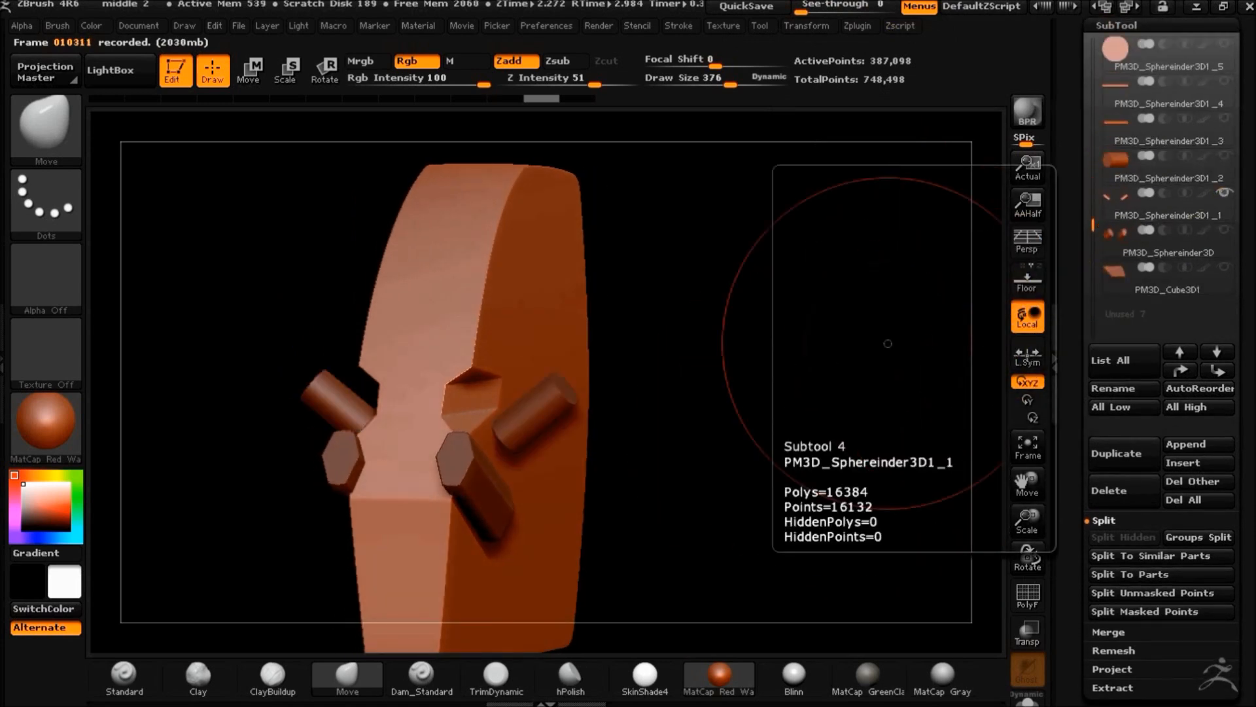
Turn on the visibility of the horizontal cylinder PM3D_Sphereinder3D1_2, the hull PM3D_Sphere3D and the cylinder sockets PM3D_Sphereinder3D
left_click_drag(888, 343, 928, 344)
left_click(1224, 155)
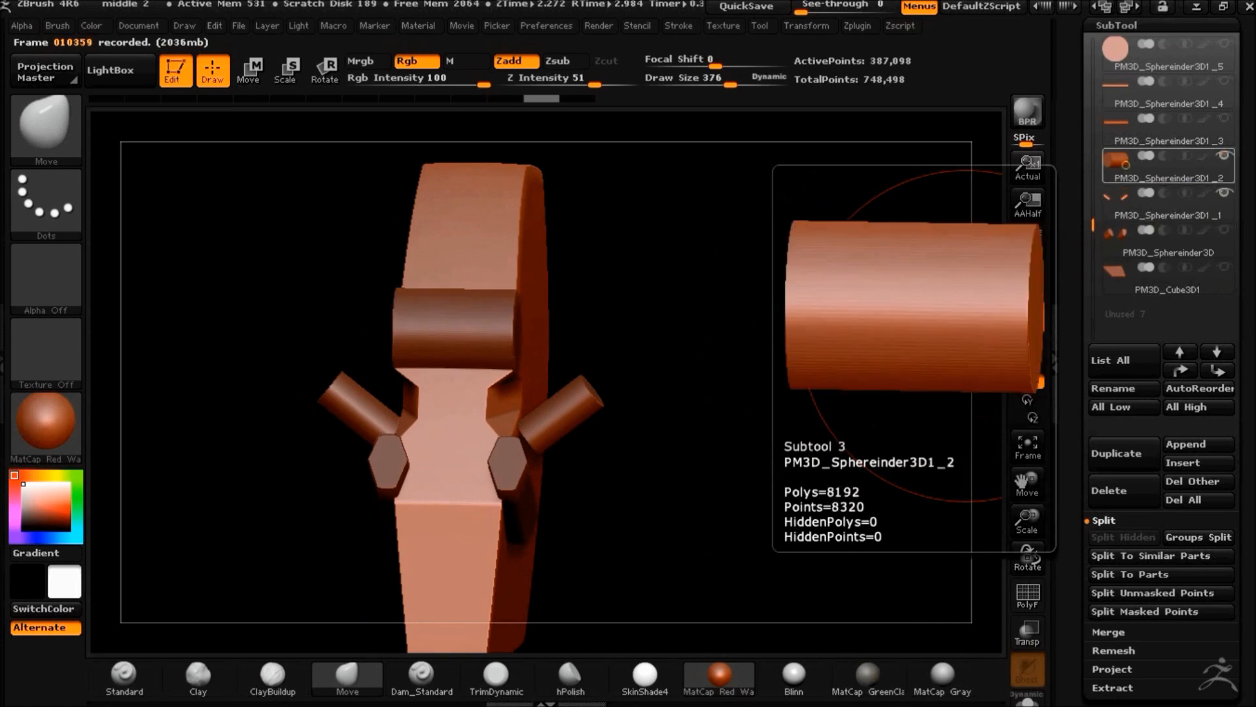
scroll(1171, 157, "up", 5)
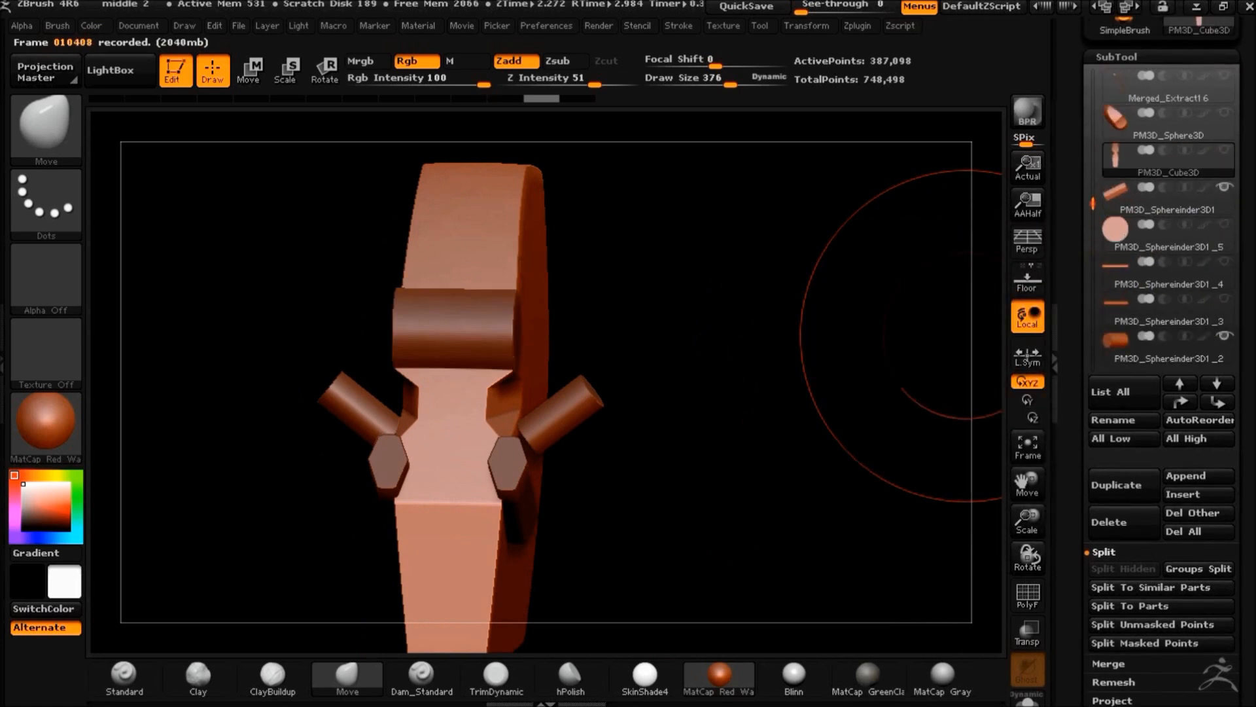
left_click_drag(841, 282, 747, 441)
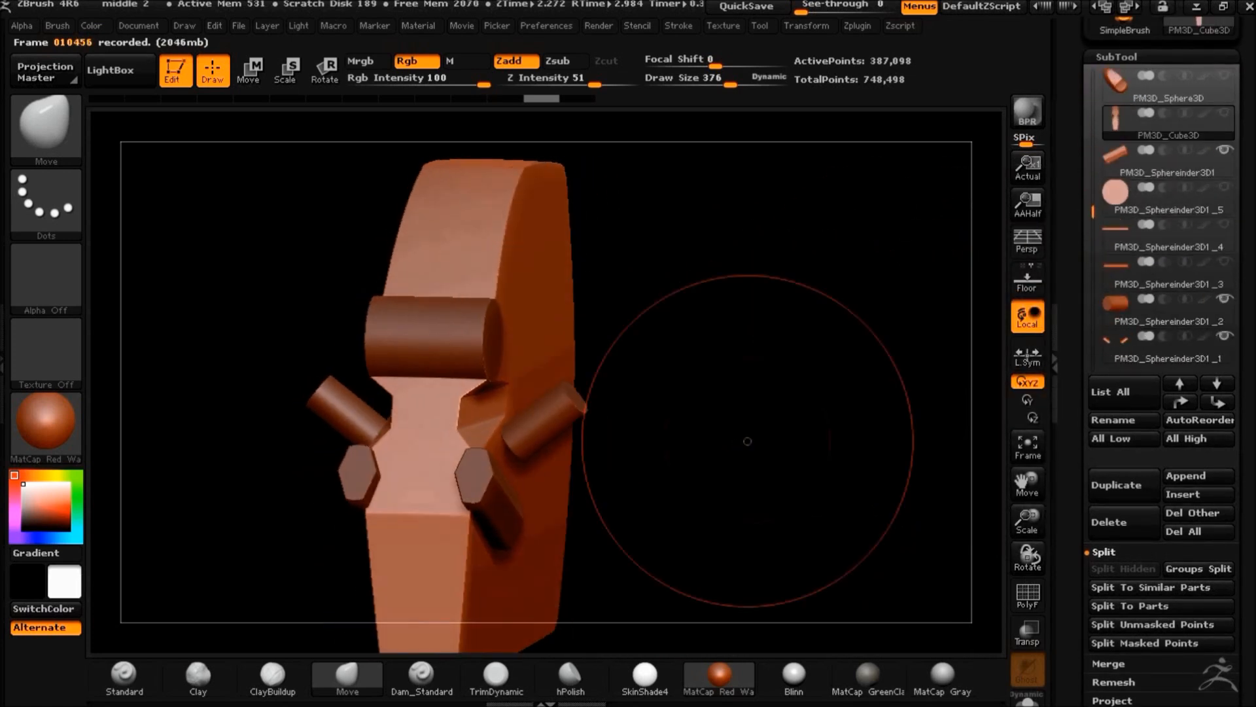
left_click(1224, 75)
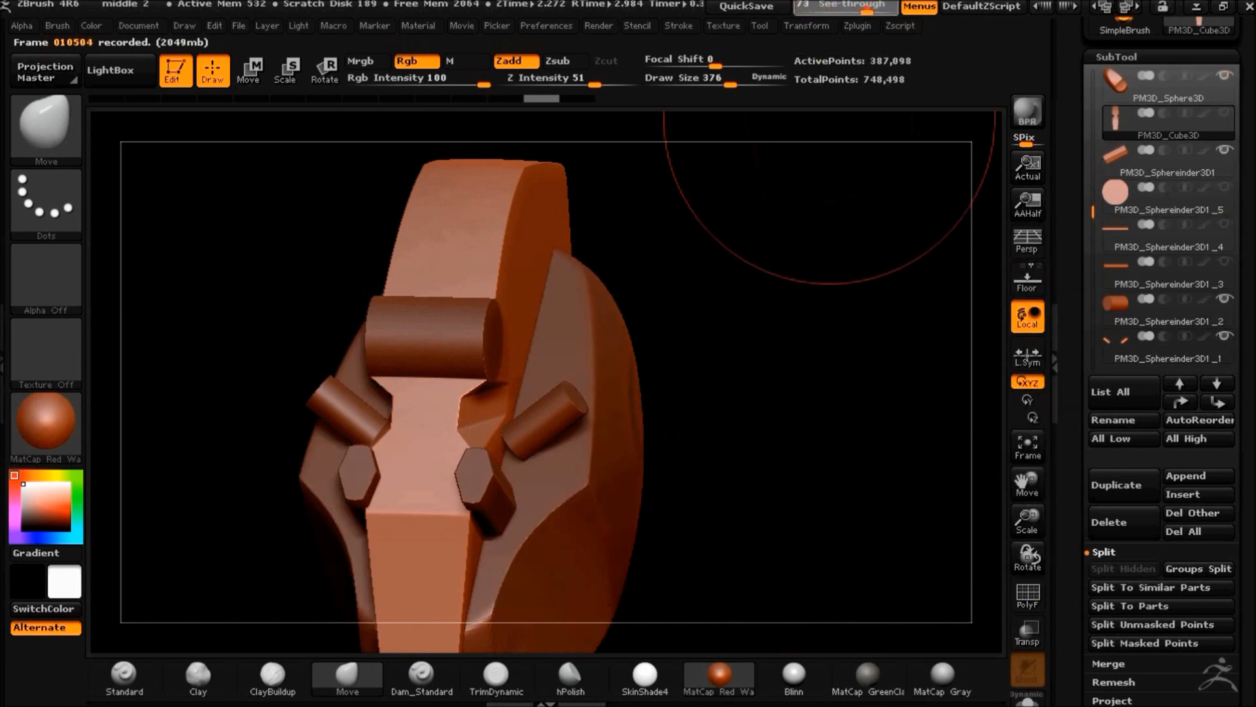
mouse_move(1109, 227)
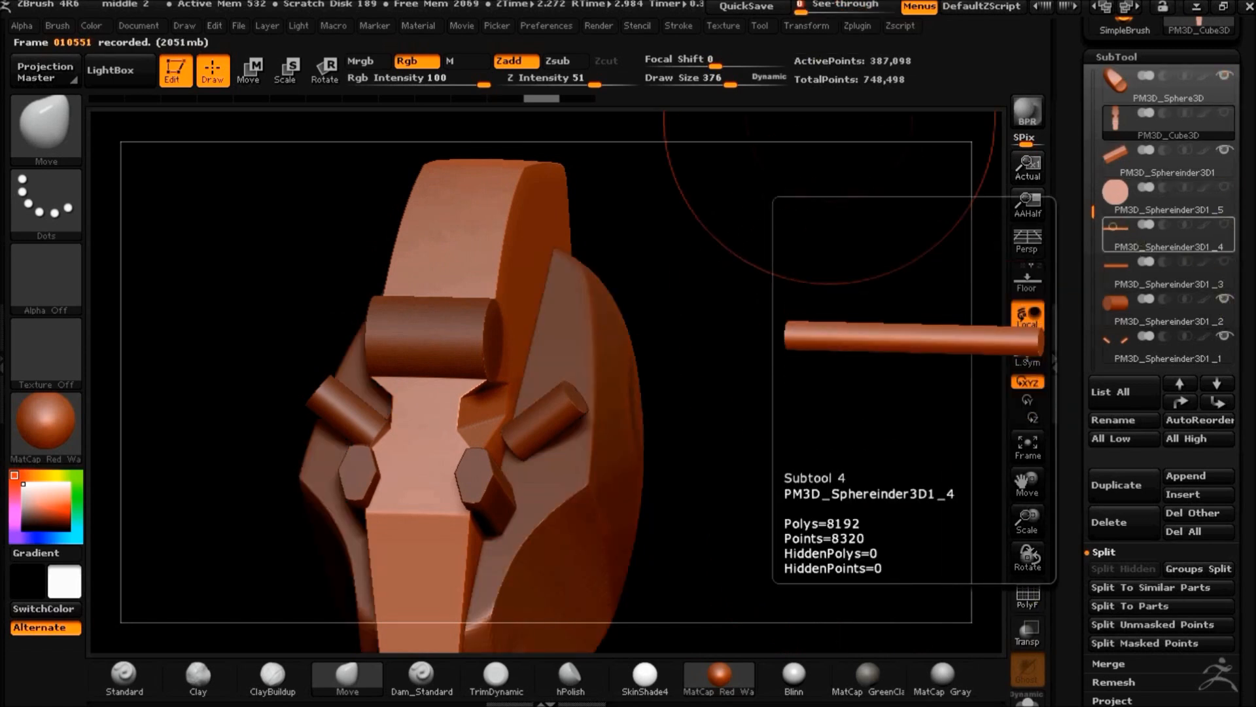
scroll(1109, 227, "down", 2)
left_click_drag(799, 532, 827, 406)
left_click_drag(1092, 248, 1092, 215)
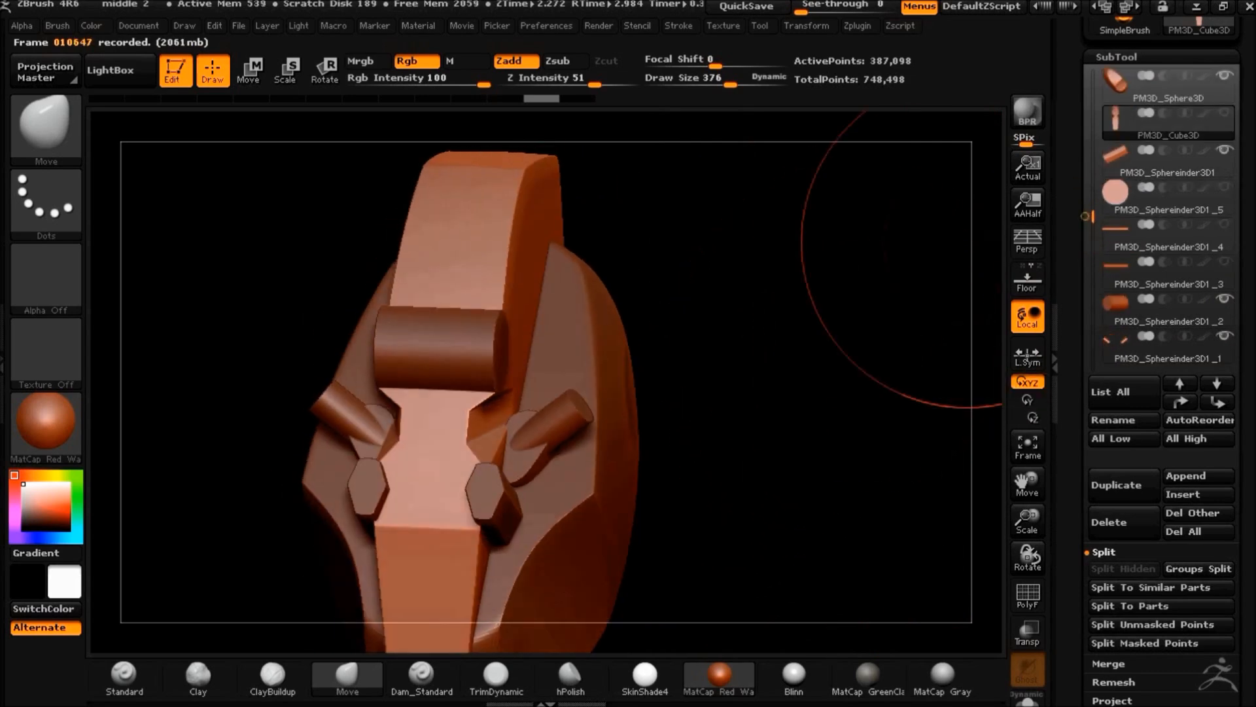
mouse_move(462, 26)
left_click(526, 169)
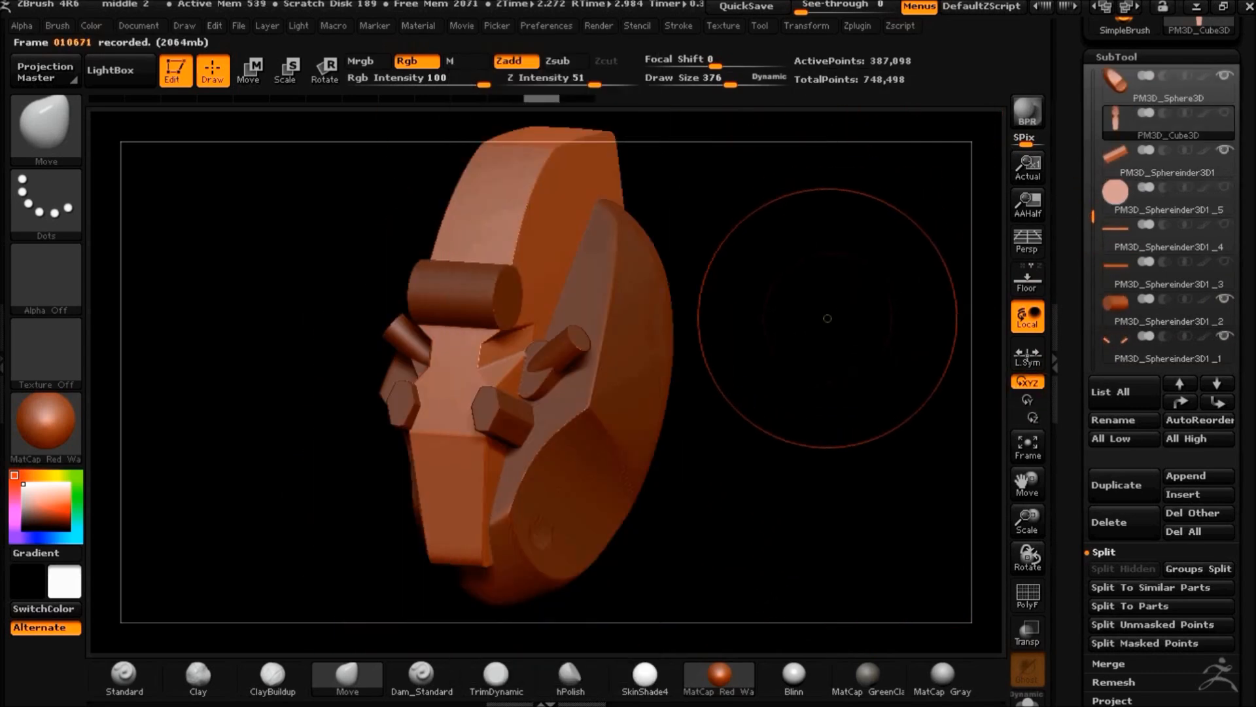
left_click_drag(827, 317, 841, 330)
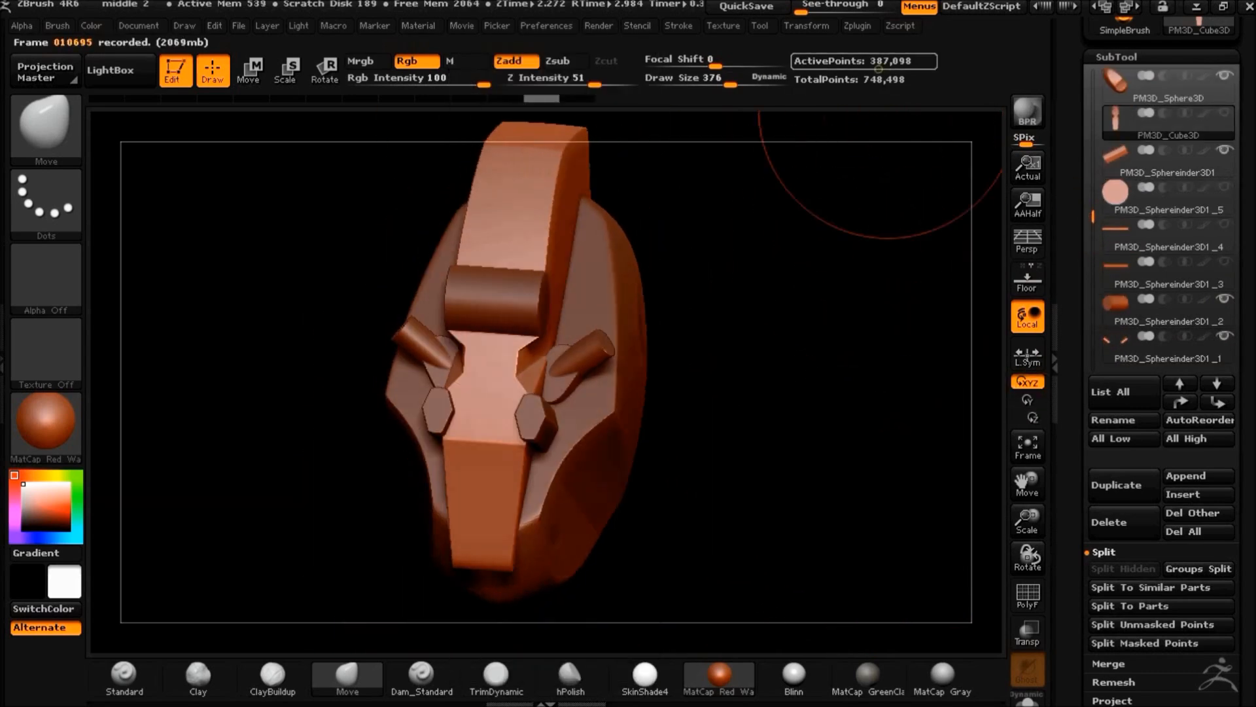
Merge the visible central block, cylinders, hexagonal posts and hull into one subtool
left_click(857, 25)
left_click(907, 208)
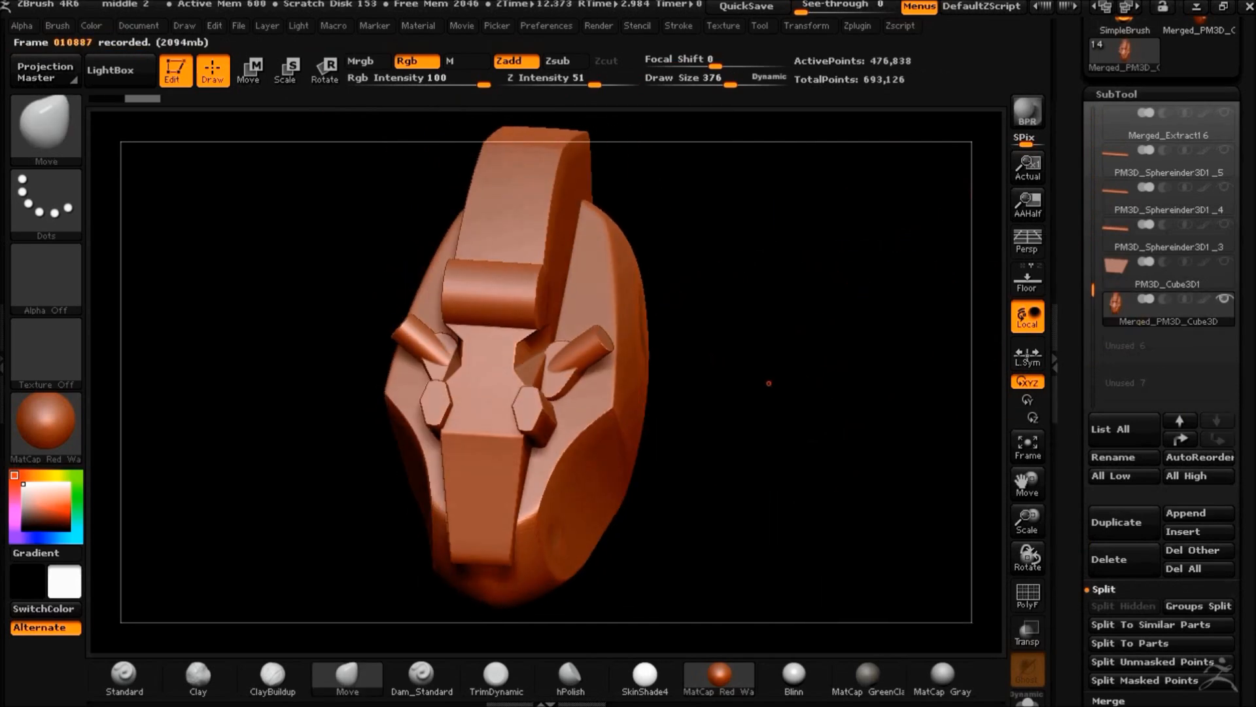
left_click(462, 25)
left_click(1123, 513)
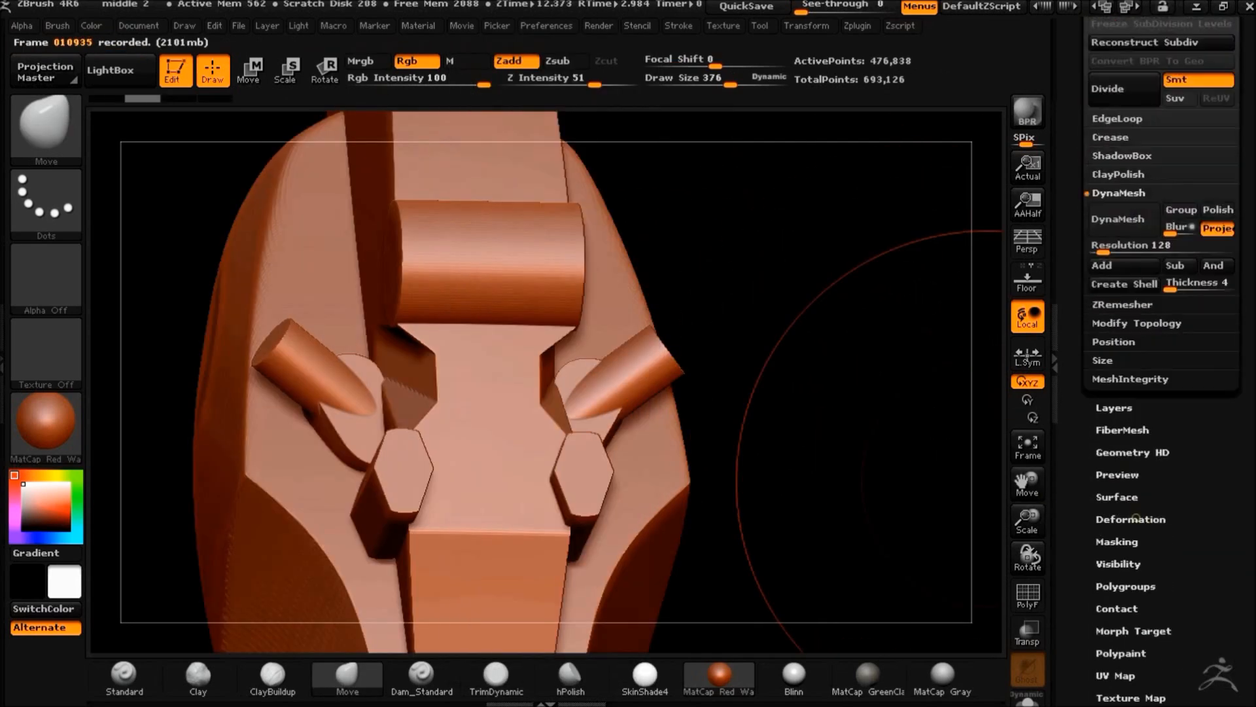
Switch Project off and Polish on, and DynaMesh the merged pelvis at resolution 328
left_click(1217, 305)
left_click(1120, 296)
left_click_drag(897, 430, 831, 426)
key("ctrl+z")
left_click_drag(1104, 326, 1116, 326)
left_click(1122, 296)
Smooth the merged mesh's edges around the diagonal cylinders and along the hull's front ridges with draw size 376
mouse_move(902, 392)
left_mouse_down()
mouse_move(885, 393)
mouse_move(901, 396)
left_mouse_up()
mouse_move(579, 376)
left_mouse_down("shift")
mouse_move(569, 386)
mouse_move(575, 367)
left_mouse_up("shift")
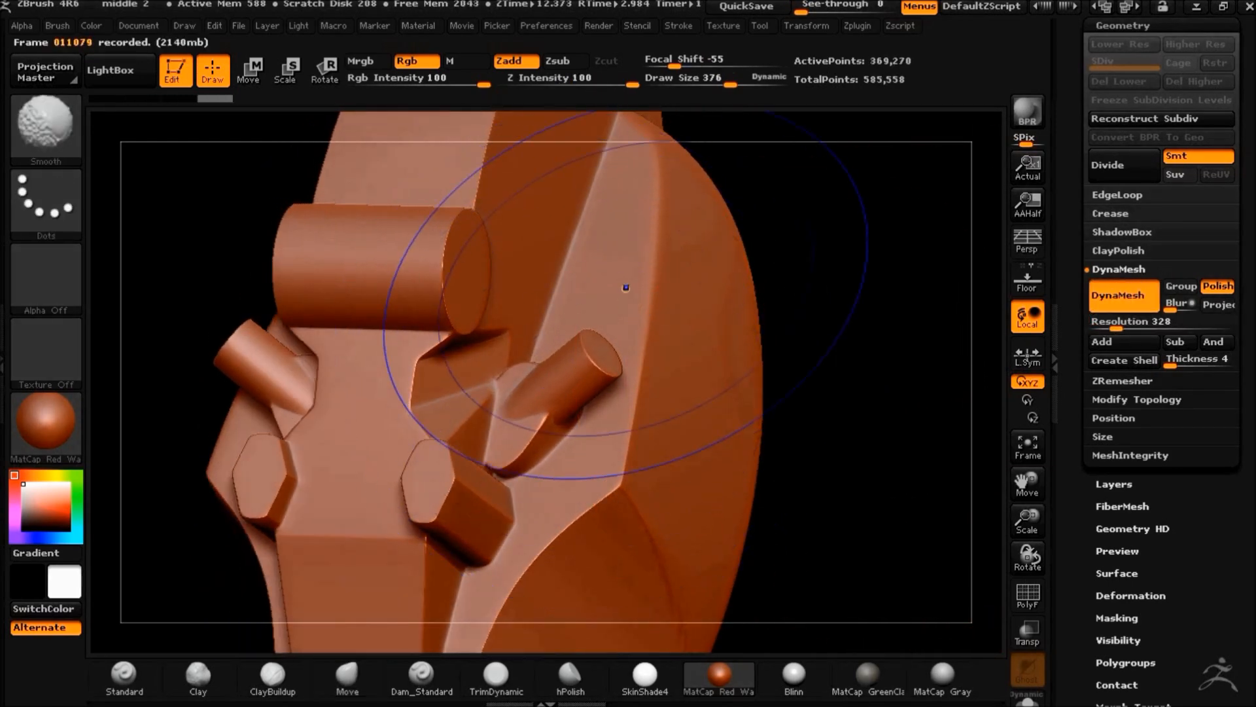
left_click_drag(485, 363, 479, 365, "shift")
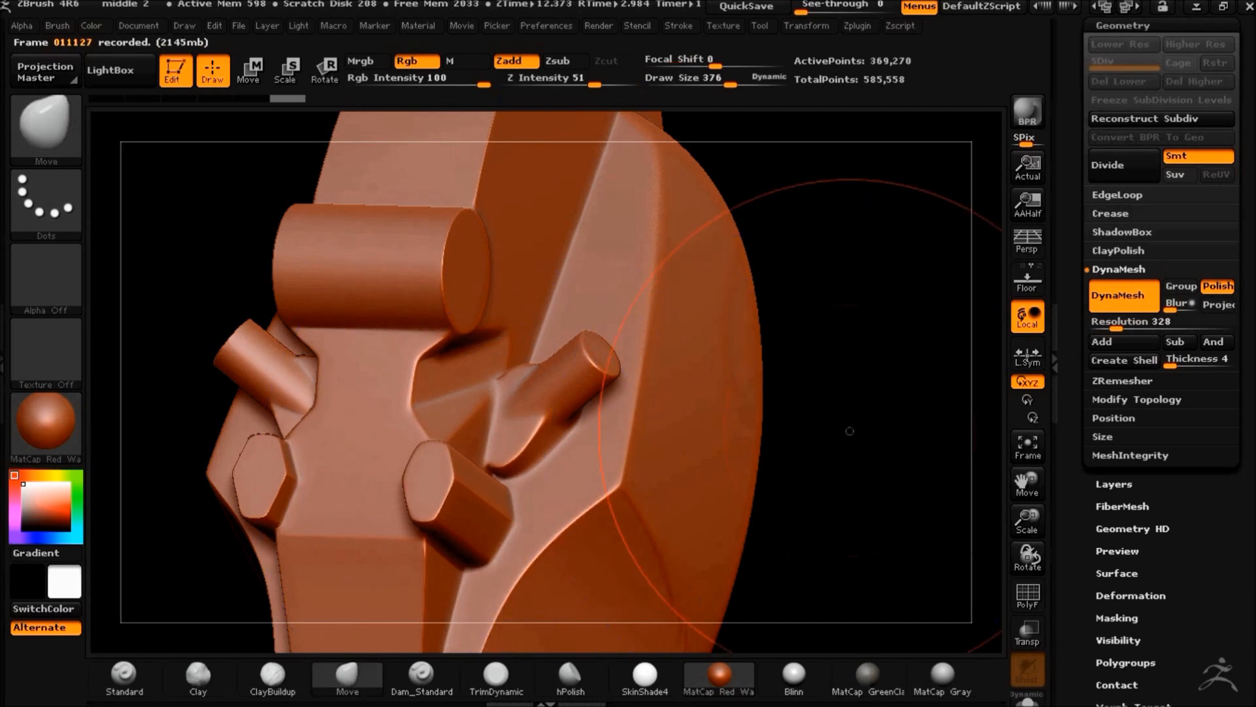
left_click_drag(850, 432, 839, 451)
left_click_drag(609, 305, 599, 301, "shift")
mouse_move(929, 334)
left_mouse_down()
mouse_move(965, 320)
mouse_move(966, 305)
left_mouse_up()
mouse_move(841, 393)
left_mouse_down()
mouse_move(747, 379)
mouse_move(830, 387)
mouse_move(818, 396)
left_mouse_up()
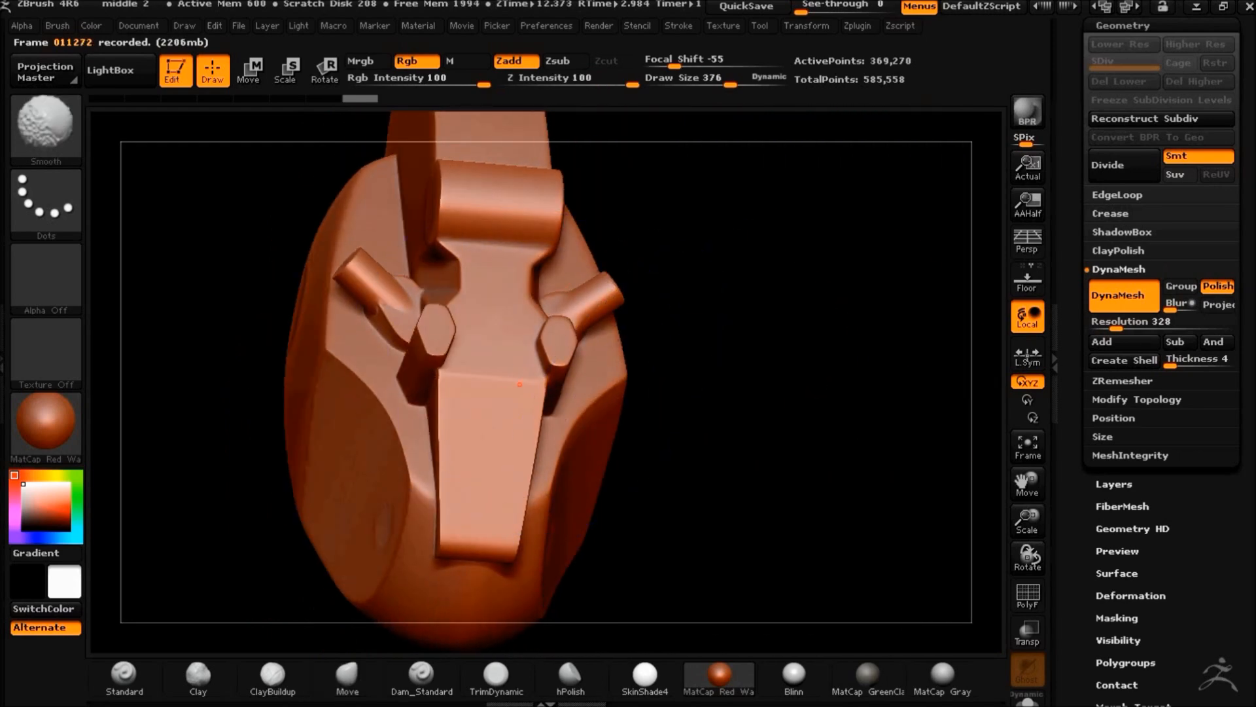
Check the merged mesh's wireframe and smooth the upper ridge of the hull
left_click_drag(772, 432, 850, 418)
left_click_drag(695, 397, 785, 494, "alt")
key("shift+f")
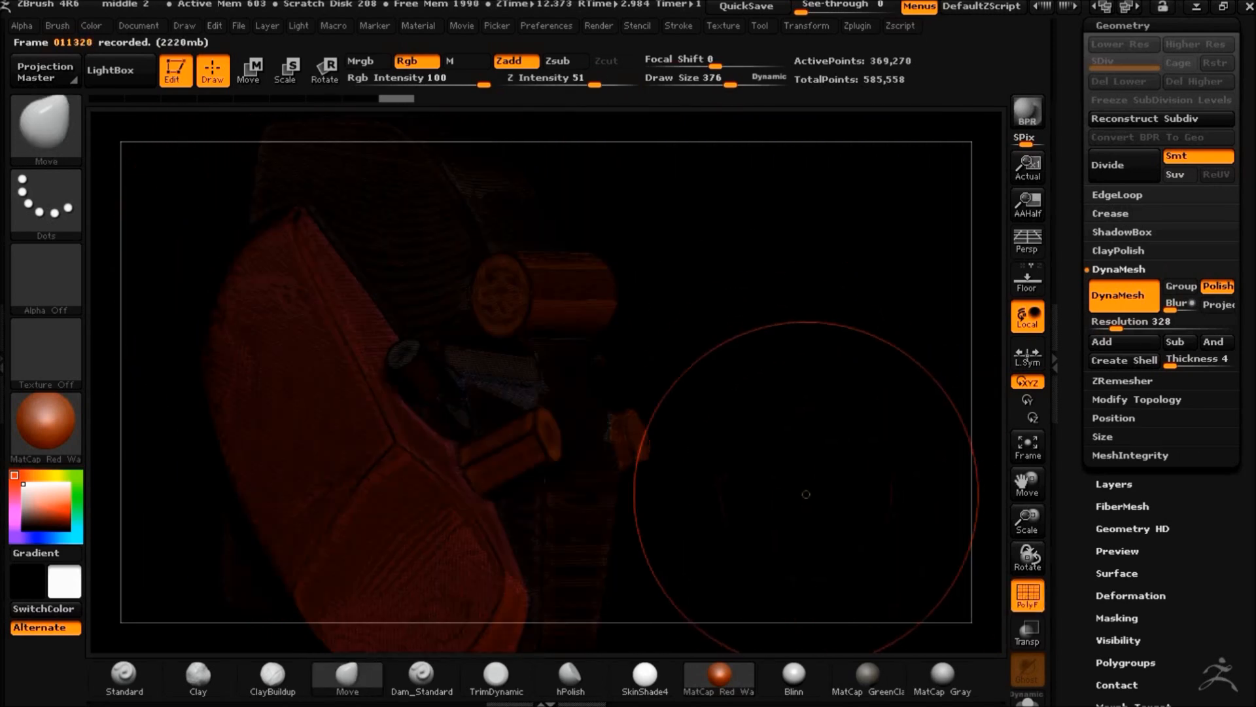
key("shift+f")
left_click_drag(869, 512, 883, 510)
left_click_drag(275, 283, 314, 298, "shift")
Set the draw size to 151 and smooth the seams where the horizontal cylinder meets the slab and block
left_click_drag(753, 370, 727, 396)
left_click_drag(727, 397, 757, 457, "alt")
left_click_drag(733, 83, 700, 84)
left_click_drag(764, 189, 804, 269, "alt")
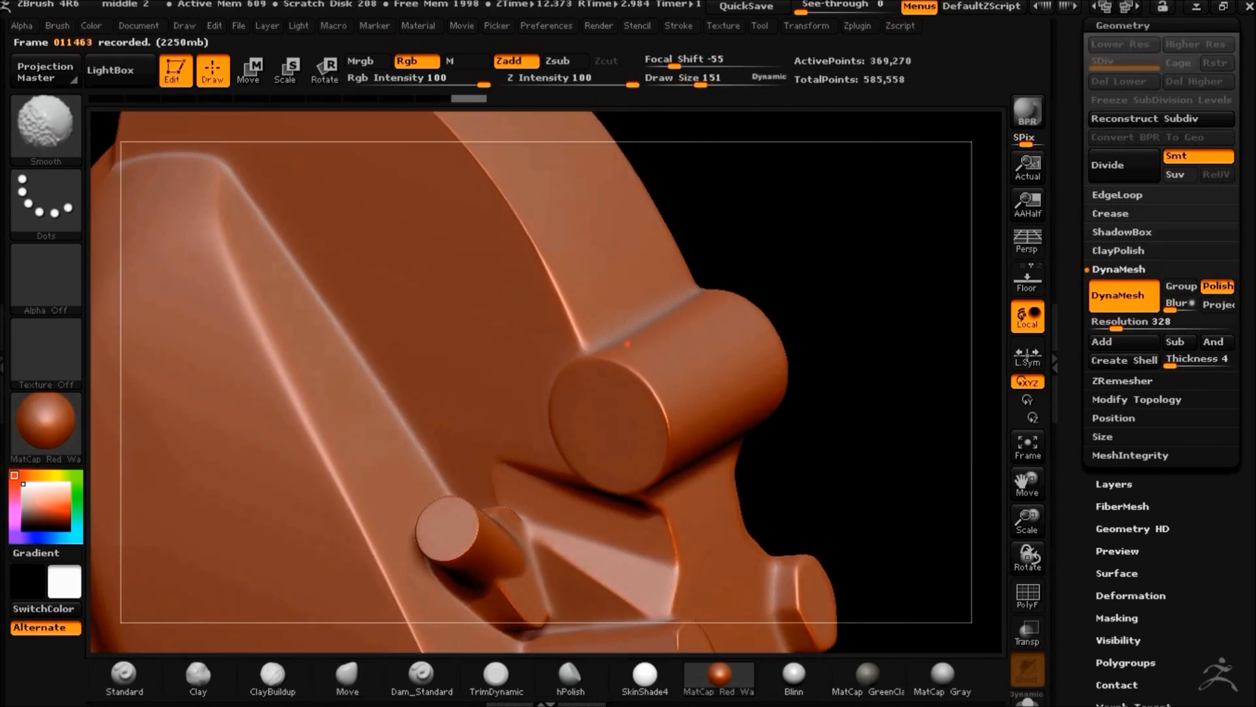
left_click_drag(885, 315, 857, 374)
left_click_drag(910, 340, 904, 244)
left_click_drag(692, 437, 695, 419, "shift")
Set the draw size to 40 and smooth the joint between the diagonal cylinder's base and the hull
left_click_drag(945, 415, 867, 314)
mouse_move(890, 407)
left_mouse_down("alt")
mouse_move(909, 316)
mouse_move(932, 288)
mouse_move(936, 229)
left_mouse_up("alt")
left_click(697, 82)
left_click_drag(637, 359, 613, 455, "shift")
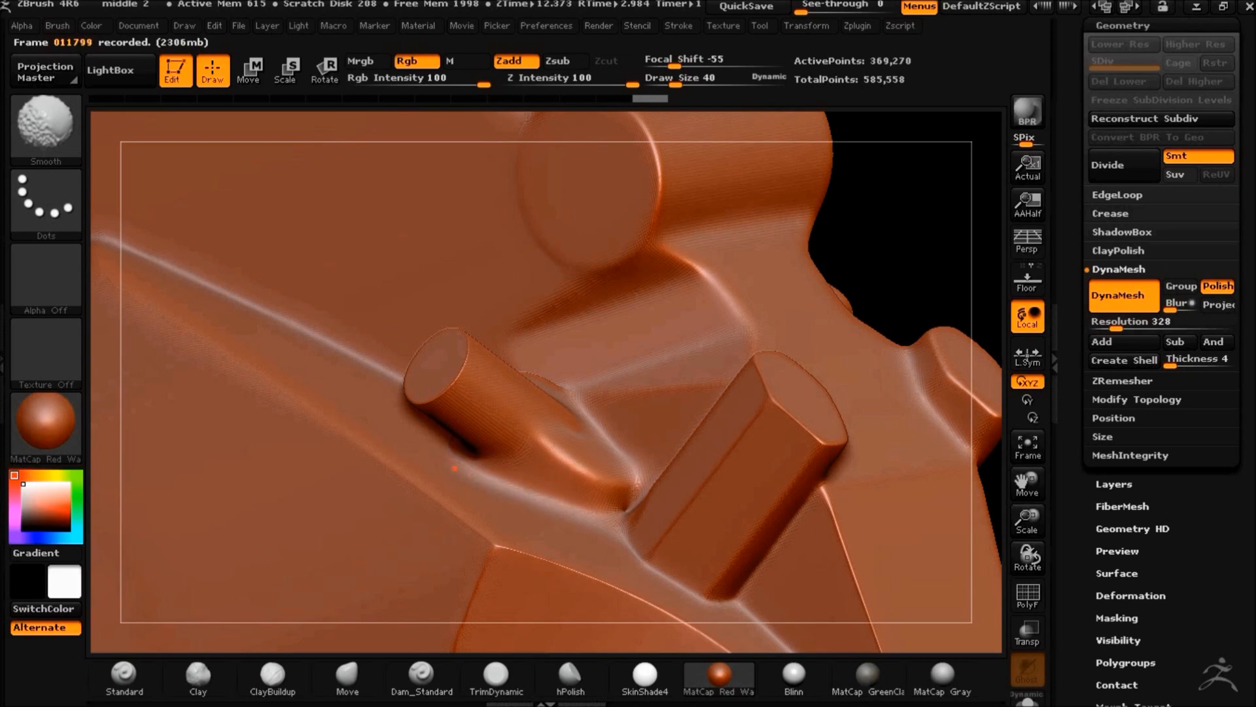
left_click_drag(474, 475, 499, 467, "shift")
left_click_drag(850, 225, 942, 278)
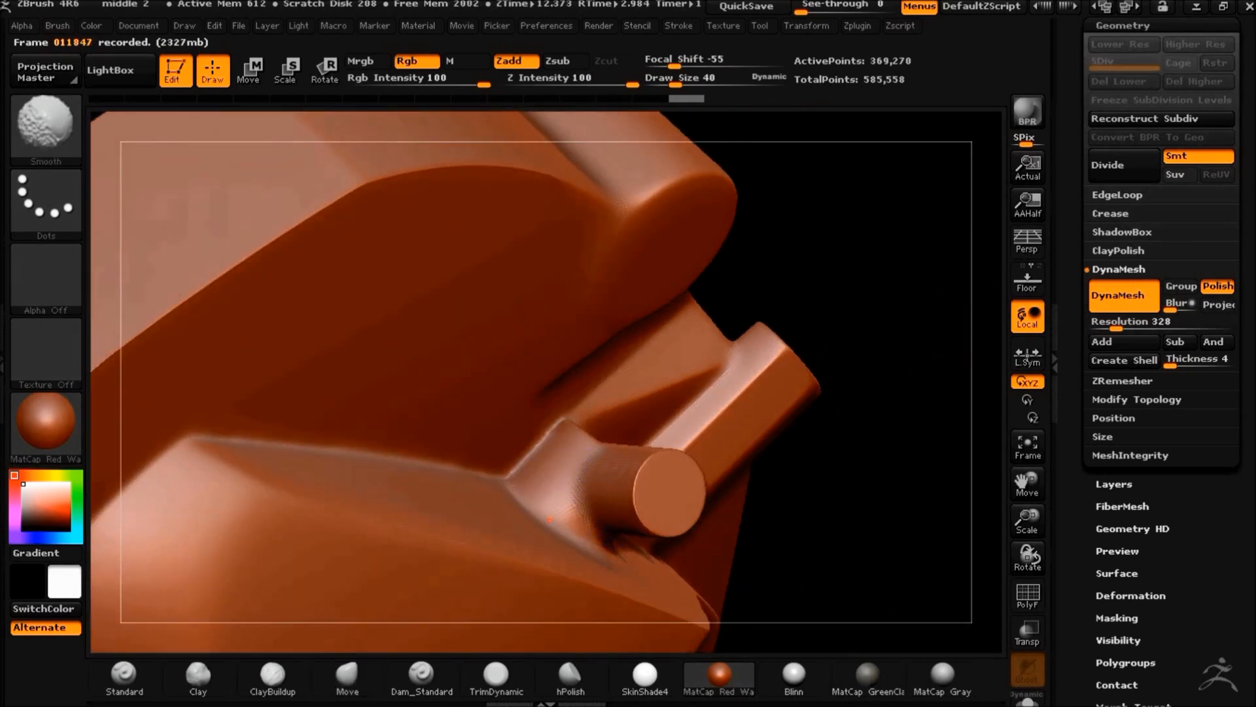
left_click_drag(908, 314, 877, 452)
left_click_drag(917, 570, 762, 399)
left_click_drag(281, 283, 345, 290, "alt")
left_click_drag(844, 252, 838, 542)
left_click_drag(950, 519, 941, 454, "alt")
Roll the merged mesh back to its state before DynaMesh and remesh it at resolution 328 with Polish on
left_click(323, 97)
left_click_drag(265, 97, 143, 97)
key("shift+f")
key("shift+f")
left_click_drag(881, 311, 960, 303, "alt")
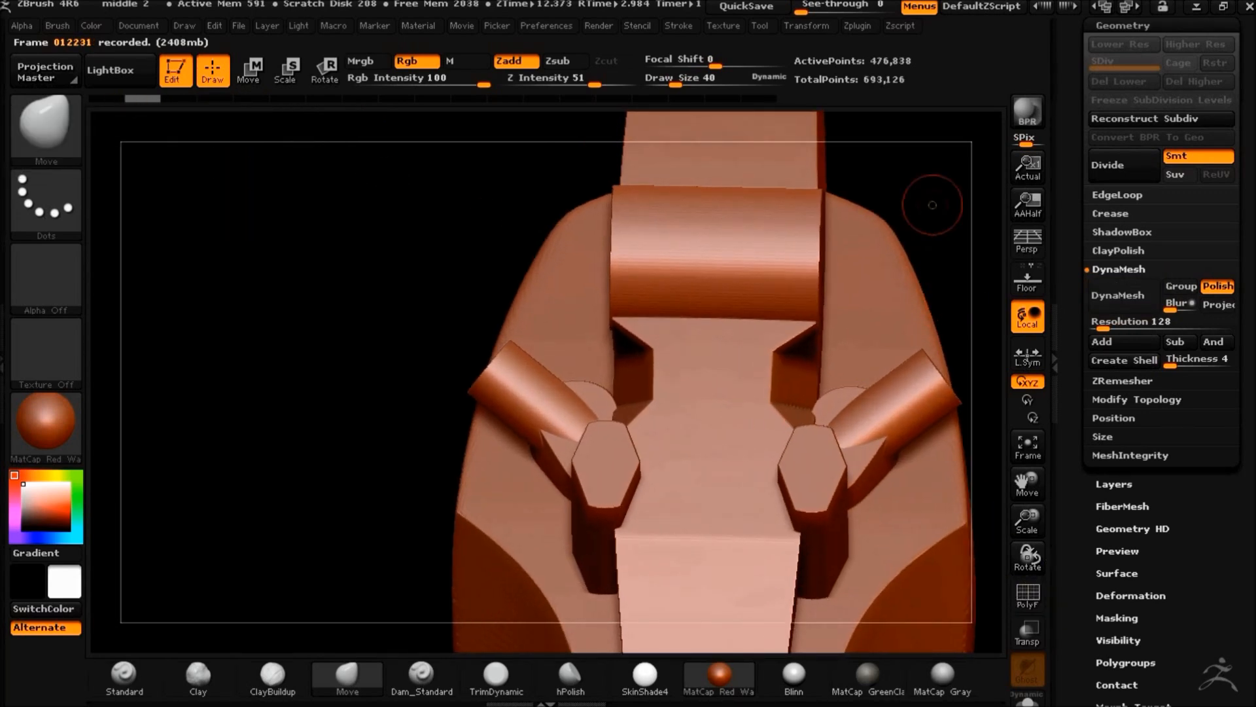
left_click_drag(932, 204, 728, 156, "alt")
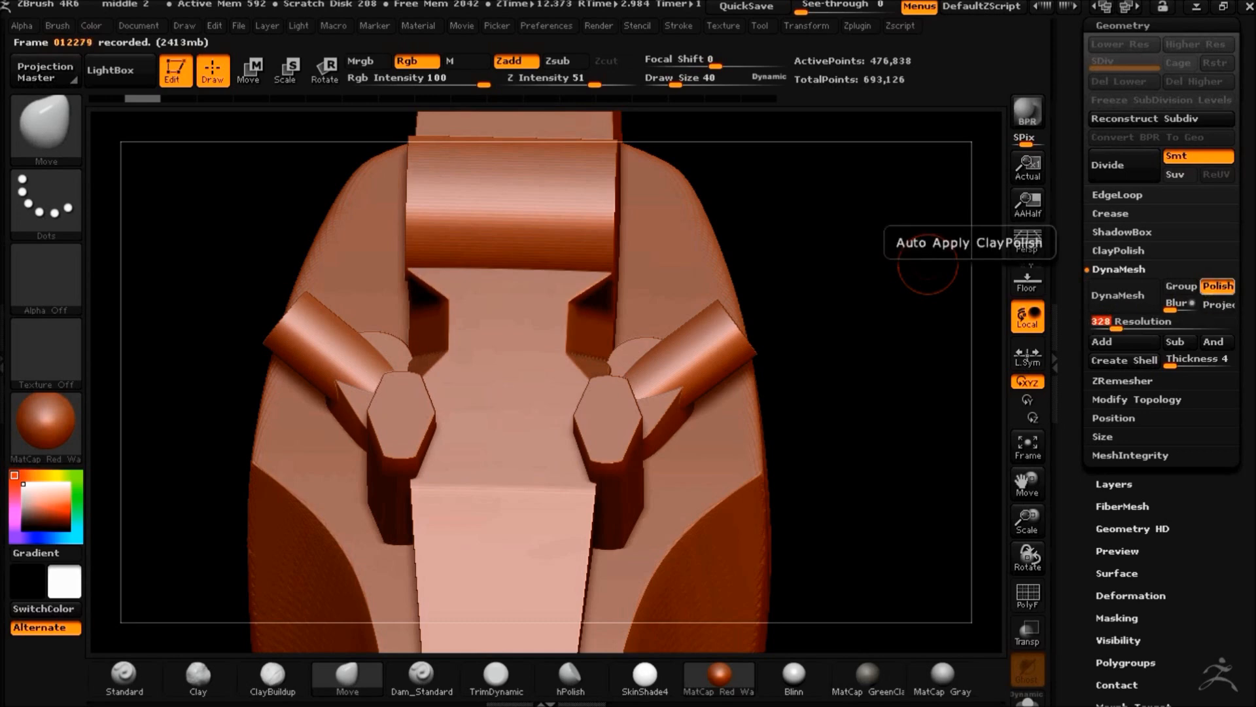
Smooth the joints where the diagonal cylinders meet their sockets and the hull with draw size 40
mouse_move(780, 326)
left_mouse_down()
mouse_move(818, 336)
mouse_move(831, 366)
mouse_move(920, 370)
mouse_move(916, 406)
left_mouse_up()
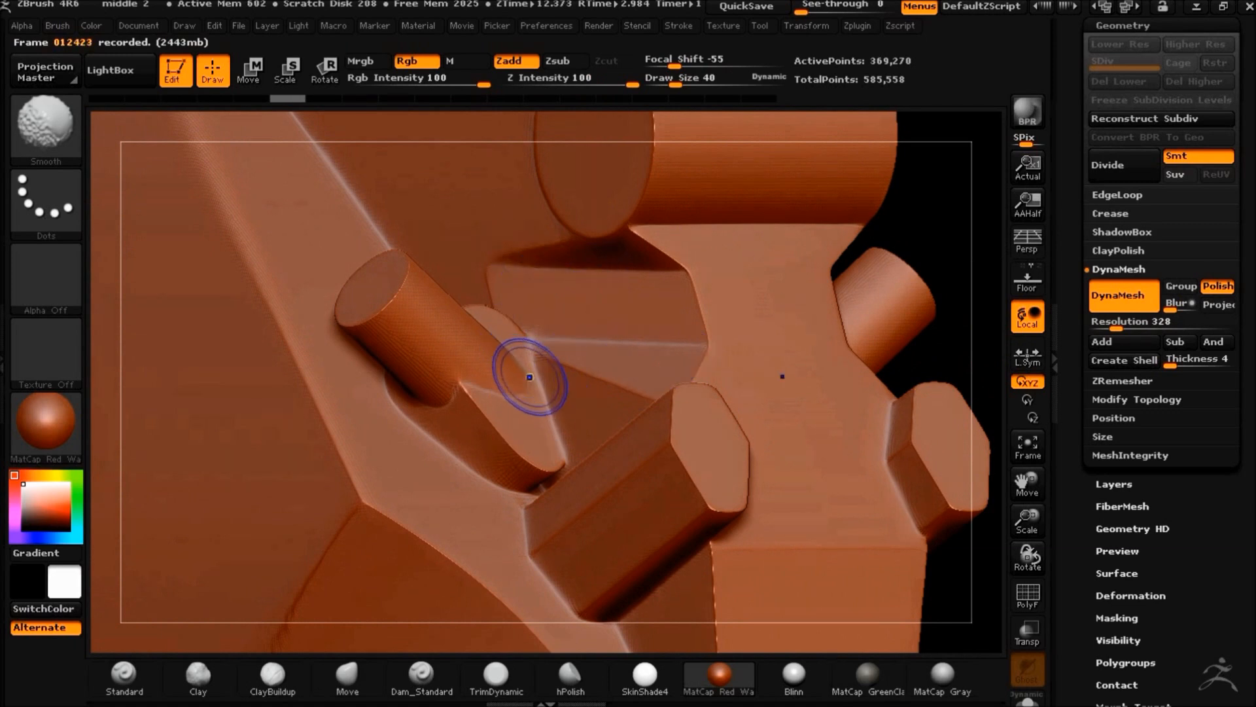
key("ctrl+z")
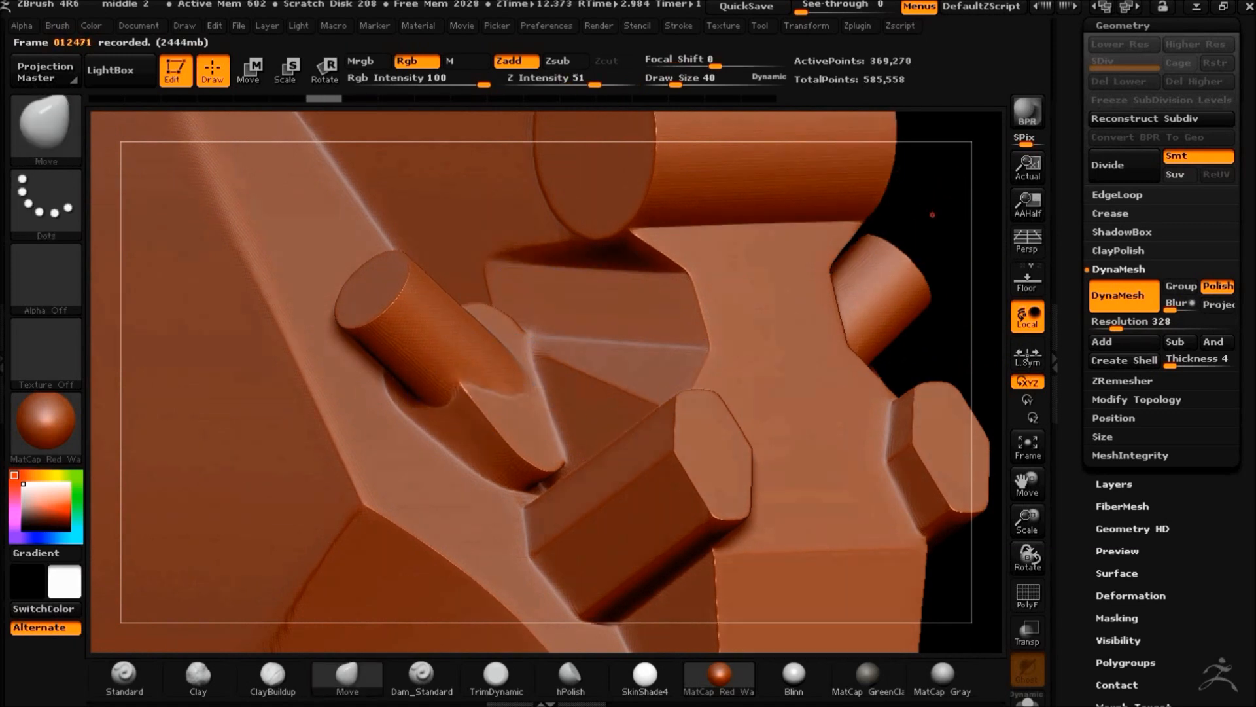
left_click_drag(933, 213, 926, 258)
left_click_drag(968, 336, 971, 377, "alt")
left_click_drag(563, 373, 494, 387, "shift")
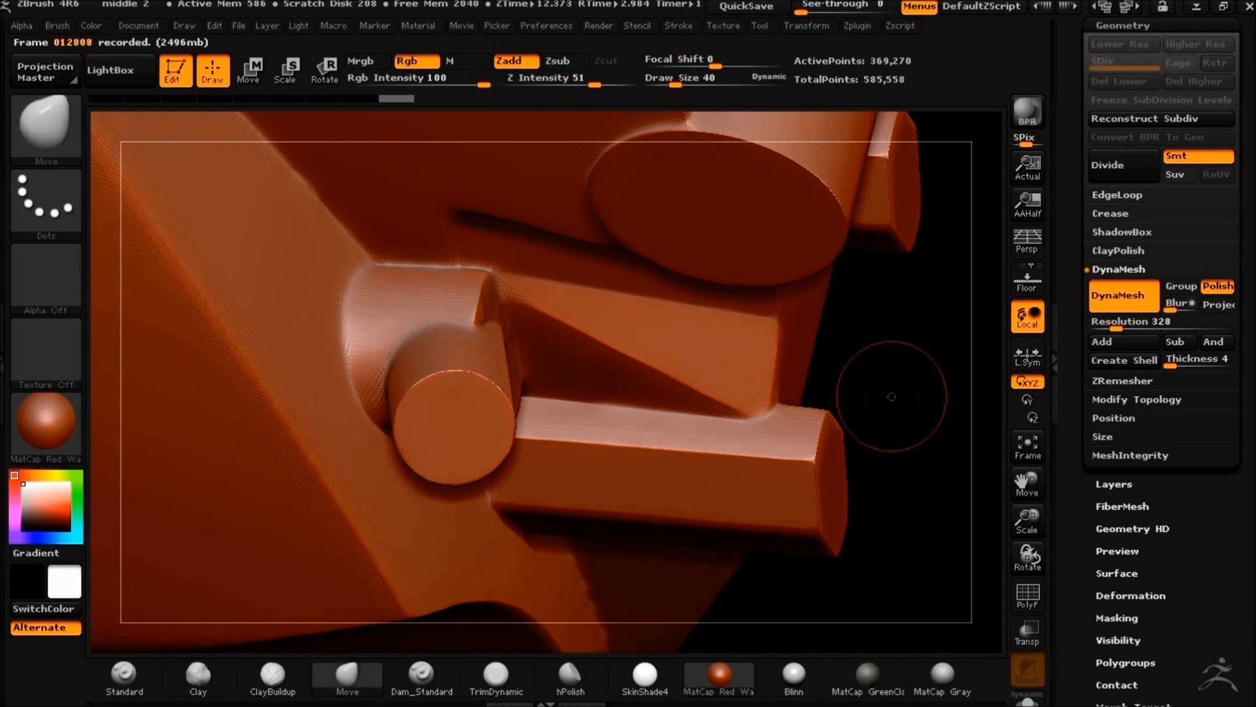
left_click_drag(872, 400, 855, 315)
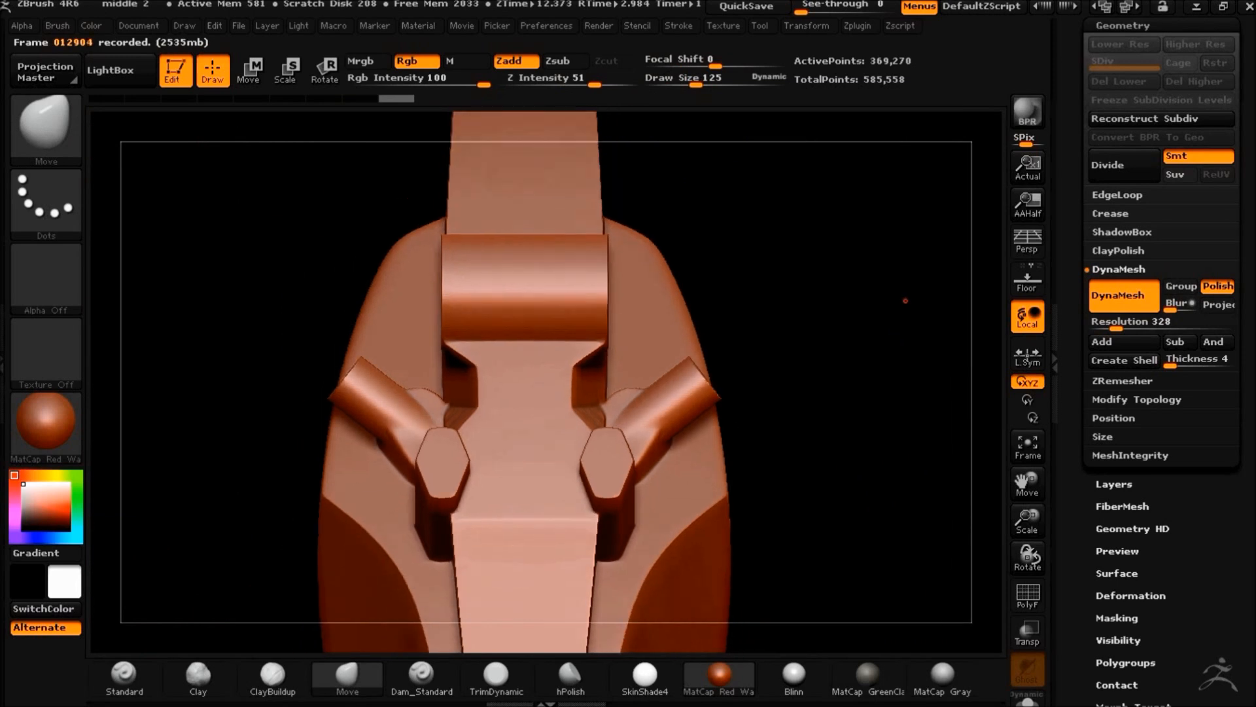
Try masking a narrow strip below the horizontal cylinder, inverting the mask and smoothing only that strip
left_click_drag(771, 289, 866, 319, "alt")
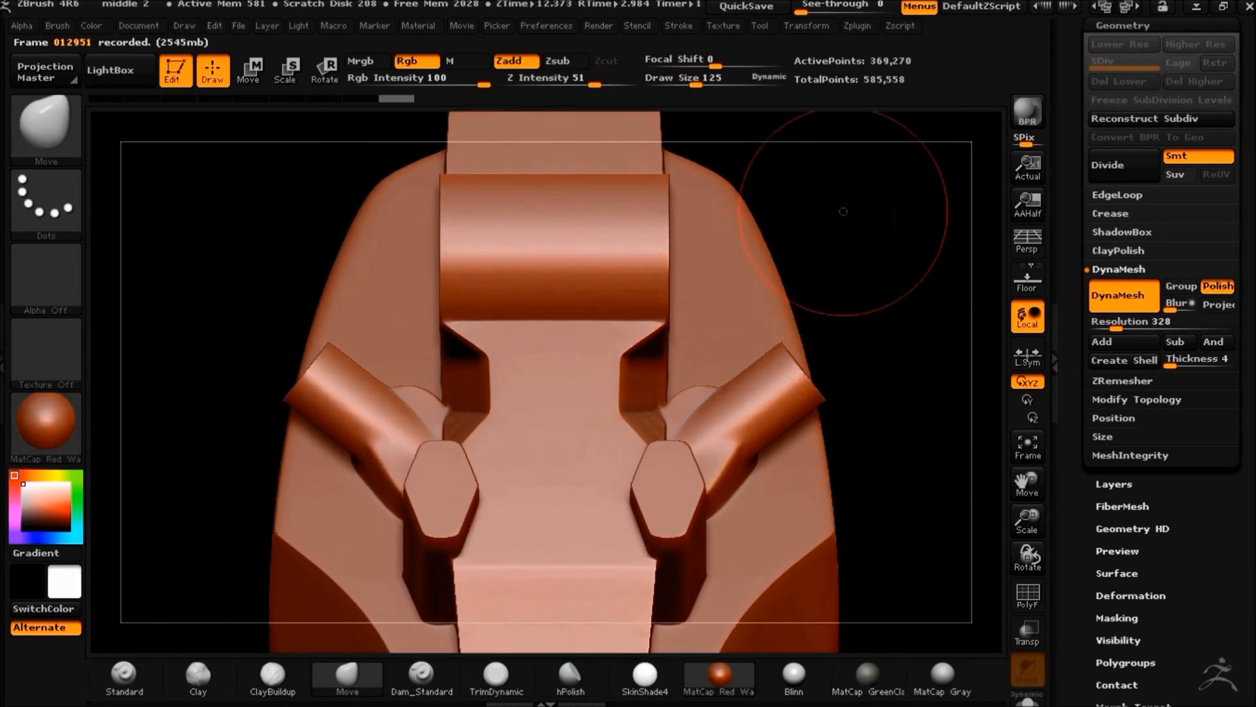
left_click_drag(843, 211, 920, 219, "alt")
left_click_drag(384, 273, 737, 294, "ctrl")
key("ctrl+z")
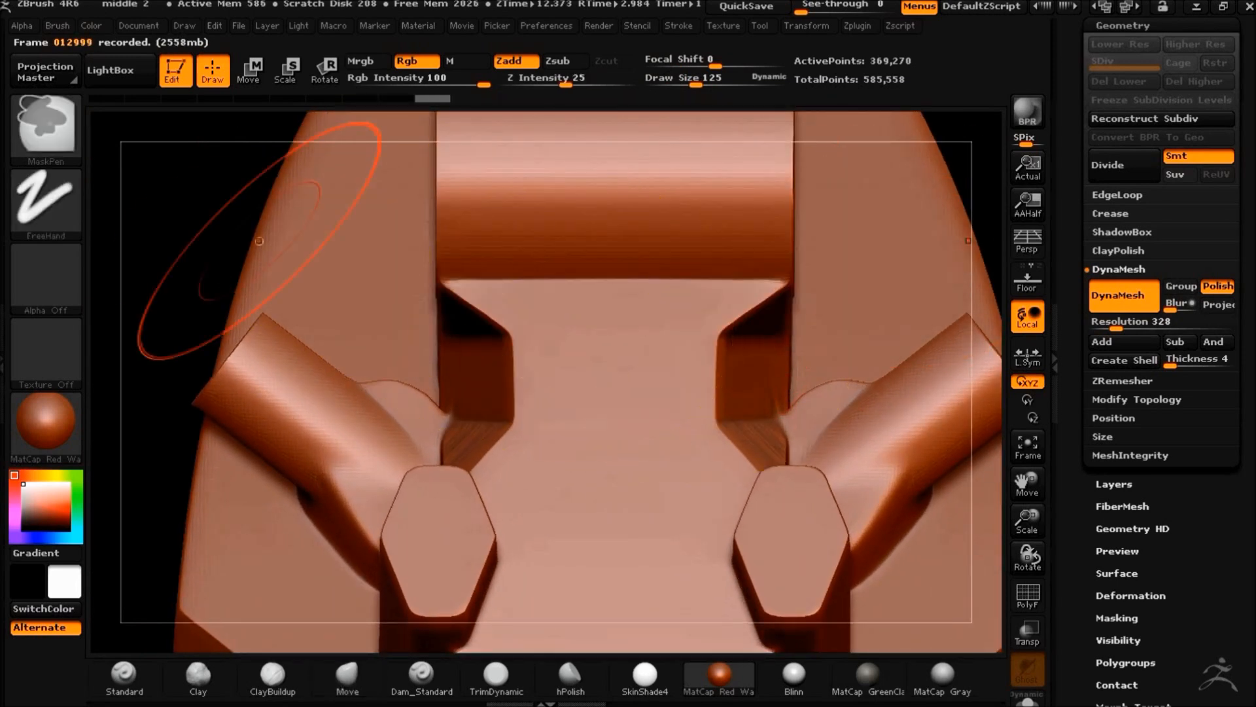
left_click_drag(407, 286, 857, 287, "ctrl")
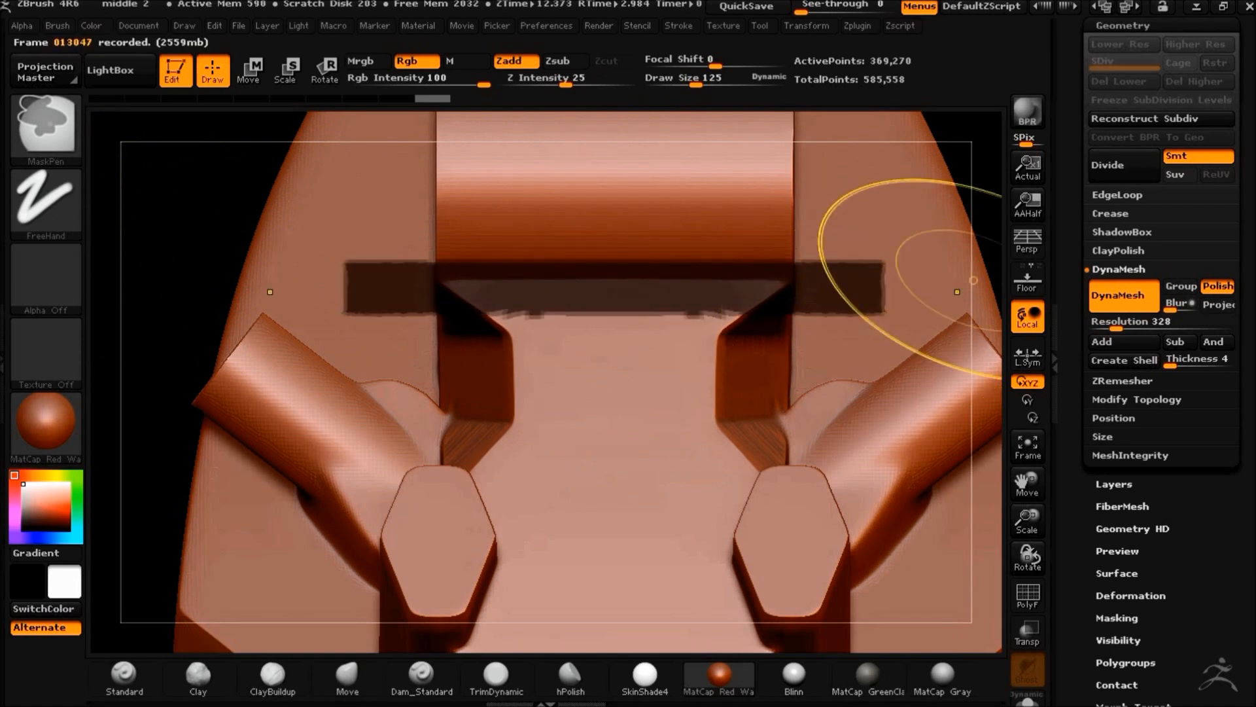
left_click(977, 186, "ctrl")
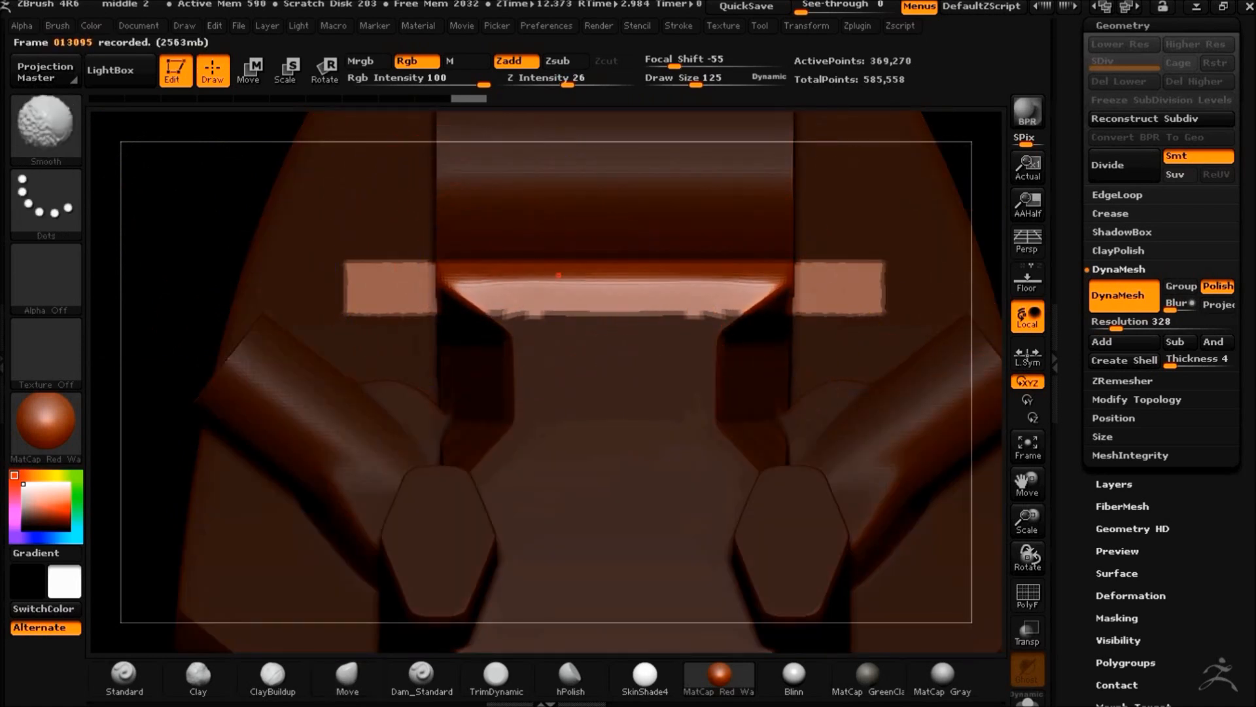
left_click_drag(495, 288, 501, 294, "shift")
mouse_move(187, 204)
left_mouse_down("ctrl")
mouse_move(157, 220)
mouse_move(210, 205)
left_mouse_up("ctrl")
key("ctrl+z")
left_click(808, 291, "ctrl")
Smooth the block's upper edges below the horizontal cylinder and the cylinder's seam with the slab, using draw sizes 52 and 120
key("b")
key("m")
key("v")
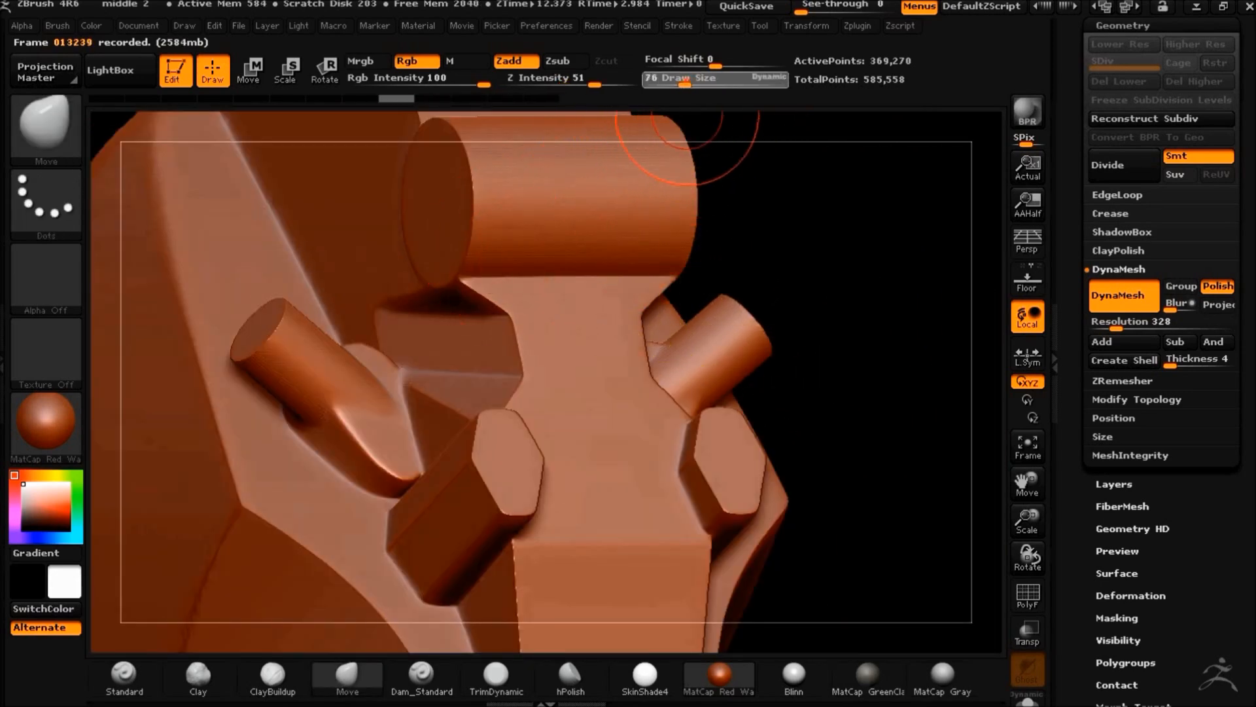
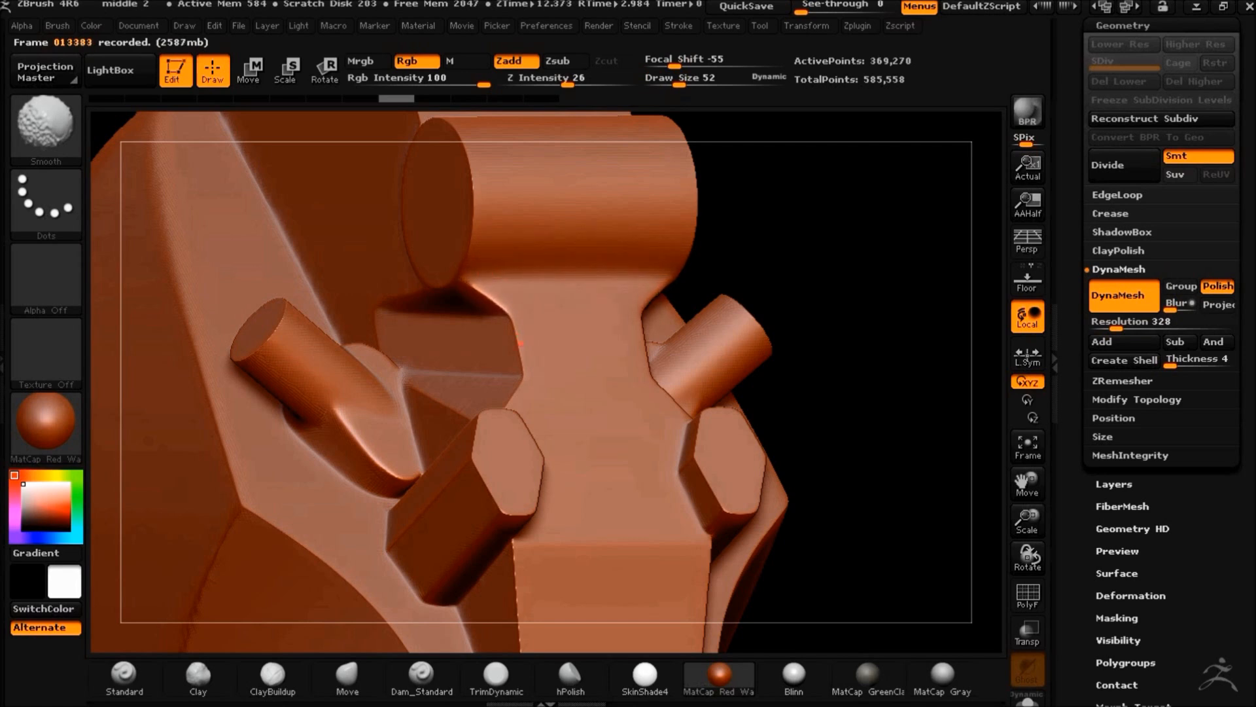
left_click_drag(826, 354, 831, 262)
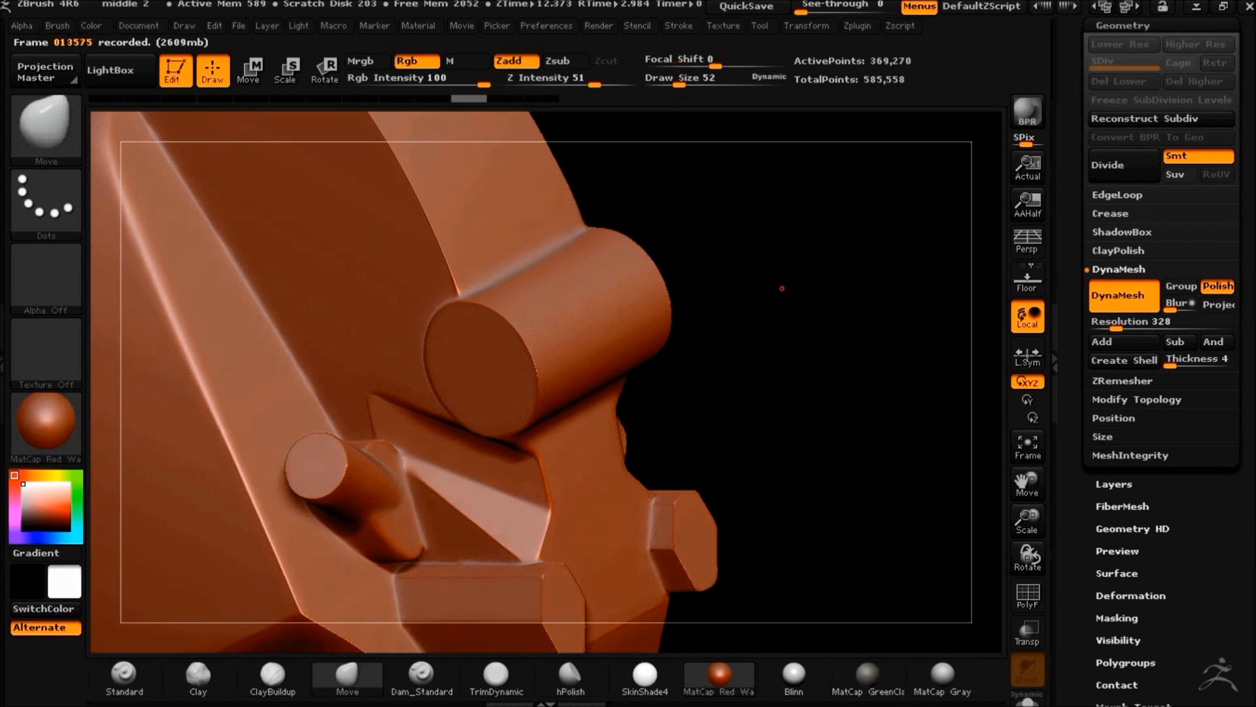
left_click_drag(774, 281, 707, 116)
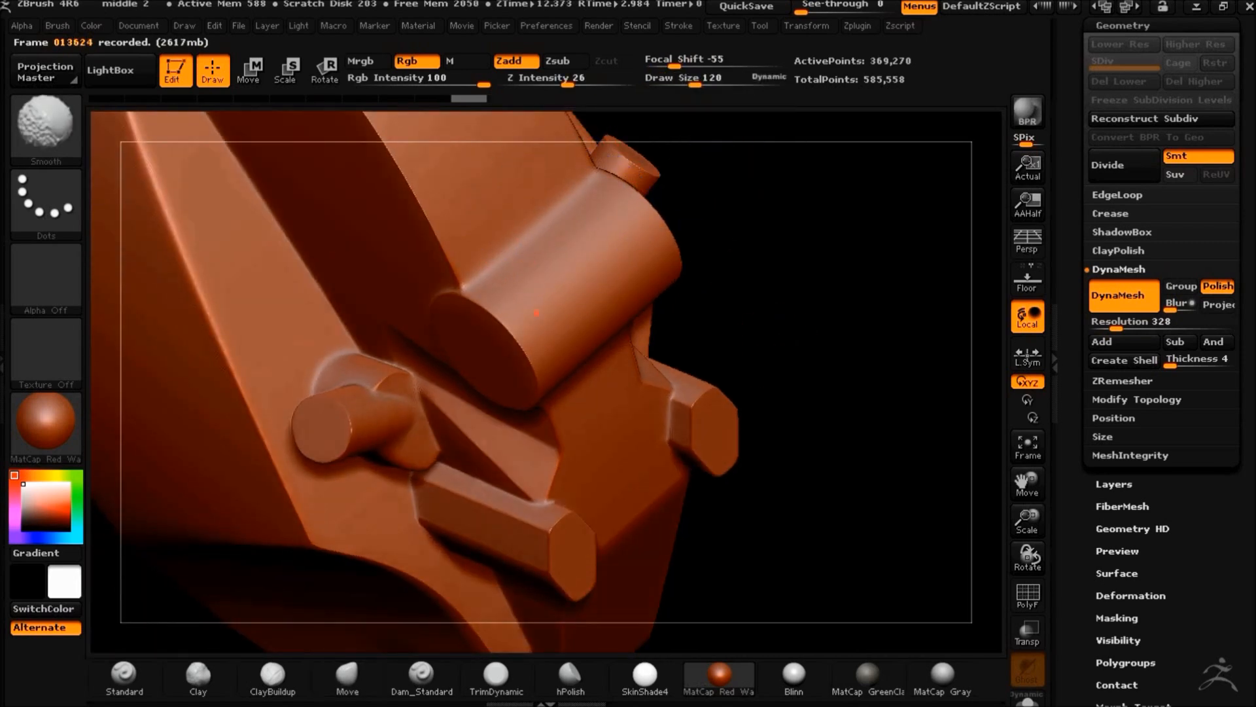
mouse_move(773, 288)
left_mouse_down()
mouse_move(827, 316)
mouse_move(723, 140)
mouse_move(785, 317)
mouse_move(897, 351)
left_mouse_up()
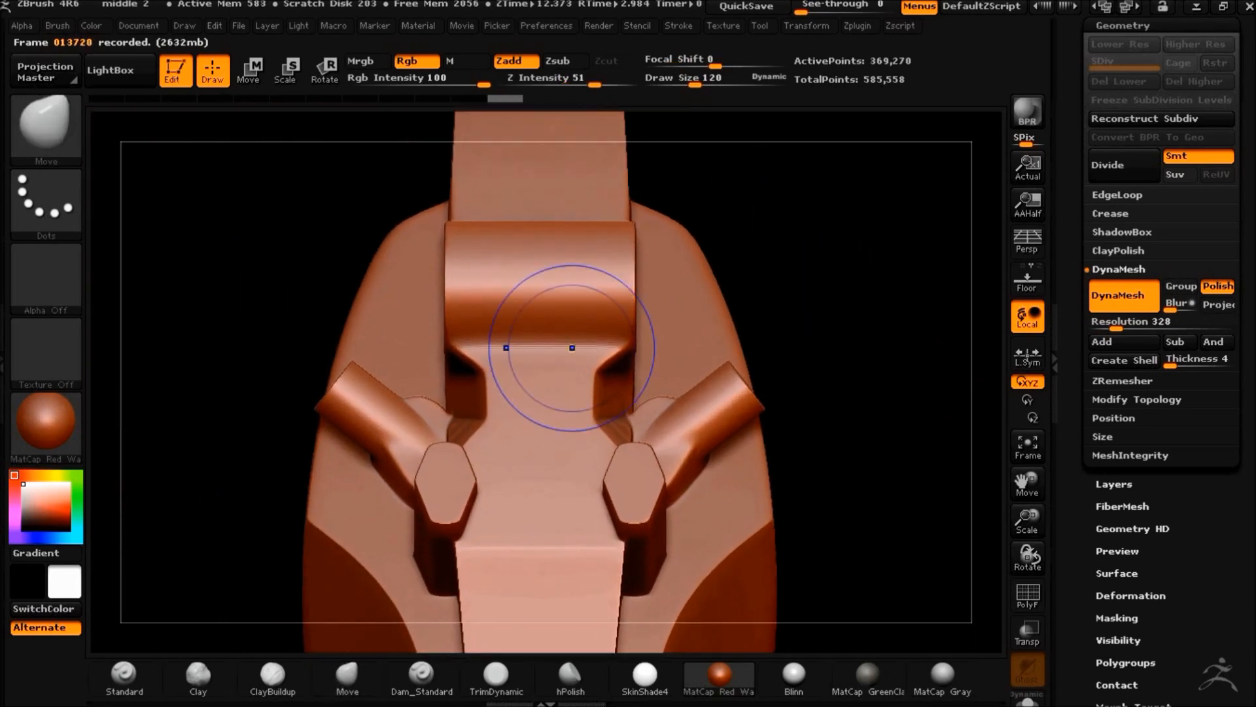
Smooth the edges of the hexagonal posts and the crease across the lower central block with draw size 120
left_click_drag(961, 405, 687, 399, "alt")
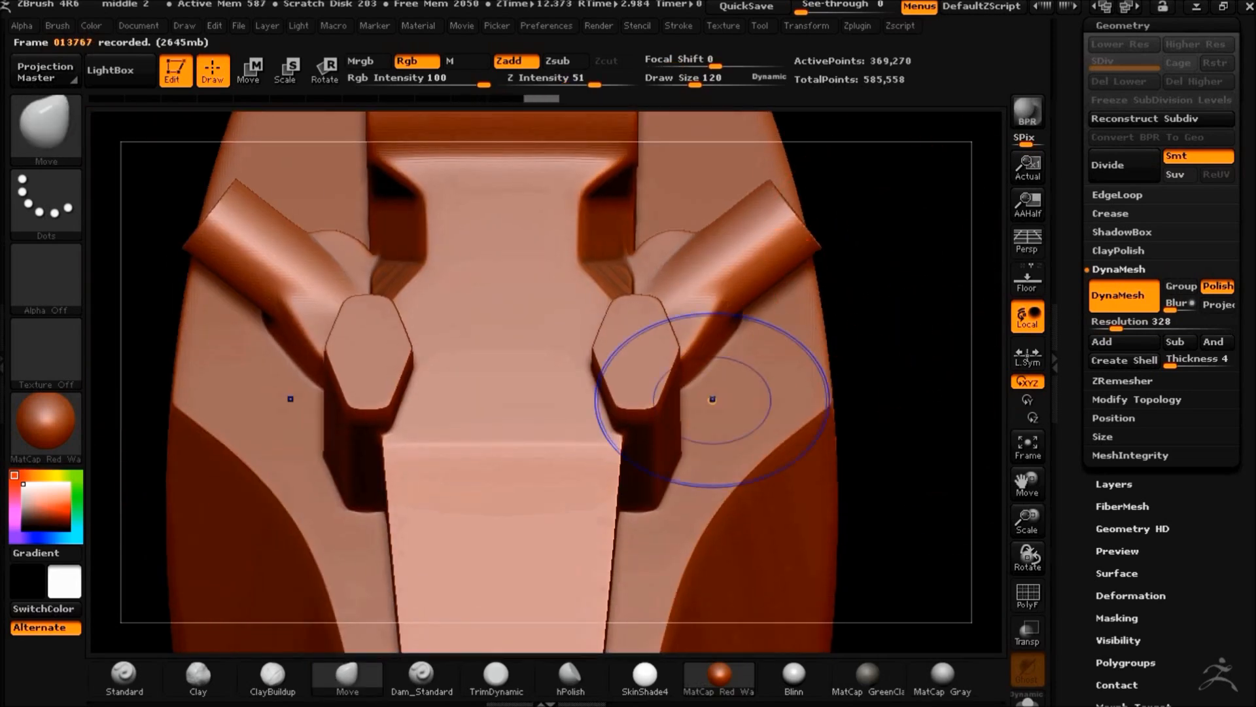
key("shift")
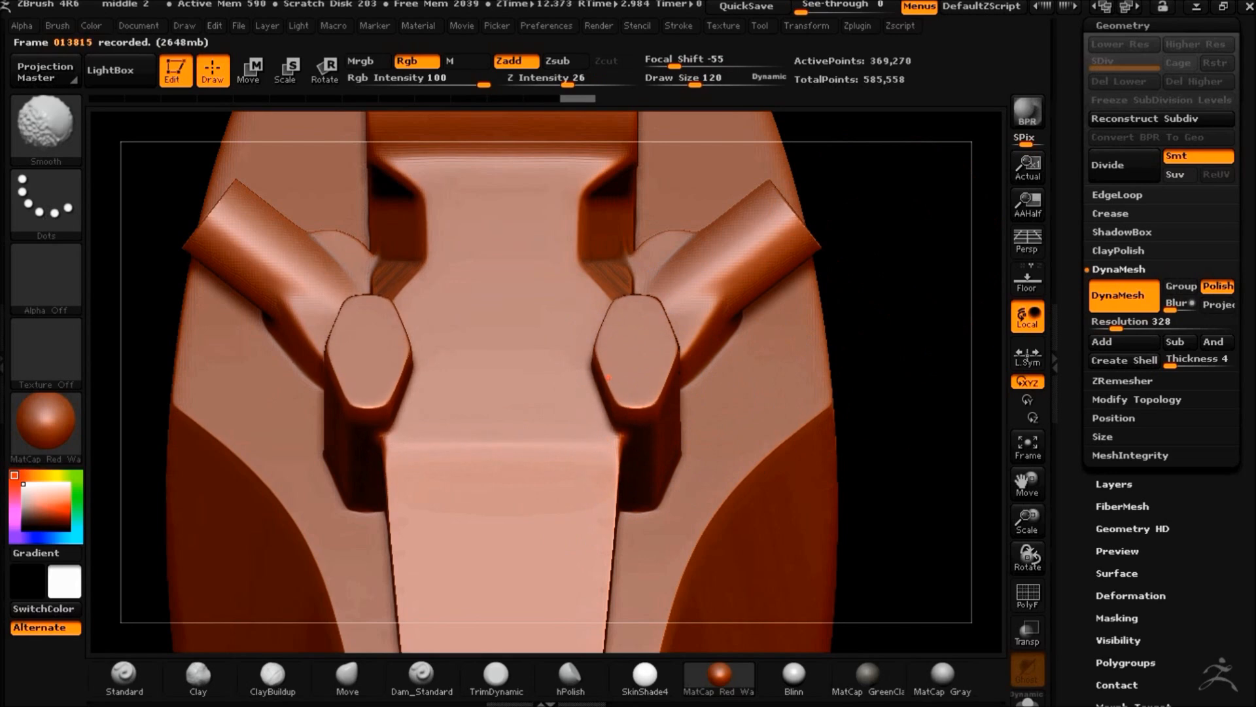
left_click_drag(813, 269, 698, 299)
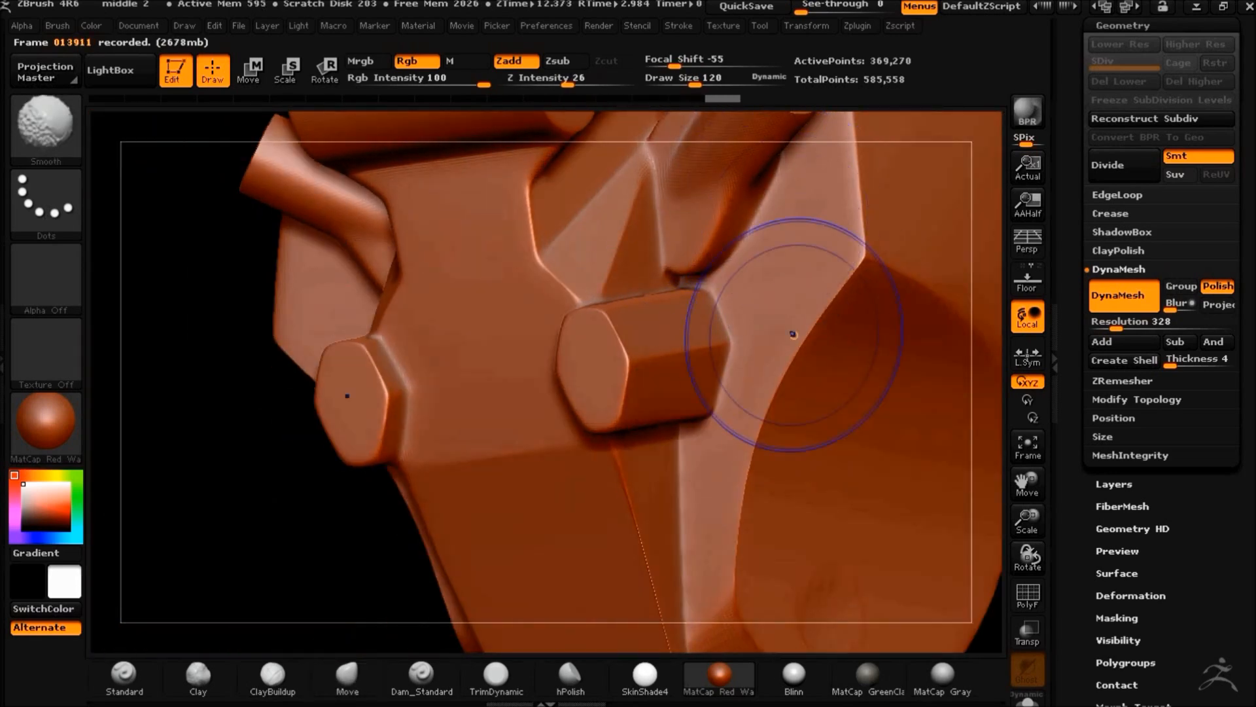
left_click_drag(263, 495, 1021, 693, "alt")
Make all the other subtools of the figure visible again around Merged_PM3D_Cube3D
scroll(1158, 262, "up", 2)
left_click(1141, 84)
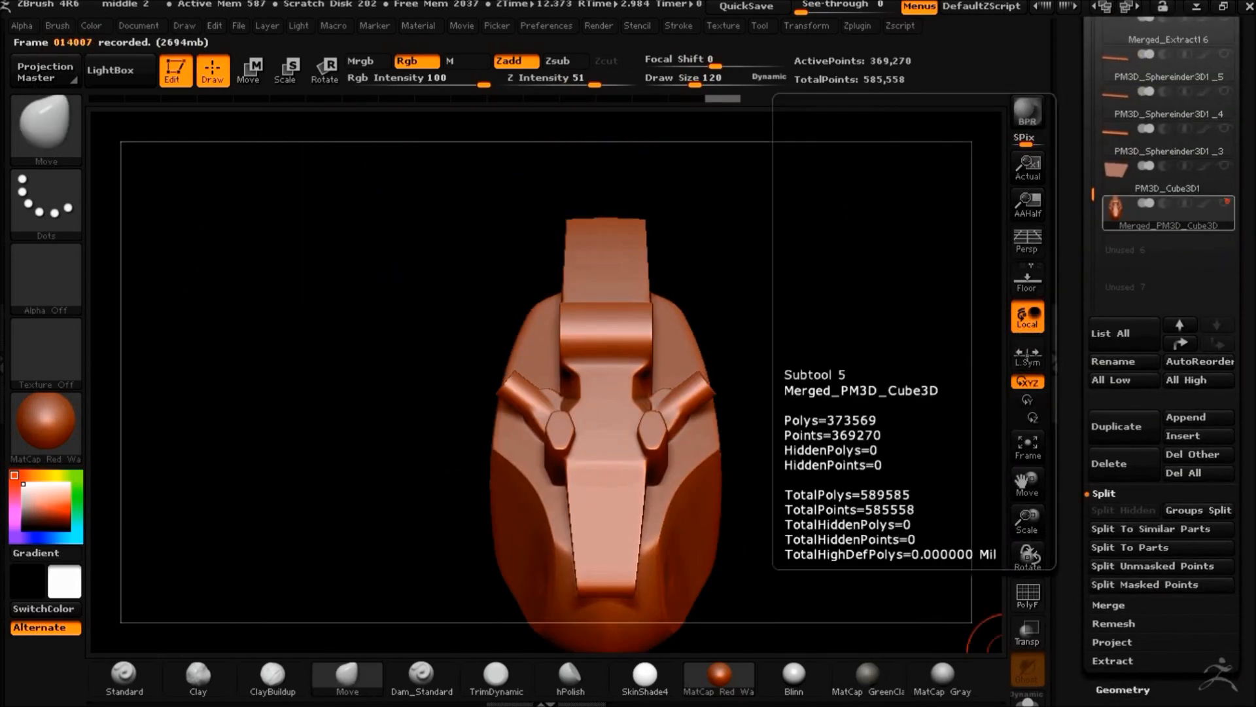
left_click(1224, 203)
left_click_drag(833, 363, 872, 371)
mouse_move(255, 108)
left_mouse_down()
mouse_move(357, 269)
mouse_move(268, 272)
mouse_move(316, 294)
mouse_move(323, 322)
left_mouse_up()
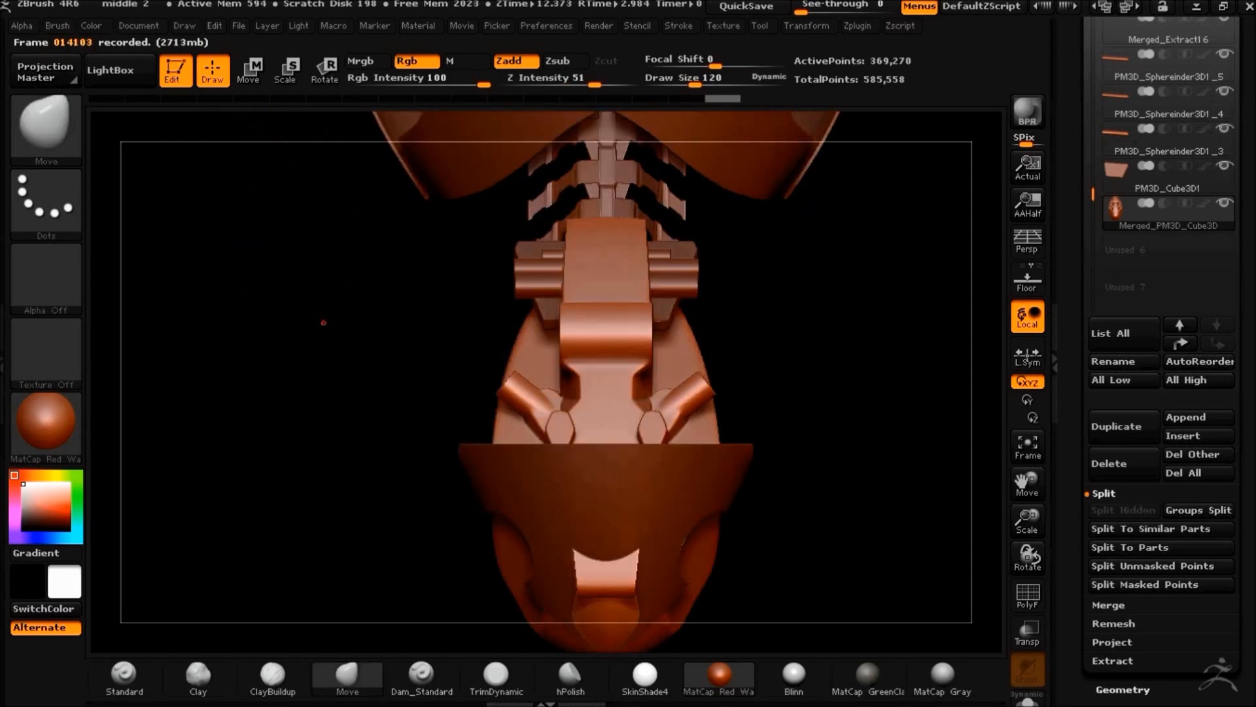
left_click(461, 26)
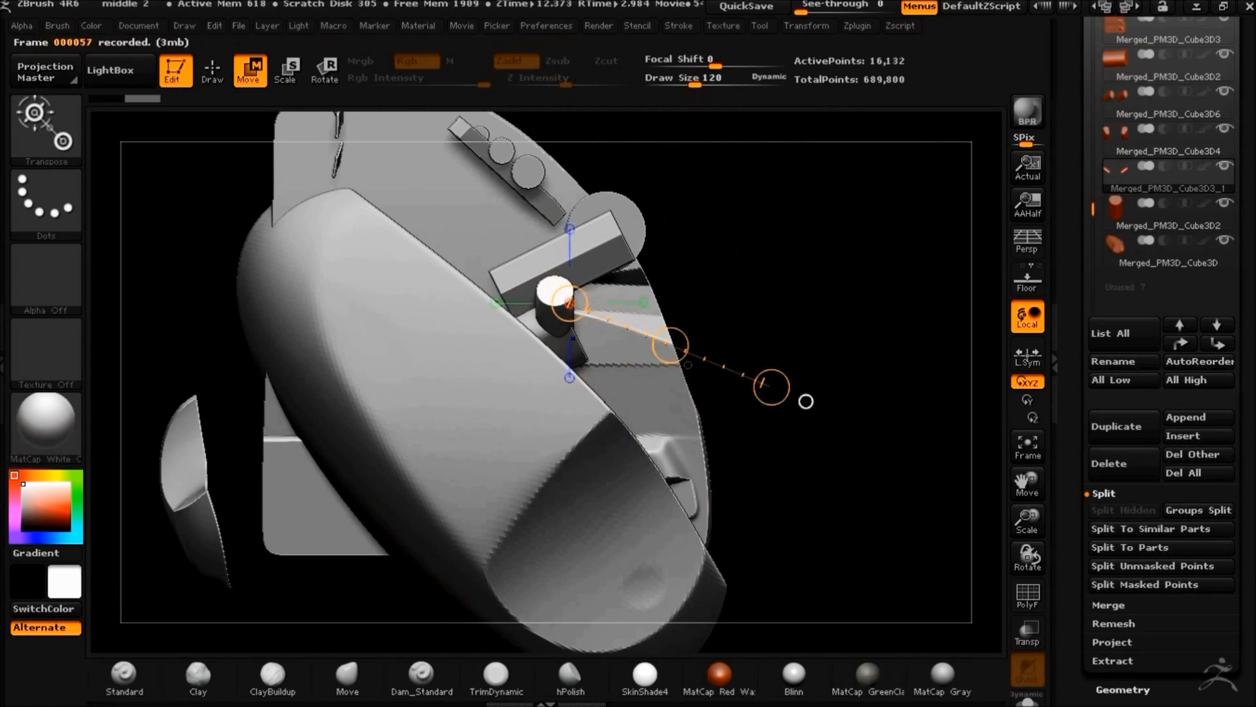
Move the duplicated small cylinders Merged_PM3D_Cube3D3_1 down the pelvis and inward against the sides of the central block
left_click_drag(533, 339, 746, 387)
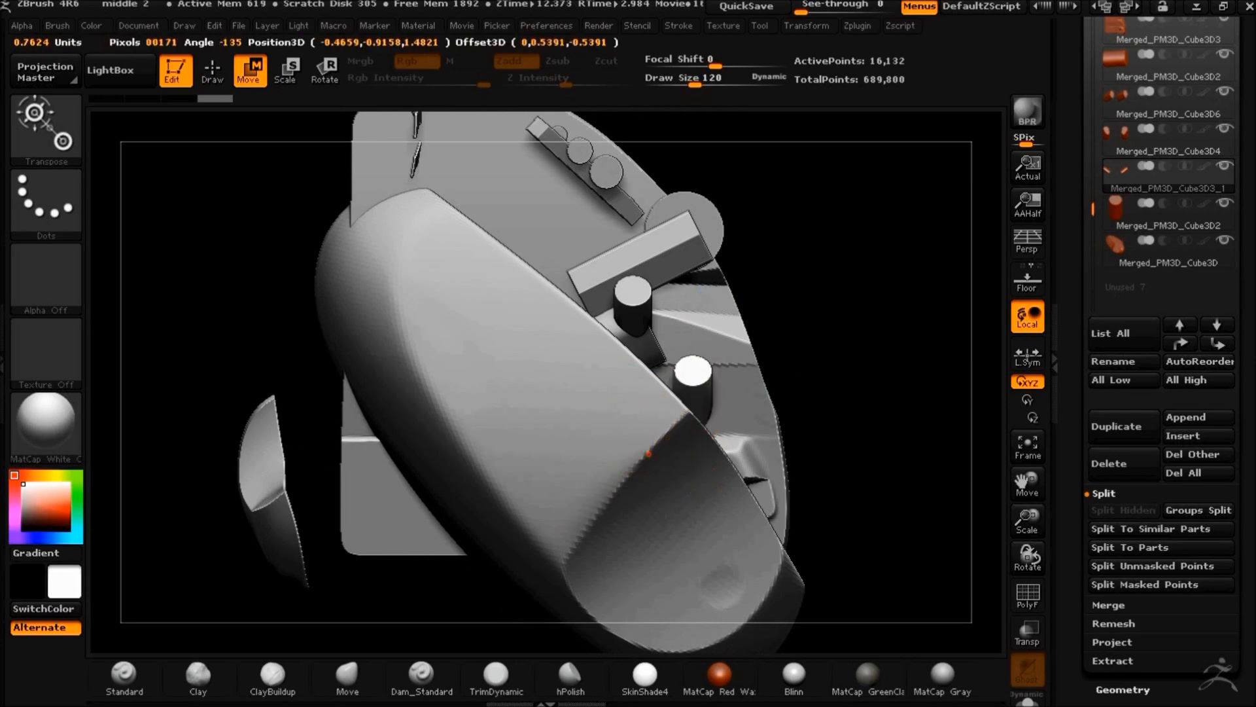
mouse_move(648, 453)
left_mouse_down()
mouse_move(563, 511)
mouse_move(654, 452)
mouse_move(766, 503)
left_mouse_up()
left_click_drag(734, 409, 735, 605)
left_click_drag(766, 503, 388, 106)
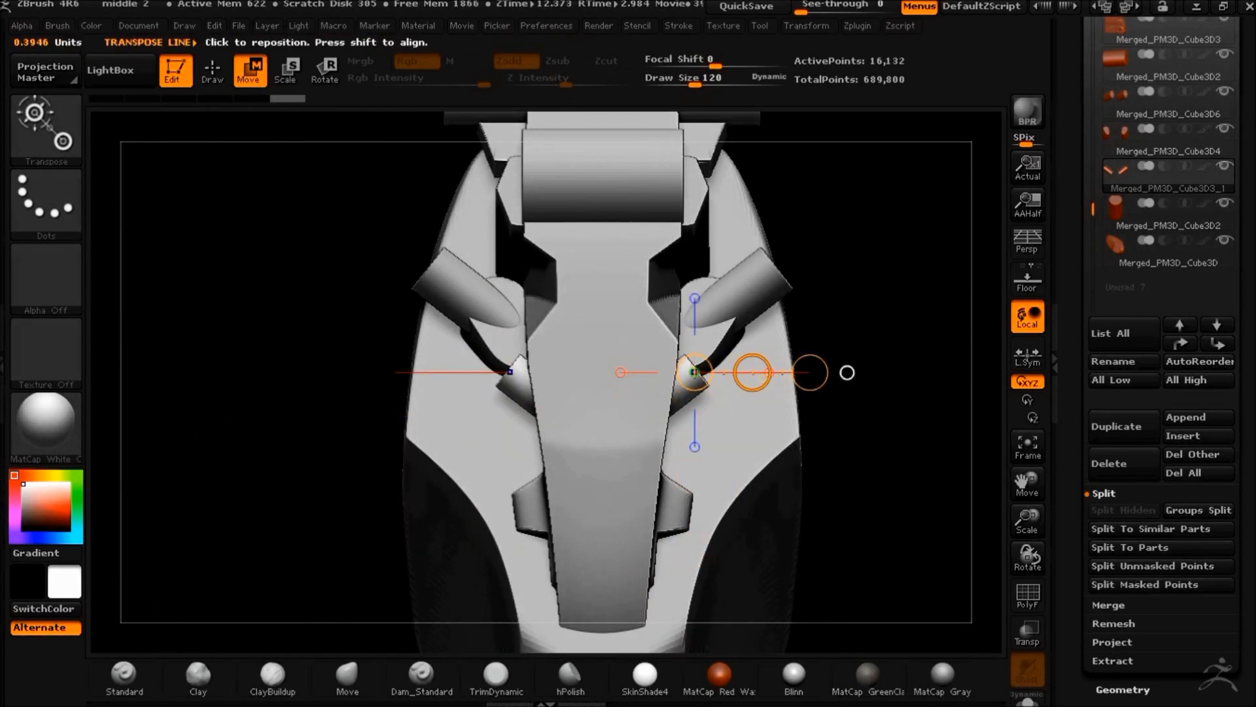
left_click_drag(846, 373, 815, 372)
Make the hexagonal posts Merged_PM3D_Cube3D6 the active subtool and switch to drawing with the Clip Curve brush
left_click_drag(900, 318, 753, 451)
mouse_move(1124, 145)
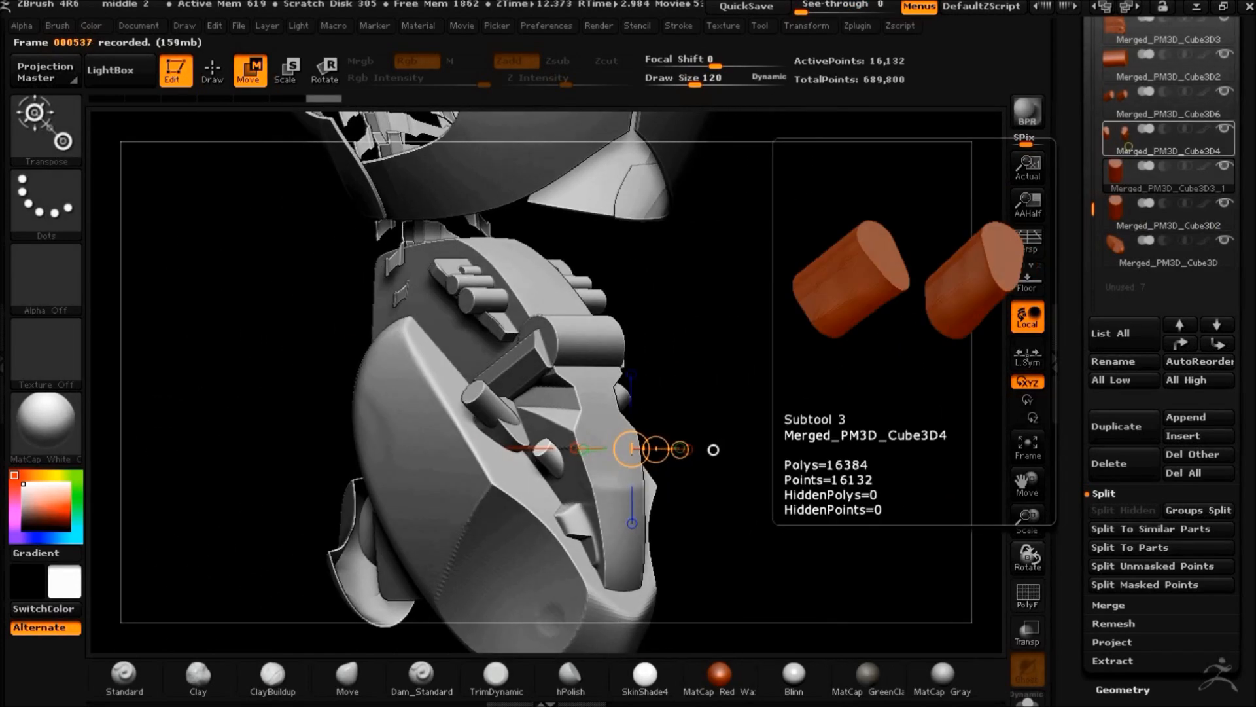
left_click(1131, 105)
left_click_drag(818, 393, 851, 353)
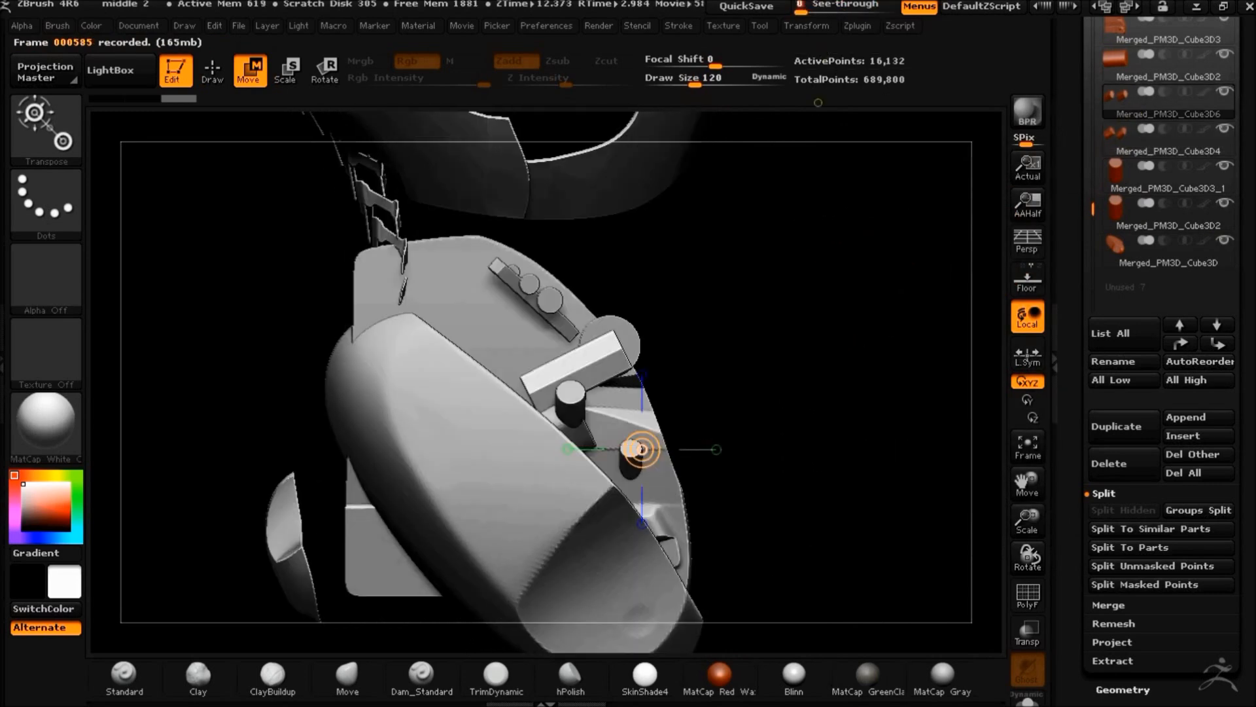
left_click_drag(818, 103, 657, 313, "alt")
key("ctrl+shift")
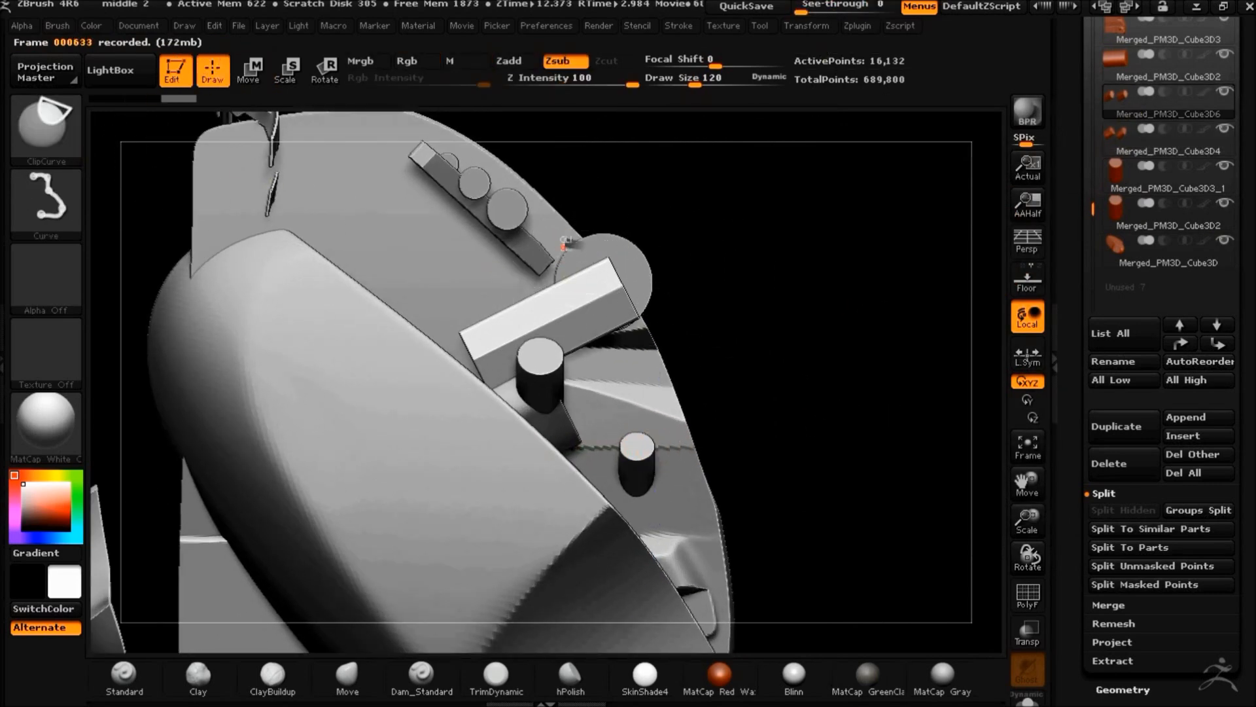
Try to clip the upper ends of the hexagonal posts from the side and undo the cuts
left_click_drag(594, 361, 599, 369, "ctrl+shift")
left_click_drag(728, 384, 867, 359)
mouse_move(868, 359)
left_mouse_down("shift")
mouse_move(772, 364)
mouse_move(768, 406)
mouse_move(875, 331)
left_mouse_up("shift")
key("ctrl+z")
key("ctrl+z")
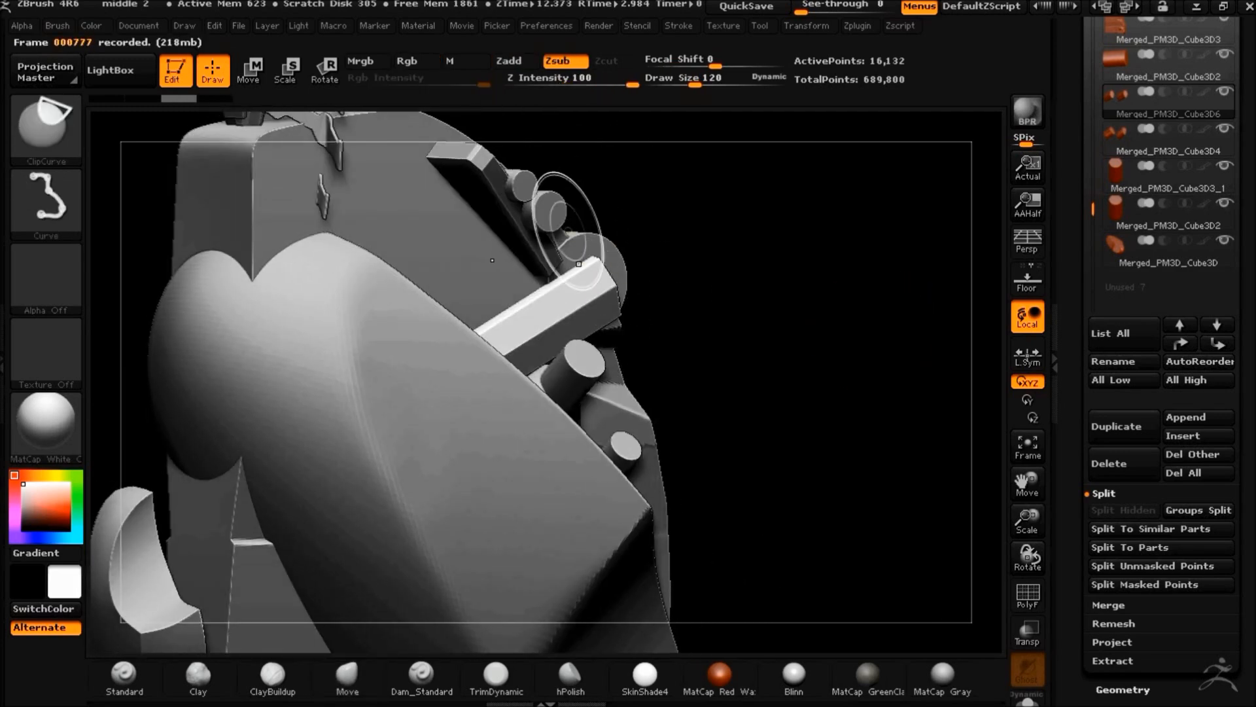
Shorten the hexagonal posts with angled Clip Curve cuts across their upper ends beside the horizontal cylinder
left_click_drag(568, 230, 593, 357, "ctrl+shift")
mouse_move(700, 365)
left_mouse_down()
mouse_move(709, 275)
mouse_move(776, 292)
mouse_move(787, 281)
left_mouse_up()
left_click_drag(538, 260, 604, 305, "ctrl+shift")
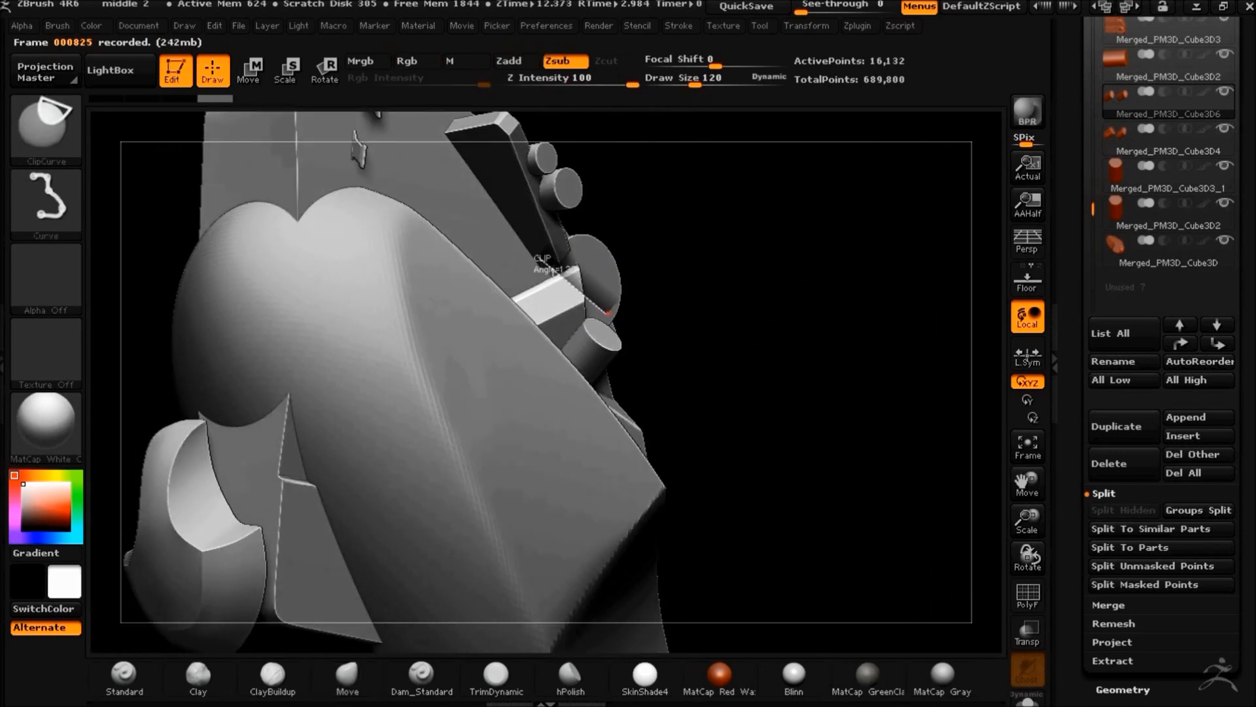
left_click_drag(631, 364, 635, 373, "ctrl+shift")
mouse_move(785, 393)
left_mouse_down()
mouse_move(744, 426)
mouse_move(772, 405)
left_mouse_up()
left_click_drag(582, 420, 583, 433, "ctrl+shift")
mouse_move(776, 395)
left_mouse_down()
mouse_move(747, 384)
mouse_move(771, 374)
left_mouse_up()
left_click_drag(620, 430, 621, 432, "ctrl+shift")
left_click_drag(799, 353, 827, 347)
key("w")
left_click(656, 435)
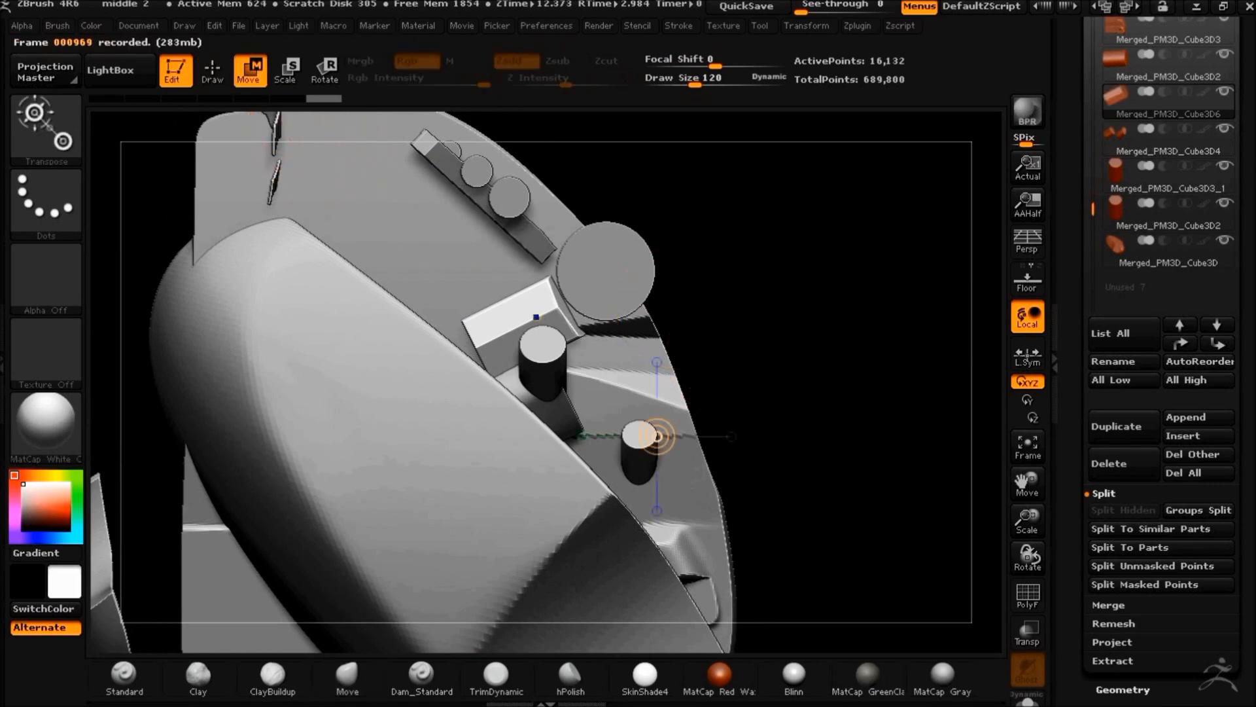
left_click_drag(597, 363, 597, 364)
left_click_drag(880, 376, 723, 383)
left_click_drag(916, 376, 790, 362, "alt")
left_click_drag(873, 392, 794, 412)
mouse_move(245, 32)
mouse_move(461, 25)
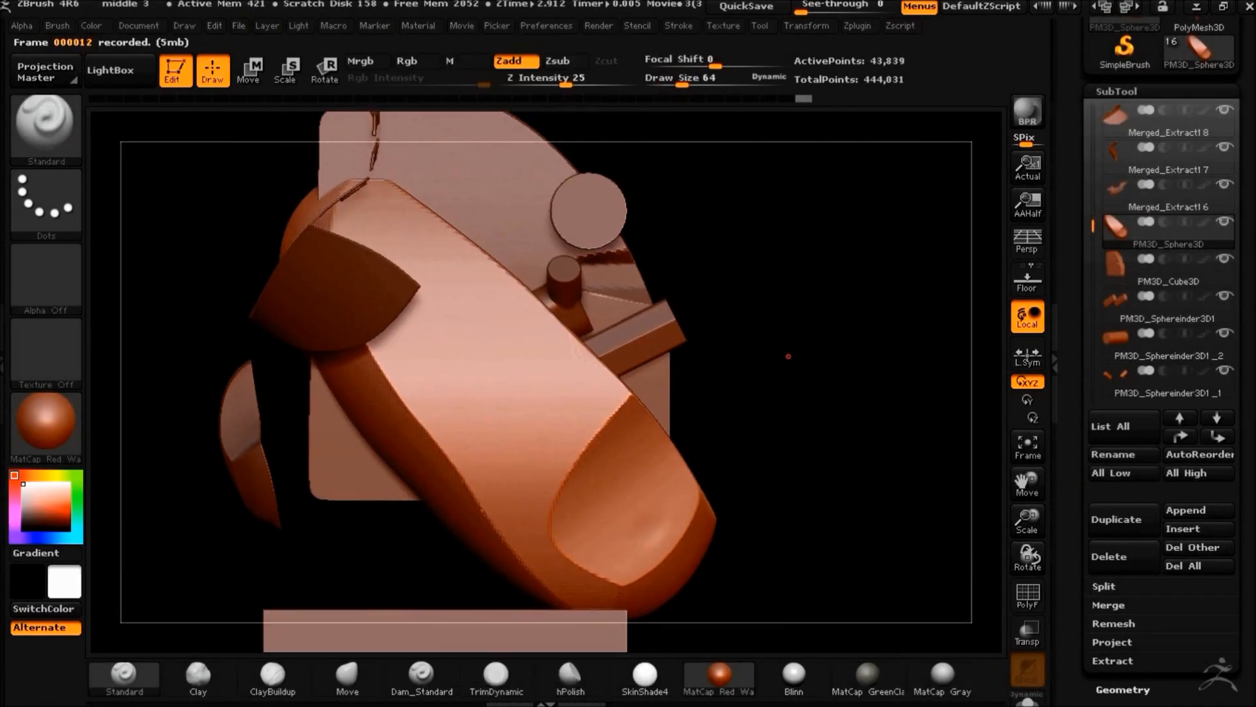
mouse_move(838, 463)
left_mouse_down()
mouse_move(824, 426)
mouse_move(842, 451)
mouse_move(790, 489)
mouse_move(812, 553)
left_mouse_up()
key("ctrl+shift")
mouse_move(840, 246)
left_mouse_down("ctrl+alt+shift")
mouse_move(963, 490)
mouse_move(838, 472)
mouse_move(853, 563)
mouse_move(844, 517)
mouse_move(865, 469)
mouse_move(772, 481)
mouse_move(848, 462)
left_mouse_up("ctrl+alt+shift")
mouse_move(724, 300)
left_mouse_down("ctrl+shift")
mouse_move(652, 539)
mouse_move(419, 477)
mouse_move(497, 523)
left_mouse_up("ctrl+shift")
mouse_move(813, 575)
left_mouse_down("shift")
mouse_move(734, 573)
mouse_move(868, 496)
mouse_move(785, 547)
mouse_move(803, 479)
left_mouse_up("shift")
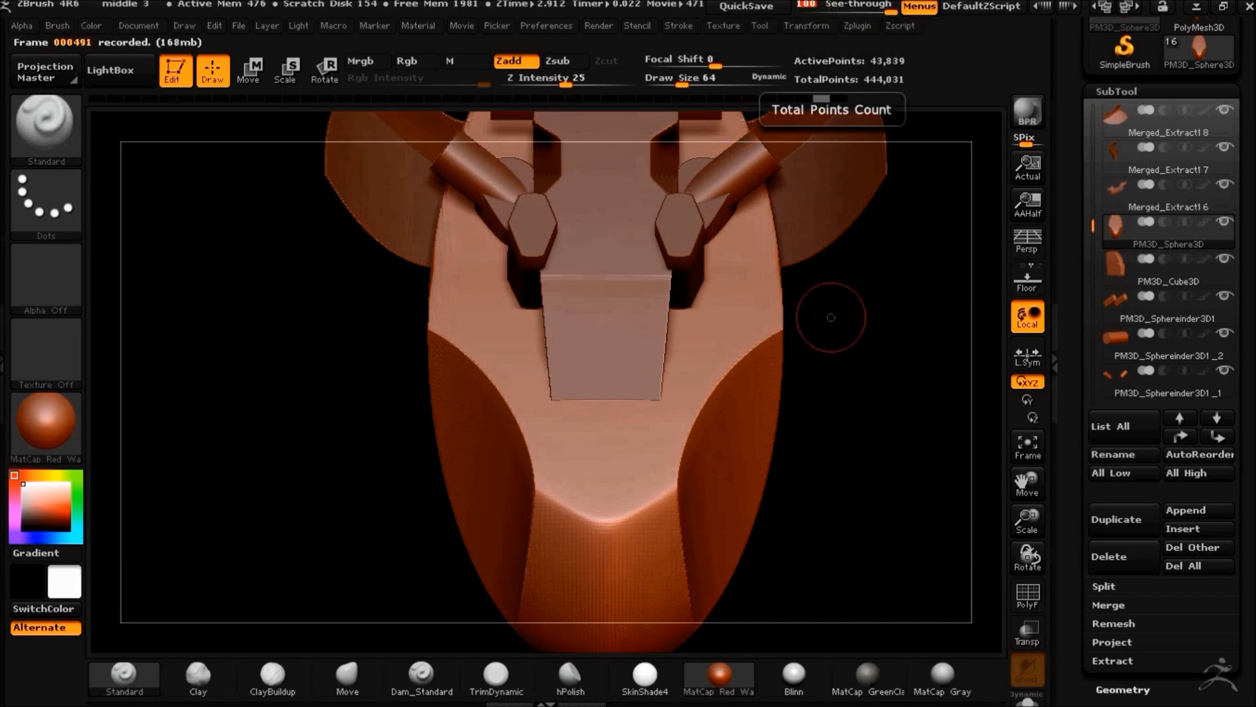
Move the small angled cylinders PM3D_Sphereinder3D1_1 slightly back toward the large pelvis shell and quick-save the project
left_click_drag(871, 362, 870, 419)
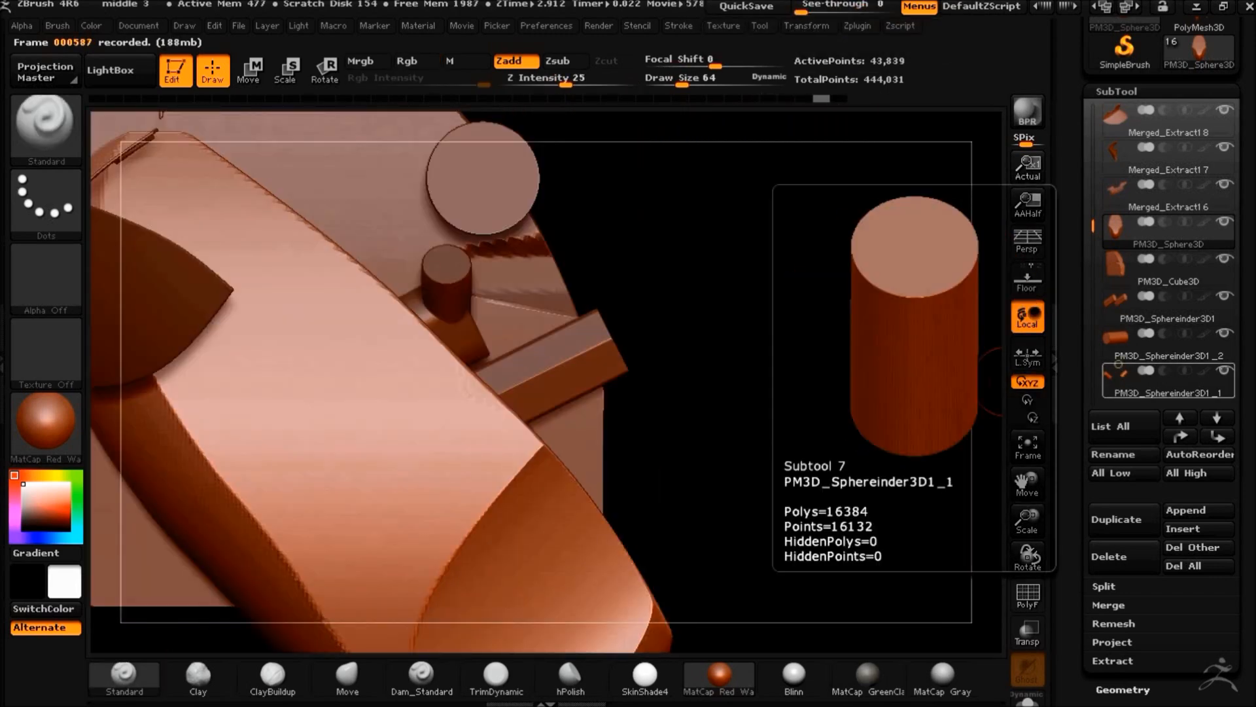
scroll(1122, 310, "down", 2)
left_click(1124, 314)
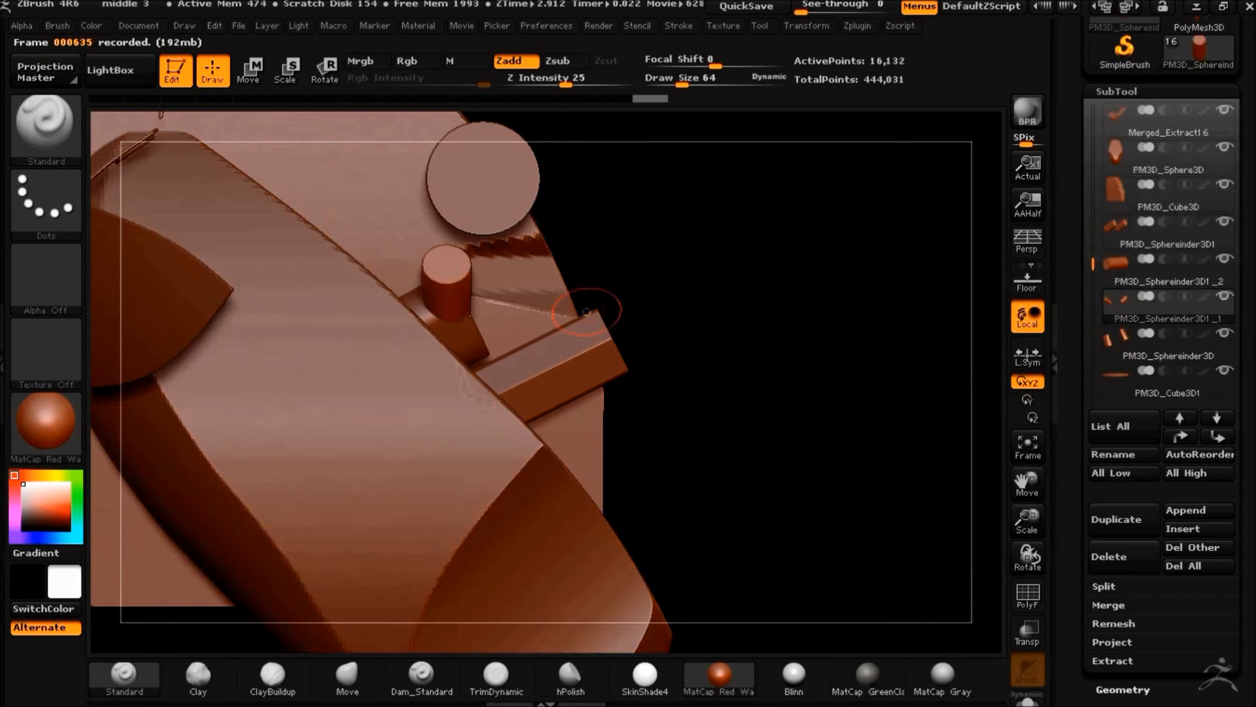
left_click(250, 71)
left_click(329, 74)
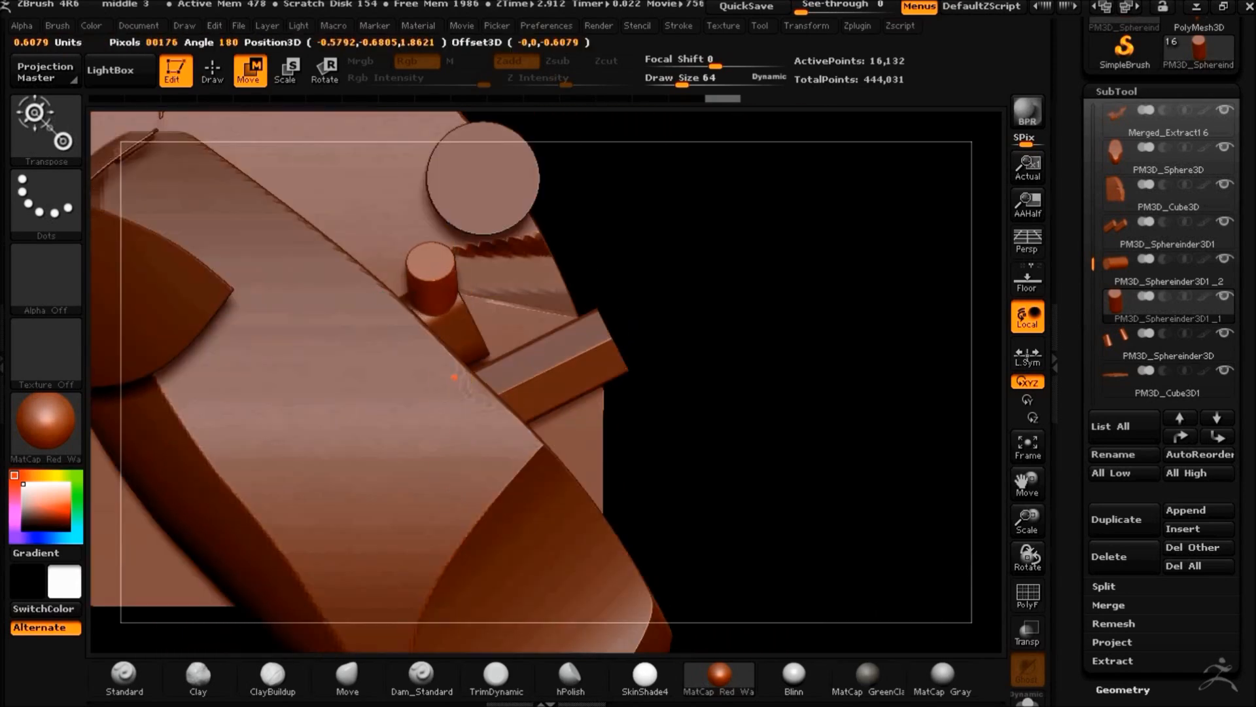
left_click_drag(454, 377, 452, 462, "shift")
left_click_drag(780, 469, 680, 491)
left_click_drag(903, 510, 844, 508, "ctrl")
left_click_drag(825, 505, 818, 479)
left_click_drag(443, 376, 441, 379)
left_click_drag(775, 492, 657, 457)
left_click_drag(910, 529, 862, 500, "alt")
left_click_drag(862, 501, 717, 513)
left_click(746, 6)
Subdivide the flat plate PM3D_Cube3D1 to level 3 with smoothing off and delete its lower subdivision levels
left_click_drag(715, 367, 791, 458, "shift")
left_click(1158, 385)
left_click_drag(792, 551, 886, 339, "alt")
left_click(1027, 596)
left_click(1027, 632)
left_click_drag(862, 568, 812, 498, "alt")
left_click(1122, 689)
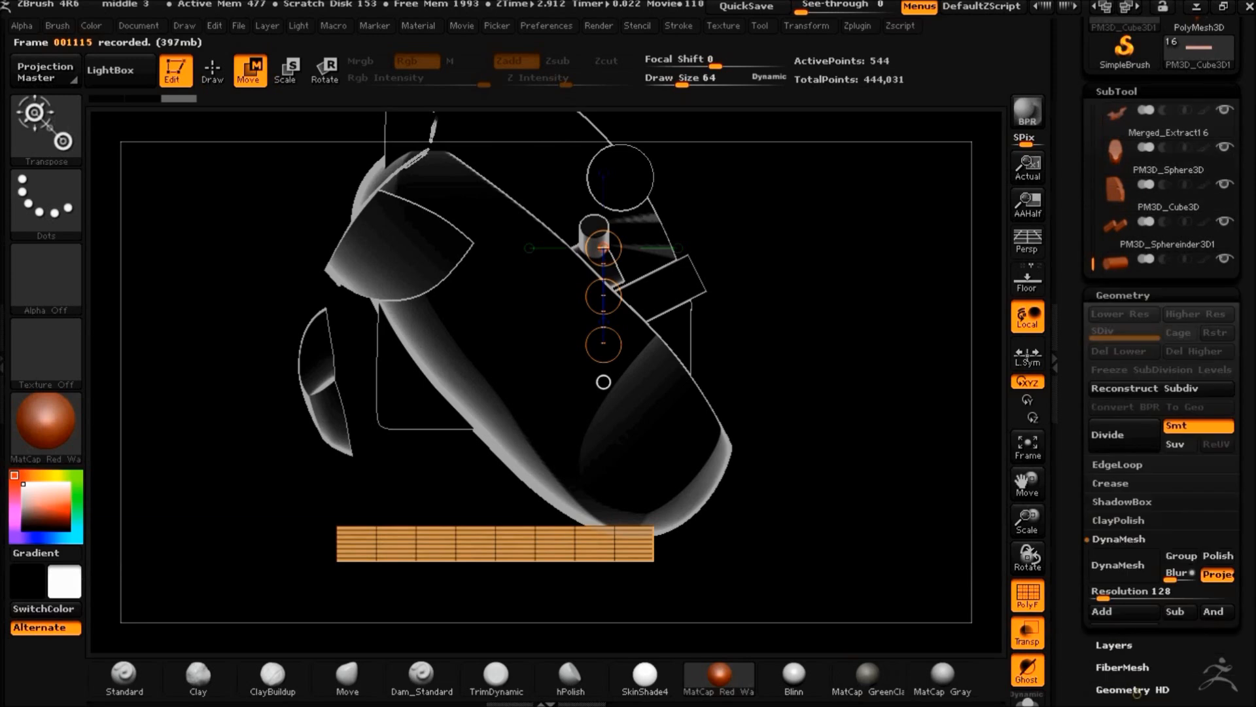
left_click(1112, 253)
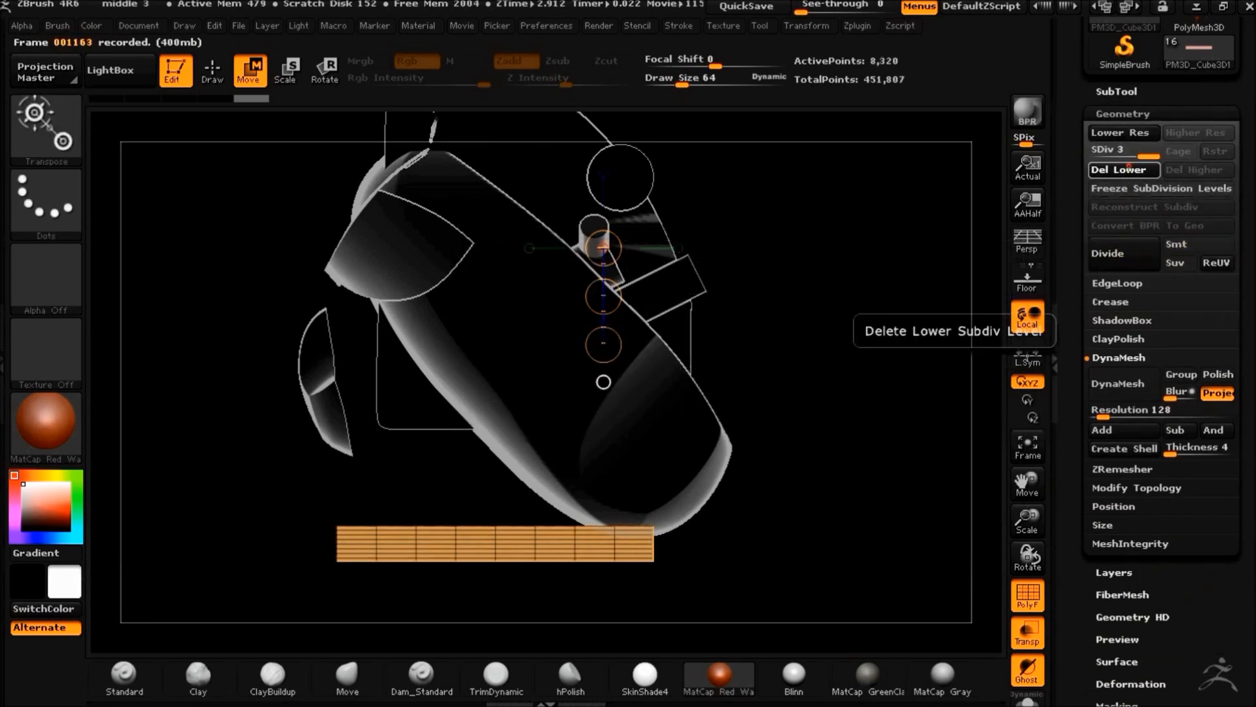
left_click(1128, 169)
Move the flat plate up to the pelvis block's upper front and rotate it to match the slope there
left_click_drag(535, 594, 604, 227)
left_click_drag(834, 327, 815, 464, "alt")
key("r")
left_click_drag(798, 319, 747, 444)
left_click_drag(823, 410, 793, 501, "alt")
key("w")
left_click_drag(675, 400, 649, 410)
left_click(1027, 595)
left_click(1027, 633)
left_click_drag(853, 473, 184, 408)
Scale the plate down to an XYZ size of 1.1692
left_click(1103, 525)
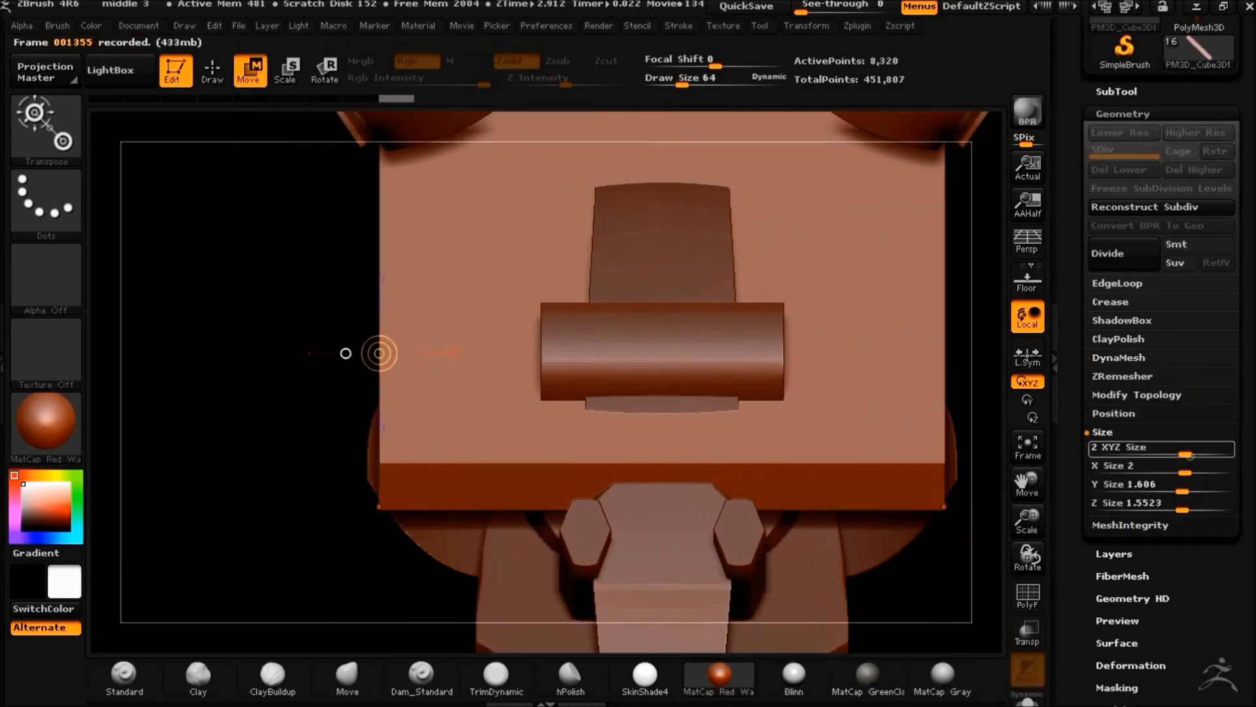
left_click_drag(1188, 450, 1181, 451)
left_click_drag(338, 461, 835, 491)
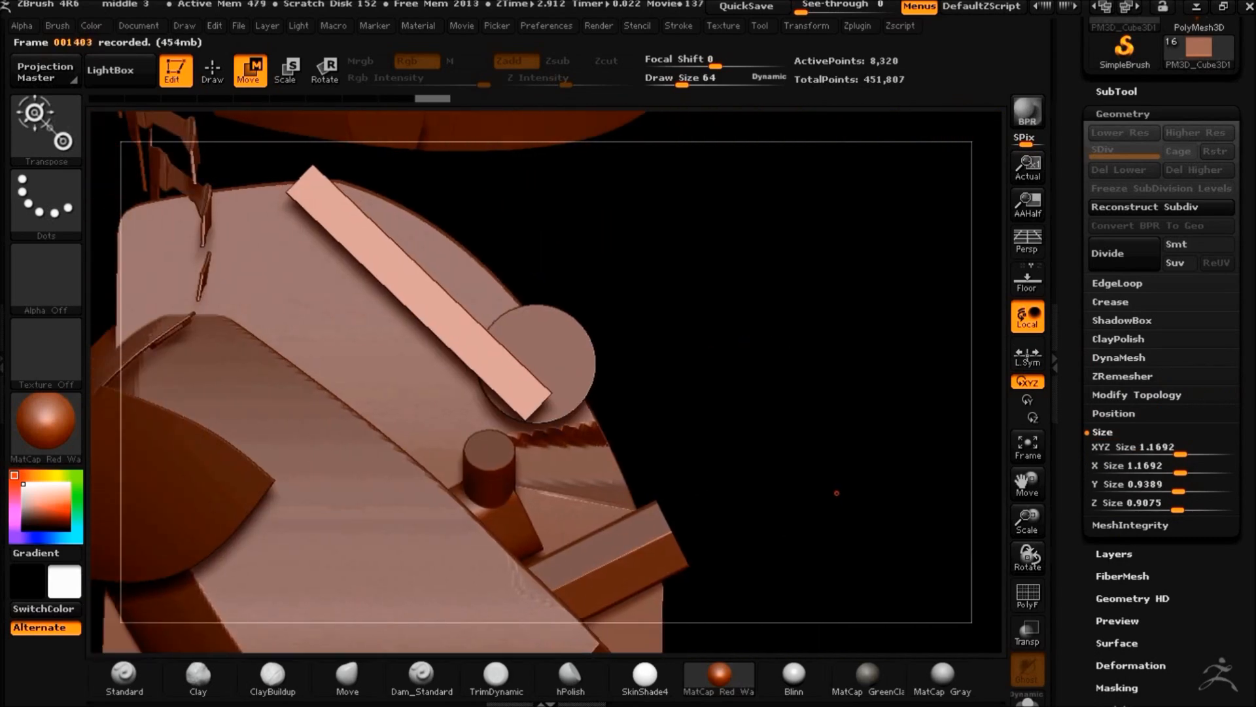
Bend the plate to follow the curved upper front of the pelvis block and rotate it slightly into line
key("q")
key("w")
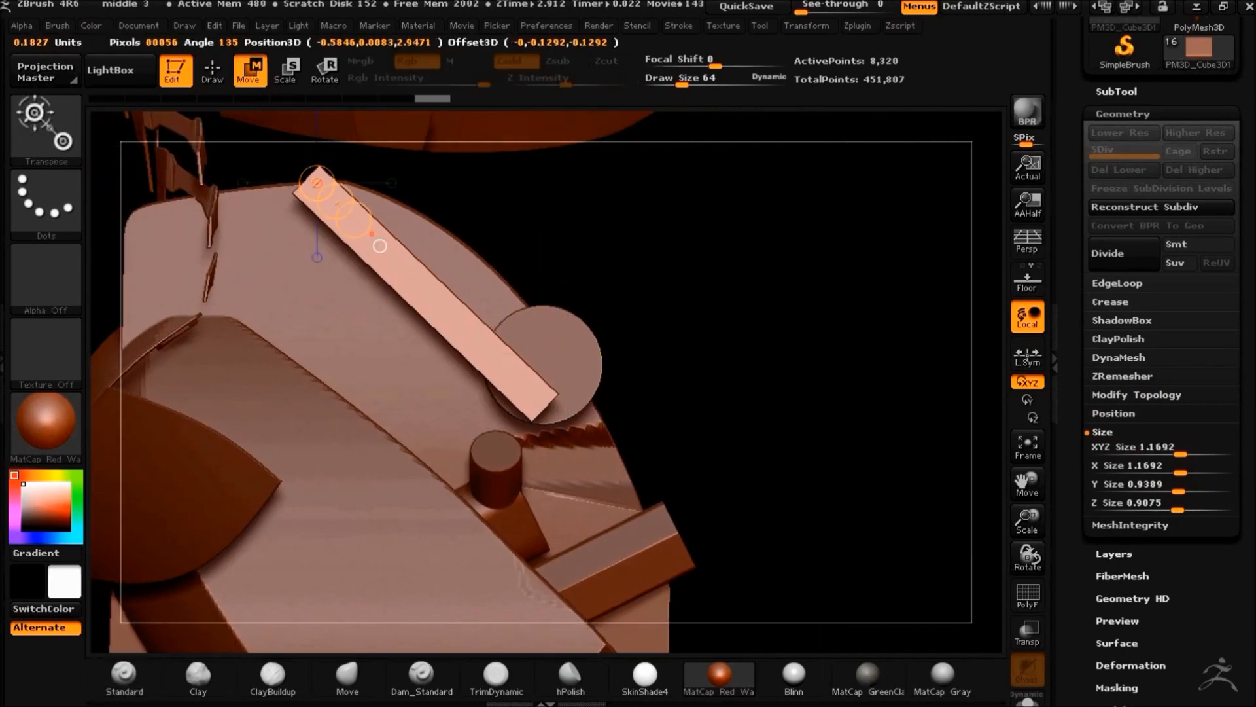
left_click_drag(437, 300, 473, 264, "alt")
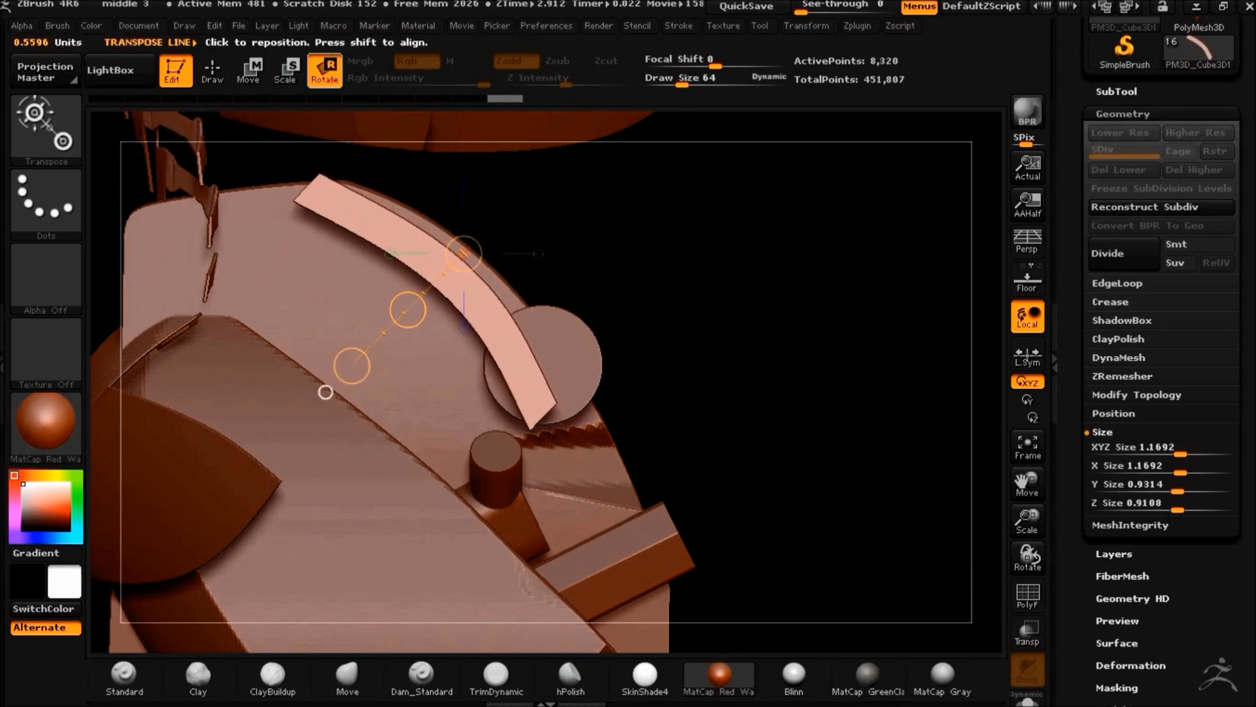
left_click_drag(370, 375, 379, 384)
left_click_drag(765, 385, 864, 345)
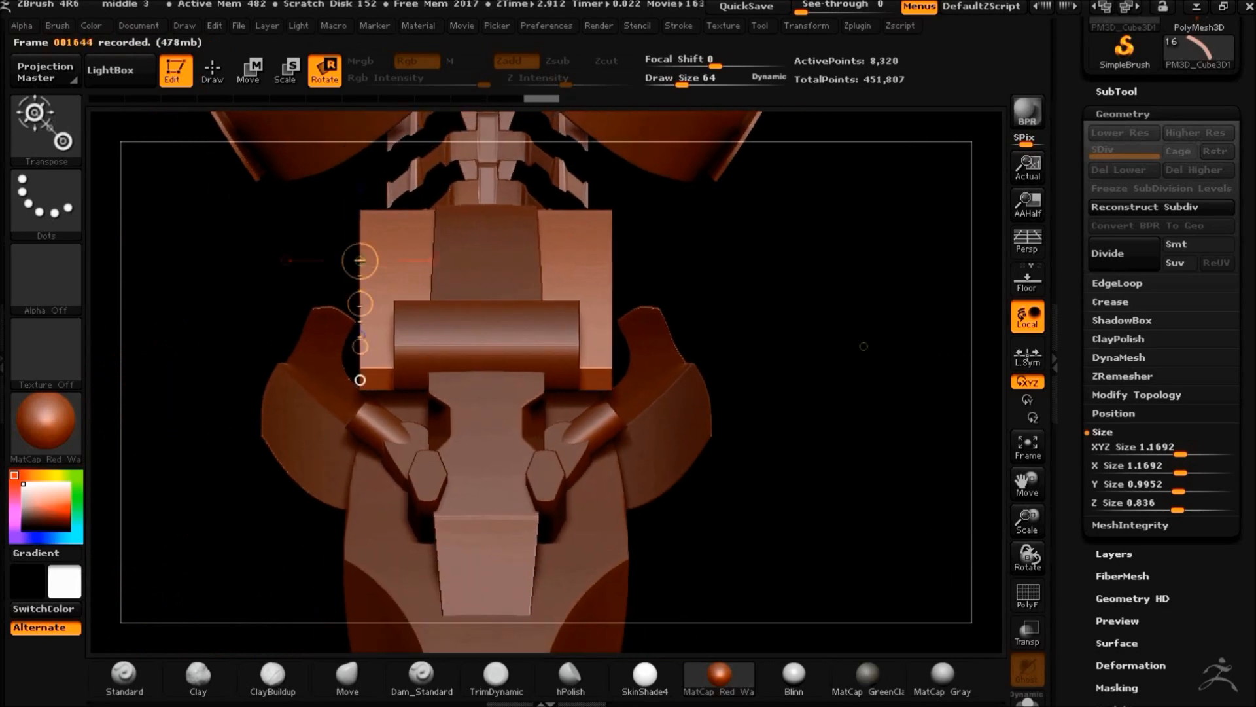
left_click_drag(792, 295, 811, 353, "alt")
key("shift+f")
key("shift+f")
left_click_drag(876, 379, 896, 509, "alt")
Choose the Clip Curve brush and trim the lower end of the bent plate near the horizontal cylinder
left_click(213, 71)
left_click_drag(837, 414, 850, 371, "alt")
left_click(45, 125, "ctrl+shift")
left_click(233, 220, "ctrl+shift")
left_click_drag(696, 419, 514, 542, "ctrl+shift")
mouse_move(799, 505)
left_mouse_down()
mouse_move(698, 473)
mouse_move(668, 507)
mouse_move(911, 439)
left_mouse_up()
Reshape the plate's curve with the Move brush at draw size 411 and run a Clip Curve along its outer edge
left_click_drag(709, 83, 733, 84)
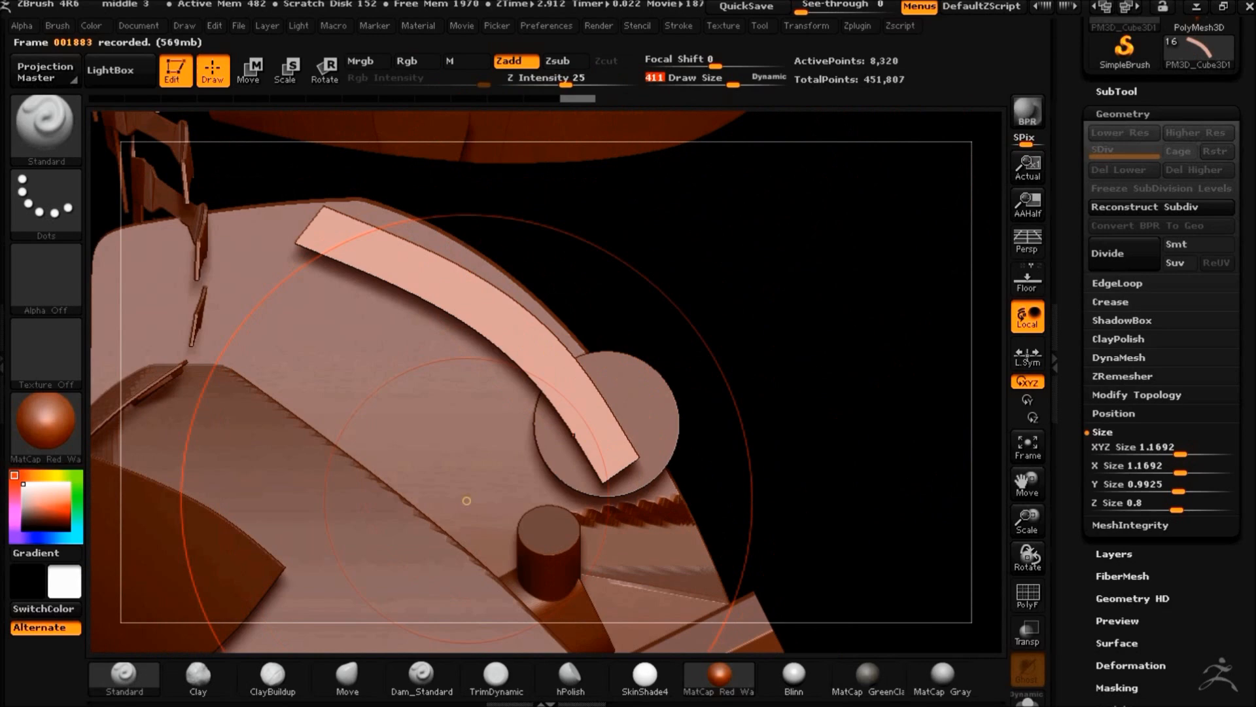
key("b")
key("m")
key("v")
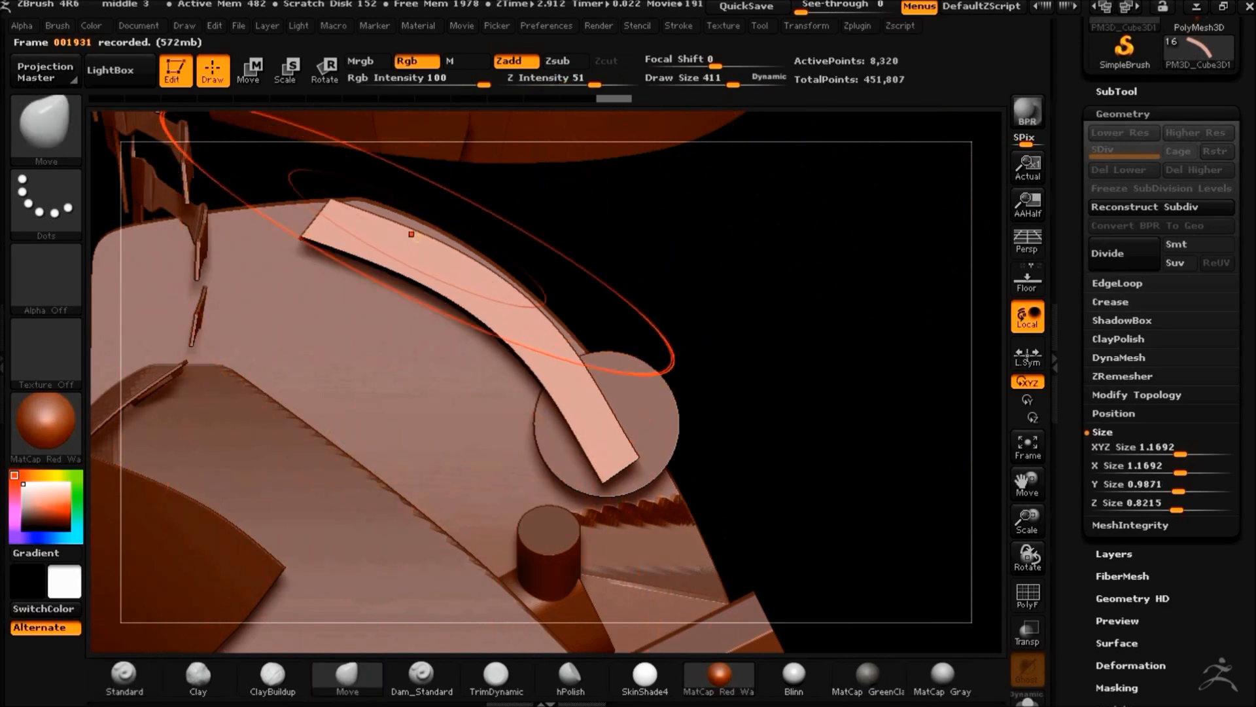
mouse_move(766, 325)
left_mouse_down()
mouse_move(724, 373)
mouse_move(813, 311)
mouse_move(751, 370)
mouse_move(751, 388)
left_mouse_up()
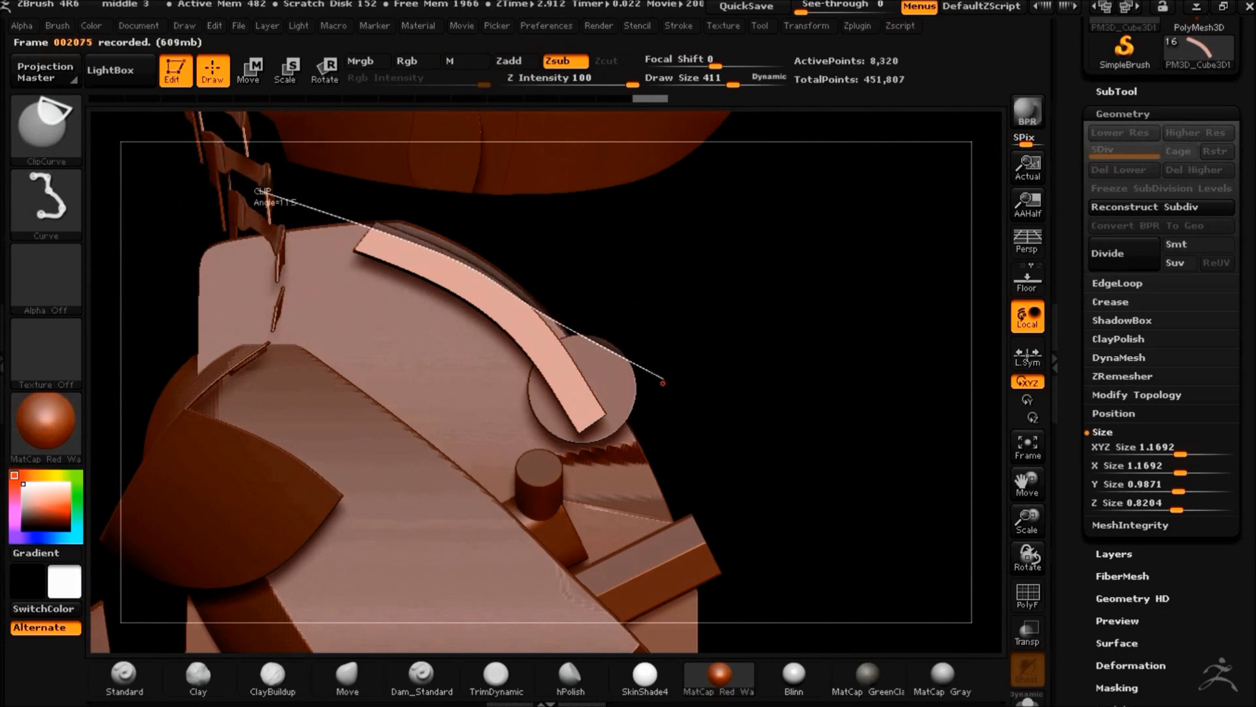
left_click_drag(617, 502, 630, 490, "ctrl+shift")
mouse_move(793, 421)
left_mouse_down()
mouse_move(712, 461)
mouse_move(791, 426)
mouse_move(780, 405)
left_mouse_up()
Thin the curved plate across its thickness with the transpose line and trim its lower end with Clip Curve
left_click_drag(711, 368, 558, 227)
key("w")
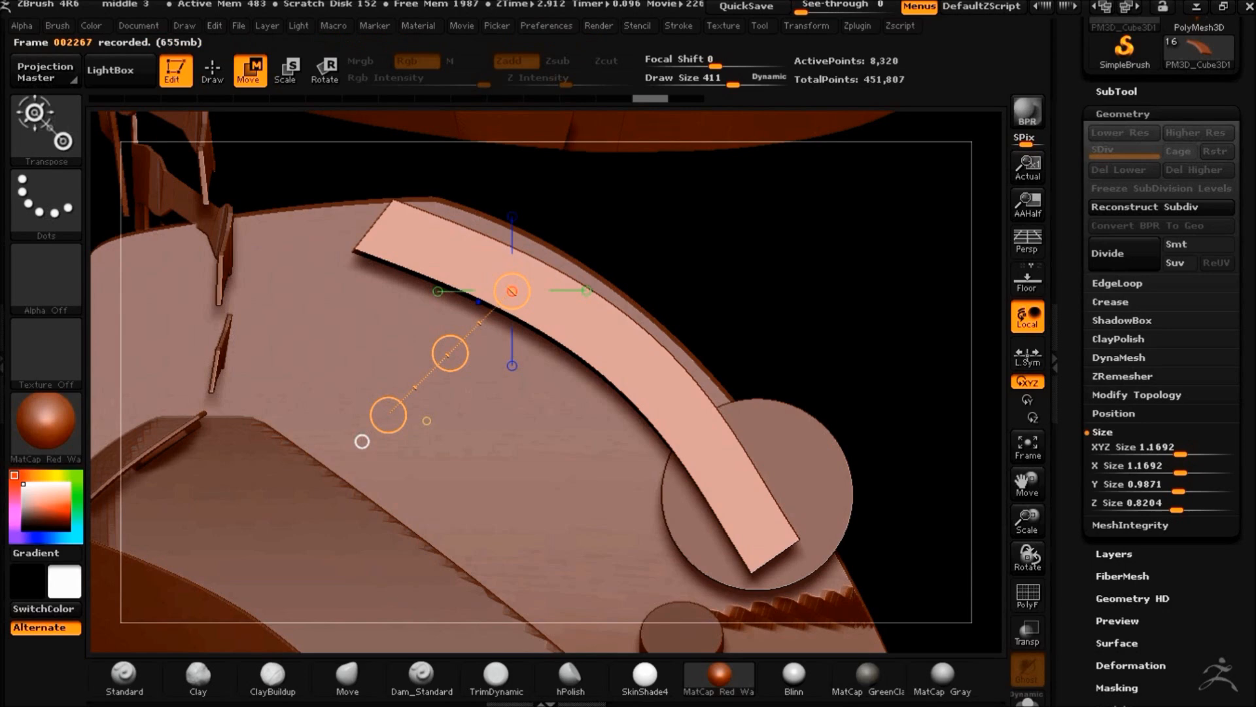
left_click_drag(398, 407, 424, 386)
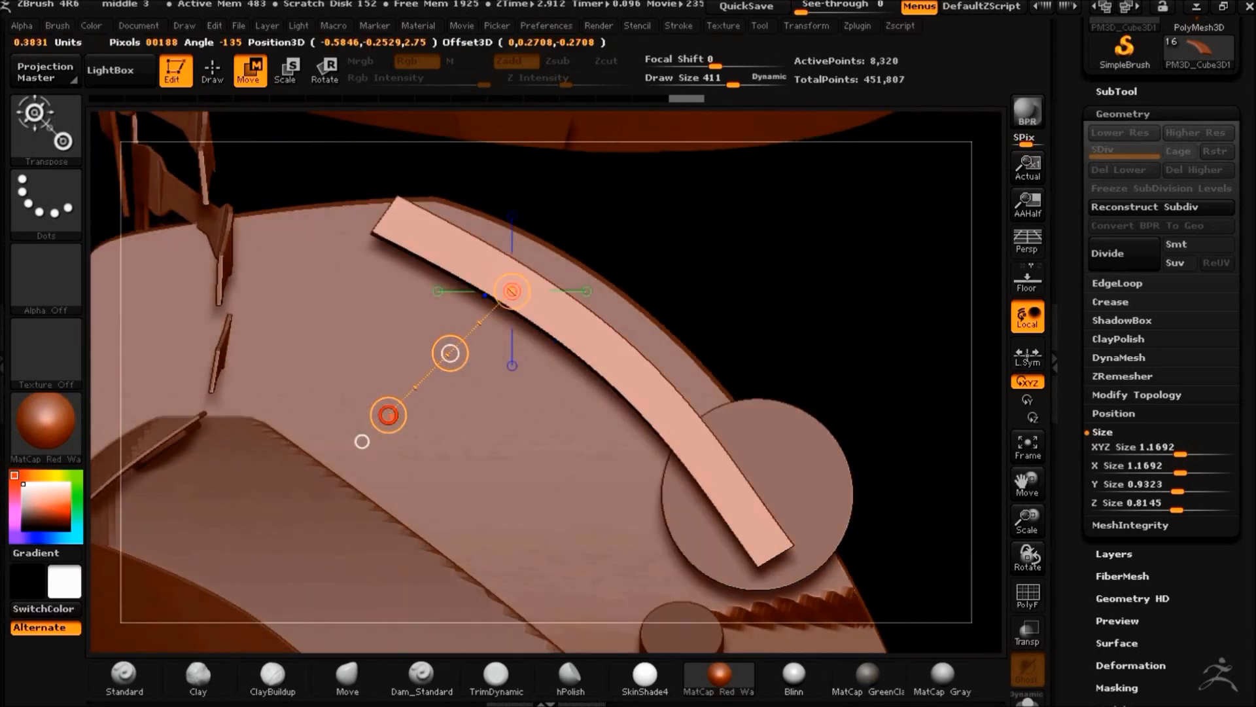
left_click_drag(362, 441, 417, 402)
key("q")
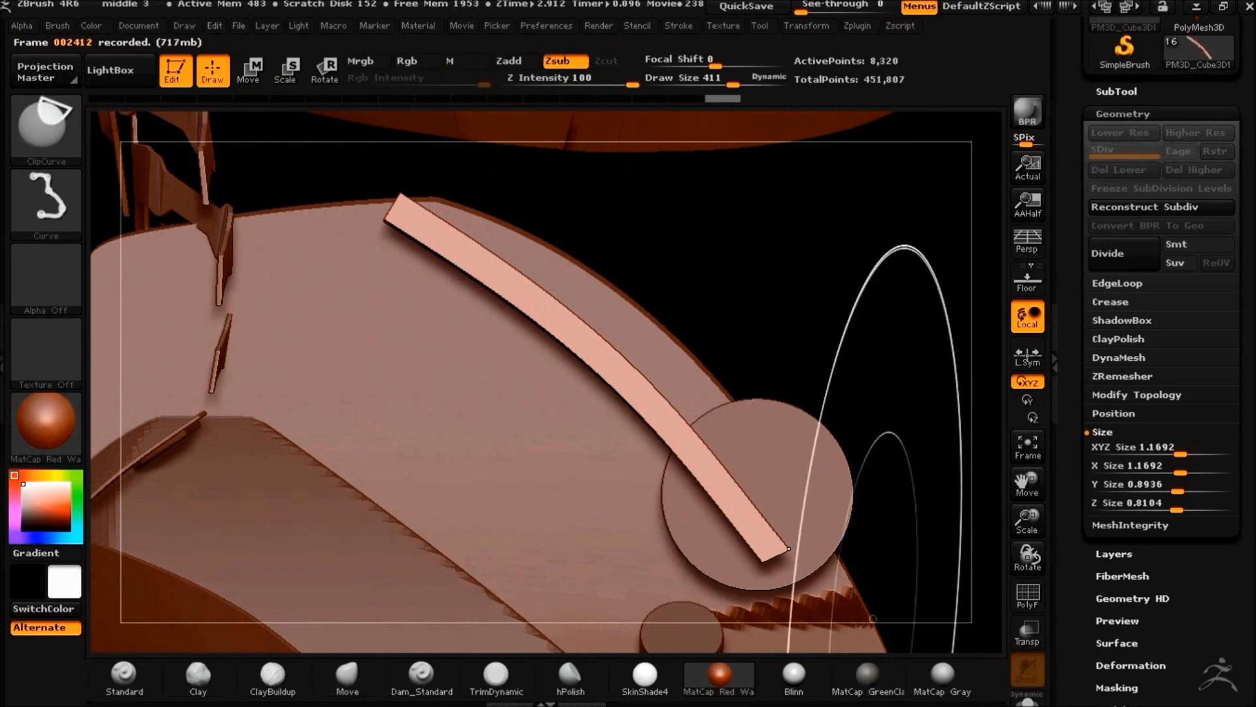
left_click_drag(693, 594, 757, 504, "ctrl+shift")
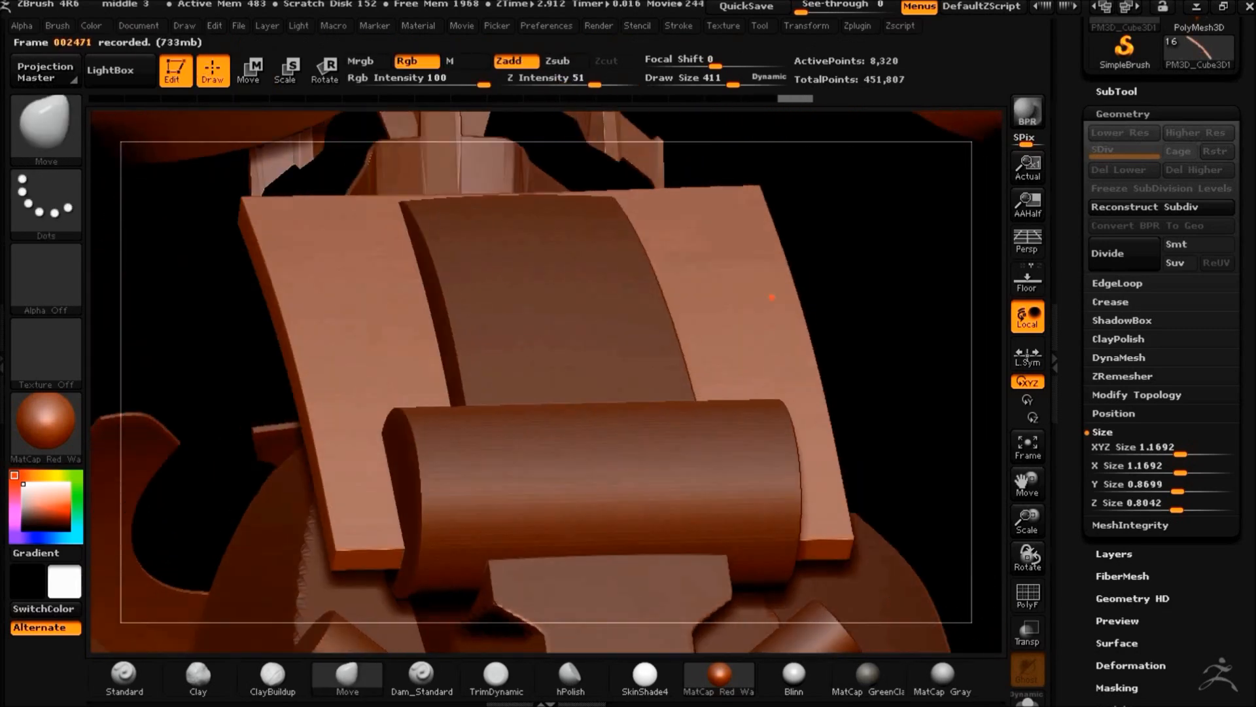
Try to taper the curved plate's sides toward the horizontal cylinder with Clip Curve, and undo the cut
left_click_drag(772, 297, 745, 268)
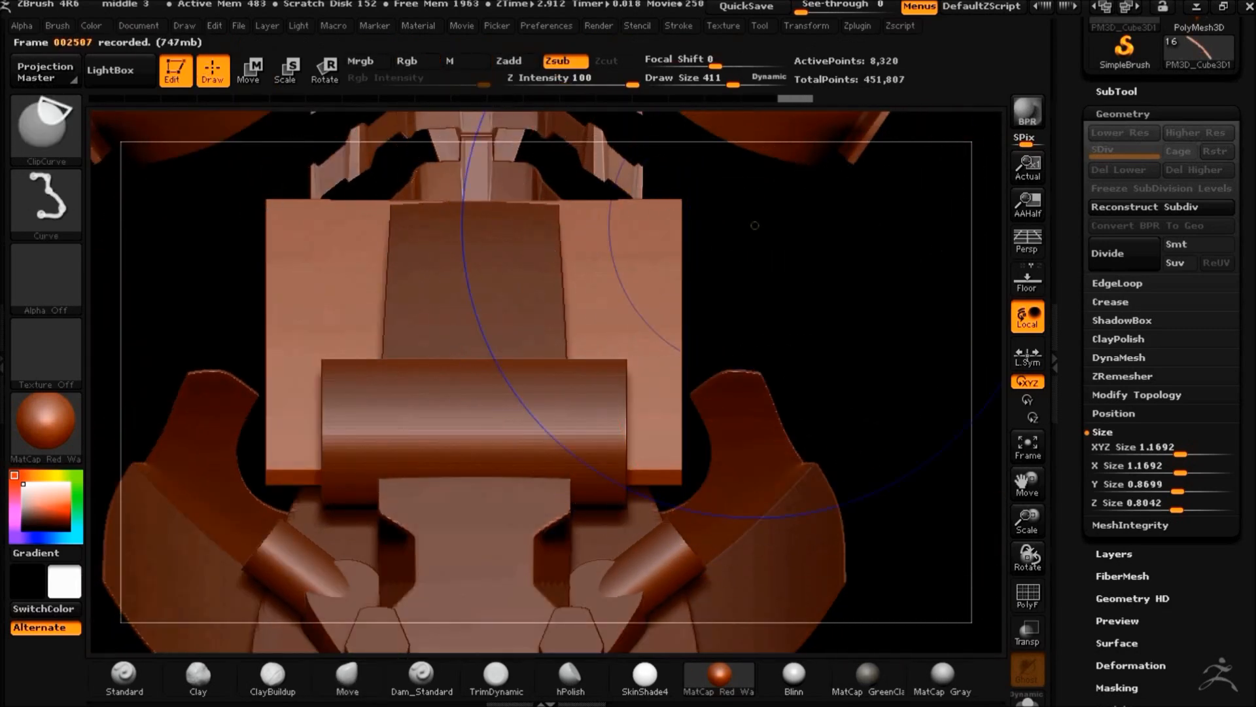
left_click_drag(754, 224, 802, 311)
key("ctrl+shift")
left_click_drag(601, 576, 642, 567, "ctrl+shift")
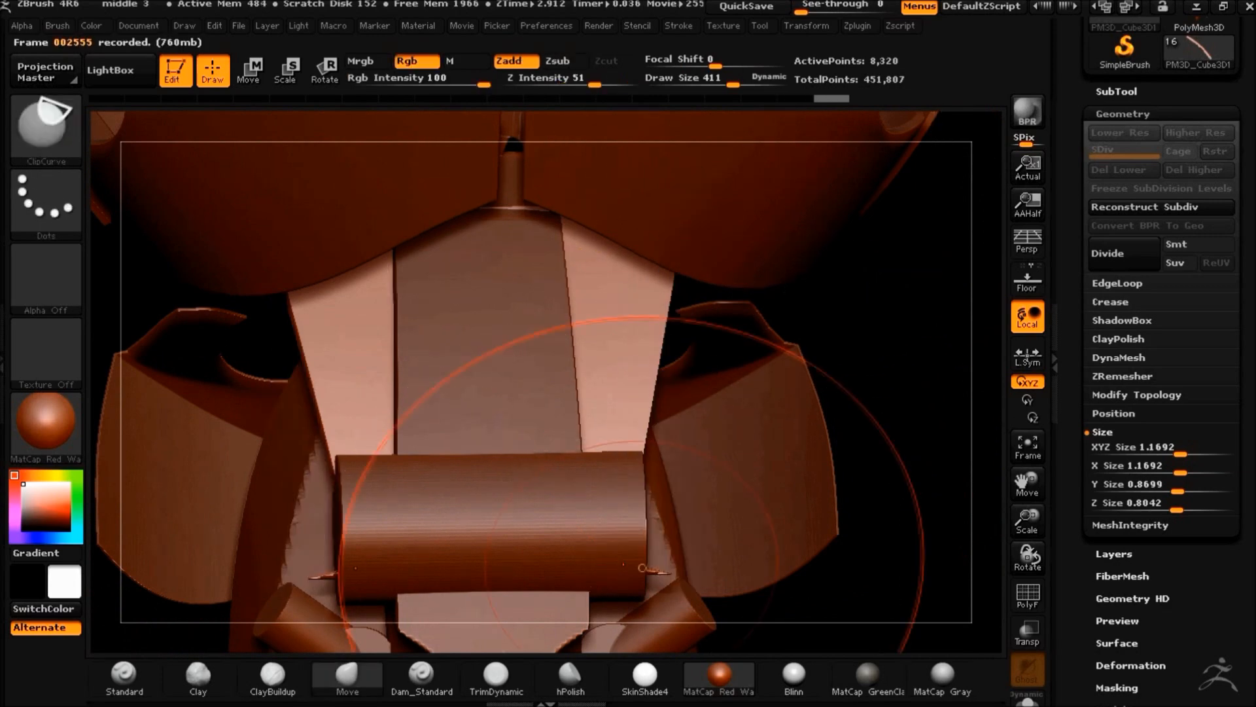
left_click_drag(887, 8, 801, 8)
key("ctrl+z")
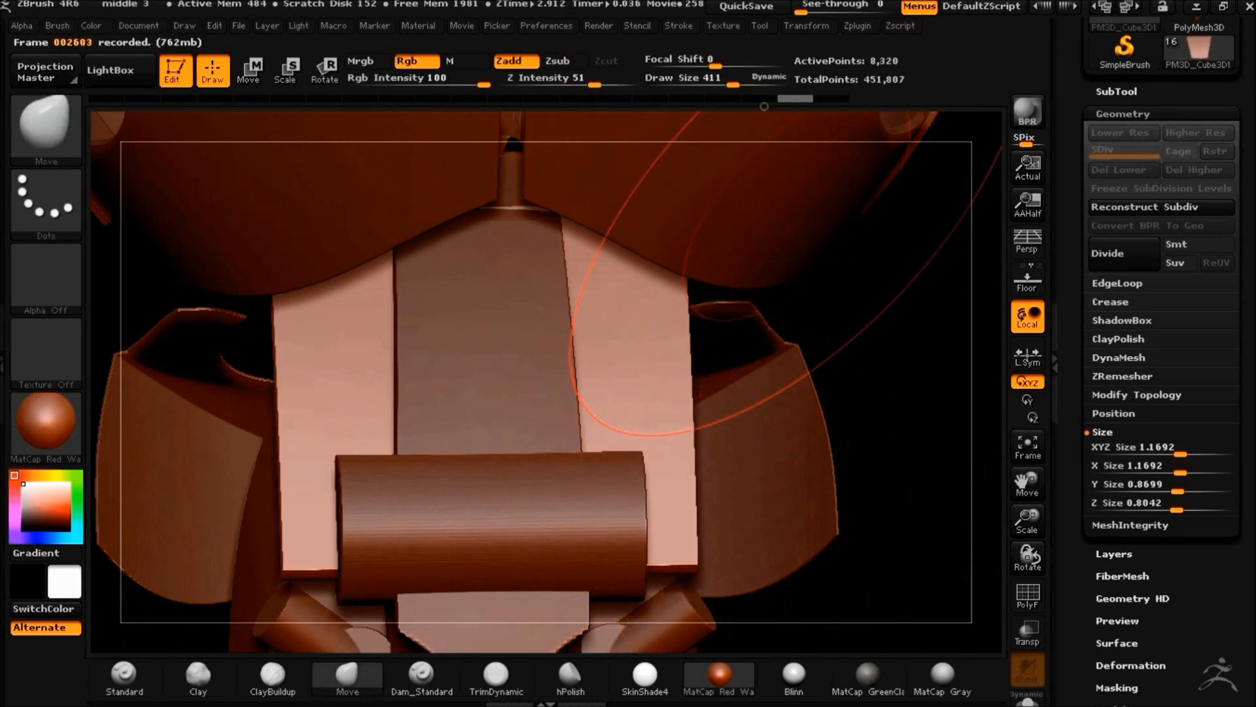
Turn on transparency, try steeper and follow-up Clip Curve cuts along the plate's sides, and undo them
left_click(1027, 632)
left_click_drag(942, 477, 890, 485, "shift")
left_click_drag(680, 170, 600, 396, "ctrl+shift")
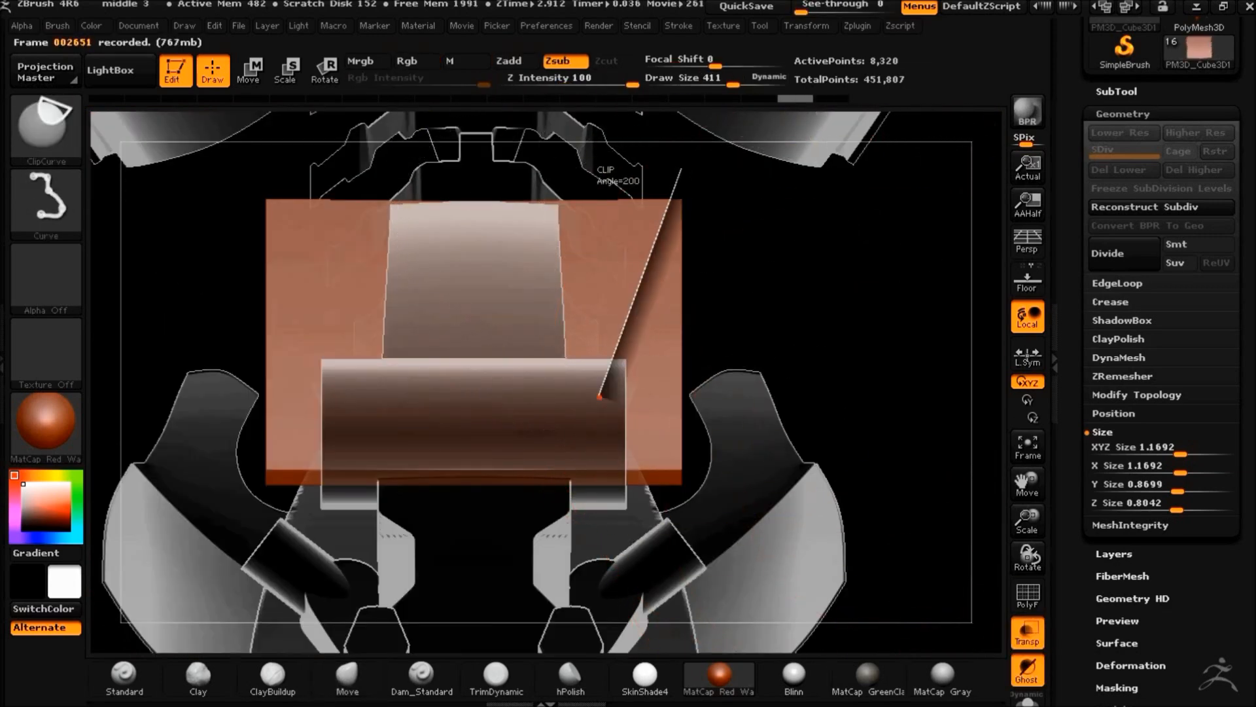
left_click_drag(574, 494, 575, 495, "ctrl+shift")
mouse_move(870, 406)
left_mouse_down()
mouse_move(791, 392)
mouse_move(785, 418)
left_mouse_up()
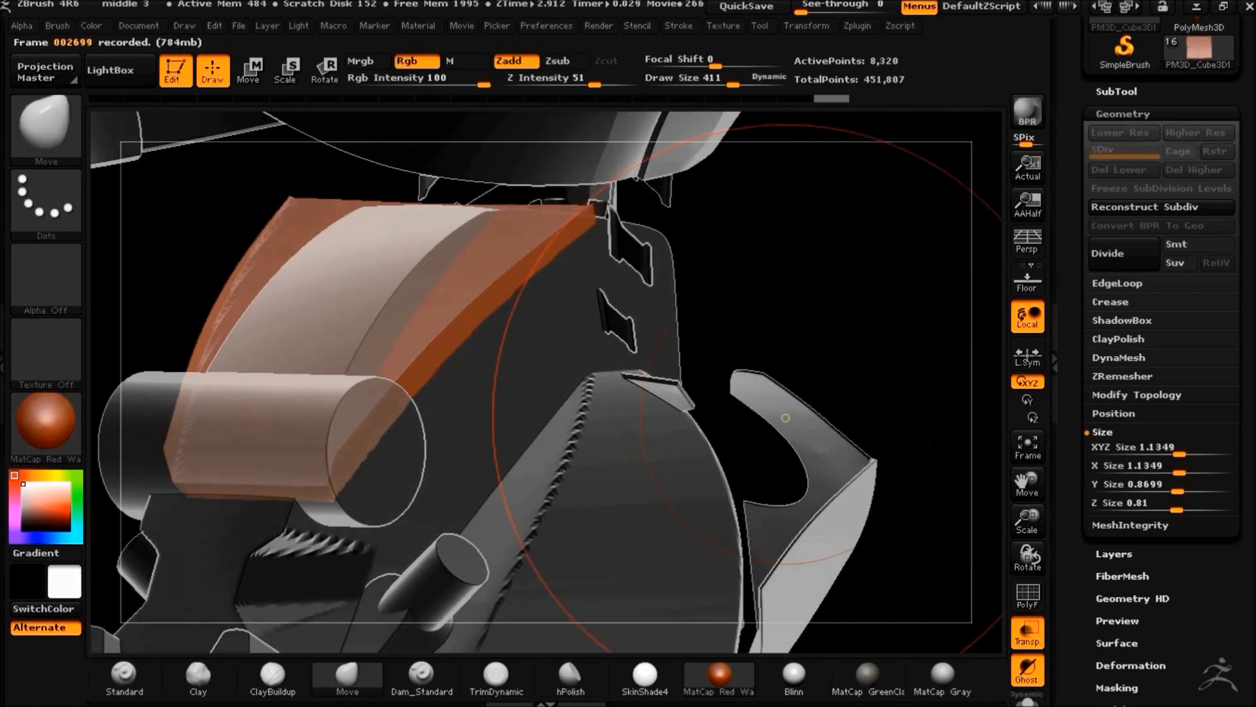
left_click_drag(575, 169, 583, 429, "ctrl+shift")
mouse_move(817, 468)
left_mouse_down()
mouse_move(886, 463)
mouse_move(881, 602)
mouse_move(869, 578)
mouse_move(928, 498)
left_mouse_up()
key("ctrl+z")
left_click(1027, 633)
key("ctrl+z")
Clip both sides of the curved plate with transparency on so it narrows toward the horizontal cylinder
left_click(1027, 700)
key("ctrl+shift")
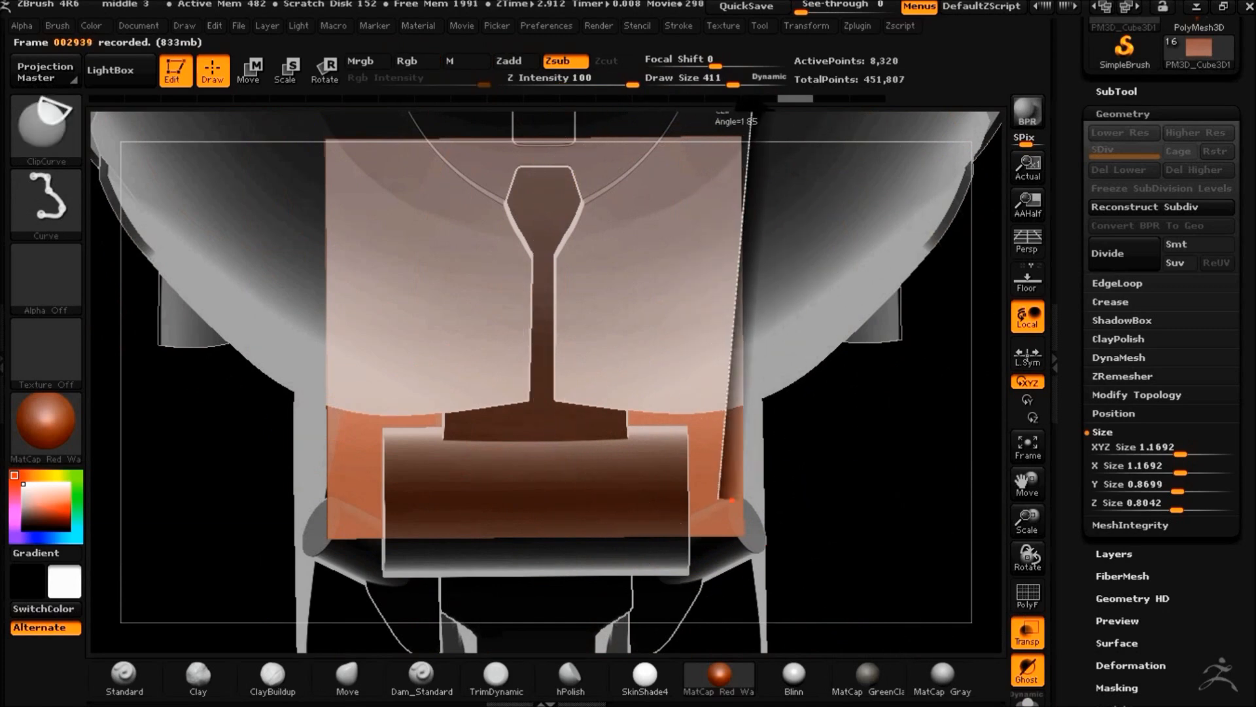
left_click_drag(679, 544, 681, 545)
mouse_move(850, 524)
left_mouse_down()
mouse_move(818, 510)
mouse_move(861, 532)
left_mouse_up()
left_click_drag(721, 116, 674, 342, "ctrl+shift")
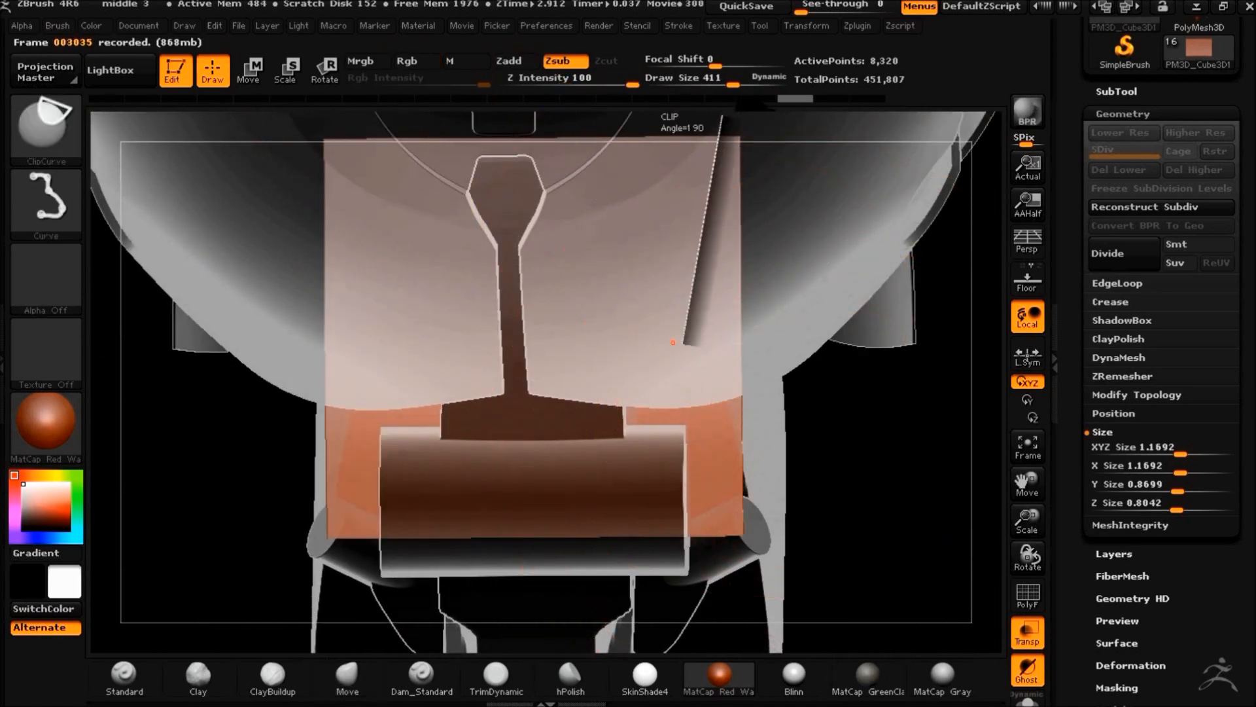
left_click_drag(653, 486, 654, 410, "ctrl+shift")
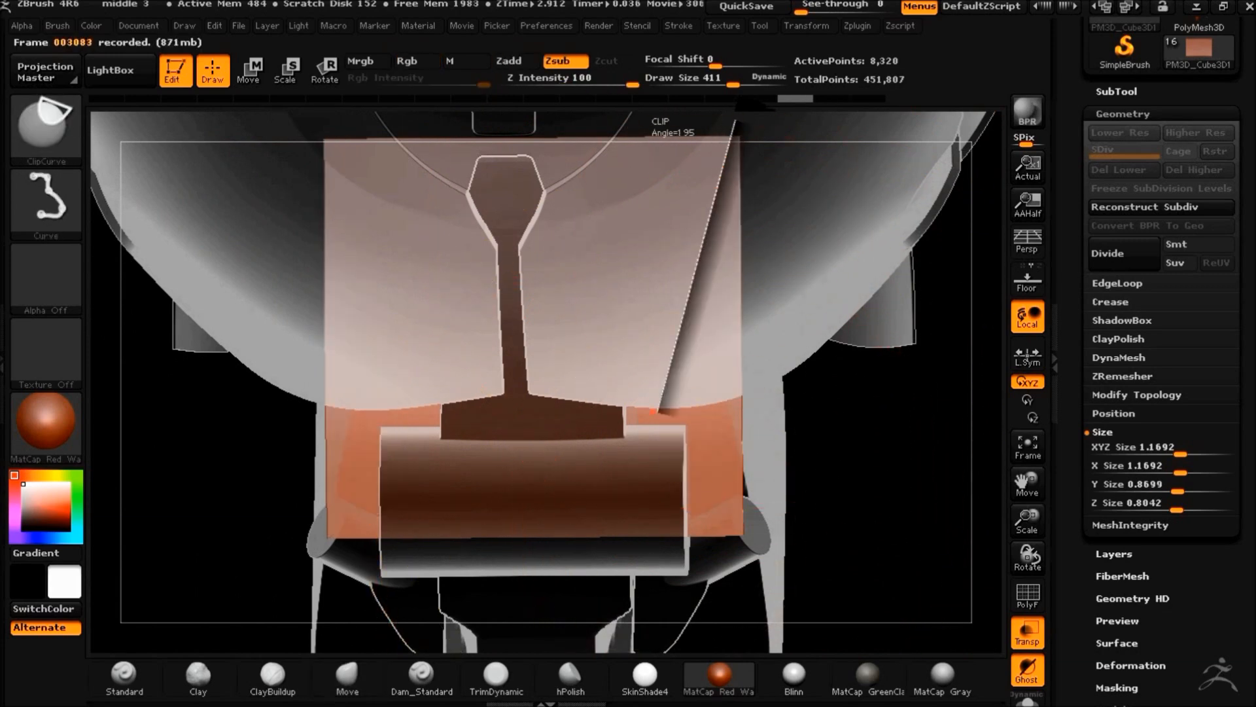
left_click_drag(625, 661, 627, 654, "ctrl+shift")
mouse_move(883, 458)
left_mouse_down()
mouse_move(915, 568)
mouse_move(981, 497)
mouse_move(1021, 589)
left_mouse_up()
left_click(1027, 631)
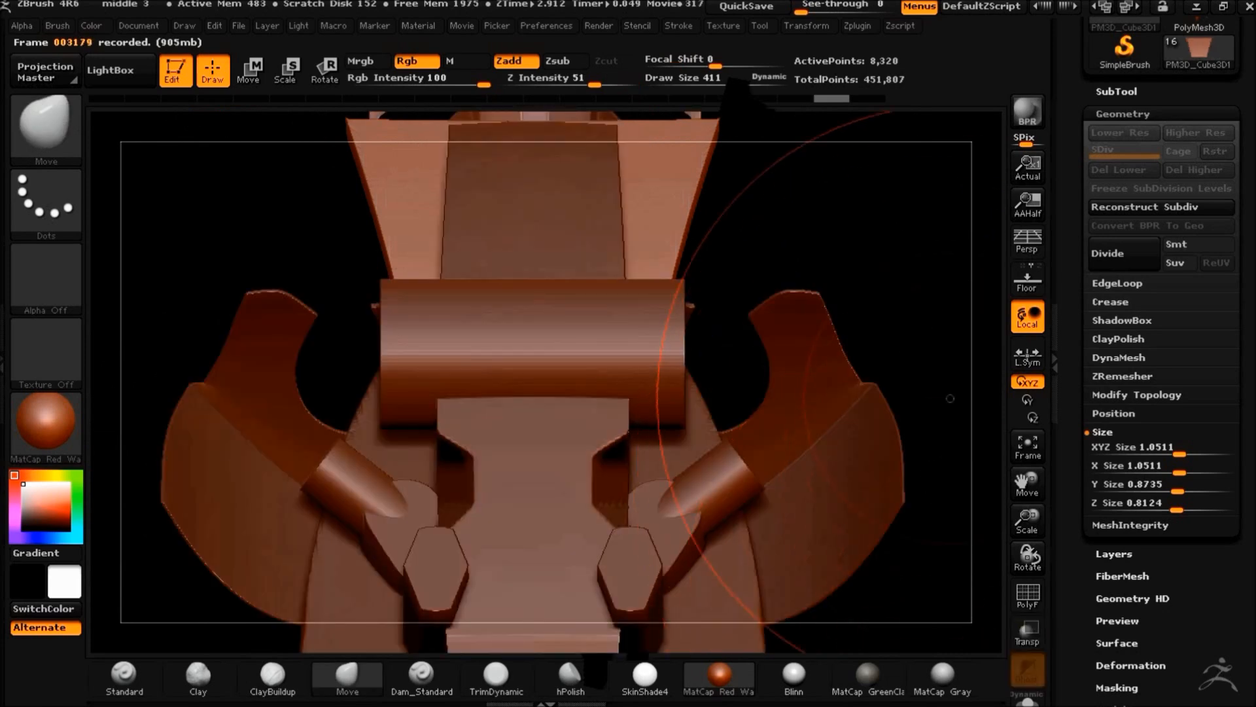
mouse_move(866, 313)
left_mouse_down()
mouse_move(858, 412)
mouse_move(752, 419)
mouse_move(687, 364)
left_mouse_up()
key("ctrl+shift")
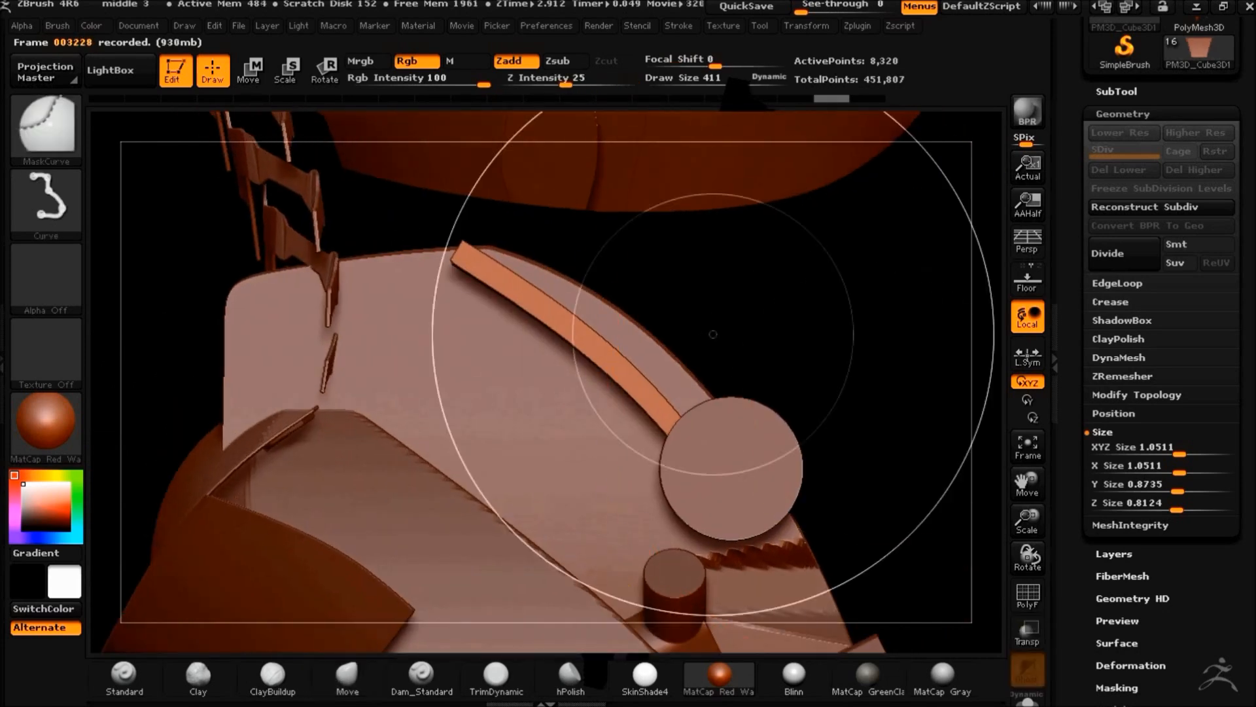
Try a Clip Curve cut along the curved plate's outer edge, undo it, and bow the plate outward with the Move brush
left_click_drag(455, 250, 568, 296, "ctrl+shift")
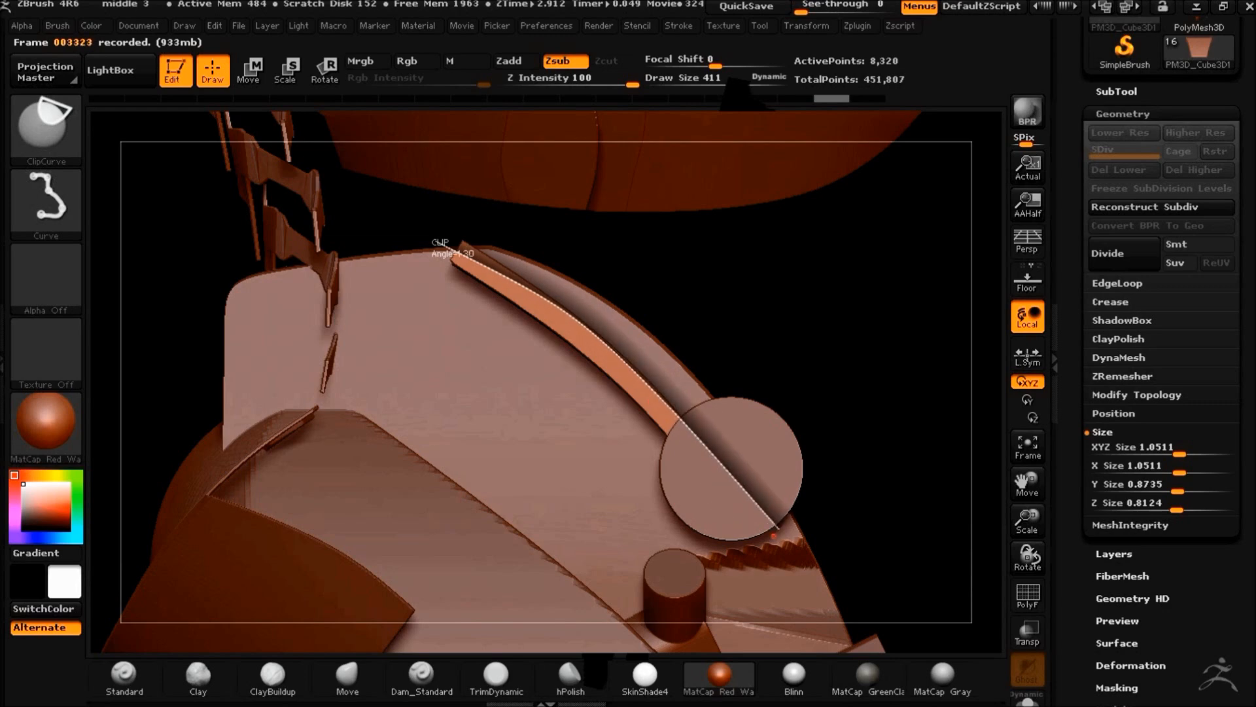
left_click_drag(765, 574, 766, 576, "ctrl+shift")
mouse_move(818, 392)
left_mouse_down()
mouse_move(785, 425)
mouse_move(817, 391)
left_mouse_up()
key("ctrl+z")
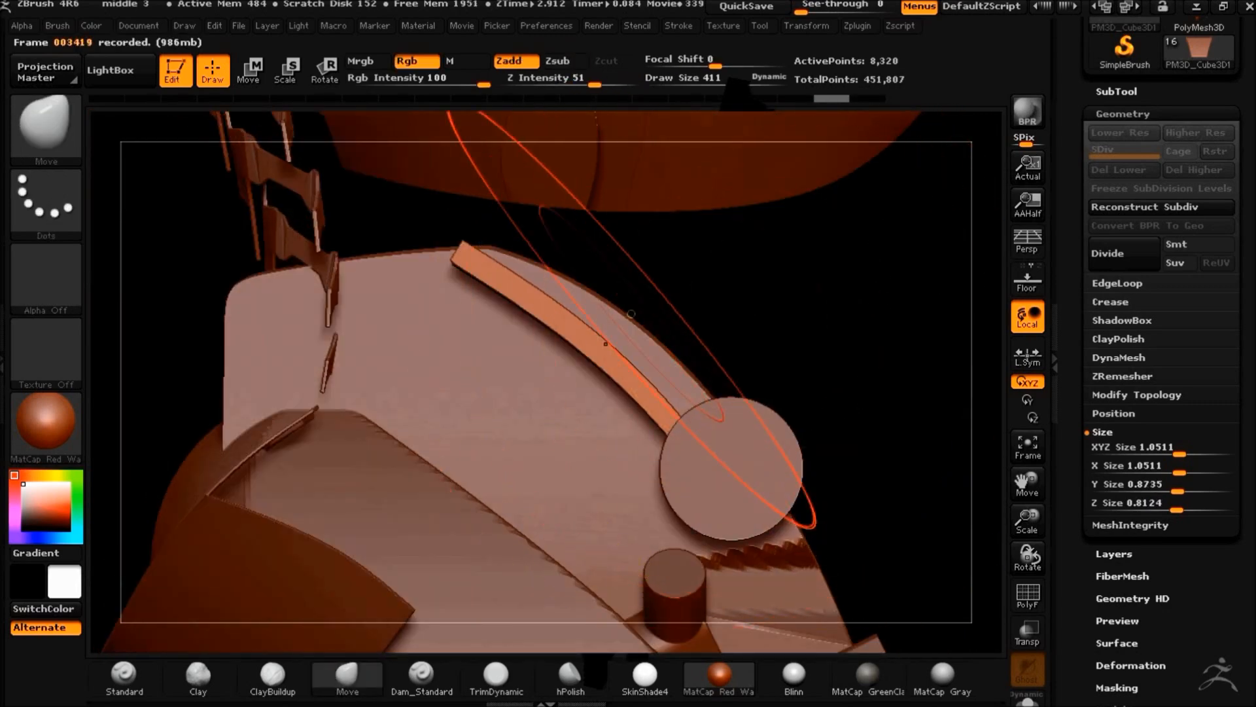
key("w")
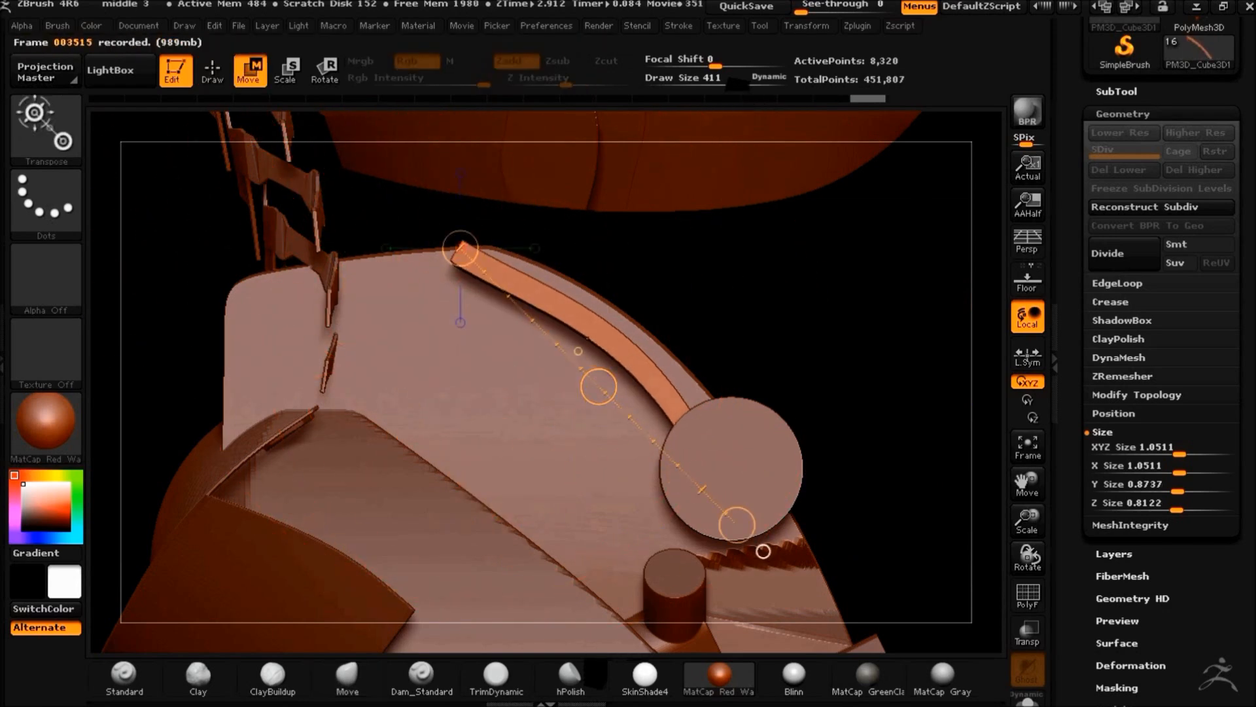
left_click_drag(784, 337, 694, 415)
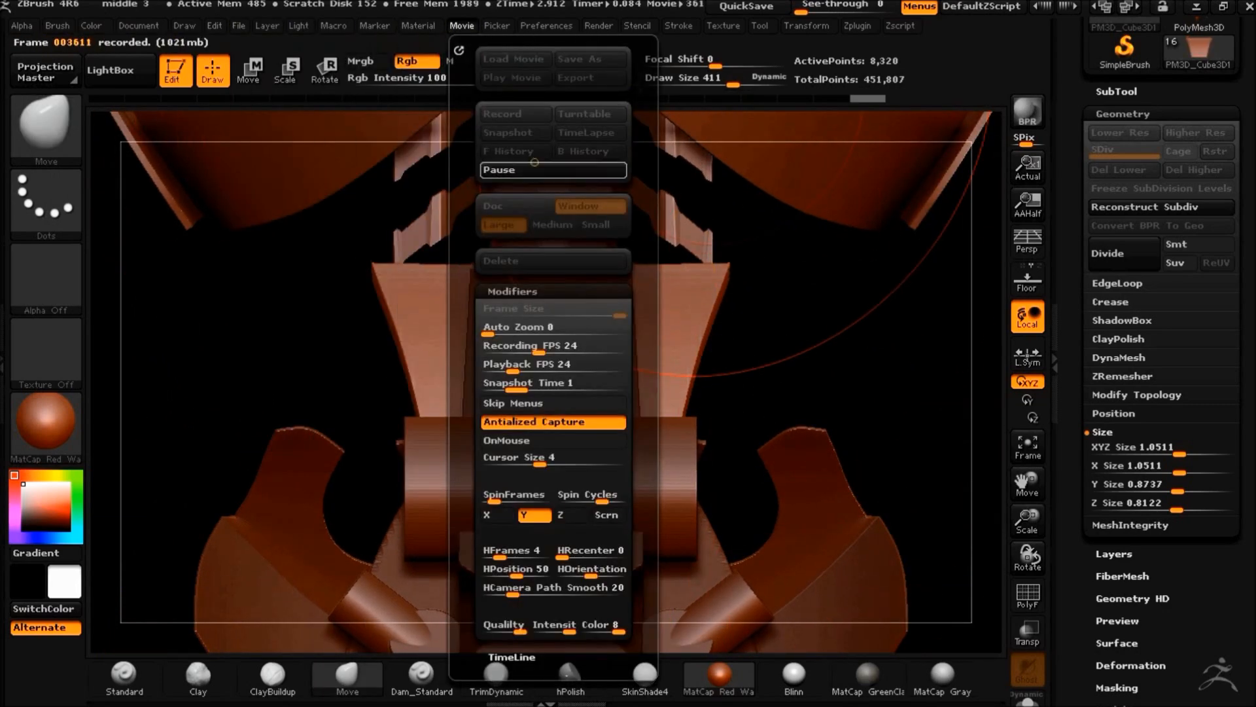
Copy the horizontal cylinder and move the copy up along the sloped plate with the transpose line
left_click_drag(870, 353, 853, 499)
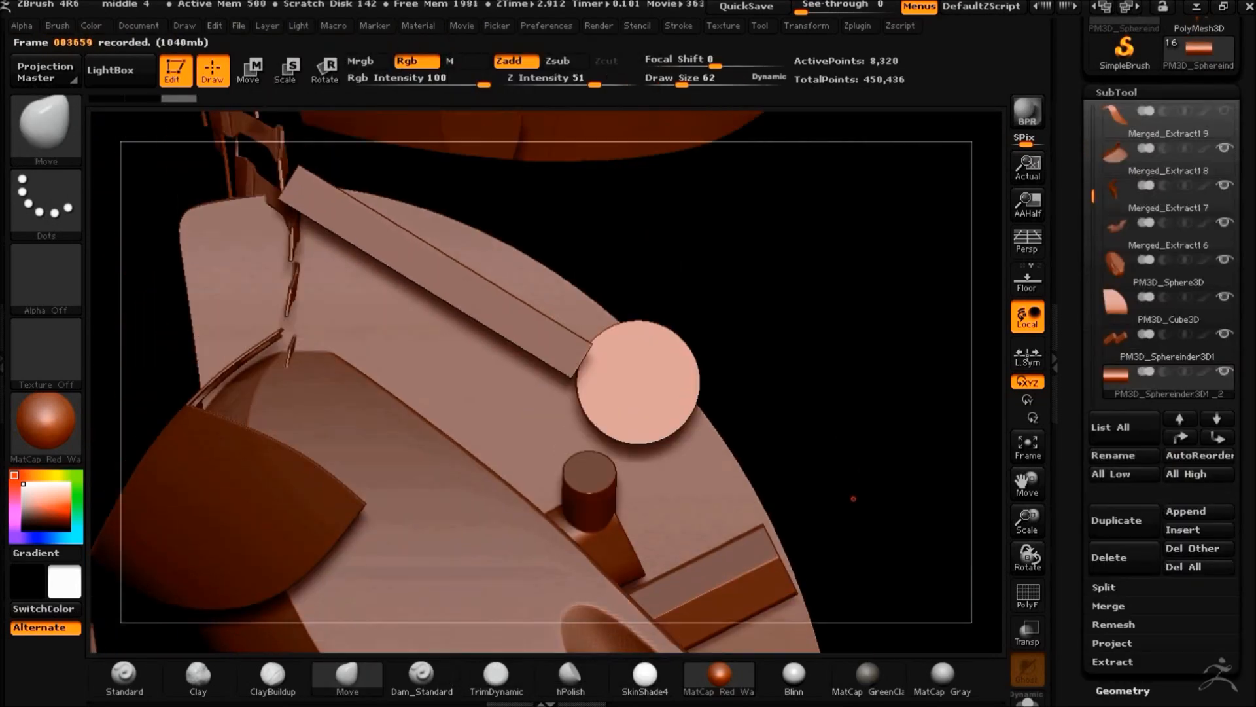
key("w")
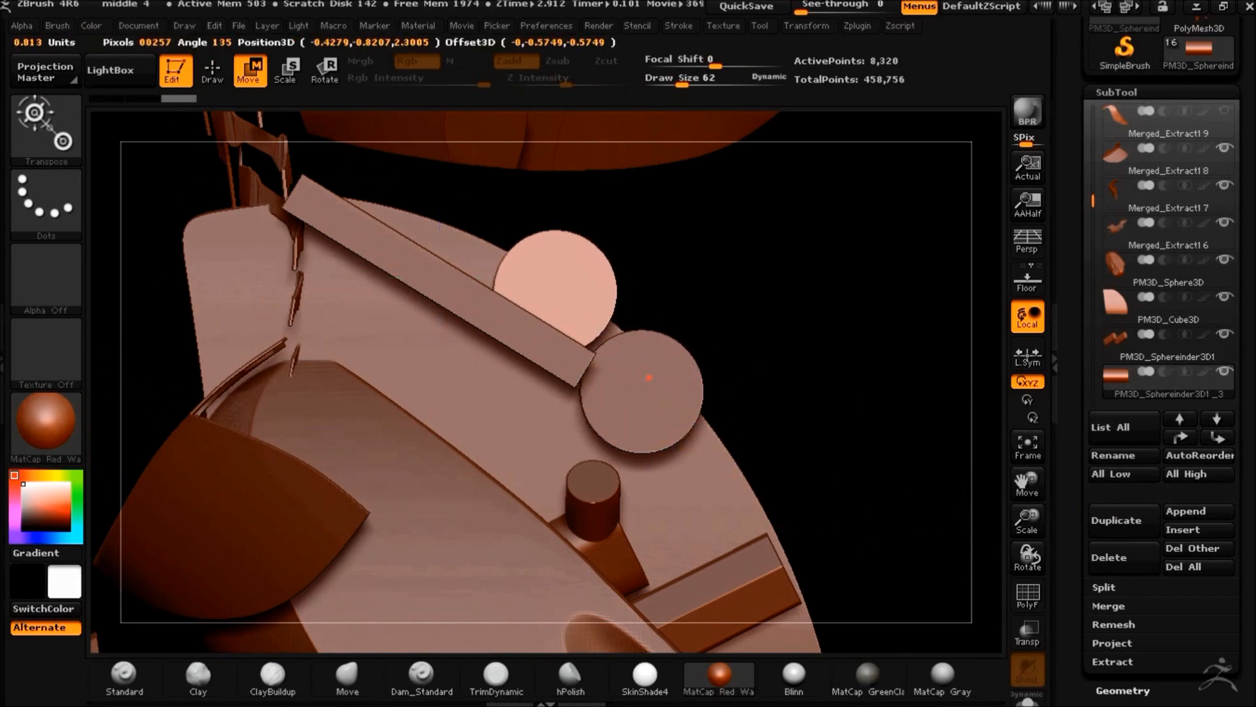
left_click_drag(883, 327, 798, 356)
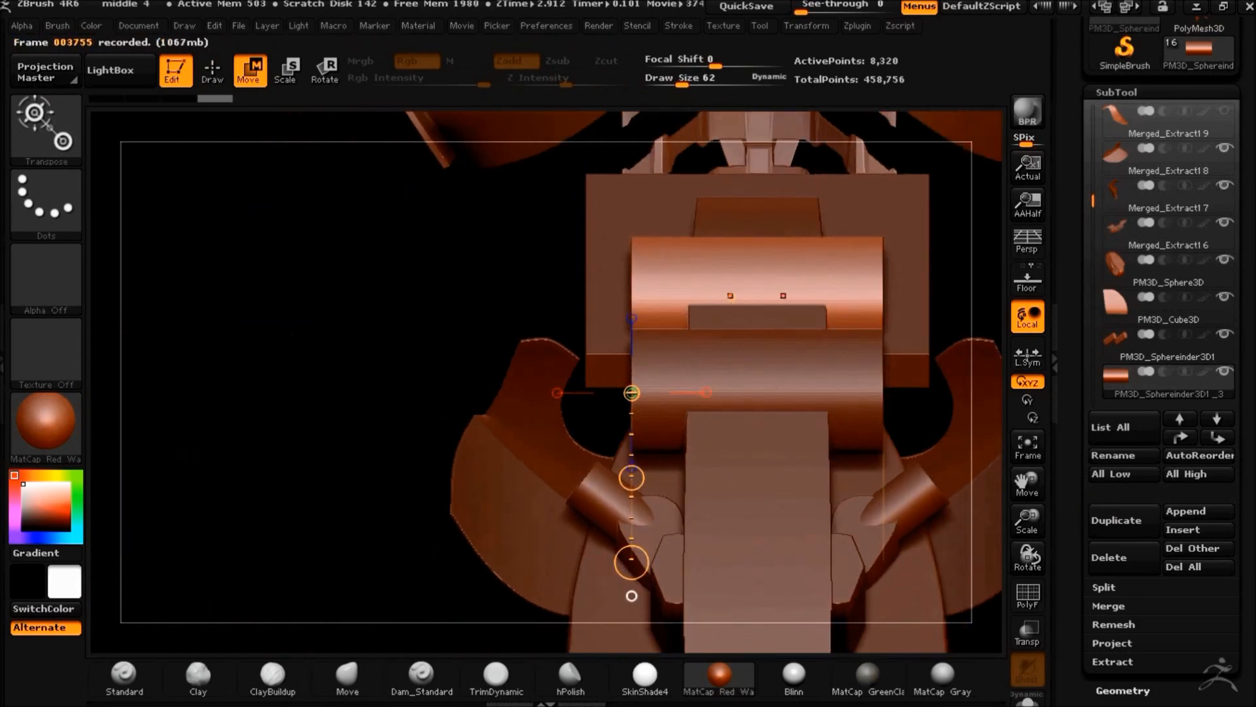
Shrink the copied cylinder to about 0.66 by 0.18 using transparency, and tuck it between the plate and the larger cylinder
left_click(1123, 690)
left_click(1102, 433)
left_click(1028, 631)
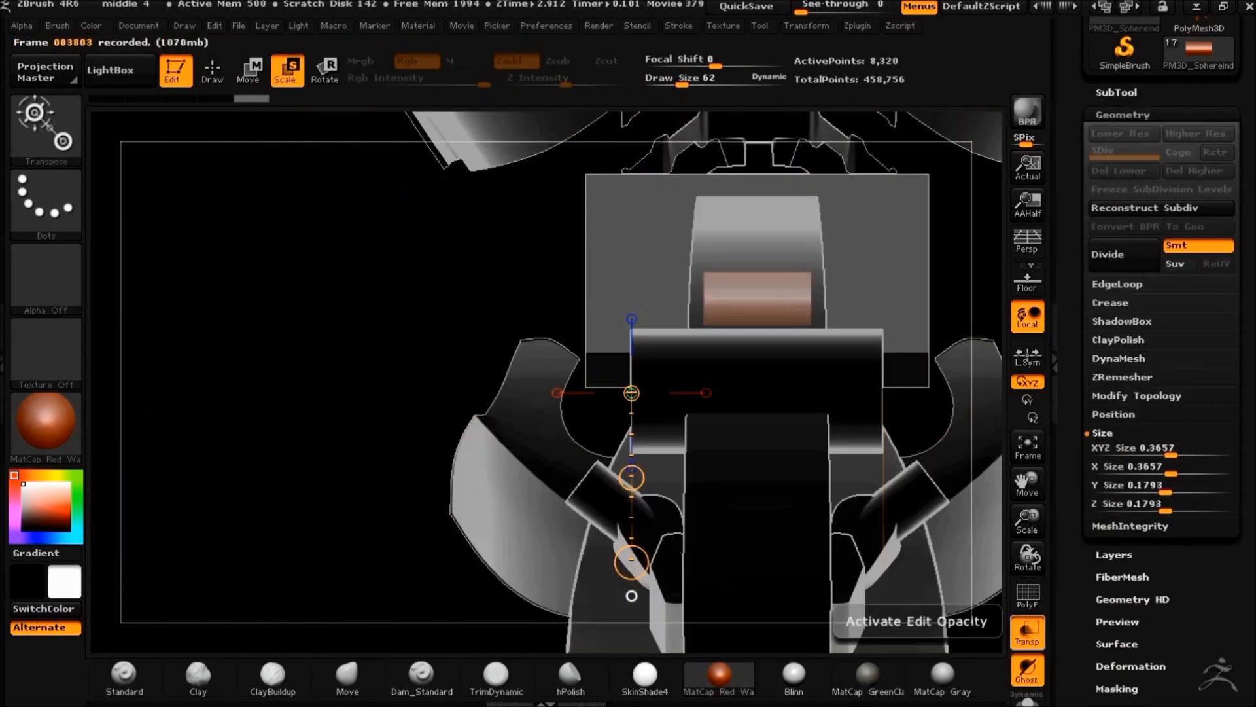
left_click_drag(631, 595, 846, 588)
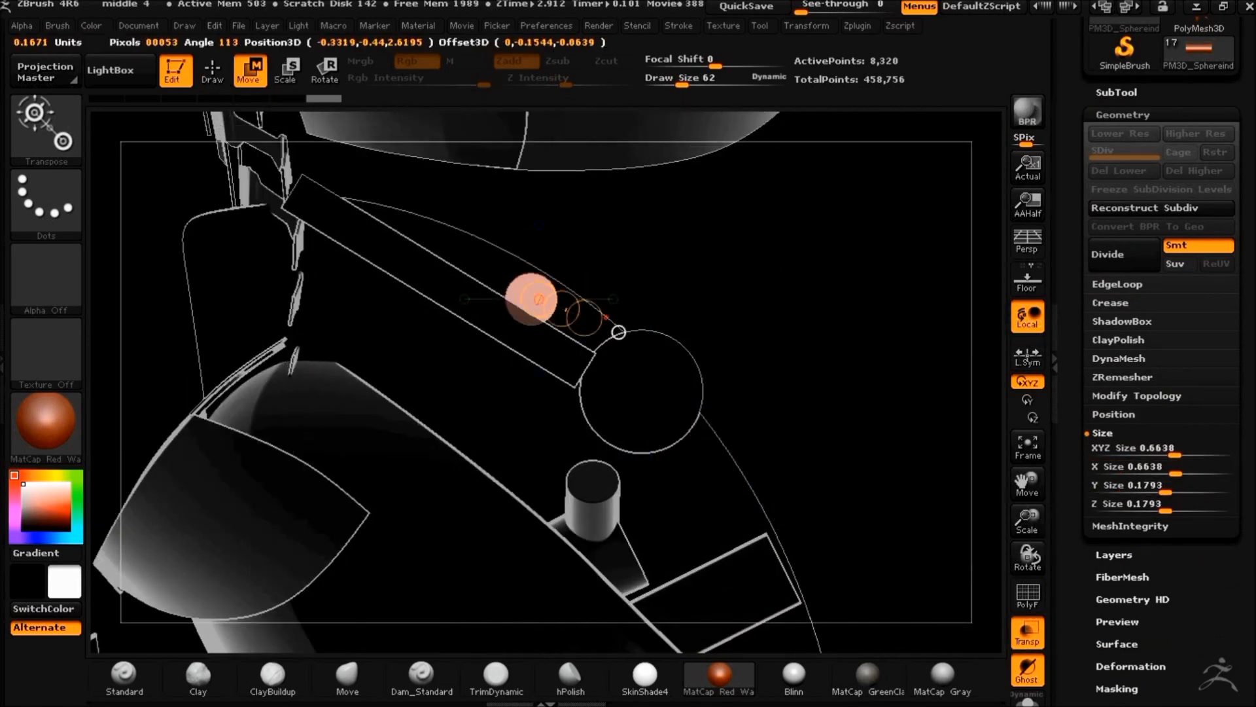
mouse_move(664, 370)
left_mouse_down()
mouse_move(715, 373)
mouse_move(628, 421)
mouse_move(673, 418)
mouse_move(719, 373)
left_mouse_up()
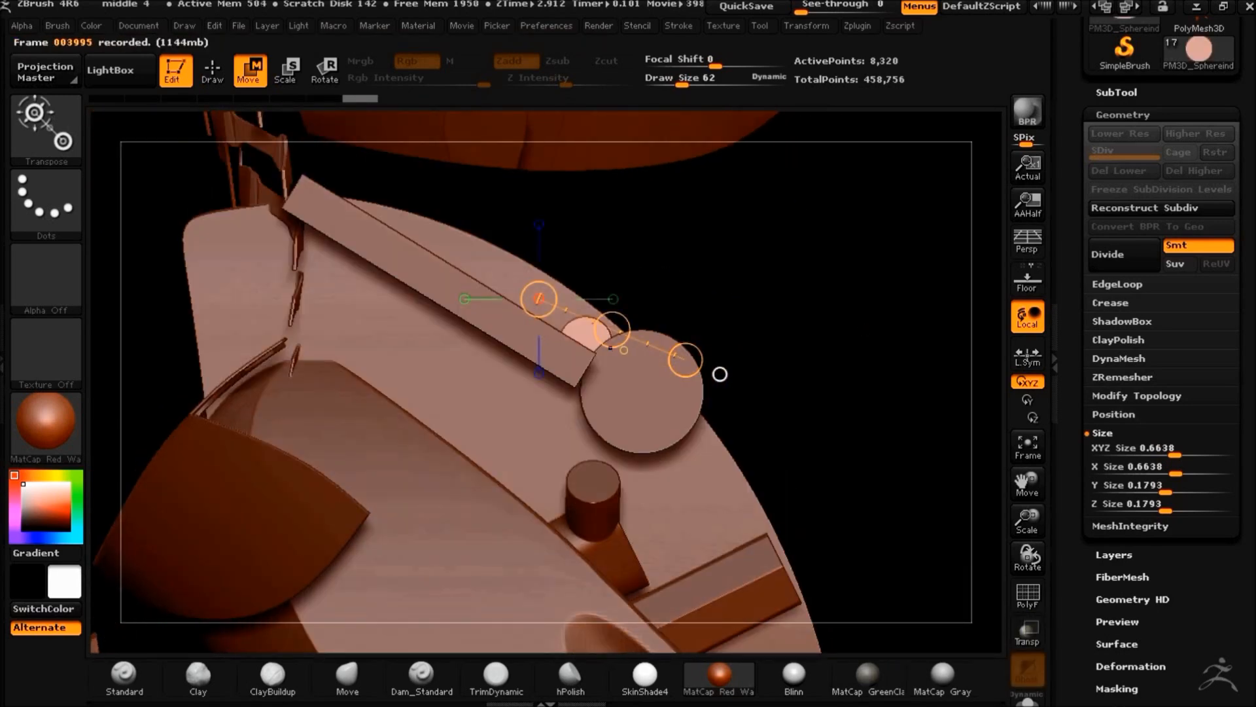
Copy the small cylinder and place the copy higher on the sloped plate, centred across the pelvis
left_click(1117, 93)
left_click_drag(607, 321, 568, 301)
left_click_drag(809, 302, 763, 307)
left_click_drag(629, 292, 876, 329)
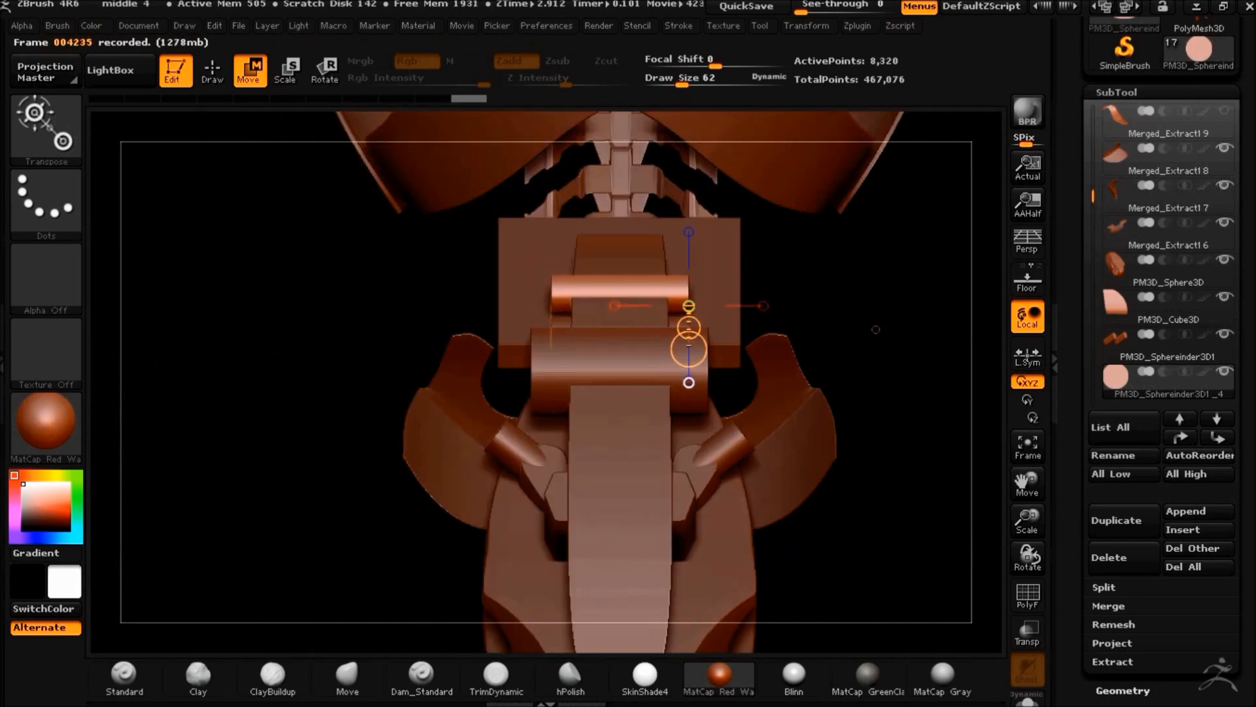
left_click(212, 70)
Examine the whole pelvis and torso from several angles with See-through at 55, and restore See-through to 0
mouse_move(196, 308)
left_mouse_down()
mouse_move(274, 347)
mouse_move(288, 386)
mouse_move(262, 401)
mouse_move(261, 297)
mouse_move(350, 437)
mouse_move(290, 398)
mouse_move(325, 308)
mouse_move(366, 425)
mouse_move(390, 440)
left_mouse_up()
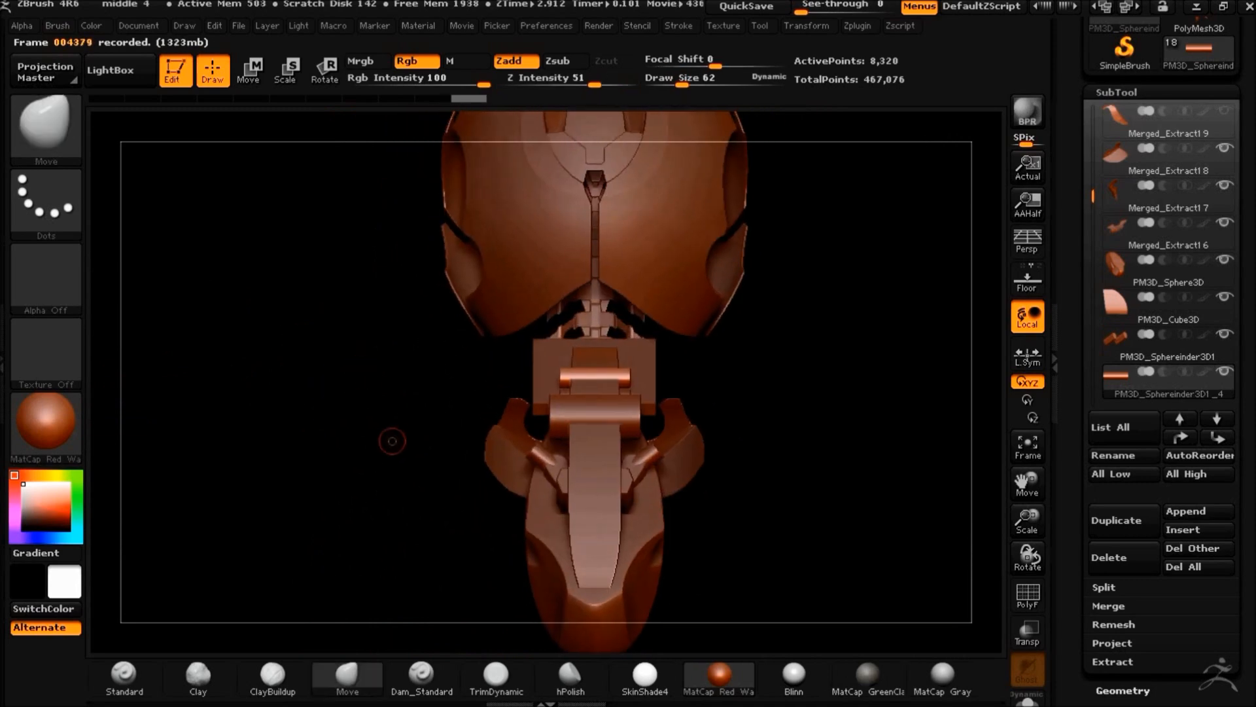
mouse_move(832, 475)
left_mouse_down()
mouse_move(816, 466)
mouse_move(824, 458)
left_mouse_up()
left_click(850, 9)
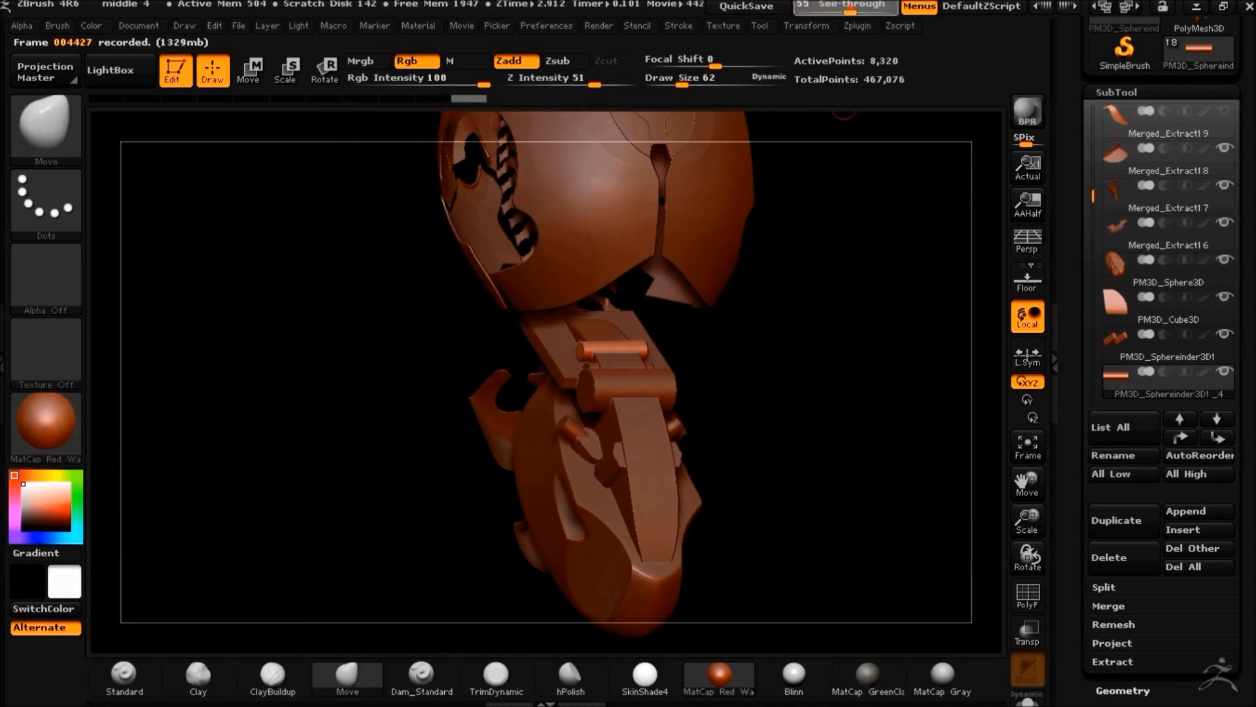
left_click_drag(812, 294, 902, 535, "shift")
left_click_drag(930, 449, 930, 302)
left_click_drag(920, 405, 923, 326, "alt")
left_click(878, 9)
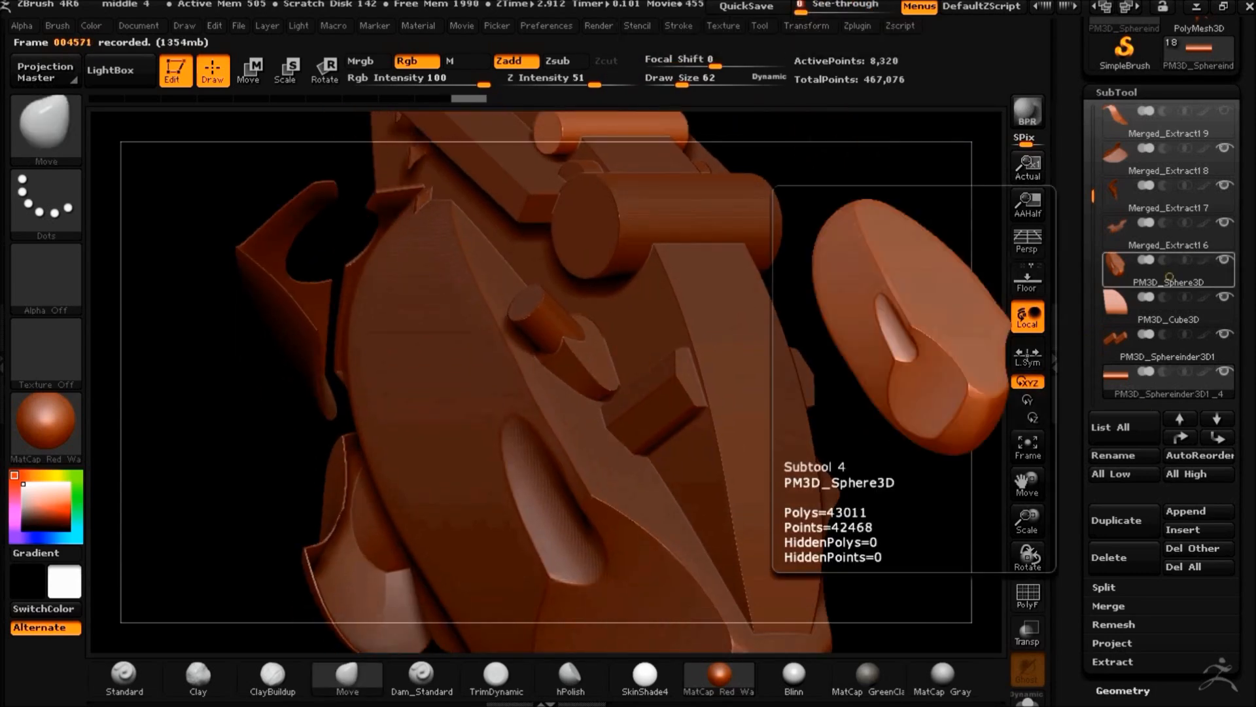
Hide the torso subtools and select the outer pelvis shell PM3D_Sphere3D in side view
left_click_drag(1091, 194, 1093, 110)
left_click(1223, 110)
left_click(1223, 186)
left_click_drag(925, 426, 860, 394, "alt")
left_click_drag(818, 422, 762, 405)
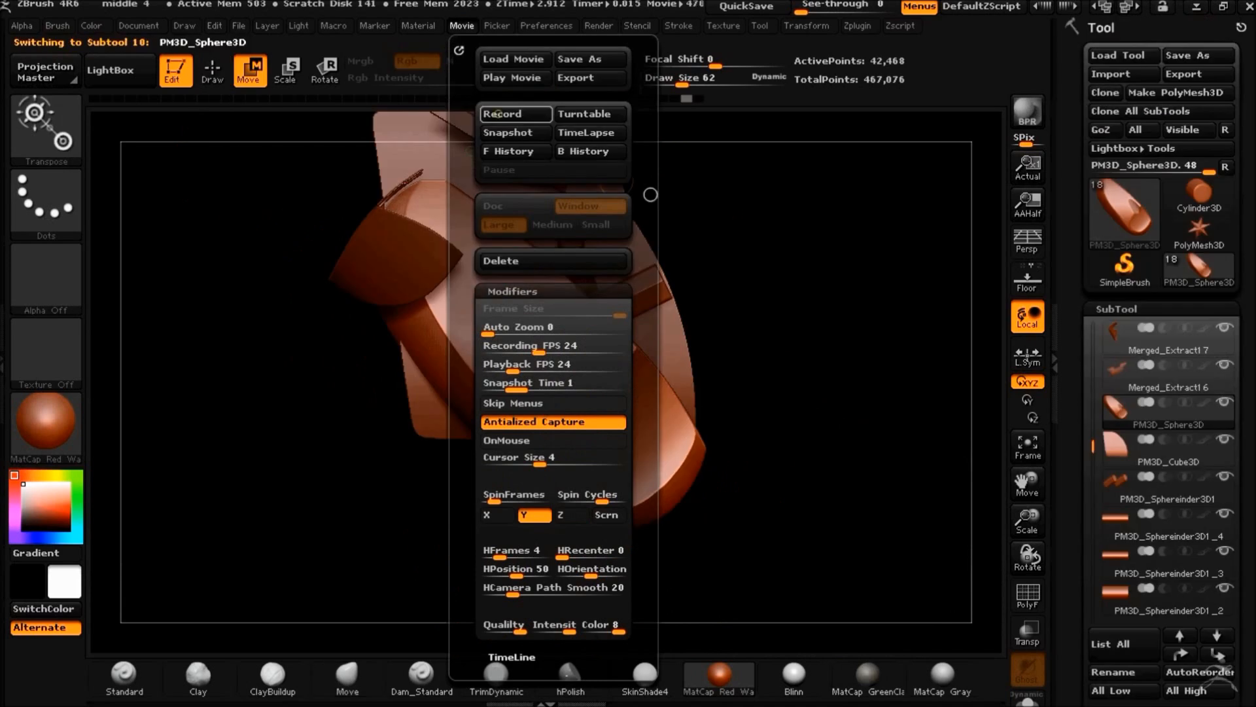
left_click_drag(798, 378, 830, 406, "alt")
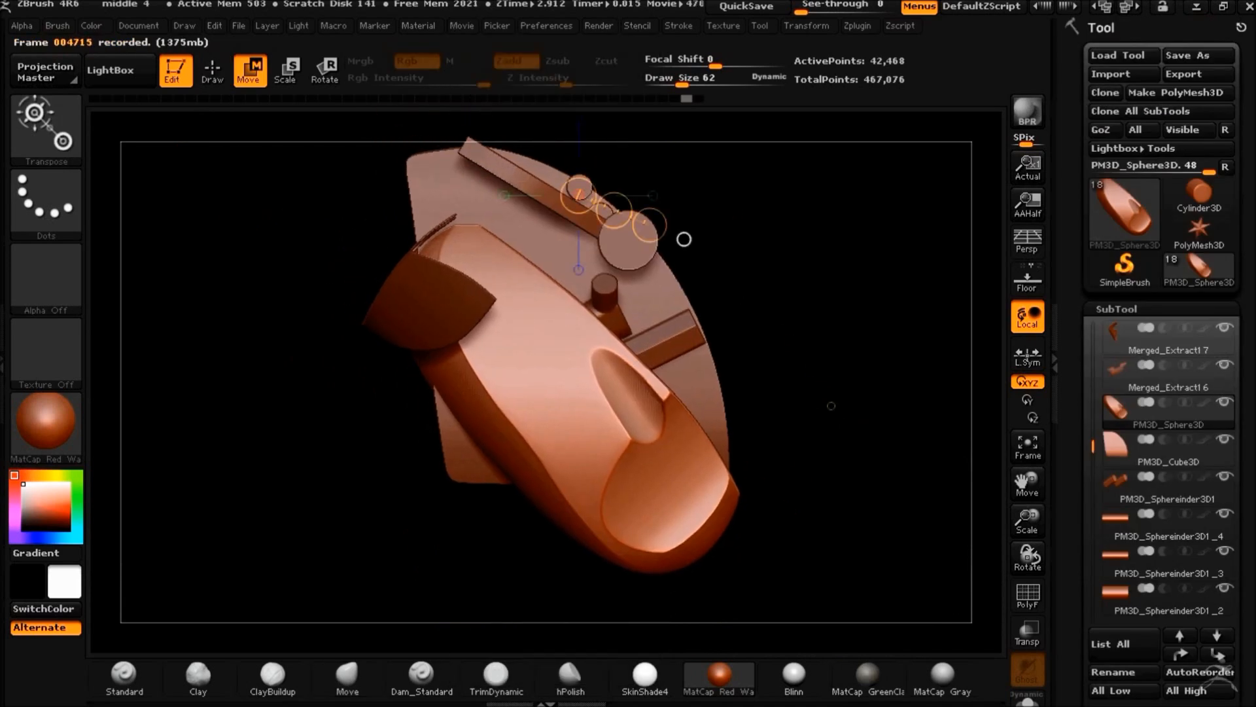
Mask the rear and lower side of the pelvis shell with MaskCurve and invert the mask
key("q")
key("b")
key("m")
key("v")
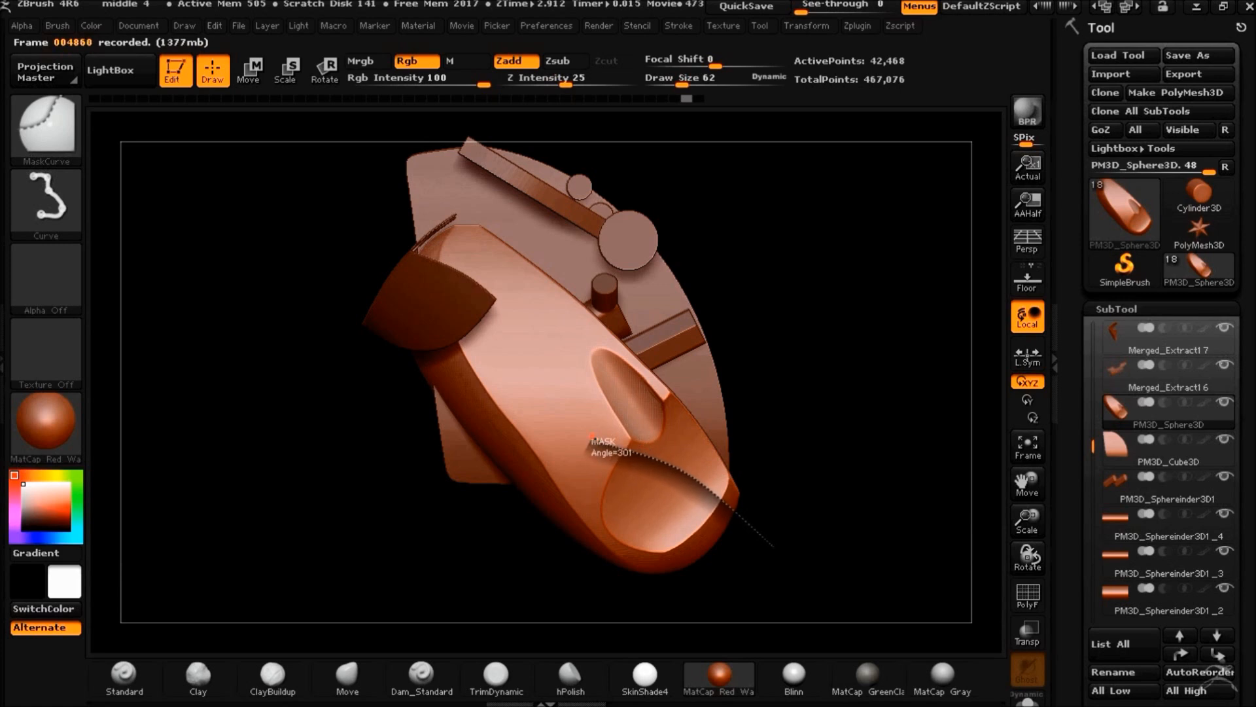
left_click_drag(775, 546, 775, 546, "ctrl+shift")
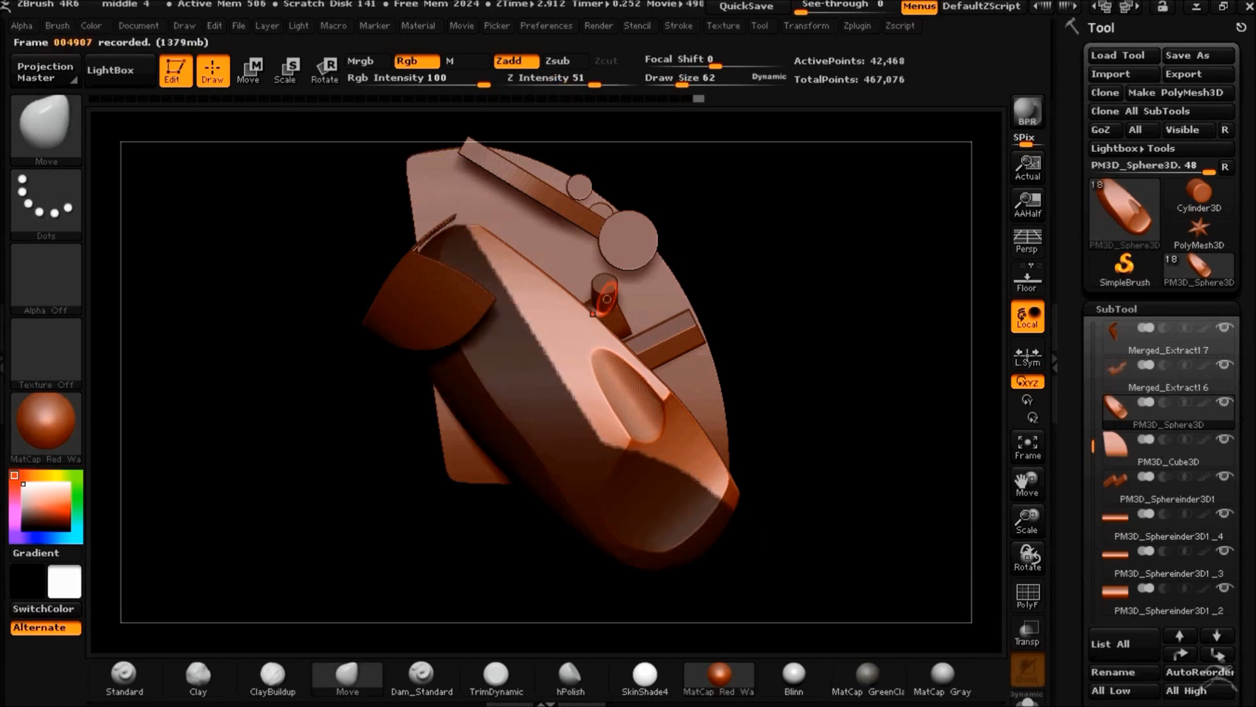
left_click_drag(793, 308, 772, 495)
left_click_drag(802, 433, 911, 451)
Clip the shell's rear and lower side along the mask edge with Clip Curve, and remesh it with DynaMesh at resolution 128
key("ctrl+shift")
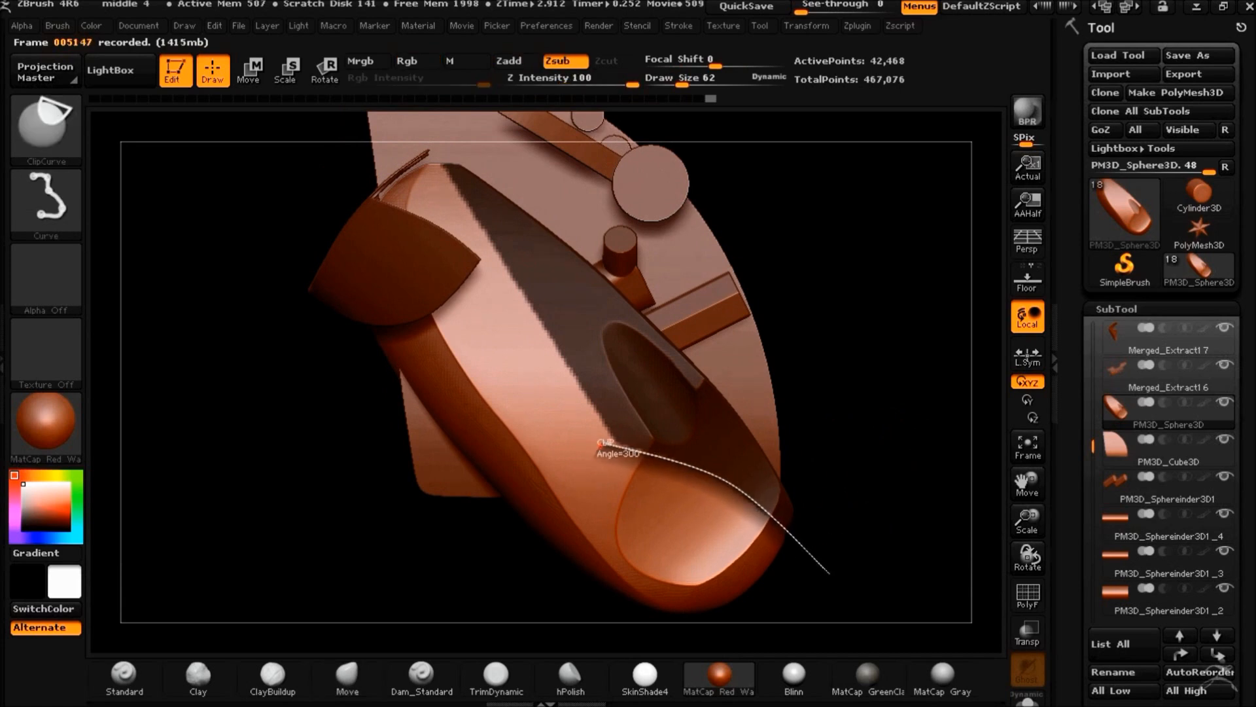
left_click_drag(449, 154, 433, 149, "ctrl+shift")
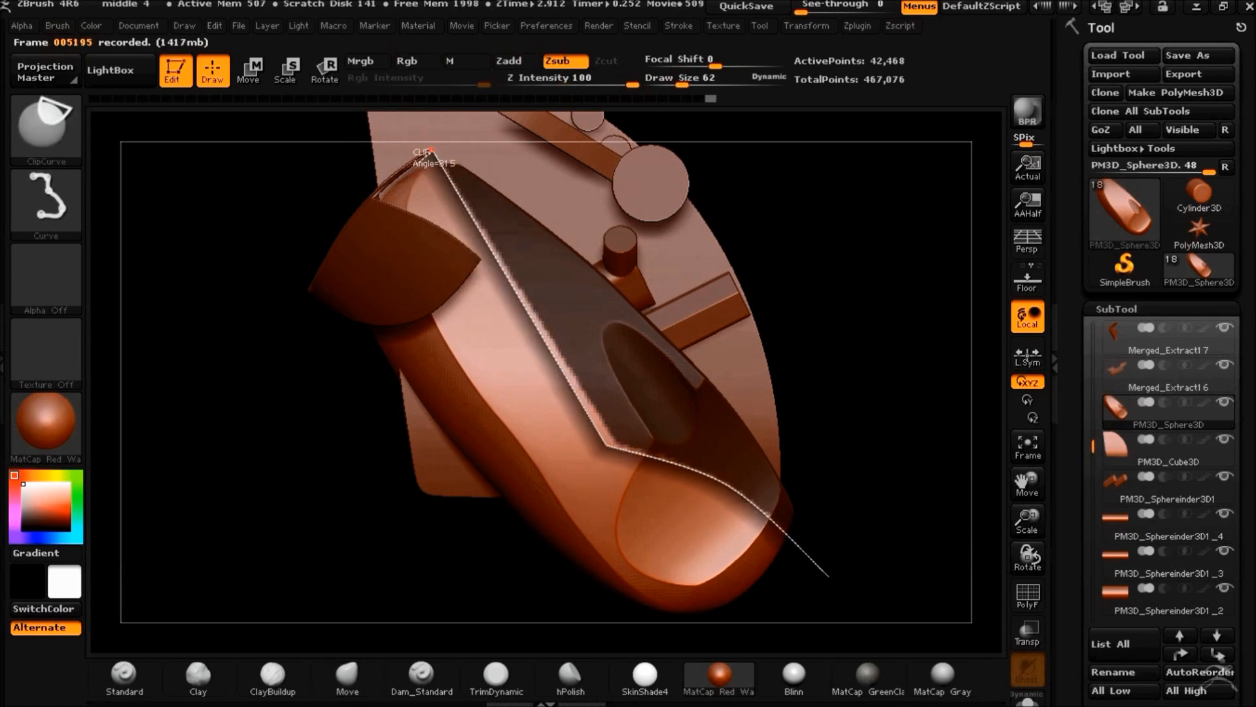
left_click_drag(285, 123, 285, 123, "ctrl+shift")
mouse_move(889, 391)
left_mouse_down()
mouse_move(870, 399)
mouse_move(843, 348)
mouse_move(968, 483)
left_mouse_up()
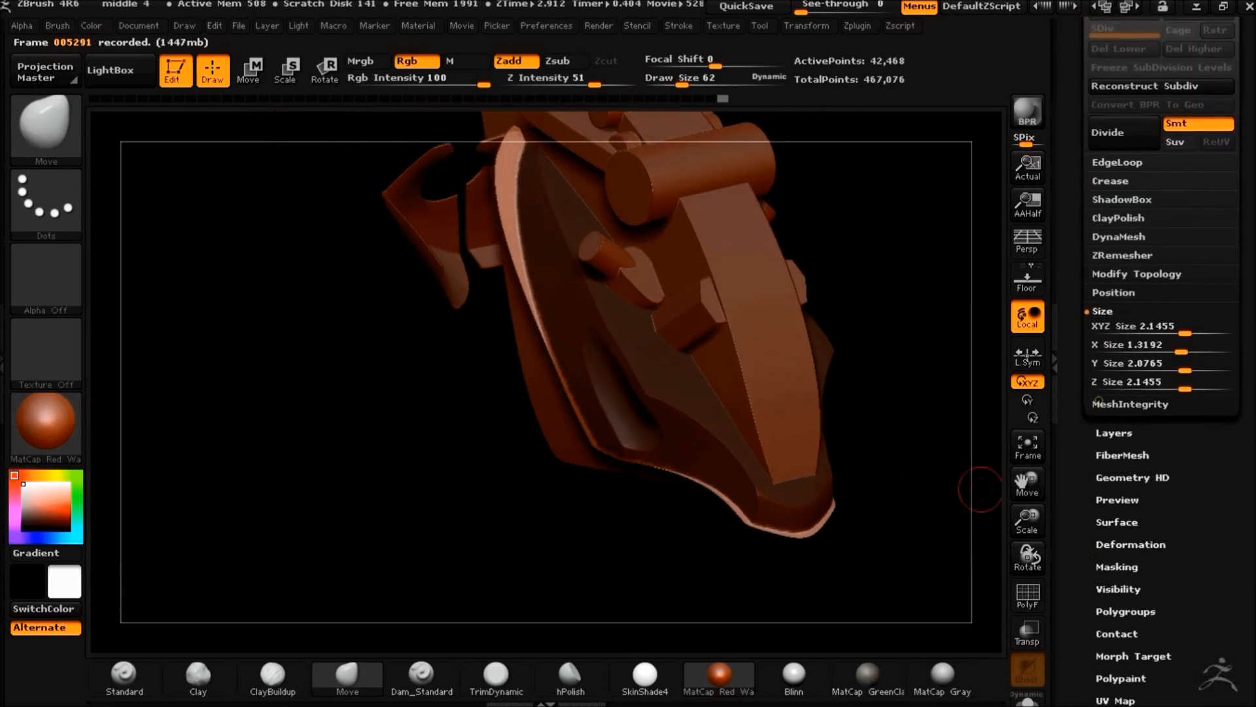
mouse_move(959, 298)
left_mouse_down("ctrl")
mouse_move(912, 318)
mouse_move(934, 289)
mouse_move(897, 336)
left_mouse_up("ctrl")
left_click(1118, 236)
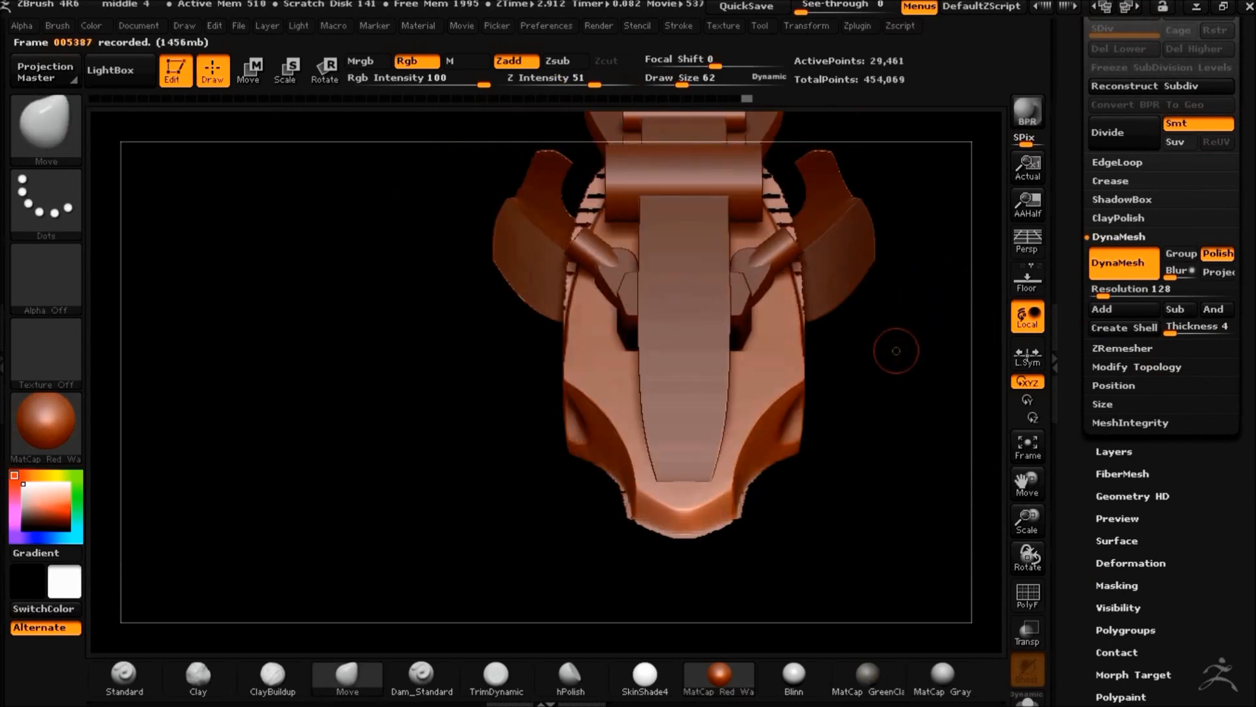
Isolate the pelvis shell and clip its front outline with a tall ClipCircle ellipse
left_click(1028, 698)
mouse_move(893, 509)
left_mouse_down("alt")
mouse_move(835, 570)
mouse_move(804, 526)
left_mouse_up("alt")
left_click(47, 126, "ctrl+shift")
left_click(87, 220, "ctrl+shift")
mouse_move(389, 308)
left_mouse_down("ctrl+shift")
mouse_move(620, 609)
mouse_move(743, 510)
mouse_move(726, 604)
left_mouse_up("ctrl+shift")
mouse_move(823, 467)
left_mouse_down()
mouse_move(777, 495)
mouse_move(809, 474)
mouse_move(787, 416)
mouse_move(792, 473)
left_mouse_up()
mouse_move(759, 359)
left_mouse_down("ctrl+shift")
mouse_move(817, 613)
mouse_move(636, 522)
mouse_move(733, 627)
left_mouse_up("ctrl+shift")
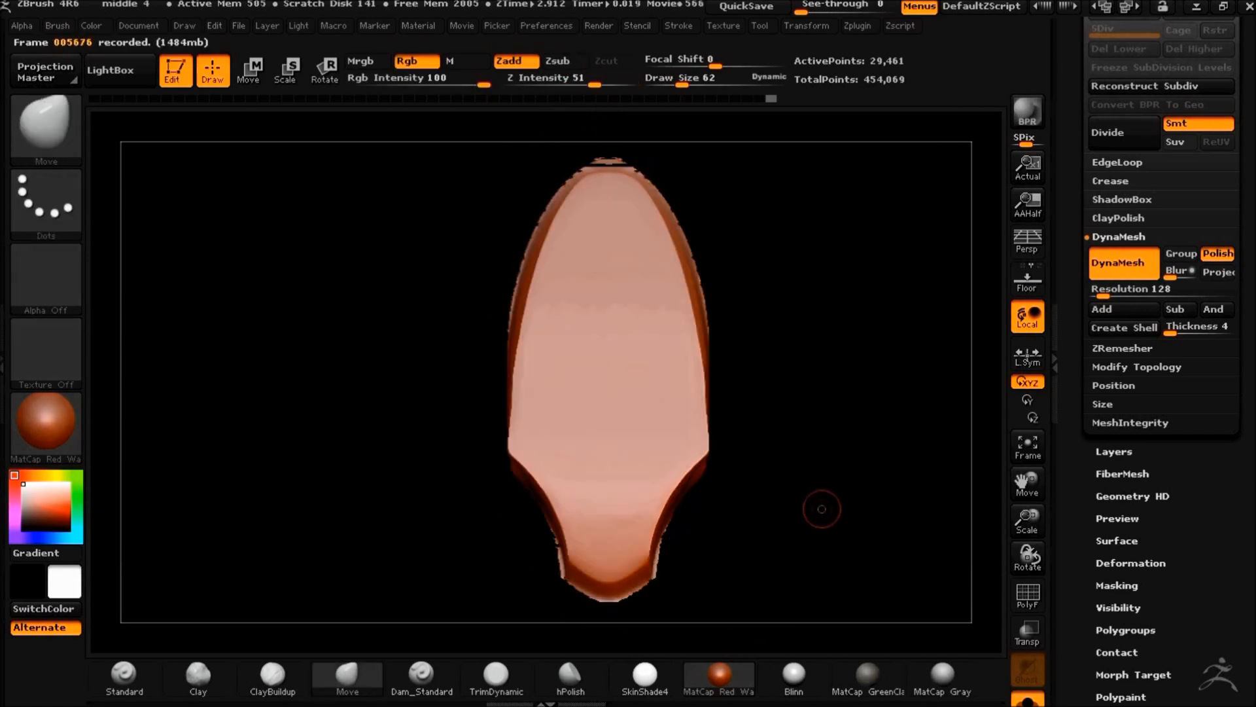
left_click_drag(608, 399, 731, 600, "ctrl+shift")
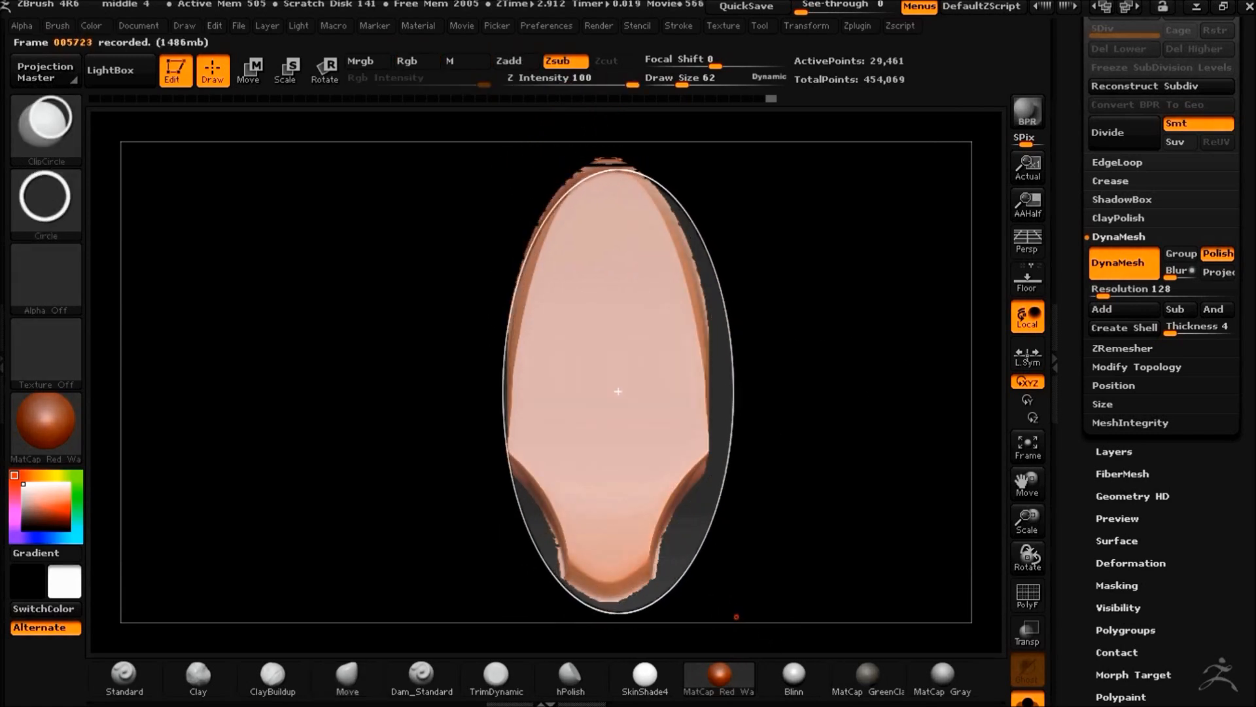
mouse_move(760, 640)
left_mouse_down("ctrl+shift")
mouse_move(885, 548)
mouse_move(841, 519)
mouse_move(826, 444)
left_mouse_up("ctrl+shift")
left_click_drag(831, 506, 828, 436)
left_click(1027, 695)
Show the hidden subtool again and select the central pelvis slab PM3D_Cube3D
left_click_drag(1078, 196, 1078, 281)
left_click(1117, 54)
mouse_move(1092, 75)
left_mouse_down()
mouse_move(1092, 108)
mouse_move(1091, 73)
left_mouse_up()
left_click(1224, 72)
left_click_drag(872, 384, 787, 350, "alt")
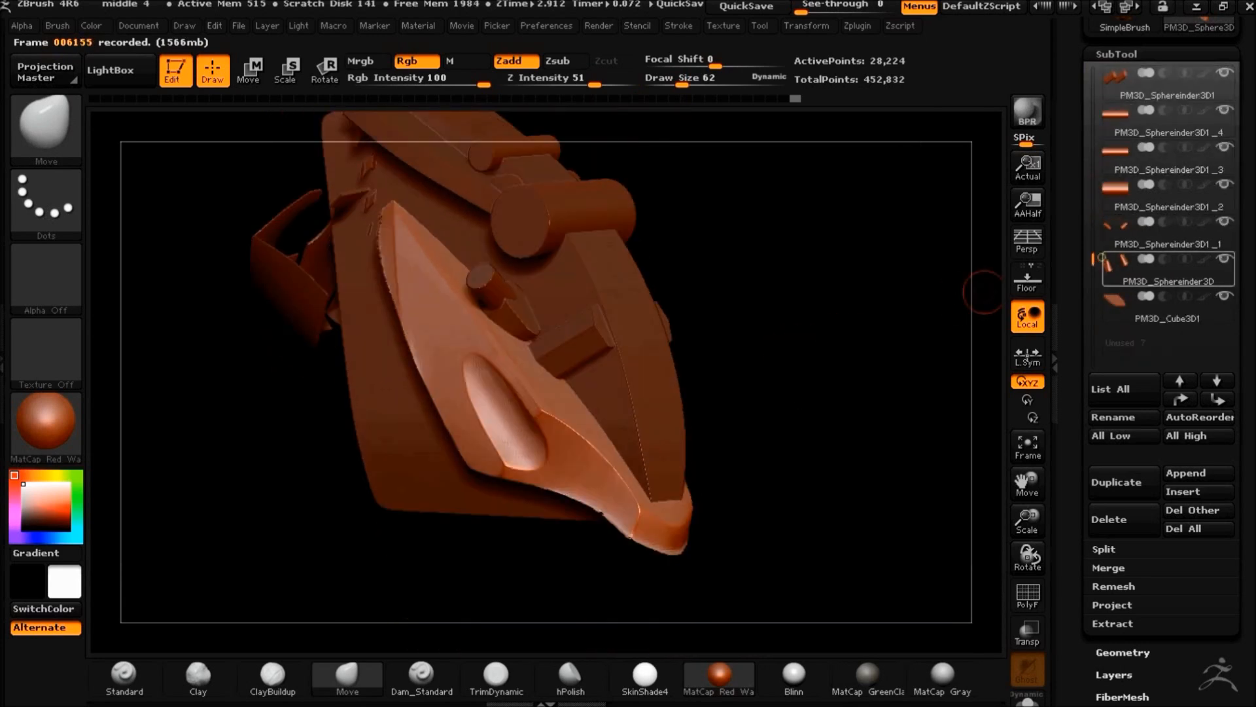
left_click_drag(1092, 258, 1093, 191)
left_click(1118, 192)
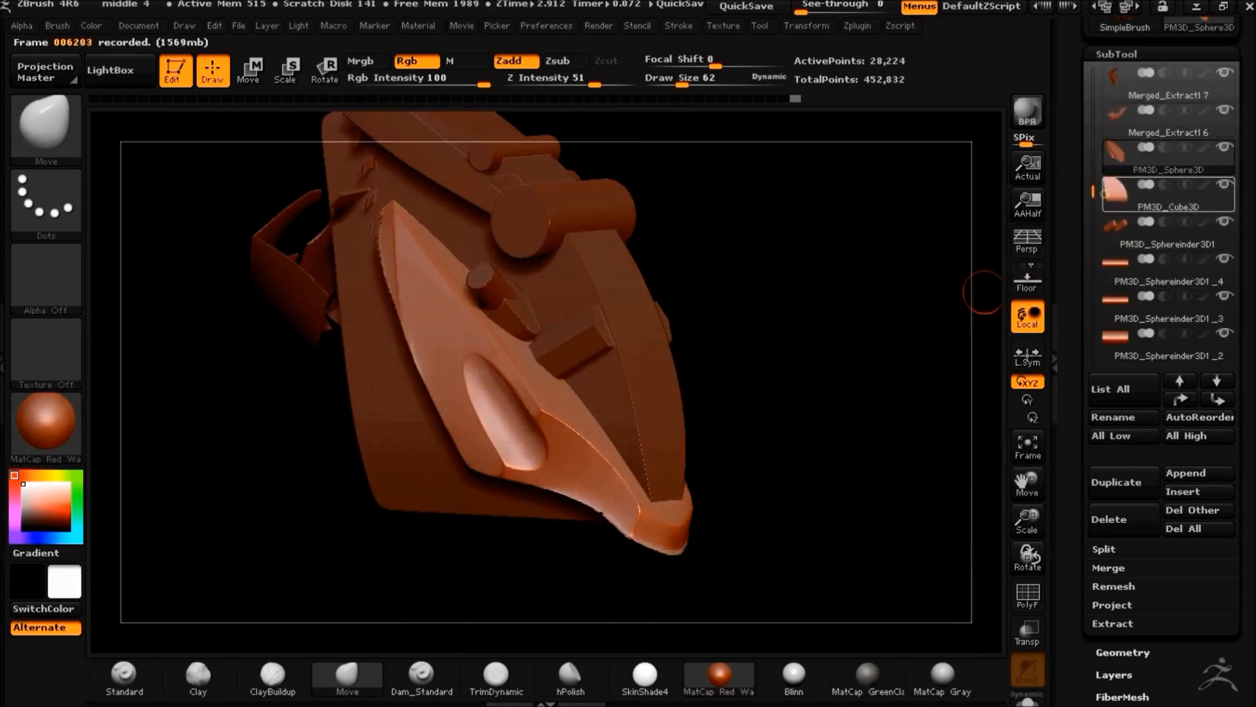
Trim the rear and lower edges of the central slab with an angled Clip Curve in side view
left_click_drag(802, 9, 823, 9)
mouse_move(774, 440)
left_mouse_down()
mouse_move(798, 278)
mouse_move(757, 300)
mouse_move(811, 388)
left_mouse_up()
left_click(46, 129, "ctrl+shift")
left_click(233, 218, "ctrl+shift")
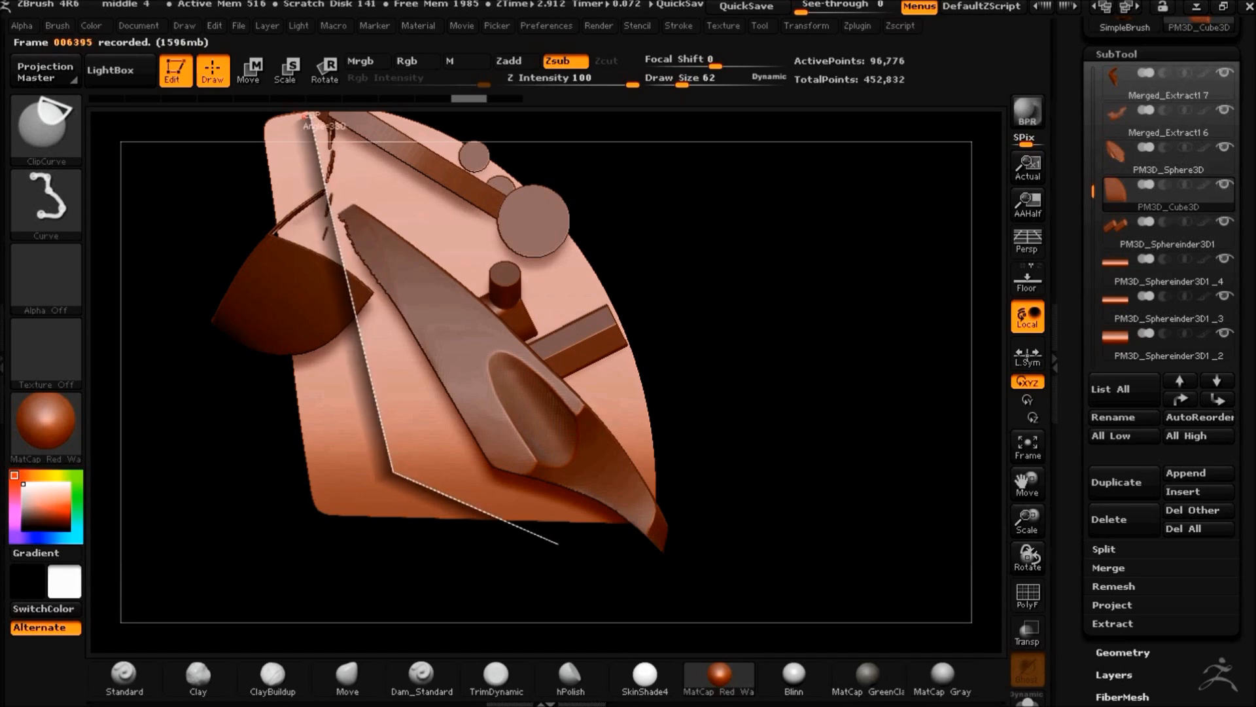
left_click_drag(226, 66, 268, 55, "ctrl+shift")
mouse_move(768, 360)
left_mouse_down()
mouse_move(754, 457)
mouse_move(601, 314)
mouse_move(703, 296)
mouse_move(779, 373)
mouse_move(779, 422)
mouse_move(728, 488)
mouse_move(724, 432)
mouse_move(679, 505)
mouse_move(723, 504)
mouse_move(772, 539)
left_mouse_up()
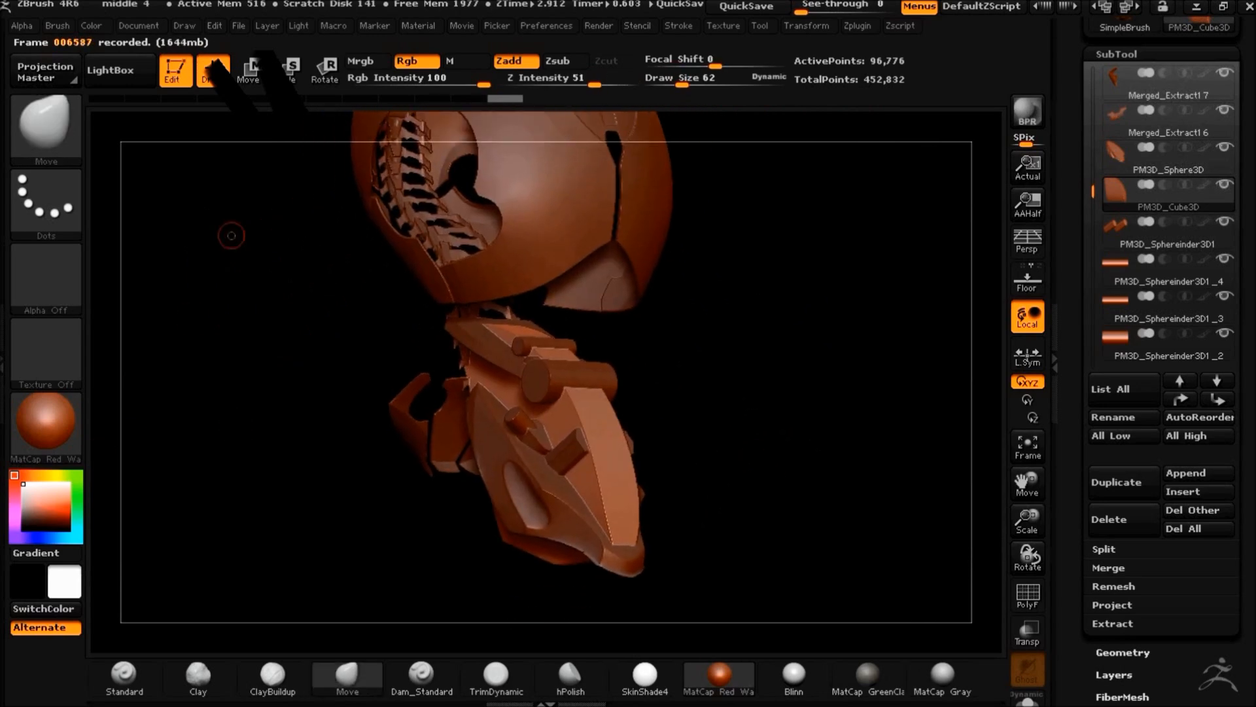
Try a Clip Curve cut on the slab's front near the horizontal cylinder, and undo it
mouse_move(730, 420)
left_mouse_down("alt")
mouse_move(776, 429)
mouse_move(818, 373)
left_mouse_up("alt")
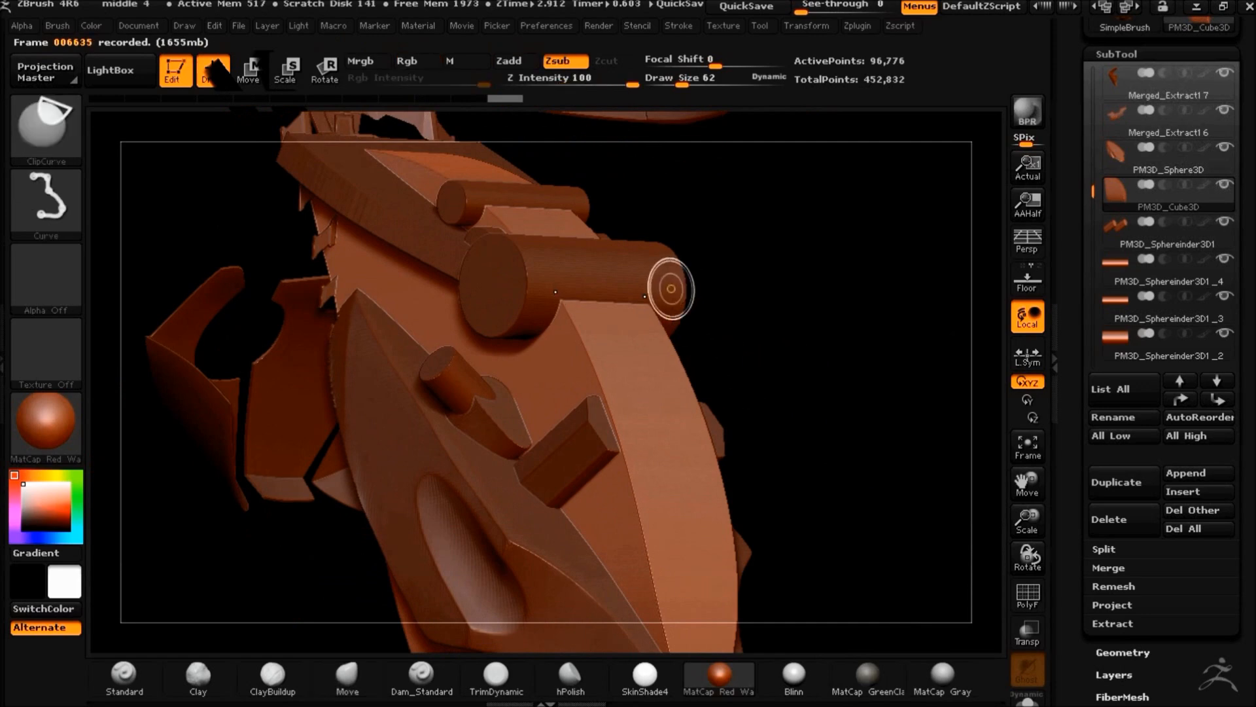
mouse_move(816, 490)
left_mouse_down("alt")
mouse_move(813, 449)
mouse_move(841, 439)
left_mouse_up("alt")
key("ctrl+z")
key("ctrl+z")
left_click_drag(700, 123, 660, 118)
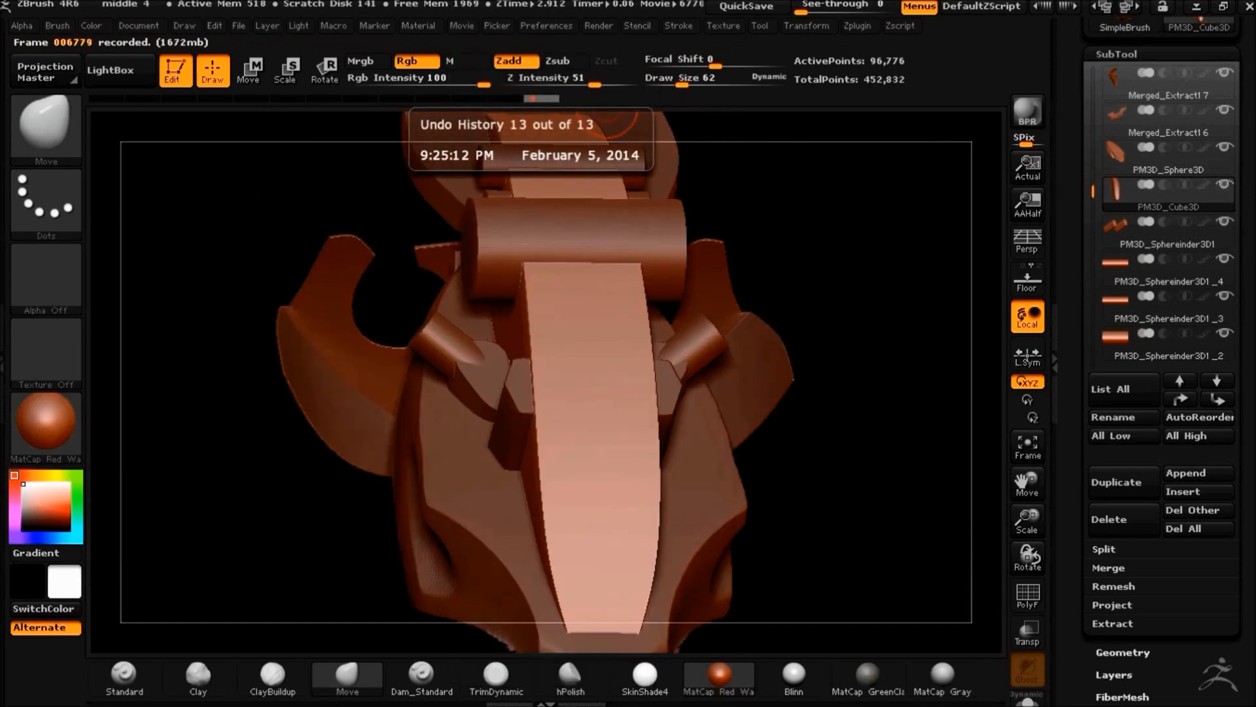
Cut mirrored notches into the slab's front edges, just below the horizontal cylinder and beneath the side posts, with Clip Curve
mouse_move(851, 481)
left_mouse_down("shift")
mouse_move(852, 432)
mouse_move(878, 433)
left_mouse_up("shift")
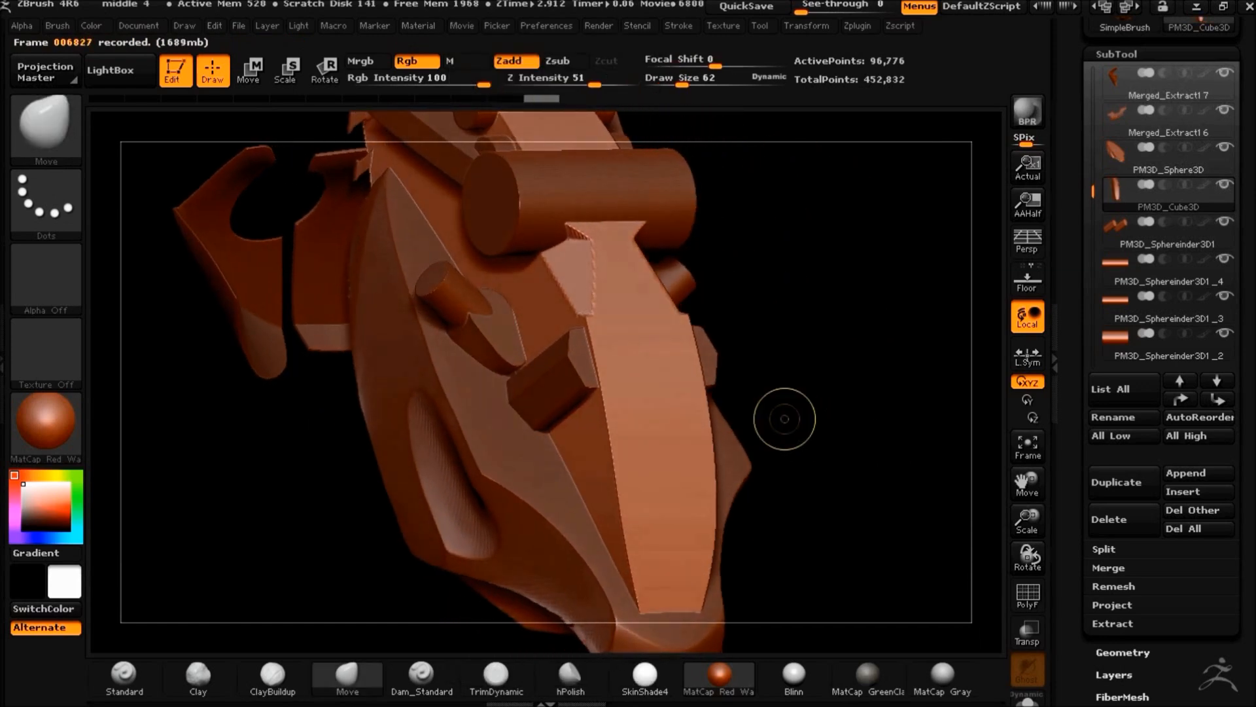
left_click_drag(714, 404, 717, 390, "ctrl+shift")
left_click_drag(760, 515, 762, 515, "ctrl+shift")
mouse_move(858, 538)
left_mouse_down()
mouse_move(824, 543)
mouse_move(929, 547)
mouse_move(808, 458)
mouse_move(805, 468)
mouse_move(817, 451)
mouse_move(891, 511)
mouse_move(872, 567)
mouse_move(876, 471)
left_mouse_up()
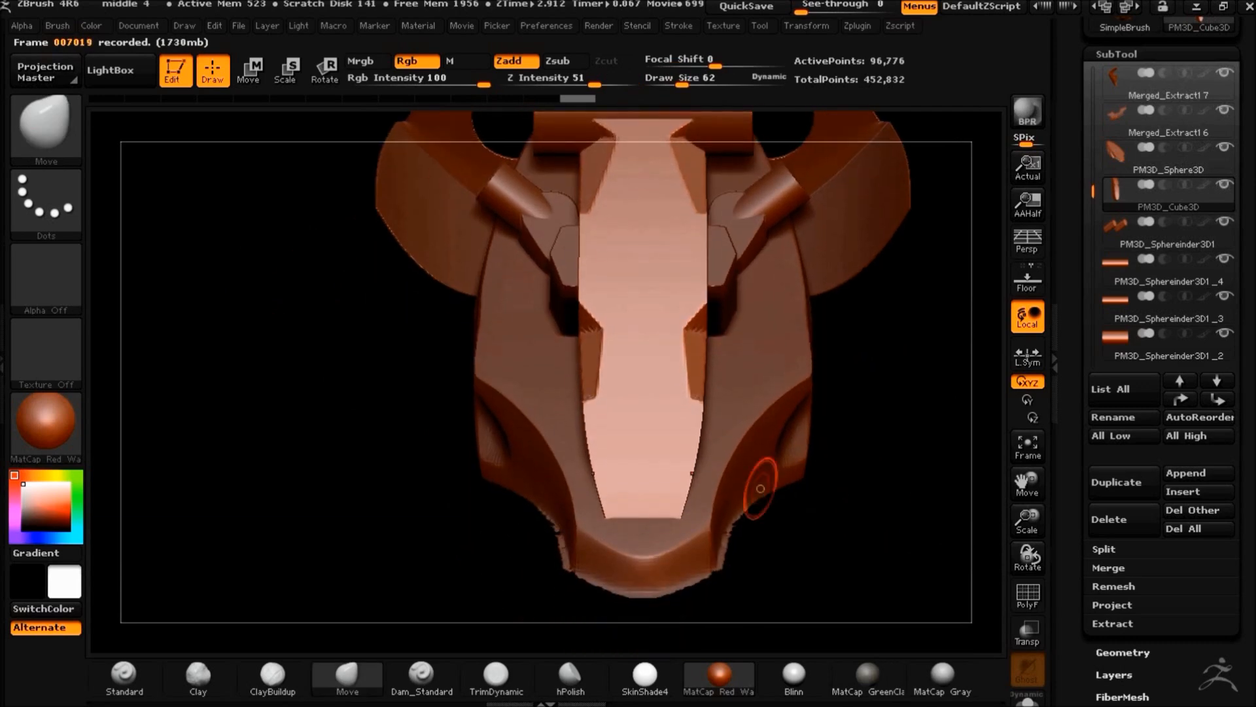
Try a third pair of Clip Curve notches near the slab's lower end twice, undoing each cut
left_click_drag(692, 483, 695, 487, "ctrl+shift")
mouse_move(919, 568)
left_mouse_down()
mouse_move(903, 575)
mouse_move(938, 566)
left_mouse_up()
key("ctrl+z")
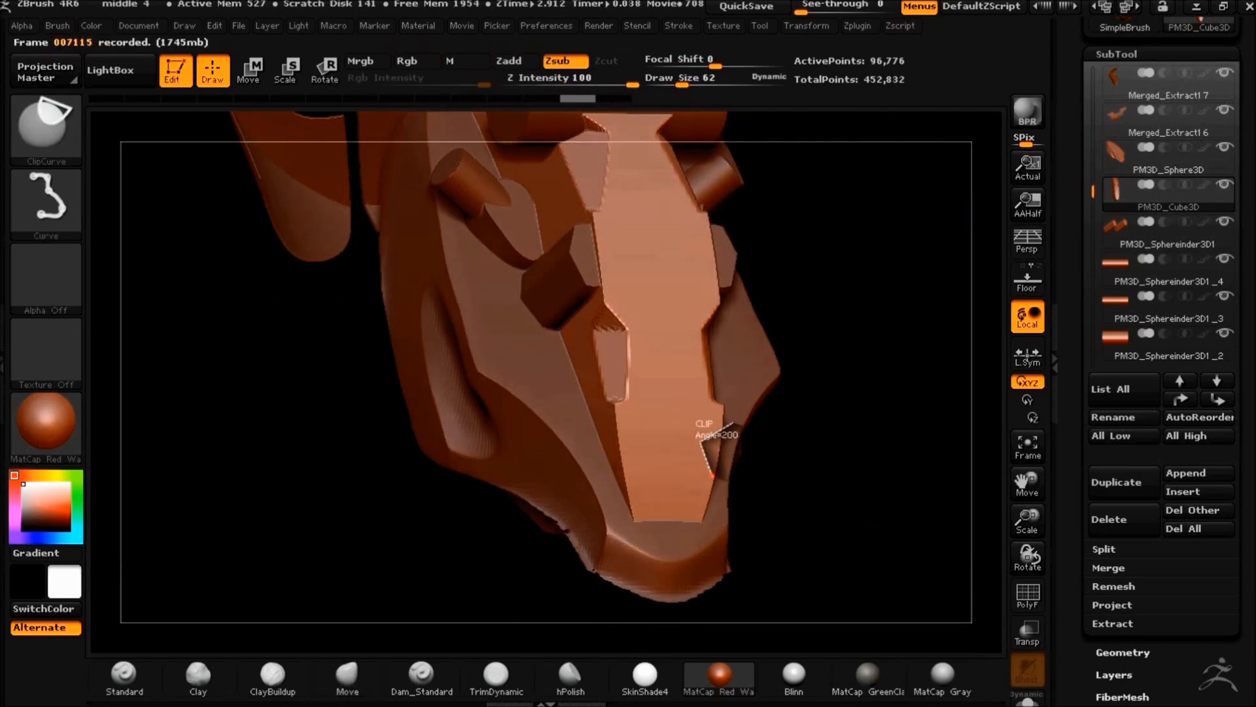
left_click_drag(751, 514, 754, 516, "ctrl+shift")
mouse_move(902, 556)
left_mouse_down()
mouse_move(841, 525)
mouse_move(866, 518)
left_mouse_up()
key("ctrl+z")
Try mirrored round cutouts in the slab's sides near its lower end with ClipCircleCenter
left_click(58, 125, "ctrl+shift")
left_click(124, 223, "ctrl+shift")
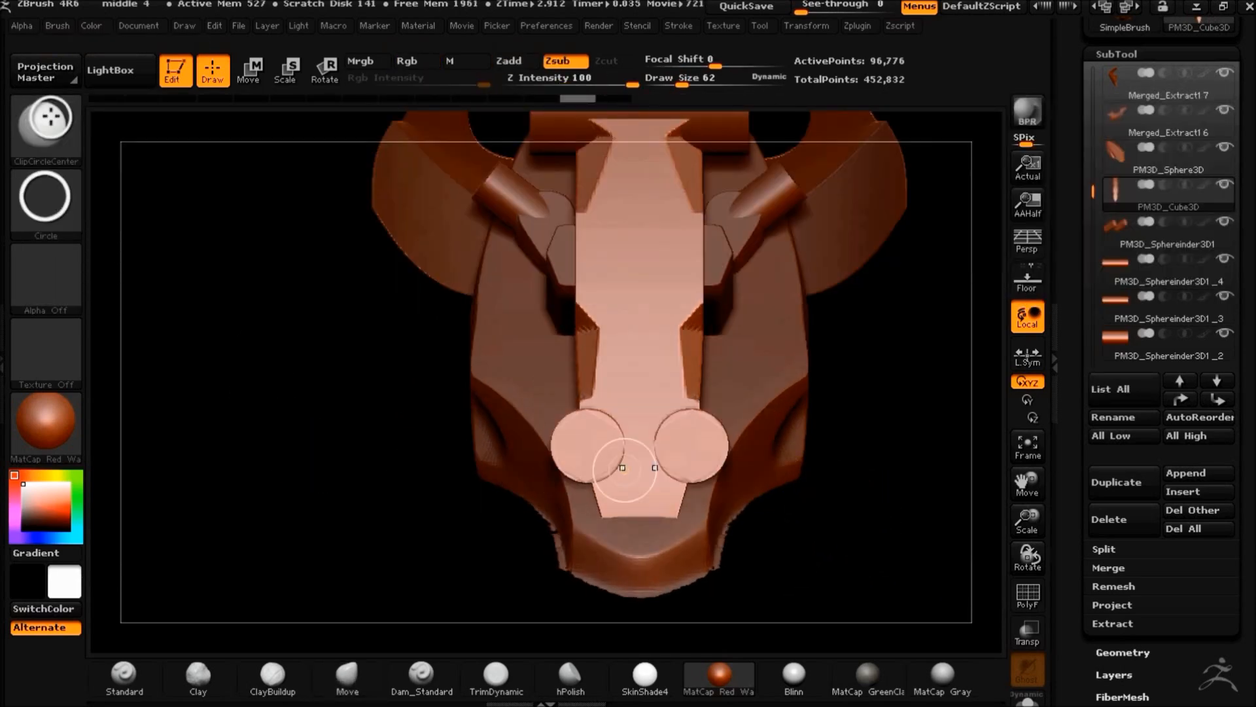
left_click_drag(588, 446, 588, 446, "ctrl+shift")
mouse_move(832, 536)
left_mouse_down()
mouse_move(882, 532)
mouse_move(822, 499)
mouse_move(855, 527)
mouse_move(870, 434)
left_mouse_up()
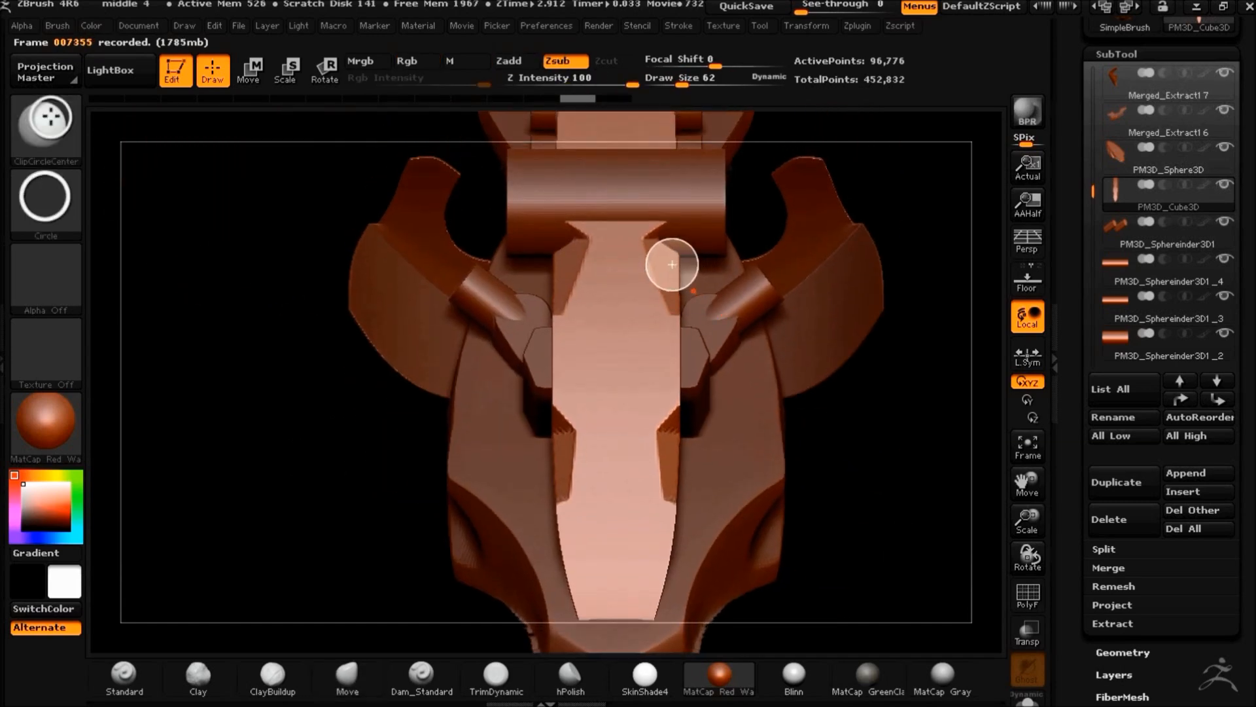
Try a round ClipCircleCenter cutout beside the slab's upper notches, and undo the notch pair beneath the side posts
left_click_drag(672, 264, 672, 264, "ctrl+shift")
mouse_move(926, 420)
left_mouse_down()
mouse_move(967, 434)
mouse_move(870, 434)
mouse_move(782, 400)
mouse_move(811, 445)
mouse_move(790, 483)
left_mouse_up()
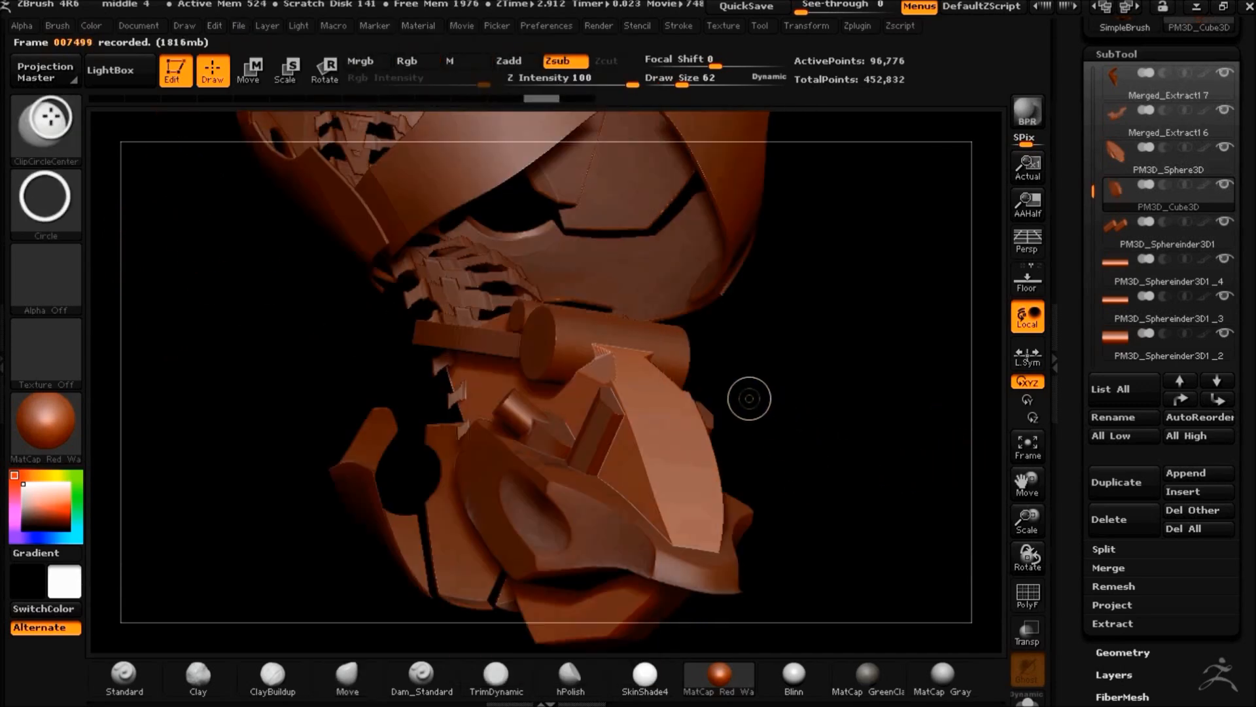
mouse_move(771, 463)
left_mouse_down()
mouse_move(759, 469)
mouse_move(757, 426)
mouse_move(753, 452)
mouse_move(762, 436)
mouse_move(796, 463)
mouse_move(753, 497)
left_mouse_up()
left_click_drag(493, 402, 497, 340, "alt")
left_click_drag(628, 458, 653, 428, "shift")
left_click_drag(389, 428, 645, 505)
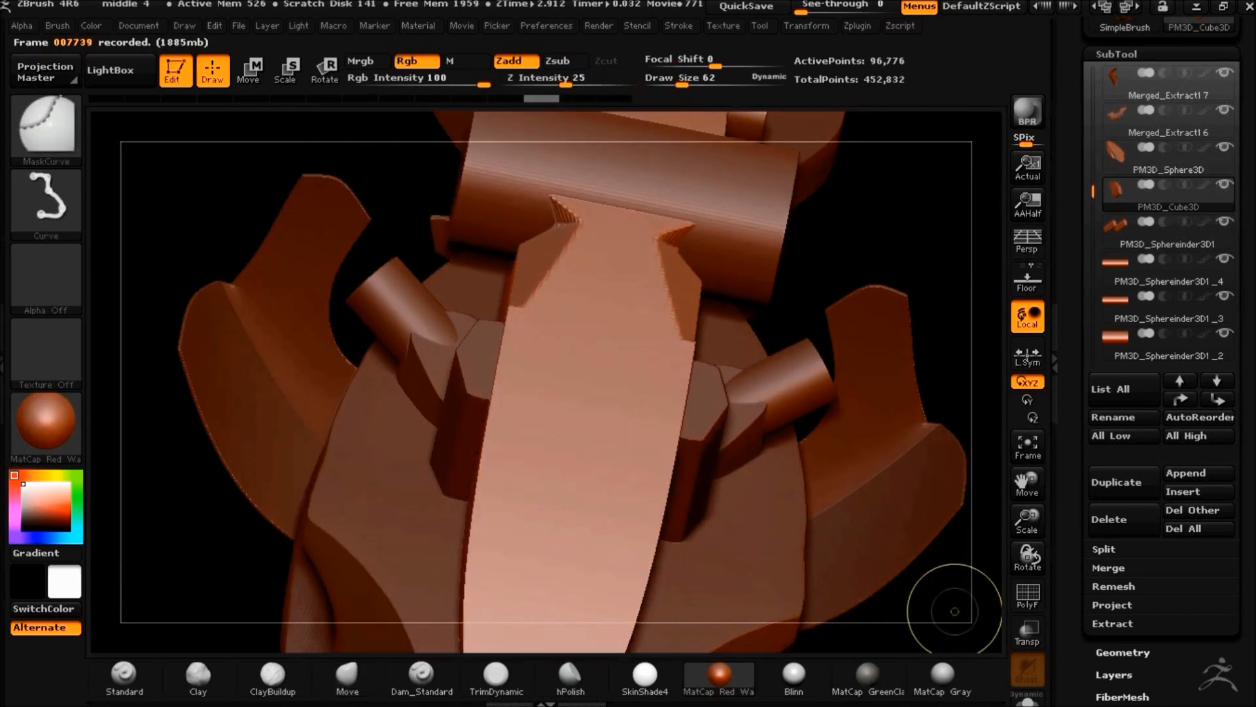
Try small mirrored ClipCircleCenter recesses in the slab's sides at the hexagonal posts, checking them with the polyframe on
left_click(1027, 592)
left_click_drag(919, 299, 491, 310)
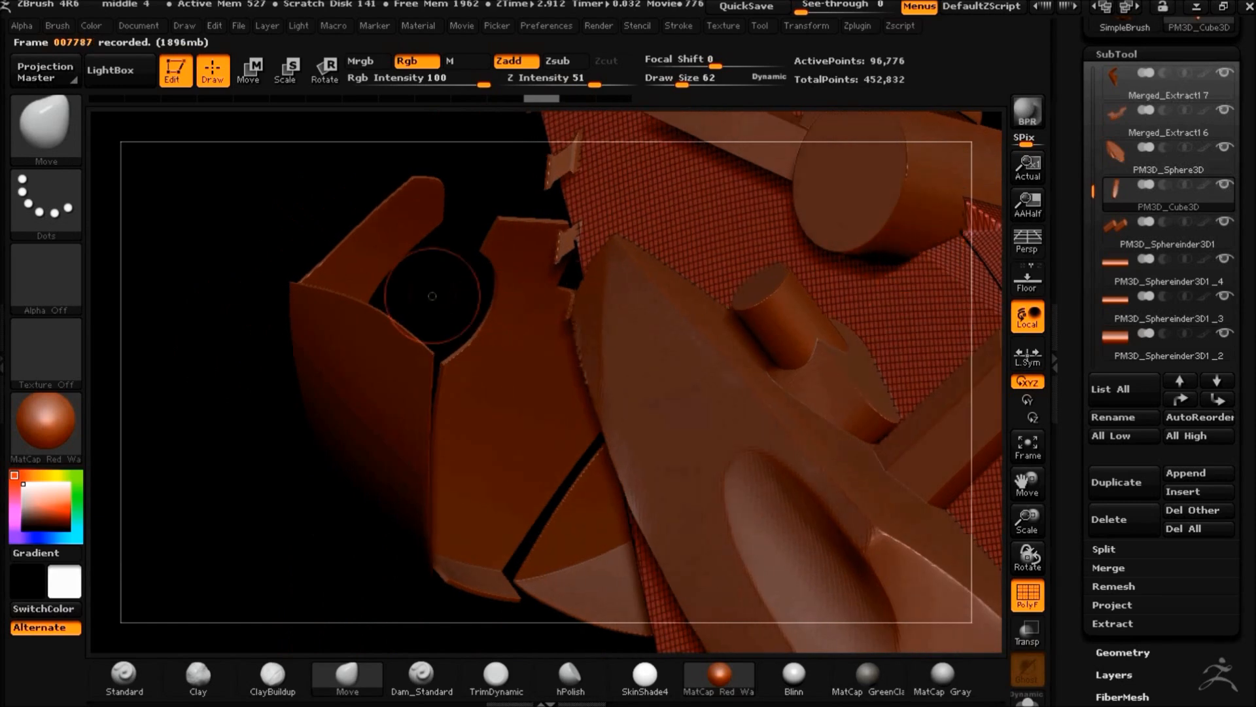
left_click_drag(247, 210, 216, 196, "alt")
left_click_drag(895, 278, 793, 218, "alt")
key("ctrl+shift")
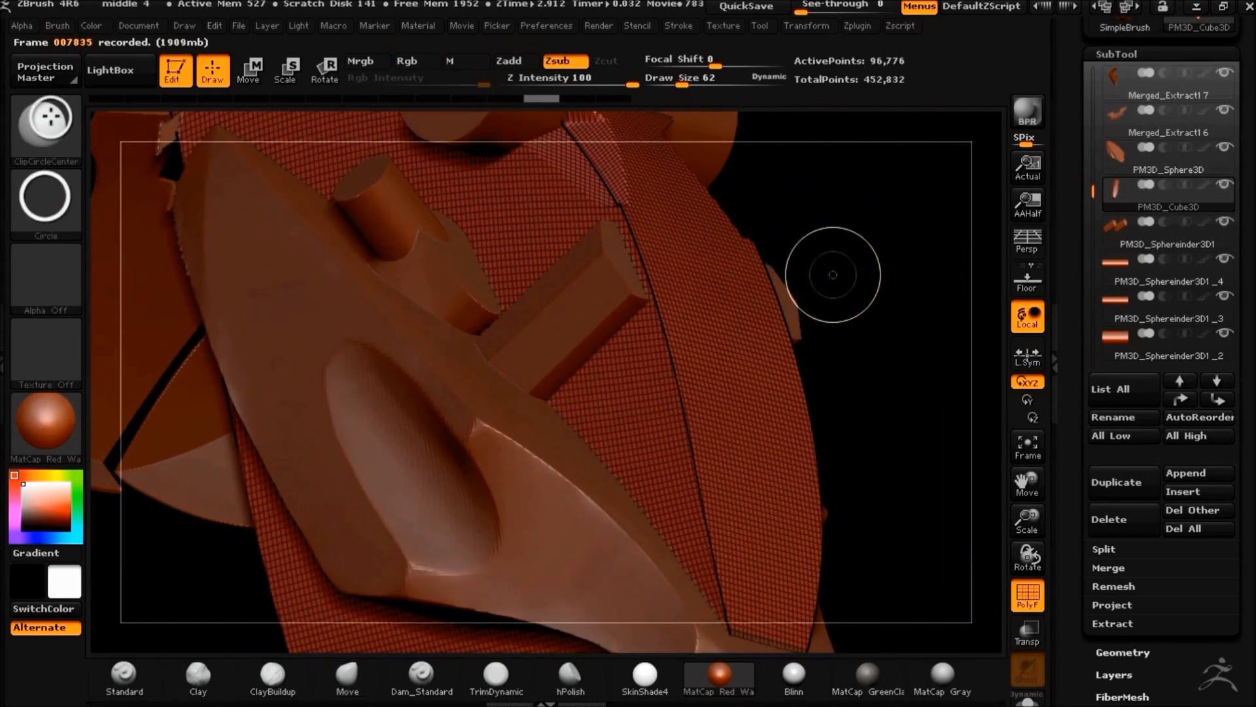
mouse_move(810, 314)
left_mouse_down()
mouse_move(860, 365)
mouse_move(762, 429)
left_mouse_up()
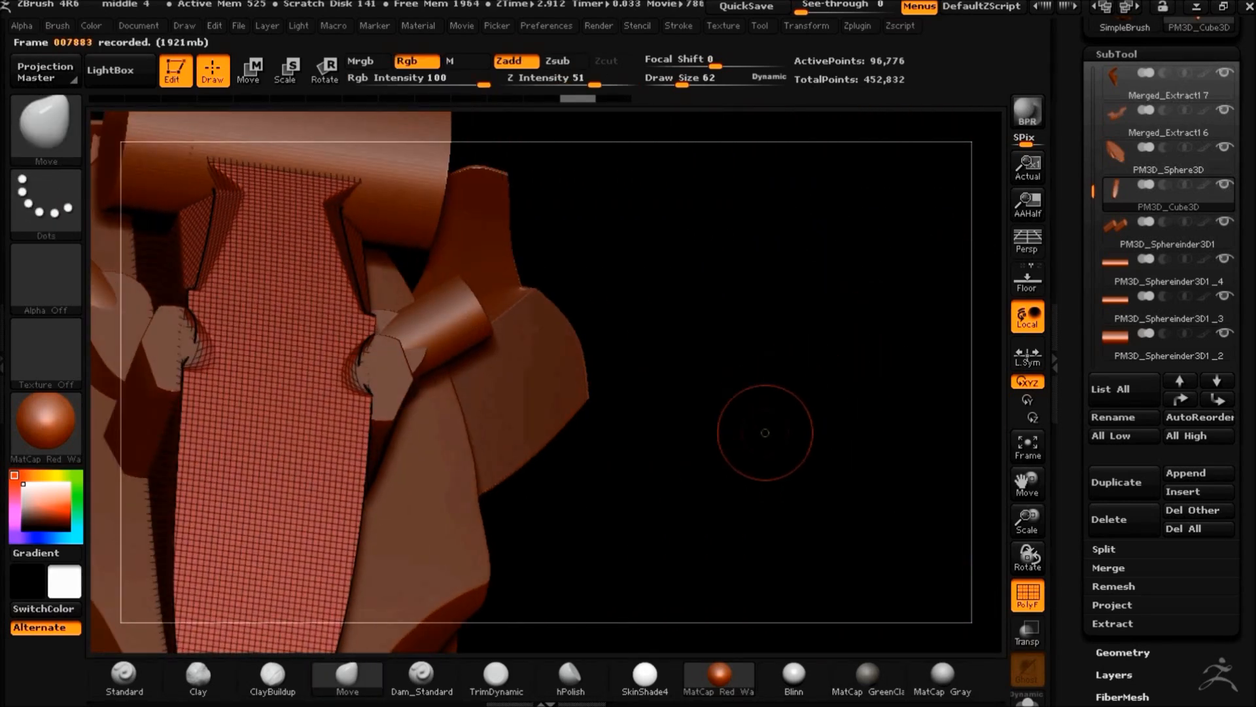
key("shift+f")
mouse_move(821, 504)
left_mouse_down()
mouse_move(877, 469)
mouse_move(842, 527)
mouse_move(763, 454)
mouse_move(817, 382)
mouse_move(673, 231)
mouse_move(805, 395)
mouse_move(757, 435)
mouse_move(805, 389)
mouse_move(875, 365)
mouse_move(790, 350)
mouse_move(821, 351)
mouse_move(813, 373)
left_mouse_up()
key("ctrl+shift")
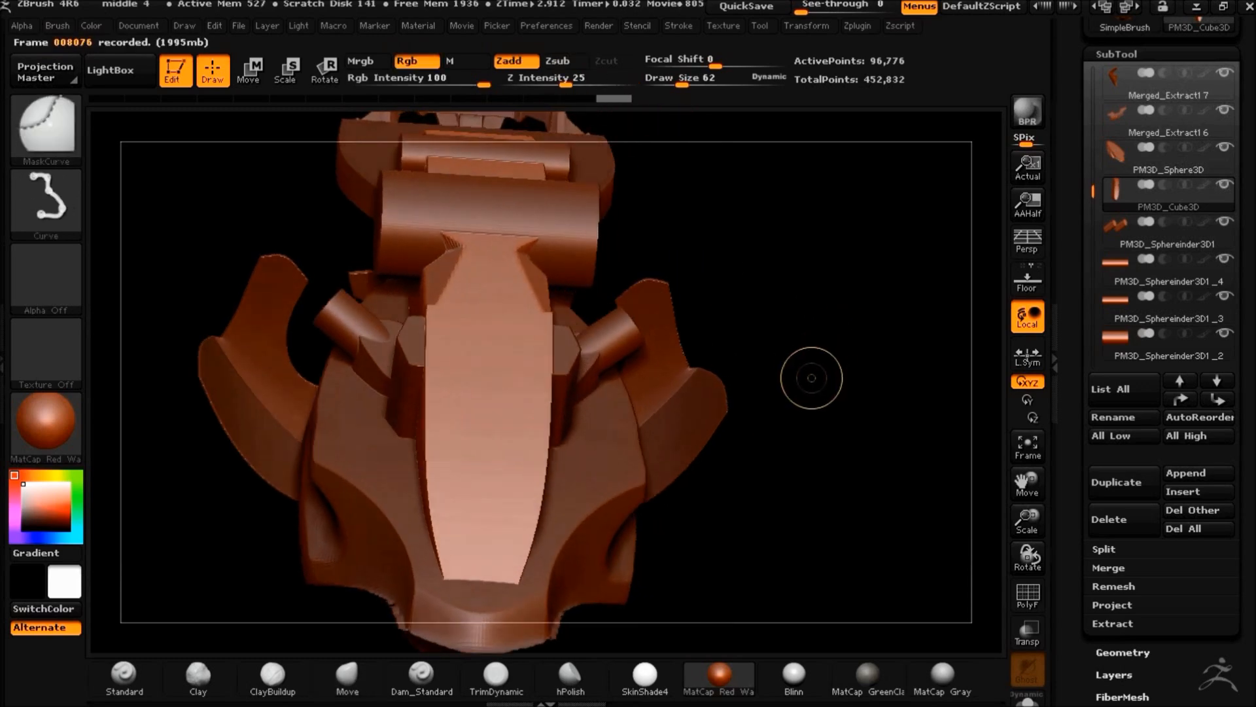
Cut mirrored round recesses into the slab's sides beside the hexagonal posts and near its lower end with ClipCircleCenter
mouse_move(676, 200)
left_mouse_down()
mouse_move(816, 449)
mouse_move(750, 261)
mouse_move(752, 308)
mouse_move(787, 331)
mouse_move(756, 359)
mouse_move(761, 428)
mouse_move(743, 395)
mouse_move(763, 463)
mouse_move(805, 415)
mouse_move(816, 546)
mouse_move(822, 420)
mouse_move(772, 524)
left_mouse_up()
key("ctrl+shift")
key("ctrl+shift")
mouse_move(761, 461)
left_mouse_down()
mouse_move(793, 367)
mouse_move(833, 527)
mouse_move(813, 501)
mouse_move(850, 522)
mouse_move(830, 508)
mouse_move(835, 528)
mouse_move(804, 428)
mouse_move(773, 390)
mouse_move(847, 415)
left_mouse_up()
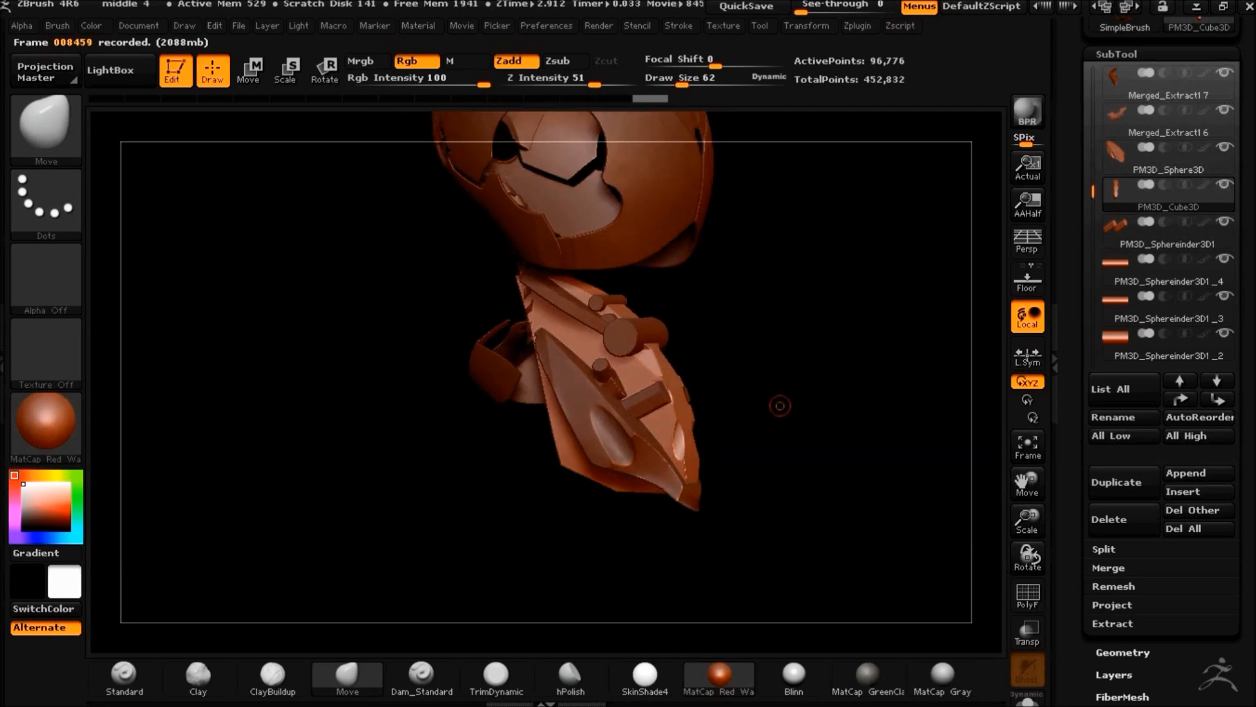
Switch the figure's material to the white MatCap (MatCap White)
left_click_drag(700, 380, 765, 541)
left_click(46, 419)
left_click(263, 452)
left_click_drag(263, 453, 322, 393)
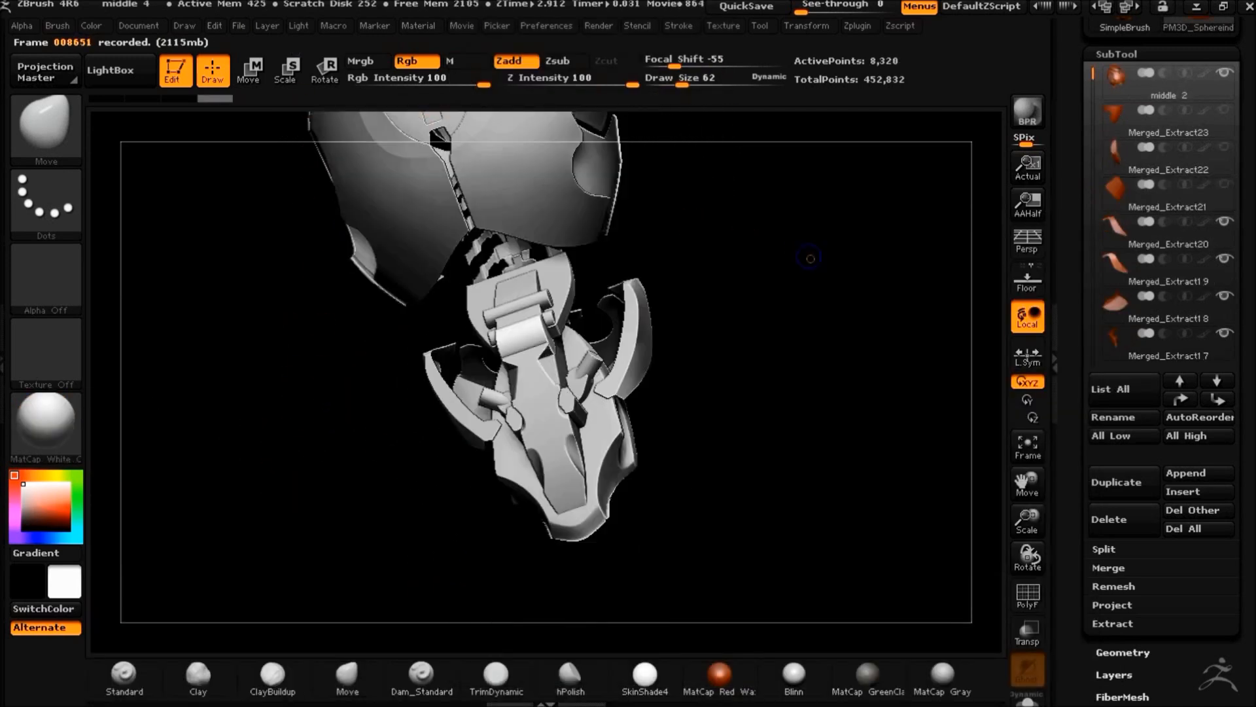
Toggle the visibility of subtools Merged_Extract22, Merged_Extract23 and Merged_Extract21, and start the movie recording
left_click_drag(752, 366, 817, 327)
left_click(1229, 155)
left_click_drag(877, 393, 726, 402)
left_click(1223, 110)
left_click(1223, 184)
mouse_move(982, 276)
left_mouse_down()
mouse_move(777, 415)
mouse_move(838, 401)
mouse_move(730, 430)
mouse_move(900, 373)
mouse_move(797, 348)
mouse_move(834, 337)
left_mouse_up()
left_click_drag(997, 246, 708, 400)
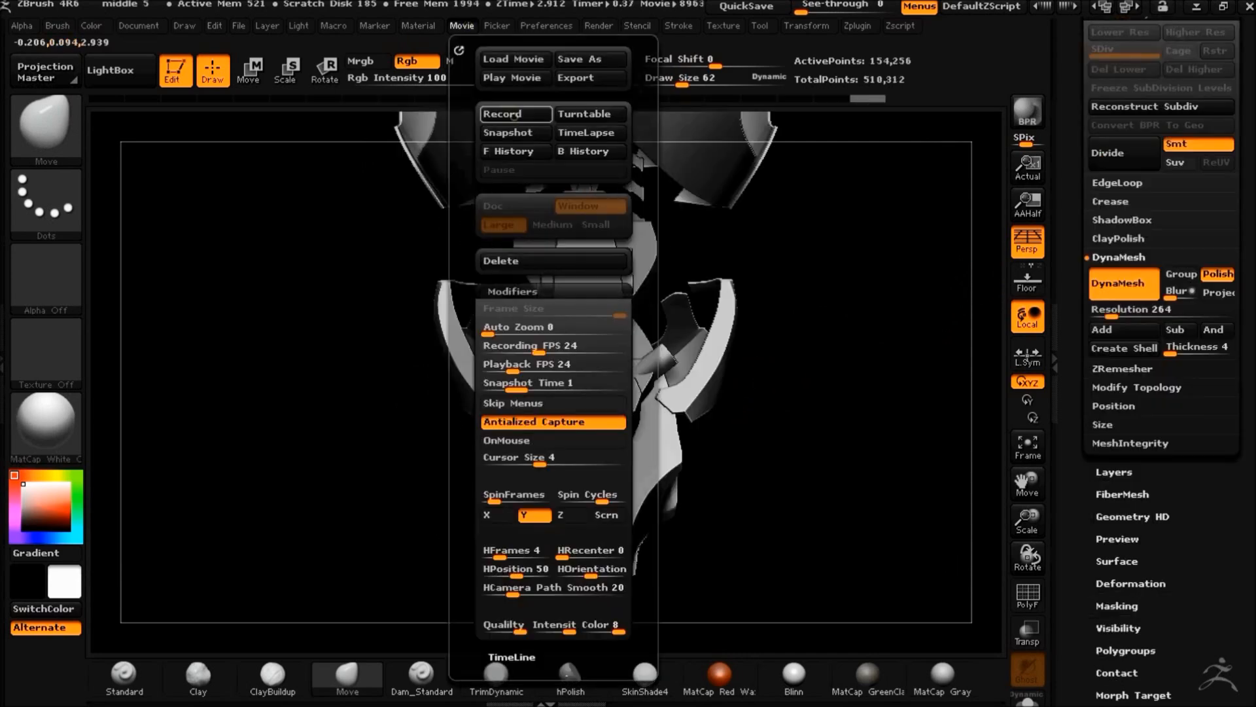
left_click(502, 115)
Mask a vertical oval on the slab's front between the posts with MaskCircle and narrow its lower half with MaskCurve
left_click_drag(842, 386, 385, 251)
left_click(65, 129, "ctrl")
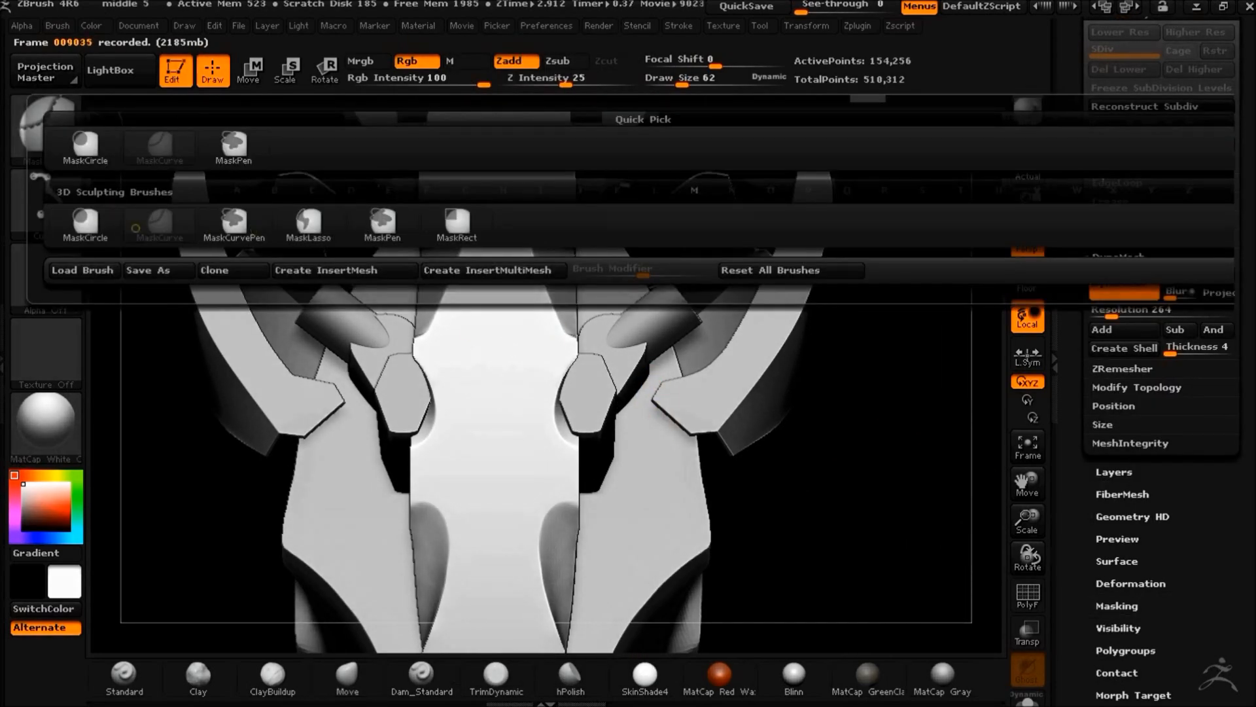
left_click(85, 222)
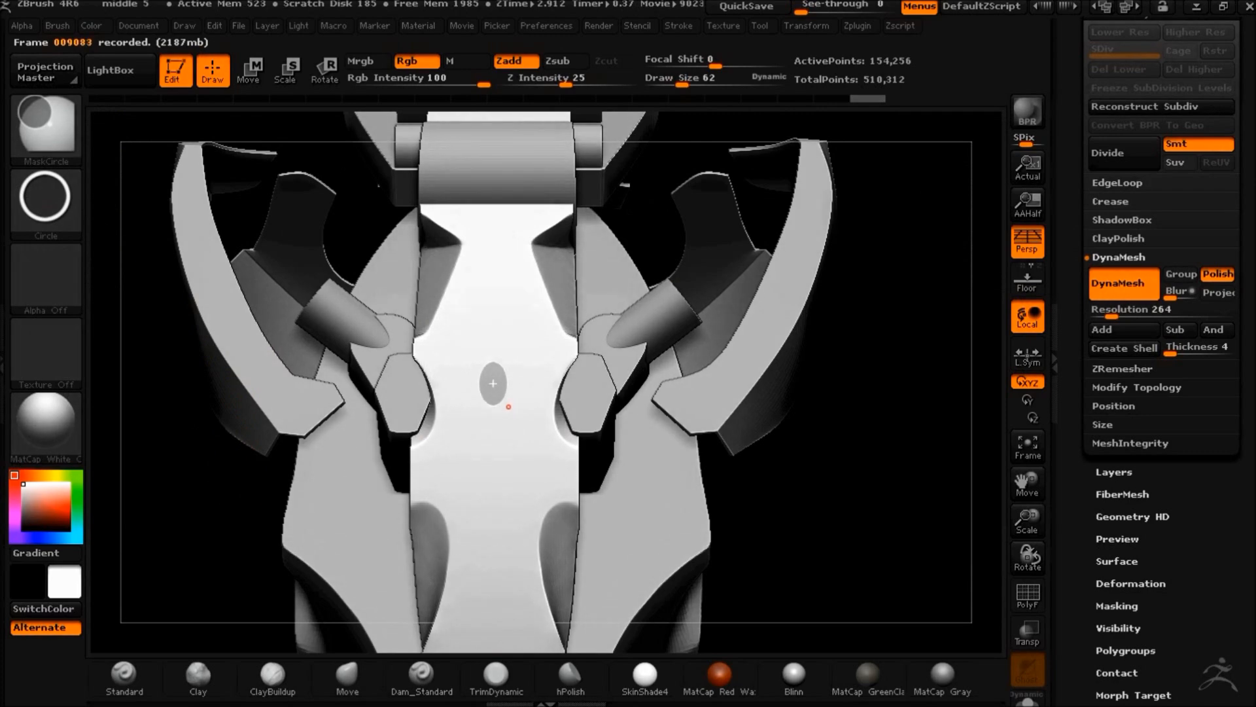
left_click(49, 129, "ctrl")
left_click(159, 222, "ctrl")
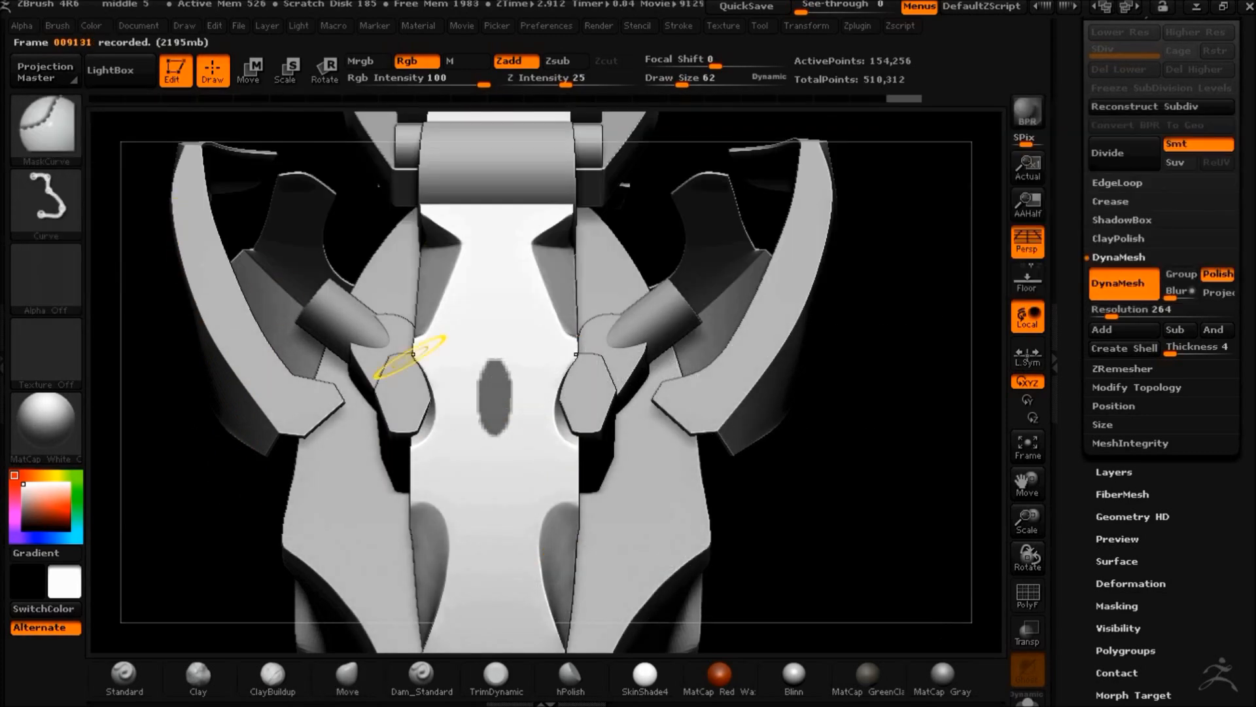
left_click_drag(497, 485, 499, 485, "ctrl")
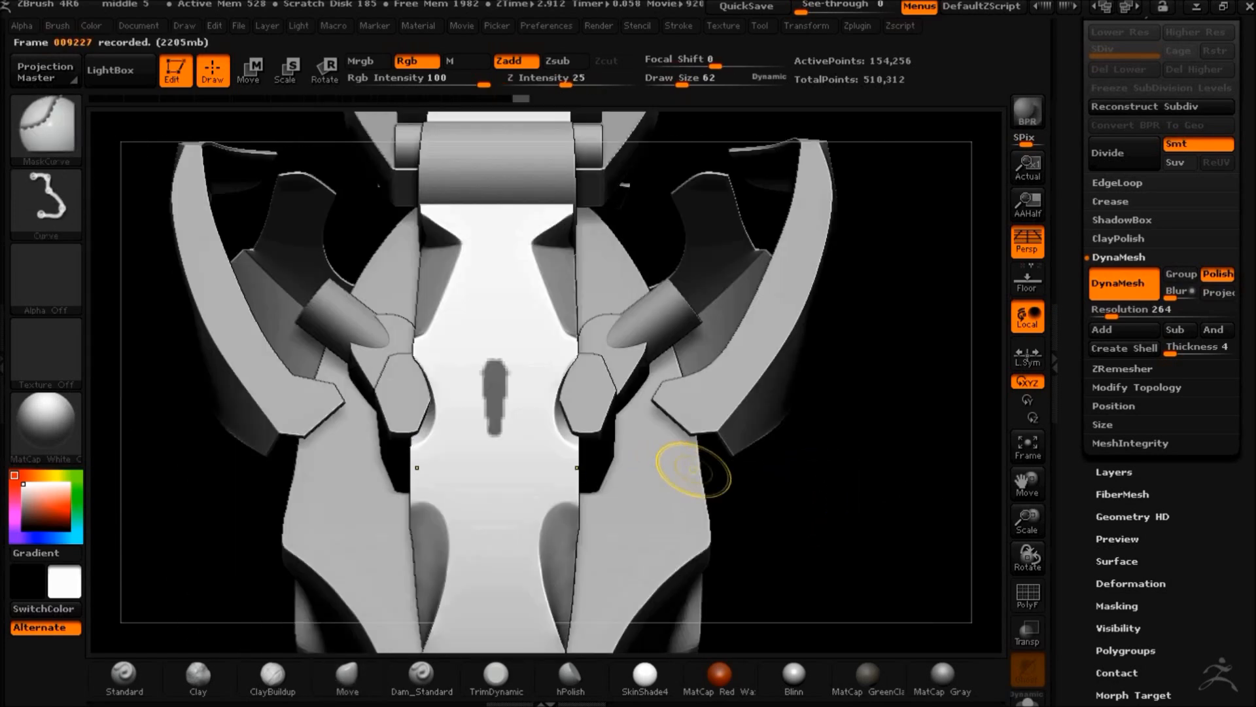
Mask a round head over the oval's upper end with MaskCircle and slim the shape into a keyhole with MaskCurve
left_click(52, 128, "ctrl")
left_click(87, 221, "ctrl")
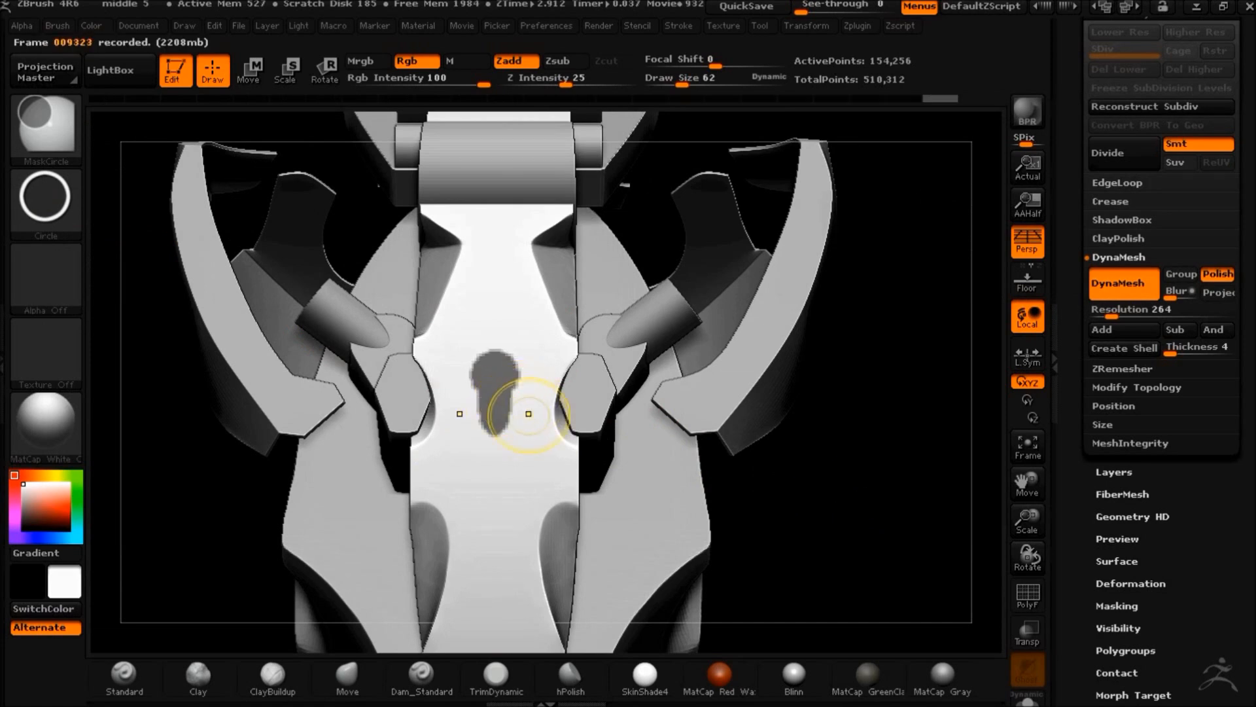
left_click(46, 126, "ctrl")
left_click(124, 226, "ctrl")
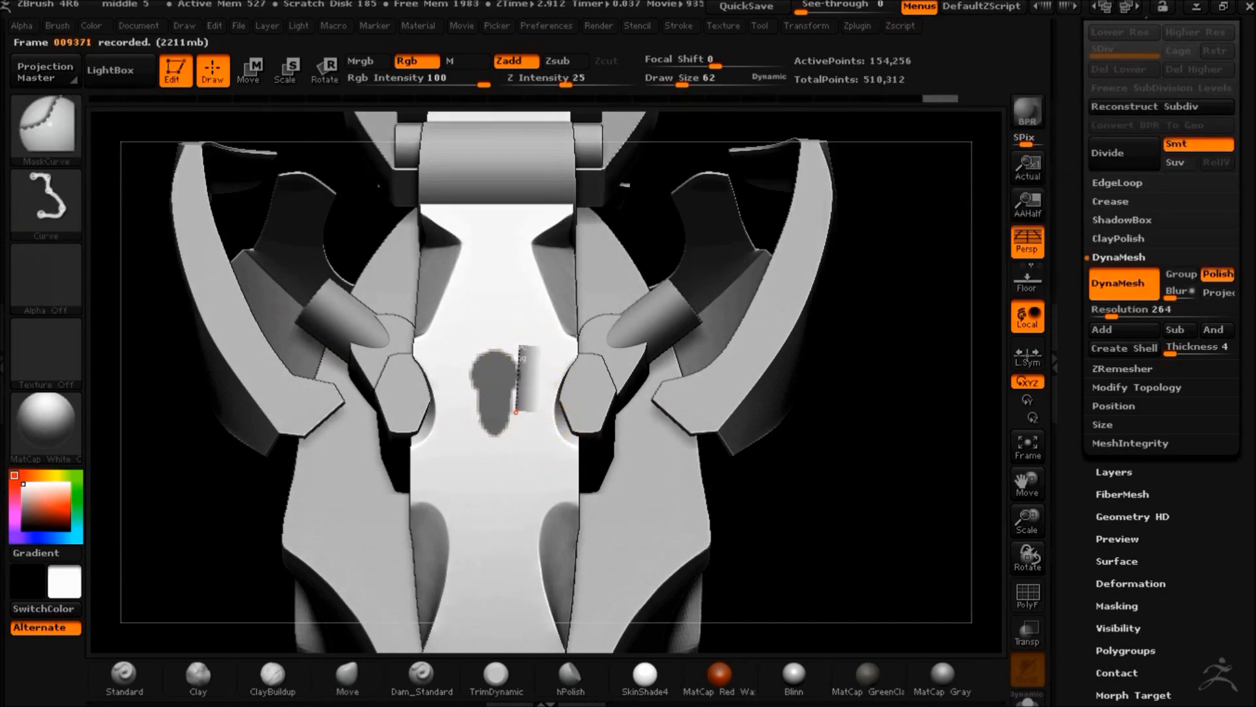
left_click_drag(499, 467, 499, 467, "ctrl+alt")
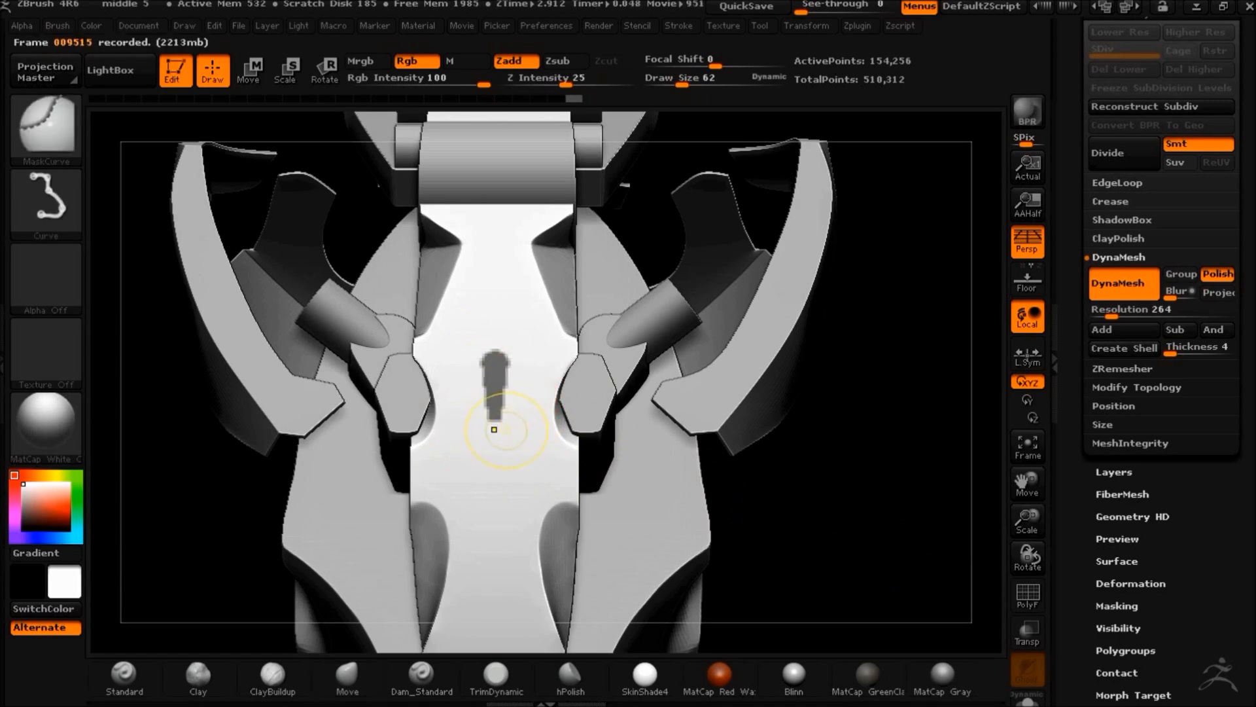
Invert the slab's mask so only the keyhole area is left unprotected
left_click(889, 516, "ctrl")
left_click_drag(883, 515, 601, 412)
left_click_drag(558, 482, 350, 354, "ctrl")
left_click_drag(280, 175, 276, 163, "ctrl")
Try pushing the keyhole area into the slab with Transpose Move, and undo the last change
left_click(250, 70)
left_click_drag(634, 416, 812, 466, "alt")
left_click_drag(720, 488, 615, 491, "alt")
left_click_drag(615, 490, 851, 485)
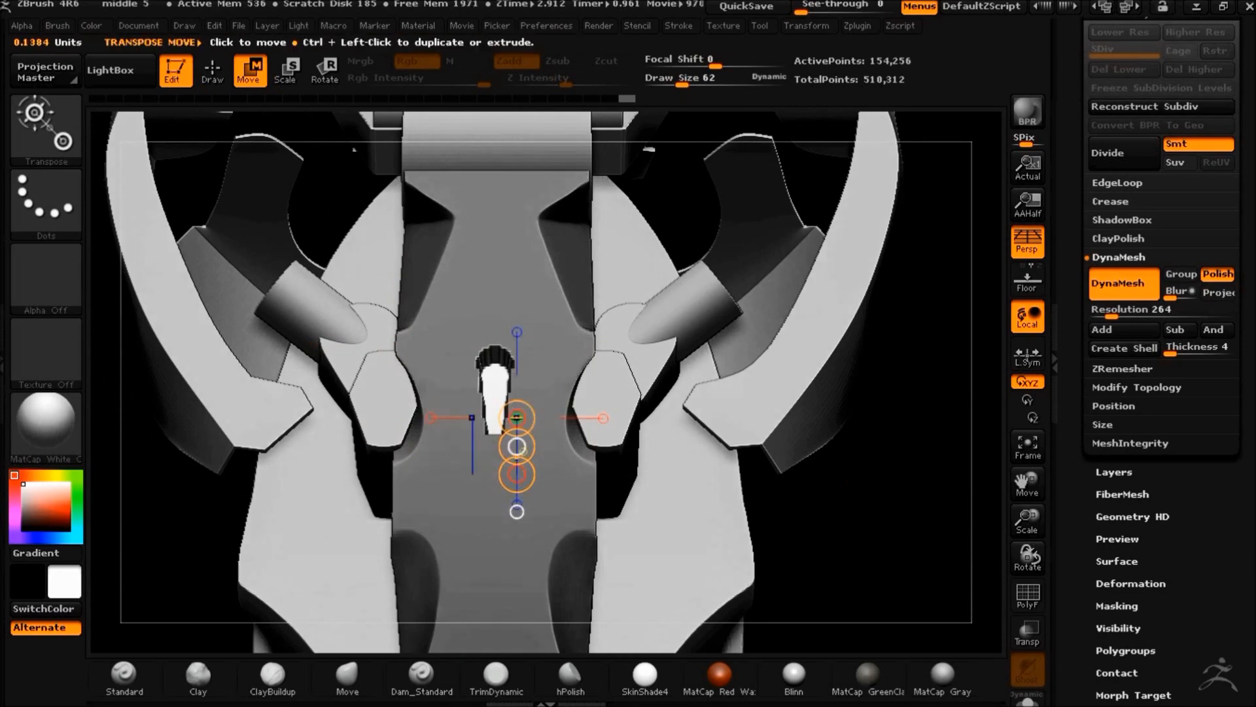
left_click_drag(906, 524, 713, 498, "shift")
left_click_drag(713, 497, 823, 483, "alt")
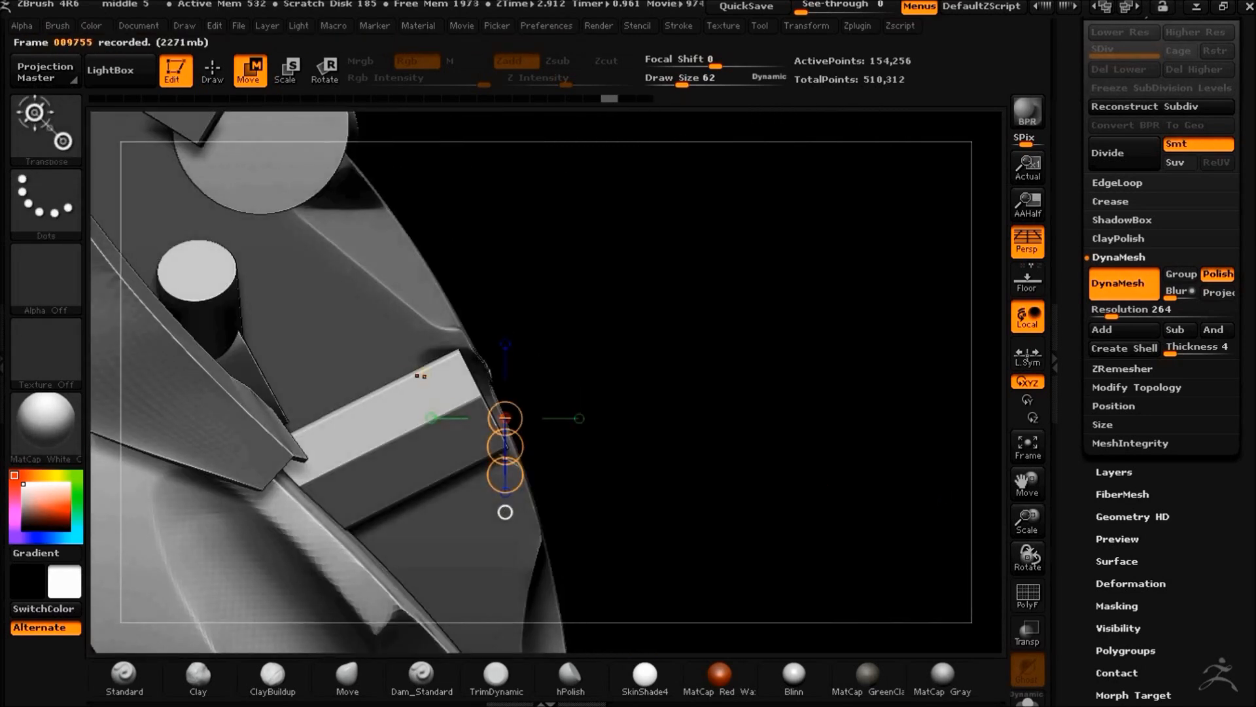
left_click_drag(470, 448, 467, 448)
left_click_drag(675, 437, 771, 484)
left_click_drag(933, 536, 949, 556, "ctrl")
left_click_drag(916, 543, 936, 569, "ctrl")
left_click_drag(896, 563, 883, 613)
key("ctrl+z")
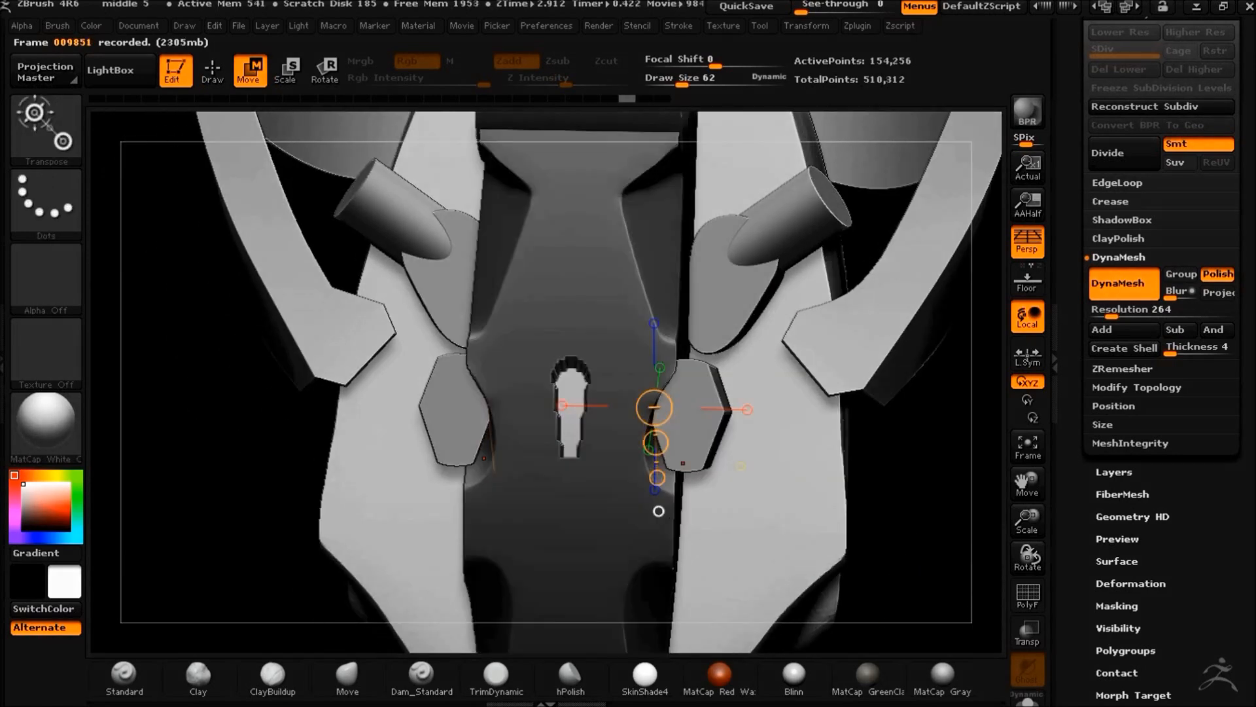
Push the keyhole area into the slab along the side post's slope with Transpose Move, and remesh the slab
mouse_move(279, 260)
left_mouse_down()
mouse_move(406, 294)
mouse_move(524, 354)
left_mouse_up()
key("q")
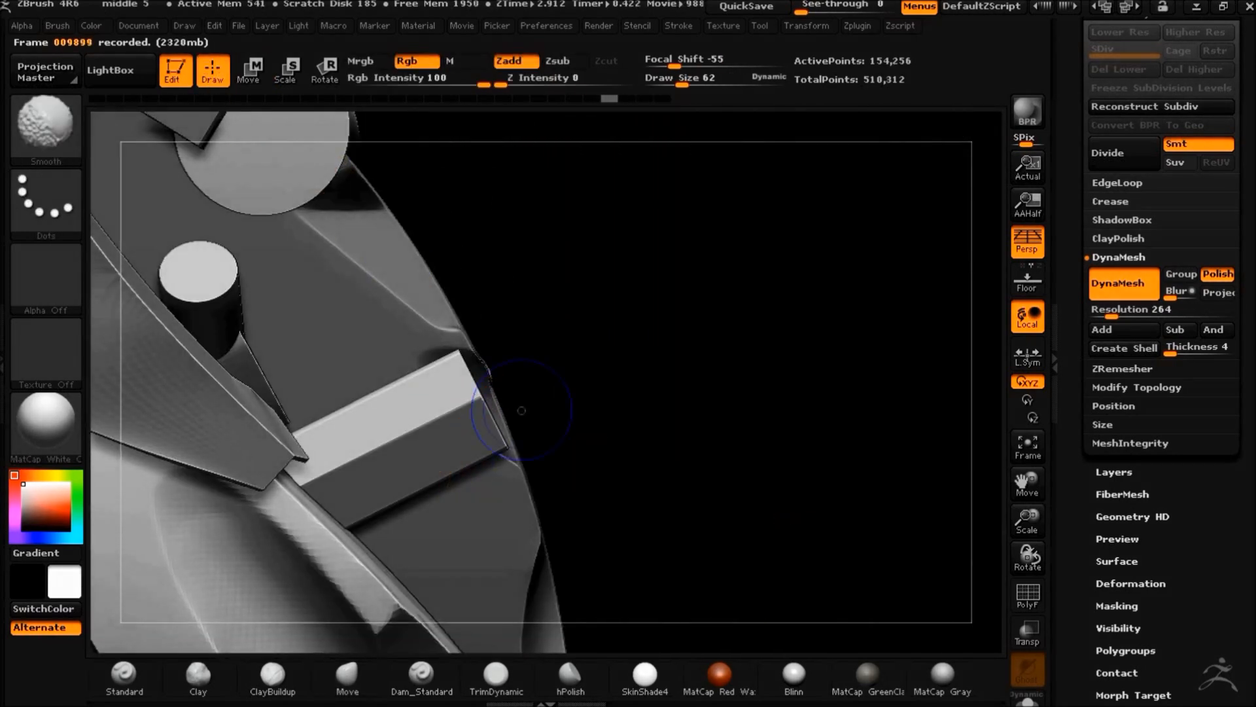
key("w")
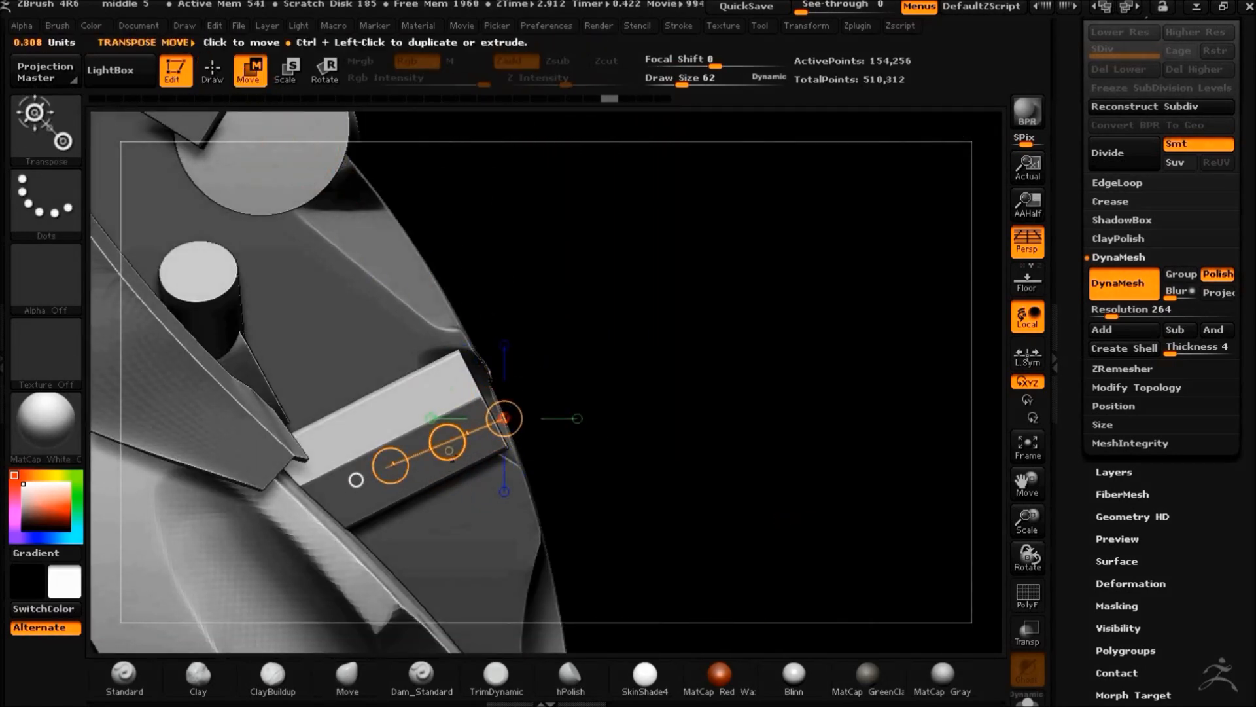
left_click_drag(587, 469, 831, 557)
left_click_drag(815, 545, 830, 557, "ctrl")
Smooth the keyhole recess on the slab's front with the Smooth brush at a Z Intensity of 74
key("q")
key("shift")
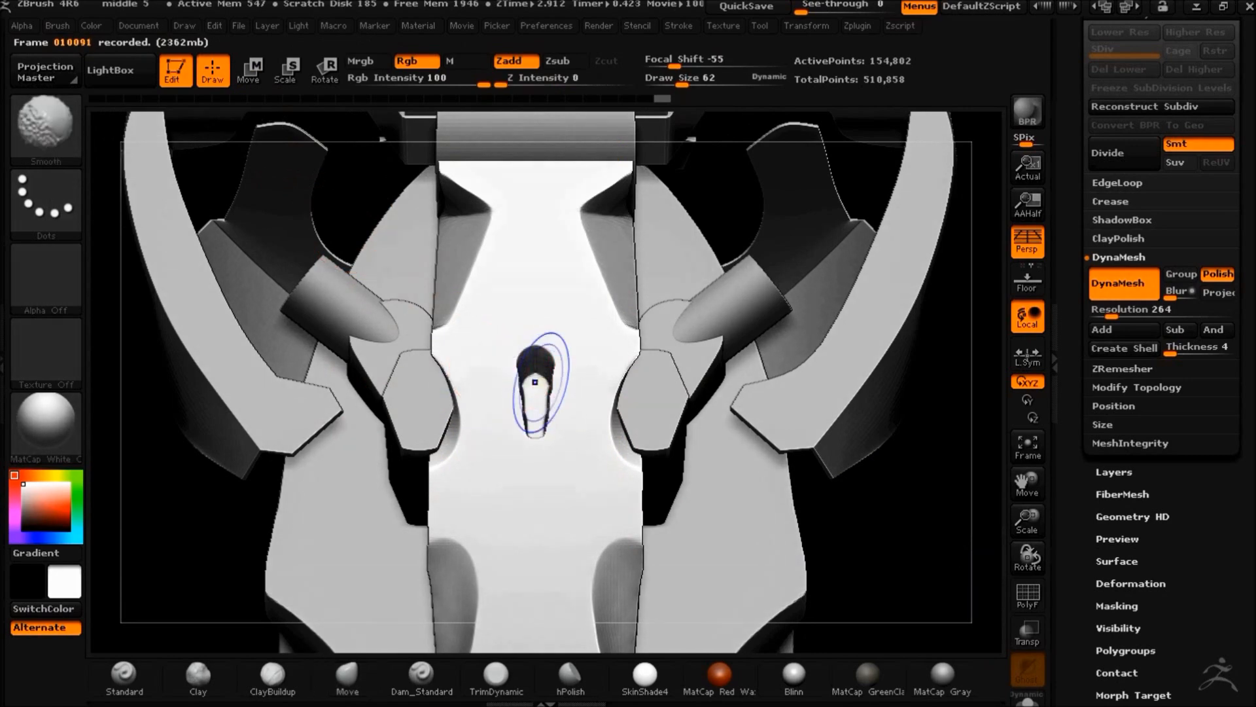
left_click_drag(584, 393, 552, 404)
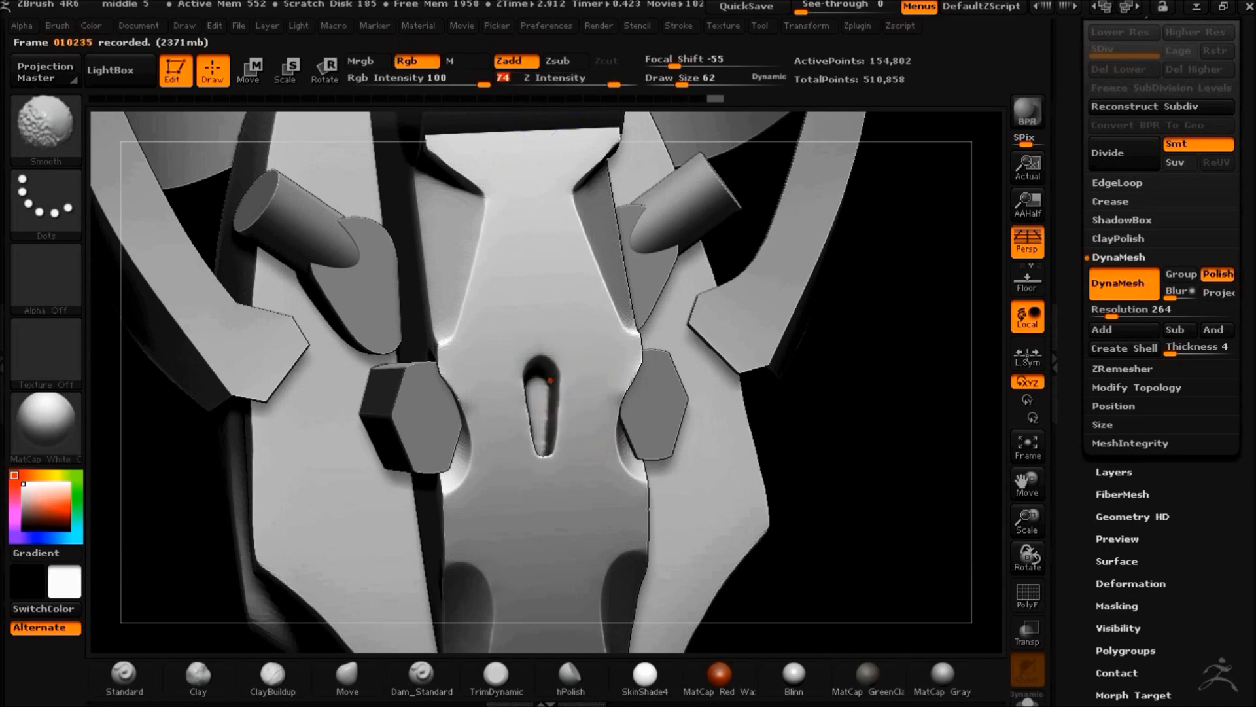
key("b")
key("m")
key("v")
key("f")
mouse_move(791, 441)
left_mouse_down()
mouse_move(811, 533)
mouse_move(787, 518)
mouse_move(788, 582)
left_mouse_up()
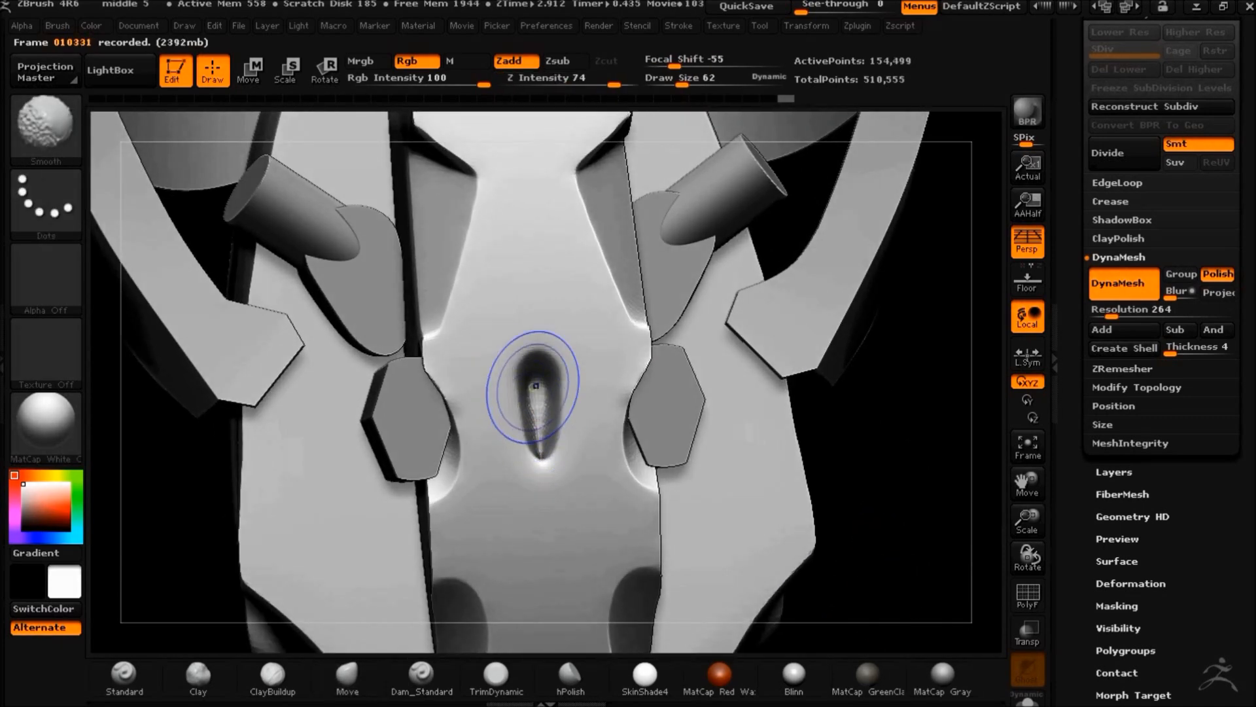
key("f")
Undo the keyhole recess, its smoothing and its masks on the slab's front
left_click_drag(813, 375, 786, 503, "shift")
key("ctrl+z")
key("ctrl+z")
key("ctrl+z")
key("ctrl+z")
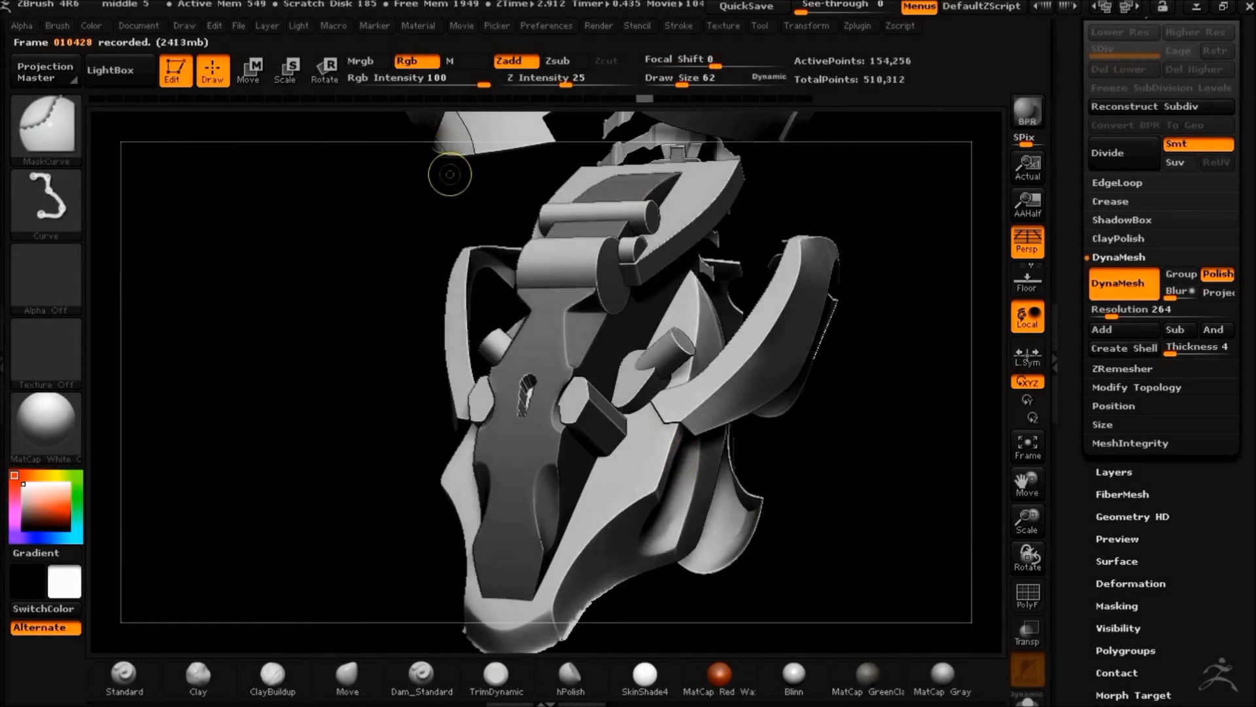
key("ctrl+z")
key("ctrl+z")
key("ctrl+z")
key("ctrl+z")
key("ctrl+z")
key("ctrl+z")
key("ctrl+z")
mouse_move(349, 366)
left_mouse_down("alt")
mouse_move(300, 327)
mouse_move(327, 343)
left_mouse_up("alt")
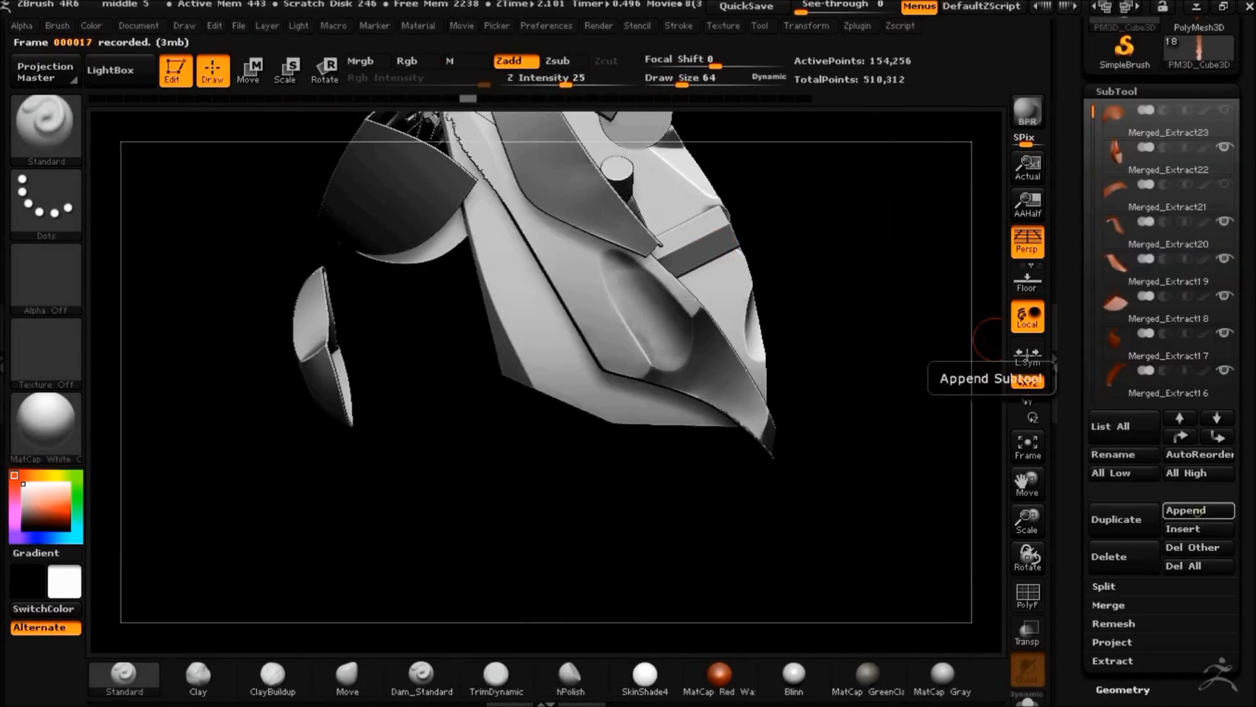
Append a cube as a subtool and select it at the end of the subtool list
left_click(1185, 510)
left_click_drag(1094, 126, 1093, 319)
left_click(1117, 303)
left_click_drag(843, 8, 862, 8)
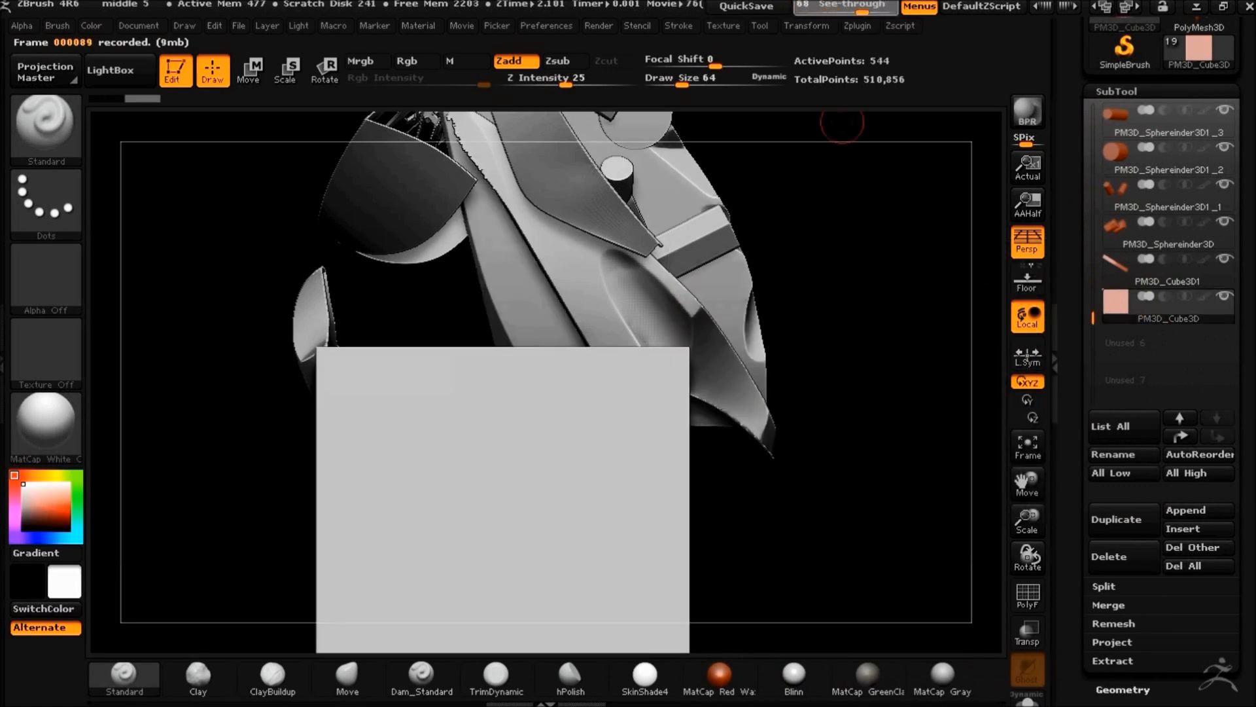
Turn on transparency, turn off perspective and scale the cube to an XYZ size of 0.8364
left_click(250, 70)
left_click_drag(814, 510, 799, 383, "alt")
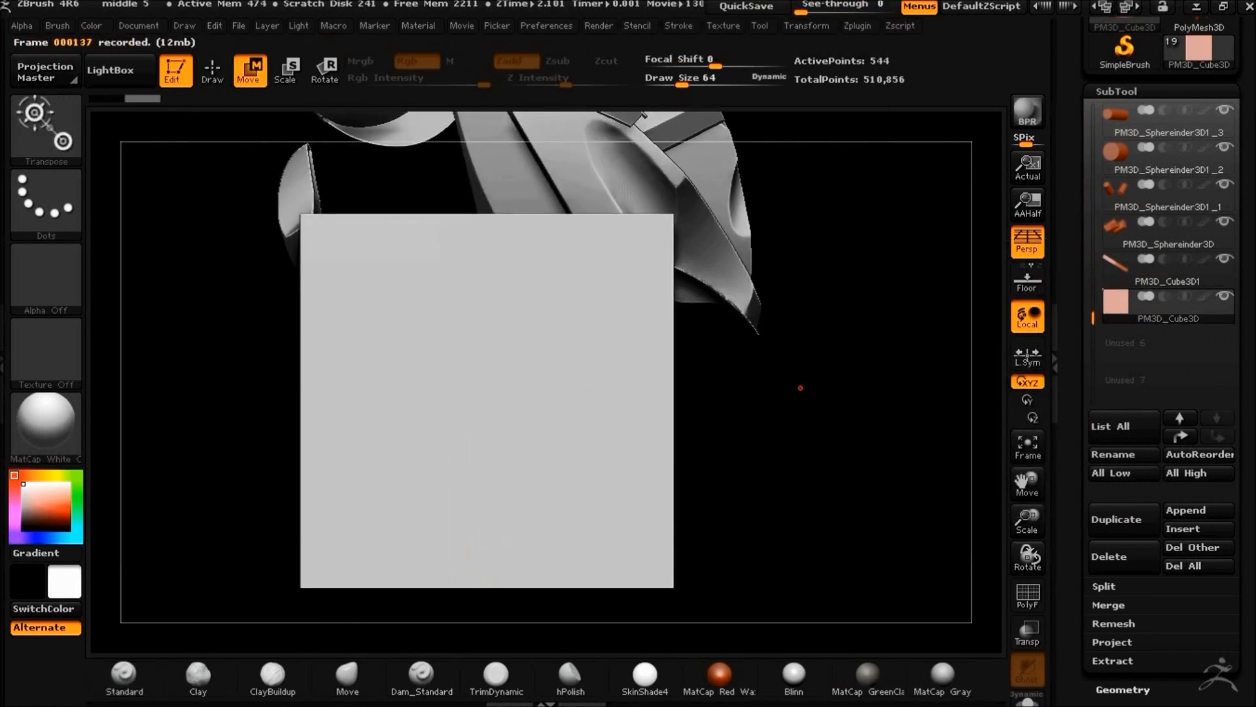
left_click(1027, 633)
left_click(1122, 689)
key("p")
left_click(1104, 413)
left_click(1102, 485)
left_click_drag(1189, 463, 1177, 467)
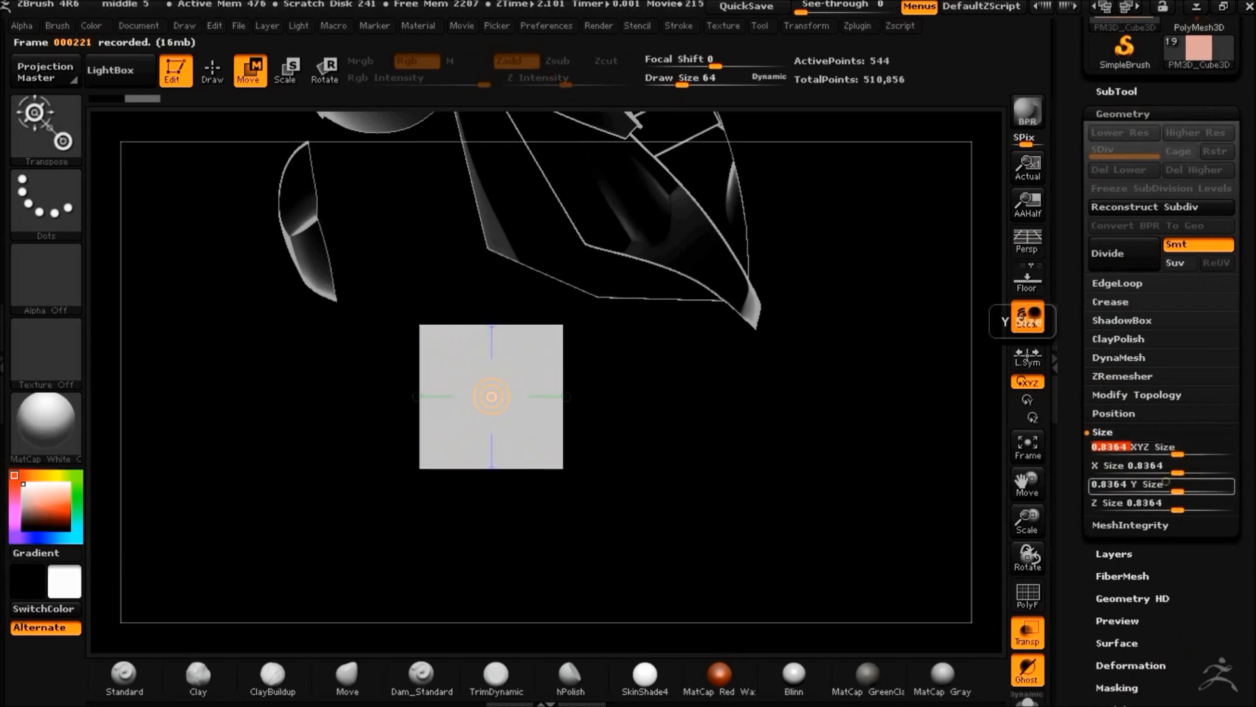
Remesh the cube by switching ShadowBox on and off at resolution 128
left_click(1123, 321)
left_click(1120, 346)
mouse_move(829, 455)
left_mouse_down()
mouse_move(791, 455)
mouse_move(825, 454)
left_mouse_up()
left_click(1121, 347)
left_click(1120, 346)
left_click(1120, 346)
left_click(1120, 346)
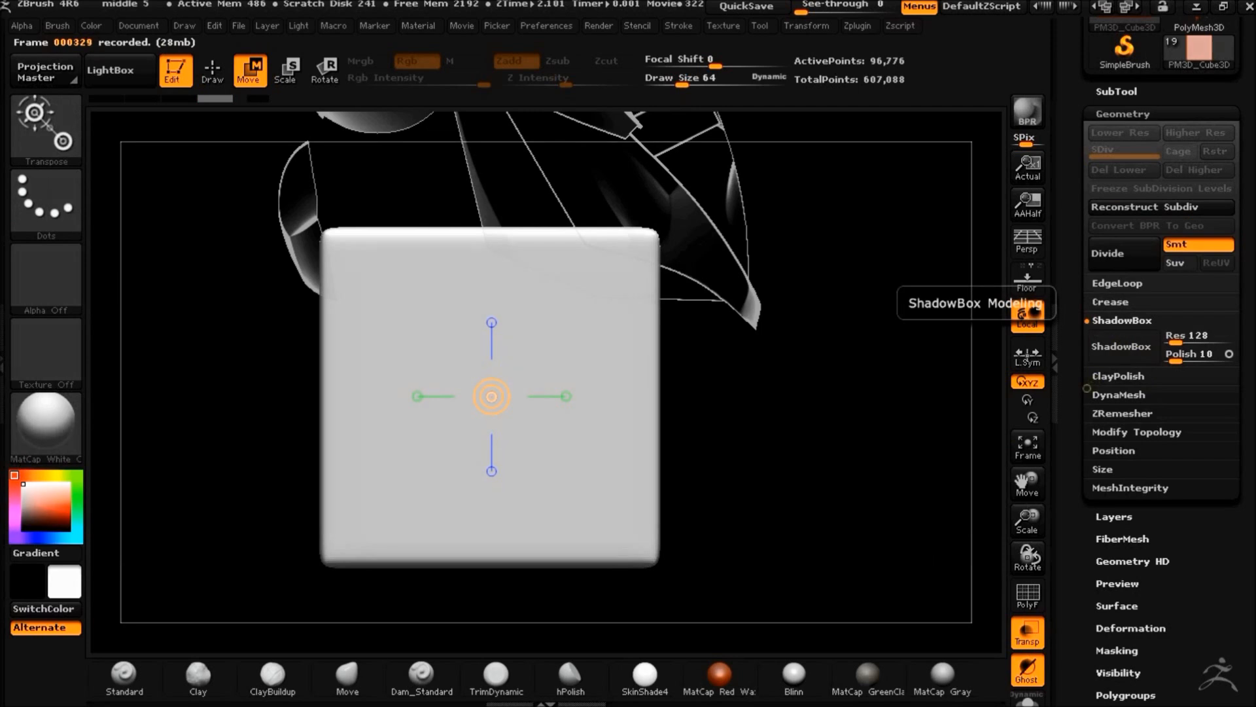
Scale the cube to an XYZ size of 0.5916 and move it under the pelvis's lower front tip
left_click(1112, 468)
left_click_drag(1186, 452, 1175, 453)
mouse_move(811, 458)
left_mouse_down()
mouse_move(704, 471)
mouse_move(804, 455)
left_mouse_up()
left_click_drag(611, 387, 821, 340)
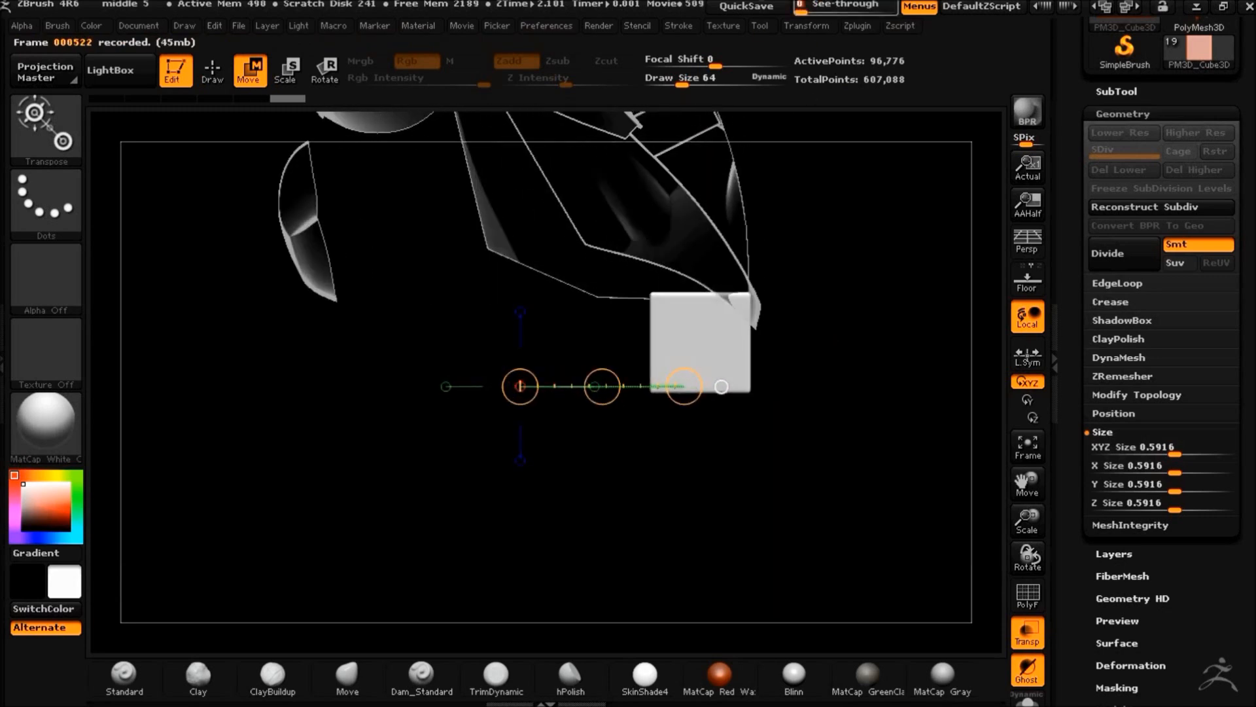
Narrow the cube along X and set its X position to 0
mouse_move(701, 341)
left_mouse_down()
mouse_move(774, 514)
mouse_move(878, 585)
left_mouse_up()
left_click_drag(738, 428, 396, 359)
left_click_drag(1177, 471, 1173, 471)
left_click(1120, 413)
left_click(1145, 430)
type("0")
key("Return")
Resize the cube to 0.5246 in X and 0.7575 in Y and Z
left_click(1149, 486)
left_click_drag(1175, 470, 1175, 471)
left_click_drag(830, 461, 949, 432)
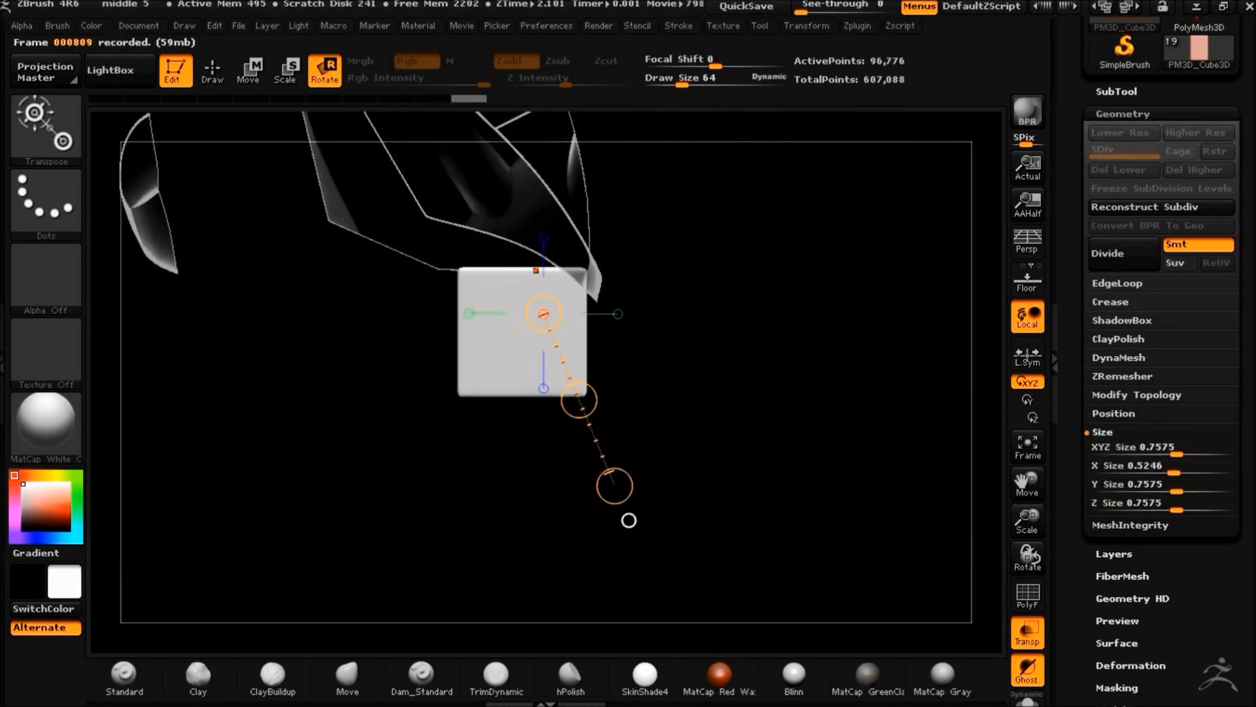
Rotate the cube in side view so its upper face follows the slope of the pelvis's lower tip
mouse_move(527, 330)
left_mouse_down("shift")
mouse_move(711, 330)
mouse_move(704, 393)
left_mouse_up("shift")
mouse_move(850, 422)
left_mouse_down()
mouse_move(763, 424)
mouse_move(860, 407)
left_mouse_up()
key("q")
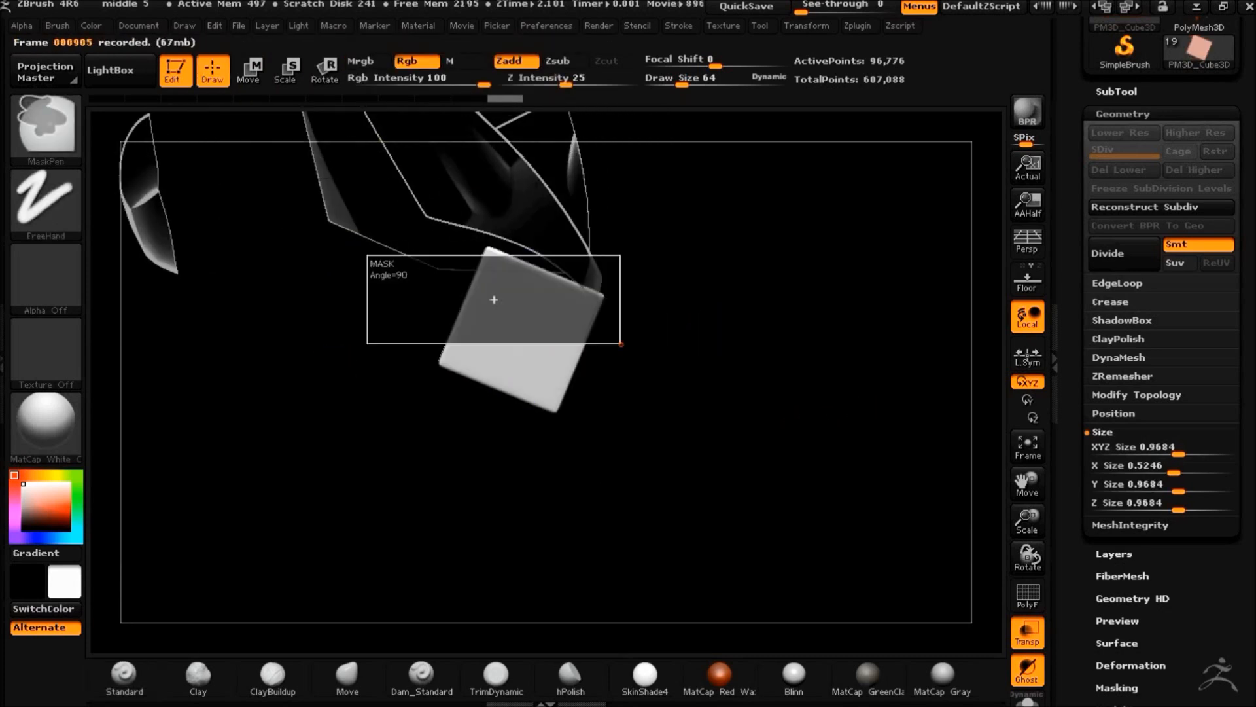
Mask the whole cube and trim the mask with MaskCurve to a thin band just below its upper face
left_click_drag(384, 239, 798, 510, "ctrl")
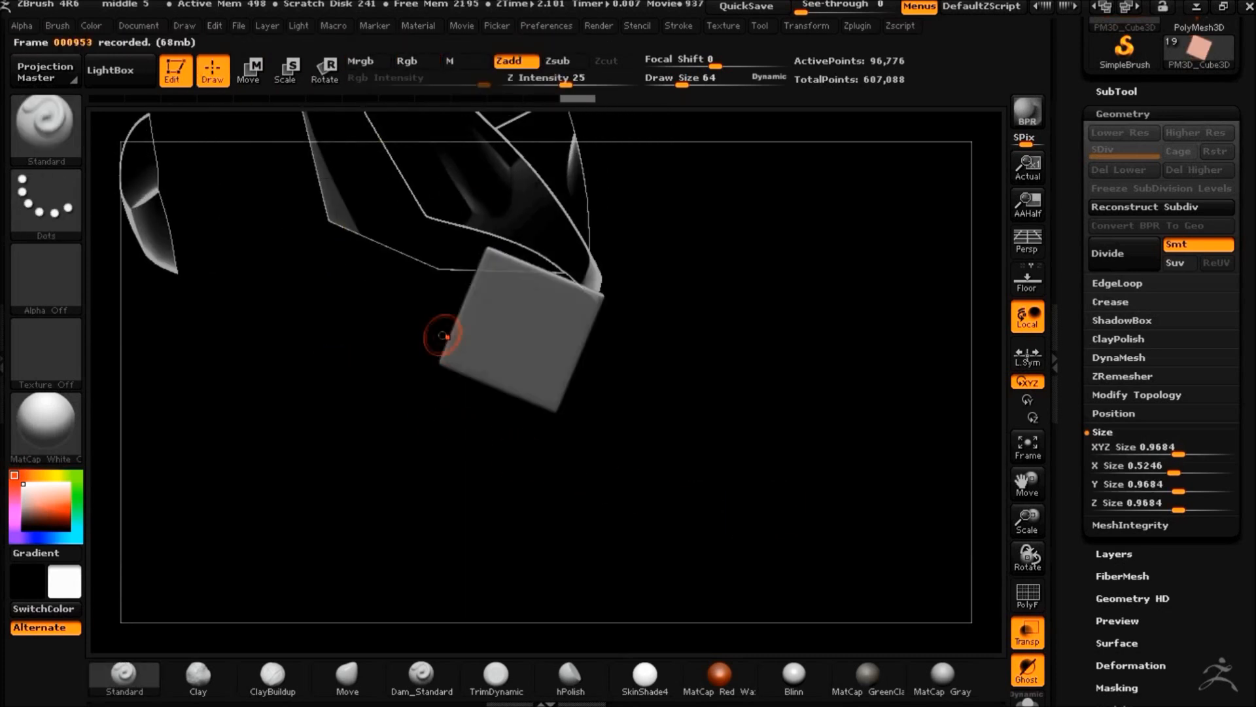
left_click(53, 128, "ctrl")
left_click(159, 225, "ctrl")
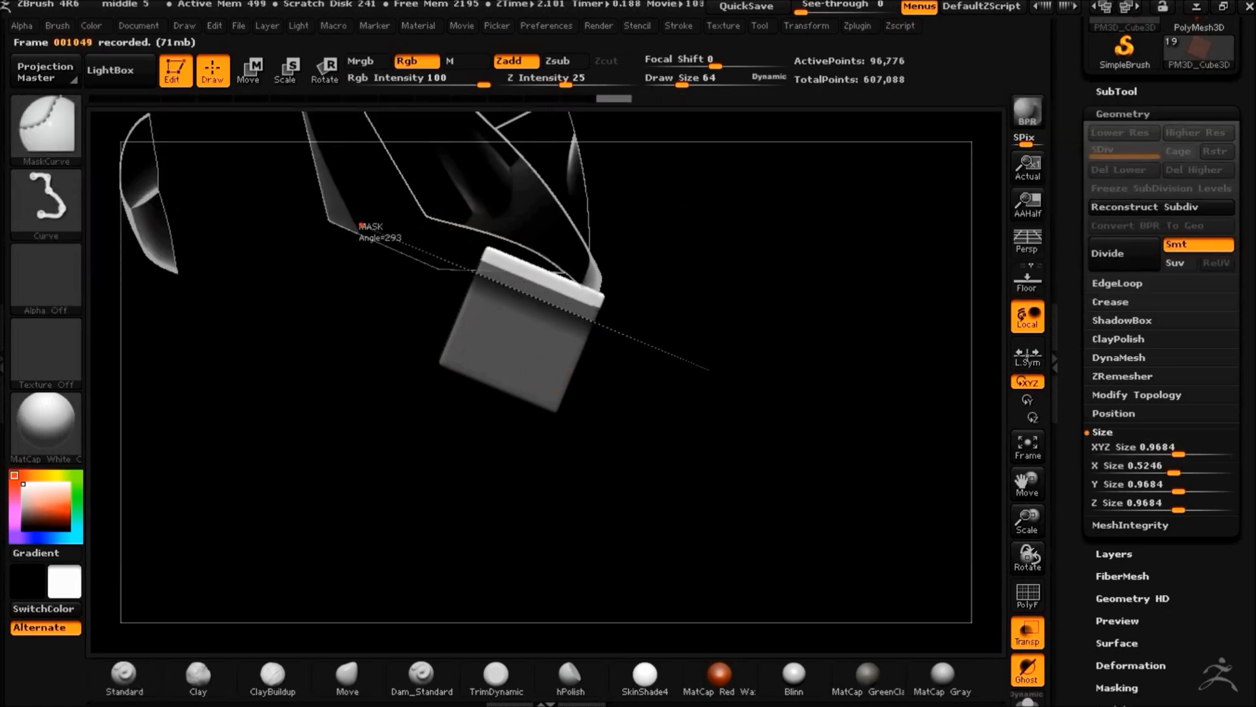
left_click_drag(723, 368, 719, 371, "ctrl")
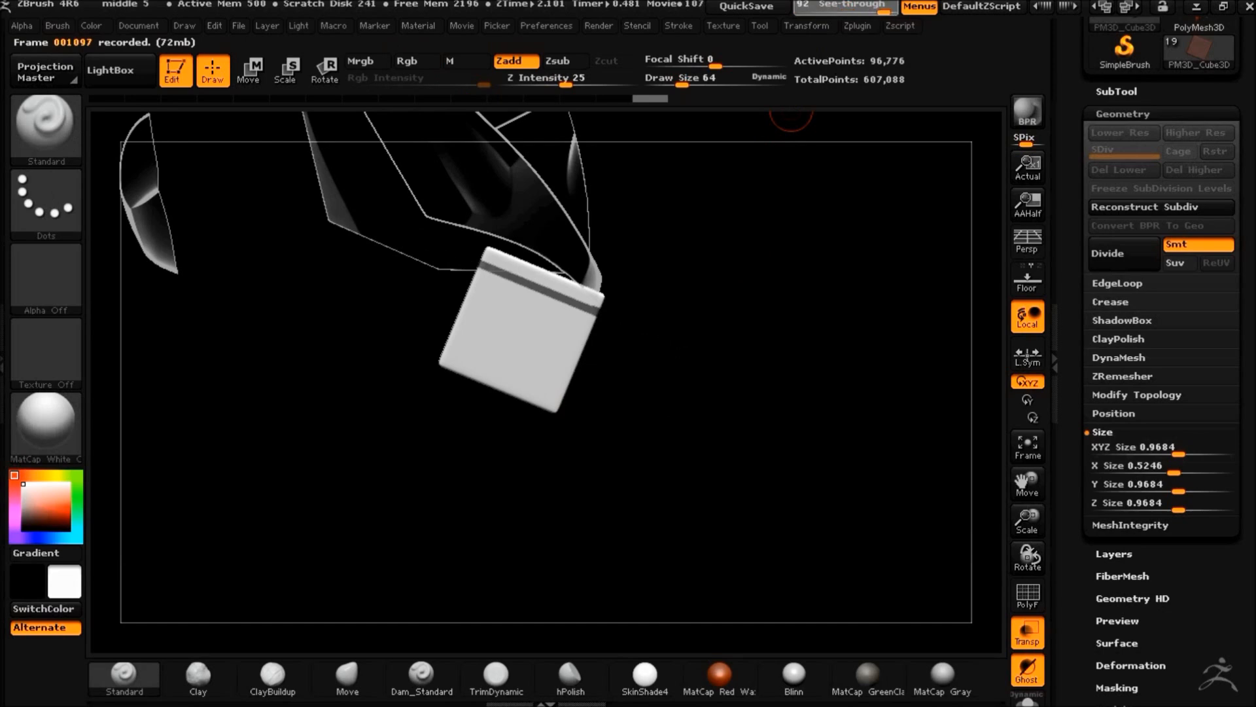
mouse_move(806, 302)
left_mouse_down()
mouse_move(693, 336)
mouse_move(791, 311)
mouse_move(806, 325)
left_mouse_up()
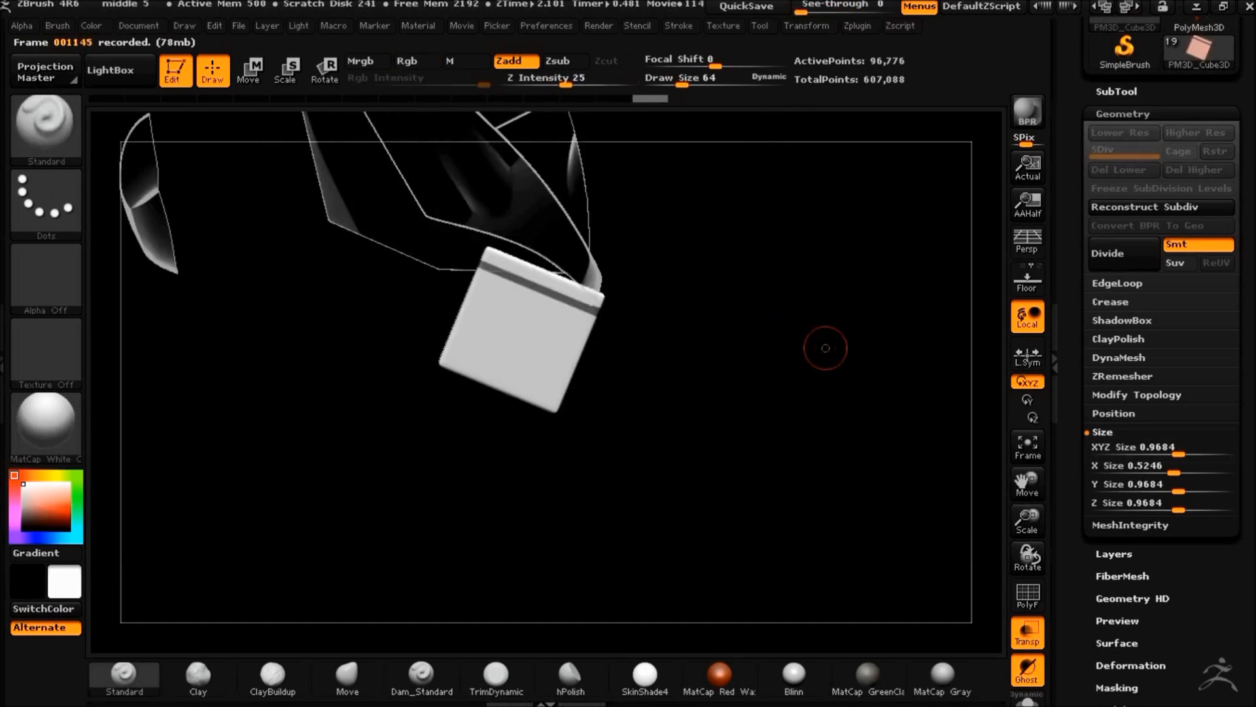
Extract the cube's masked band as a separate subtool with thickness 0.02, Double and TBorder, and accept it
left_click(1116, 91)
left_click(1114, 661)
left_click_drag(1234, 700, 1228, 550)
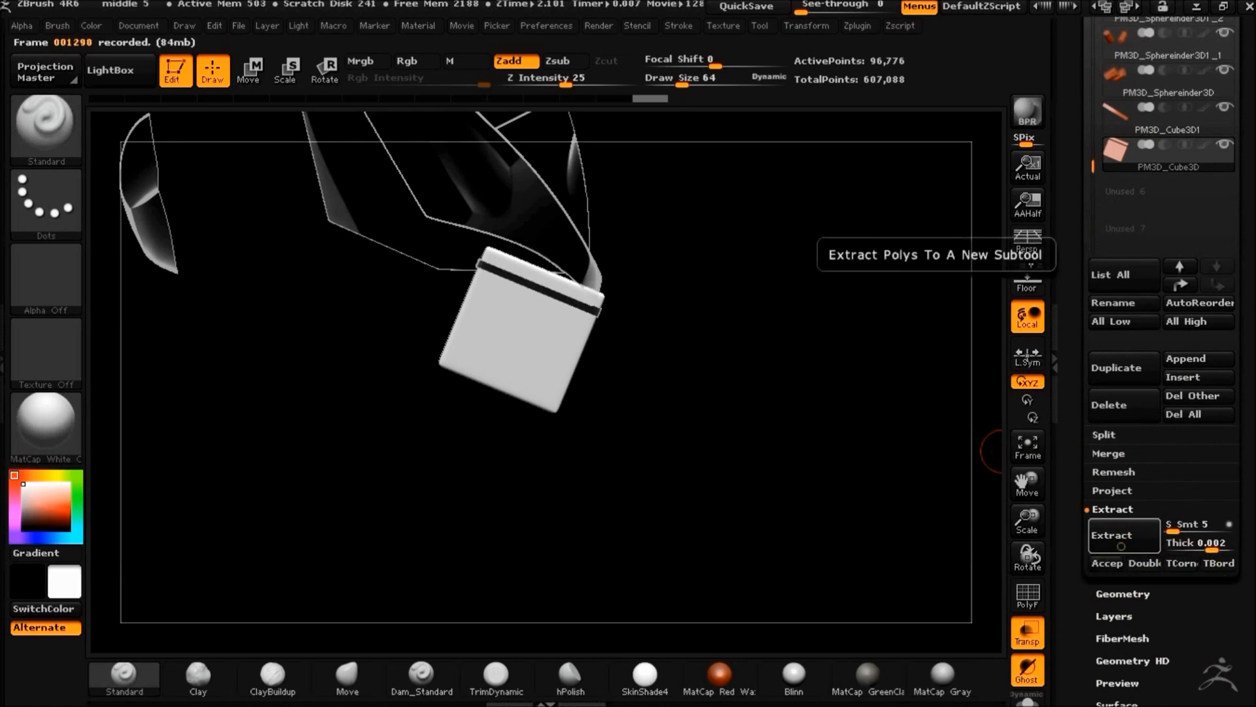
left_click(1106, 562)
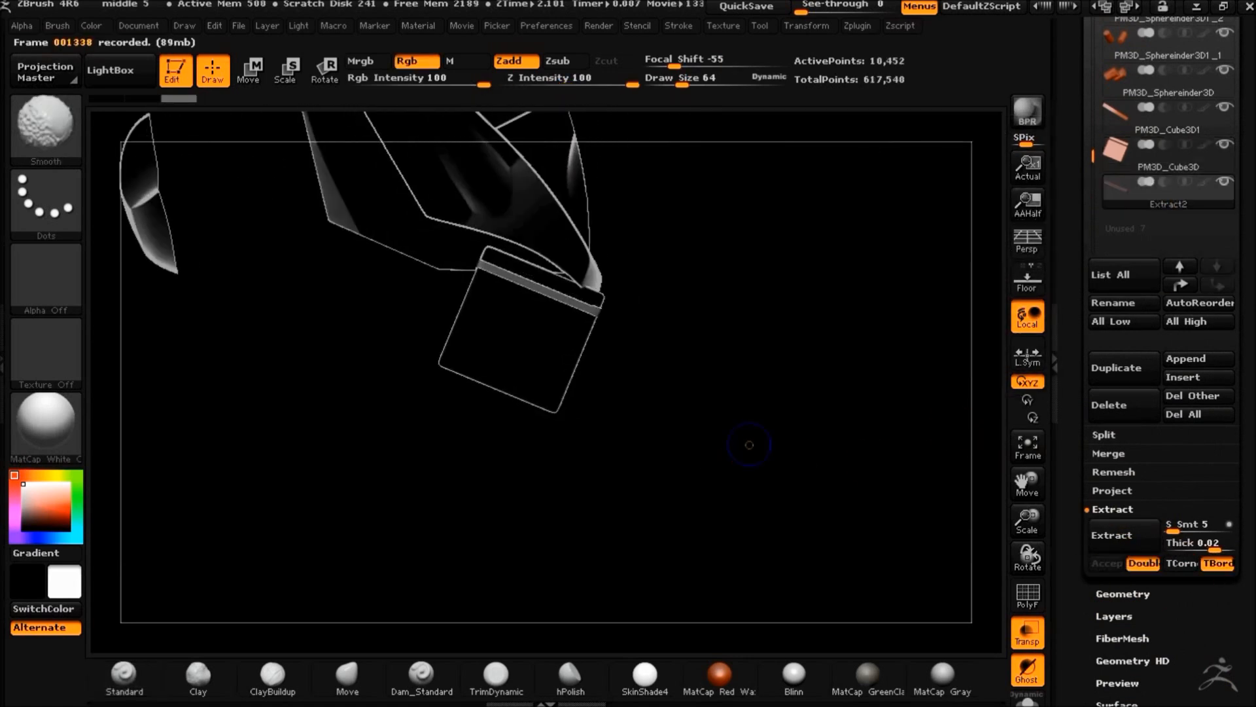
Clear the extracted strip's mask, turn off transparency and place a horizontal Transpose Move line beneath the strip
left_click_drag(766, 439, 728, 411, "ctrl")
left_click(1026, 631)
mouse_move(909, 496)
left_mouse_down()
mouse_move(795, 502)
mouse_move(850, 457)
mouse_move(788, 327)
mouse_move(789, 394)
left_mouse_up()
key("w")
left_click_drag(527, 330, 802, 329)
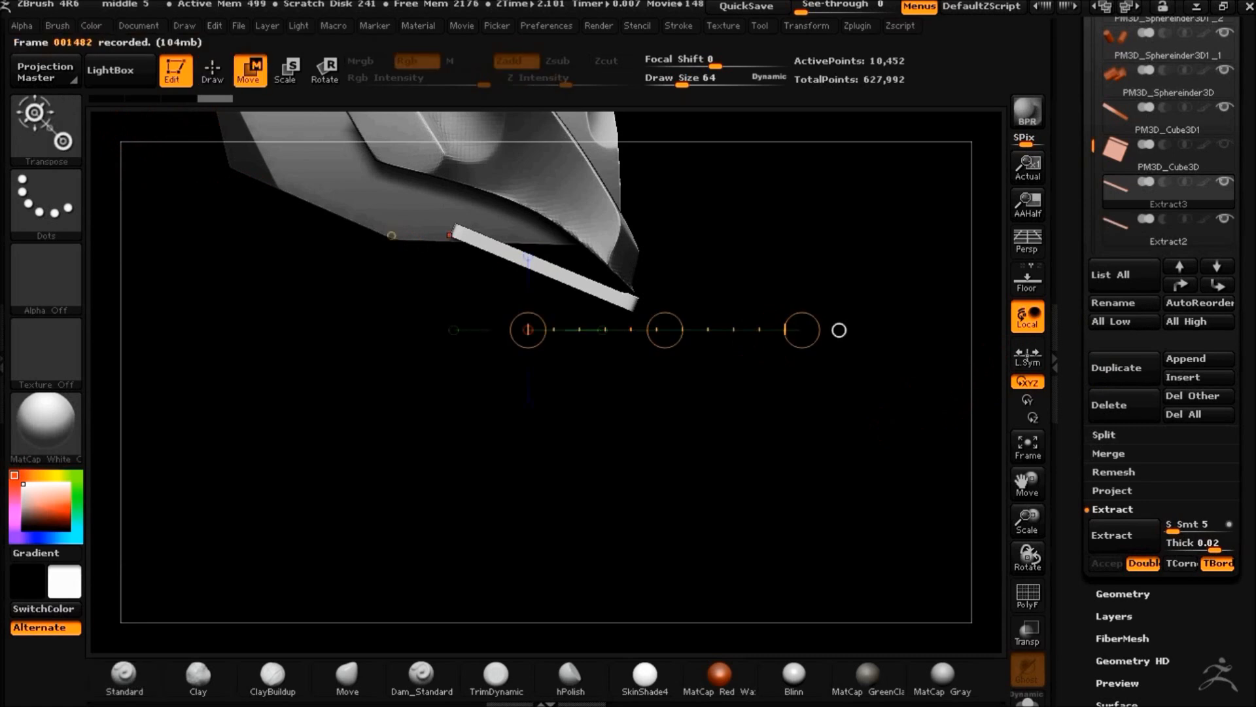
Delete the duplicate bar subtool Extract3, keeping only Extract2
left_click_drag(562, 277, 454, 538)
left_click_drag(856, 4, 800, 4)
left_click(1112, 409)
left_click(909, 452)
key("q")
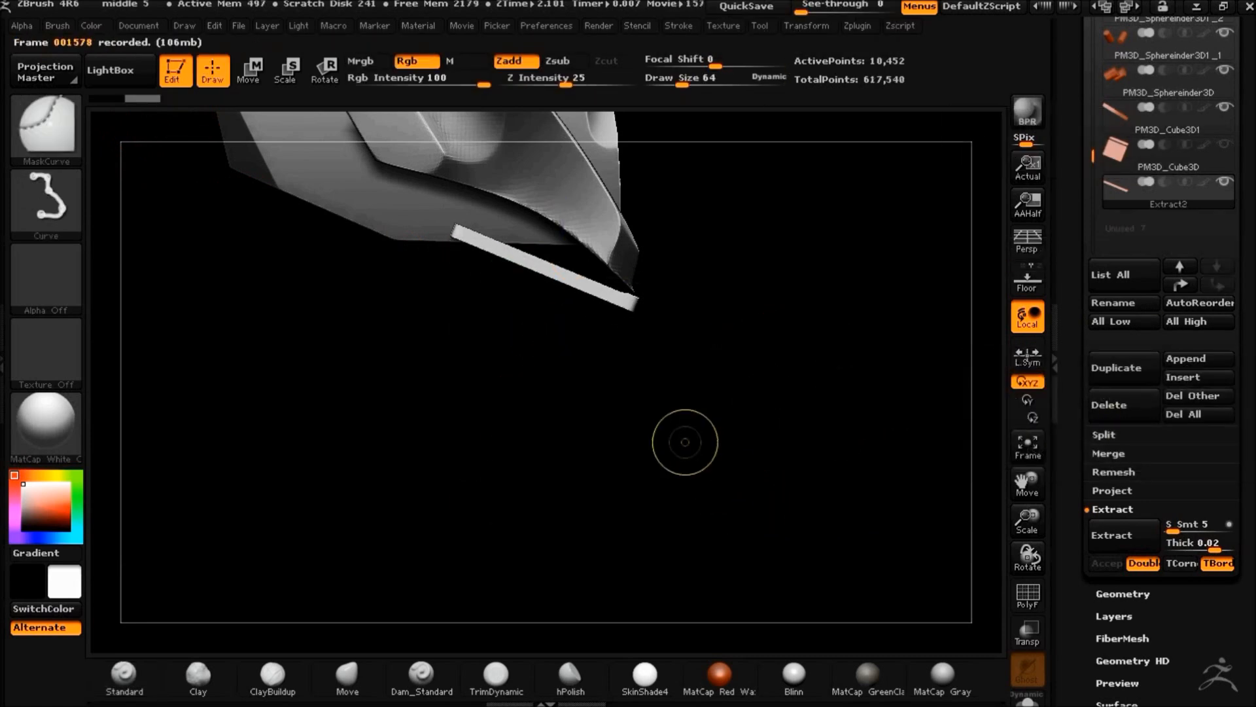
Trim the thin bar with the ClipCurve brush
left_click(49, 128, "ctrl+shift")
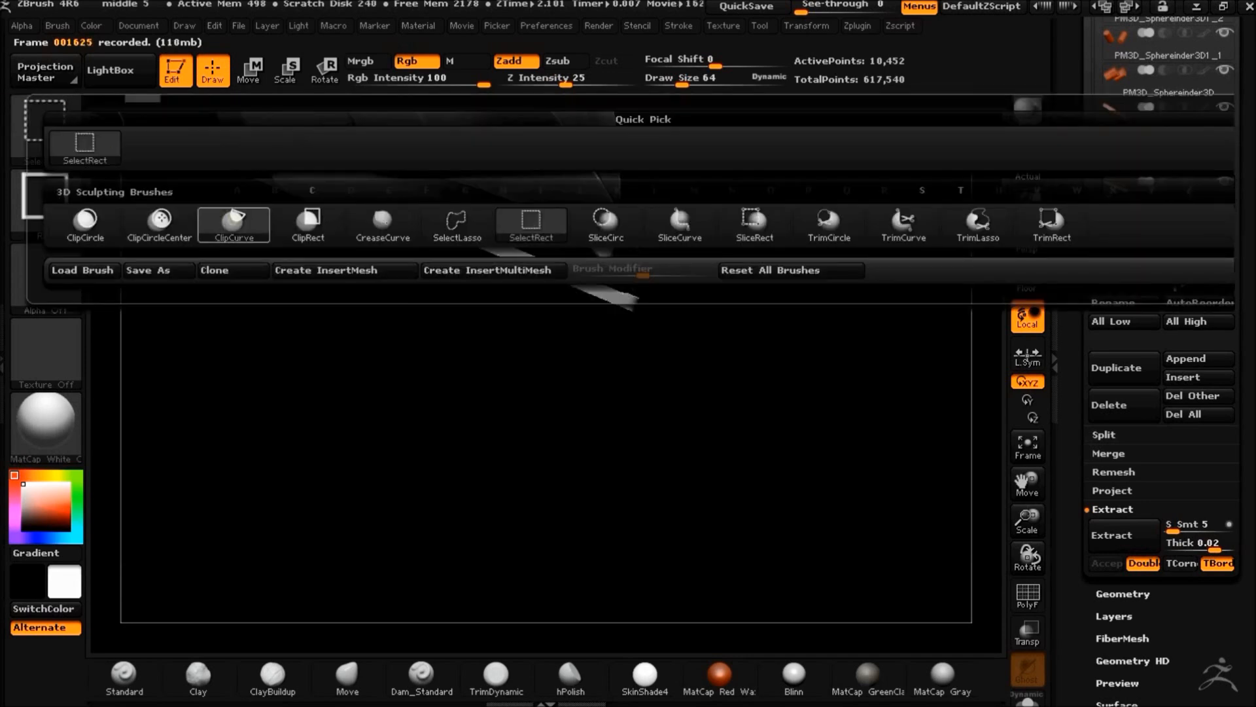
left_click(233, 220, "ctrl+shift")
left_click_drag(790, 360, 792, 356, "ctrl+shift")
left_click_drag(642, 438, 771, 495, "alt")
mouse_move(442, 206)
left_mouse_down("ctrl+shift")
mouse_move(660, 305)
mouse_move(922, 398)
mouse_move(929, 426)
left_mouse_up("ctrl+shift")
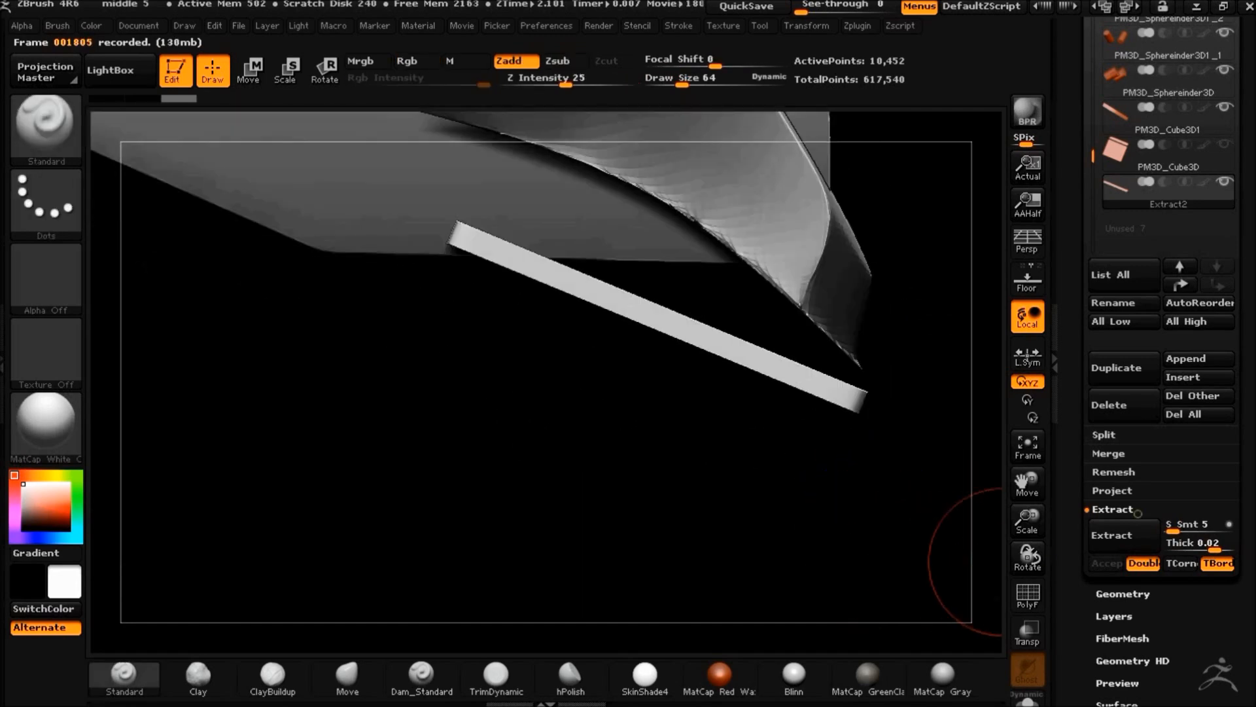
Duplicate the bar into a stack of five evenly spaced slats and merge them down into one subtool
left_click(1117, 368)
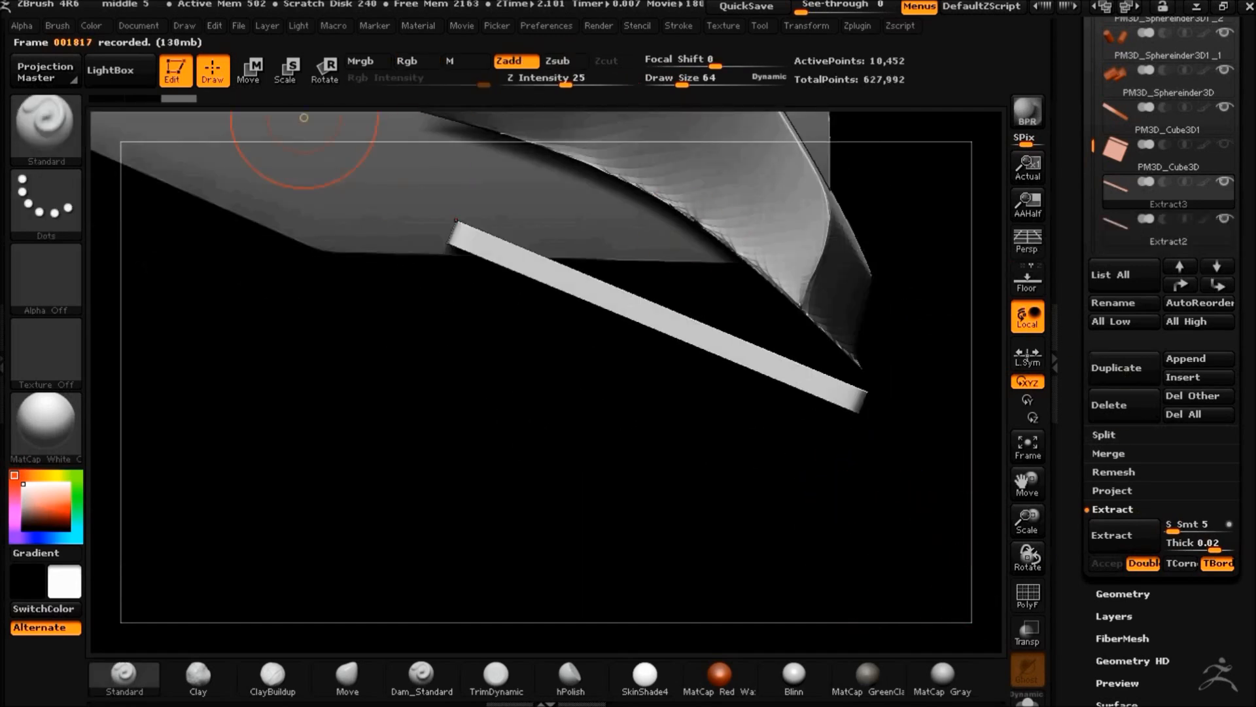
left_click(250, 72)
left_click_drag(592, 590, 583, 623)
left_click(1117, 369)
left_click_drag(700, 337, 909, 485)
left_click(1108, 452)
left_click(1121, 470)
key("Return")
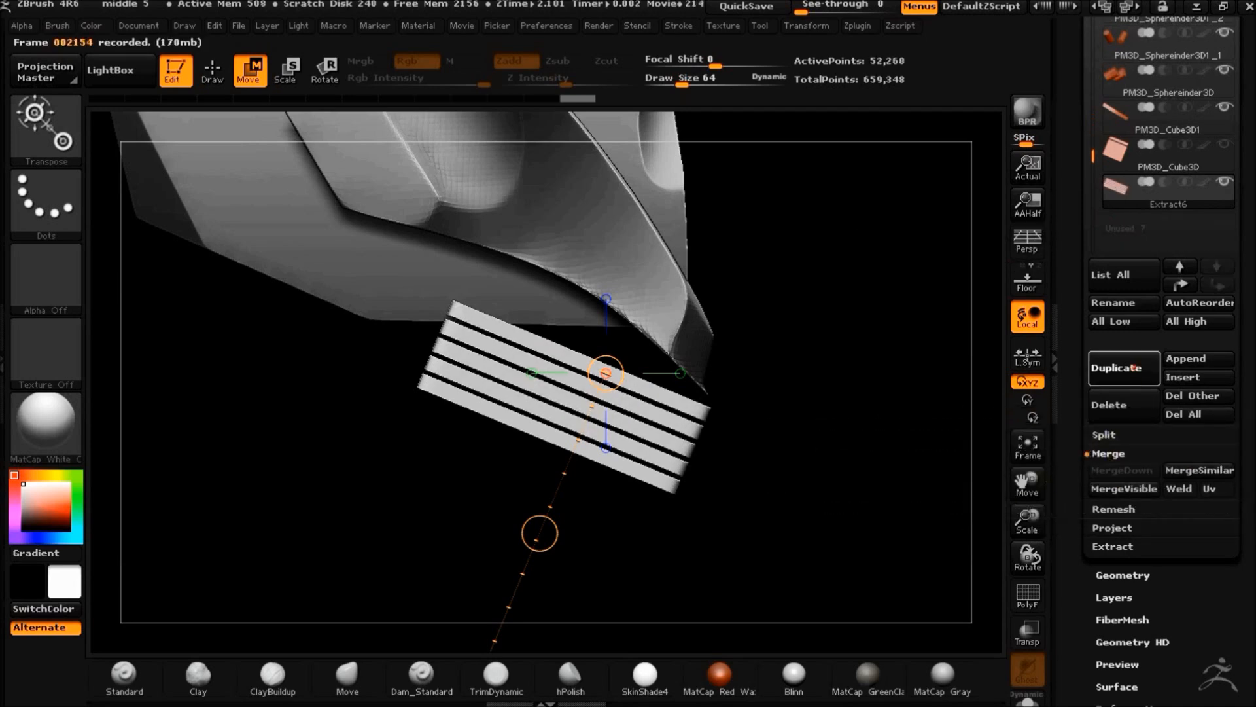
Duplicate the five-slat stack, move the copy directly below the original, and merge both into one subtool
left_click(1117, 368)
left_click_drag(645, 280, 512, 597)
mouse_move(577, 441)
left_mouse_down()
mouse_move(557, 523)
mouse_move(709, 458)
mouse_move(760, 386)
mouse_move(751, 477)
mouse_move(702, 469)
mouse_move(726, 452)
left_mouse_up()
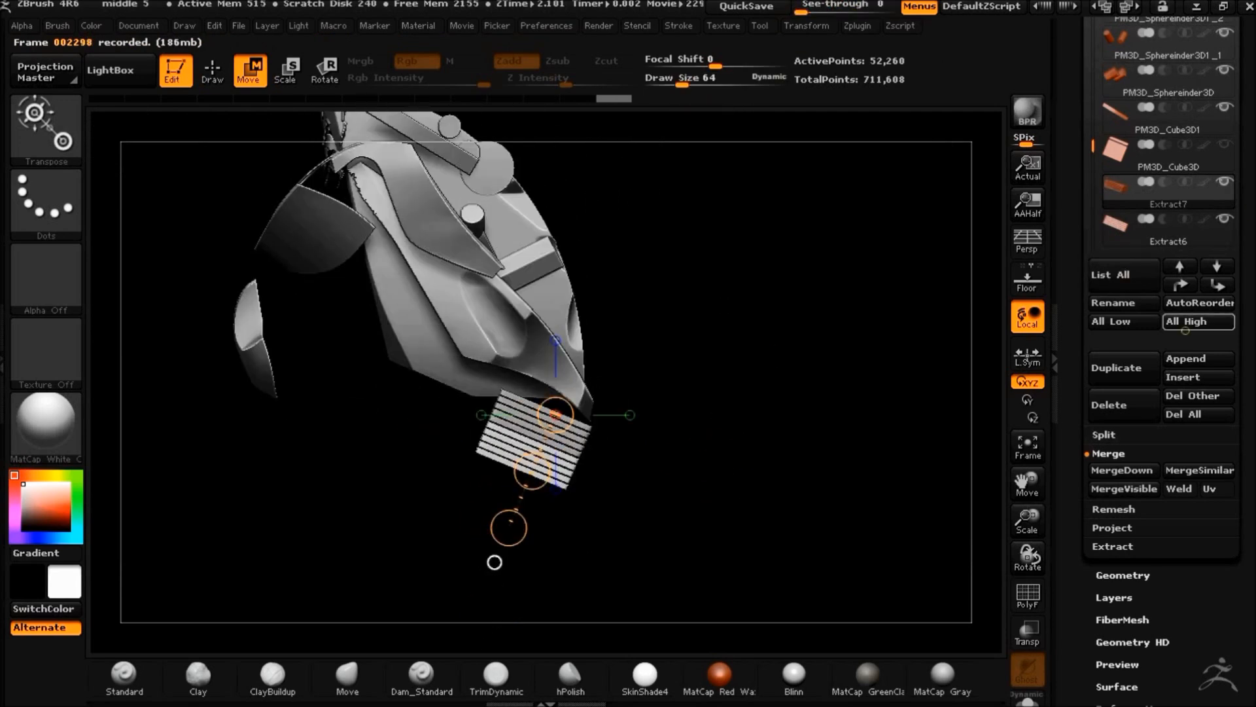
left_click_drag(493, 560, 480, 597, "shift")
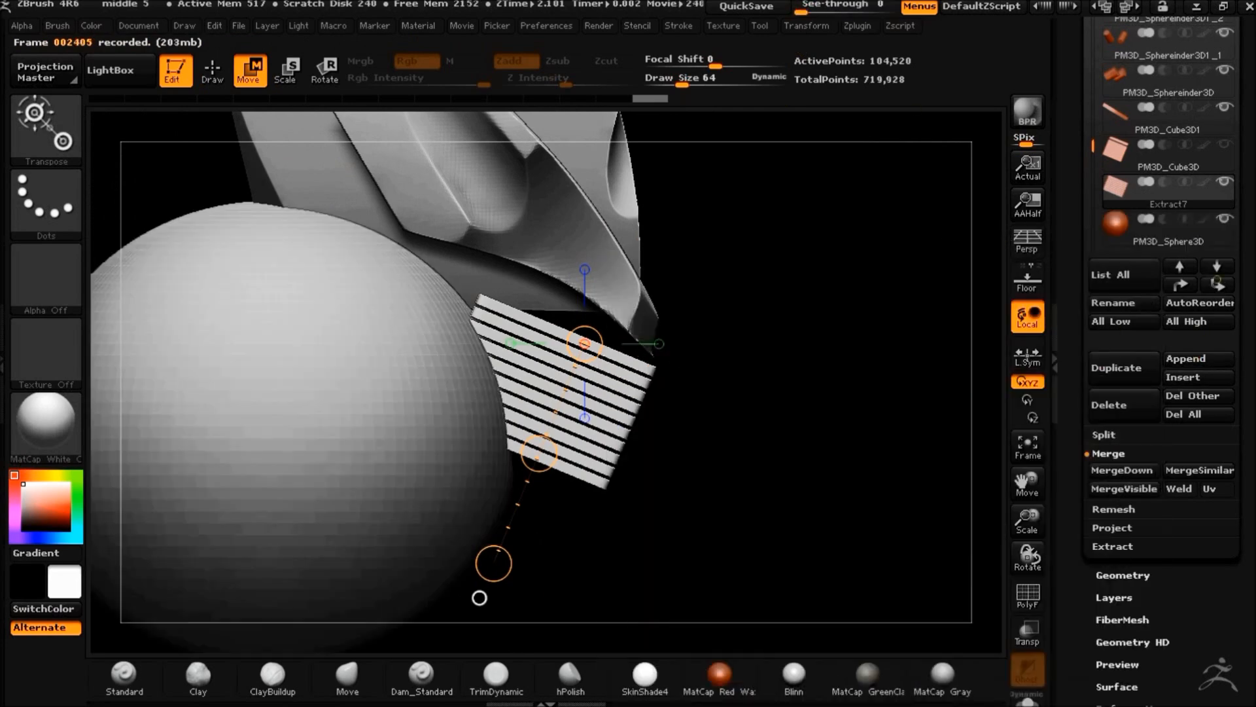
Move the appended sphere over the slat block and subdivide it once
left_click_drag(477, 596, 494, 553)
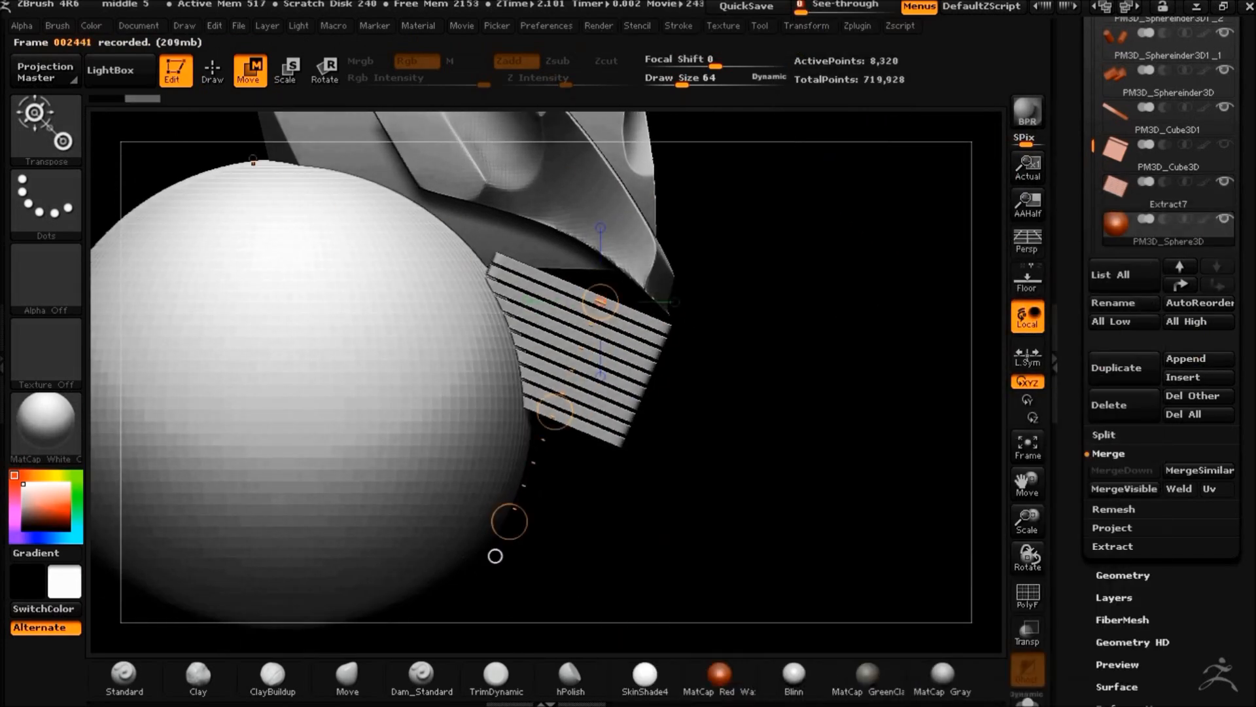
left_click_drag(573, 433, 674, 432)
left_click(1123, 575)
left_click(1133, 170)
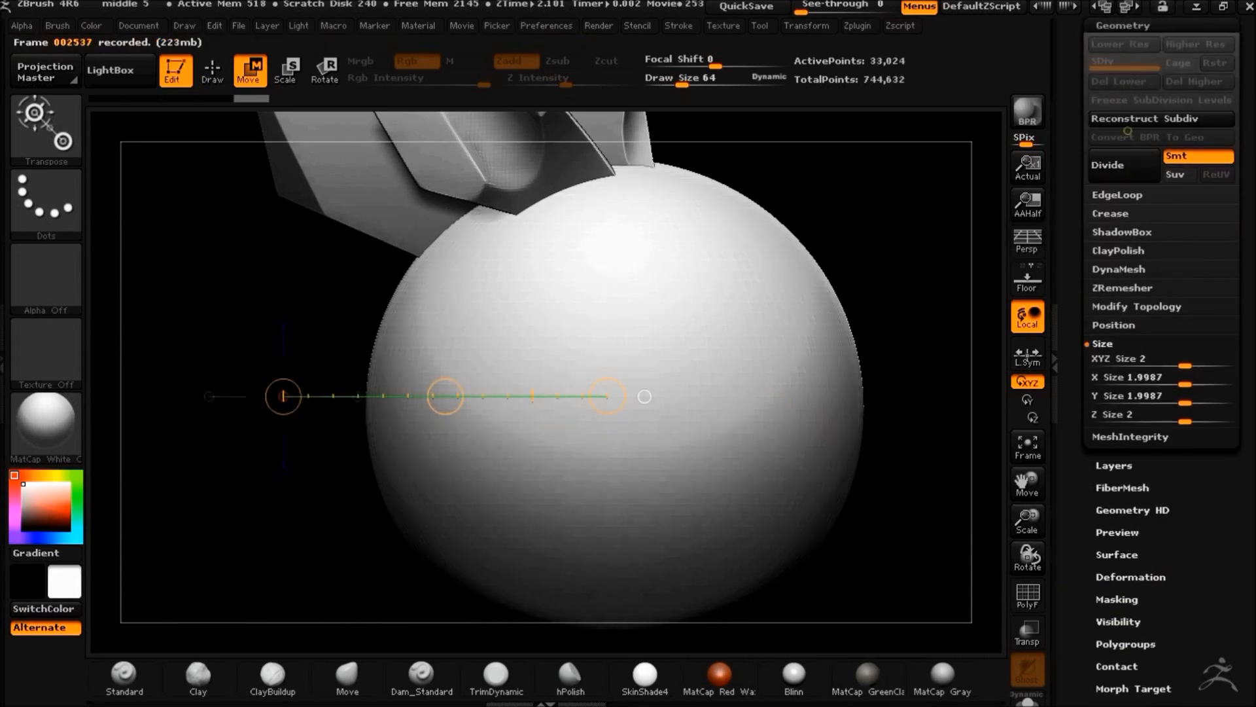
Reduce the sphere's XYZ size to 1.3041 and show the surrounding subtools as transparent
left_click_drag(1184, 365, 1155, 366)
left_click(1027, 632)
mouse_move(644, 396)
left_mouse_down("shift")
mouse_move(457, 401)
mouse_move(576, 386)
left_mouse_up("shift")
Clip both sides of the sphere with ClipCurve in front view to form a disc about as wide as the slats
key("q")
key("ctrl")
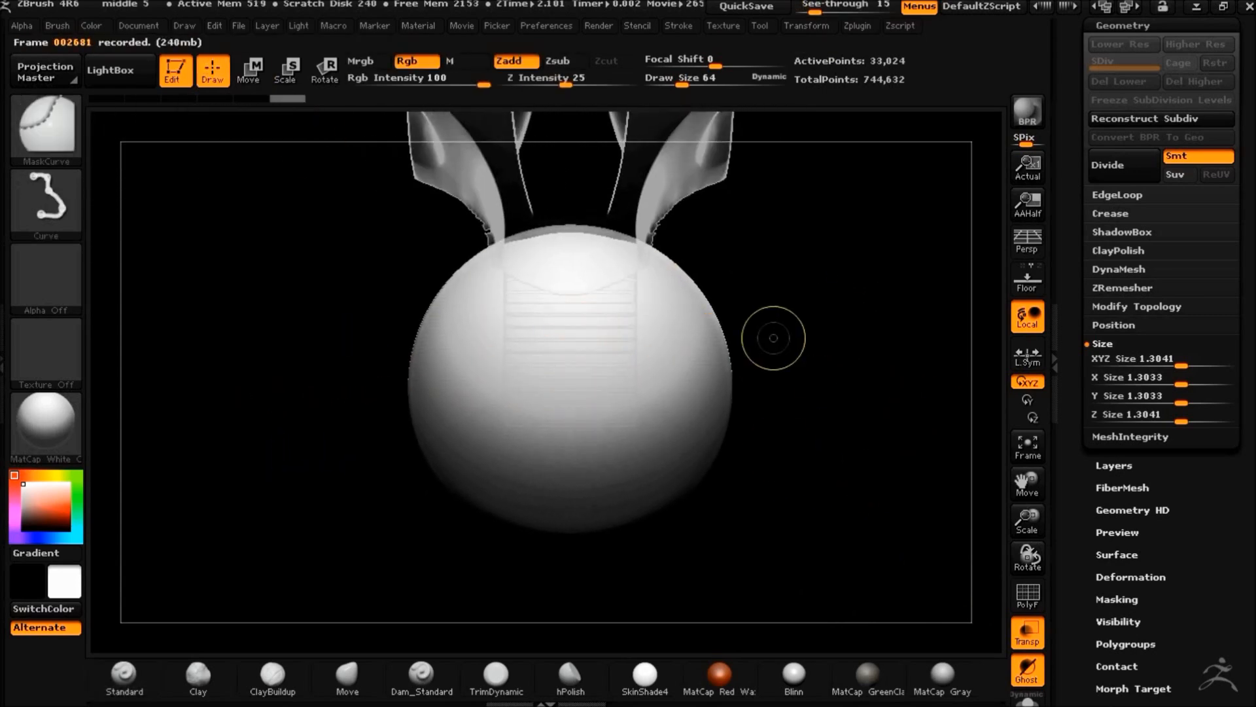
key("ctrl+shift")
left_click_drag(638, 541, 637, 543, "ctrl+shift")
left_click_drag(751, 499, 875, 488)
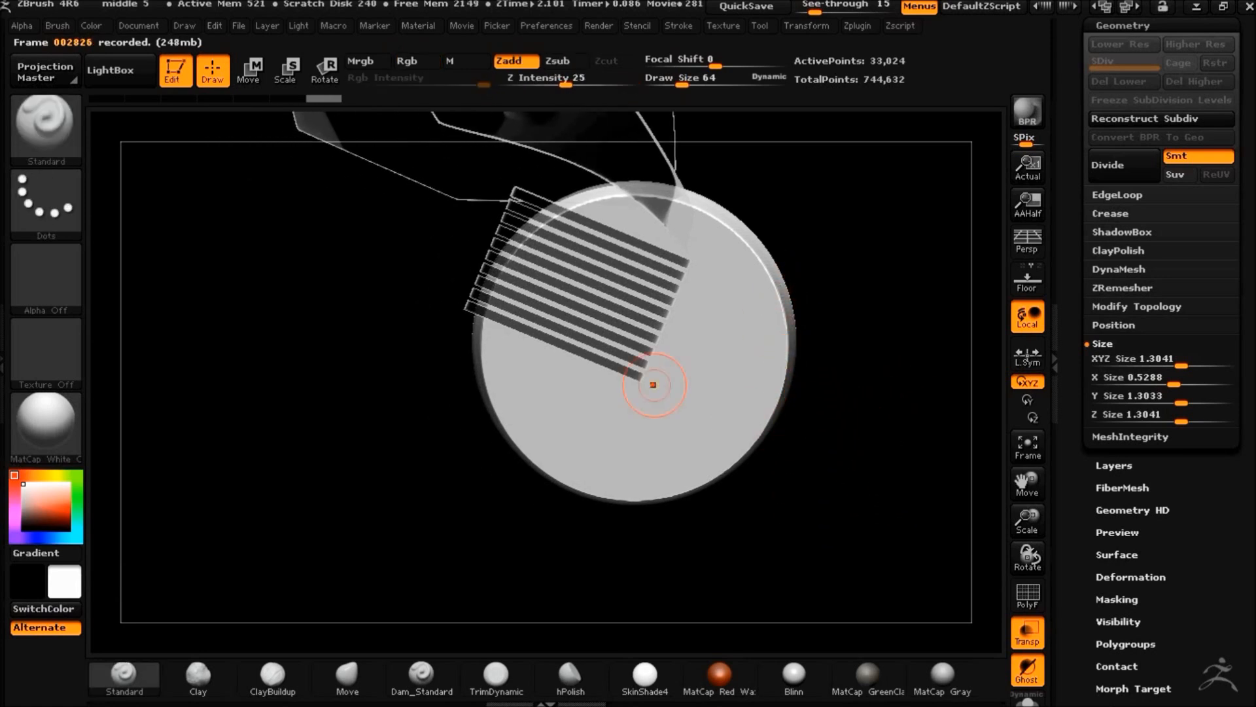
Clip the disc's lower front diagonally with ClipCurve in side view
key("ctrl+shift")
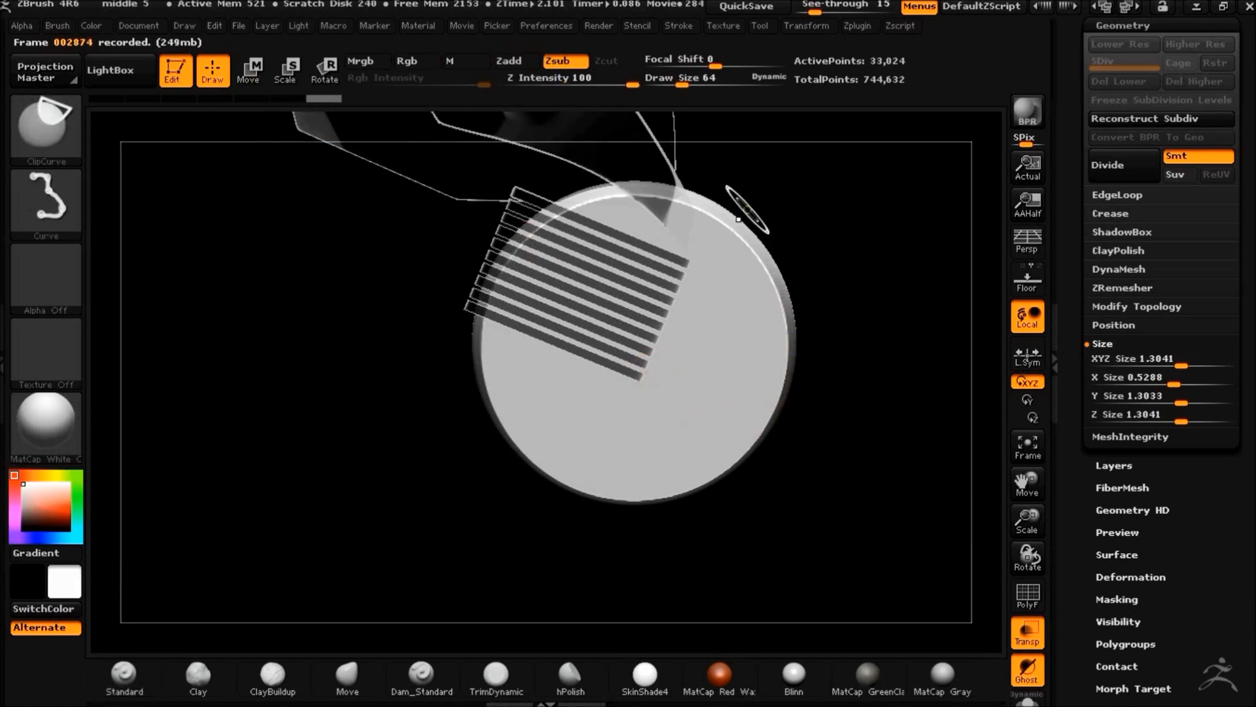
mouse_move(703, 463)
left_mouse_down("ctrl+shift")
mouse_move(644, 445)
mouse_move(575, 516)
mouse_move(628, 511)
mouse_move(574, 535)
mouse_move(575, 557)
left_mouse_up("ctrl+shift")
mouse_move(844, 437)
left_mouse_down()
mouse_move(751, 443)
mouse_move(877, 513)
mouse_move(813, 521)
mouse_move(738, 396)
left_mouse_up()
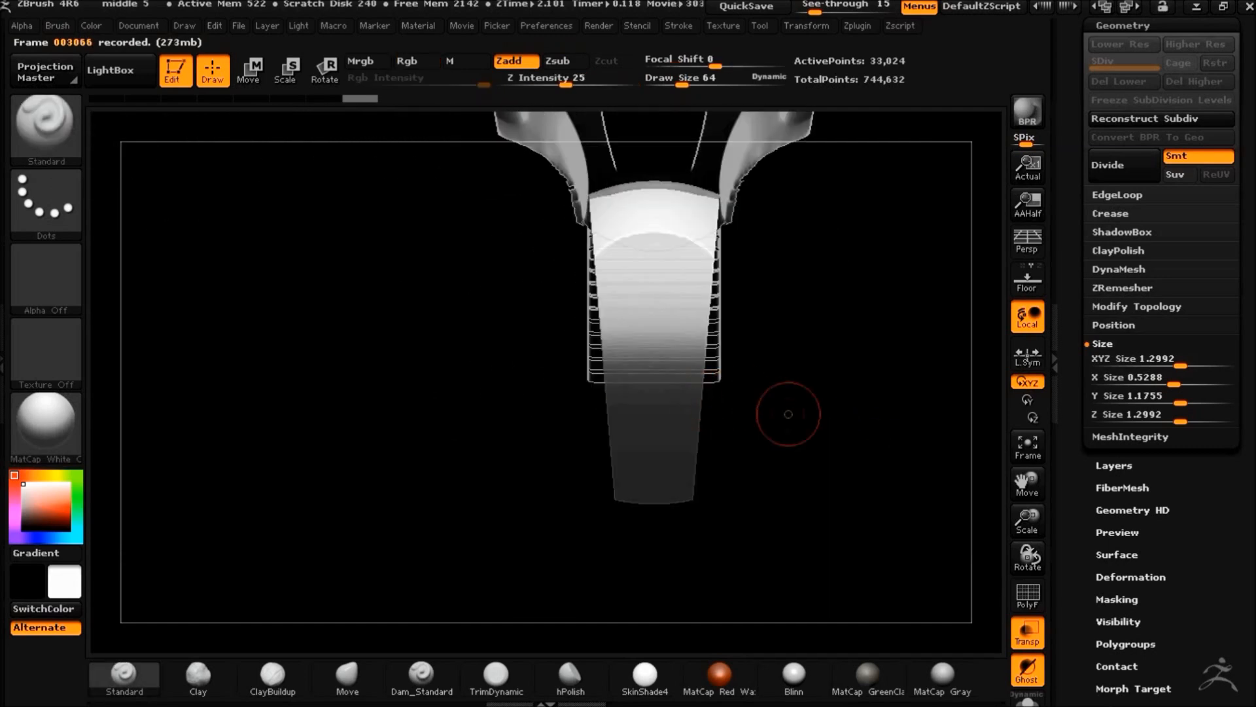
Smooth the hard front and lower rim edges on both sides of the clipped disc
left_click_drag(877, 449, 560, 291)
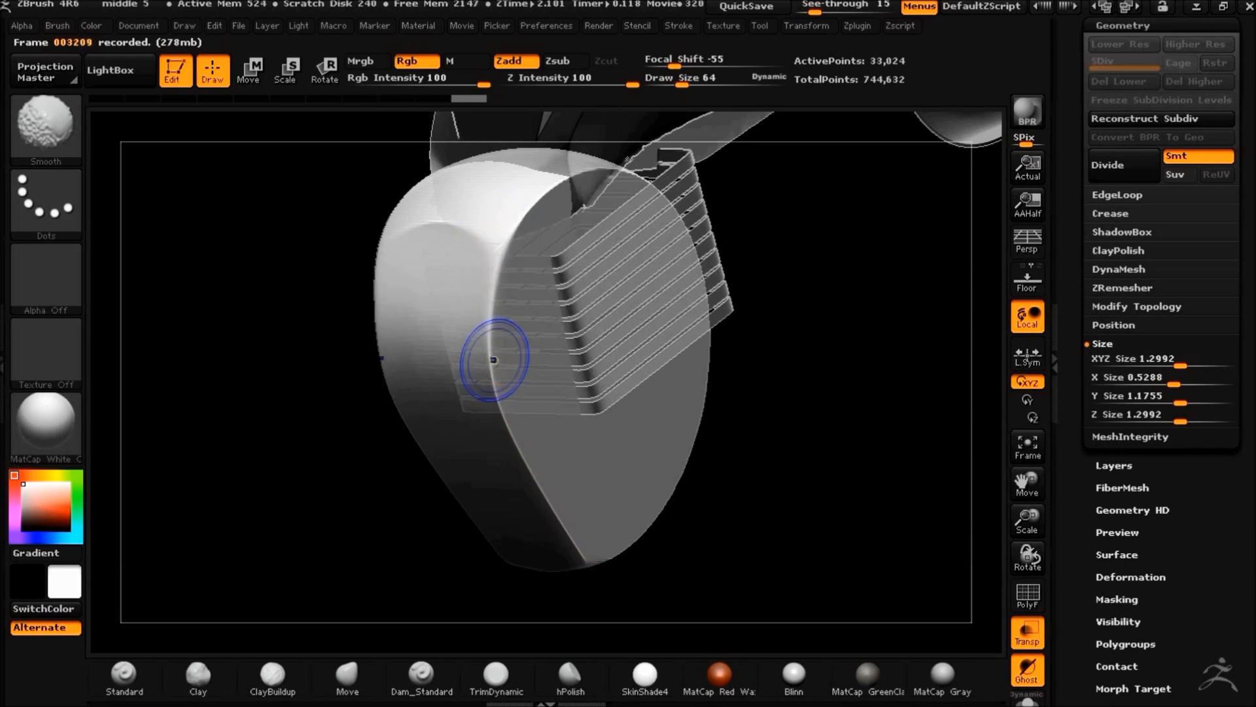
left_click_drag(610, 568, 798, 422)
left_click_drag(645, 615, 575, 614, "shift")
mouse_move(322, 500)
left_mouse_down()
mouse_move(393, 575)
mouse_move(674, 586)
mouse_move(707, 426)
mouse_move(779, 350)
mouse_move(778, 496)
mouse_move(869, 443)
mouse_move(737, 380)
mouse_move(842, 438)
left_mouse_up()
mouse_move(742, 477)
left_mouse_down()
mouse_move(808, 202)
mouse_move(802, 292)
mouse_move(824, 283)
mouse_move(786, 404)
mouse_move(613, 231)
left_mouse_up()
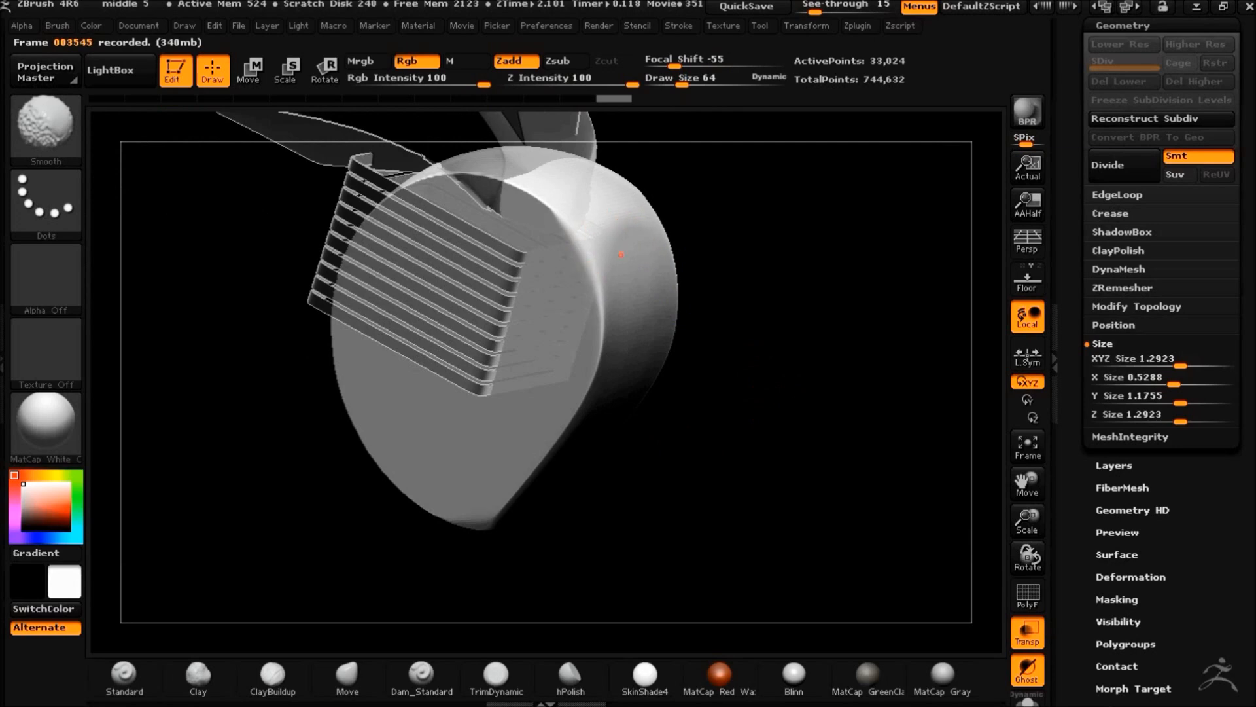
mouse_move(543, 205)
left_mouse_down()
mouse_move(718, 412)
mouse_move(794, 415)
mouse_move(723, 453)
mouse_move(665, 430)
mouse_move(893, 524)
mouse_move(804, 426)
mouse_move(849, 406)
left_mouse_up()
Mask a curved band along the disc's front edge with MaskCurve and widen it toward the slats
key("ctrl")
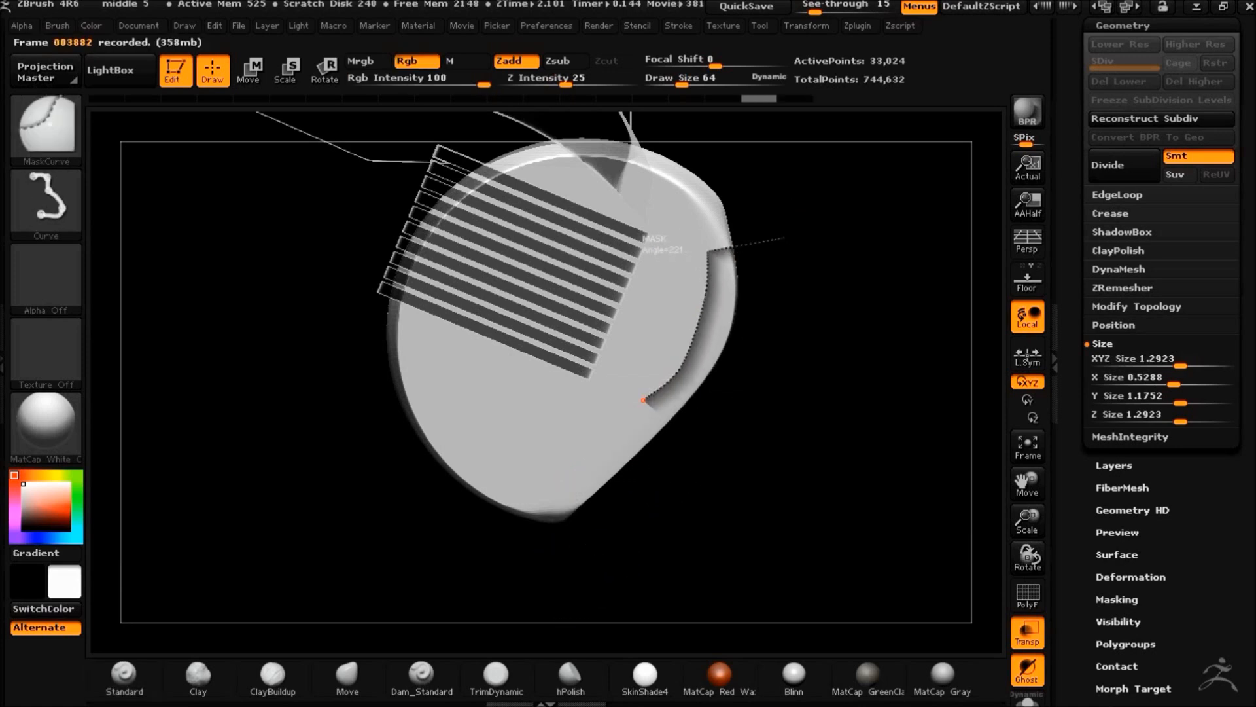
left_click_drag(580, 469, 581, 471, "ctrl+shift")
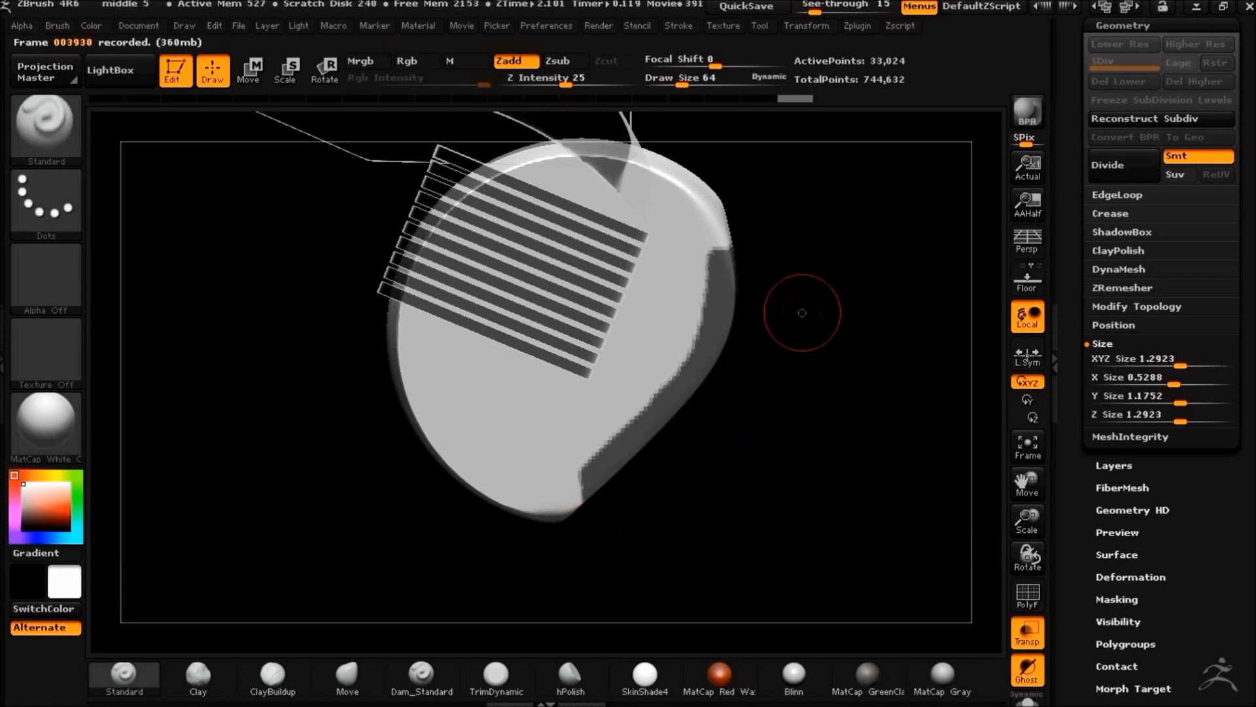
key("ctrl+shift")
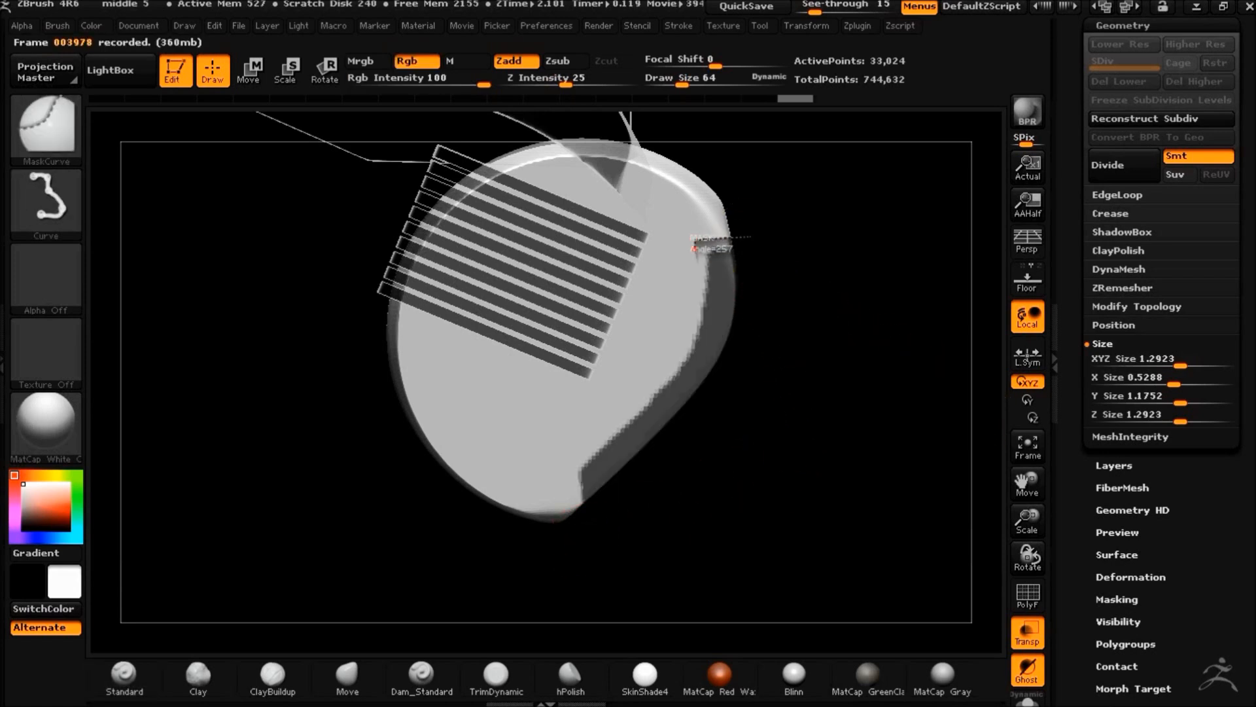
left_click_drag(586, 477, 585, 476, "ctrl")
mouse_move(854, 439)
left_mouse_down()
mouse_move(853, 424)
mouse_move(814, 419)
mouse_move(872, 393)
left_mouse_up()
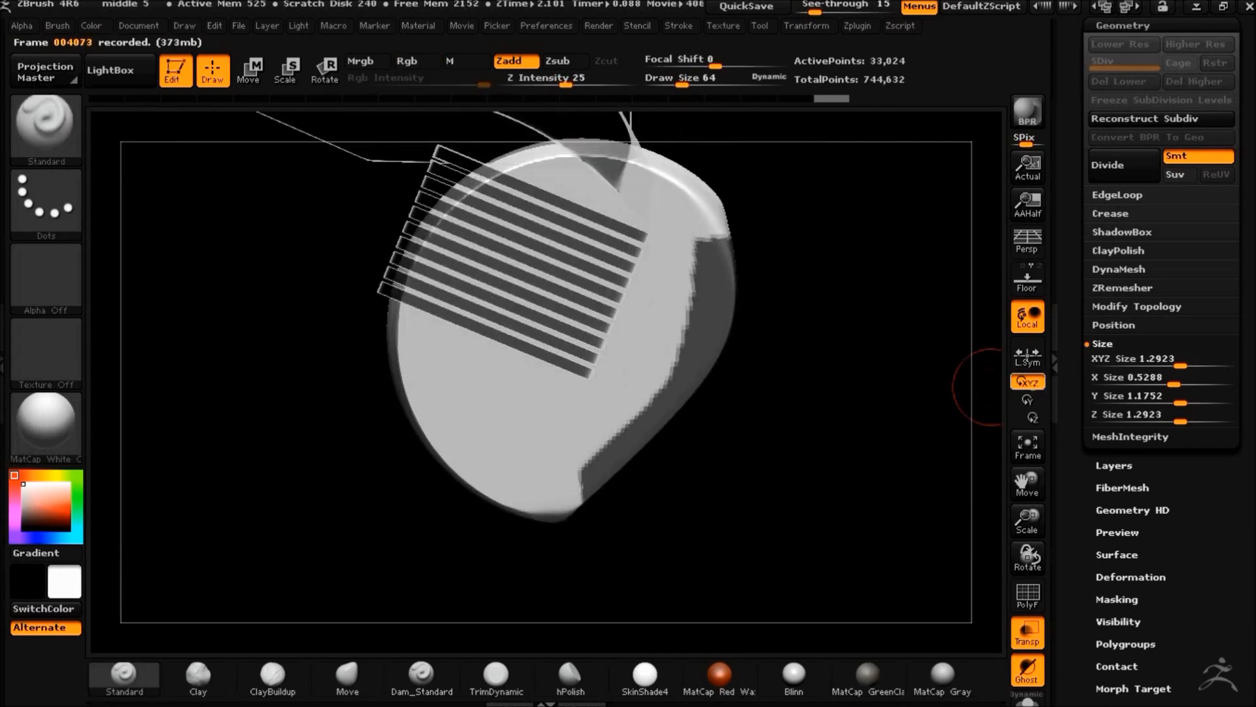
Try to extract the masked band as a double-sided shell 0.02 thick, and delete the extracted piece
left_click(1145, 33)
left_click(1123, 645)
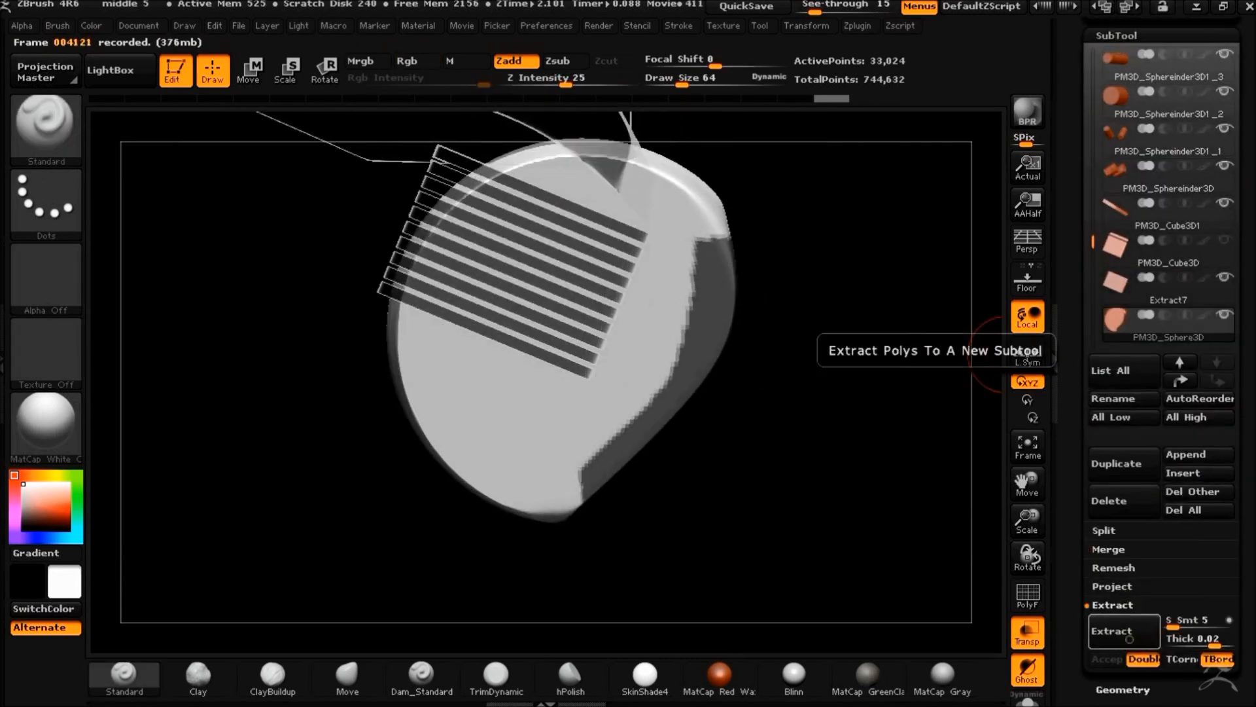
left_click(1132, 637)
left_click(1102, 653)
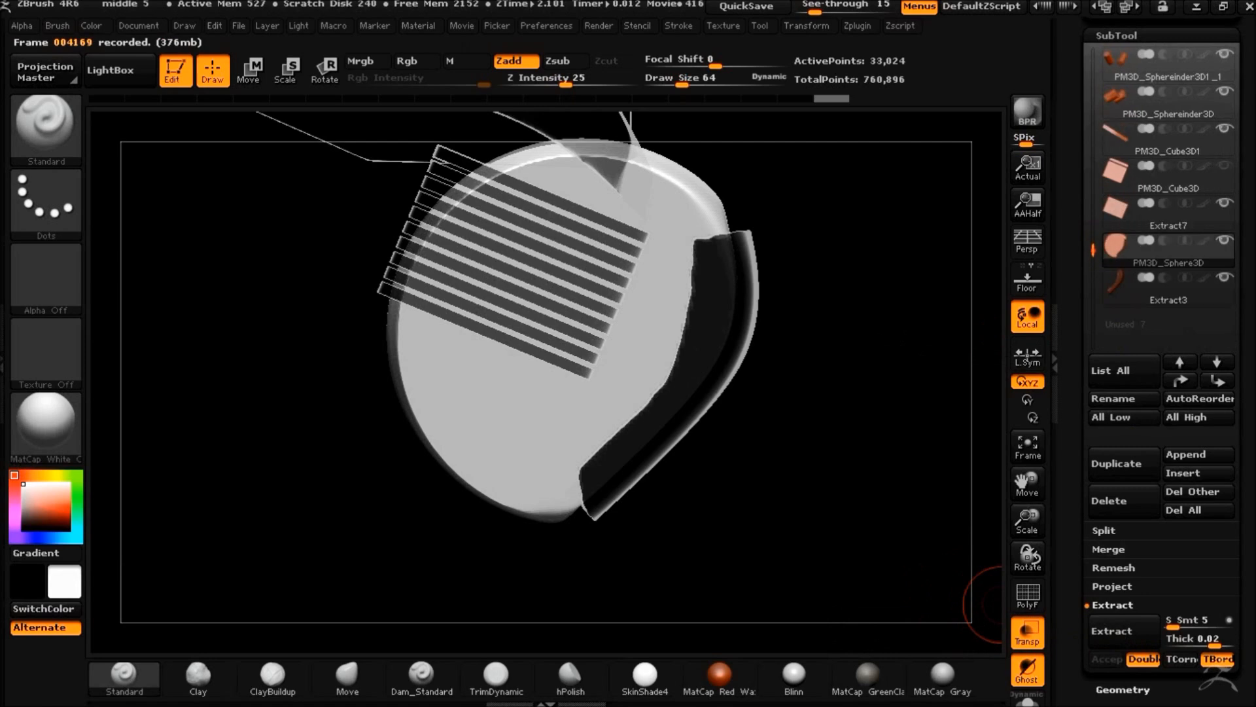
left_click(1120, 285)
left_click(1119, 501)
left_click(914, 552)
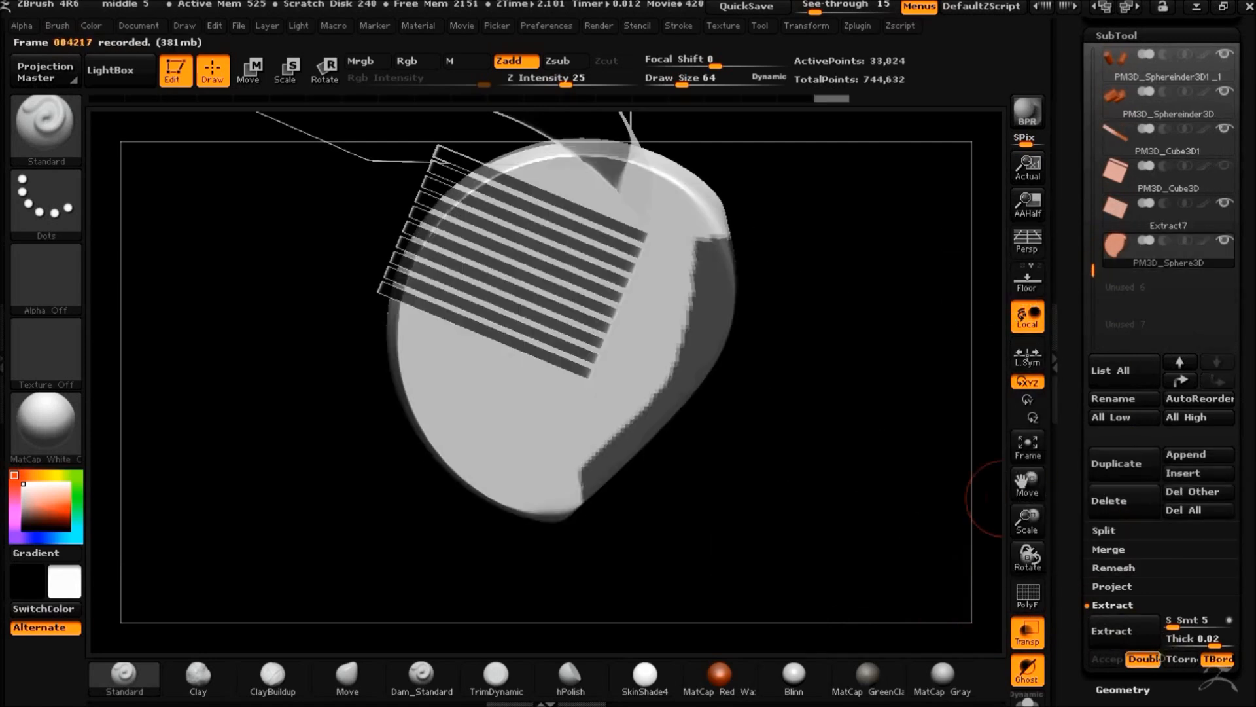
Try to extract the masked band with Double turned off, and delete the extracted piece
left_click(1124, 635)
left_click(1104, 657)
left_click(1120, 287)
left_click_drag(942, 428, 909, 406)
left_click(1109, 500)
left_click(899, 539)
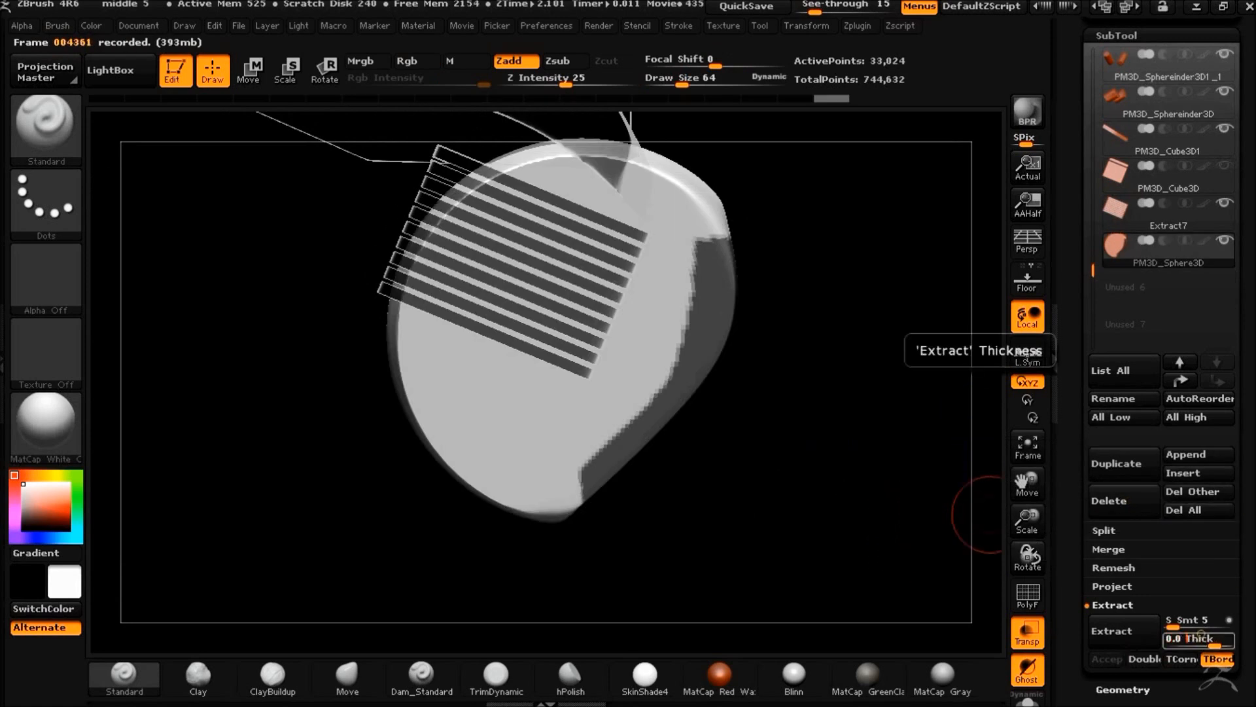
Extract the masked band with Double off and a reduced thickness, accept it, and select the new shell
left_click(1115, 631)
left_click(1106, 658)
left_click(1120, 287)
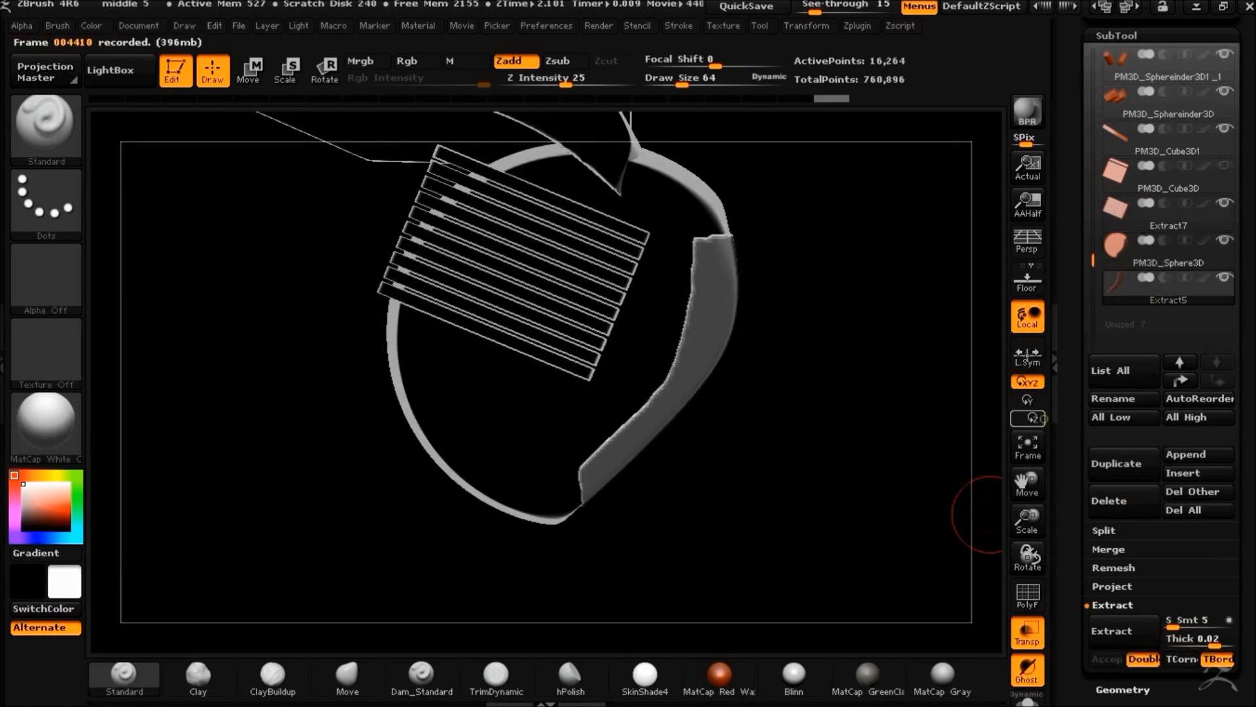
Hide the source sphere PM3D_Sphere3D, clear the mask on the new shell, and turn off transparency
left_click(1225, 240)
left_click_drag(847, 441, 854, 417, "ctrl")
left_click(1027, 632)
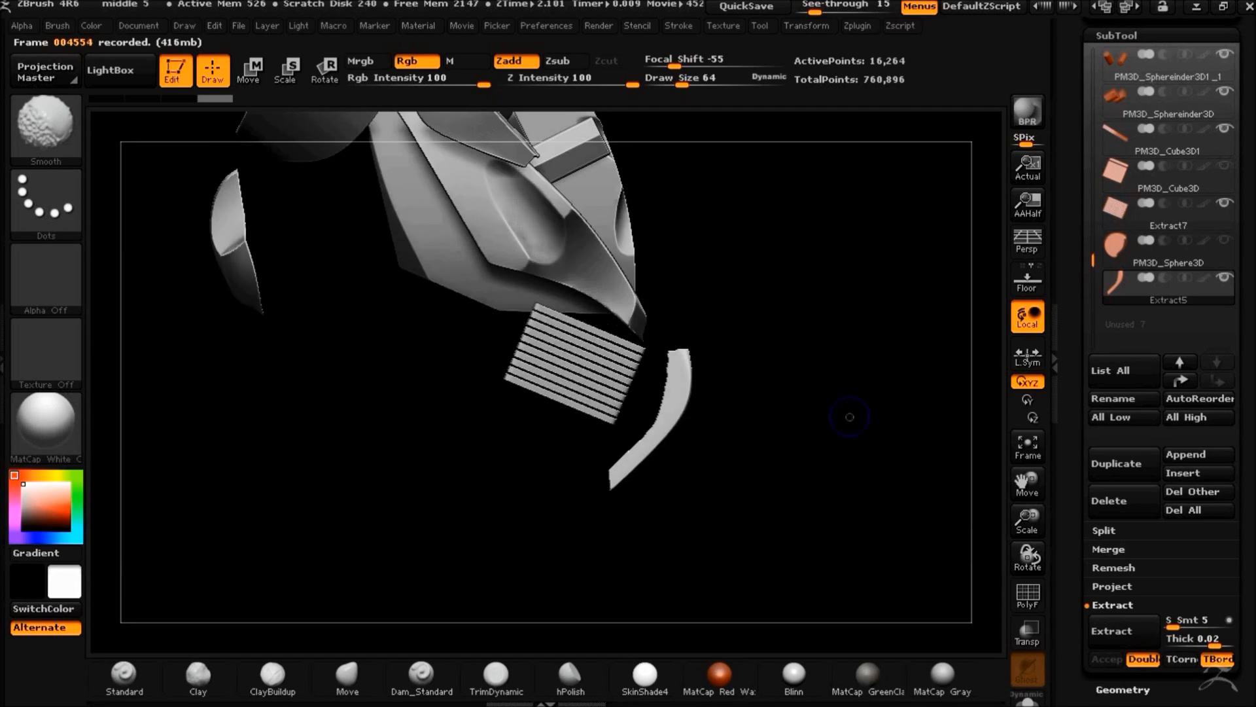
Enlarge the extracted shell slightly and move it against the front of the slats below the upper armor piece
left_click(287, 71)
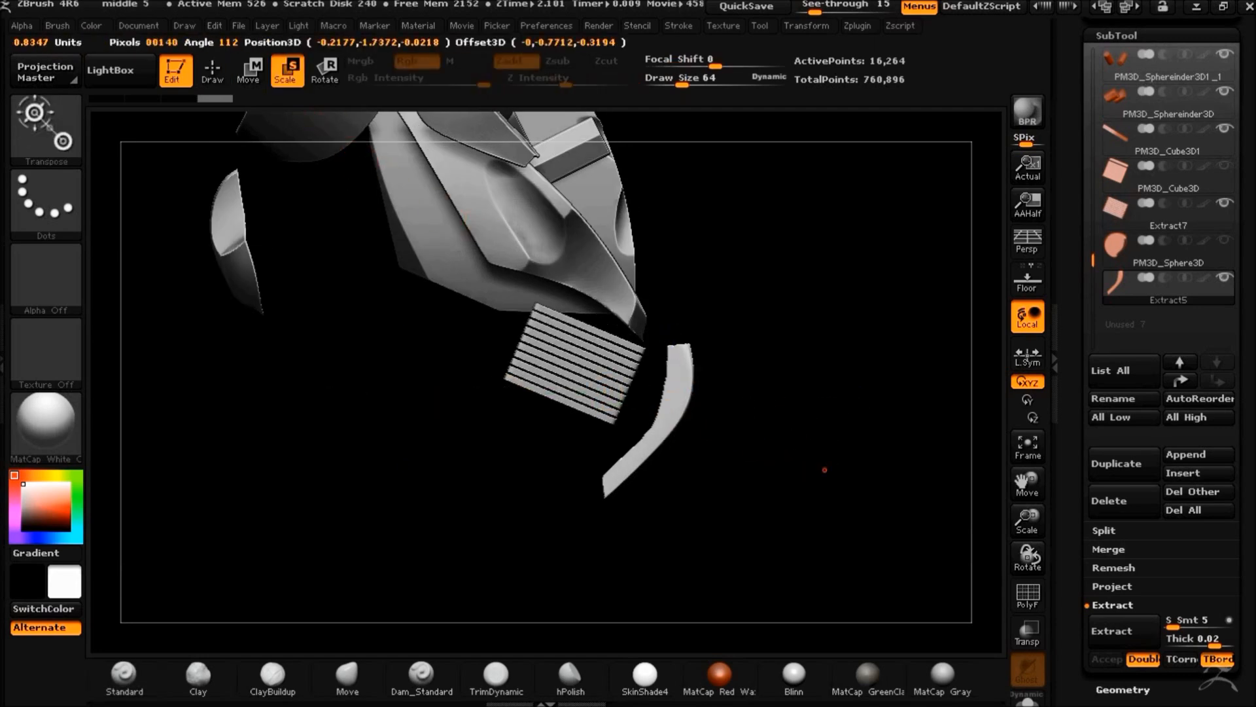
left_click_drag(891, 495, 905, 500)
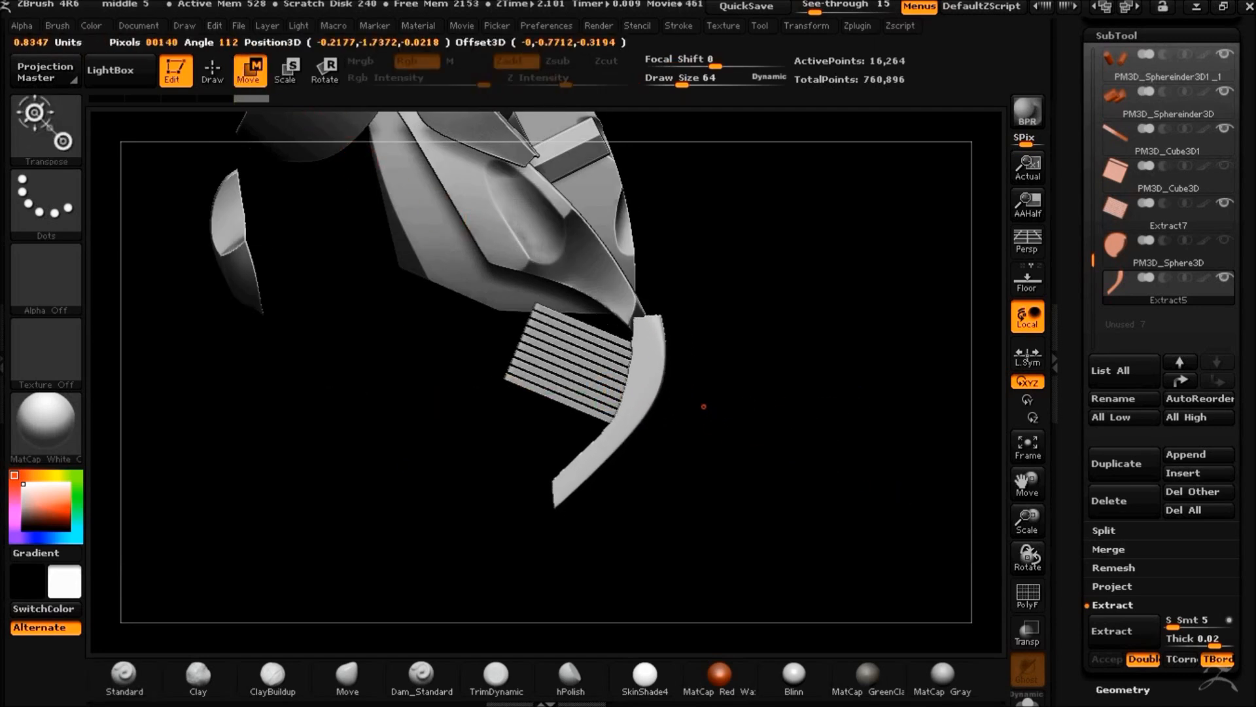
left_click_drag(827, 468, 748, 574)
mouse_move(837, 402)
left_mouse_down()
mouse_move(858, 403)
mouse_move(900, 452)
mouse_move(867, 405)
mouse_move(838, 322)
left_mouse_up()
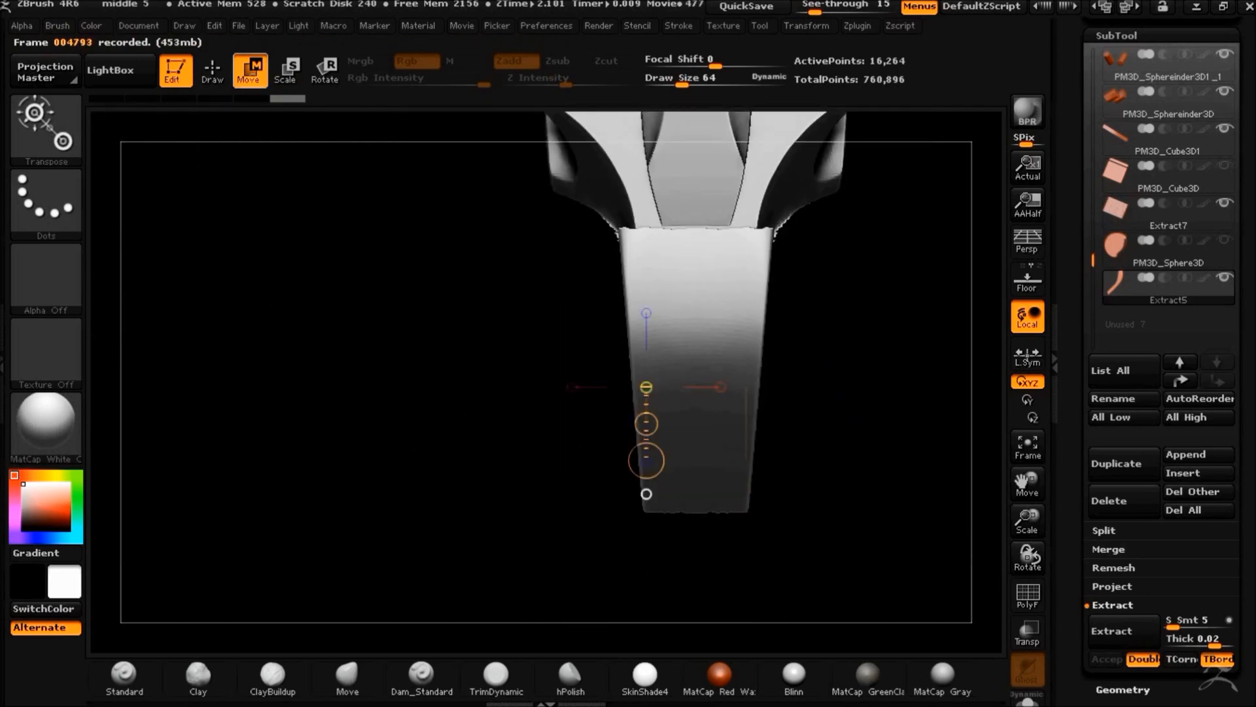
Trim the shell's side edge along a slight curve with ClipCurve in front view
key("q")
mouse_move(489, 401)
left_mouse_down()
mouse_move(538, 402)
mouse_move(507, 407)
left_mouse_up()
key("ctrl+z")
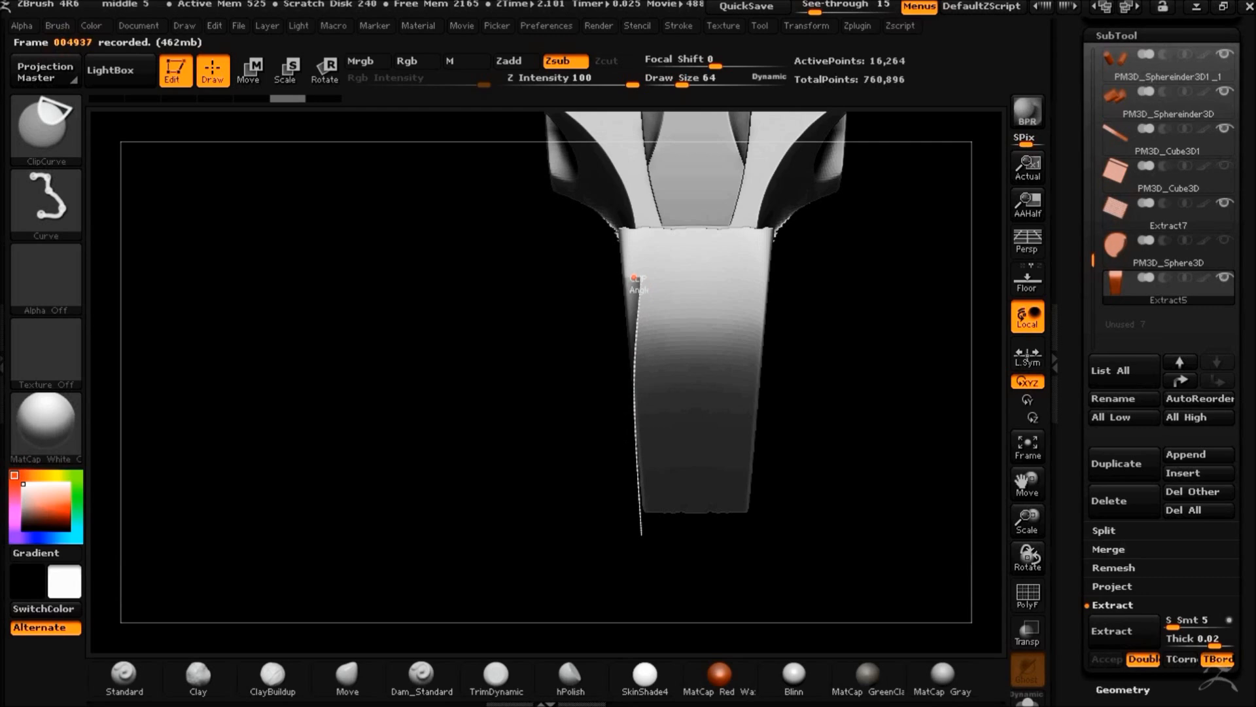
left_click_drag(481, 347, 560, 324)
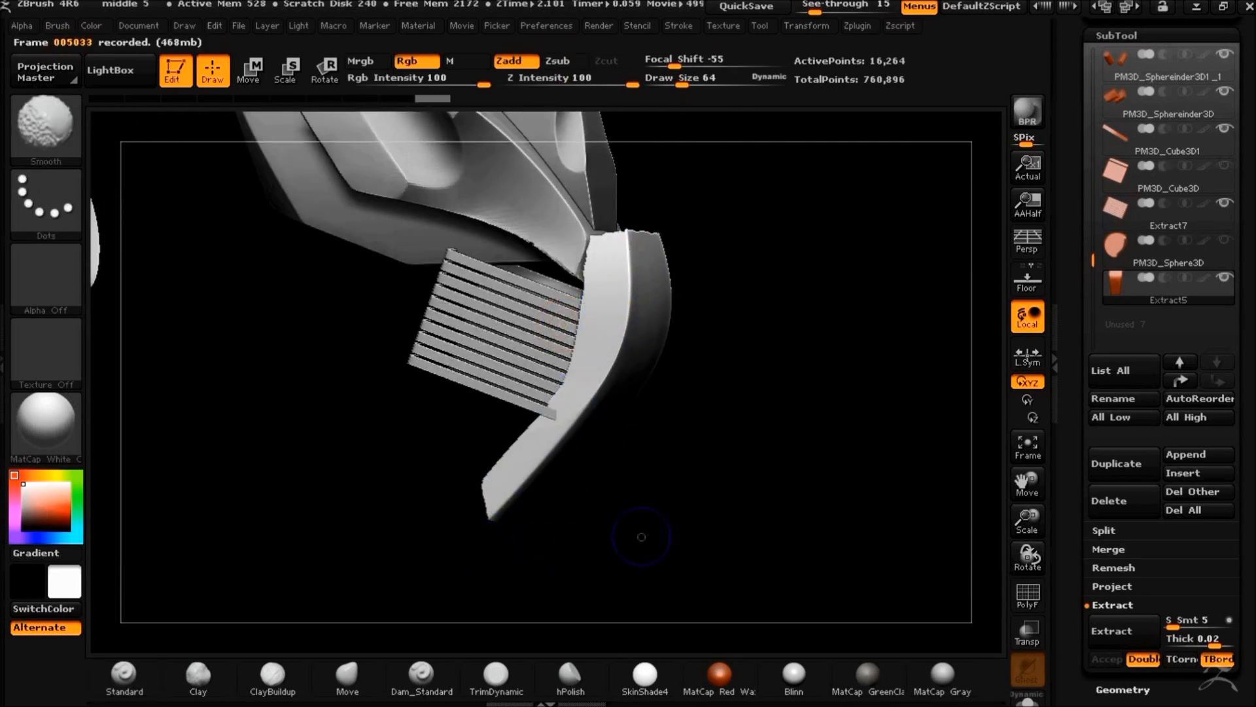
mouse_move(779, 550)
left_mouse_down()
mouse_move(726, 464)
mouse_move(752, 424)
mouse_move(715, 501)
left_mouse_up()
Mask the shell's inner rear and top edges with MaskCurve and invert the mask
key("ctrl+shift")
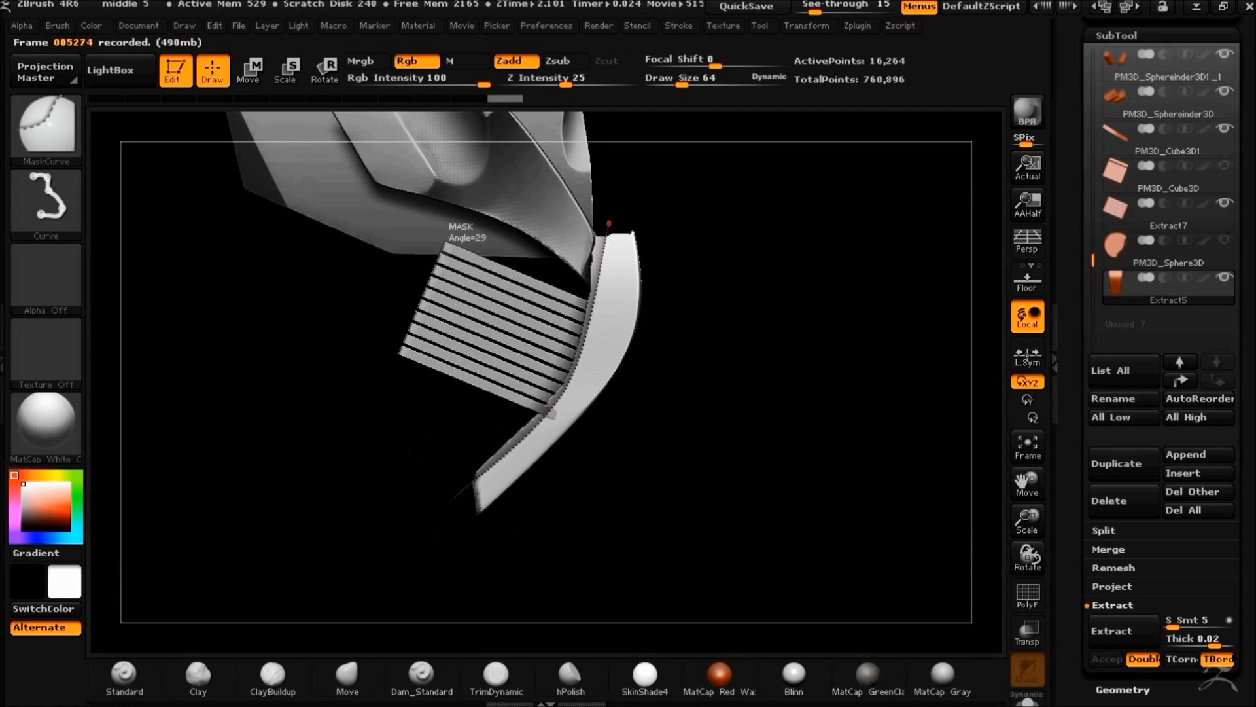
left_click_drag(613, 207, 595, 230, "ctrl+shift")
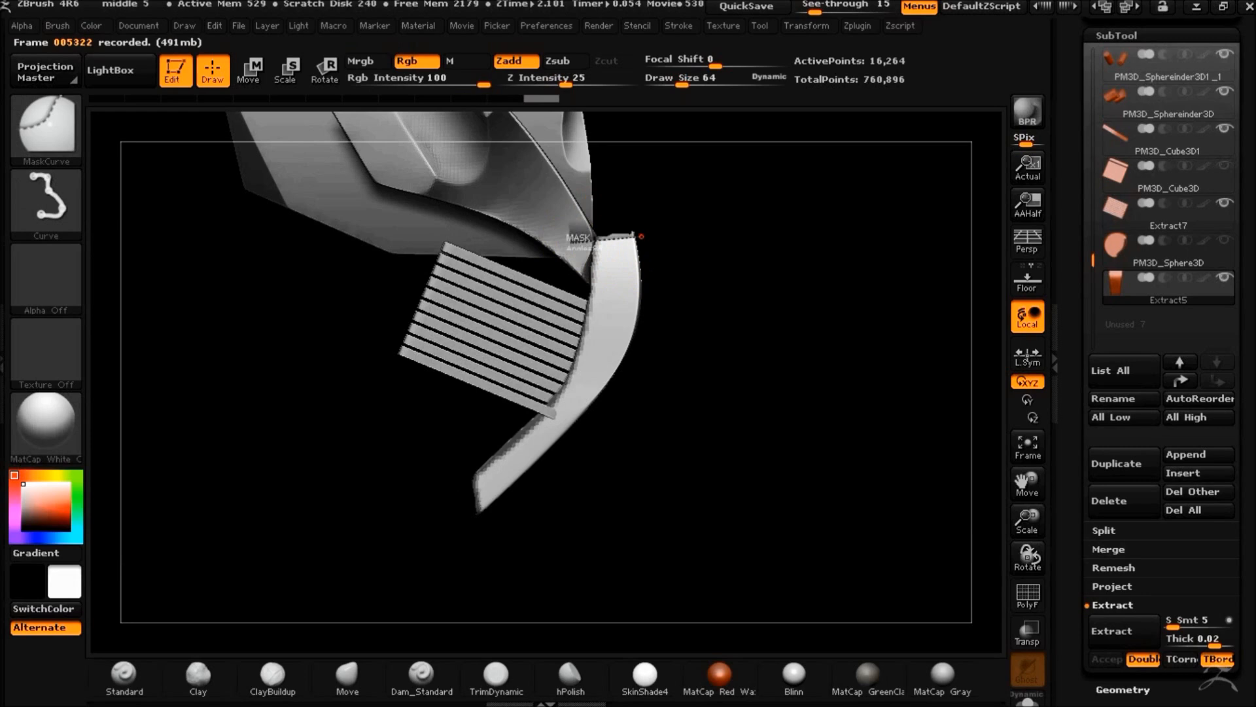
left_click(728, 275, "ctrl")
mouse_move(793, 519)
left_mouse_down()
mouse_move(679, 530)
mouse_move(750, 336)
mouse_move(784, 442)
left_mouse_up()
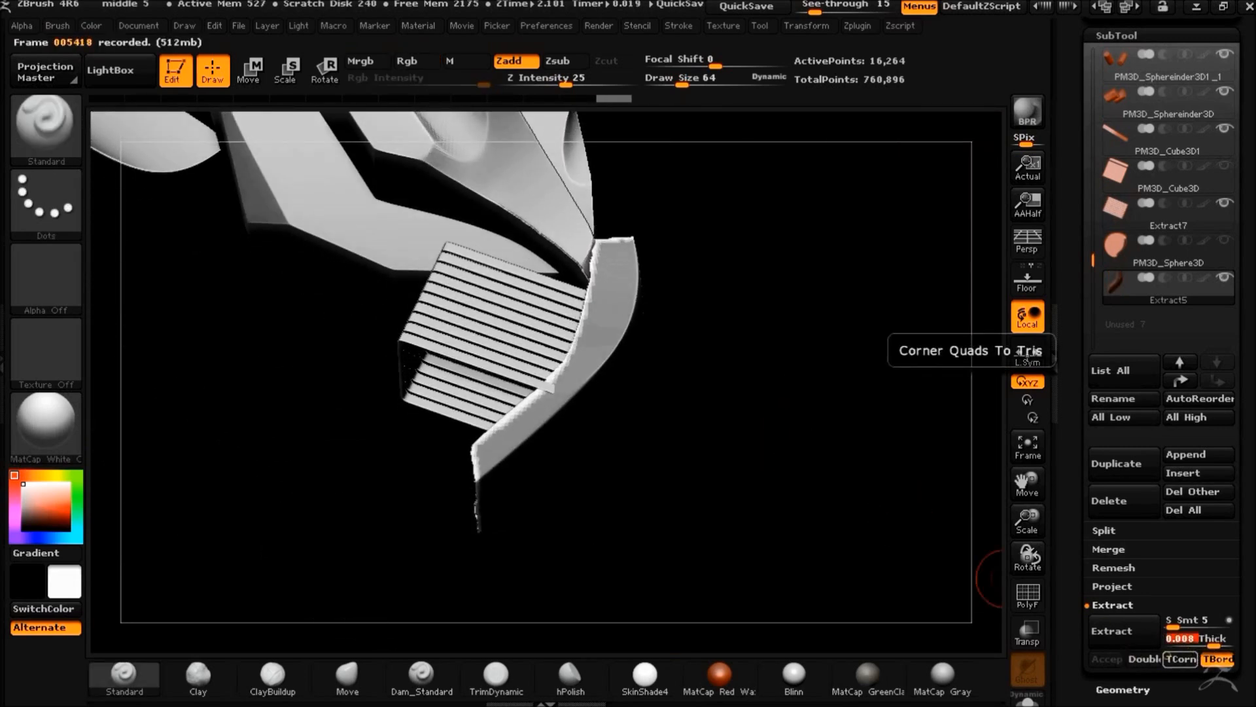
Extract the masked shell area with Double off and a thickness of 0.008, and hide the source shell Extract5
left_click(1137, 642)
left_click(1110, 658)
left_click(1168, 322)
left_click_drag(779, 451, 775, 391, "ctrl")
left_click_drag(775, 387, 807, 415)
left_click(1226, 278)
mouse_move(988, 379)
left_mouse_down()
mouse_move(934, 401)
mouse_move(953, 415)
mouse_move(842, 362)
mouse_move(835, 479)
mouse_move(841, 311)
left_mouse_up()
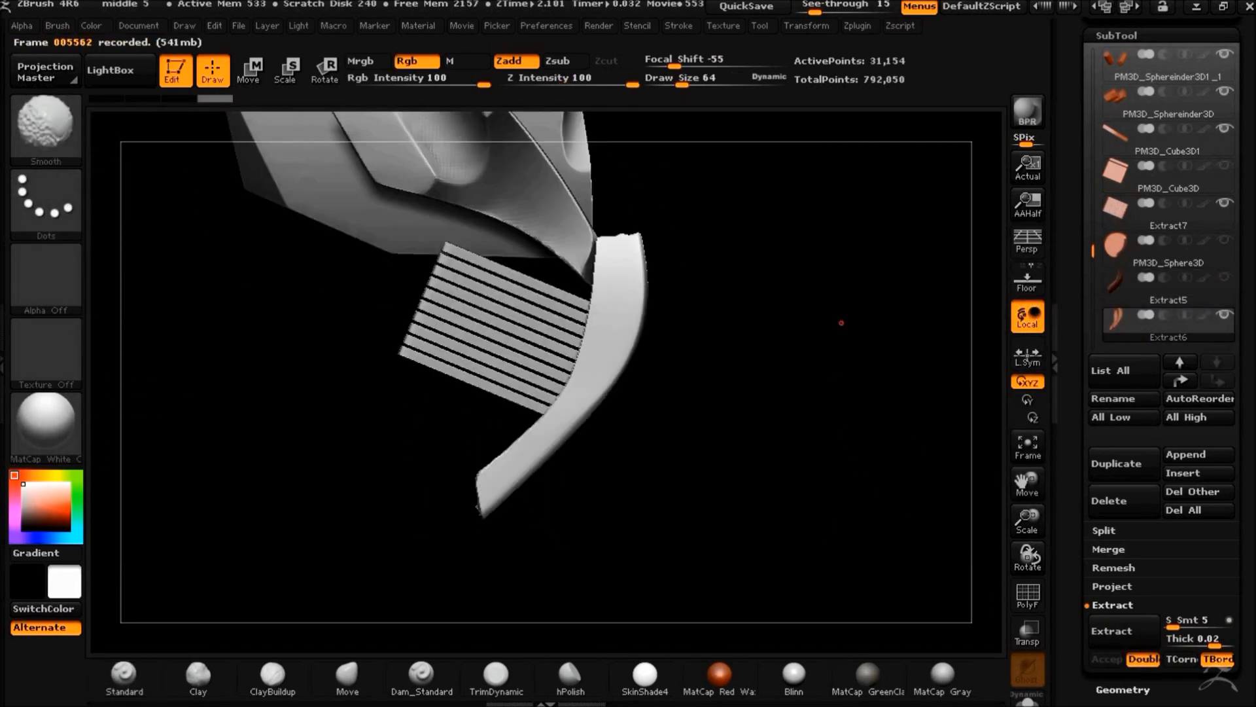
Trim the curved front plate's lower tip at an angle with ClipCurve in side view
key("ctrl+shift")
mouse_move(708, 227)
left_mouse_down()
mouse_move(752, 336)
mouse_move(701, 415)
mouse_move(788, 327)
mouse_move(728, 210)
mouse_move(606, 232)
left_mouse_up()
key("ctrl+shift")
mouse_move(687, 226)
left_mouse_down()
mouse_move(711, 242)
mouse_move(763, 365)
mouse_move(788, 328)
mouse_move(558, 569)
mouse_move(542, 524)
left_mouse_up()
left_click_drag(492, 460, 511, 500, "ctrl+shift")
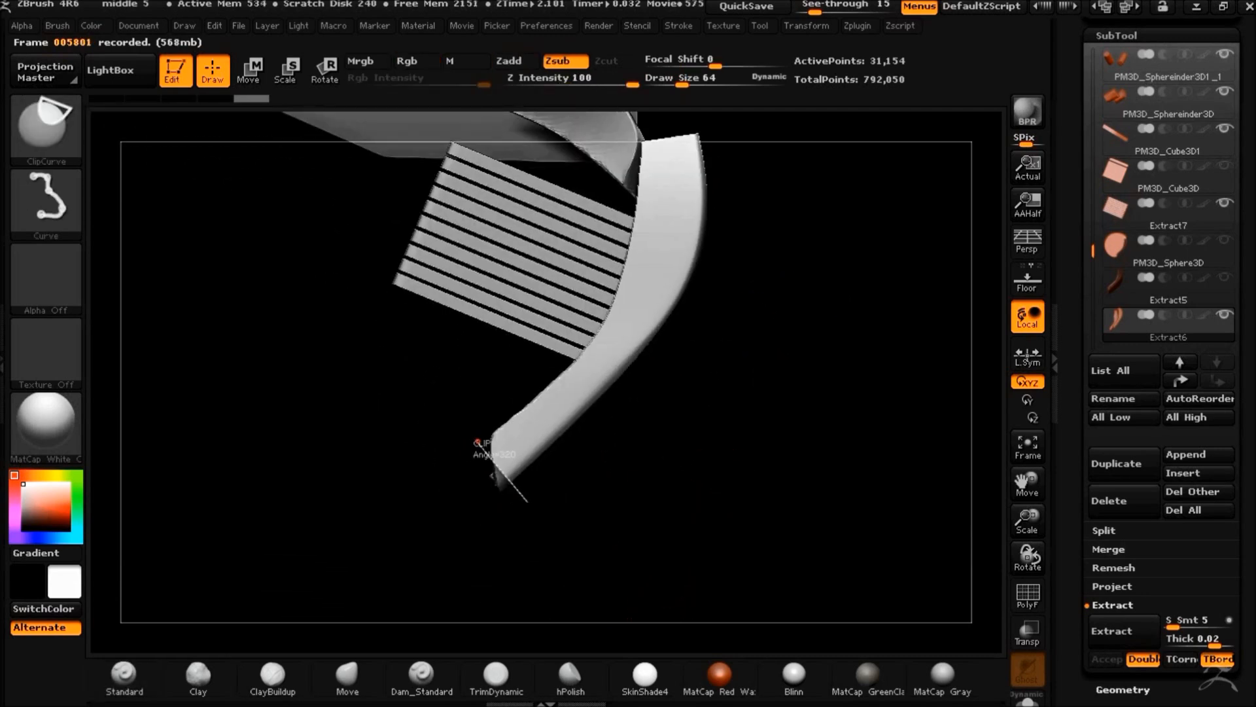
left_click_drag(454, 438, 490, 499, "ctrl+shift")
left_click_drag(490, 374, 485, 362, "ctrl+shift")
mouse_move(631, 507)
left_mouse_down()
mouse_move(698, 458)
mouse_move(776, 428)
mouse_move(806, 525)
mouse_move(826, 454)
left_mouse_up()
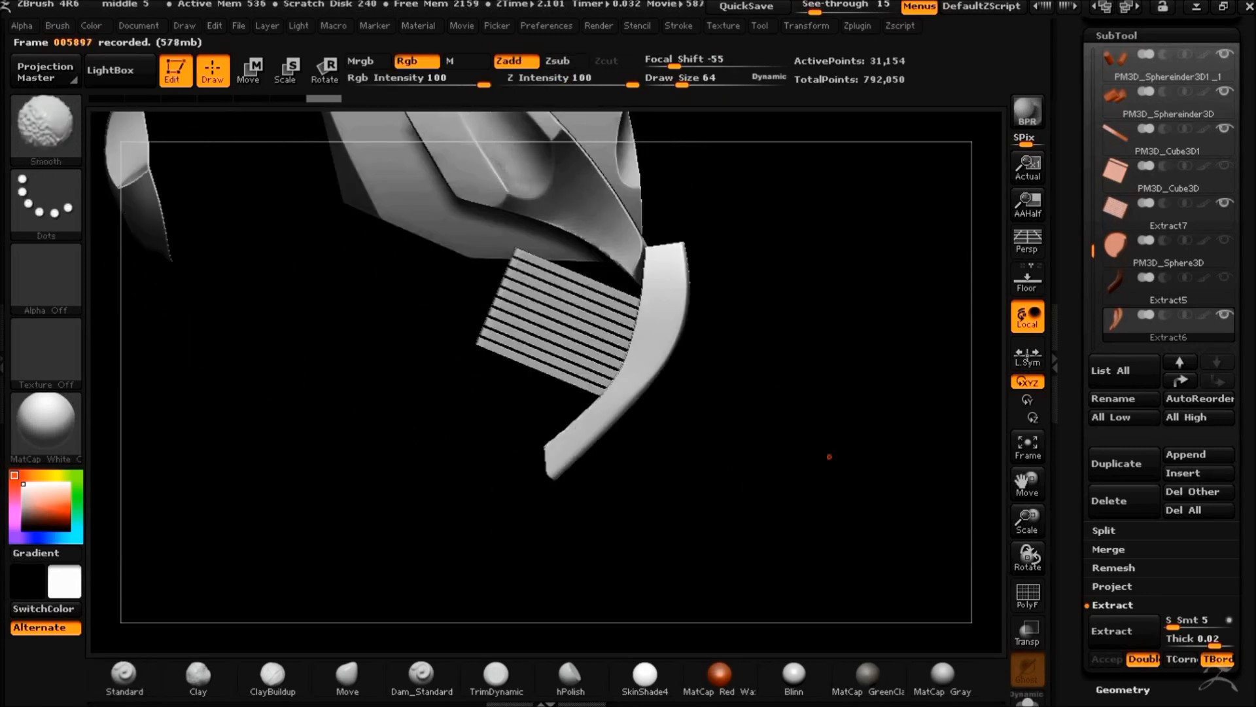
Narrow the front plate's lower end slightly with the Move brush in front view
mouse_move(336, 280)
left_mouse_down("ctrl+shift")
mouse_move(394, 330)
mouse_move(500, 533)
mouse_move(589, 543)
mouse_move(588, 445)
mouse_move(650, 447)
mouse_move(807, 493)
mouse_move(791, 484)
mouse_move(837, 486)
left_mouse_up("ctrl+shift")
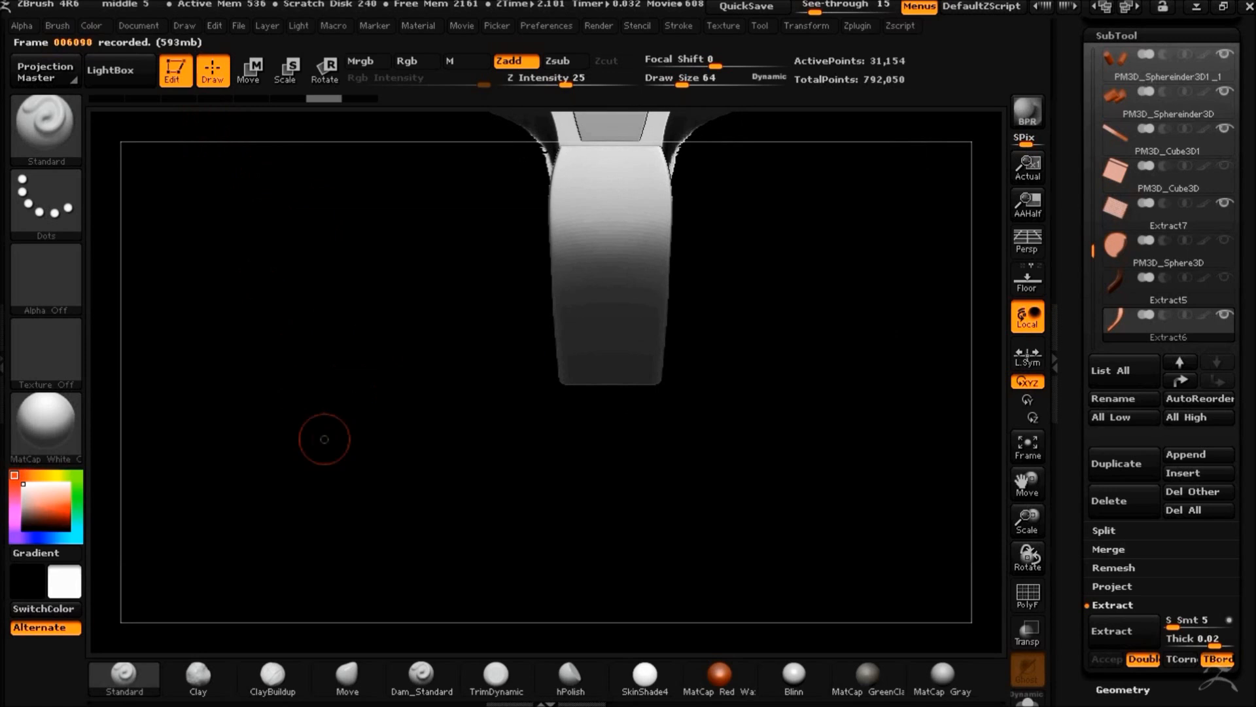
left_click_drag(303, 393, 328, 296)
left_click(348, 674)
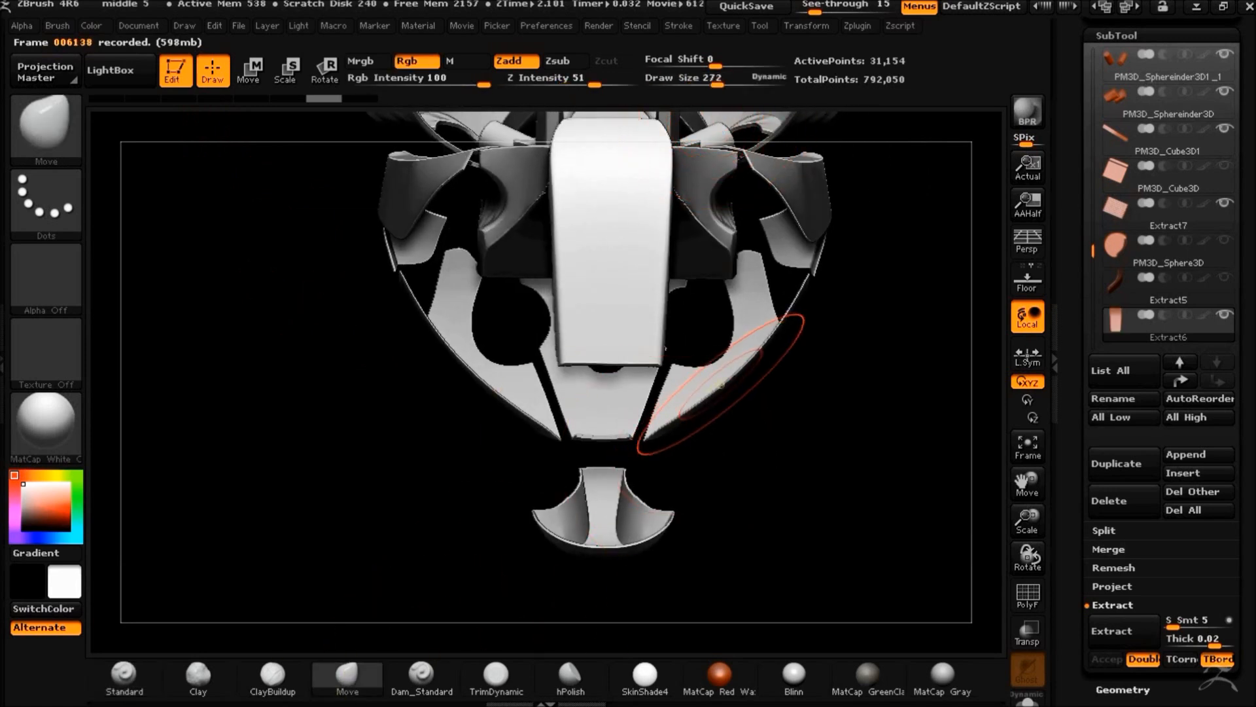
key("ctrl")
left_click_drag(646, 340, 649, 342)
mouse_move(877, 479)
left_mouse_down()
mouse_move(917, 575)
mouse_move(768, 454)
mouse_move(702, 340)
left_mouse_up()
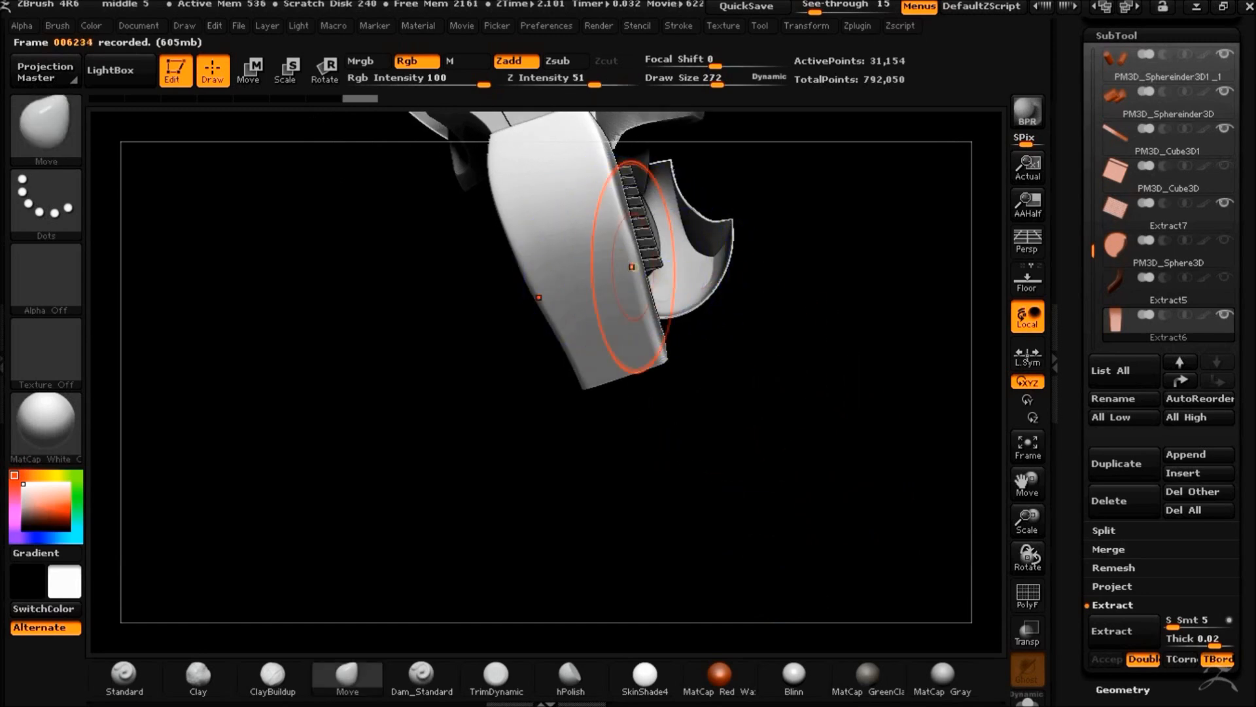
mouse_move(857, 419)
left_mouse_down()
mouse_move(796, 458)
mouse_move(889, 438)
mouse_move(777, 359)
mouse_move(792, 417)
left_mouse_up()
Taper the front plate's side edges with ClipCurve in front view and trim its upper side corners
key("ctrl+shift")
left_click(47, 126, "ctrl+shift")
left_click(236, 221, "ctrl+shift")
key("ctrl+shift")
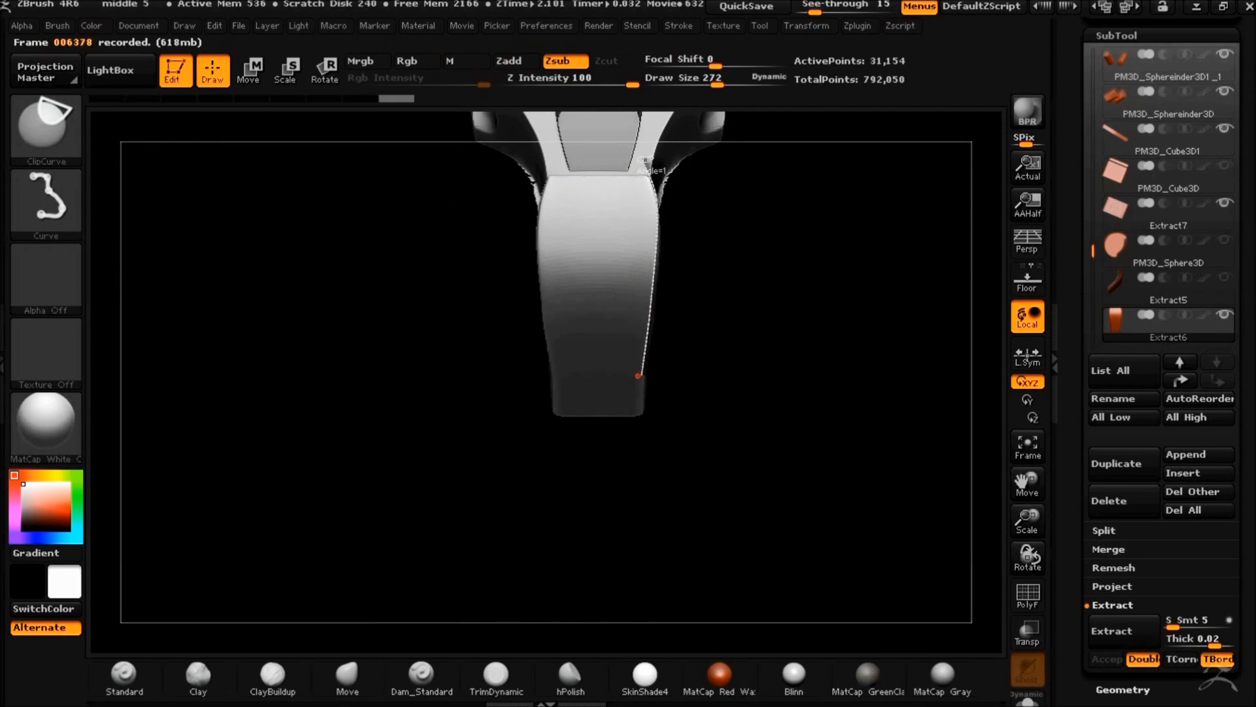
left_click_drag(634, 500, 635, 503, "ctrl+shift")
left_click_drag(837, 458, 811, 367)
key("ctrl+shift")
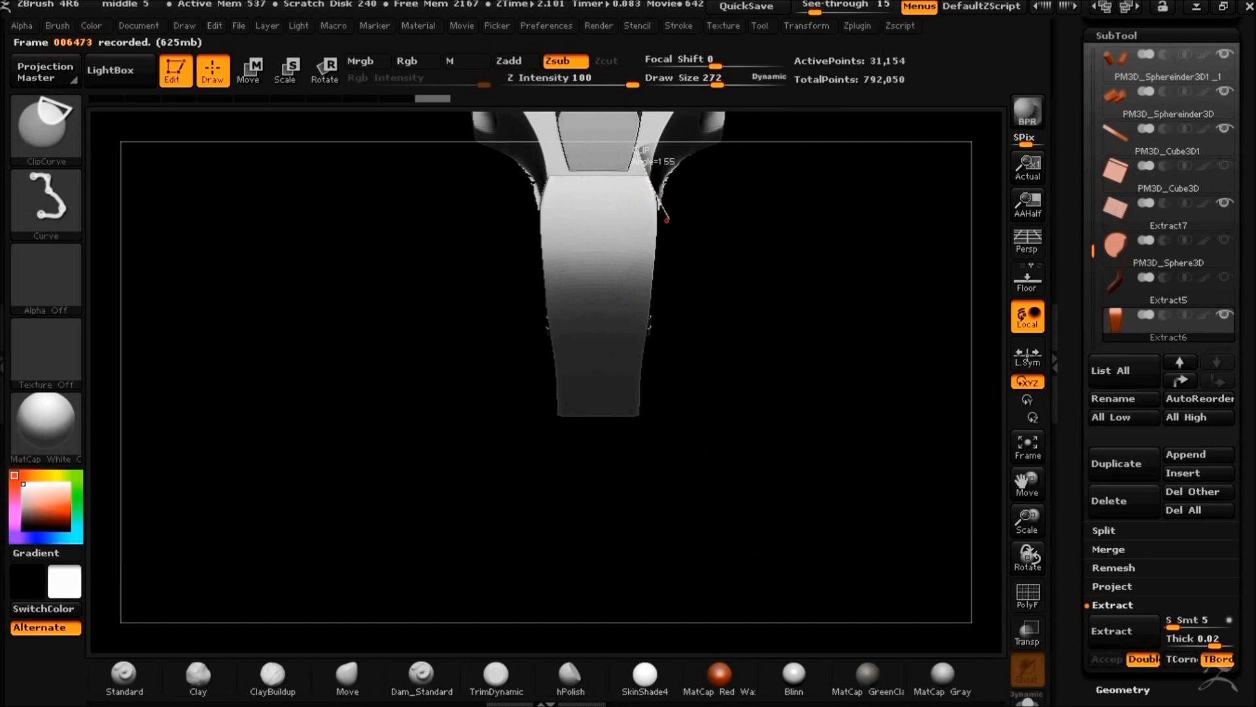
left_click_drag(664, 261, 666, 266, "ctrl+shift")
mouse_move(746, 321)
left_mouse_down()
mouse_move(626, 305)
mouse_move(517, 337)
mouse_move(685, 348)
mouse_move(757, 281)
mouse_move(799, 399)
mouse_move(759, 414)
mouse_move(771, 410)
mouse_move(763, 401)
mouse_move(813, 454)
mouse_move(787, 441)
mouse_move(836, 547)
mouse_move(776, 463)
mouse_move(777, 539)
mouse_move(784, 446)
mouse_move(766, 524)
mouse_move(769, 461)
left_mouse_up()
Remove one half of the slat stack Extract7 and rebuild it symmetrically with Mirror And Weld
left_click_drag(939, 557, 1089, 282)
left_click(1090, 284)
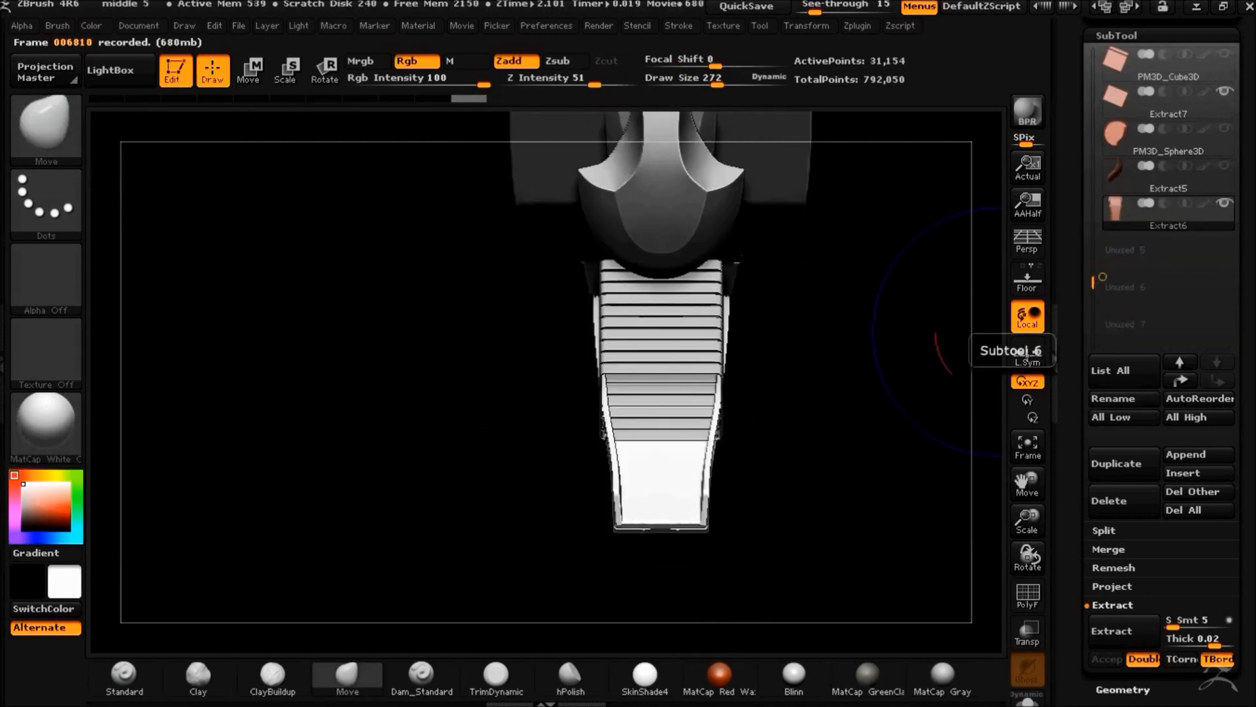
left_click(1169, 103)
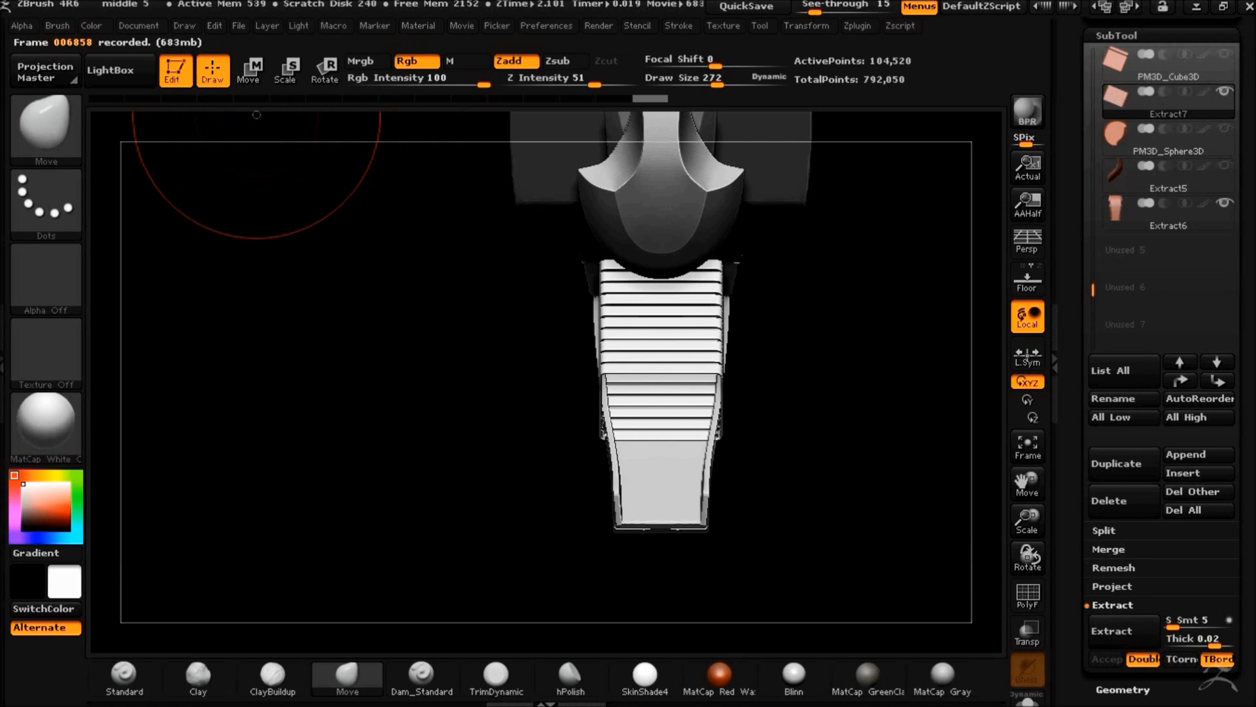
key("w")
left_click(1123, 689)
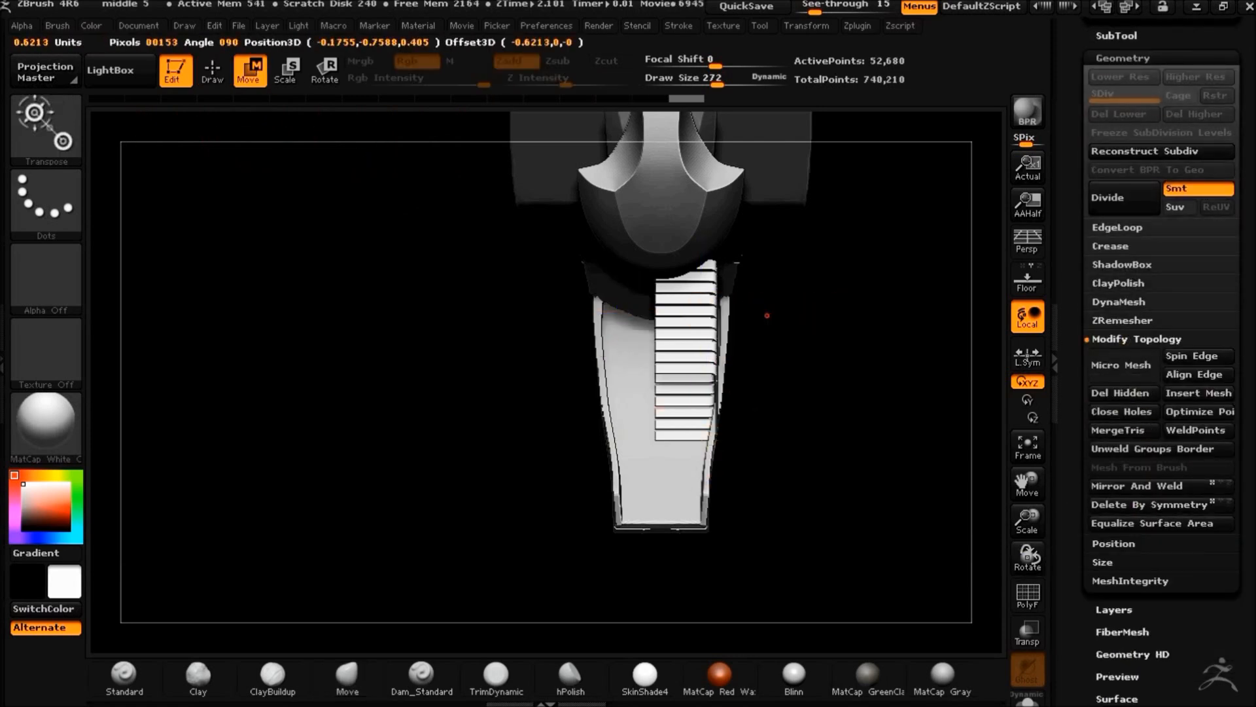
left_click_drag(1028, 556, 1023, 588)
mouse_move(866, 508)
left_mouse_down()
mouse_move(925, 547)
mouse_move(841, 499)
mouse_move(841, 458)
mouse_move(841, 477)
left_mouse_up()
key("q")
Bend the straight slats into gentle curves behind the front plate with the Move brush
mouse_move(767, 401)
left_mouse_down()
mouse_move(755, 295)
mouse_move(747, 301)
mouse_move(1011, 444)
mouse_move(749, 313)
left_mouse_up()
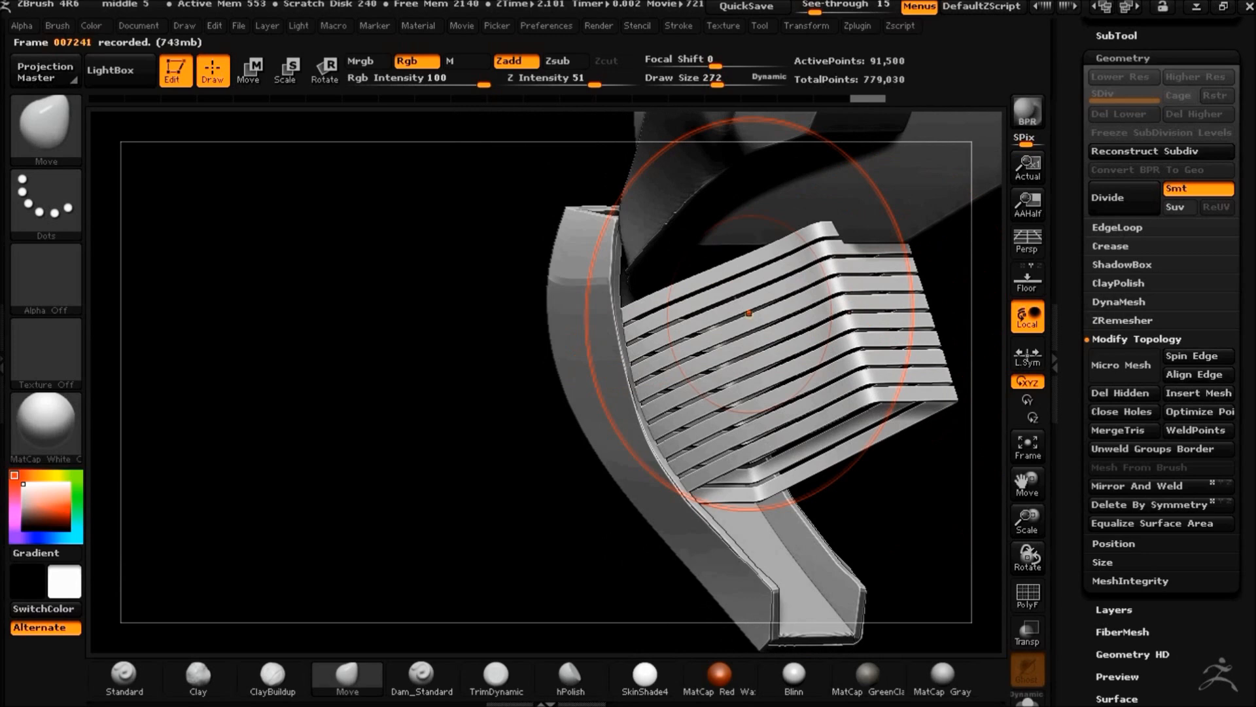
left_click_drag(649, 301, 637, 207)
left_click_drag(347, 362, 806, 460)
mouse_move(882, 504)
left_mouse_down()
mouse_move(749, 449)
mouse_move(794, 412)
mouse_move(791, 424)
mouse_move(620, 451)
left_mouse_up()
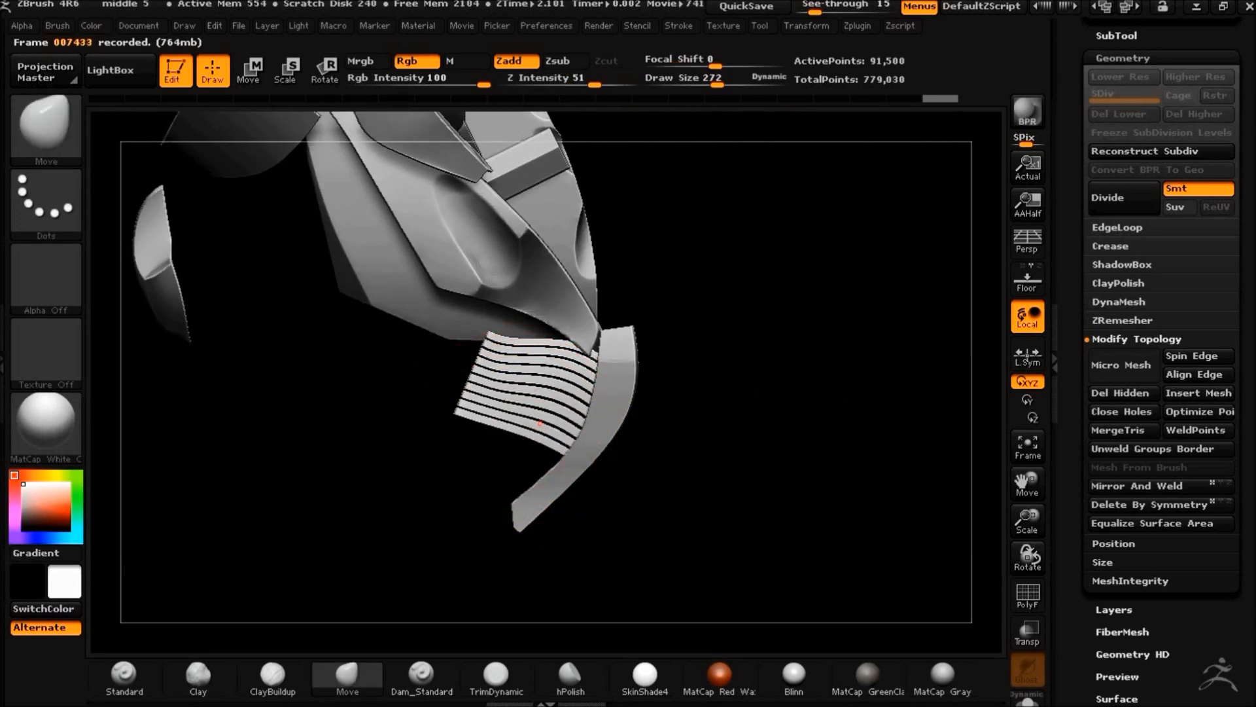
key("shift")
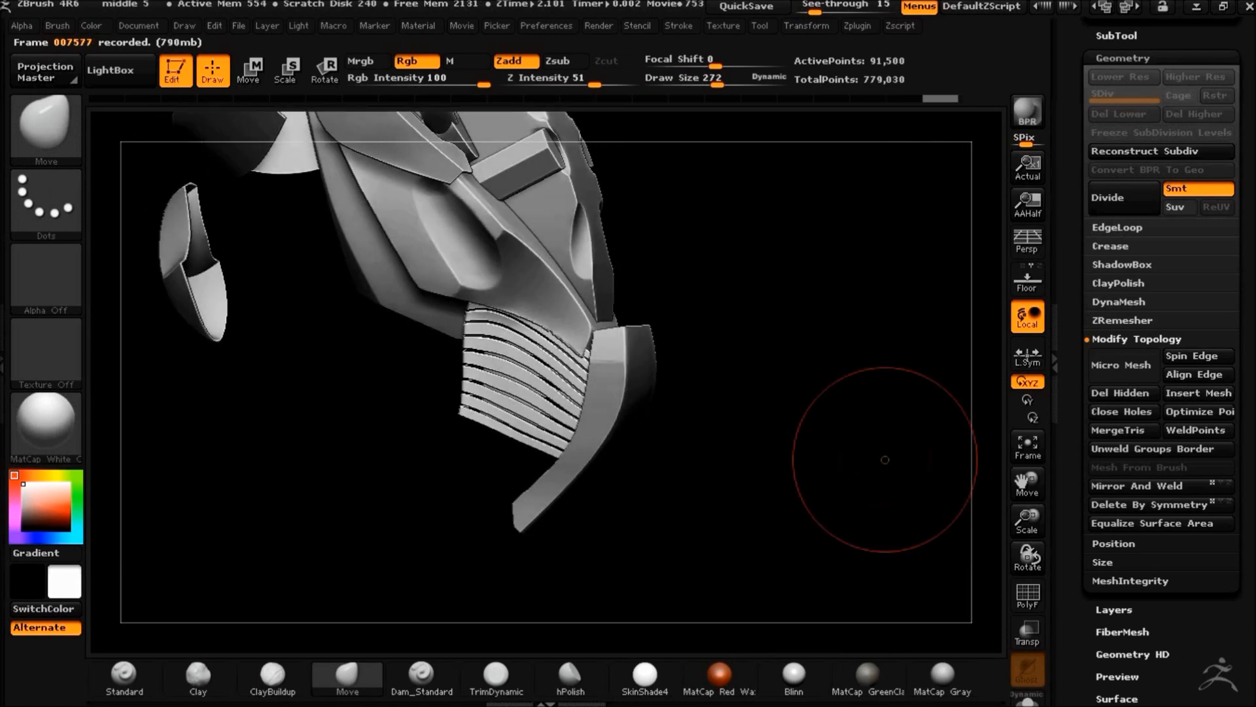
key("shift")
mouse_move(762, 463)
left_mouse_down()
mouse_move(720, 421)
mouse_move(855, 463)
mouse_move(730, 503)
left_mouse_up()
Push the slats' rear part further with the Move brush so the stack follows the armor's underside
key("ctrl")
left_click_drag(623, 466, 593, 416)
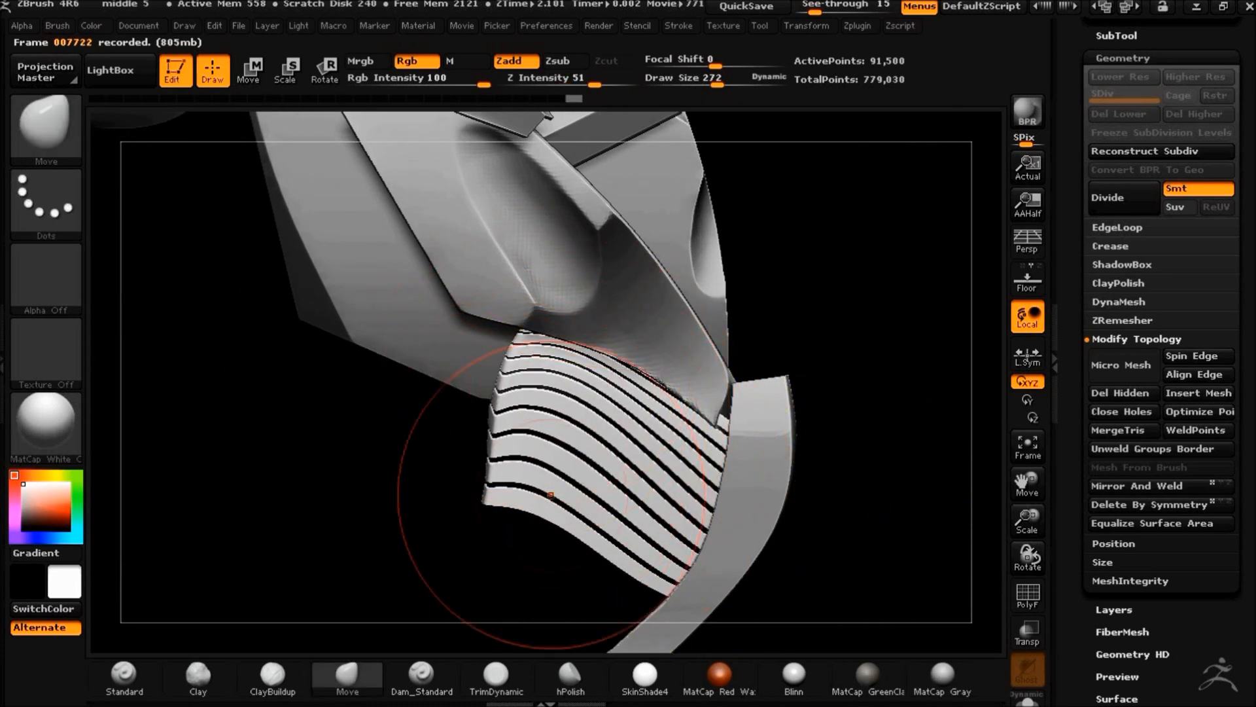
mouse_move(570, 492)
left_mouse_down()
mouse_move(772, 536)
mouse_move(793, 524)
mouse_move(807, 465)
mouse_move(750, 421)
mouse_move(788, 434)
mouse_move(818, 467)
mouse_move(799, 422)
mouse_move(772, 409)
mouse_move(733, 437)
left_mouse_up()
key("space")
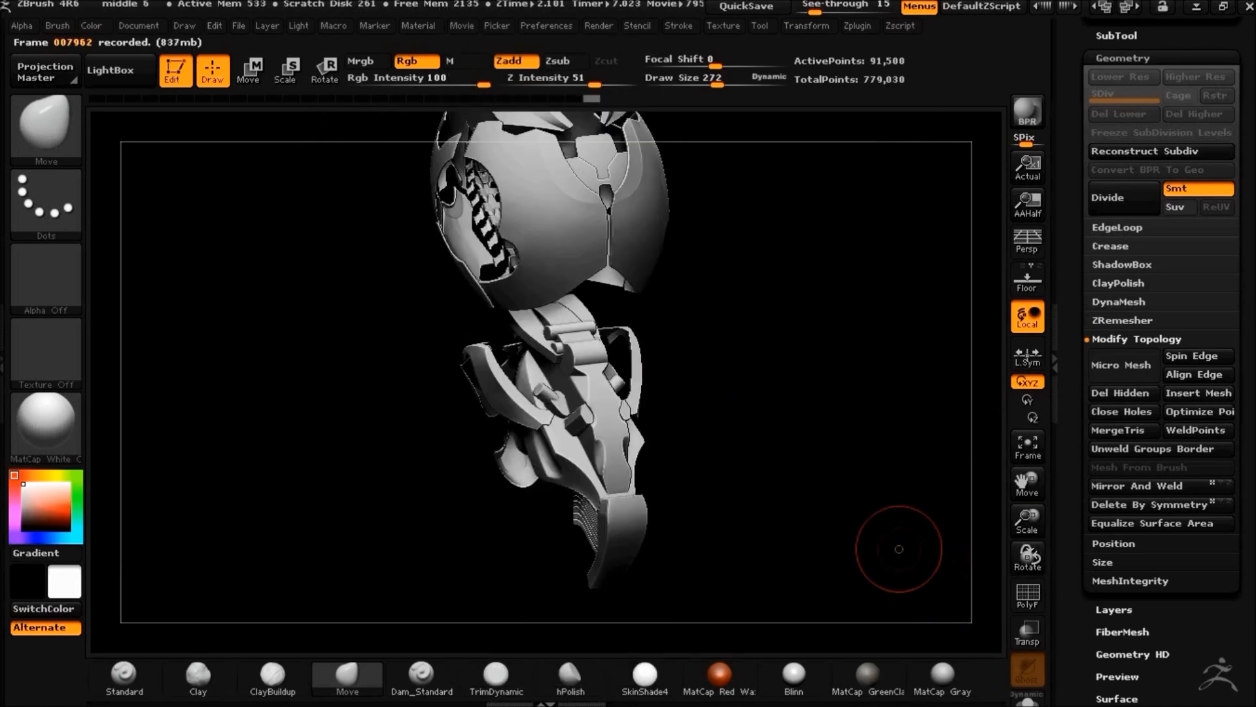
left_click_drag(809, 523, 676, 367)
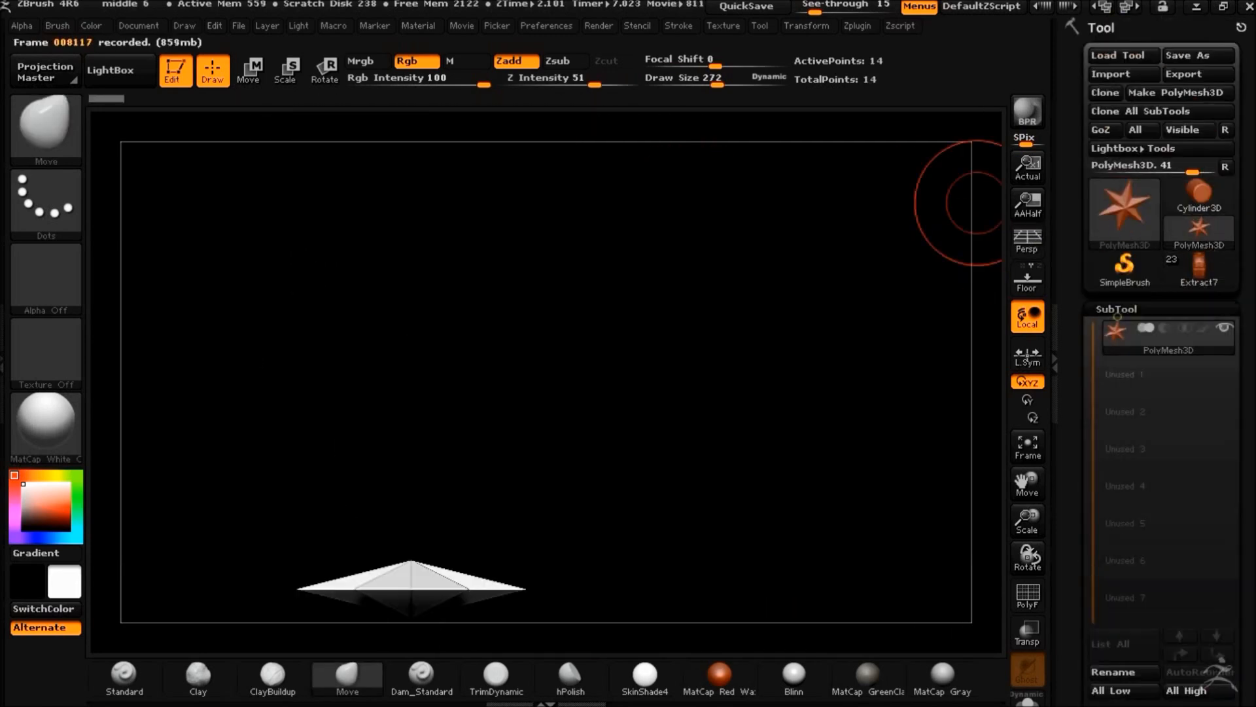
Append a Sphere3D to the star PolyMesh3D tool, delete the star, and frame the sphere
scroll(1165, 393, "down", 5)
left_click(1185, 491)
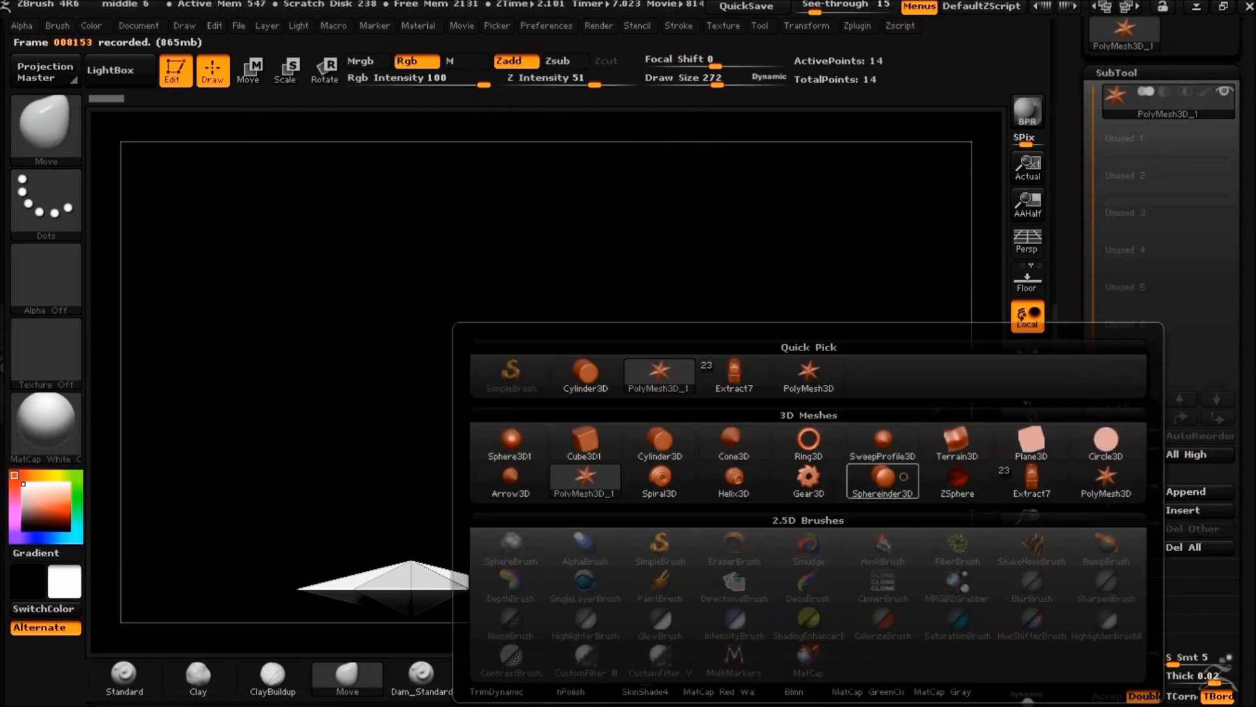
left_click(511, 445)
left_click(1109, 537)
left_click(911, 580)
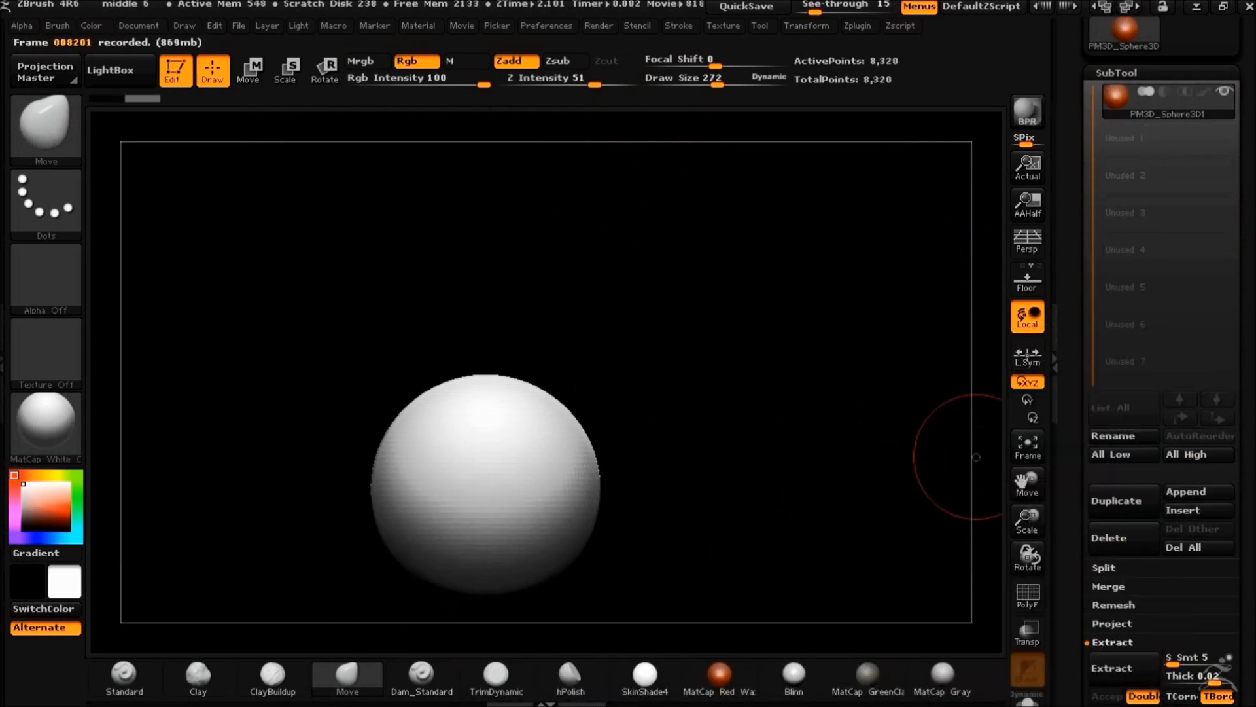
left_click(1028, 445)
left_click_drag(820, 548, 791, 504, "alt")
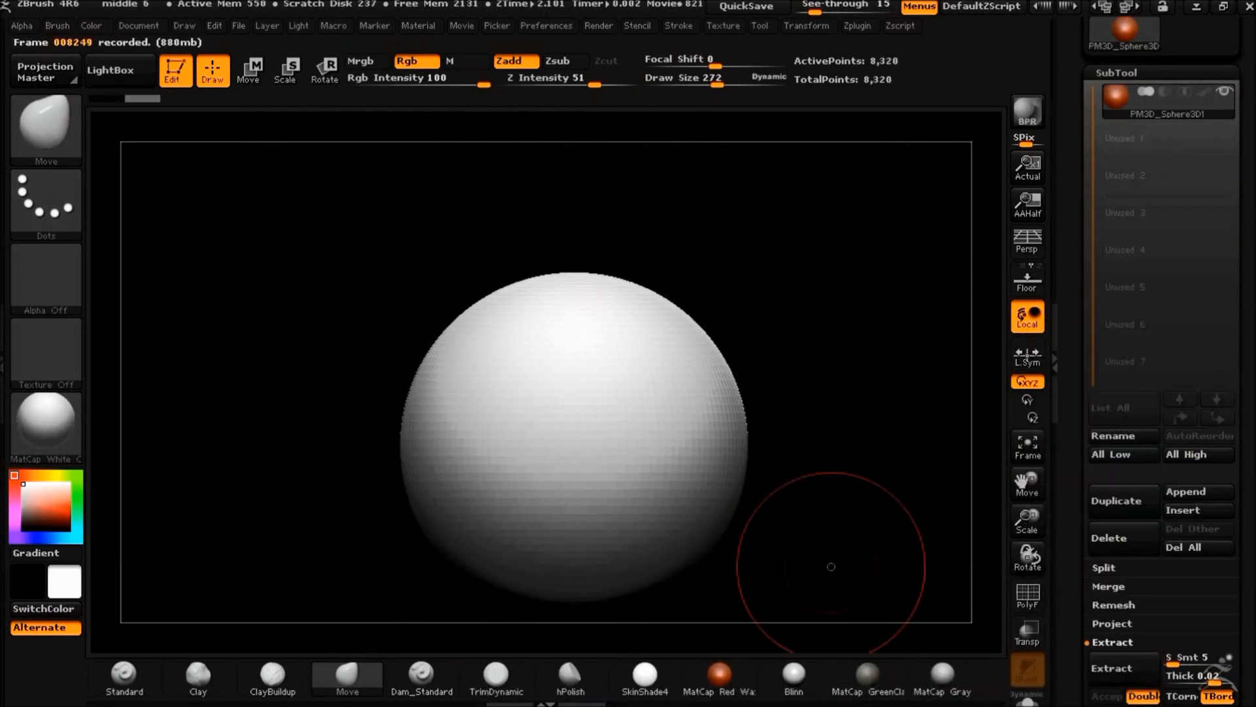
left_click_drag(870, 505, 789, 447, "alt")
Clip the sphere flat at its upper part and around its middle with ClipCurve, leaving a tapered band
key("ctrl+shift")
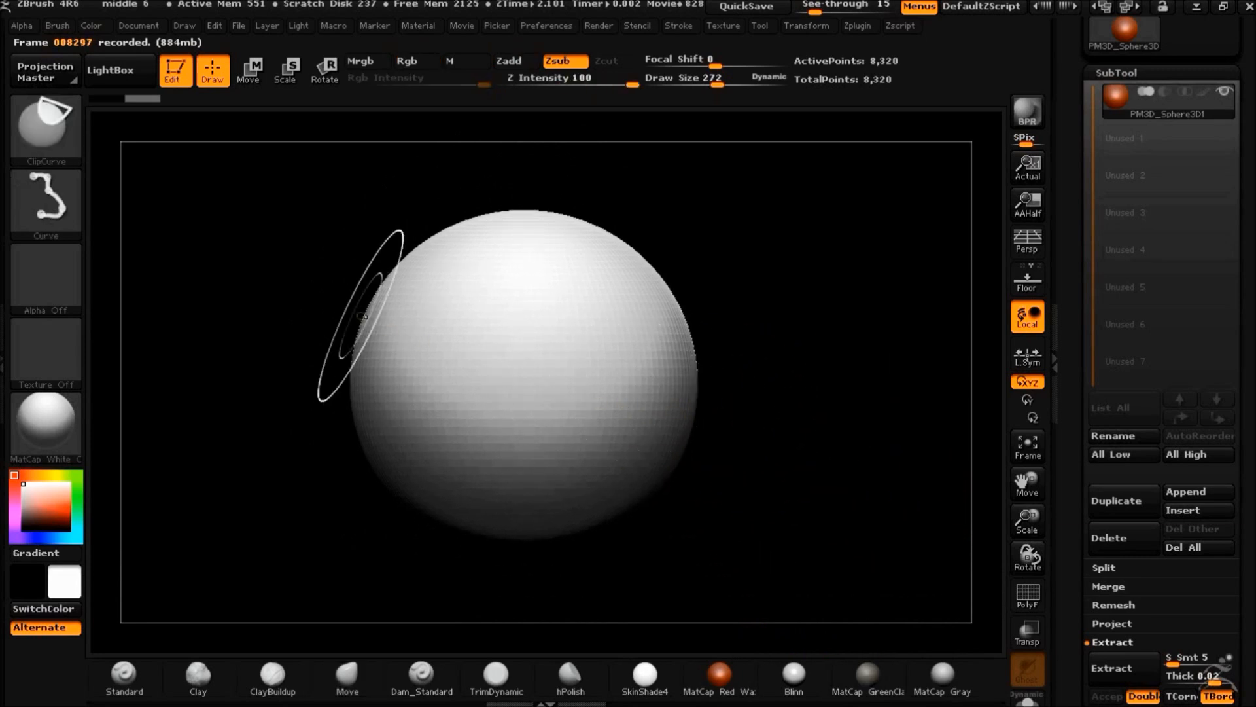
left_click_drag(884, 283, 884, 284, "ctrl+shift")
left_click_drag(817, 451, 841, 415, "alt")
left_click_drag(862, 359, 274, 359, "ctrl+shift")
Duplicate the tapered sphere band and move one copy straight up above the other
mouse_move(710, 459)
left_mouse_down()
mouse_move(719, 555)
mouse_move(634, 463)
left_mouse_up()
left_click_drag(776, 464, 747, 500, "alt")
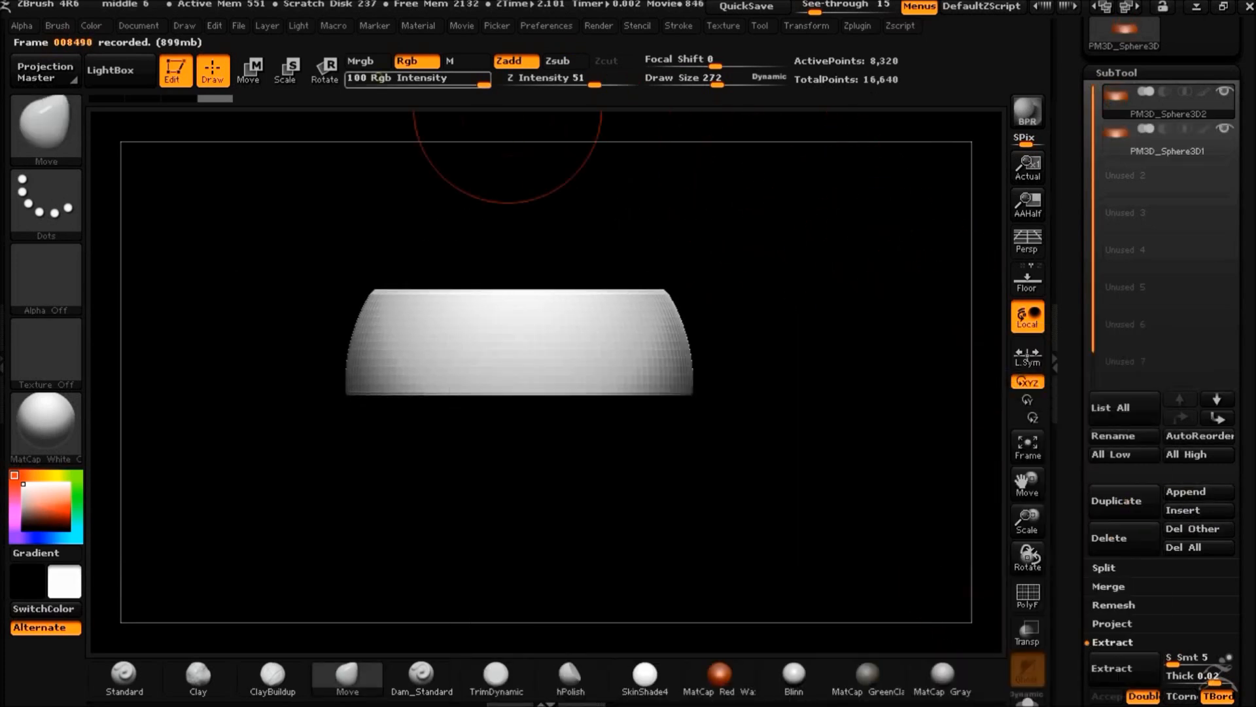
key("w")
left_click_drag(655, 418, 653, 337, "ctrl")
left_click_drag(1073, 497, 1073, 426)
left_click(1117, 658)
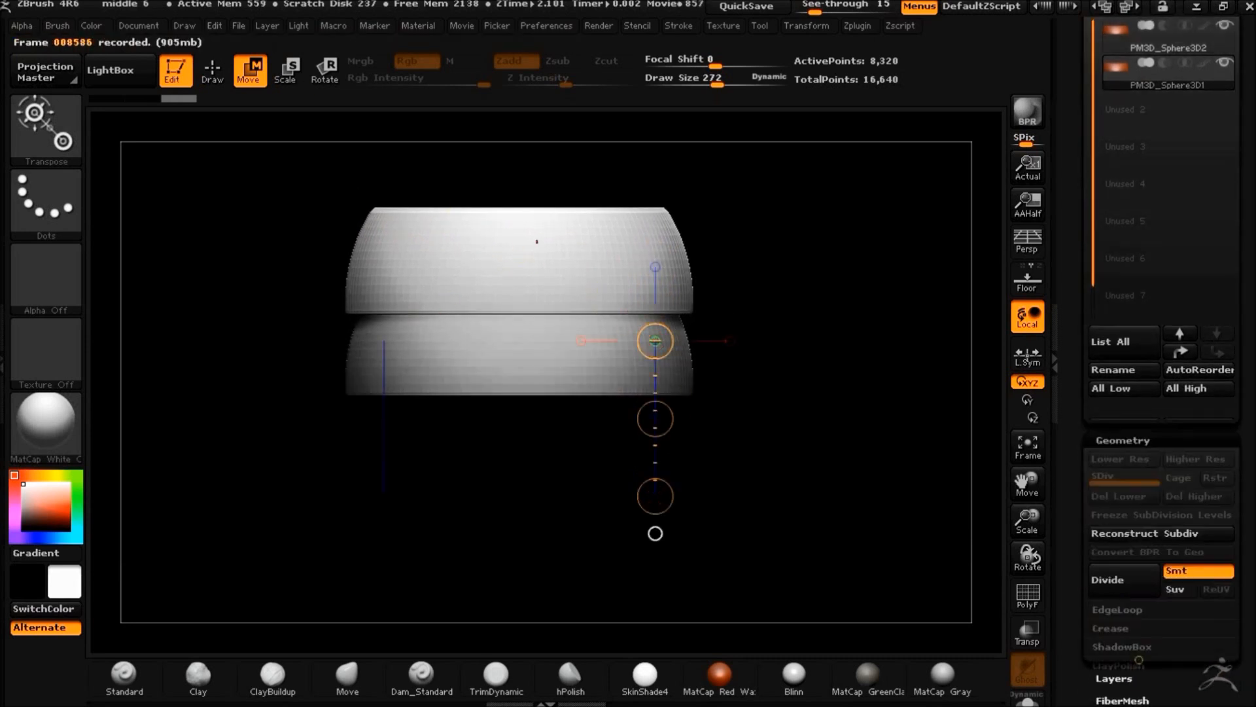
Shrink the raised band uniformly to an XYZ Size of 1.3031 so it sits on the larger band
left_click(1102, 403)
left_click_drag(1186, 368, 1182, 368)
mouse_move(811, 276)
left_mouse_down()
mouse_move(805, 339)
mouse_move(806, 277)
left_mouse_up()
left_click_drag(1182, 368, 1181, 368)
mouse_move(767, 254)
left_mouse_down()
mouse_move(752, 356)
mouse_move(758, 265)
left_mouse_up()
Divide the small upper band twice and delete its lower subdivision levels
left_click(1127, 178)
left_click(1128, 177)
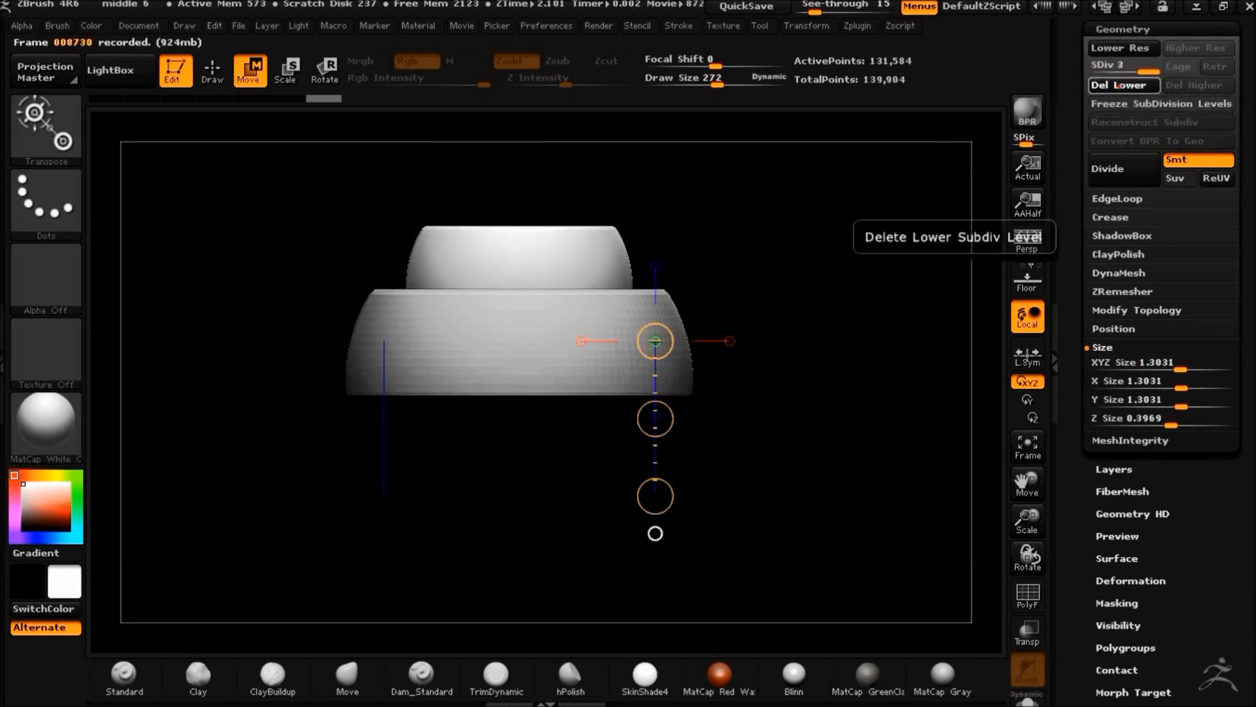
left_click(1120, 86)
left_click(1027, 596)
left_click(1028, 596)
Mask the small upper band's side wall with rectangular MaskPen selections and Transparency on, leaving its flat top unmasked
left_click(47, 130, "ctrl")
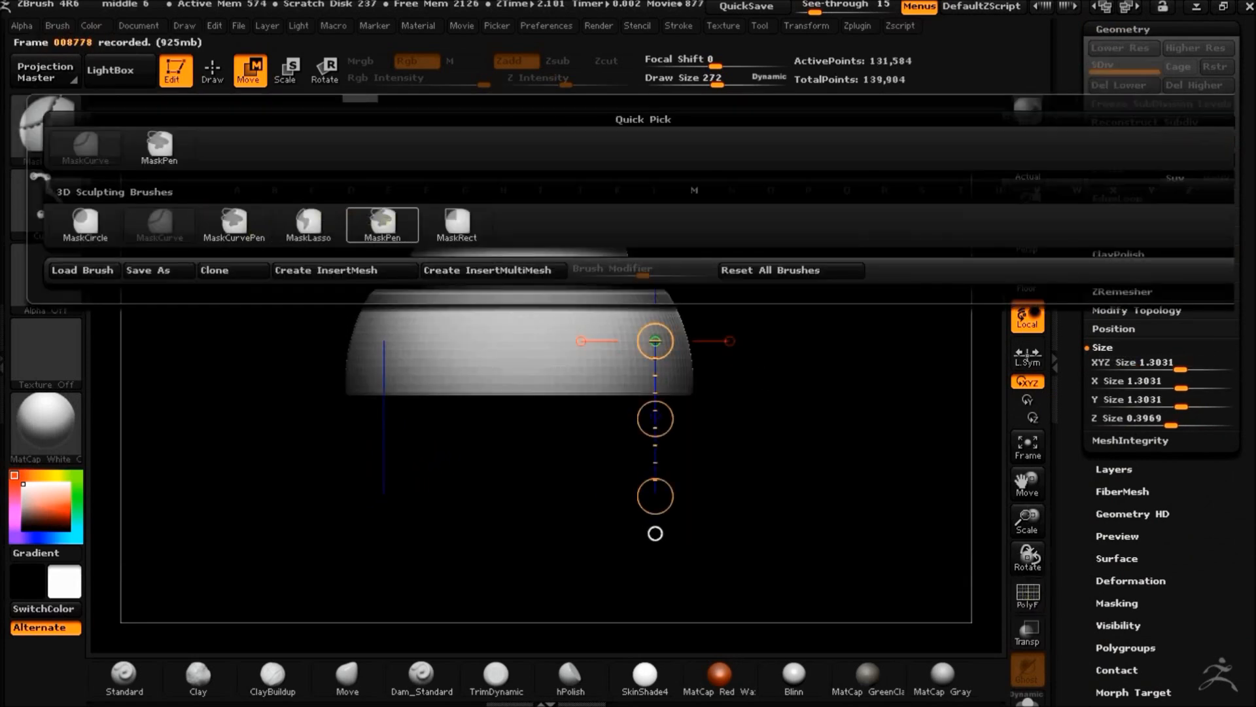
left_click(392, 223, "ctrl")
left_click_drag(298, 180, 742, 384, "ctrl")
left_click(1027, 632)
left_click_drag(304, 293, 516, 345, "ctrl")
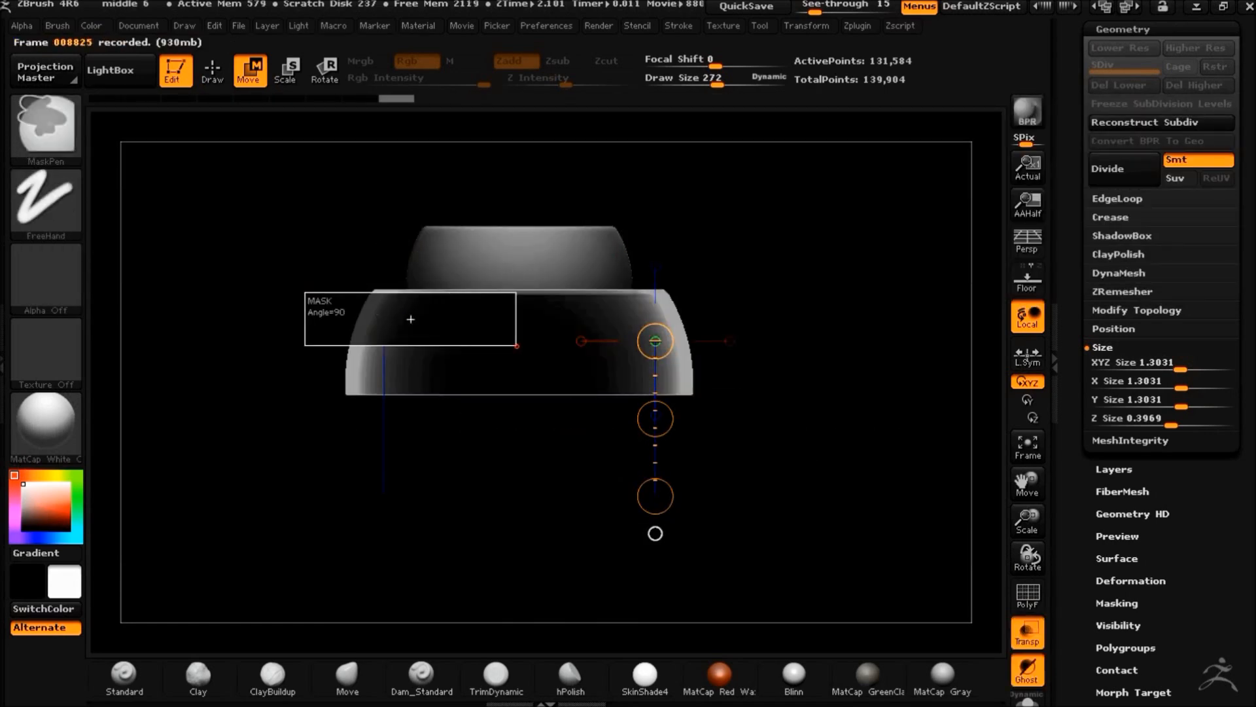
left_click_drag(633, 371, 636, 373, "ctrl")
left_click_drag(322, 169, 378, 185, "ctrl")
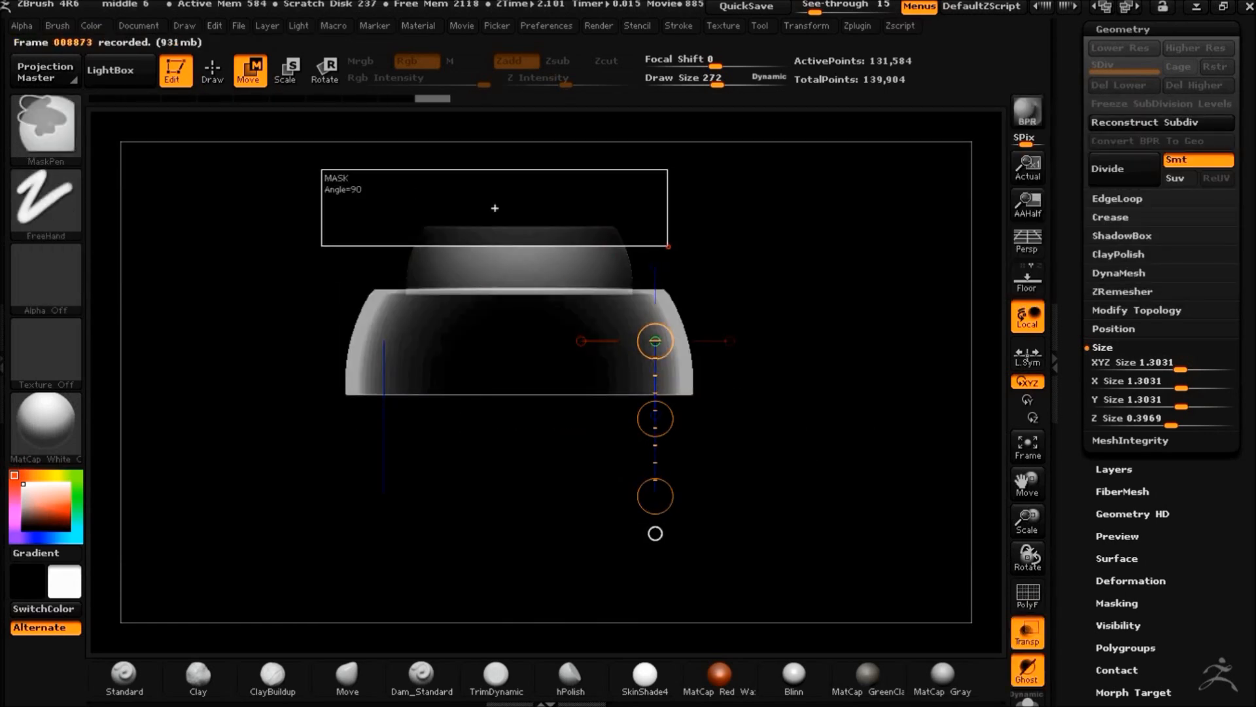
Activate radial symmetry and unmask pairs of narrow vertical slots around the small upper band's wall
left_click(806, 25)
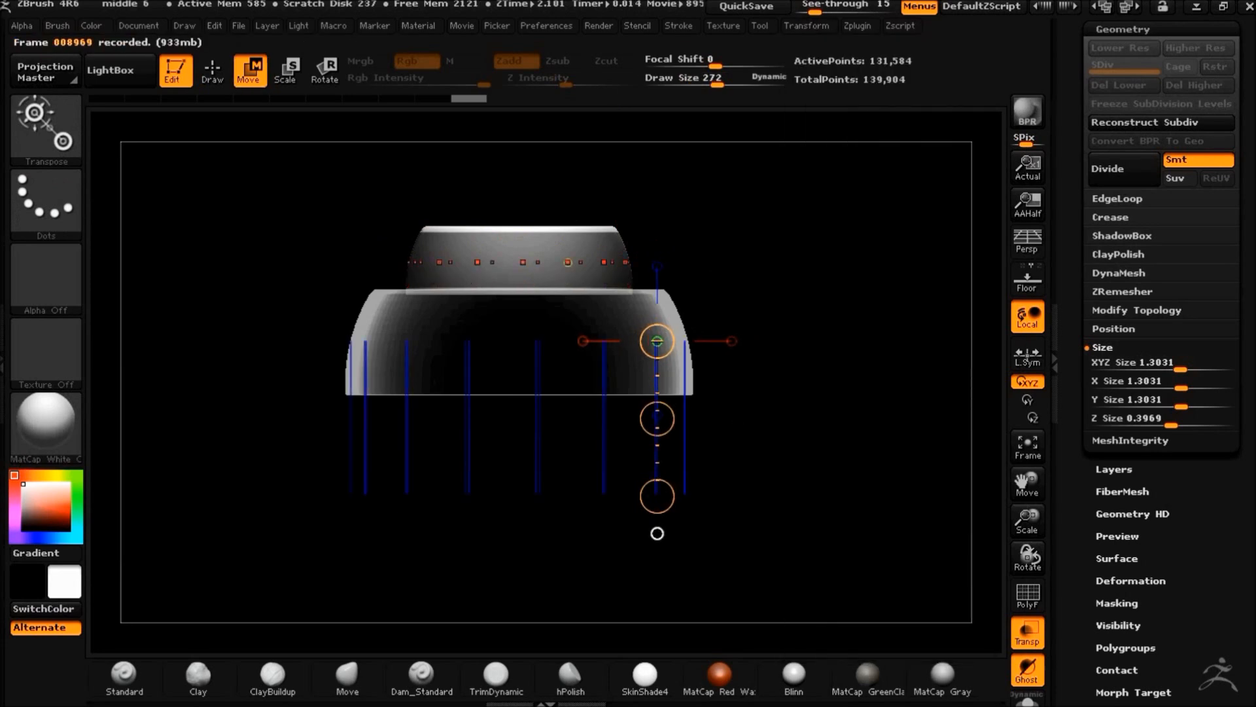
key("q")
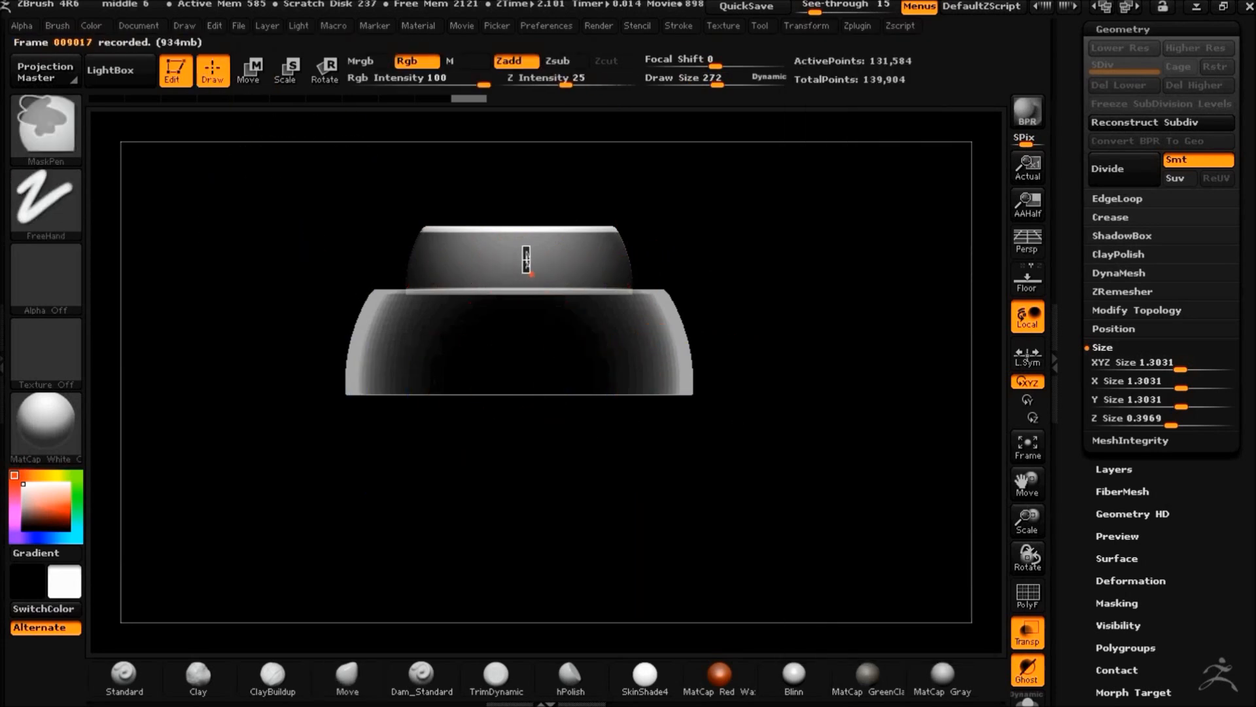
mouse_move(743, 264)
left_mouse_down()
mouse_move(715, 283)
mouse_move(779, 259)
left_mouse_up()
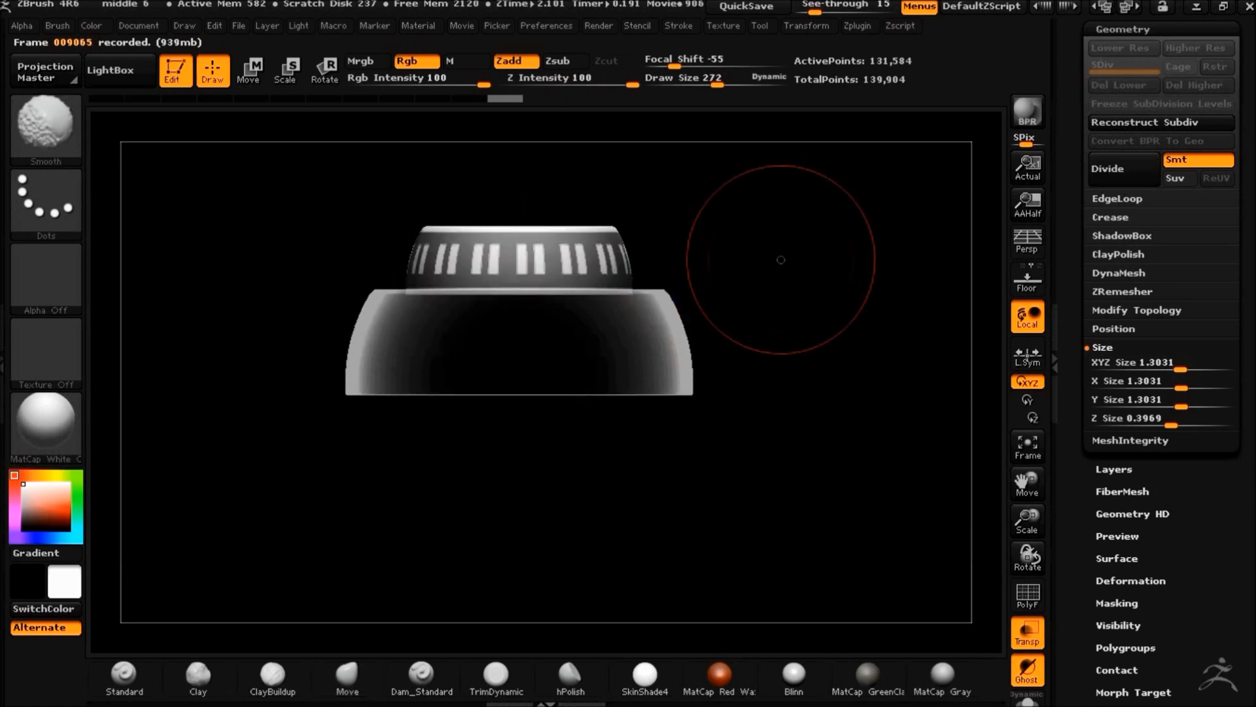
mouse_move(862, 350)
left_mouse_down()
mouse_move(855, 491)
mouse_move(785, 449)
mouse_move(858, 401)
mouse_move(867, 345)
mouse_move(880, 350)
left_mouse_up()
Try extracting the slotted band with Double off and a thickness of 0.004, and delete the extracted piece
left_click(1120, 44)
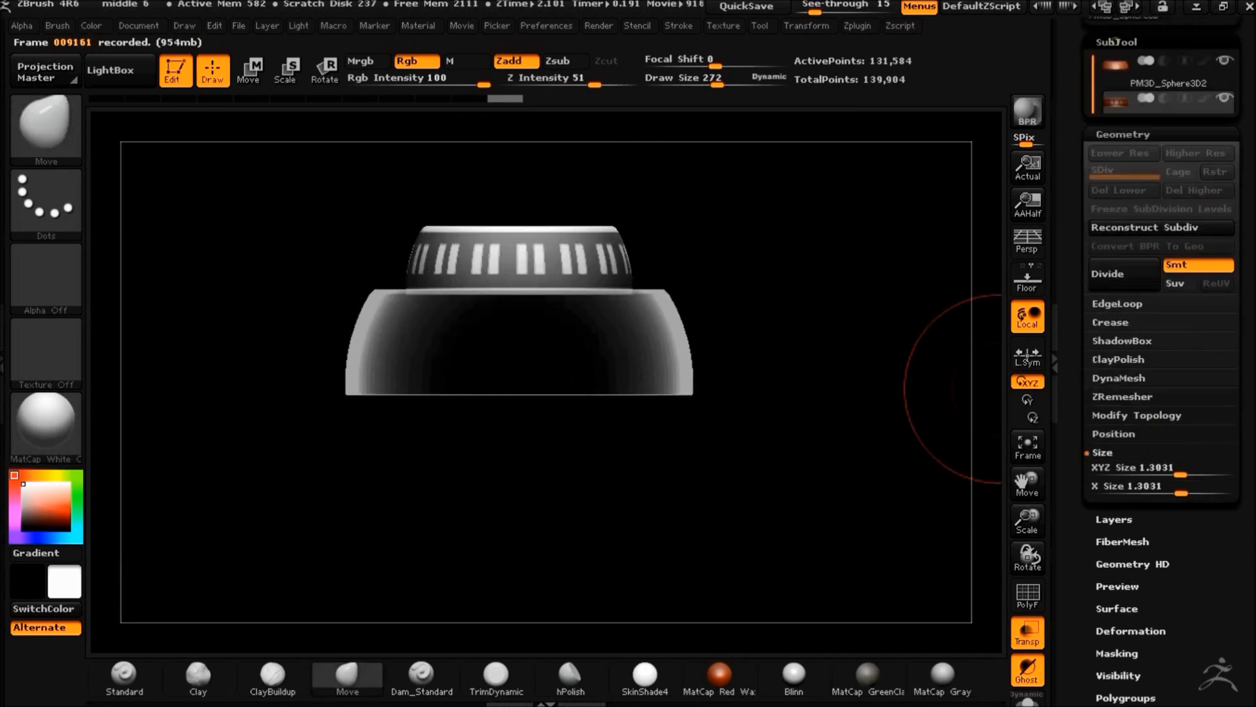
left_click_drag(1161, 678, 1161, 619)
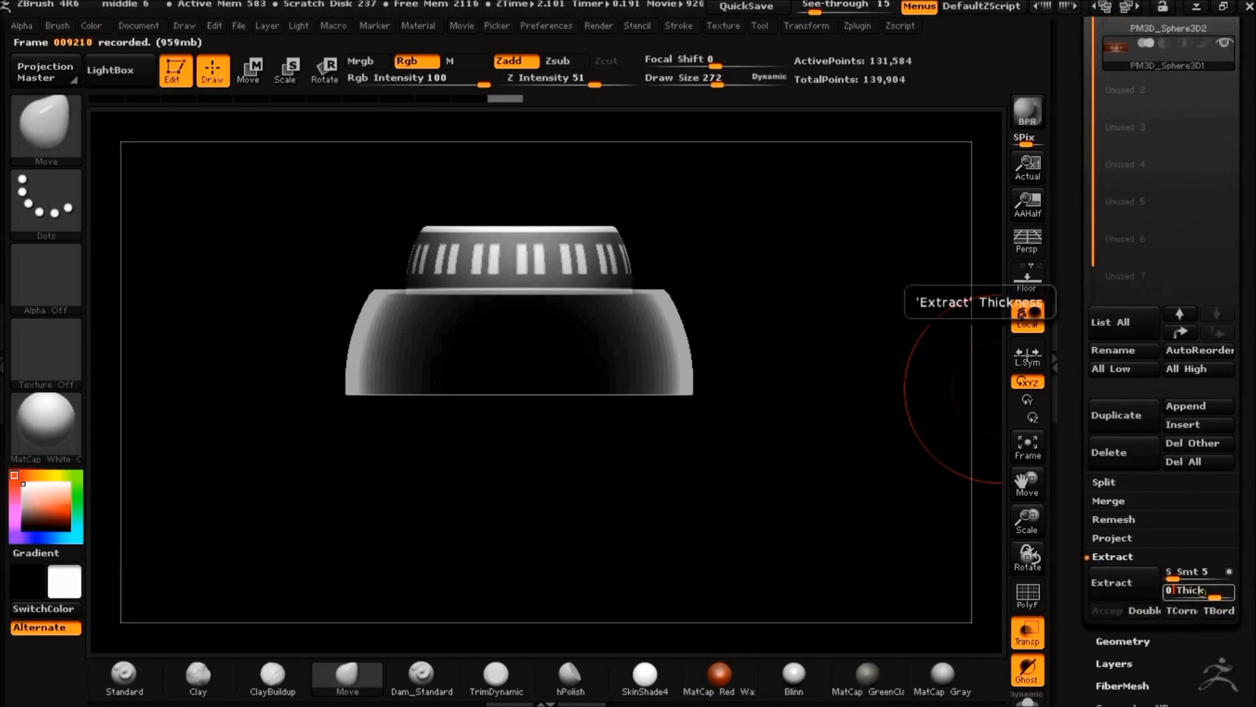
left_click(1131, 584)
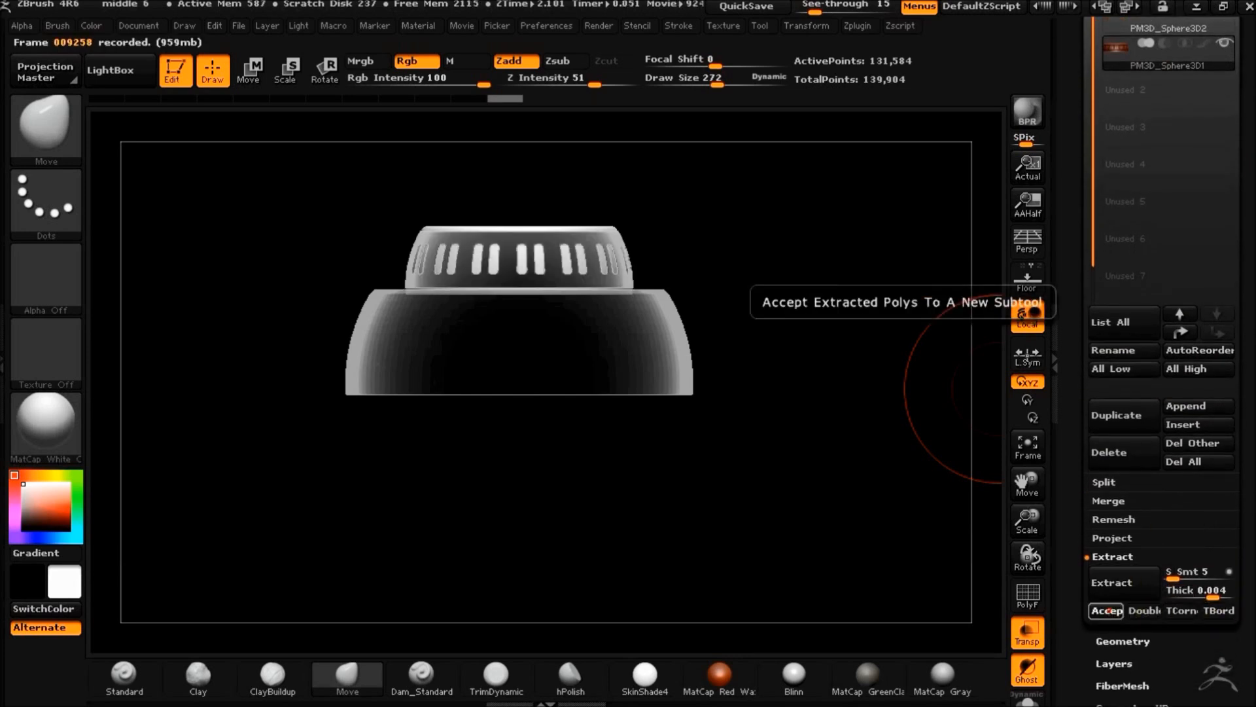
left_click(1106, 610)
mouse_move(766, 294)
left_mouse_down()
mouse_move(812, 289)
mouse_move(777, 333)
mouse_move(794, 454)
mouse_move(807, 373)
mouse_move(846, 288)
left_mouse_up()
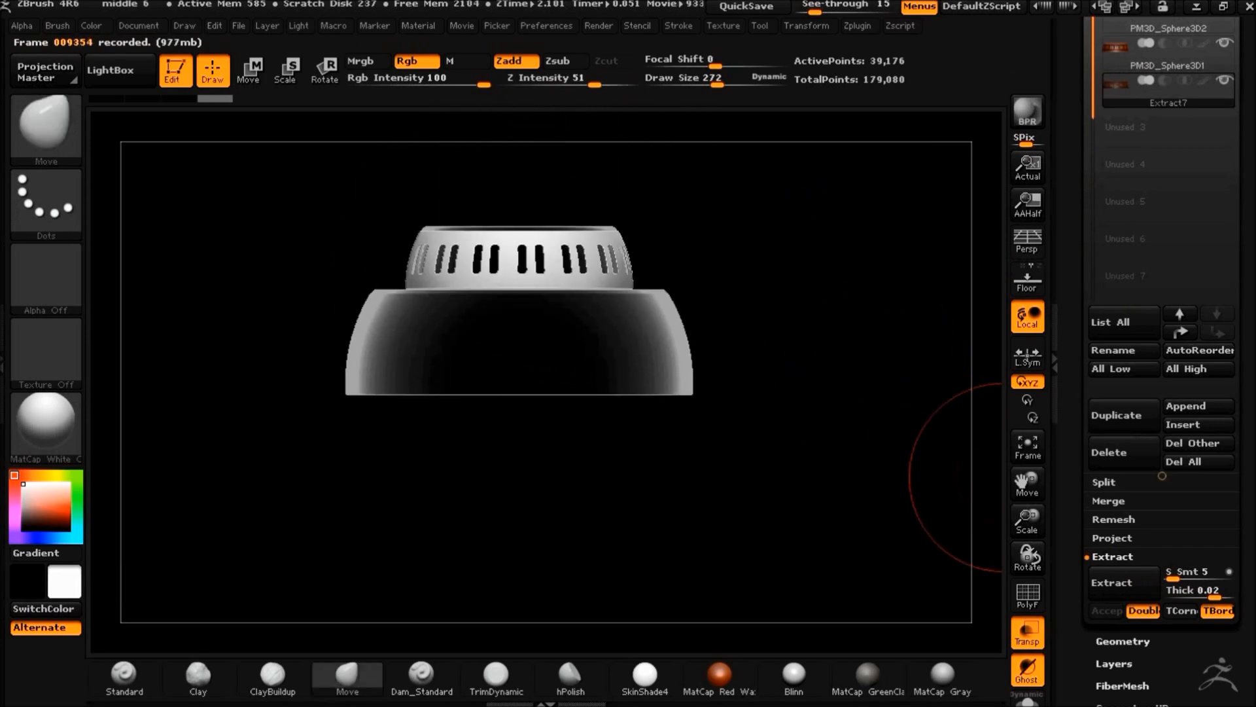
left_click(1115, 454)
key("Return")
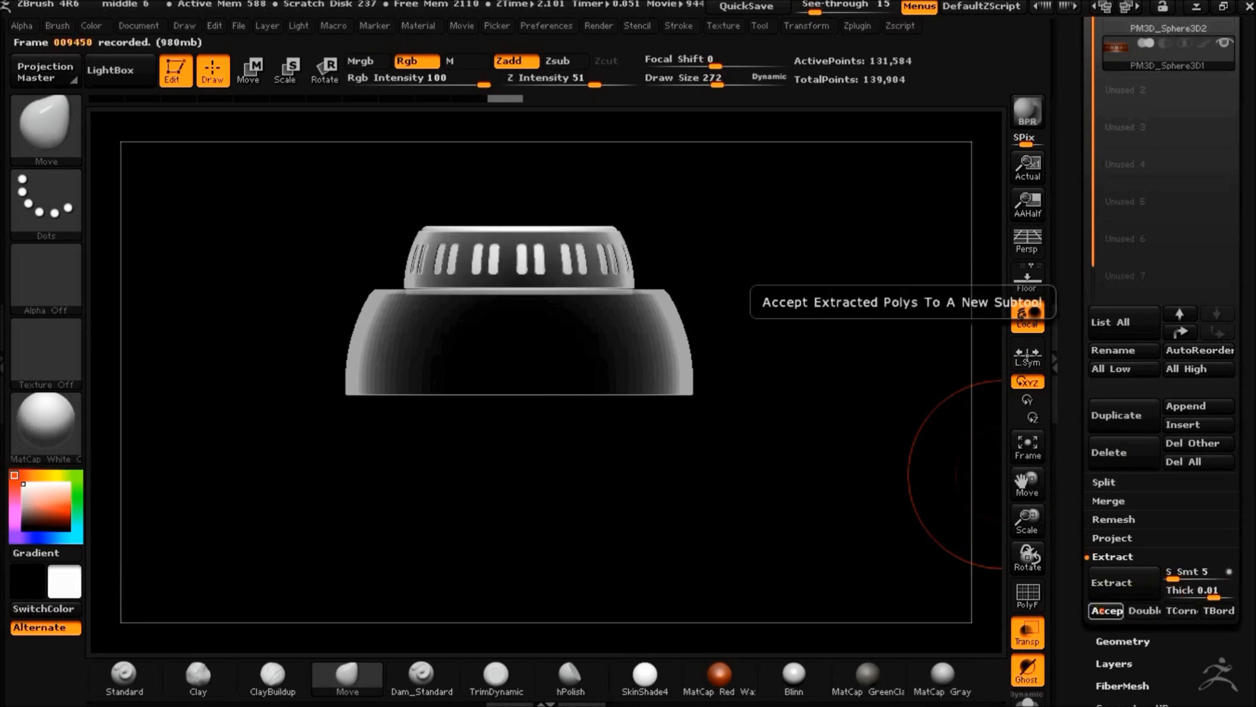
Extract the slotted band with Double off and a thickness of 0.01, and hide the source band PM3D_Sphere3D1
left_click(1106, 610)
left_click_drag(953, 202, 840, 359)
left_click_drag(739, 288, 812, 285)
left_click_drag(816, 345, 769, 302, "alt")
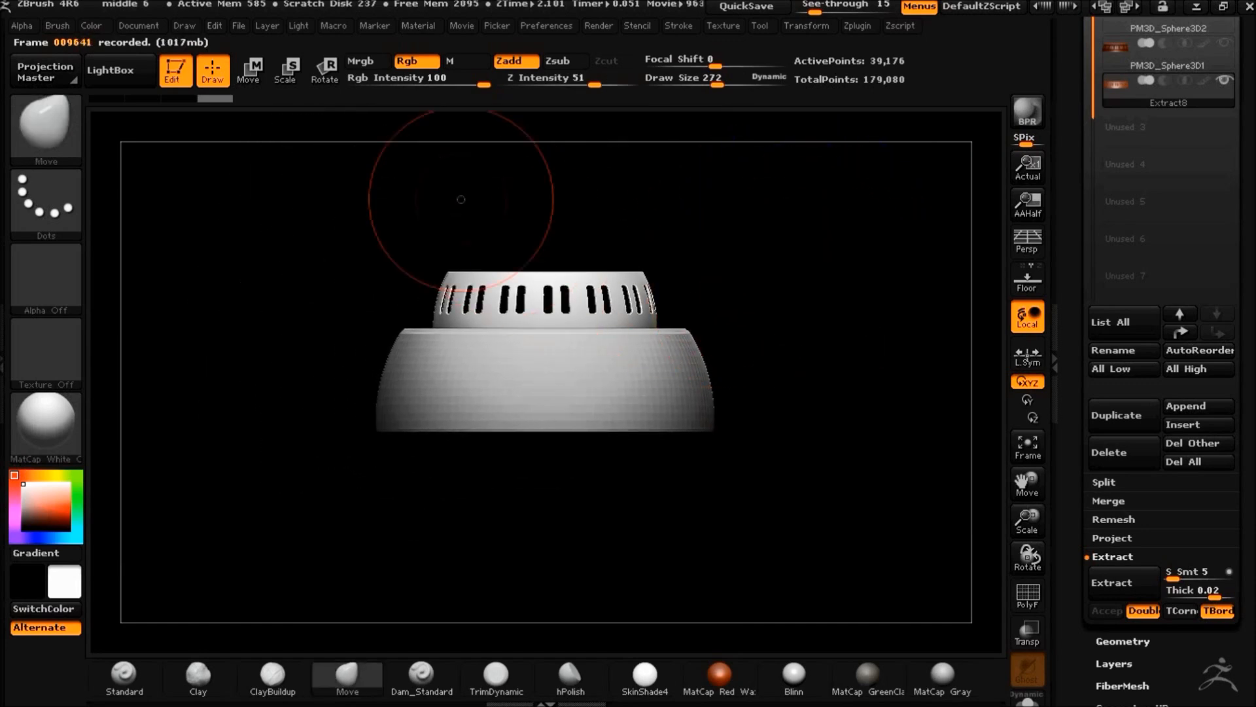
Enlarge the extracted slotted ring to an XYZ Size of 1.4529
key("w")
left_click(1122, 641)
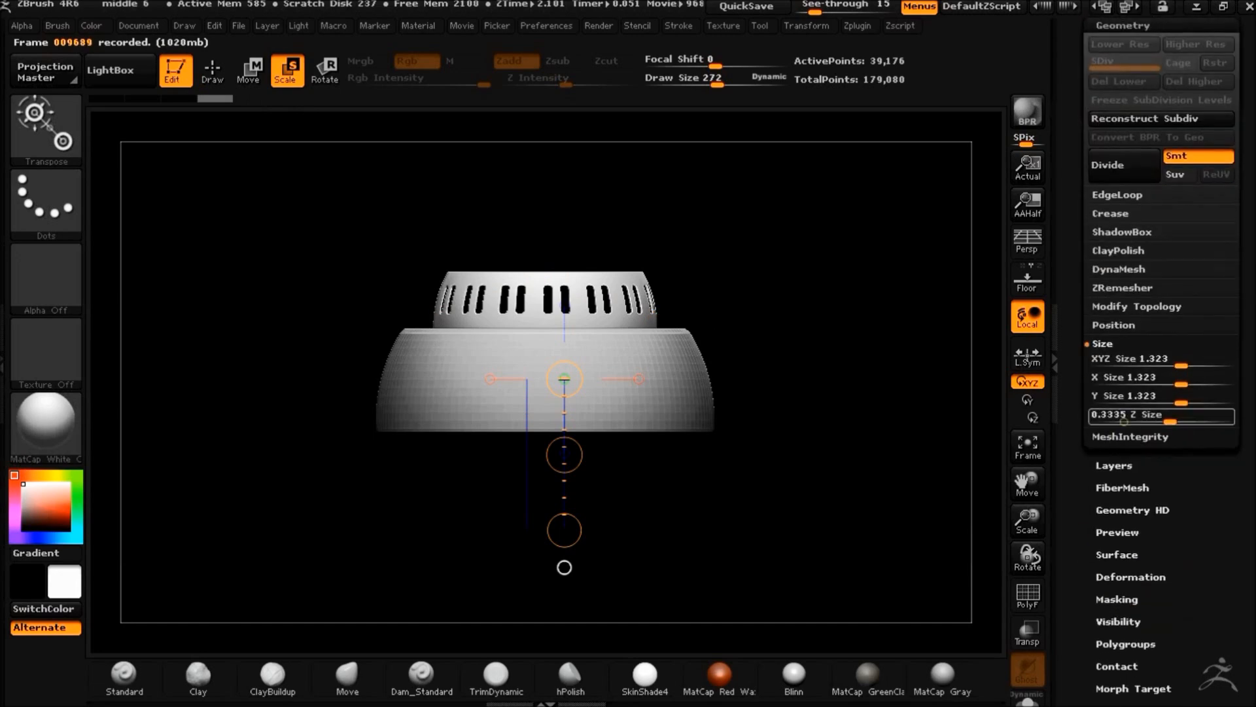
left_click_drag(1180, 365, 1183, 364)
left_click_drag(773, 269, 785, 303)
left_click(1122, 27)
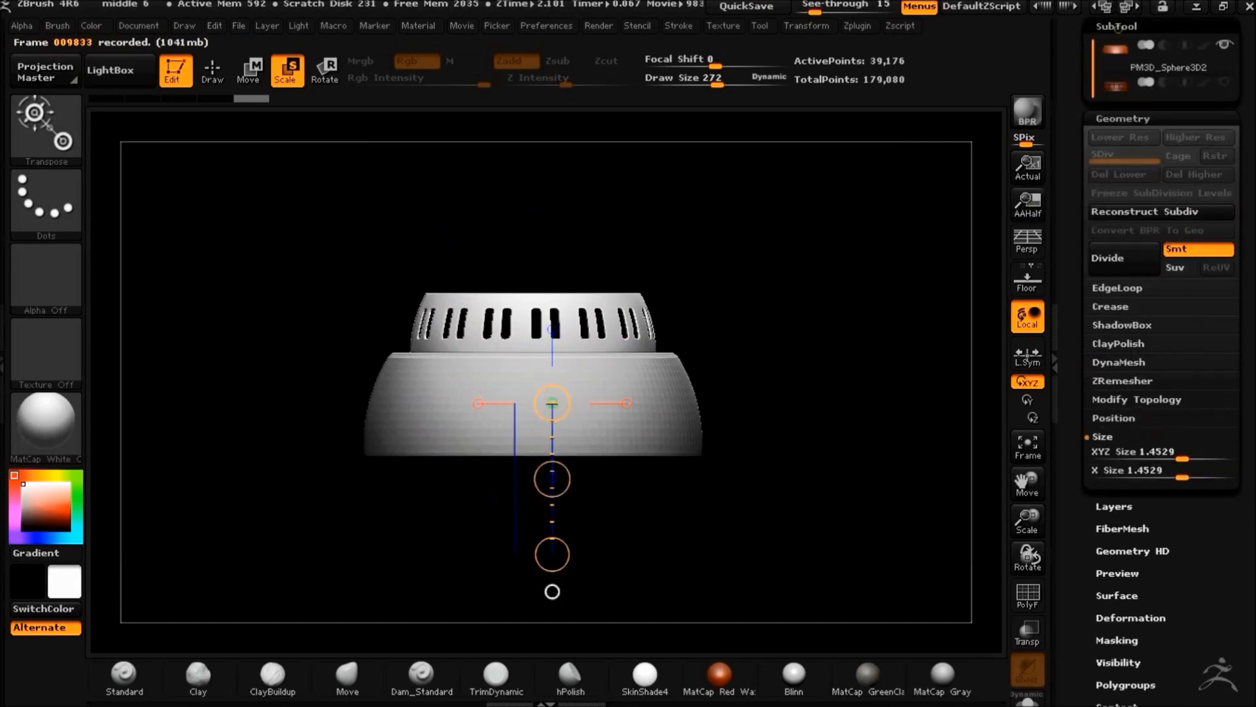
Select and show the small upper band PM3D_Sphere3D1, and turn radial symmetry off
left_click(1222, 99)
left_click_drag(755, 283, 752, 426)
left_click_drag(641, 372, 796, 452, "alt")
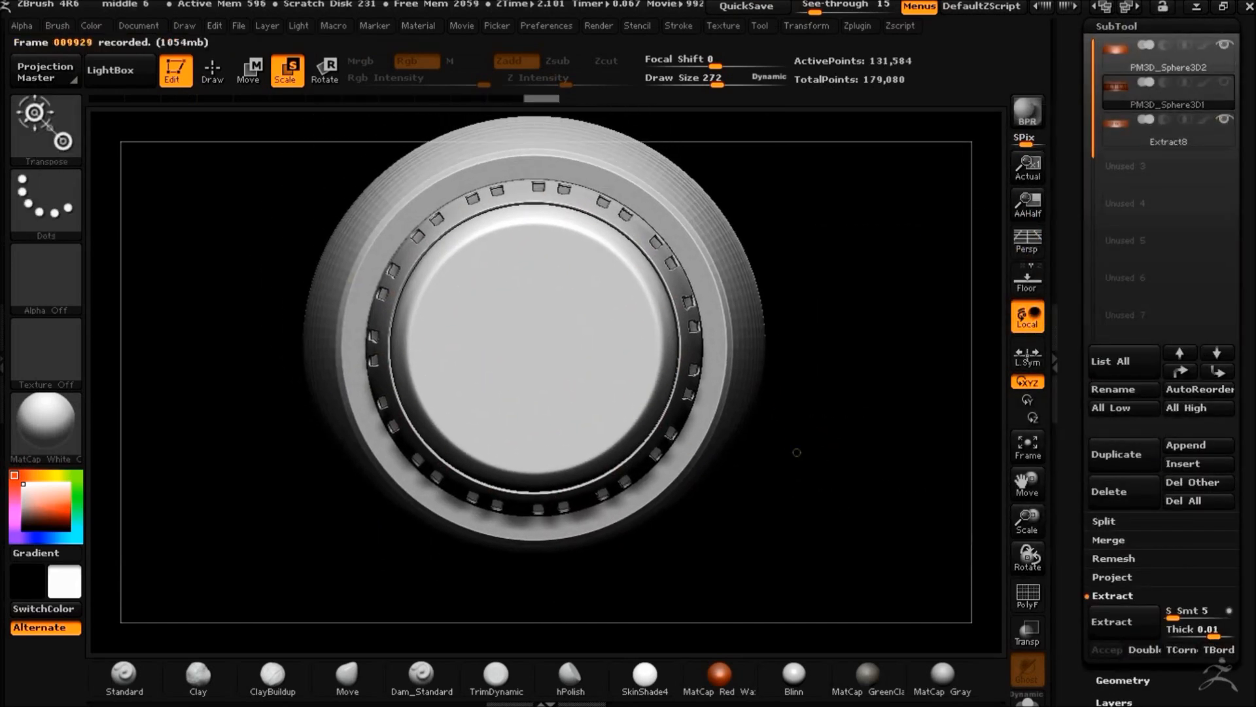
left_click(811, 26)
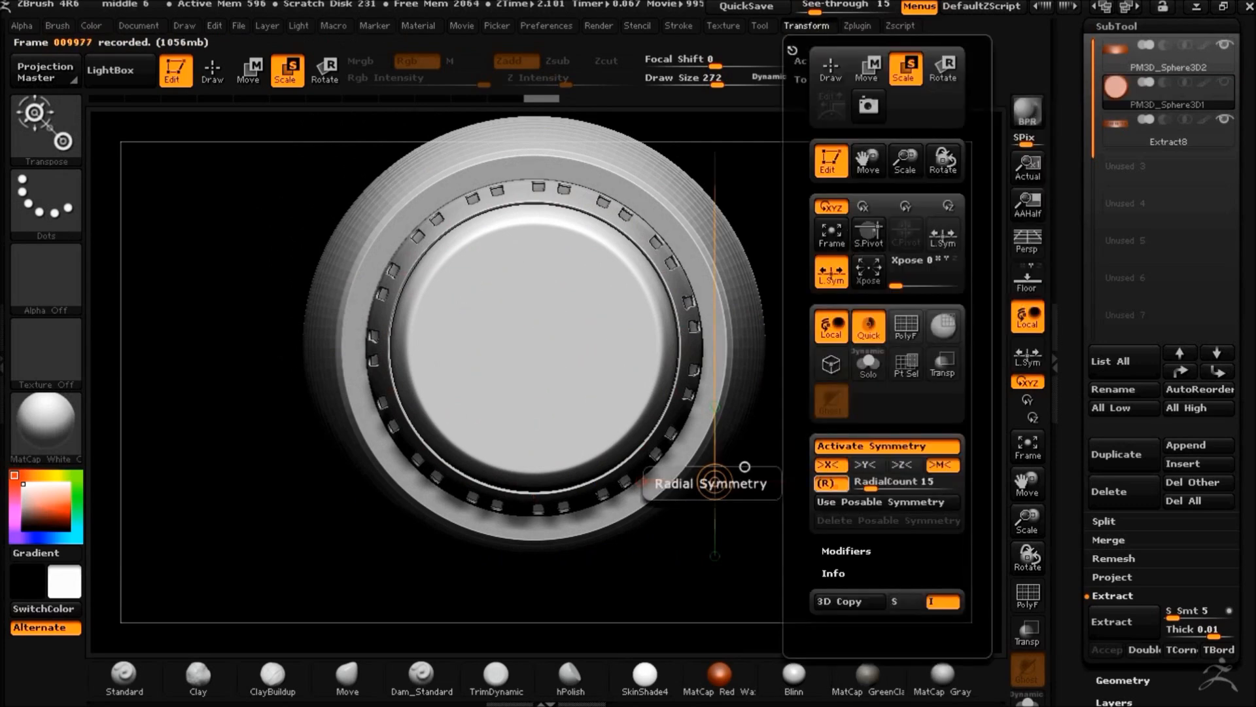
Mask only the flat round top of PM3D_Sphere3D1 using rectangular mask selections with Transparency on
left_click_drag(196, 171, 841, 559, "ctrl")
left_click_drag(832, 550, 824, 332, "shift")
left_click(1027, 632)
left_click_drag(837, 502, 822, 500)
mouse_move(304, 343)
left_mouse_down("ctrl")
mouse_move(477, 397)
mouse_move(723, 427)
left_mouse_up("ctrl")
left_click_drag(799, 353, 803, 556)
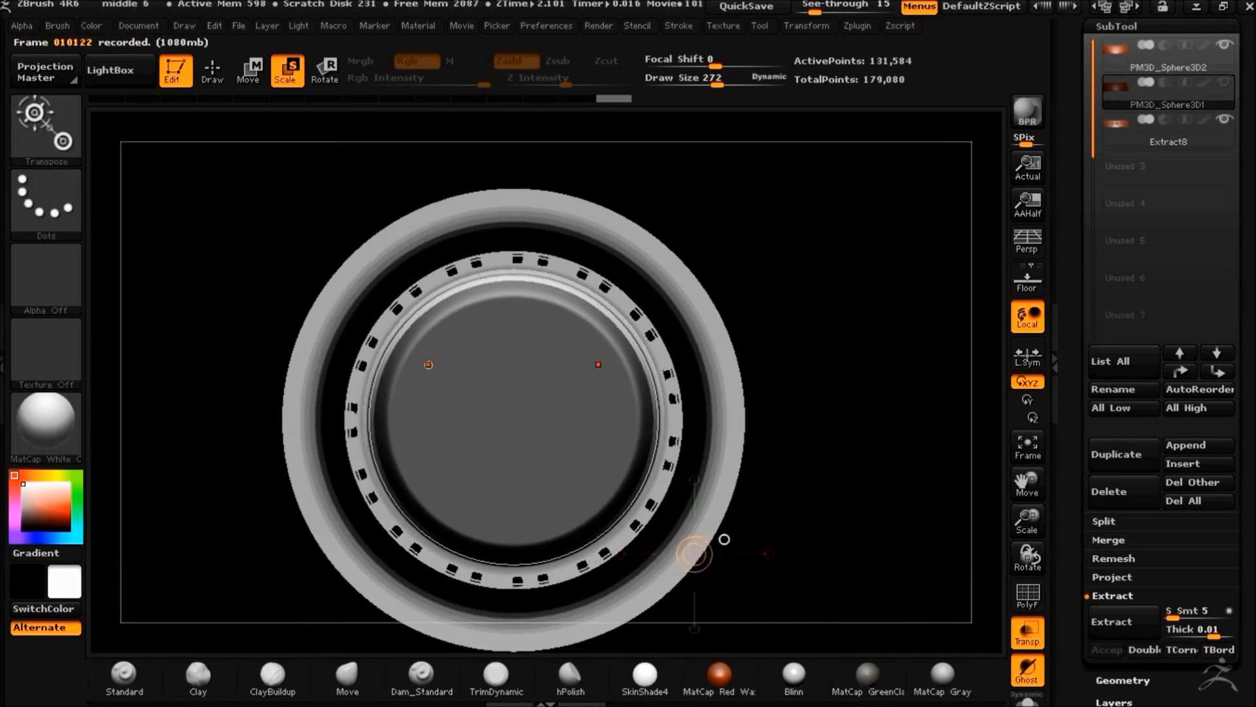
left_click_drag(724, 539, 755, 502, "alt")
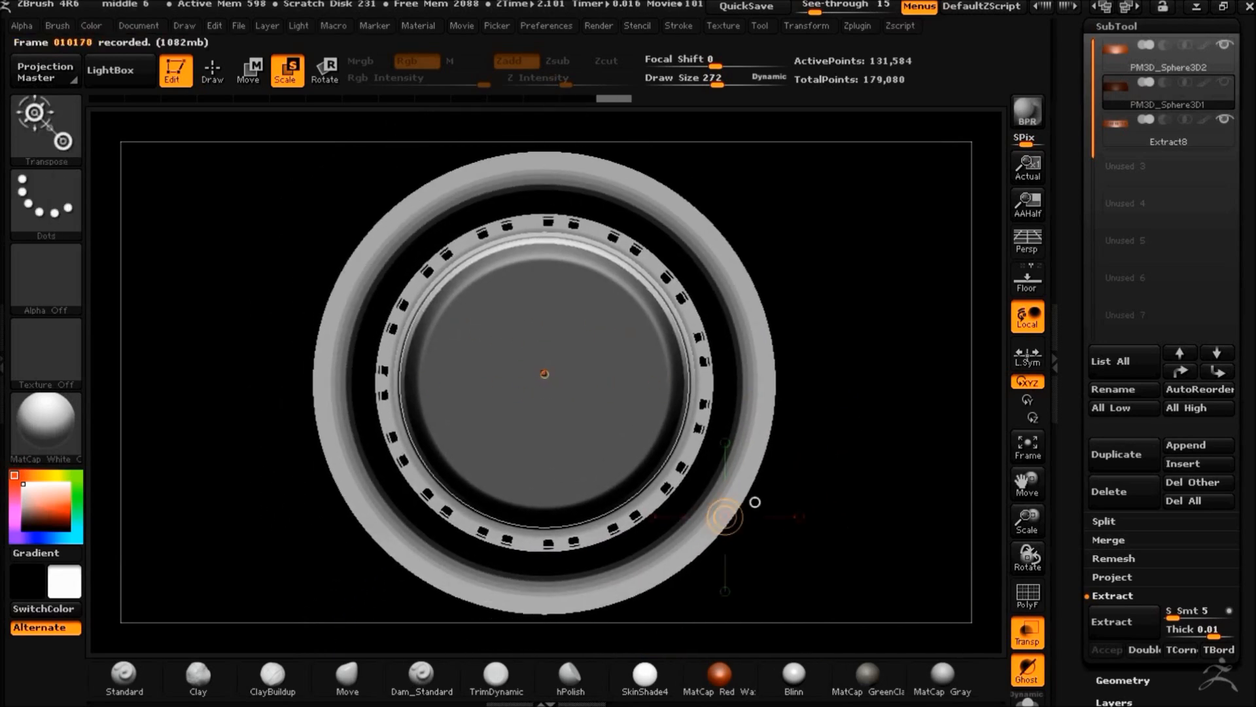
Unmask a narrow vertical strip across the round top and a larger circle at its center using MaskPen and MaskCircle
left_click_drag(838, 408, 584, 422, "ctrl")
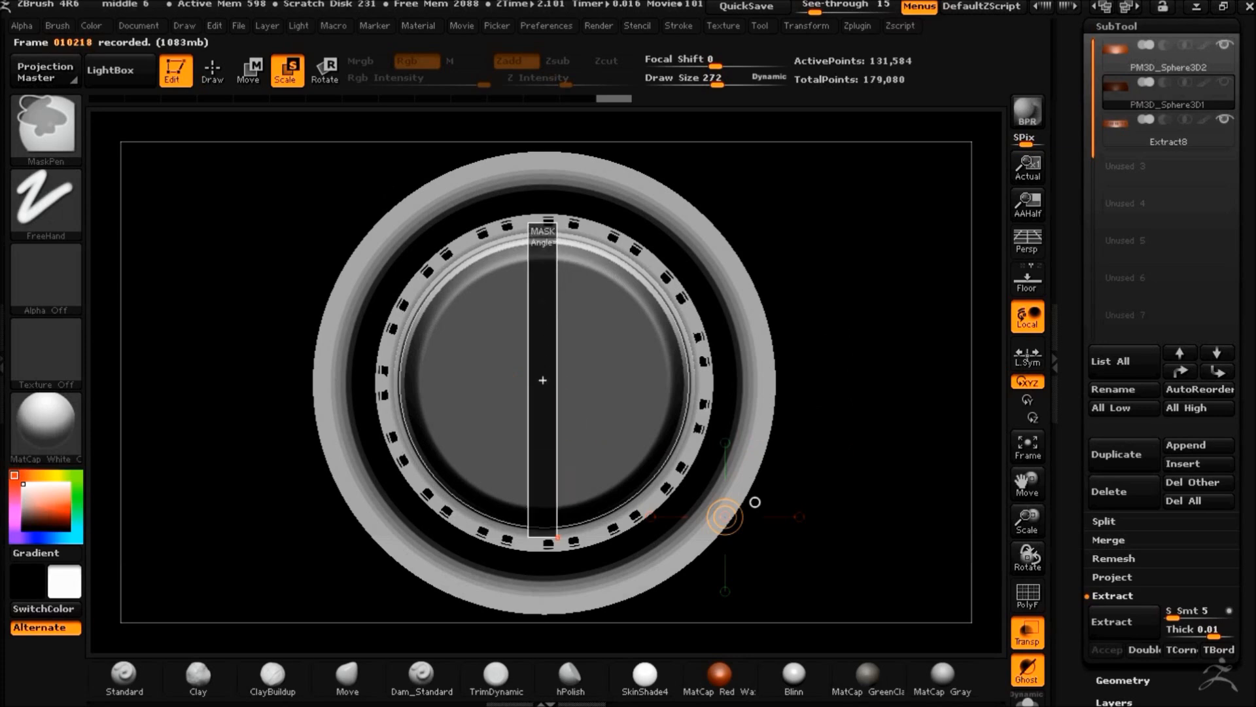
left_click(45, 128, "ctrl")
left_click(83, 223, "ctrl")
left_click(46, 200, "ctrl")
left_click(45, 277, "ctrl")
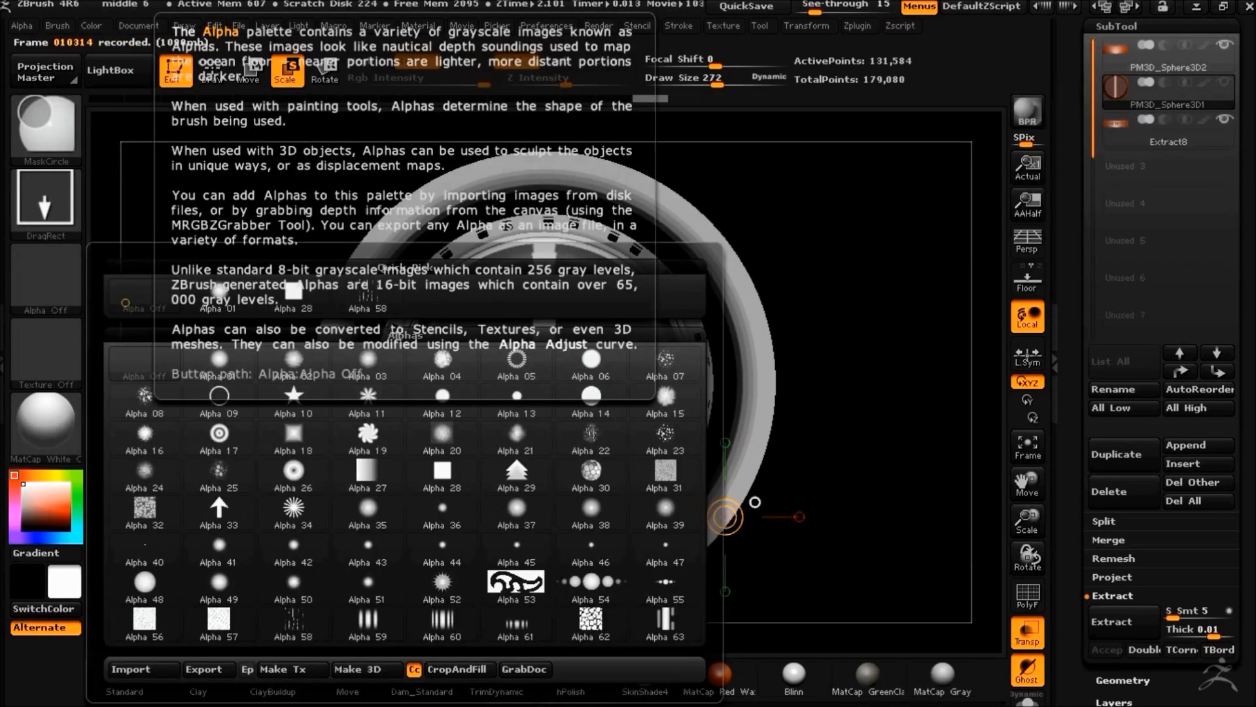
left_click(600, 399, "ctrl")
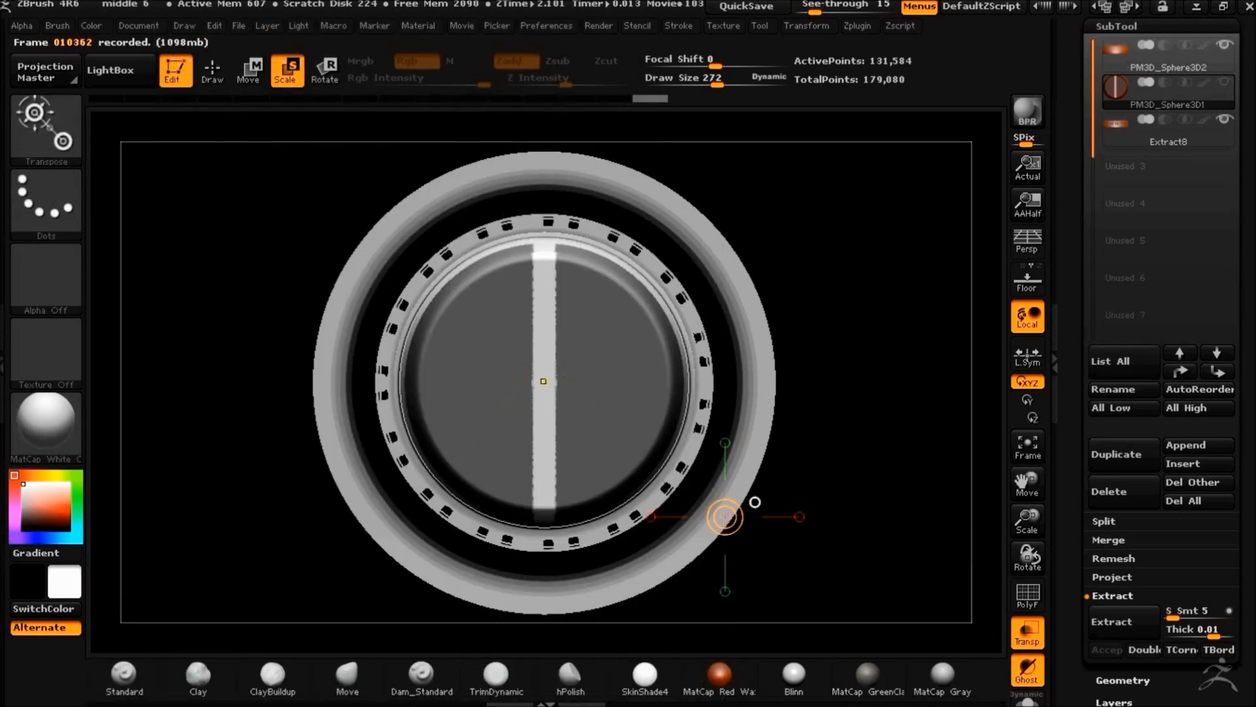
left_click_drag(544, 381, 559, 394, "ctrl")
left_click(212, 70)
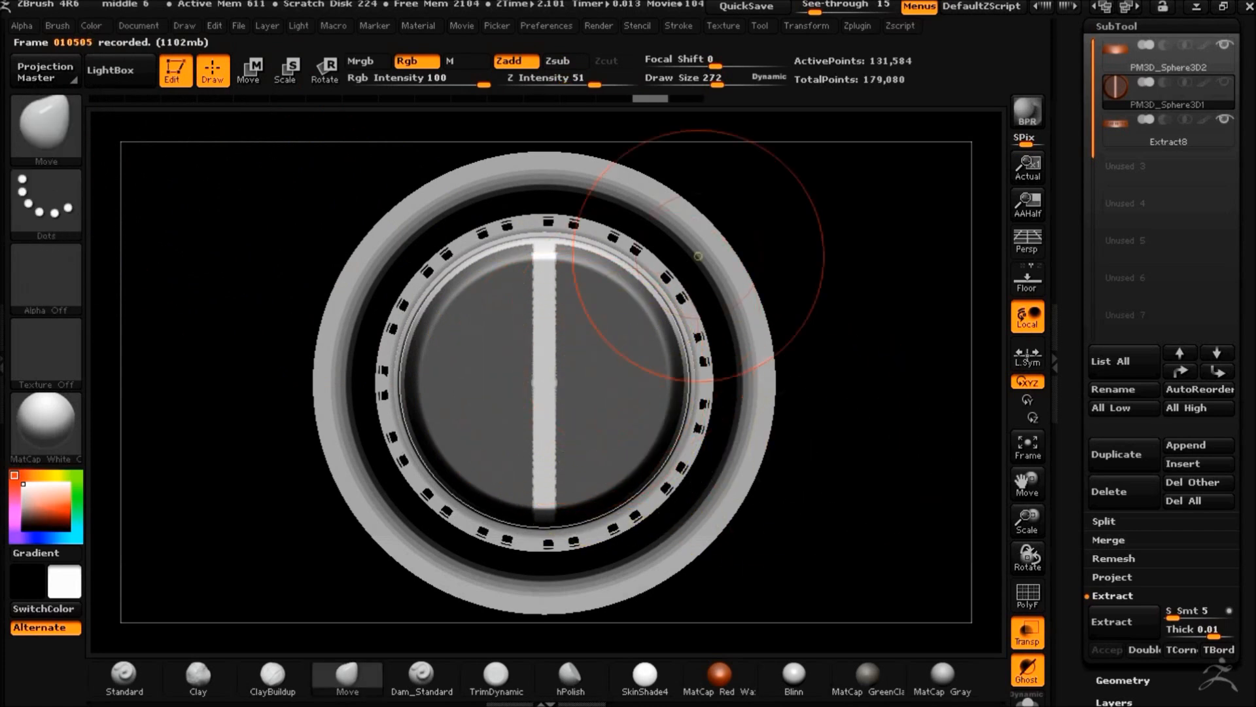
left_click(806, 25)
key("ctrl")
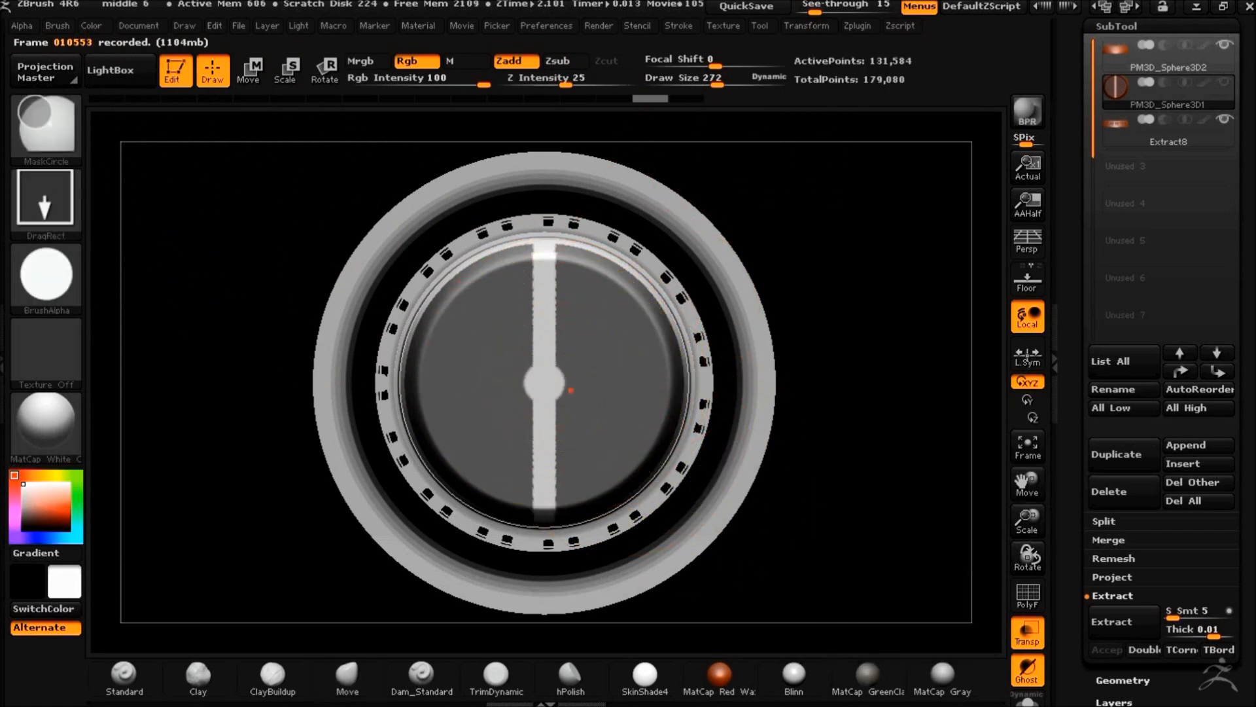
mouse_move(842, 392)
left_mouse_down()
mouse_move(884, 519)
mouse_move(894, 399)
mouse_move(972, 523)
left_mouse_up()
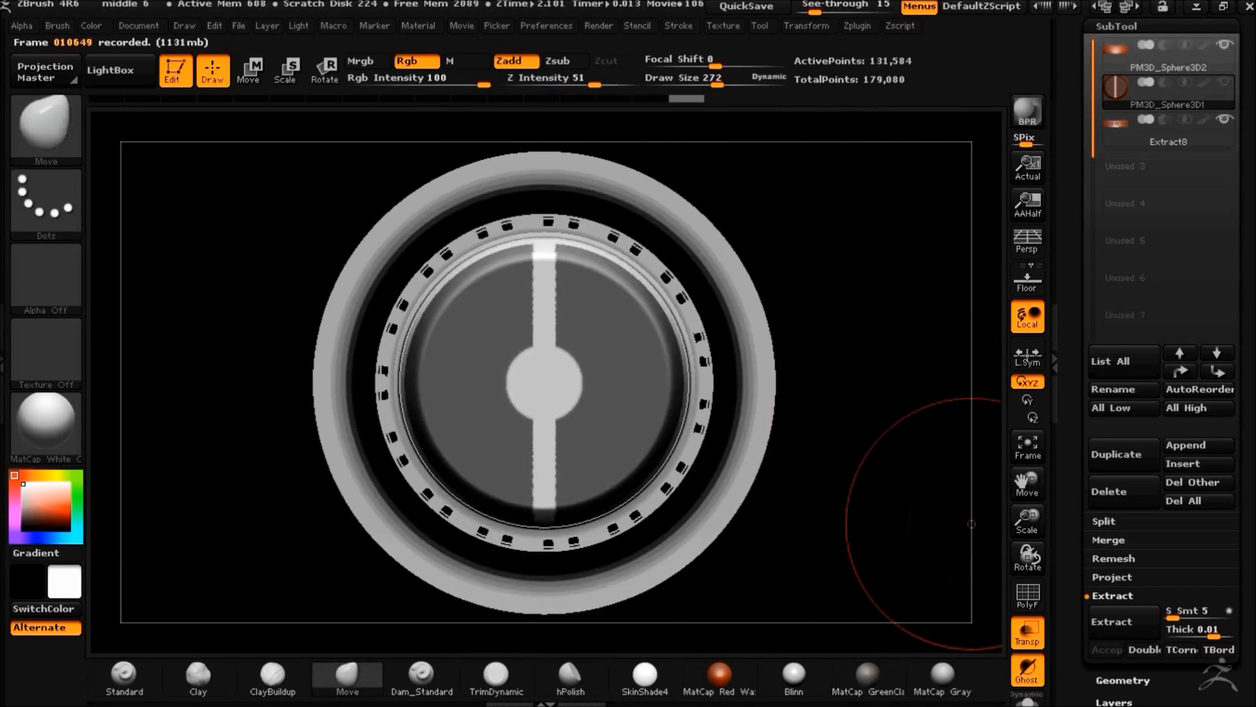
Extract the split disc as a new subtool at a thickness of 0.02, and turn Transparency off
left_click(1131, 621)
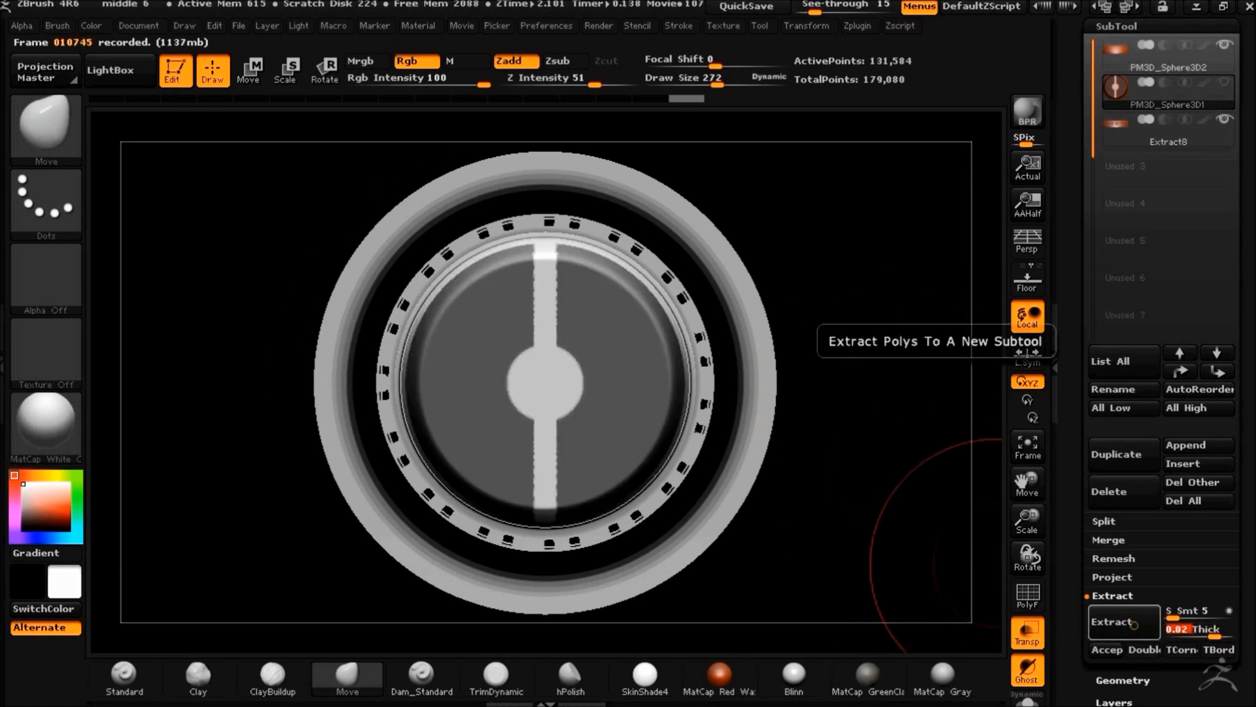
left_click(1107, 649)
left_click_drag(895, 384, 901, 412)
left_click(1027, 631)
mouse_move(873, 491)
left_mouse_down("alt")
mouse_move(860, 435)
mouse_move(735, 440)
mouse_move(849, 395)
mouse_move(799, 407)
mouse_move(908, 446)
left_mouse_up("alt")
Remove one half of the extracted split disc with Delete By Symmetry
left_click(46, 125, "ctrl+shift")
left_click(1123, 680)
left_click(1136, 329)
left_click(1147, 495)
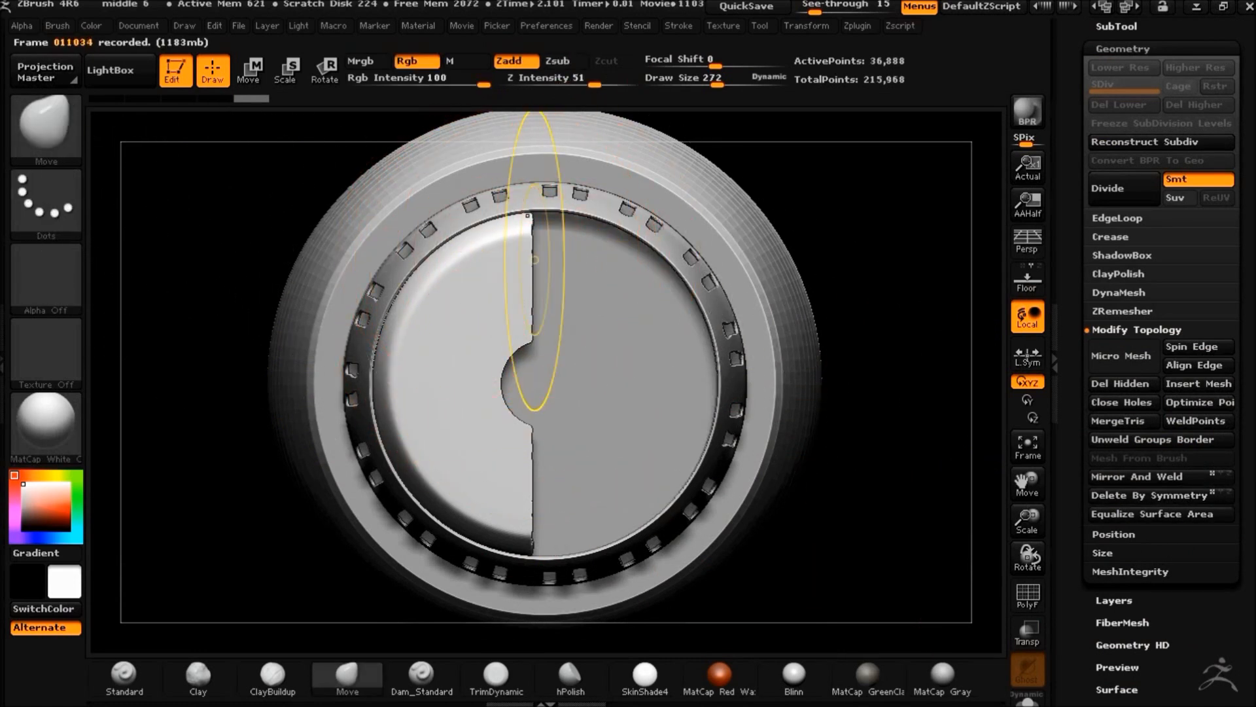
Clip the half disc's inner edge straight, and recut its central arc cleanly with ClipCircleCenter
left_click_drag(532, 185, 552, 405, "ctrl+shift")
left_click_drag(521, 598, 520, 598, "ctrl+shift")
left_click(47, 127, "ctrl+shift")
left_click(155, 142, "ctrl+shift")
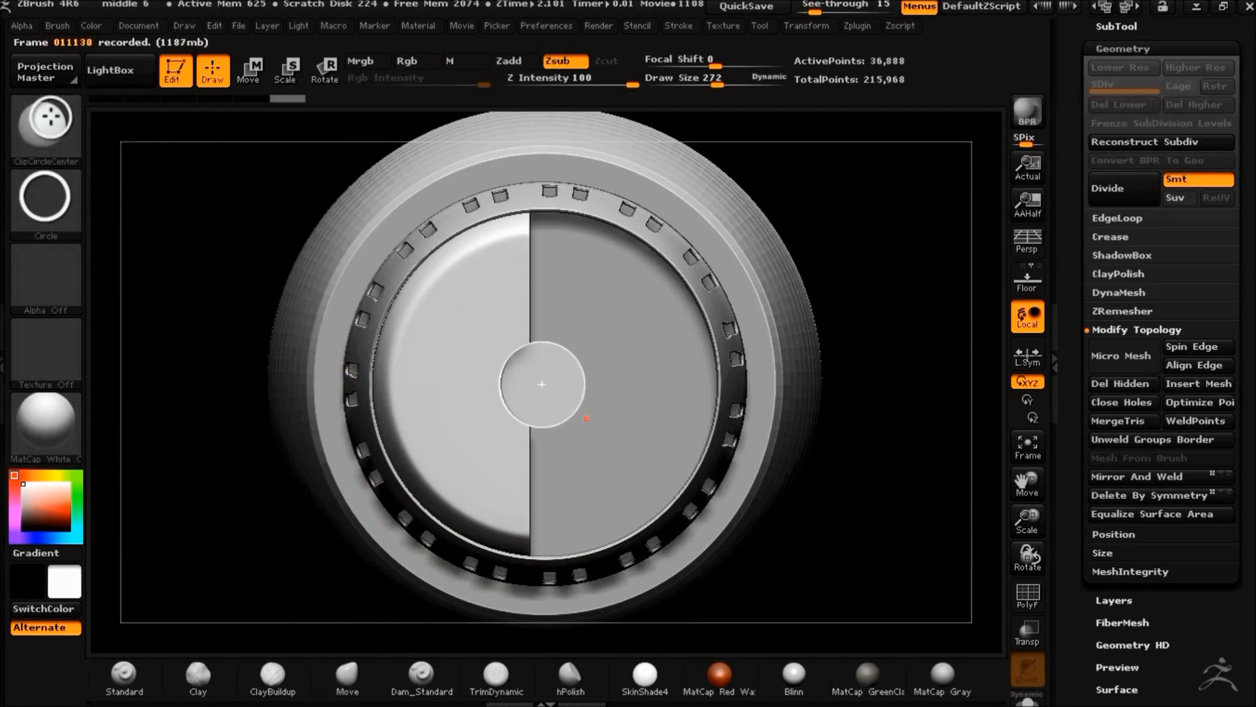
mouse_move(219, 294)
left_mouse_down()
mouse_move(204, 292)
mouse_move(259, 313)
left_mouse_up()
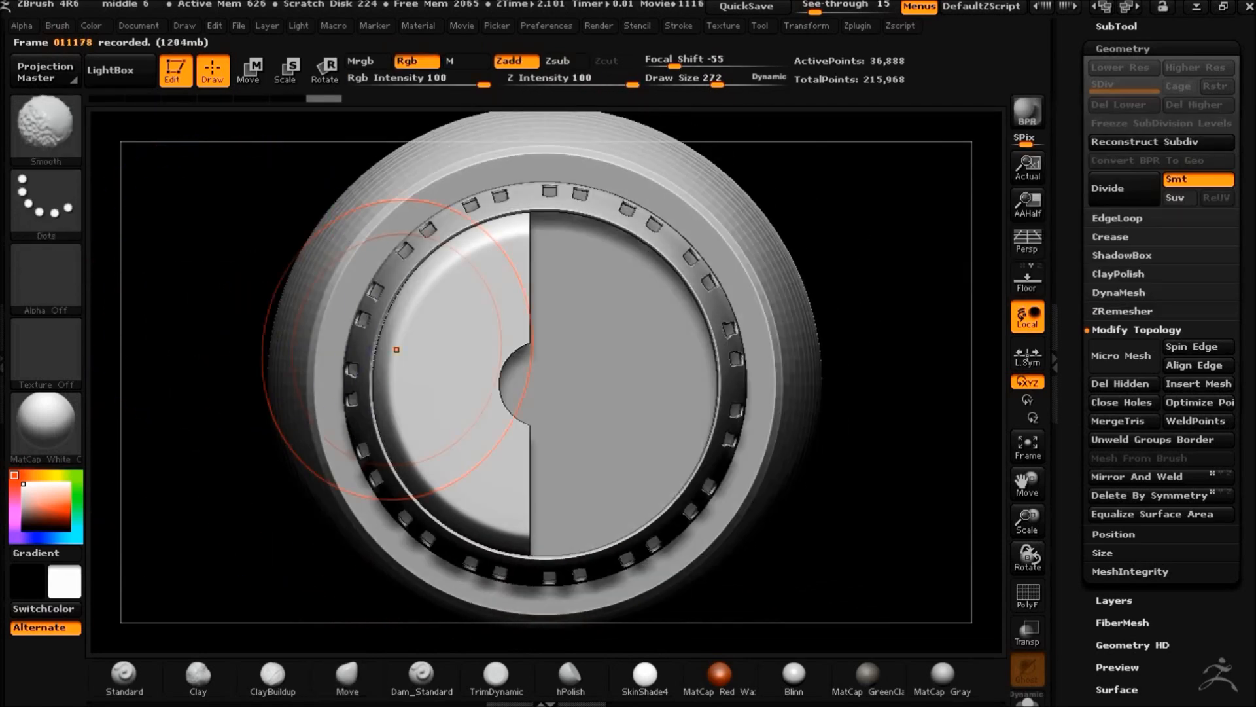
Mirror and Weld the trimmed half disc to rebuild both halves, and undo a small trial move
left_click(1131, 483)
key("w")
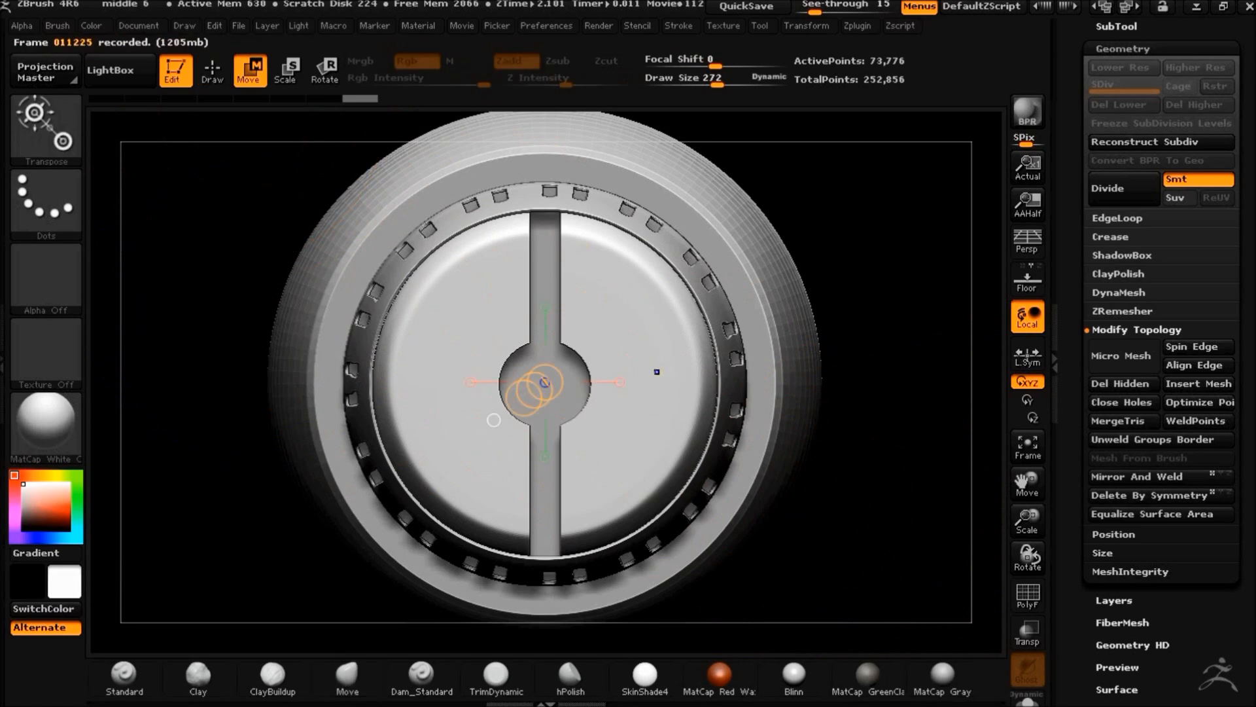
left_click_drag(740, 386, 730, 386)
key("ctrl+z")
left_click_drag(886, 481, 855, 489)
left_click_drag(855, 490, 741, 504, "alt")
Select the large lower band PM3D_Sphere3D2, divide it once, and delete its lower subdivision level
left_click(1116, 26)
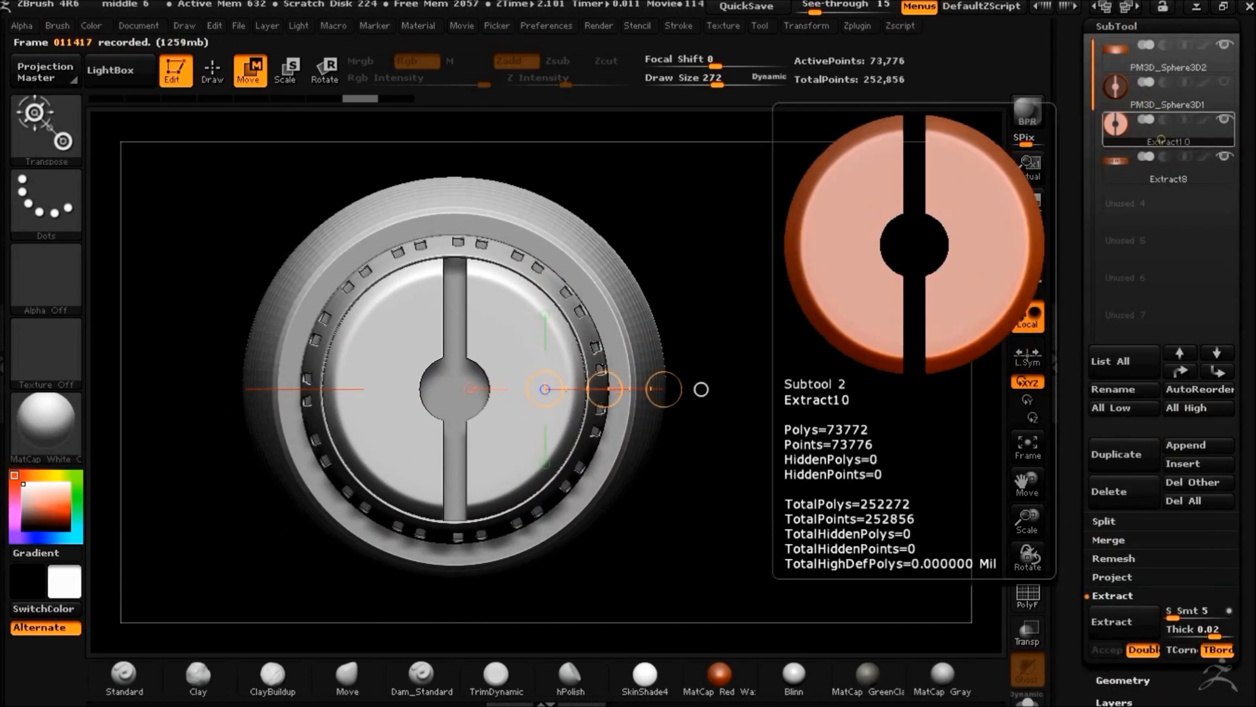
left_click(1168, 56)
left_click_drag(768, 512, 827, 458)
left_click(1124, 680)
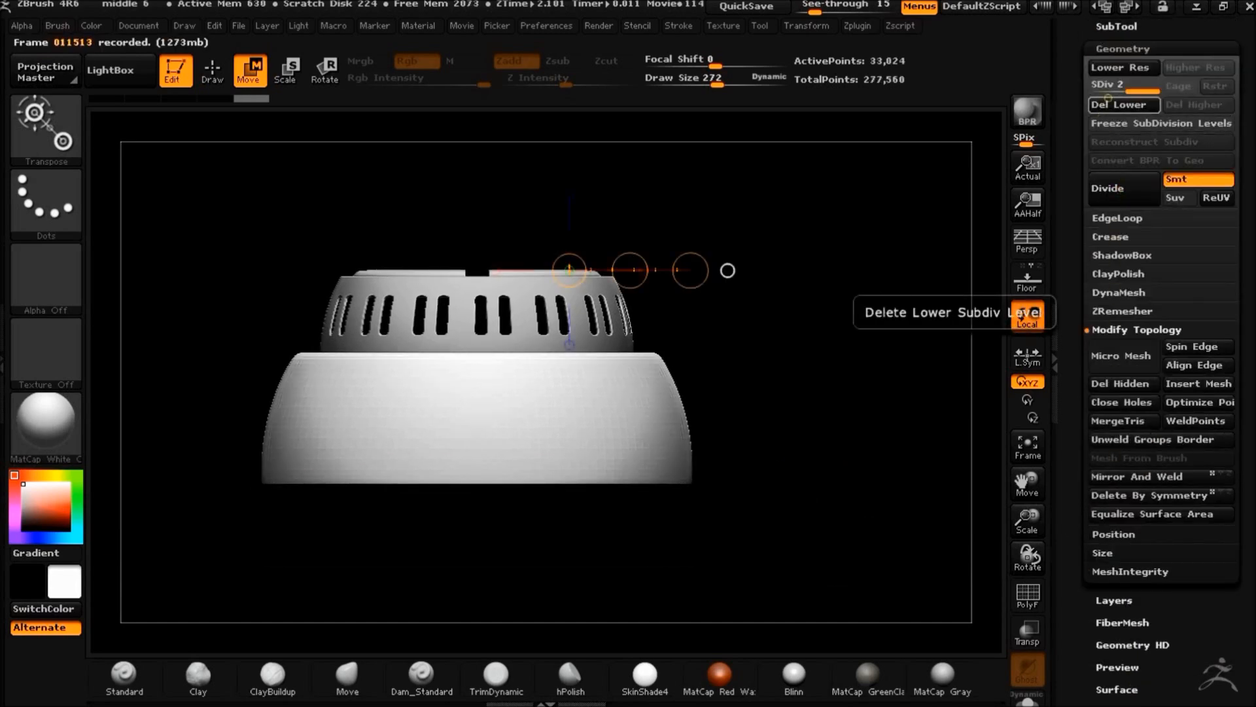
Mask the large lower band's side wall with a rectangular MaskPen selection, leaving its flat top unmasked
key("q")
key("ctrl")
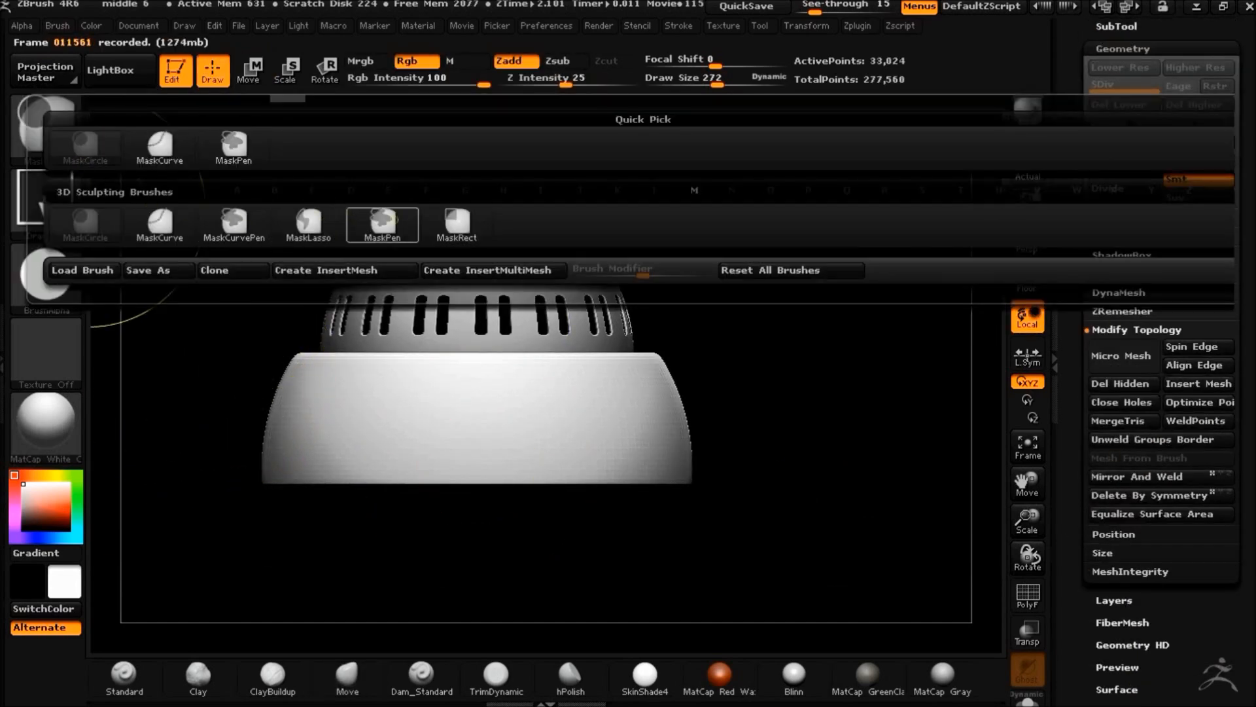
key("v")
mouse_move(266, 393)
left_mouse_down()
mouse_move(185, 331)
mouse_move(218, 305)
mouse_move(262, 364)
mouse_move(790, 470)
left_mouse_up()
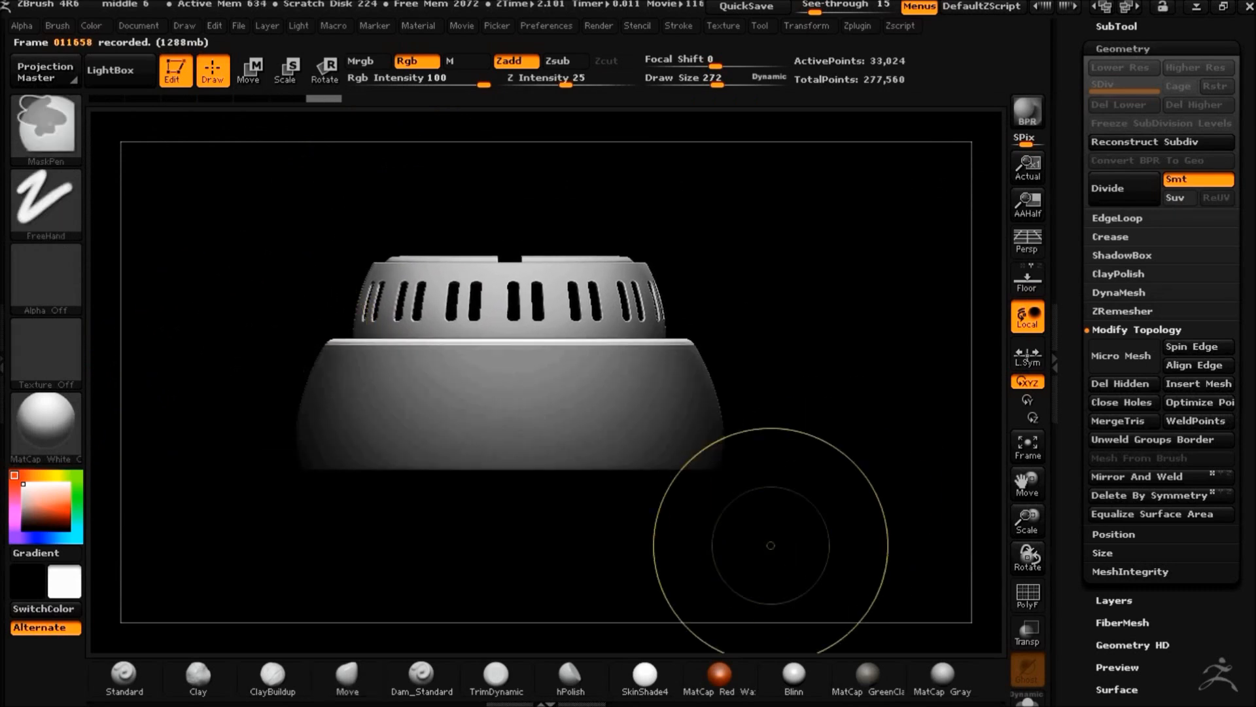
left_click(261, 358, "ctrl")
left_click_drag(253, 356, 236, 404)
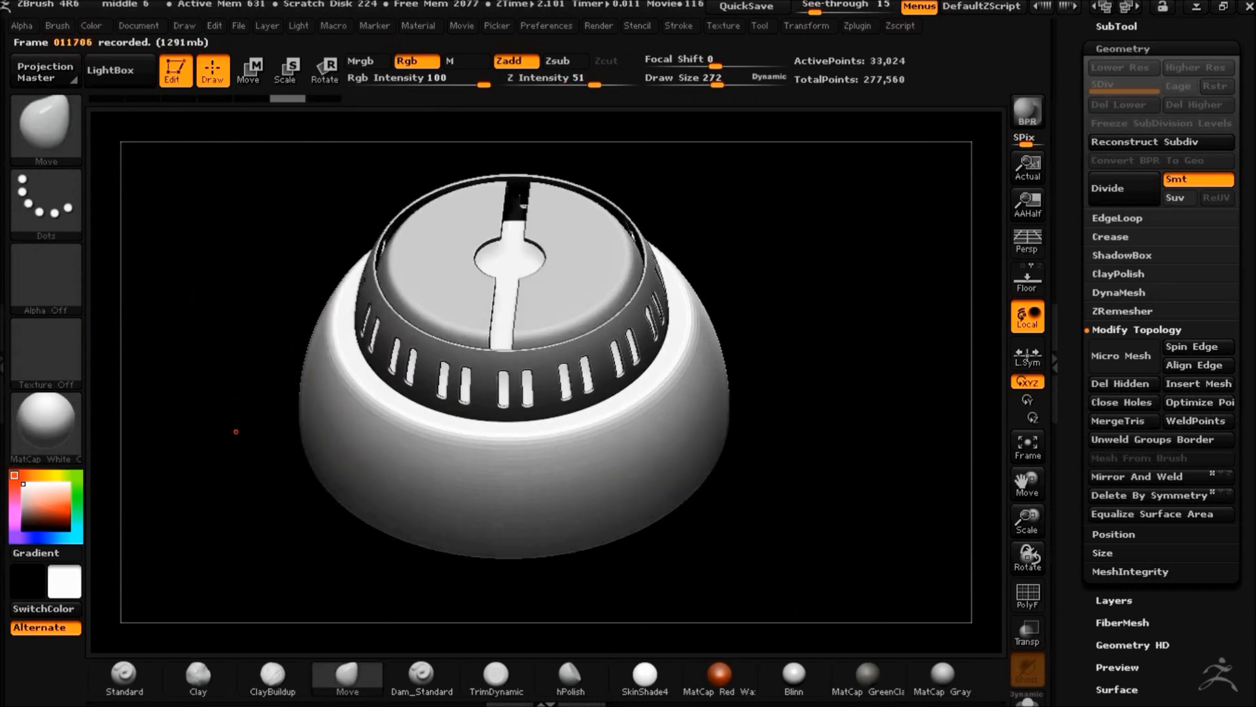
left_click_drag(252, 351, 826, 440, "shift")
Leave a thin strip along the large band's bottom edge unmasked, trying a central vertical notch in the mask
left_click_drag(537, 331, 560, 402, "ctrl")
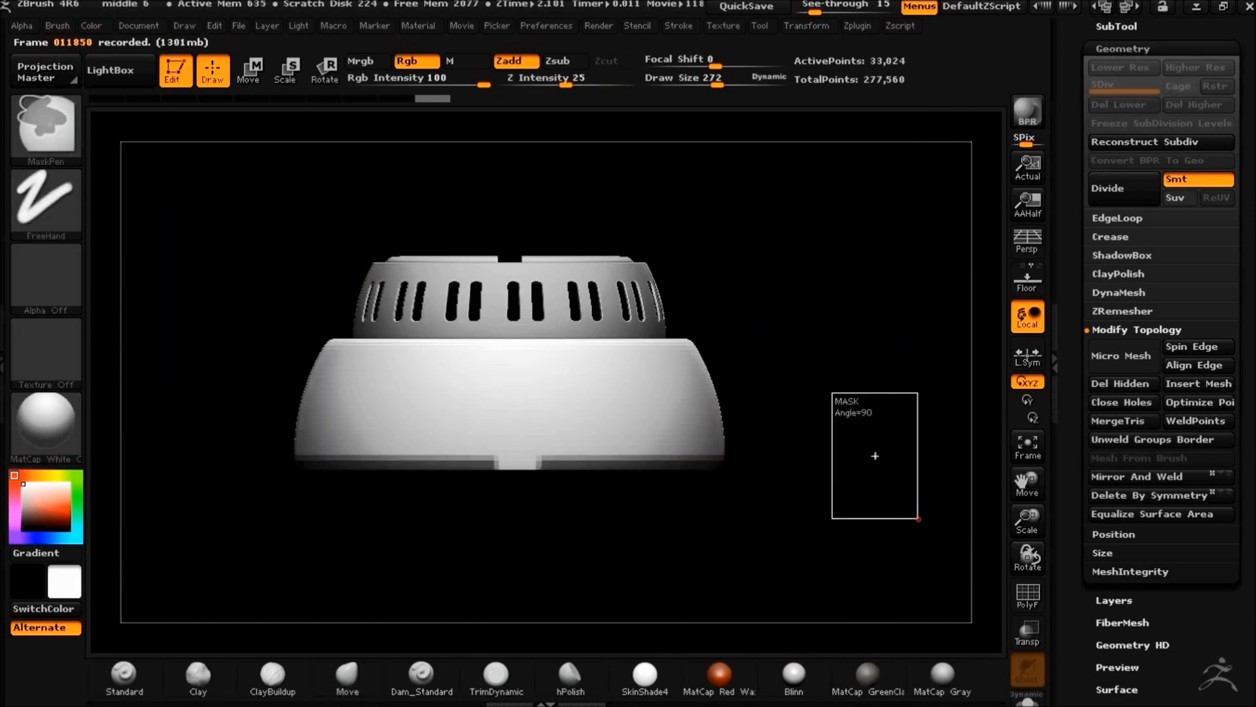
left_click_drag(898, 501, 581, 456, "ctrl")
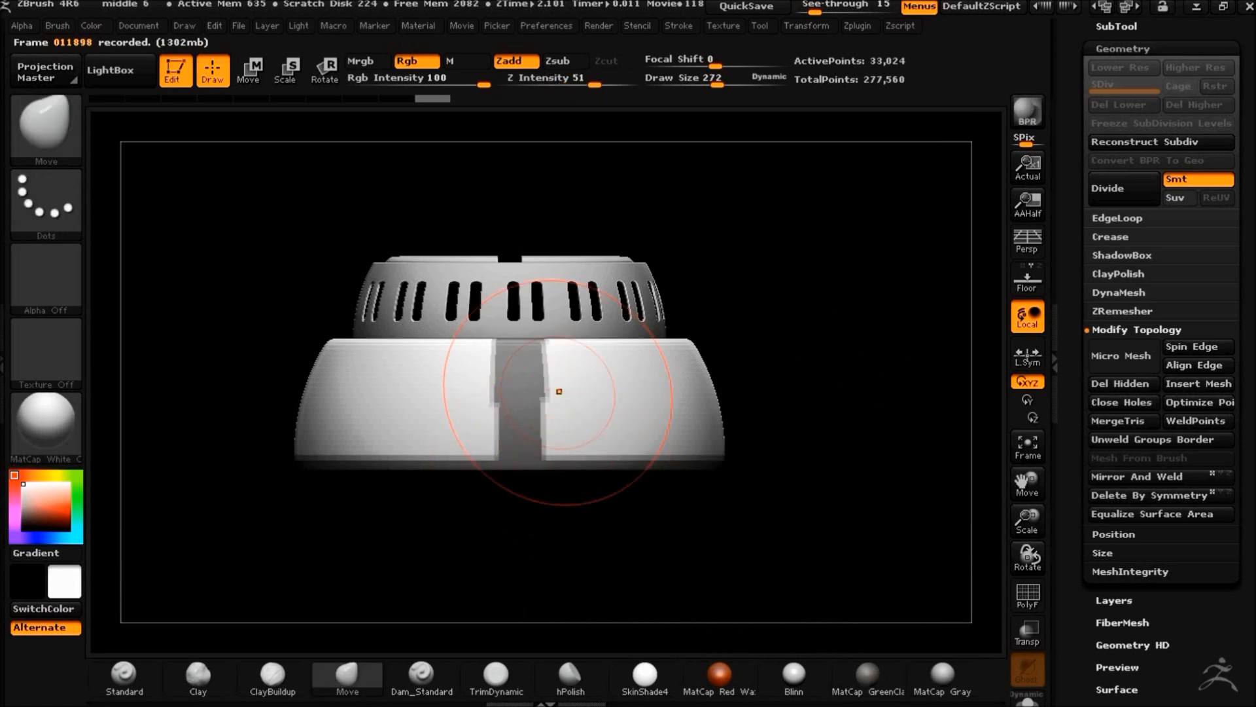
left_click(576, 547, "ctrl")
left_click(561, 417, "ctrl")
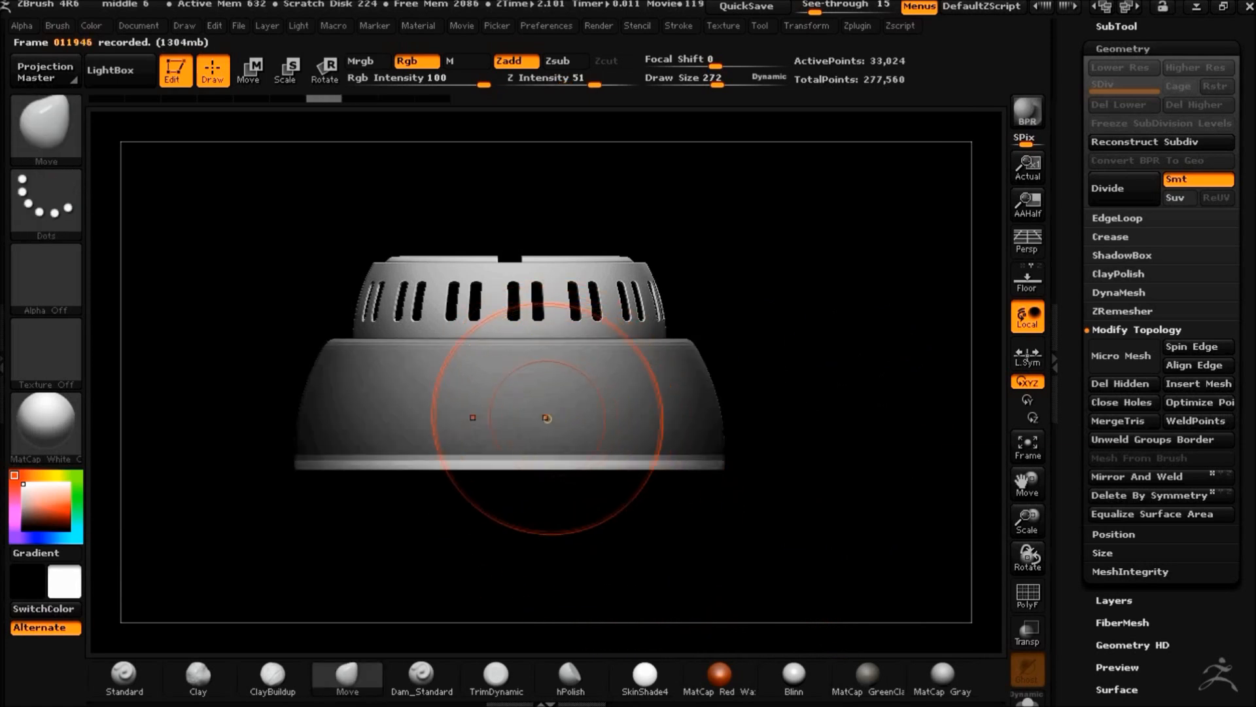
Unmask a rectangular notch rising from the bottom edge at the center of the large band's wall
left_click_drag(483, 340, 531, 448, "ctrl")
left_click_drag(523, 498, 523, 498, "ctrl")
left_click_drag(653, 532, 748, 344)
left_click_drag(573, 457, 688, 521, "ctrl")
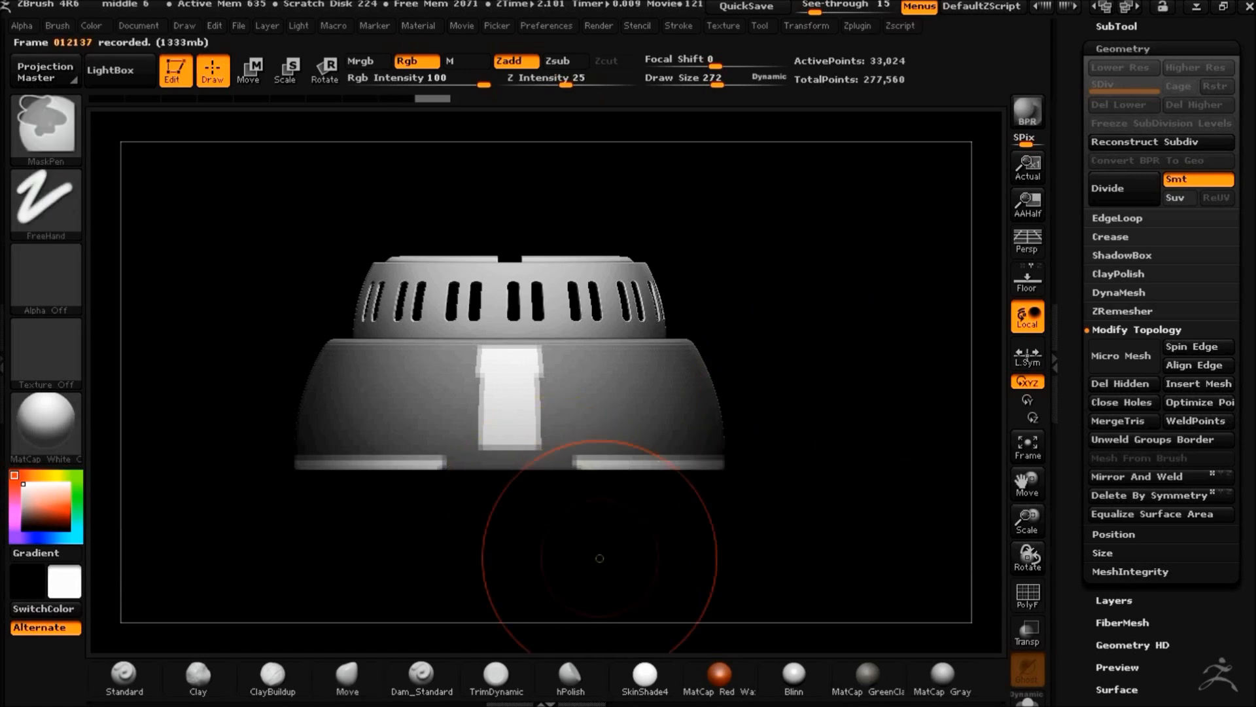
left_click_drag(575, 458, 438, 531, "ctrl")
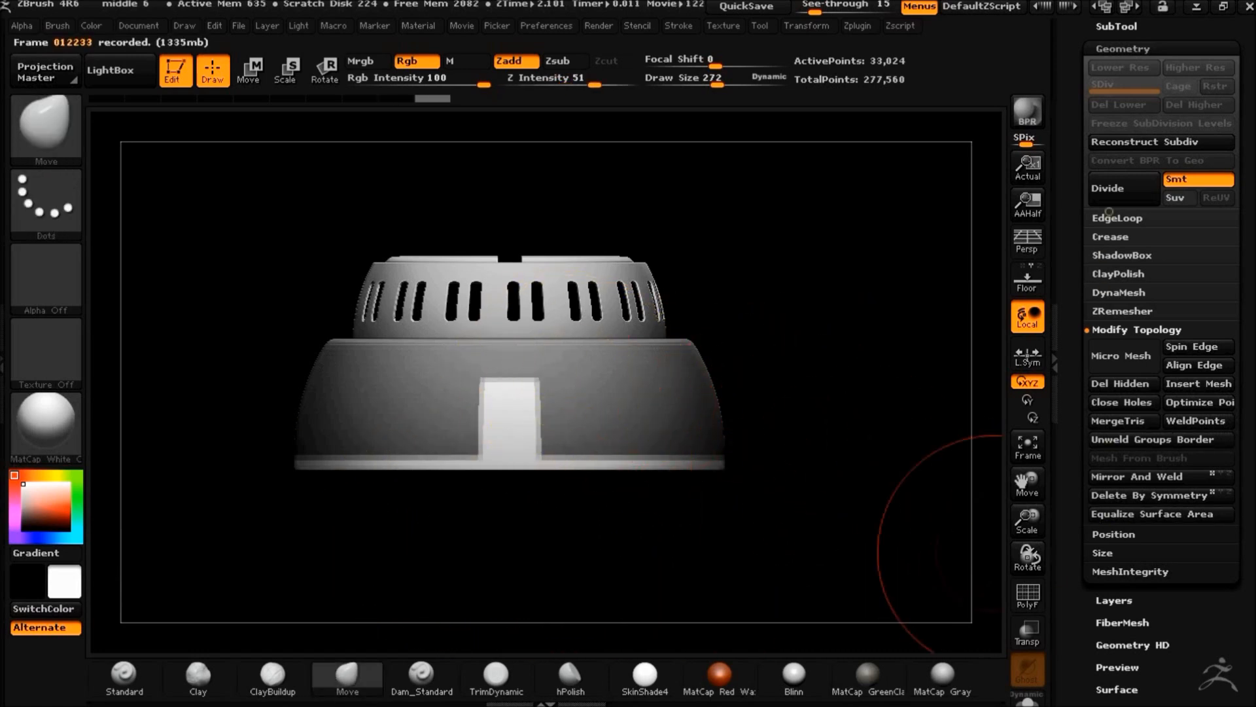
Extract the notched band at a thickness of 0.02, select it, and hide the source band PM3D_Sphere3D2
scroll(1112, 262, "up", 10)
left_click(1118, 625)
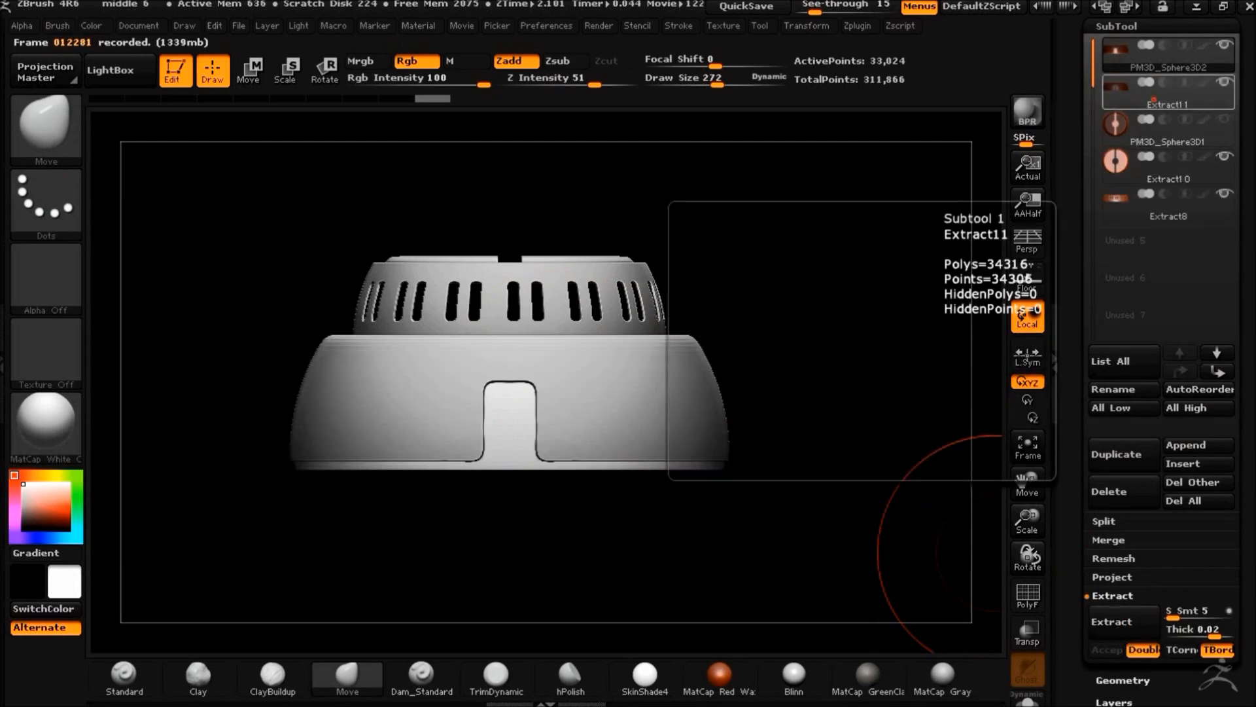
left_click(1168, 91)
left_click(905, 345, "ctrl")
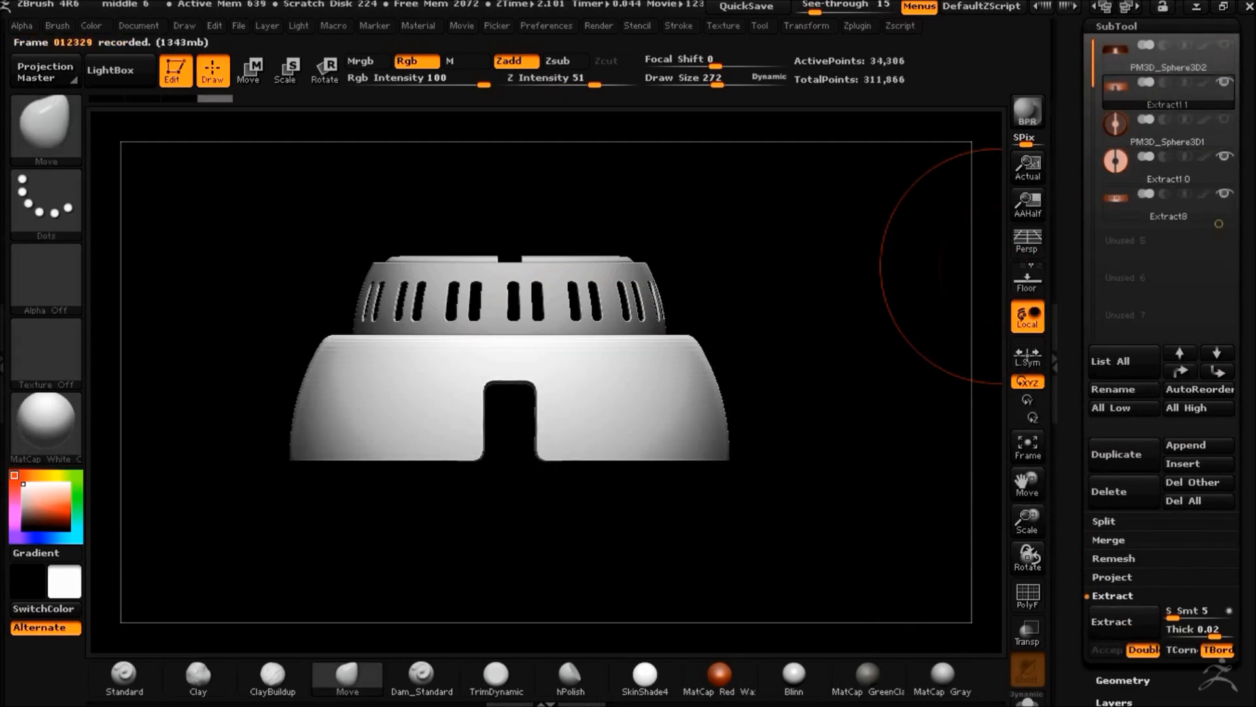
Merge the three visible extracted pieces into one subtool with SubTool Master
left_click_drag(818, 262, 875, 406)
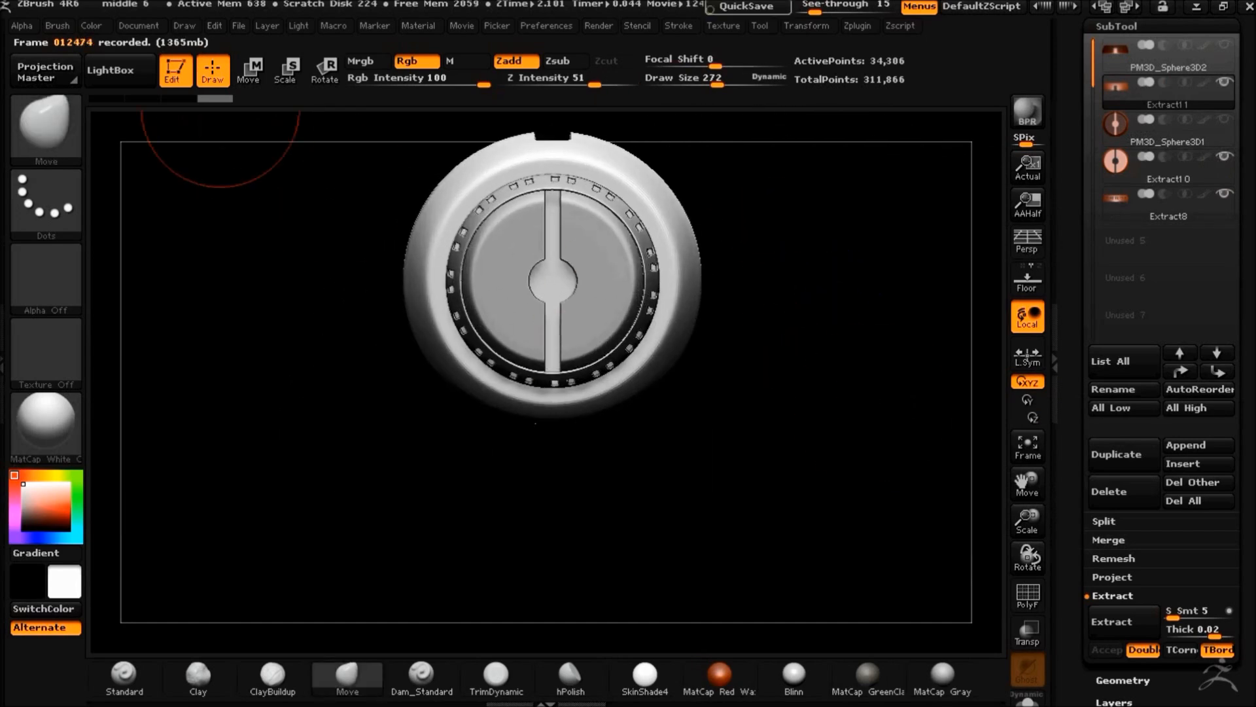
left_click_drag(805, 322, 482, 154)
left_click(461, 25)
left_click(538, 171)
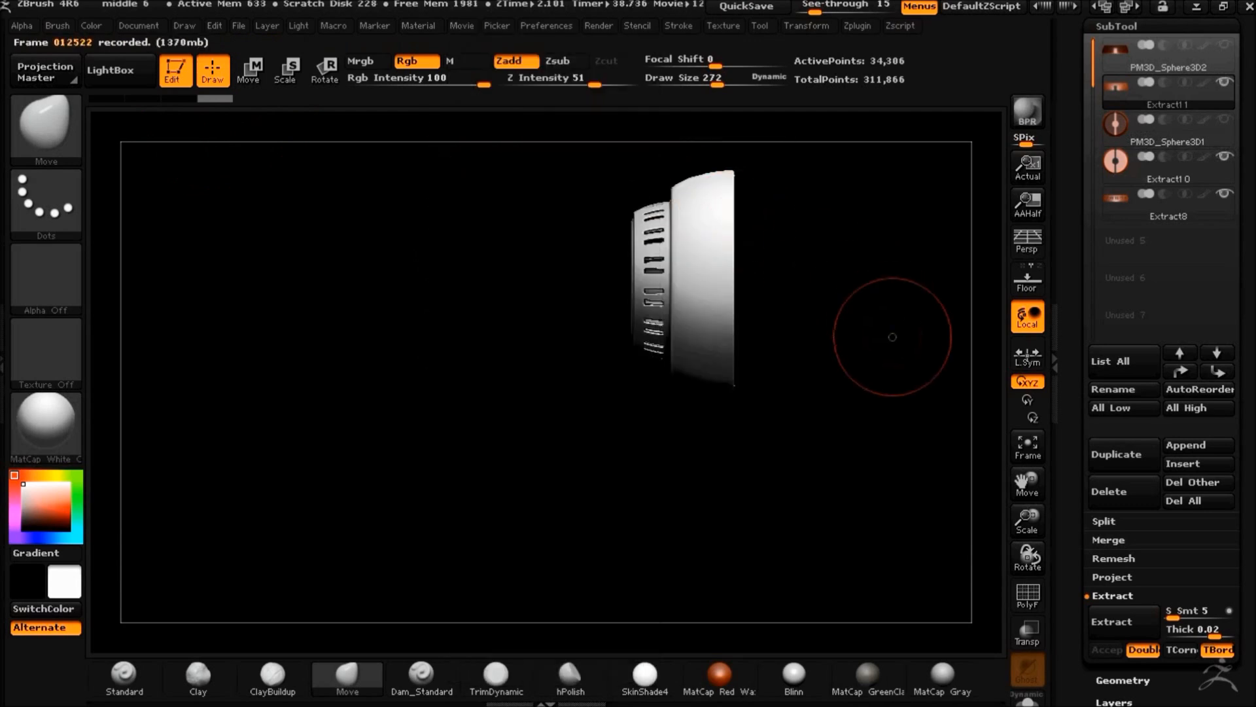
left_click_drag(851, 385, 813, 421)
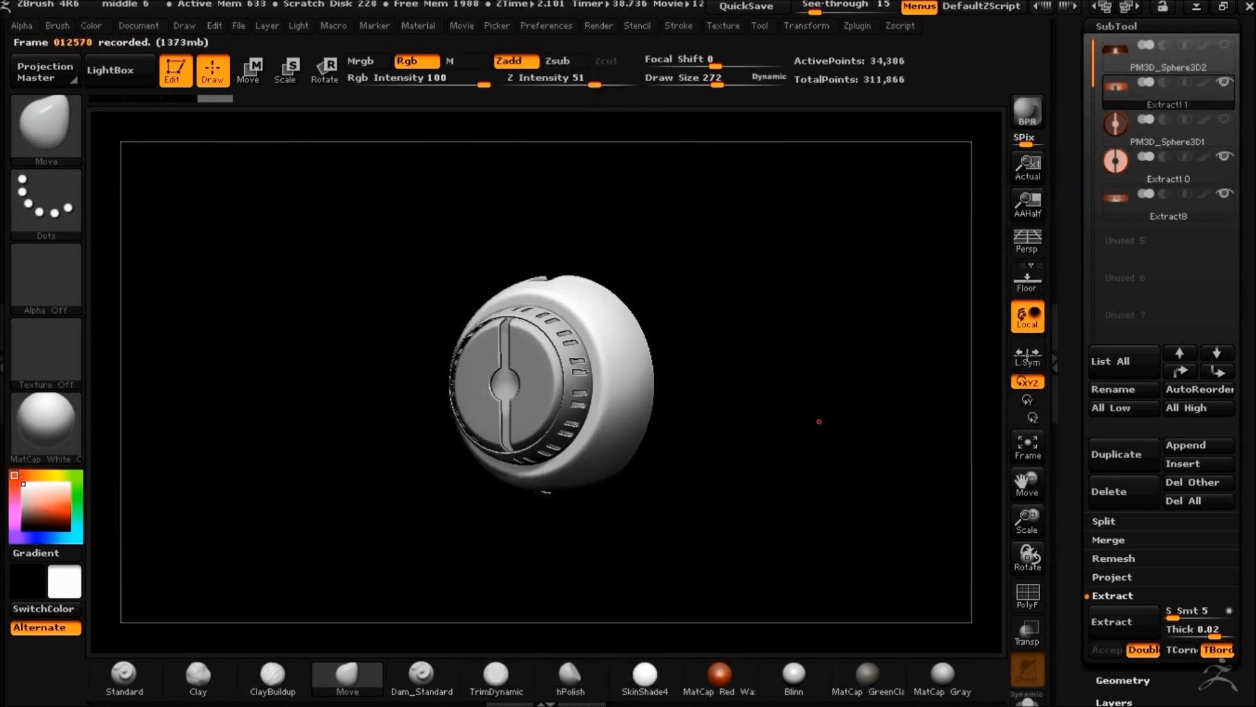
left_click(857, 26)
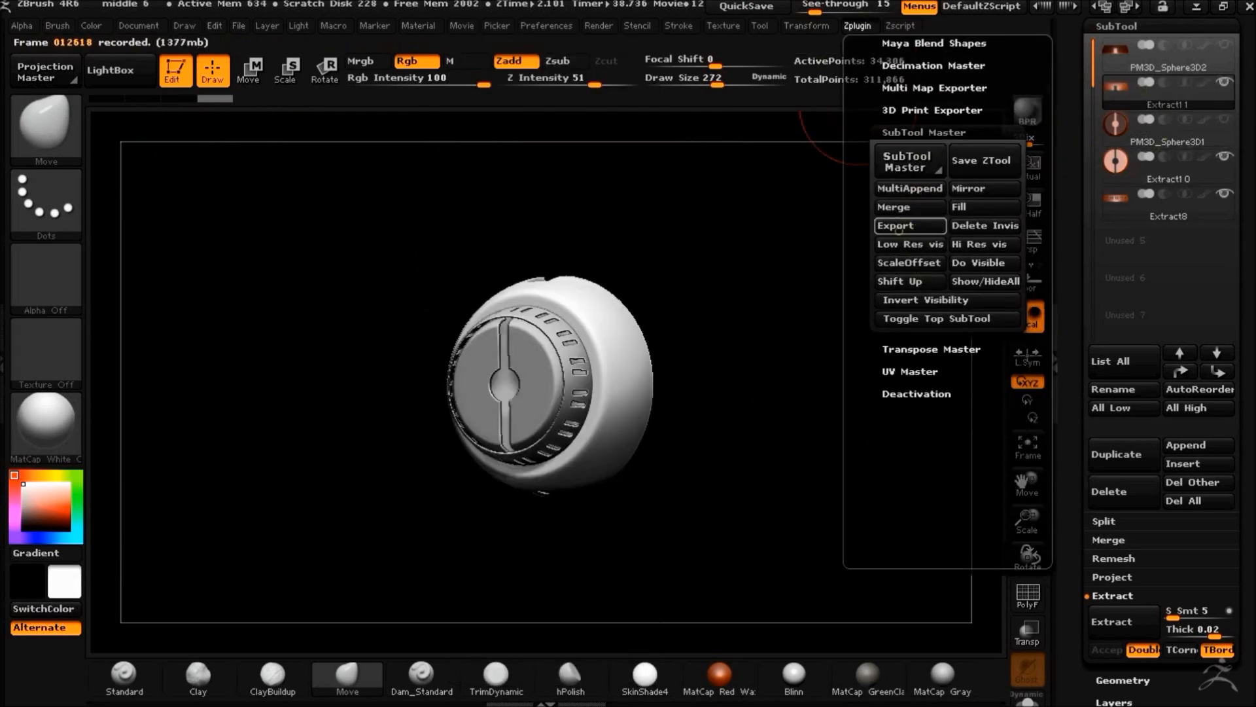
left_click(897, 204)
left_click(516, 269)
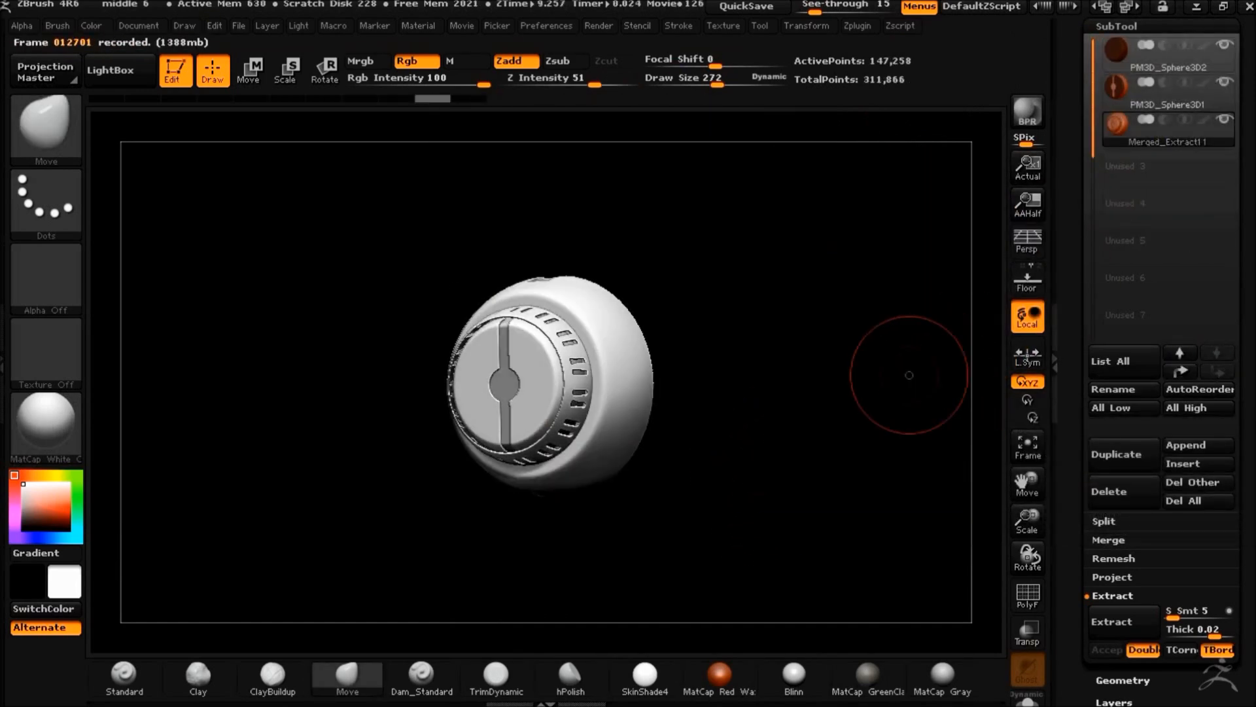
mouse_move(909, 375)
left_mouse_down()
mouse_move(824, 465)
mouse_move(771, 497)
mouse_move(855, 412)
mouse_move(849, 340)
left_mouse_up()
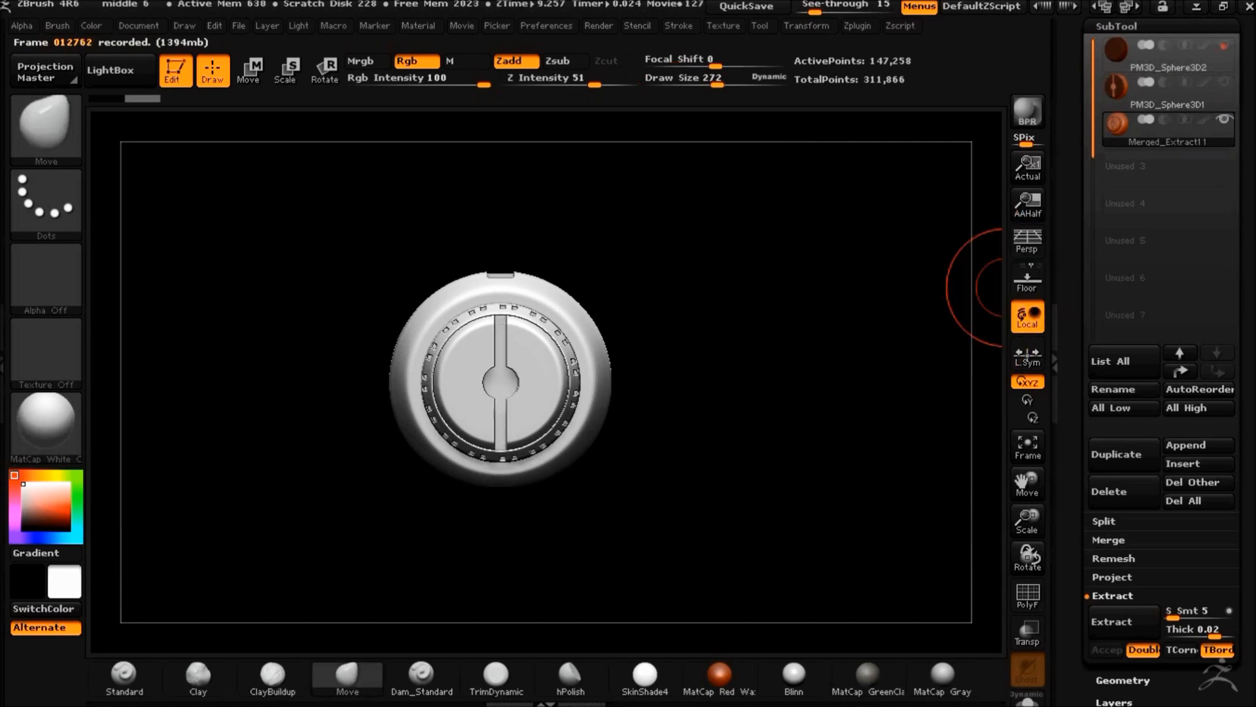
Switch to the full figure's tool, append the merged round part as a subtool and select it
left_click_drag(970, 273, 752, 449)
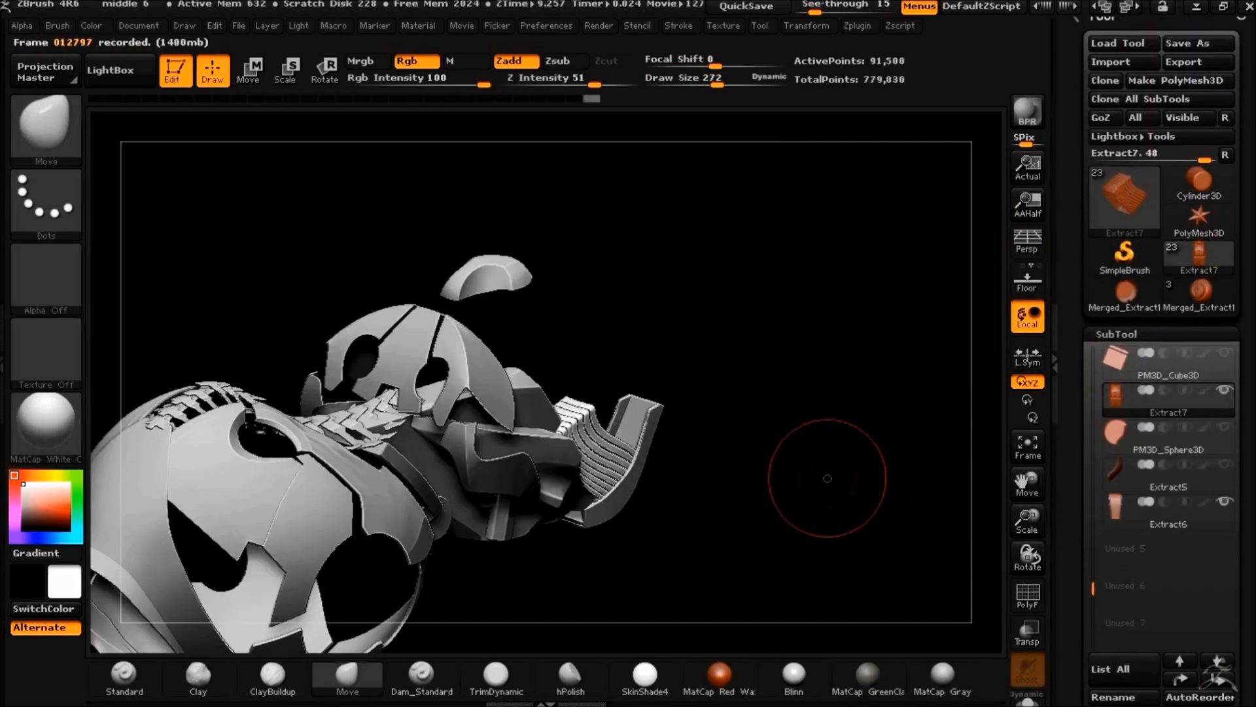
left_click_drag(827, 478, 1006, 436)
scroll(1162, 458, "down", 2)
left_click(1186, 625)
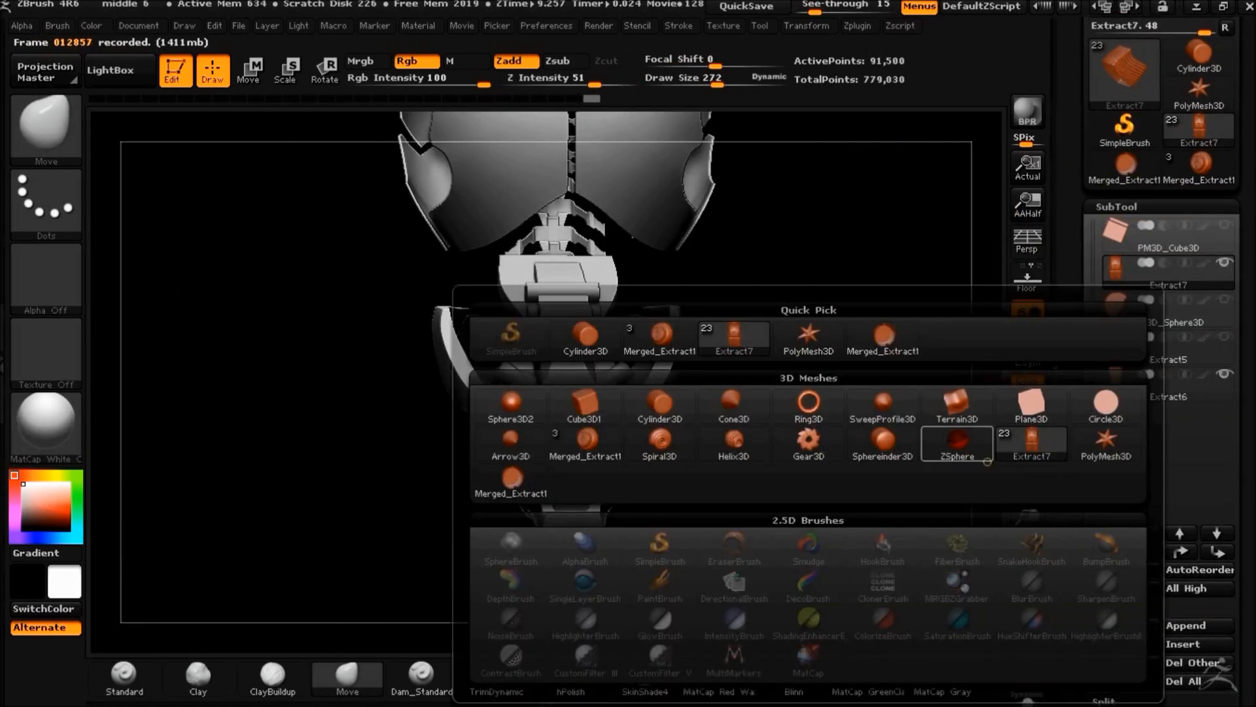
left_click(757, 336)
left_click_drag(792, 444, 439, 198)
left_click(1168, 426)
Turn the round part on its side with Transpose Rotate and reduce its XYZ size to about 0.53
left_click(1027, 632)
left_click(325, 68)
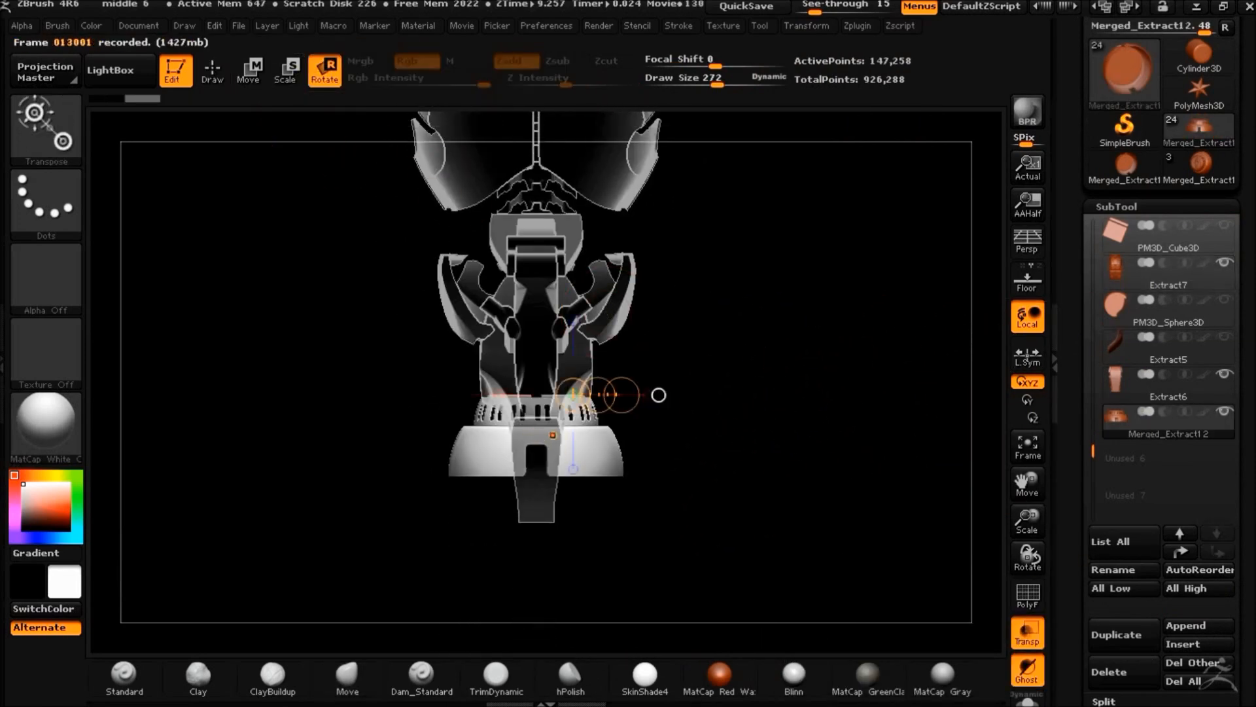
left_click_drag(539, 544, 659, 418, "shift")
left_click_drag(1201, 633, 1194, 406)
left_click(1136, 636)
left_click(1112, 530)
left_click_drag(1182, 360, 1173, 360)
Move the round part up onto the side of the figure's upper hinge and reduce its XYZ size to about 0.41
left_click_drag(730, 383, 834, 514, "alt")
key("w")
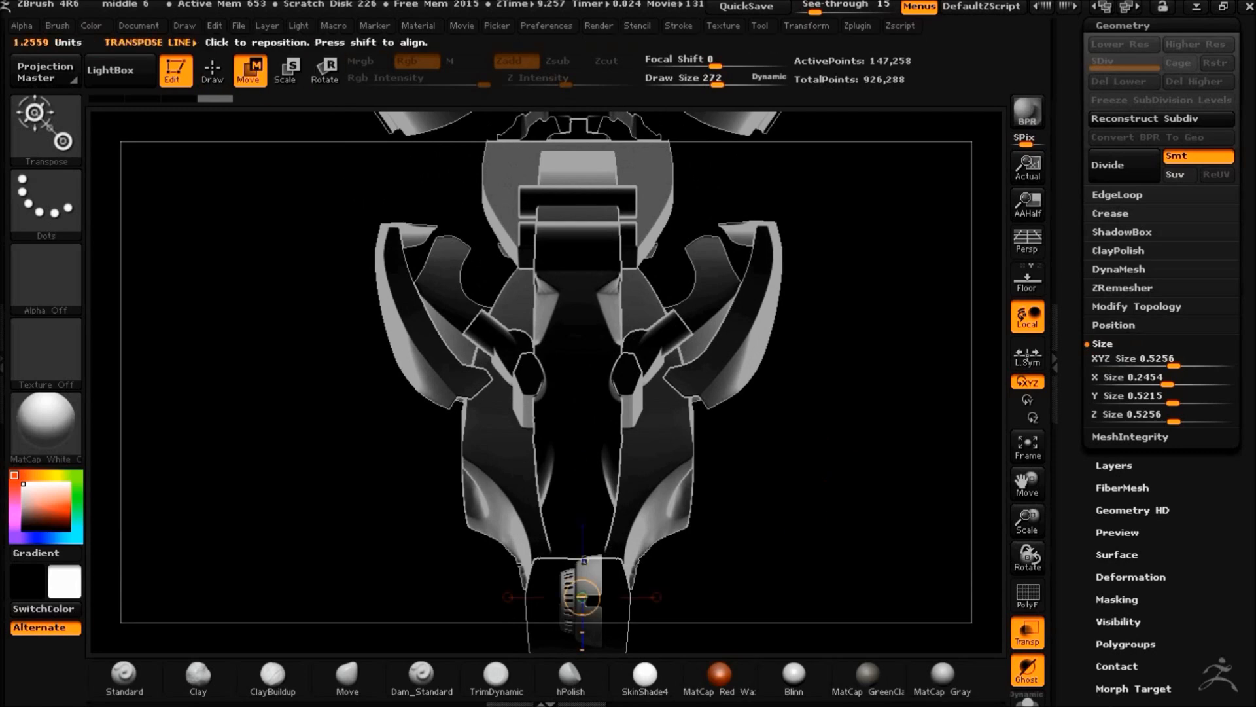
left_click_drag(542, 305, 542, 260, "shift")
left_click_drag(851, 451, 896, 494)
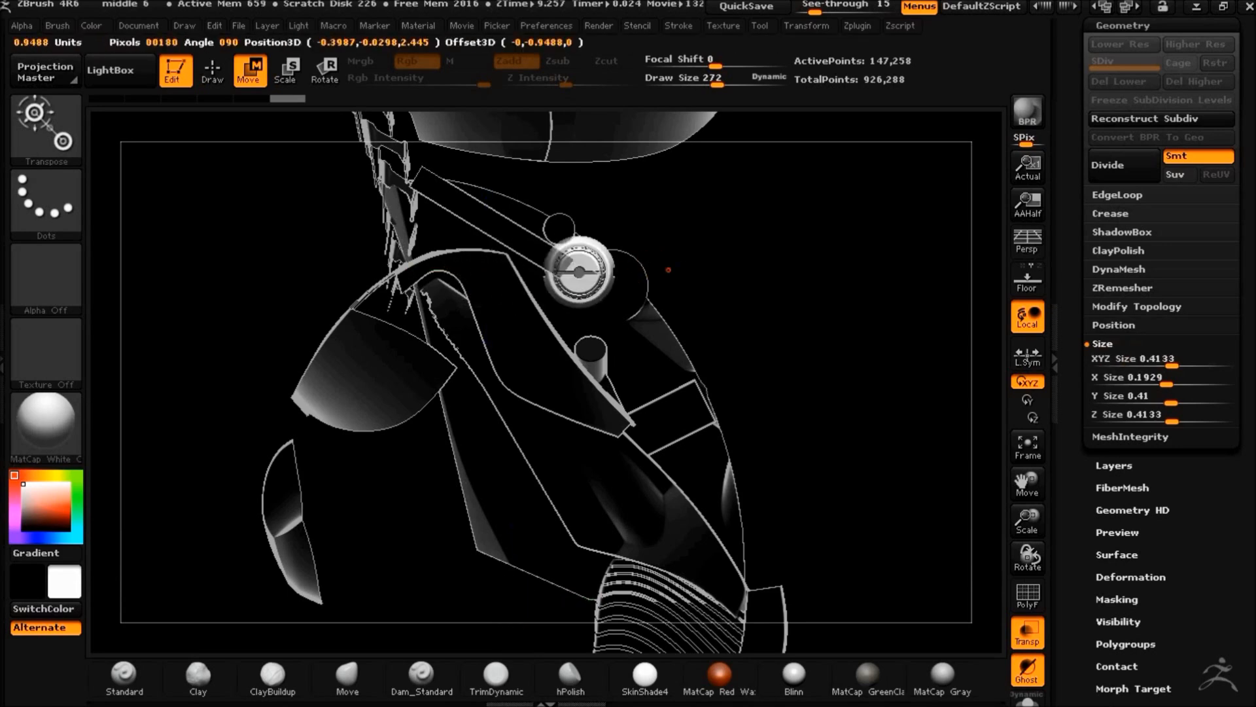
left_click_drag(857, 448, 733, 446)
left_click(1027, 632)
left_click_drag(785, 392, 944, 477)
left_click_drag(176, 197, 250, 234)
left_click(1027, 632)
Try clipping the round part's inner side with a clip brush, check its fit against the hinge, and undo the last change
left_click_drag(623, 434, 614, 435)
key("q")
left_click(50, 127, "ctrl+shift")
left_click(233, 223)
left_click_drag(529, 598, 529, 599, "ctrl+shift")
mouse_move(294, 227)
left_mouse_down()
mouse_move(364, 272)
mouse_move(618, 275)
mouse_move(726, 332)
left_mouse_up()
left_click(1027, 632)
left_click_drag(782, 404, 620, 415, "alt")
left_click_drag(853, 282, 850, 365, "shift")
key("ctrl+z")
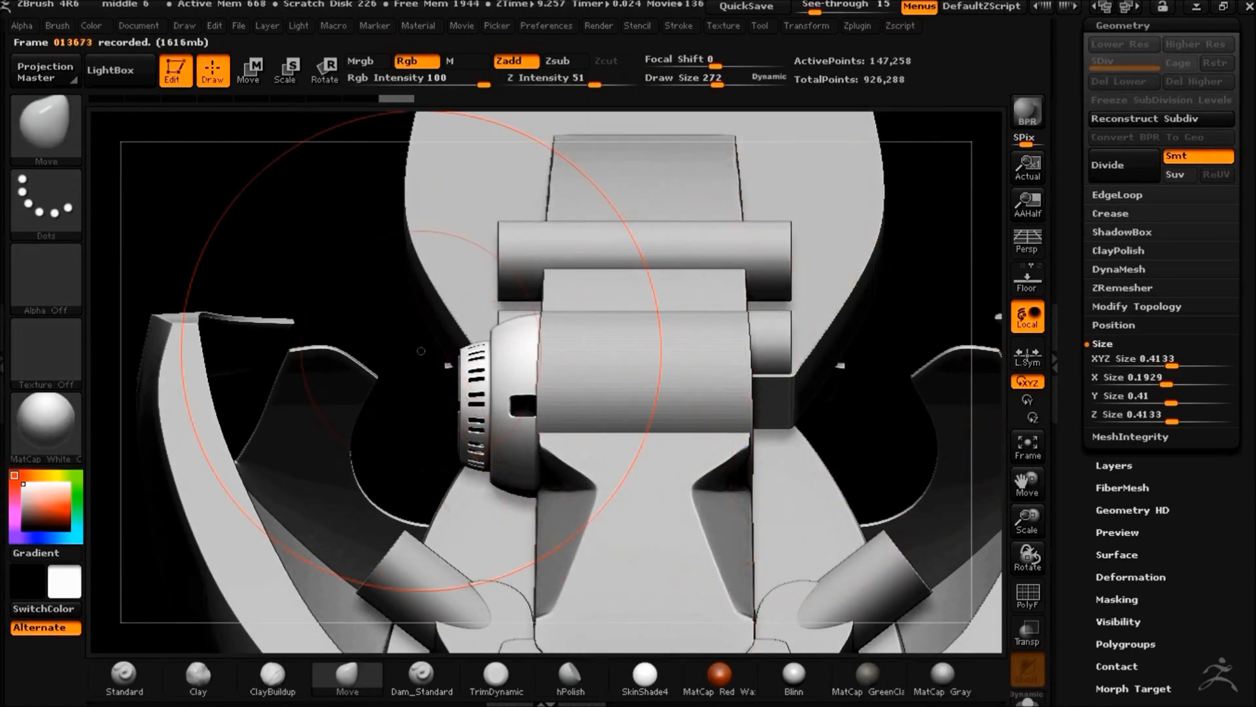
Copy the round part to the hinge's opposite side with Mirror And Weld
left_click(1124, 306)
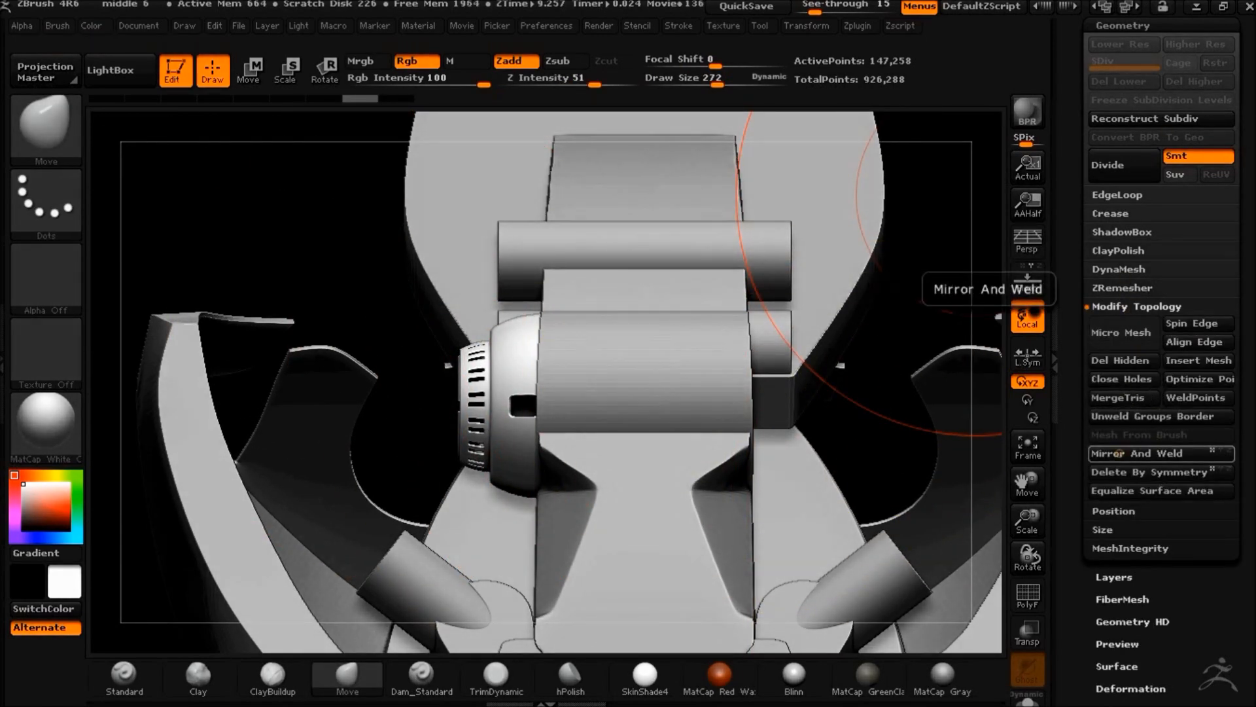
left_click(1119, 453)
left_click_drag(949, 393, 919, 401)
Switch back to the round part's source tool and select the PM3D_Sphere3D1 disc
left_click(461, 25)
left_click_drag(1081, 223, 1081, 351)
left_click(1199, 92)
left_click(1117, 130)
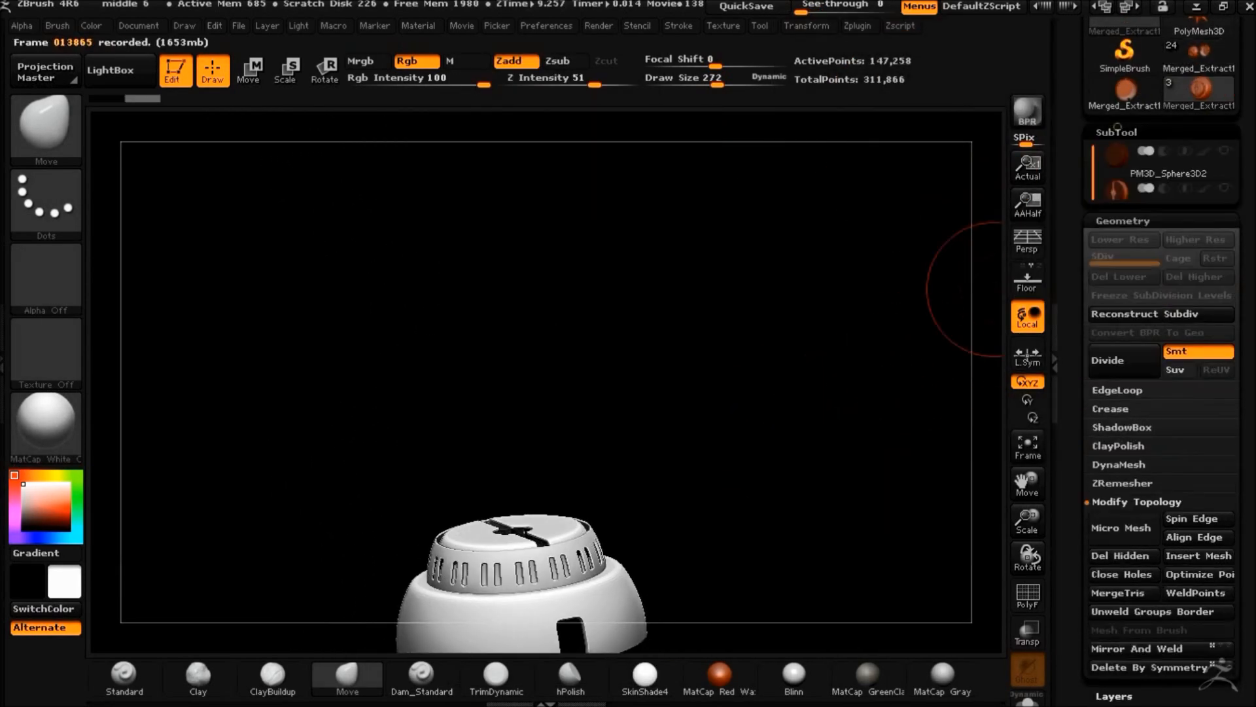
left_click(1167, 101)
Hide the Merged_Extract11 subtool and clear the mask on the PM3D_Sphere3D1 disc
left_click_drag(903, 393, 897, 312, "shift")
left_click_drag(787, 400, 784, 358, "alt")
left_click(1224, 129)
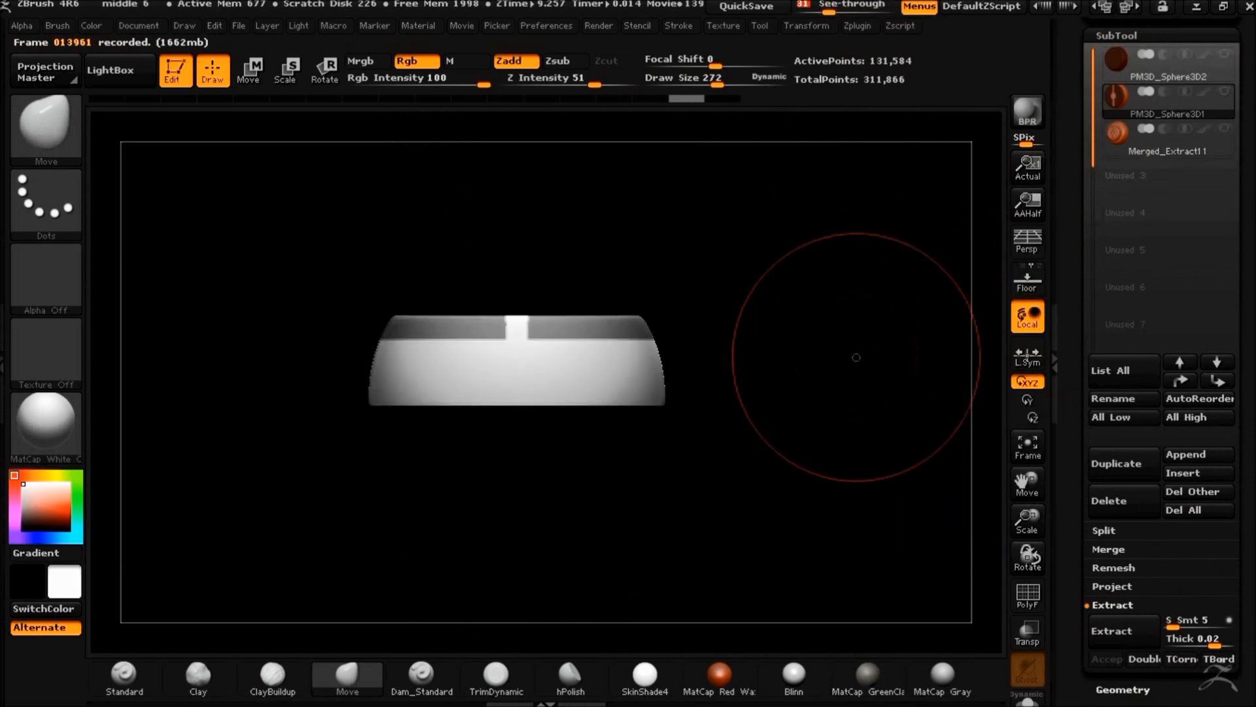
left_click_drag(728, 425, 715, 426, "alt")
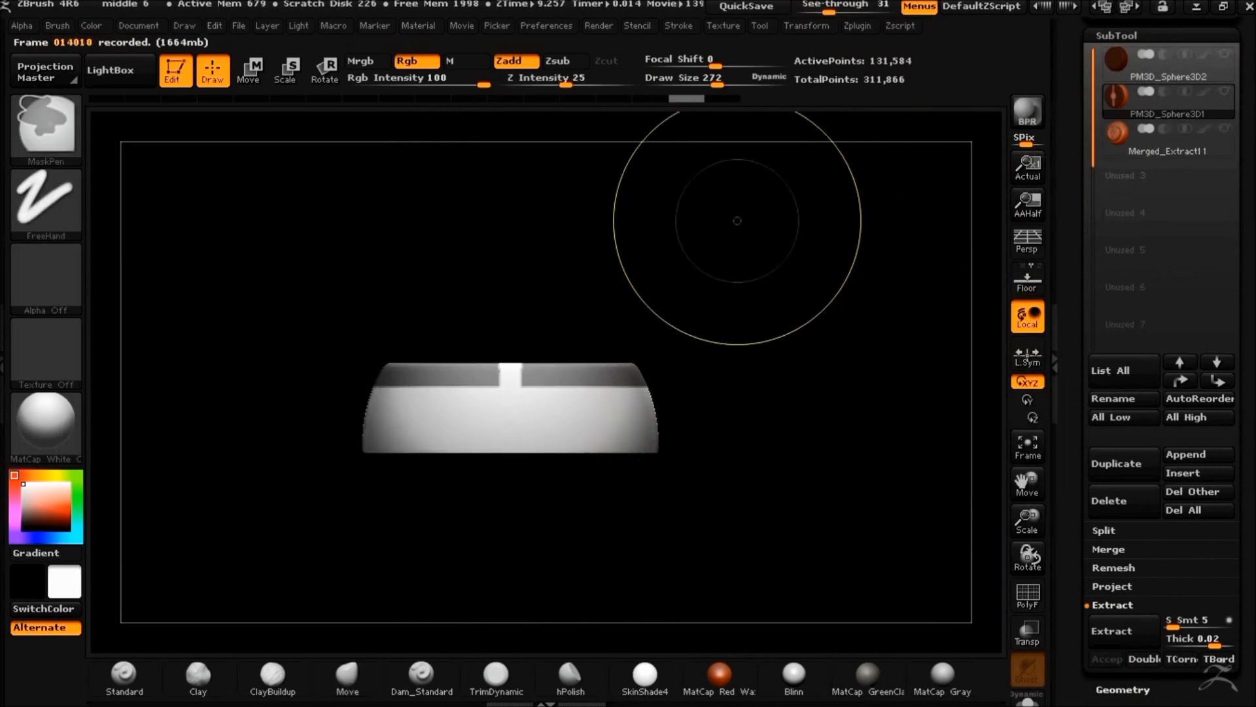
left_click_drag(721, 274, 771, 331, "shift")
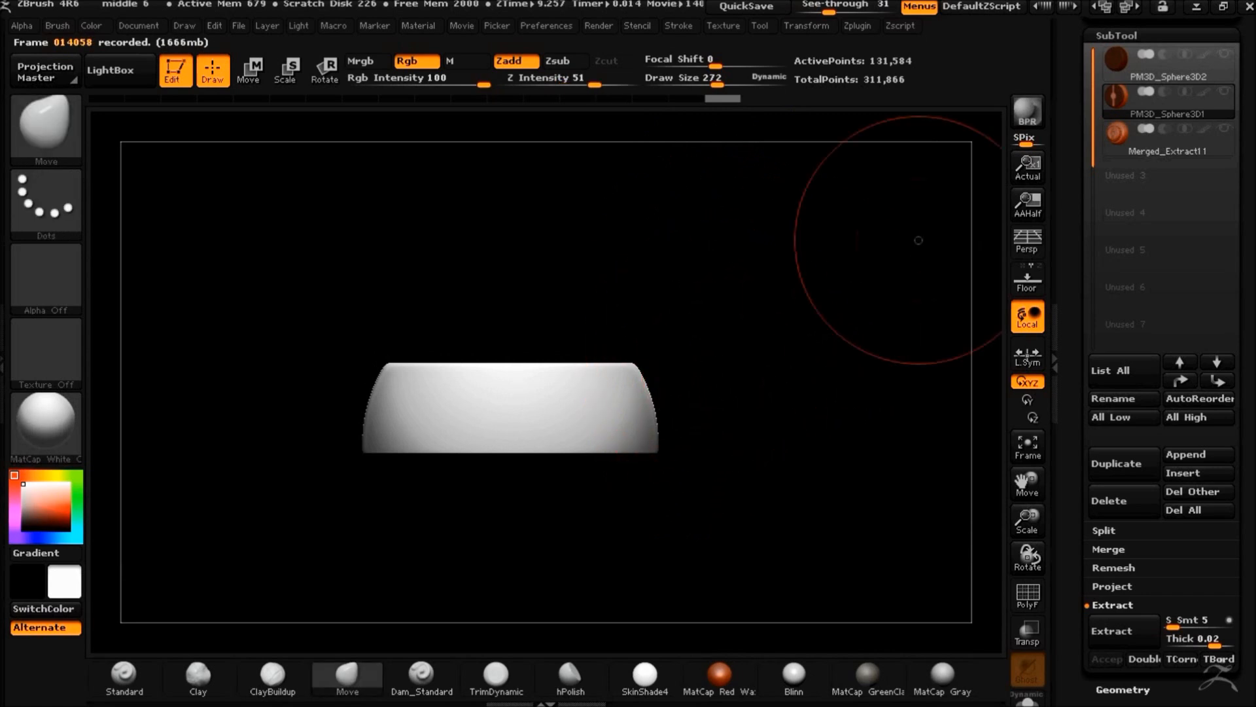
Select PM3D_Sphere3D2 and mask the middle of its wall, leaving thin strips along the upper and lower edges unmasked
left_click(1168, 63)
left_click_drag(798, 469, 821, 485, "alt")
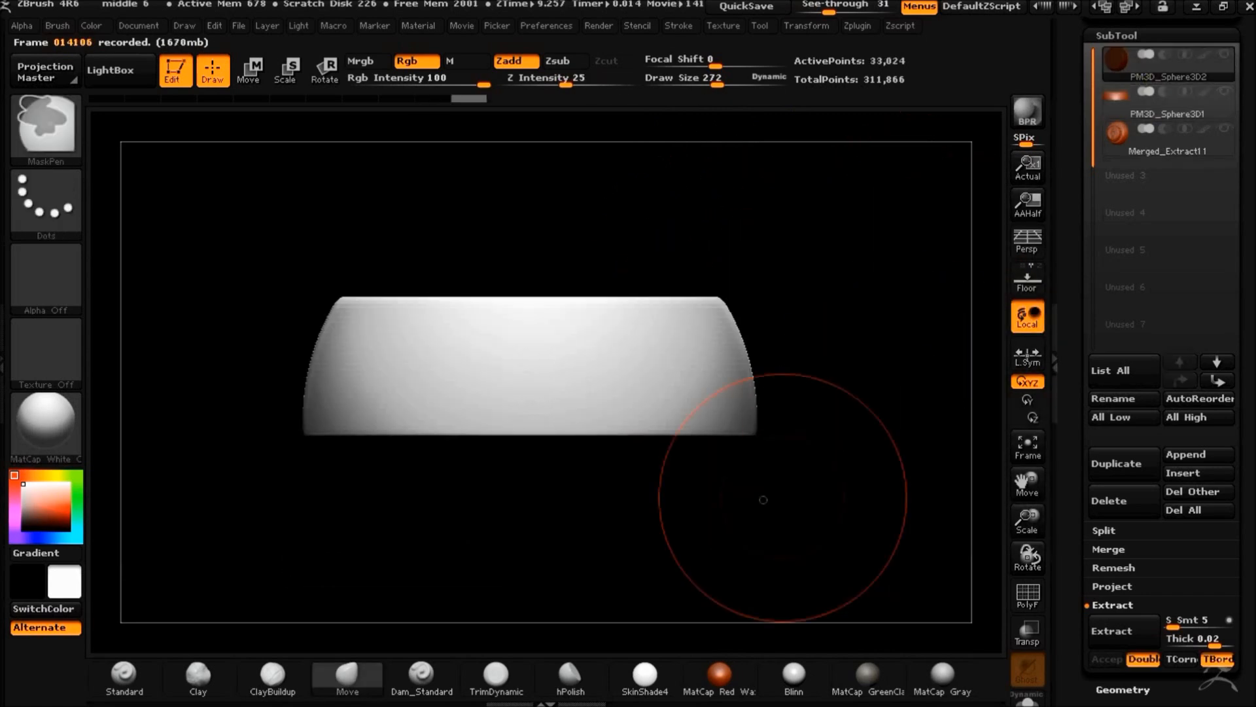
left_click_drag(230, 342, 658, 412, "ctrl")
left_click_drag(827, 409, 829, 410, "ctrl")
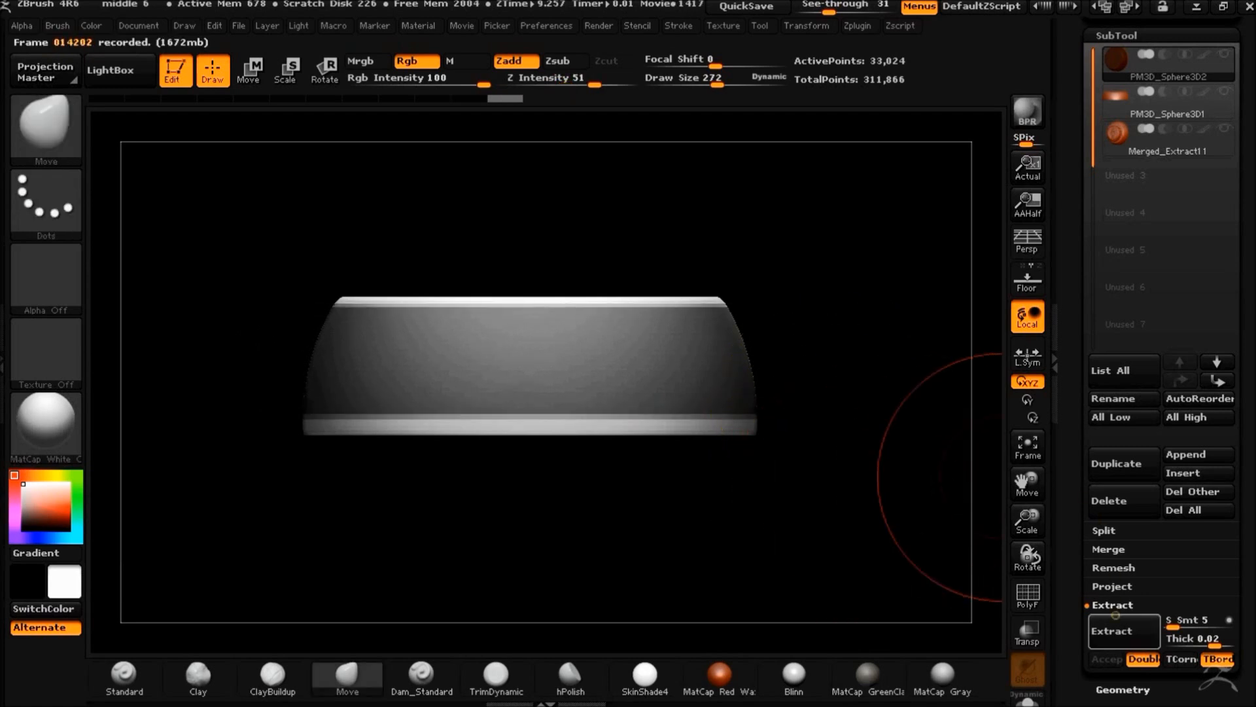
Extract the masked band at a thickness of 0.02, select the extracted piece and clear its mask
left_click(1113, 631)
left_click(1107, 659)
left_click(1146, 104)
left_click_drag(826, 429, 872, 368, "ctrl")
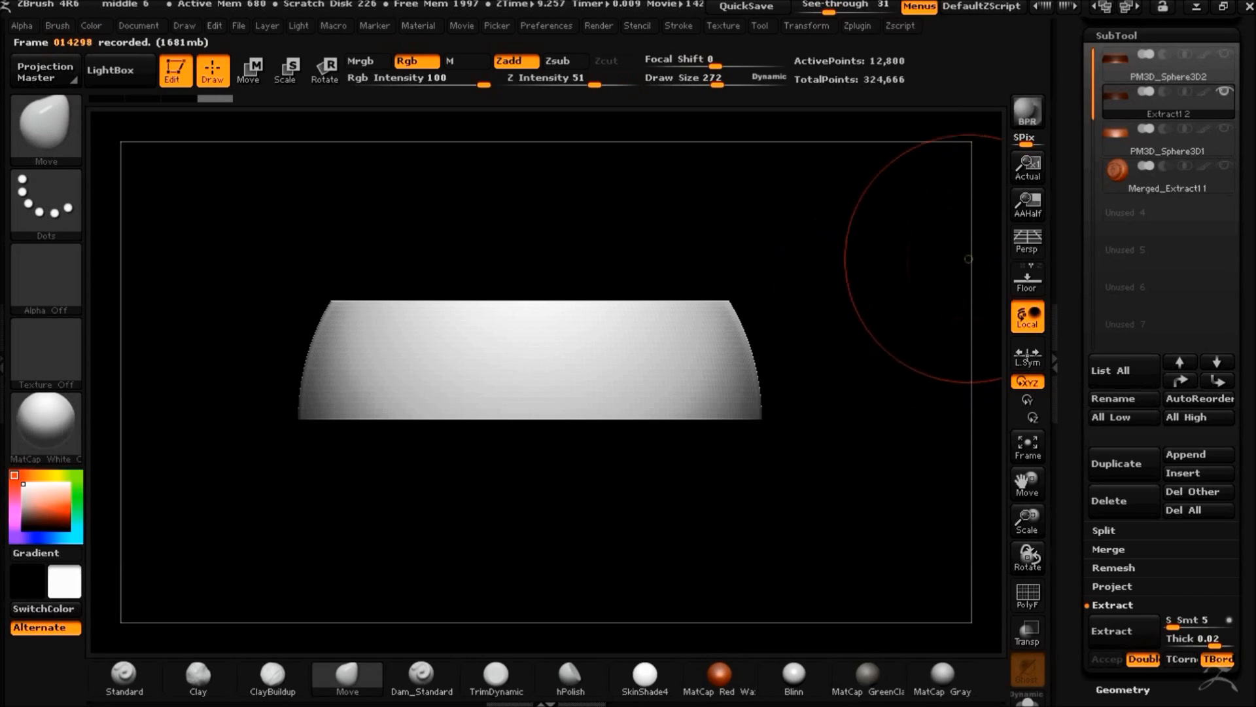
Show and select PM3D_Sphere3D1, and mask the whole disc from its flat face
left_click(1224, 128)
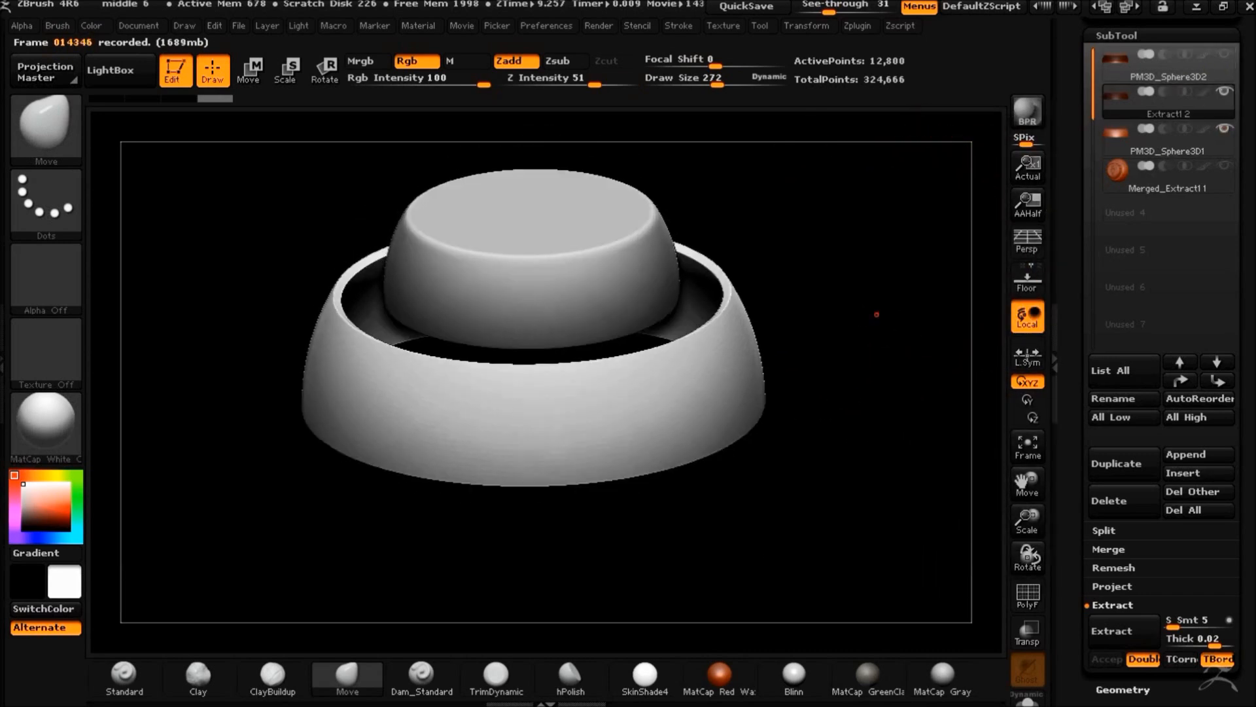
left_click_drag(873, 331, 965, 250)
left_click_drag(857, 272, 815, 406)
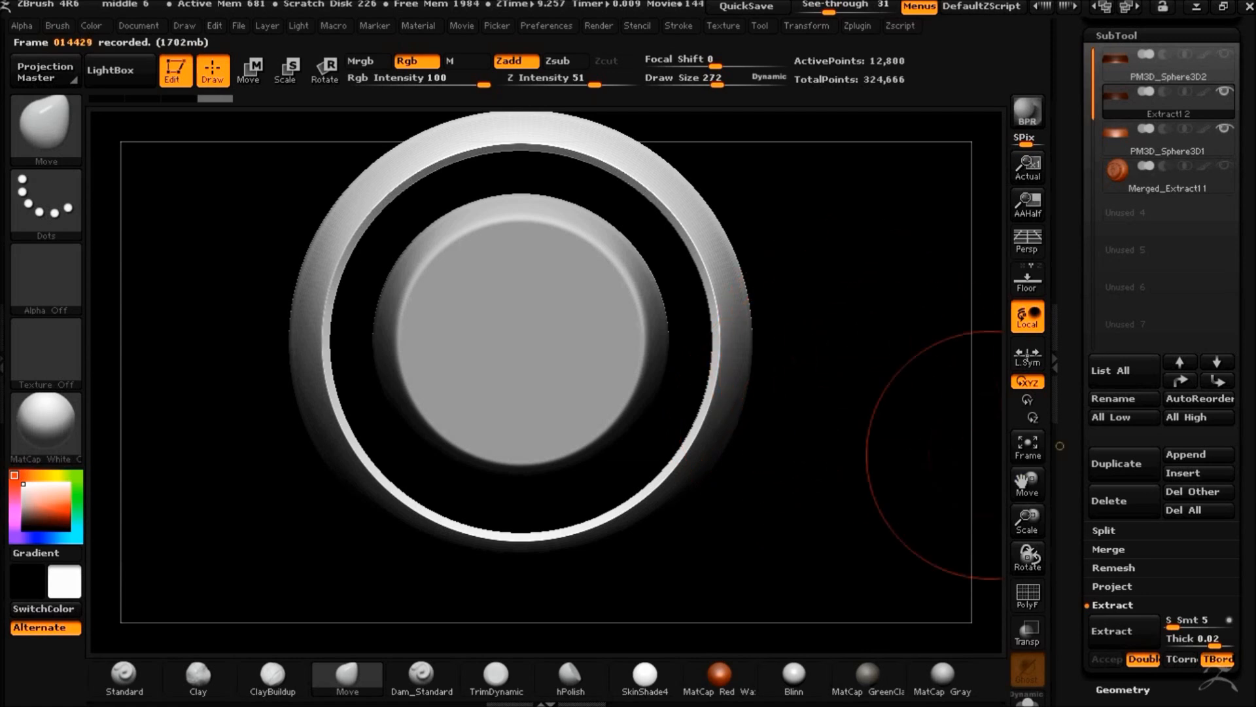
left_click(1152, 141)
mouse_move(324, 141)
left_mouse_down("ctrl")
mouse_move(456, 310)
mouse_move(681, 516)
left_mouse_up("ctrl")
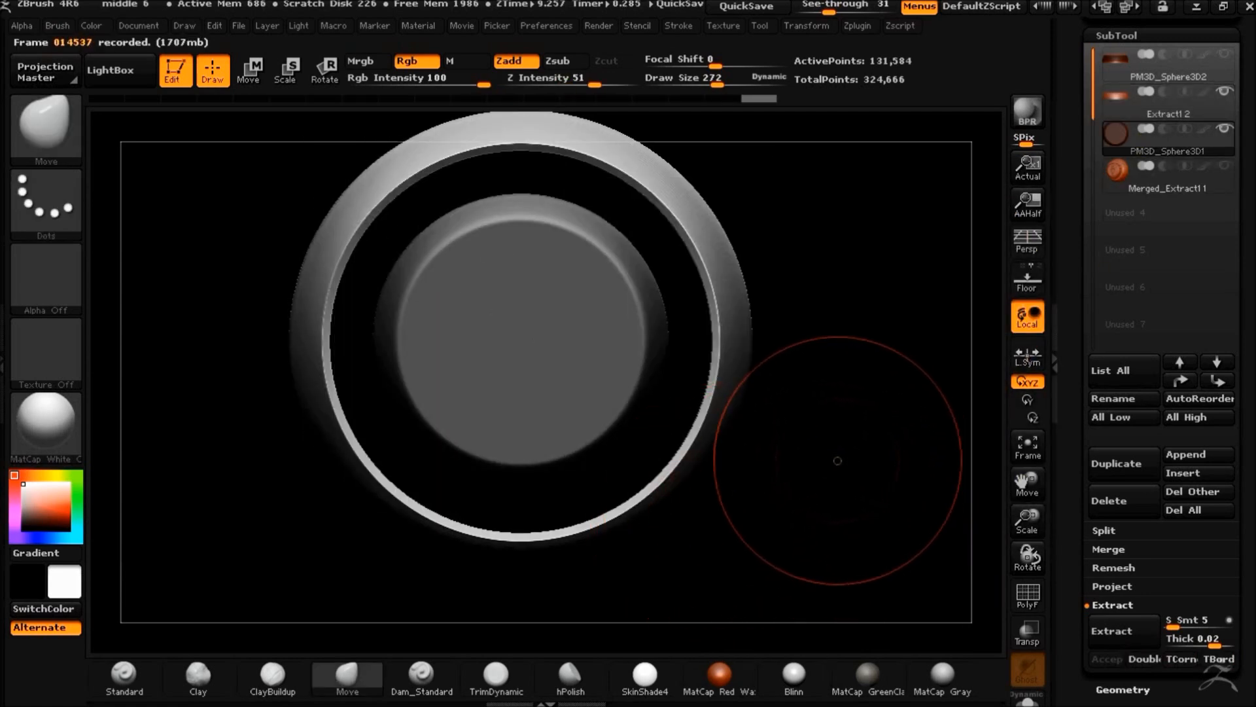
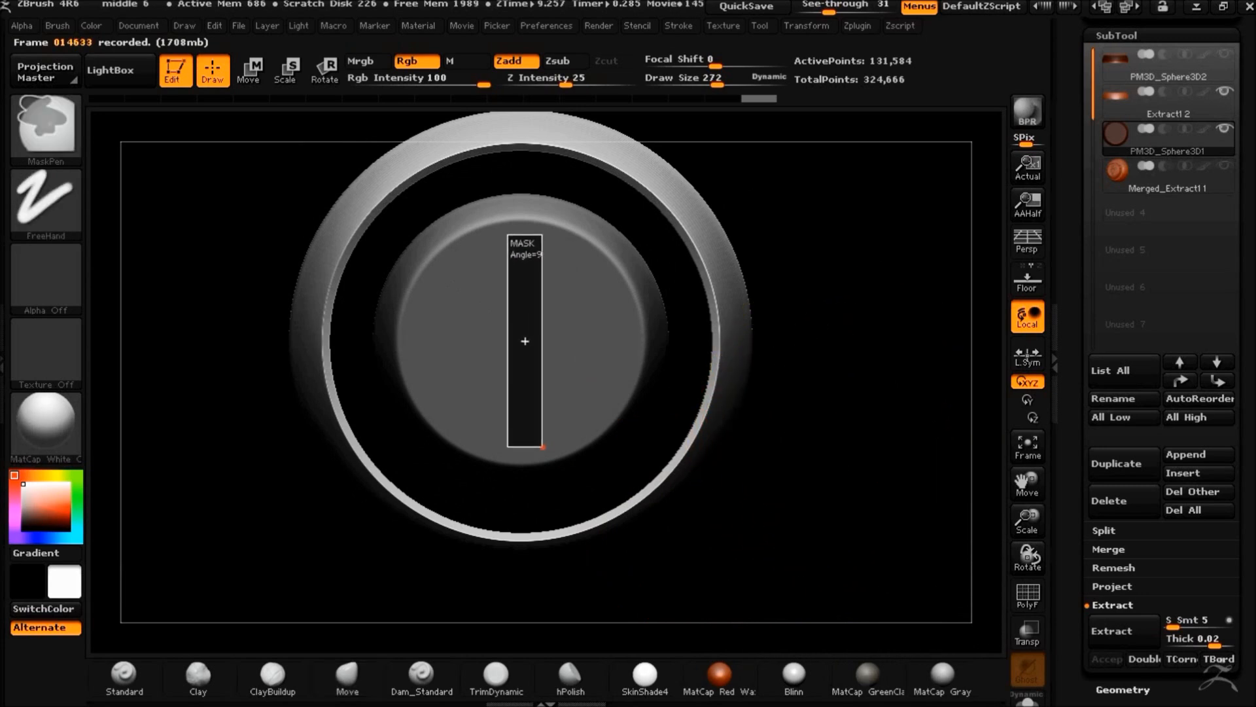
Try unmasking radial slots of different widths on the disc's flat face, undoing the unsuitable ones
left_click_drag(542, 446, 542, 447, "ctrl")
left_click_drag(794, 443, 907, 437)
left_click(884, 393, "ctrl")
left_click_drag(535, 418, 538, 442, "ctrl+alt")
mouse_move(839, 451)
left_mouse_down()
mouse_move(787, 457)
mouse_move(844, 365)
mouse_move(872, 442)
mouse_move(830, 434)
left_mouse_up()
key("ctrl+z")
left_click_drag(814, 341, 818, 362, "ctrl")
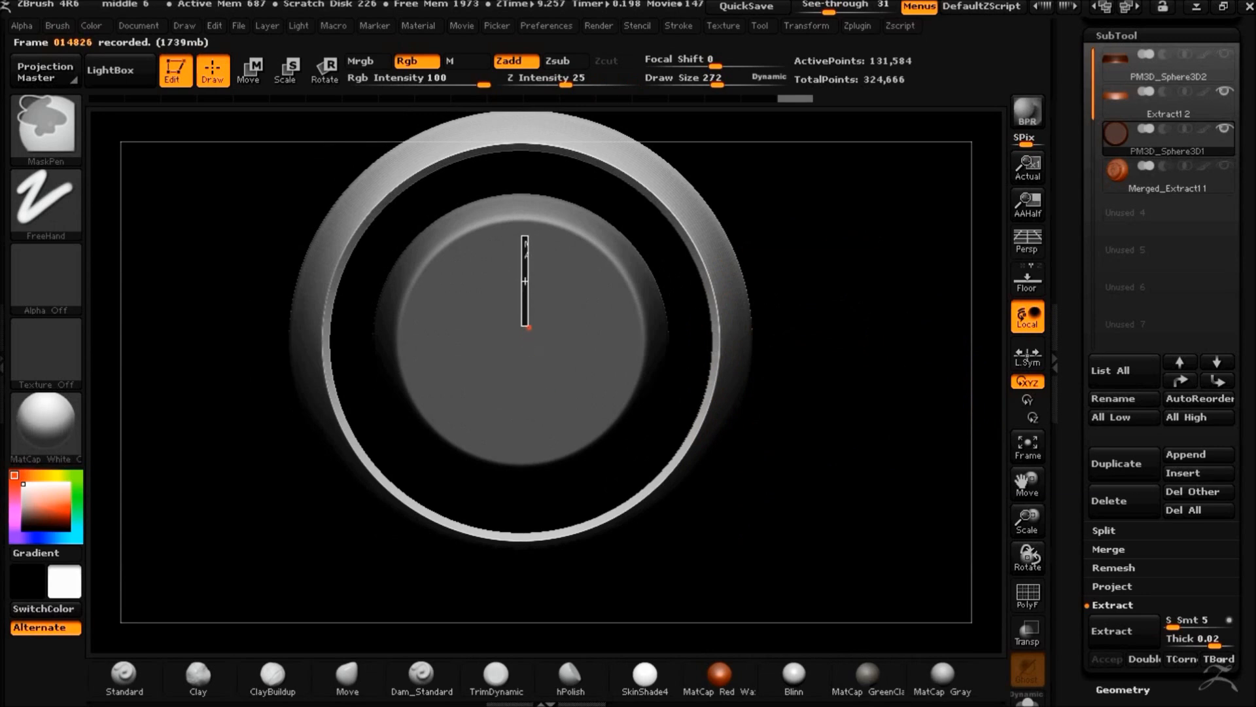
left_click_drag(529, 435, 528, 435, "ctrl")
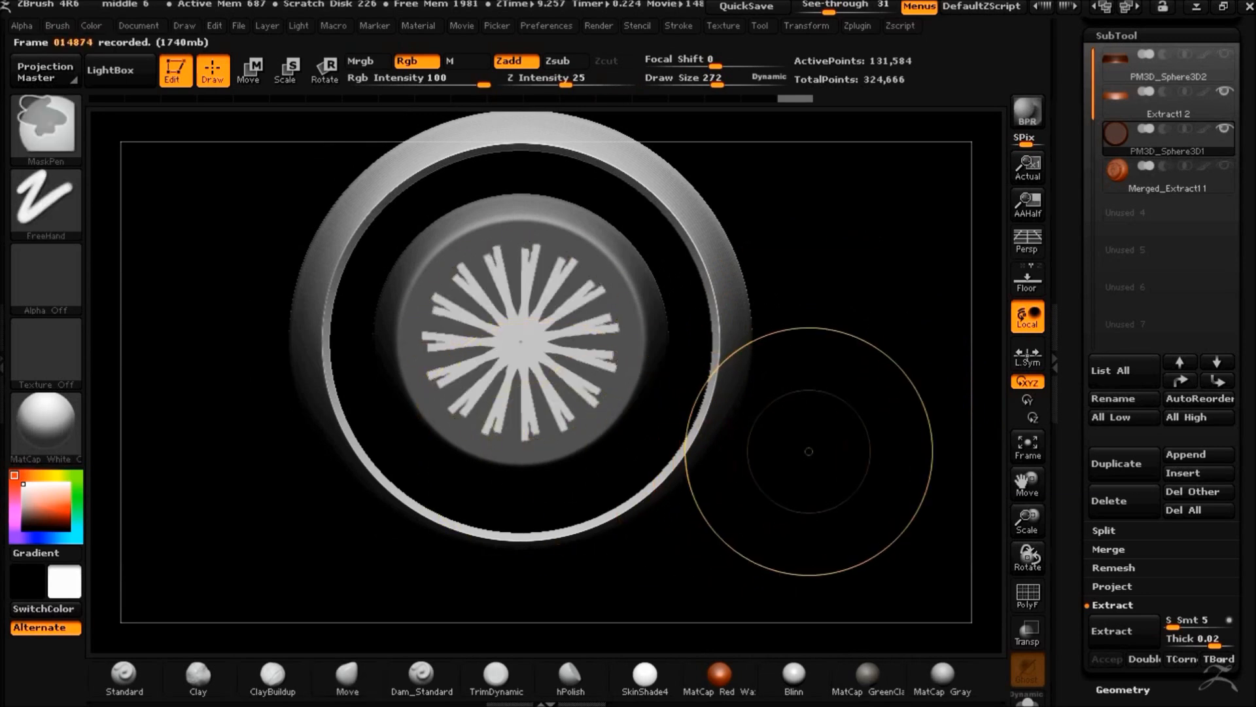
key("ctrl+z")
Unmask evenly spaced radial wedges on the disc's face, and unmask its round center with MaskCircle
left_click_drag(871, 278, 878, 382, "ctrl")
left_click_drag(538, 431, 538, 431, "ctrl")
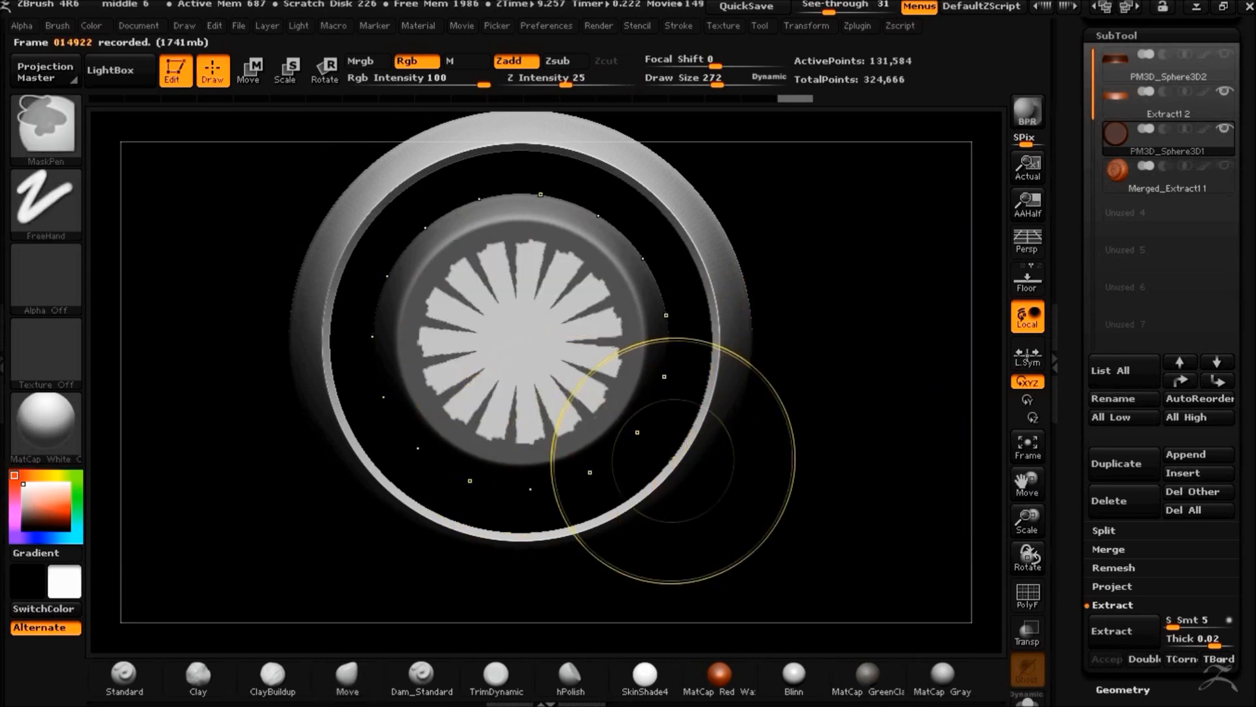
left_click(47, 127, "ctrl")
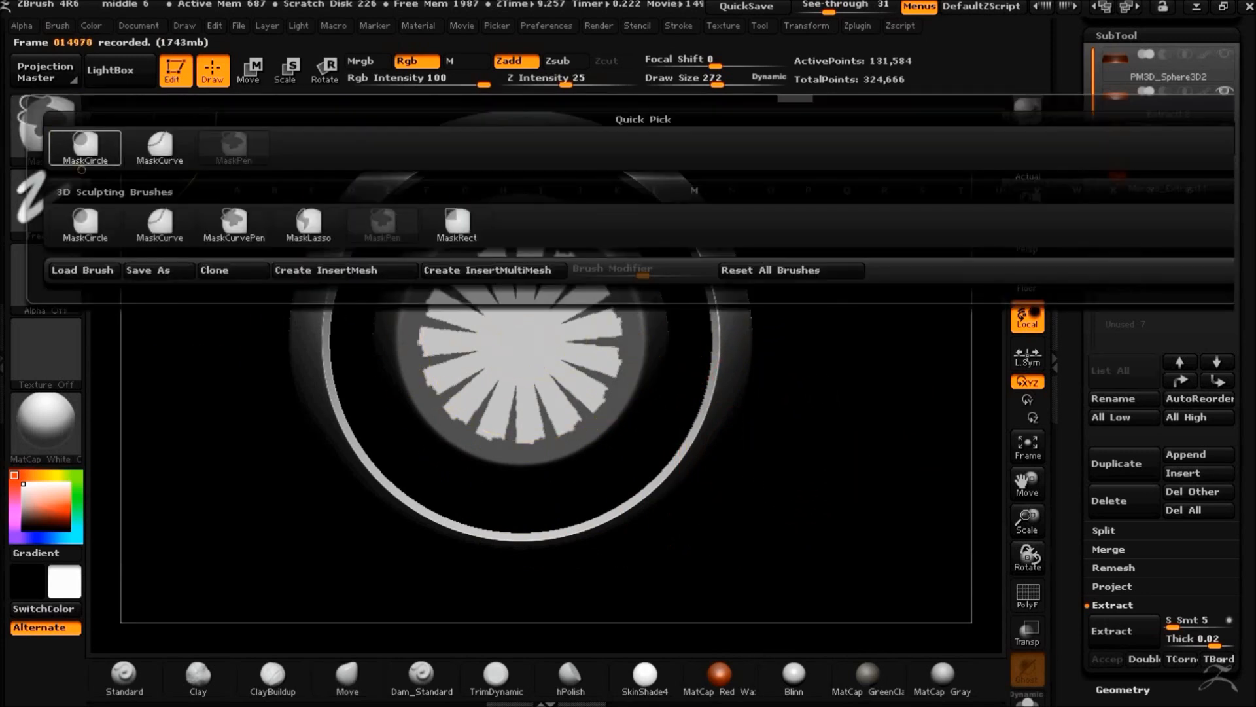
left_click(97, 222)
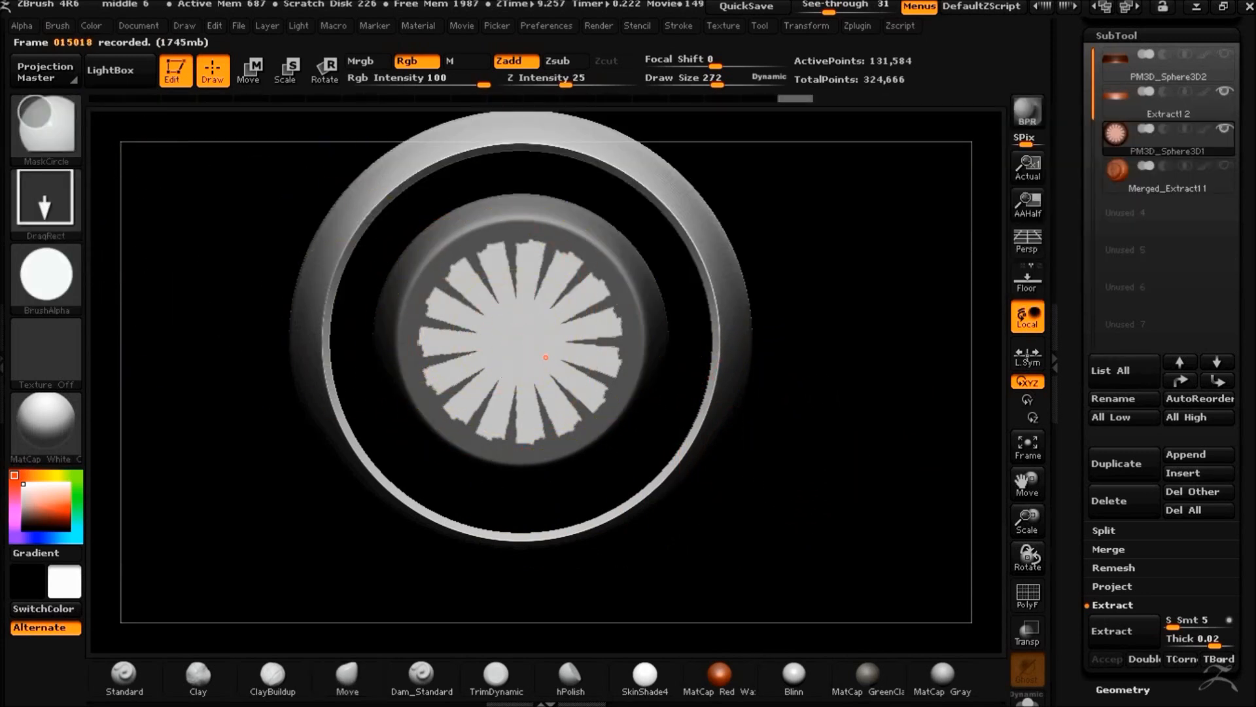
left_click_drag(632, 429, 609, 408, "ctrl+alt")
mouse_move(842, 454)
left_mouse_down()
mouse_move(829, 471)
mouse_move(838, 449)
left_mouse_up()
left_click(837, 424, "ctrl")
left_click(838, 423, "ctrl")
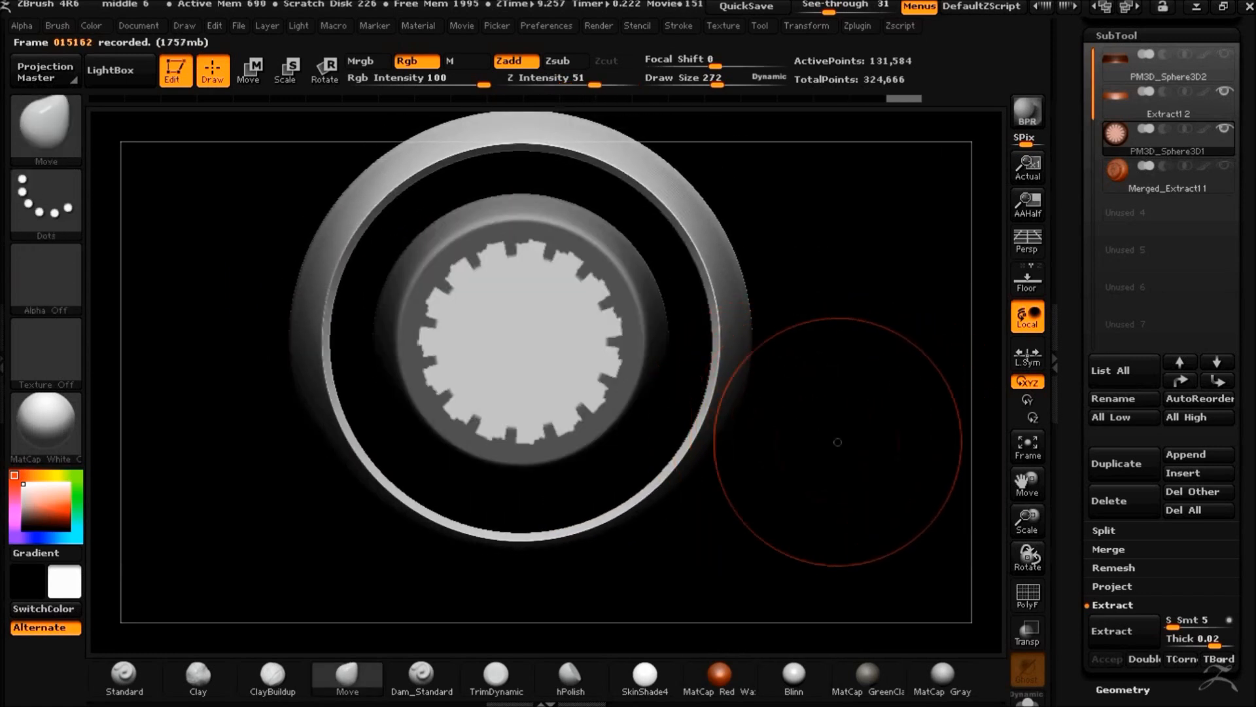
Try extracting the toothed ring at a thickness of 0.02, inspect it with the source disc hidden, and delete it
left_click(1131, 631)
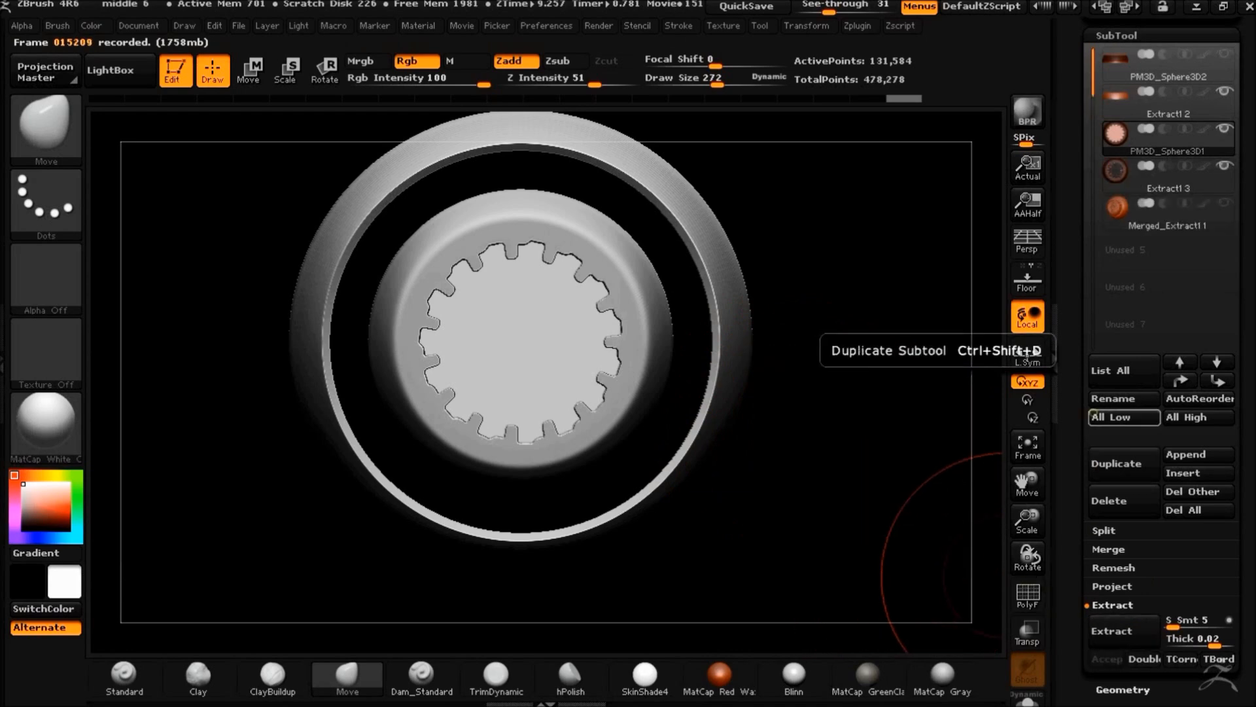
left_click(1151, 173)
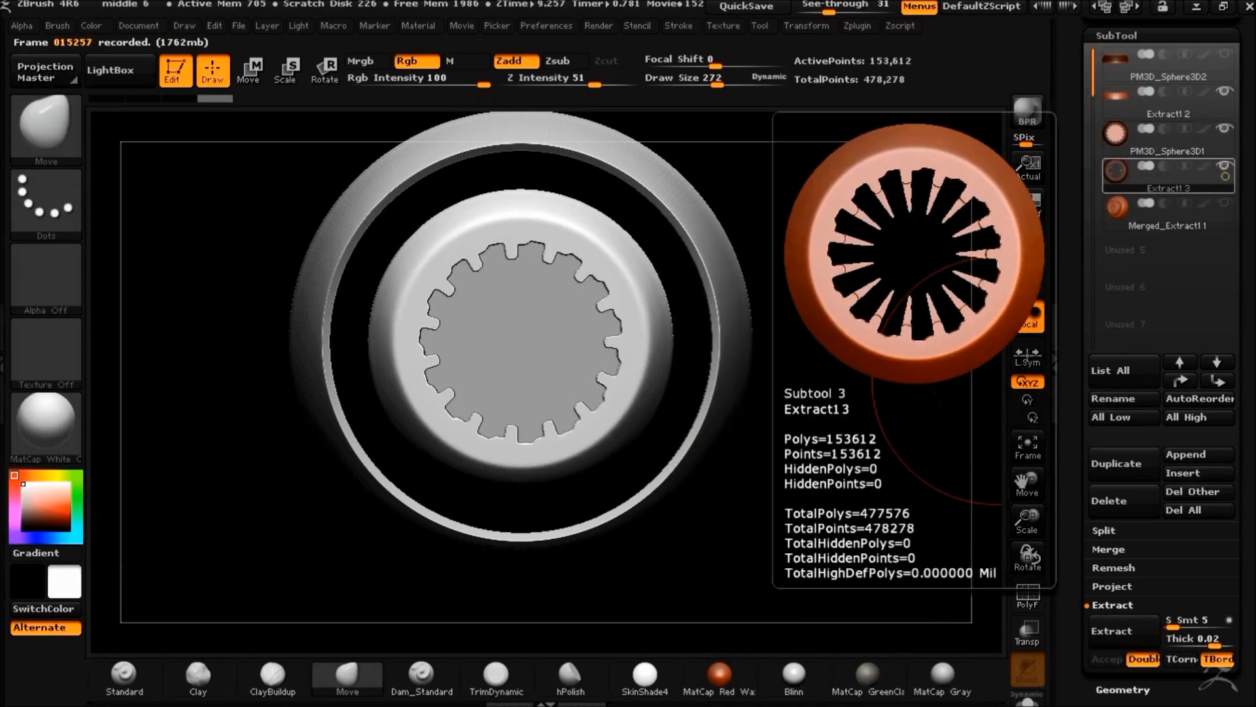
left_click_drag(929, 406, 749, 518)
mouse_move(740, 426)
left_mouse_down()
mouse_move(707, 453)
mouse_move(729, 379)
mouse_move(819, 426)
mouse_move(814, 316)
left_mouse_up()
left_click_drag(814, 316, 823, 313, "shift")
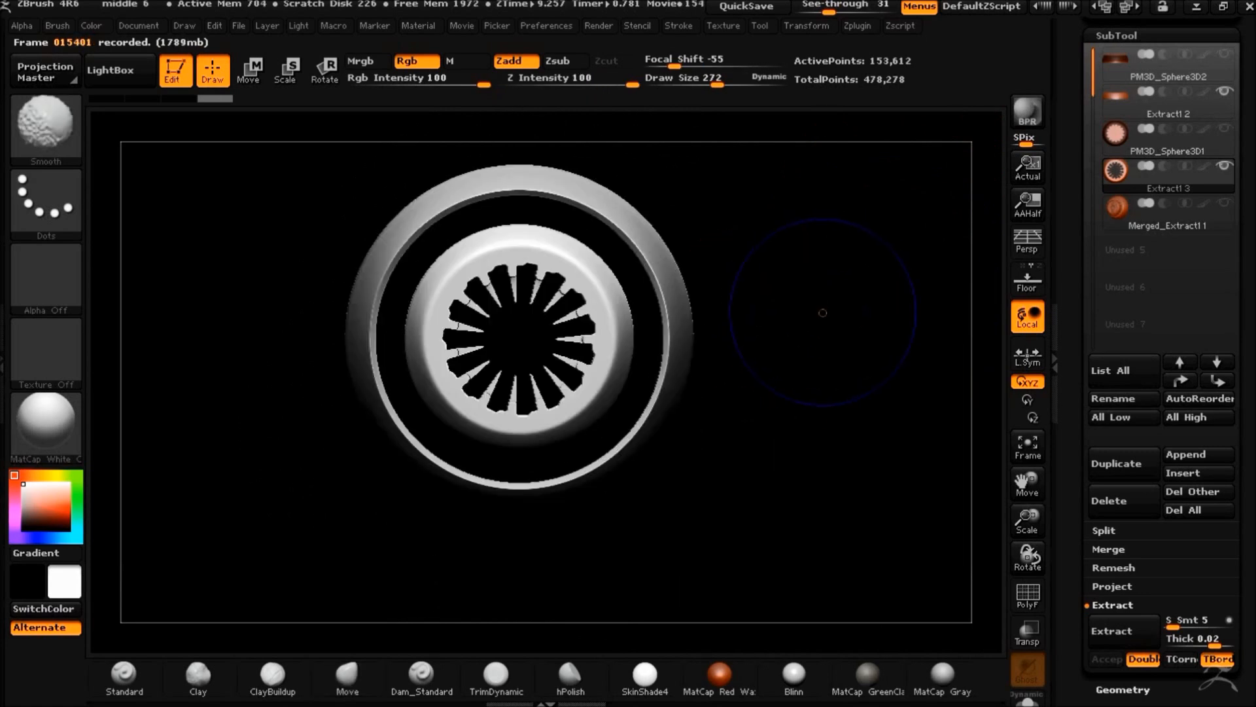
left_click_drag(793, 365, 416, 212)
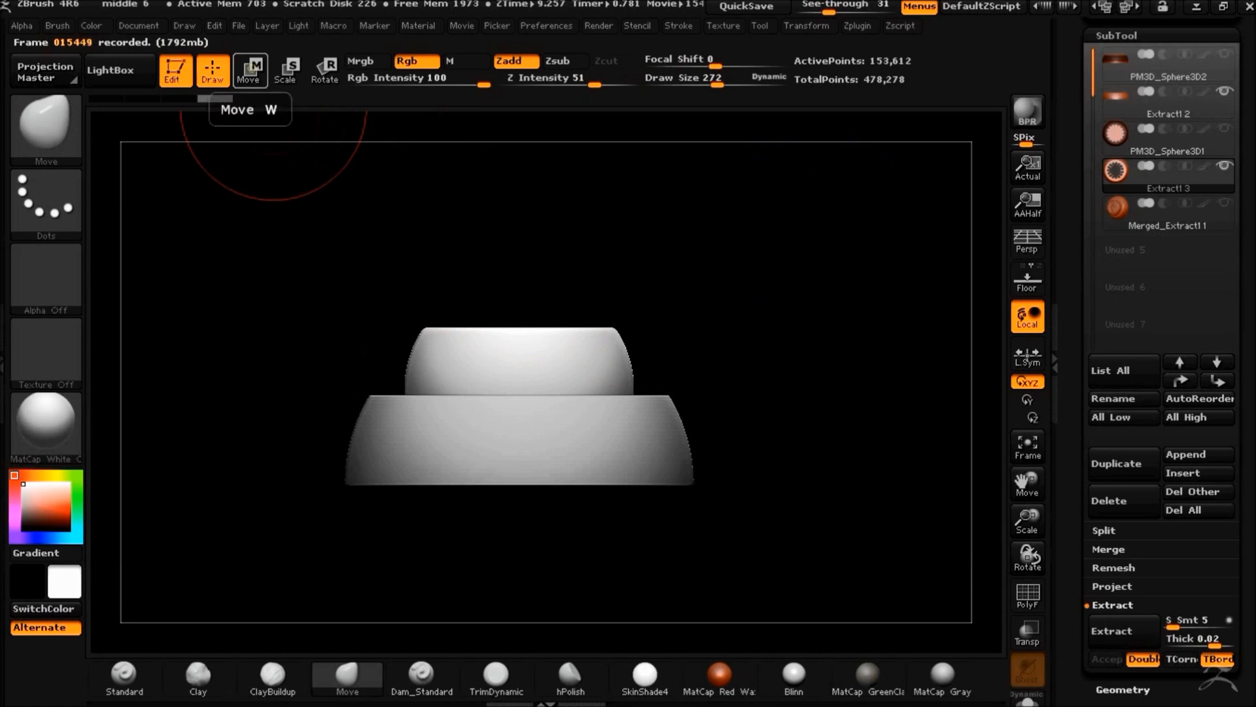
left_click(1140, 500)
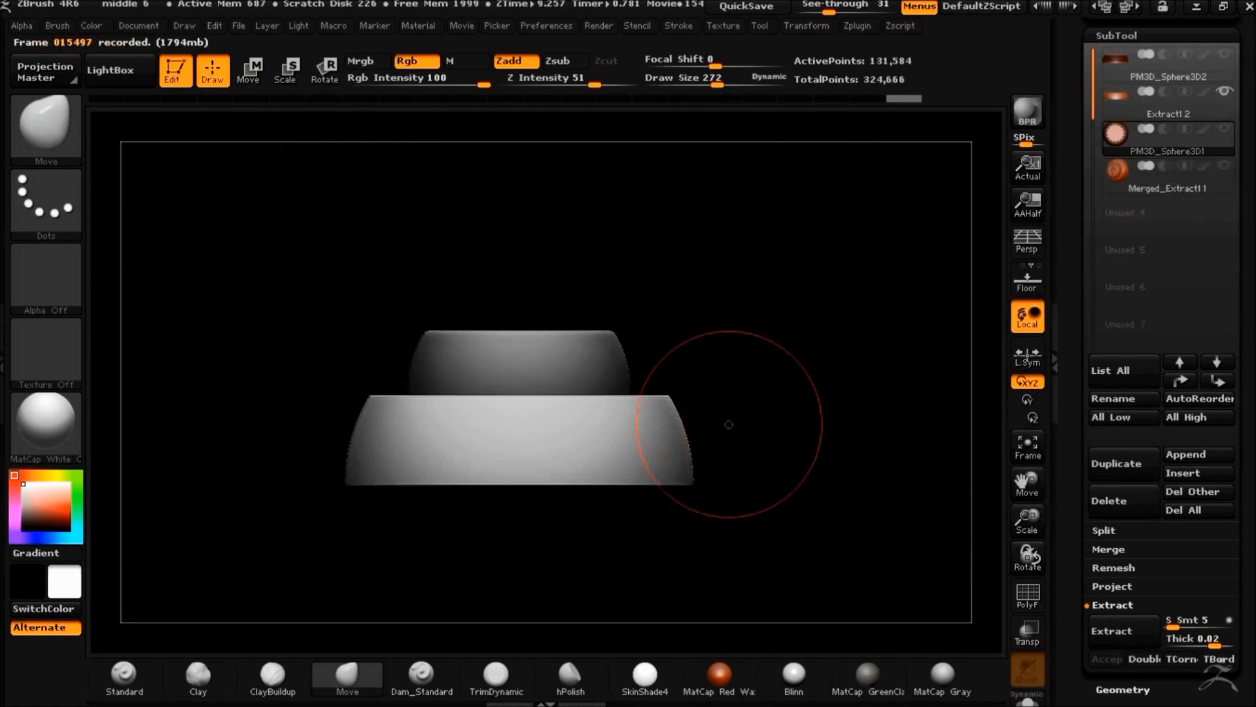
Clear the mask on PM3D_Sphere3D1, lower its mesh density with Reconstruct Subdiv, and show it together with the extracted band
left_click(1224, 92)
left_click_drag(740, 390, 792, 435, "ctrl")
left_click(1123, 689)
left_click(1145, 152)
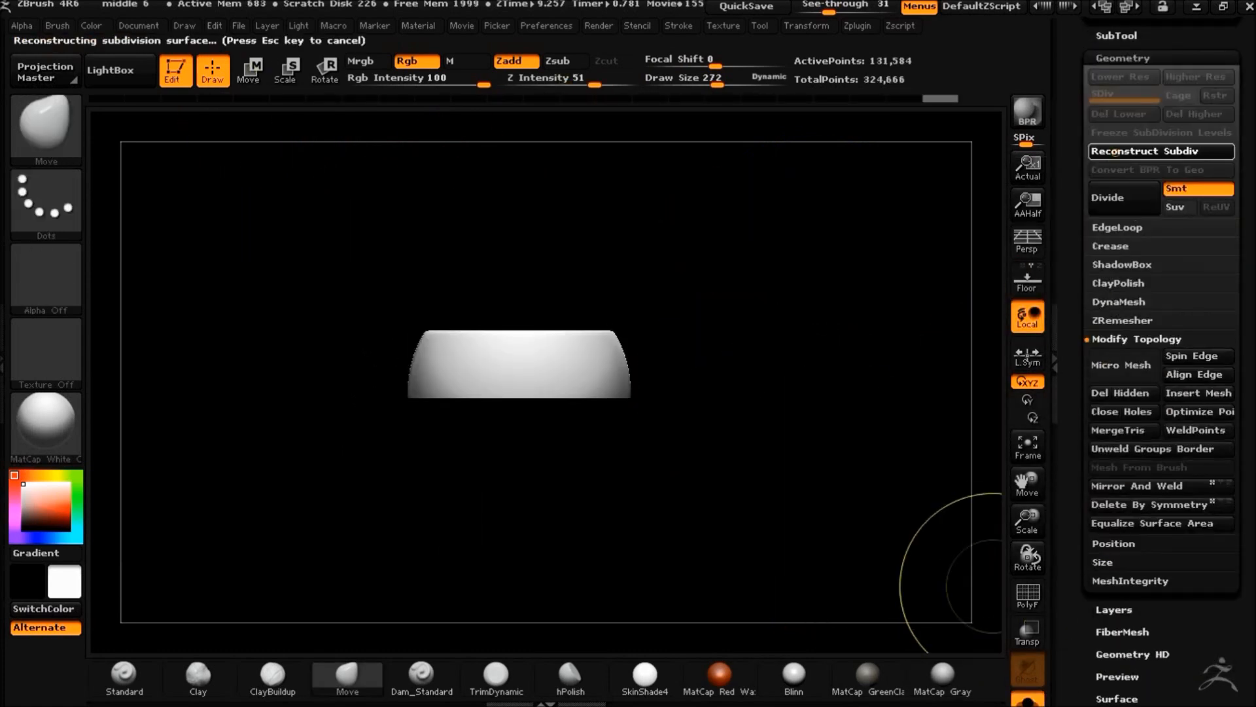
mouse_move(721, 305)
left_mouse_down()
mouse_move(741, 342)
mouse_move(793, 377)
mouse_move(868, 387)
left_mouse_up()
left_click(1028, 700)
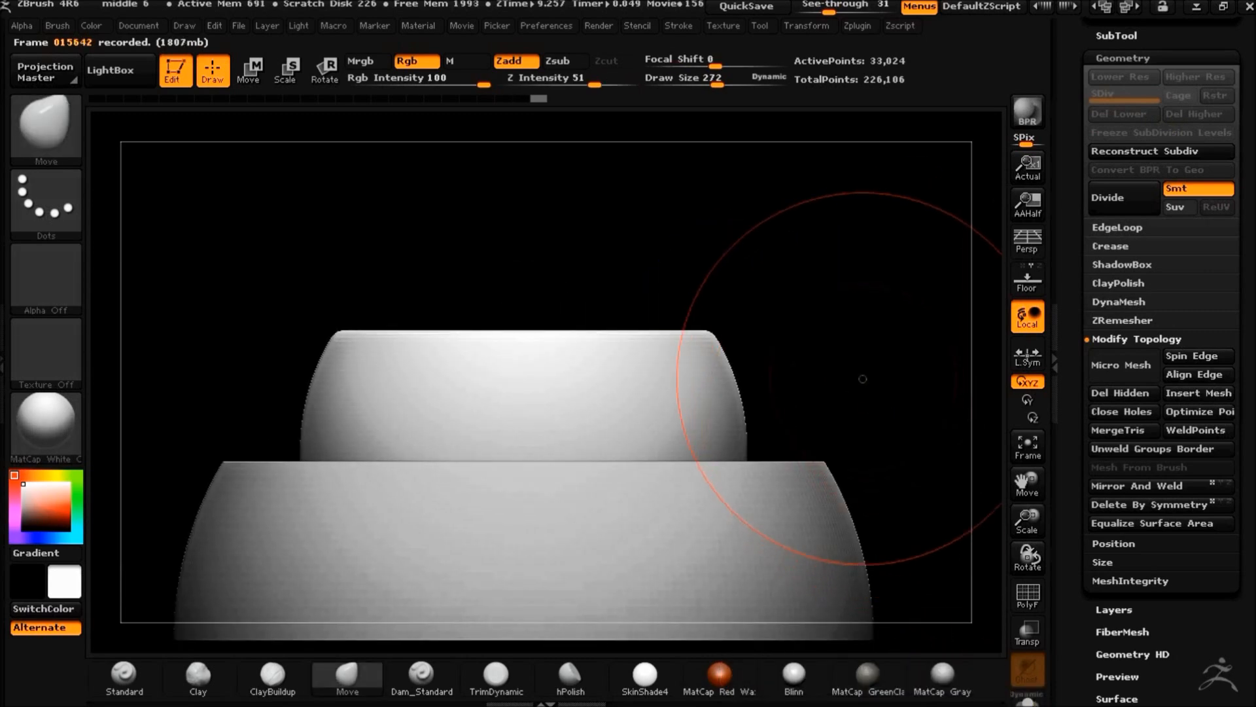
key("ctrl")
left_click_drag(287, 229, 730, 458, "ctrl")
key("ctrl+z")
Change the masking brush and mask the disc's wall down to a thin unmasked strip along its bottom edge
left_click(46, 126, "ctrl")
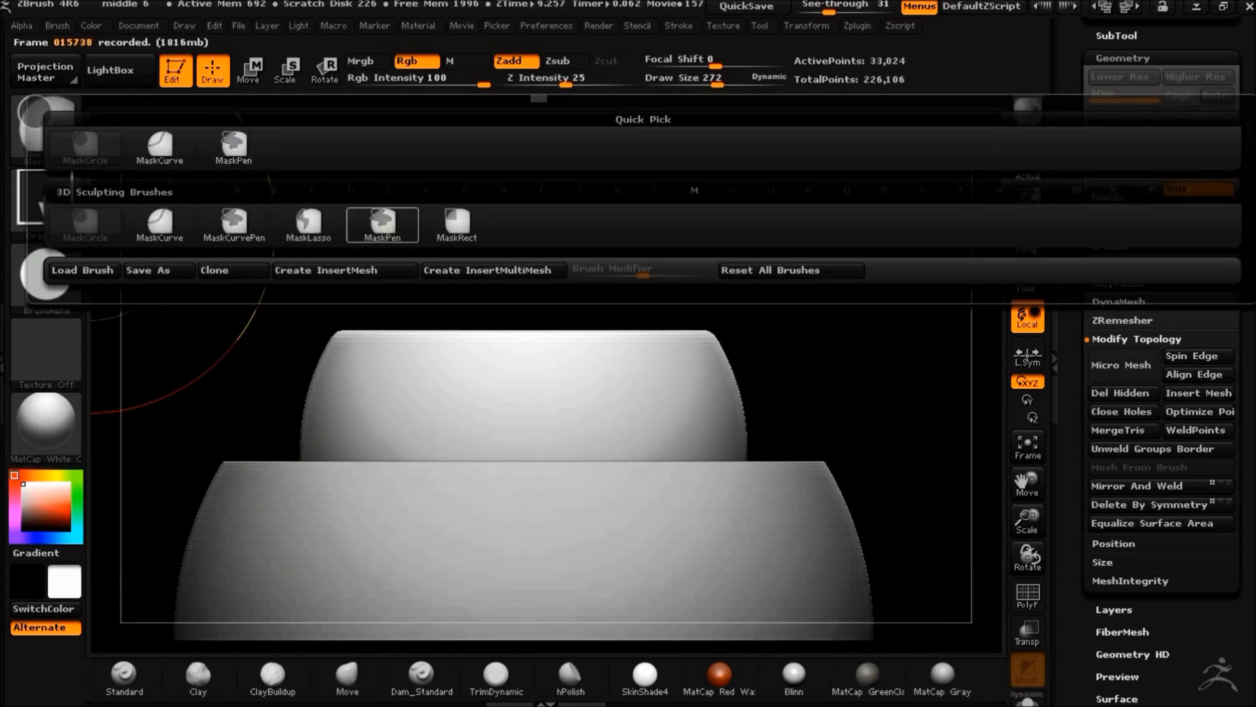
left_click(456, 223, "ctrl")
mouse_move(179, 264)
left_mouse_down("ctrl")
mouse_move(457, 387)
mouse_move(833, 444)
left_mouse_up("ctrl")
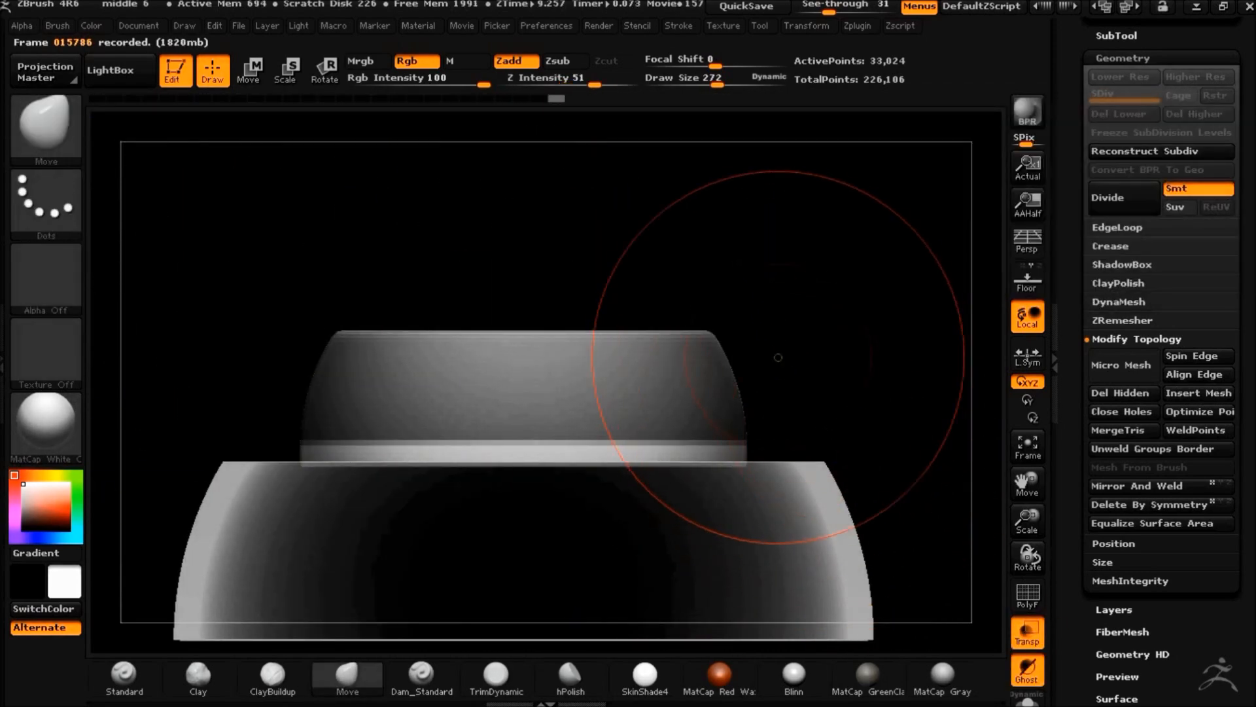
Unmask a toothed circular area on the disc's flat face with radial symmetry, leaving evenly spaced notches masked around its rim
left_click_drag(788, 371, 912, 377, "shift")
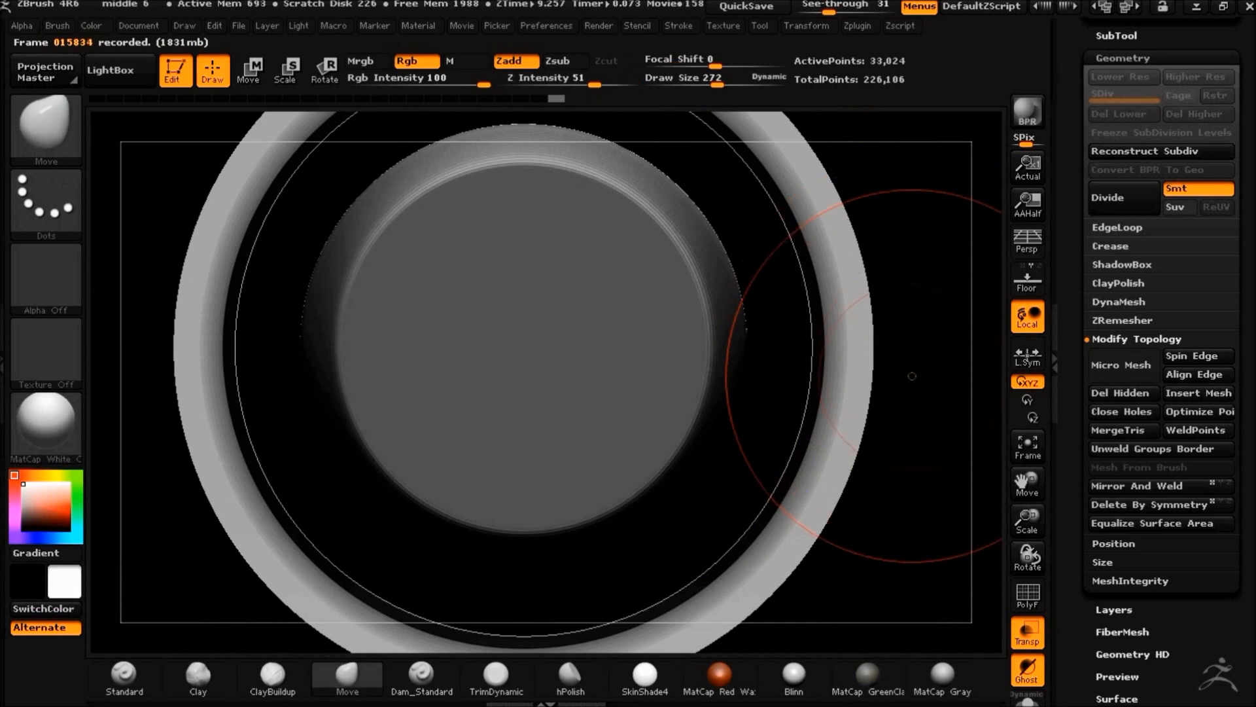
left_click_drag(530, 261, 563, 407, "ctrl")
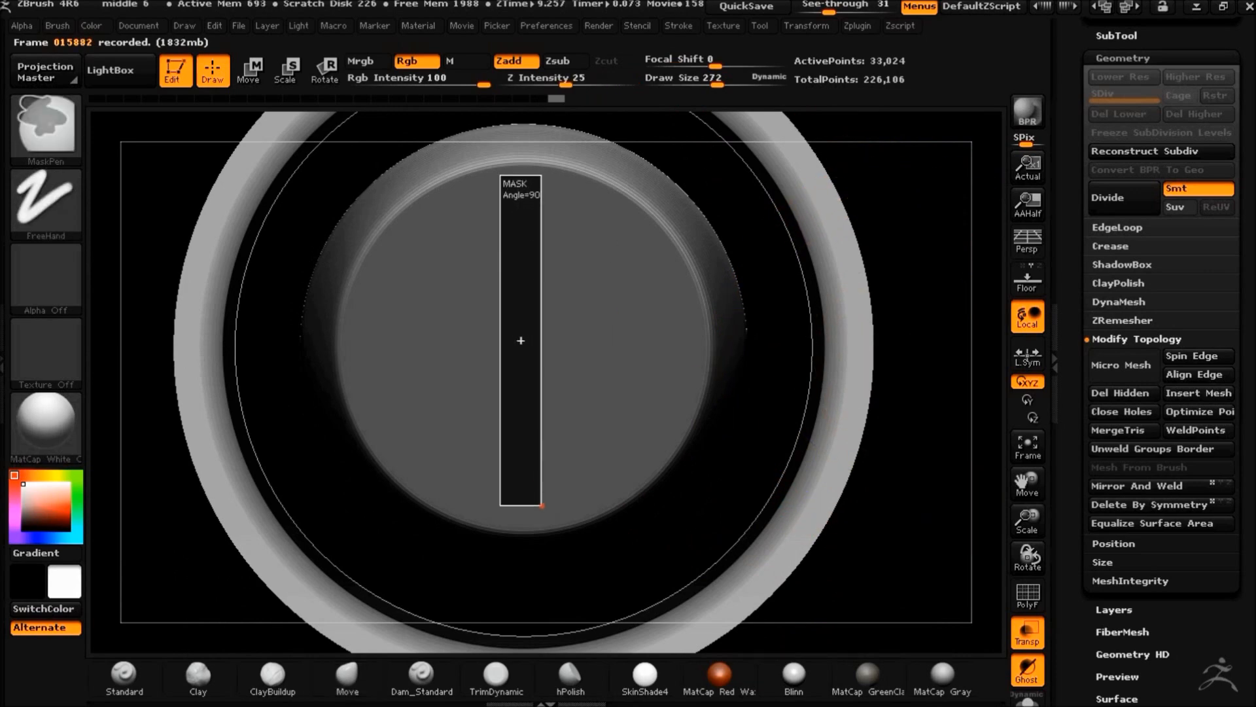
left_click_drag(542, 501, 543, 501, "ctrl")
left_click_drag(893, 549, 921, 468)
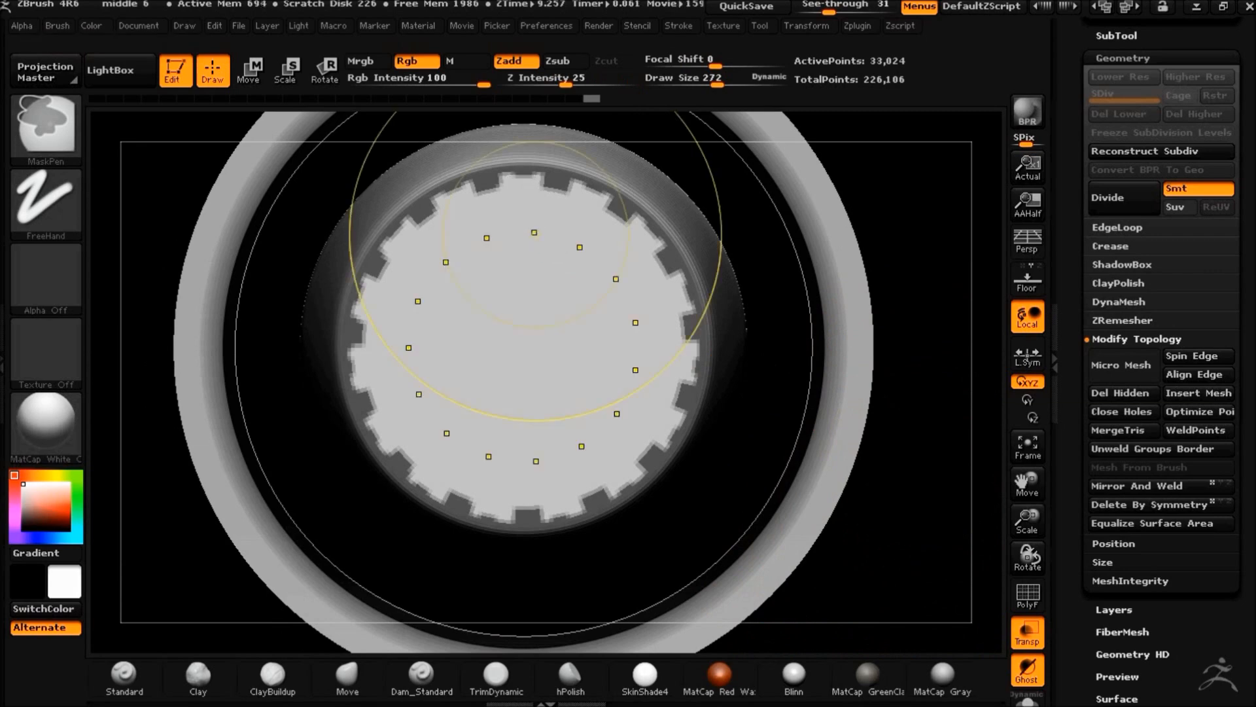
left_click_drag(536, 233, 536, 234, "ctrl+alt")
mouse_move(904, 353)
left_mouse_down()
mouse_move(903, 219)
mouse_move(854, 299)
mouse_move(859, 331)
left_mouse_up()
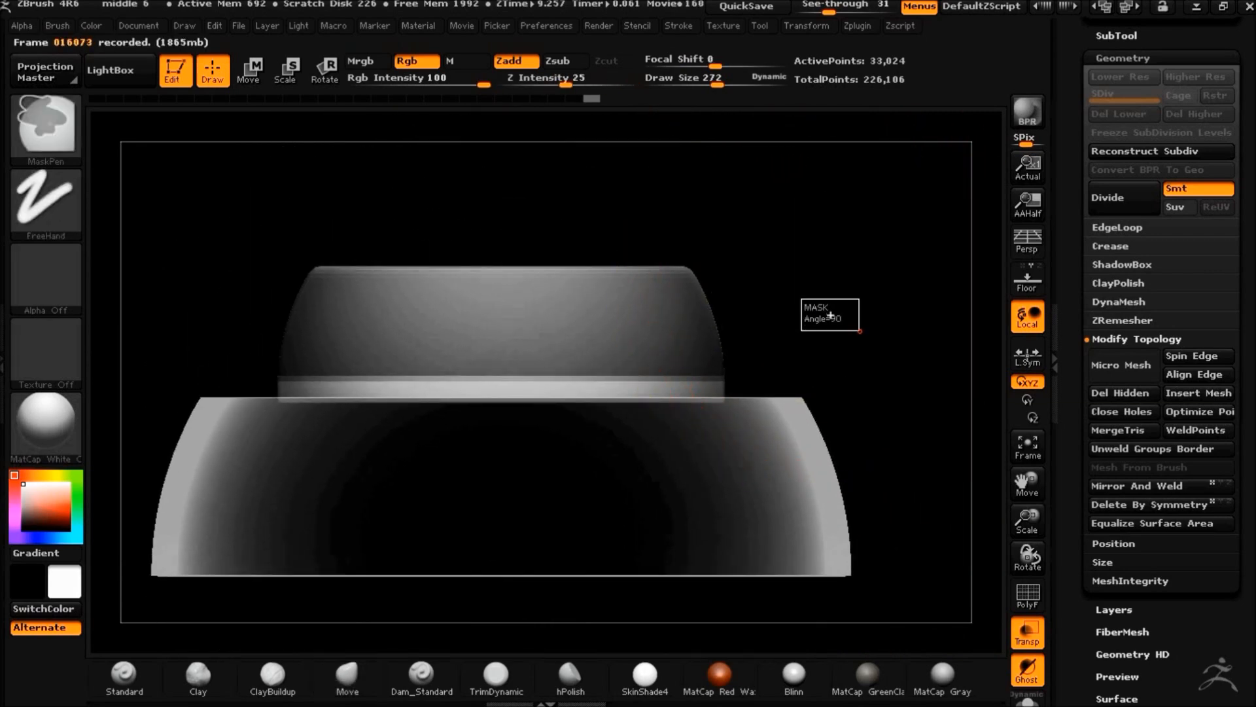
Unmask narrow vertical slots evenly around the disc's side wall, undoing the first attempt and drawing a slimmer rectangle
left_click_drag(527, 331, 582, 357, "ctrl+alt")
key("ctrl+z")
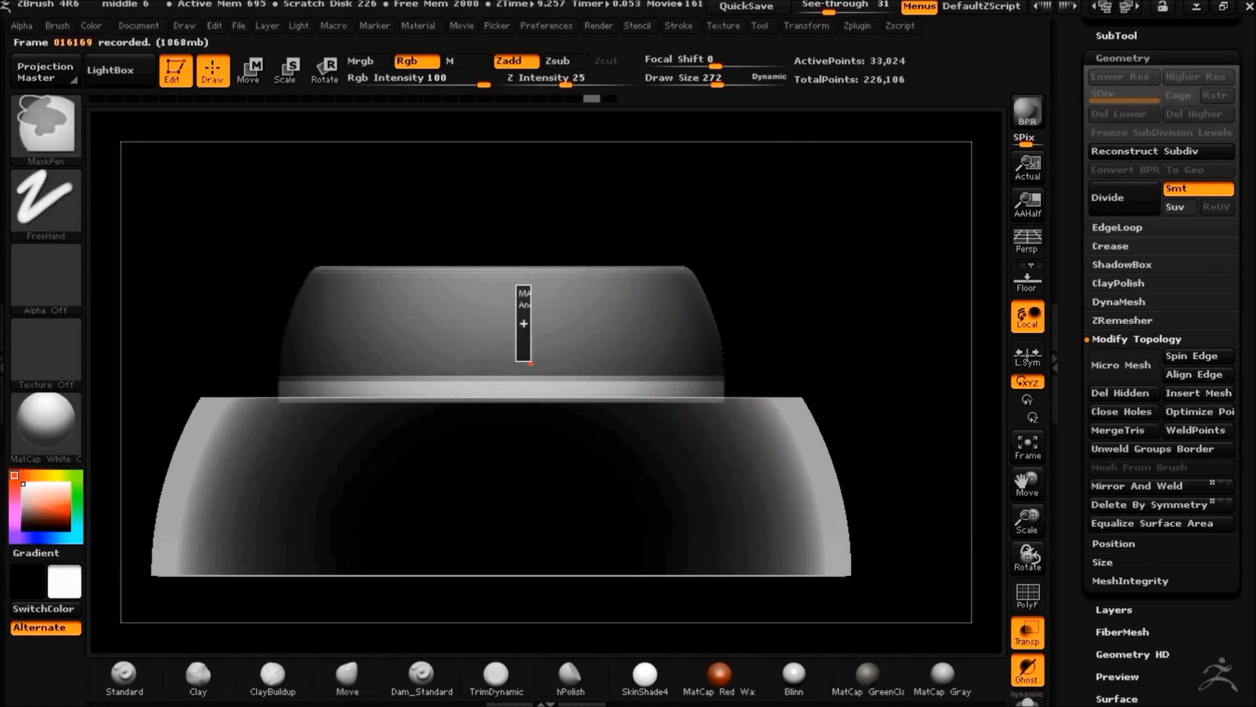
left_click_drag(530, 363, 532, 364, "ctrl+alt")
left_click_drag(851, 294, 875, 312)
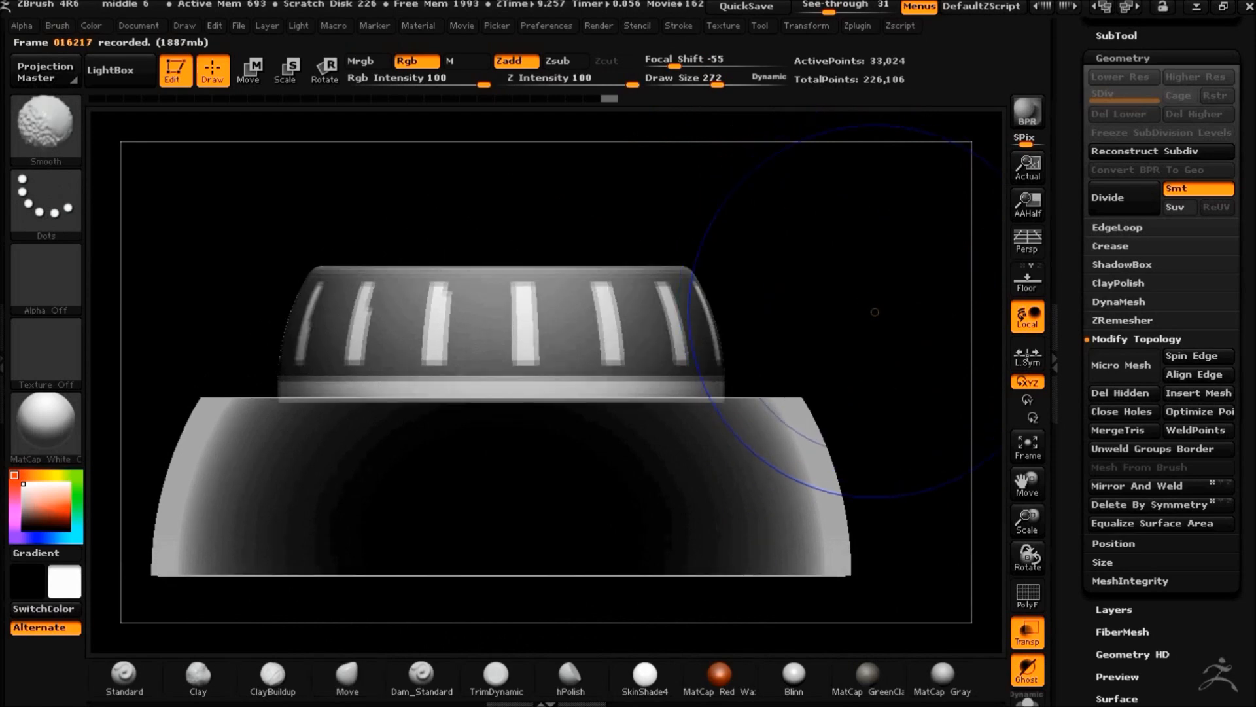
Extract the masked area as a slotted ring at a thickness of 0.02, accept it, and clear its mask
left_click(1116, 35)
left_click(1116, 631)
left_click(1106, 659)
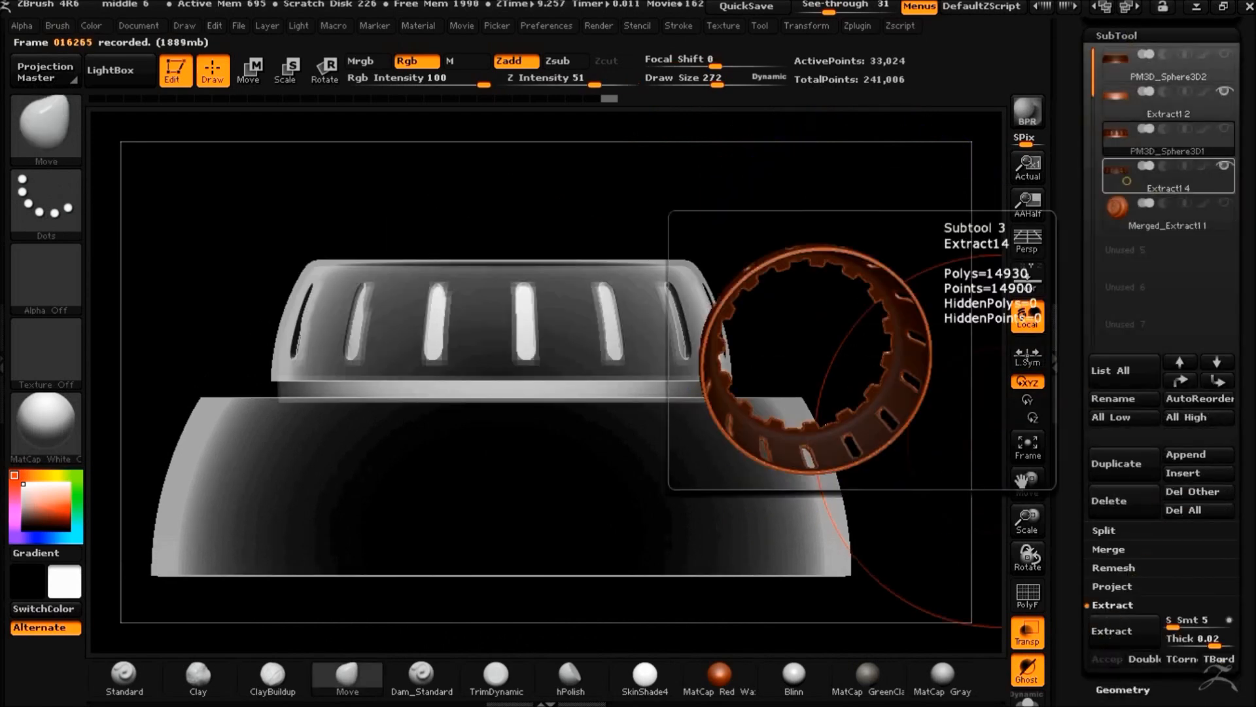
left_click_drag(844, 270, 854, 284, "ctrl")
left_click_drag(851, 282, 891, 521)
mouse_move(911, 488)
left_mouse_down()
mouse_move(805, 379)
mouse_move(805, 426)
left_mouse_up()
left_click_drag(695, 371, 840, 254)
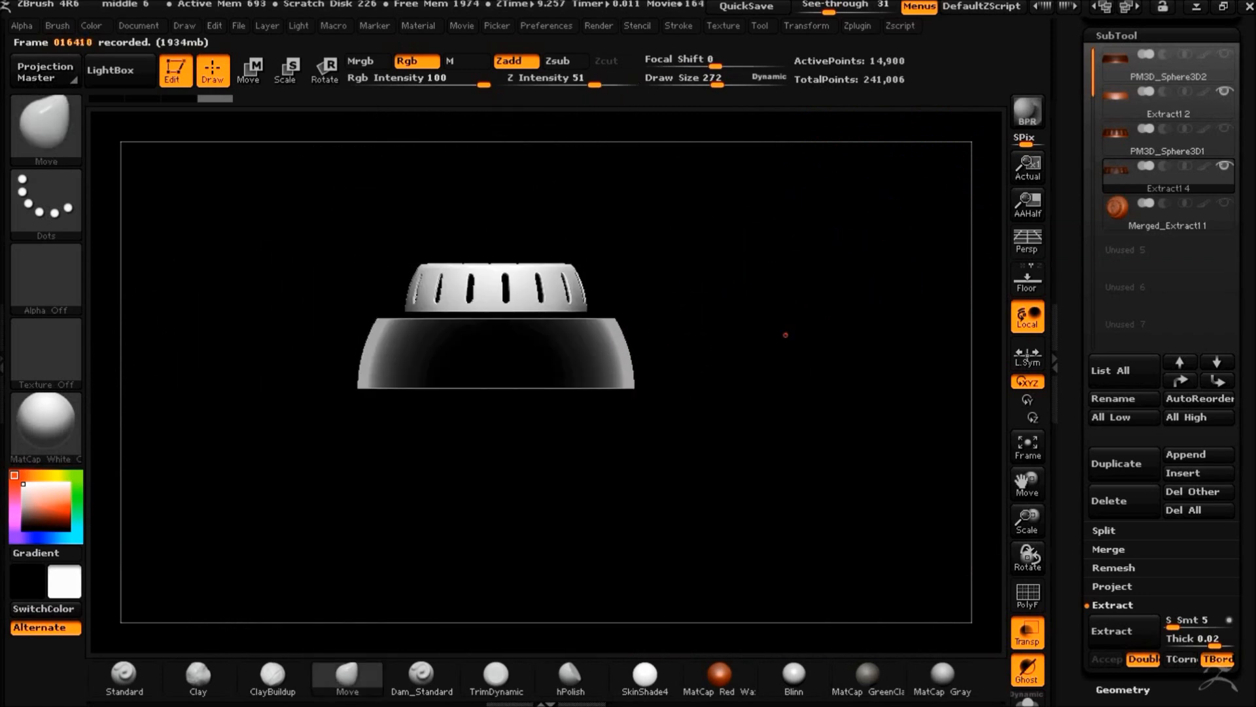
Enlarge the slotted ring and seat it lower in the base band with its Y Position set to 0
left_click_drag(786, 335, 936, 247, "alt")
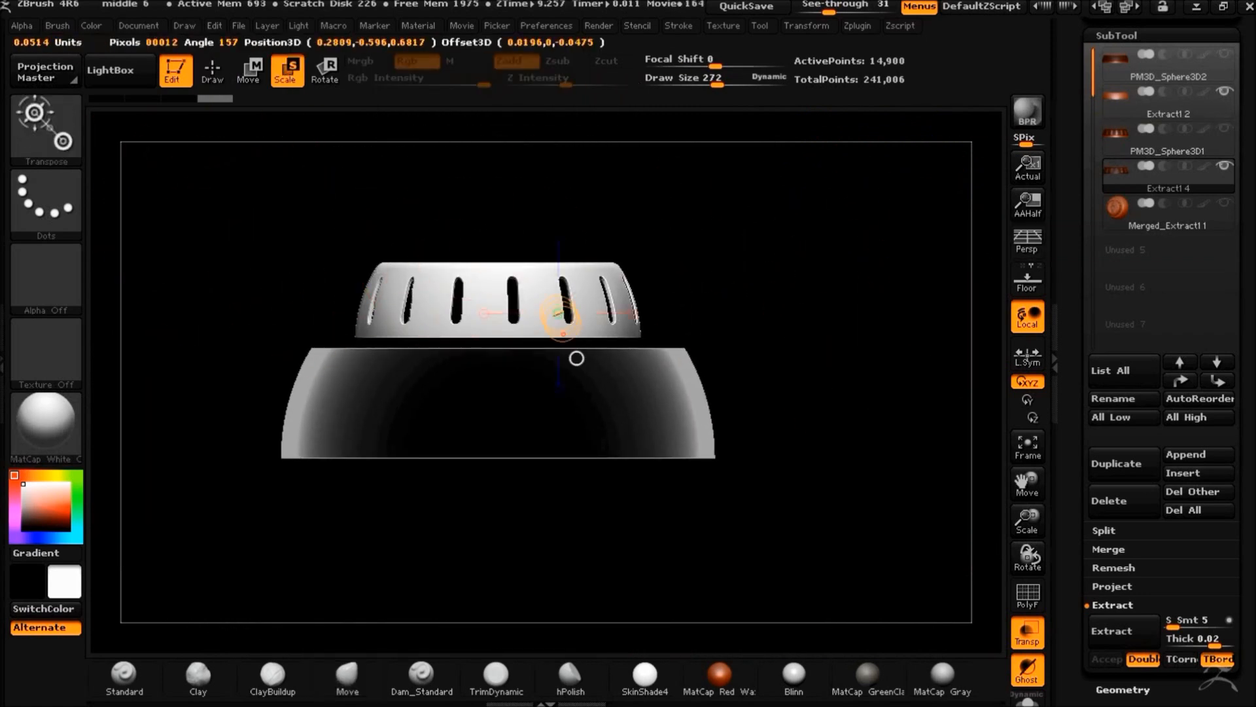
left_click_drag(560, 457, 817, 510)
left_click(1122, 689)
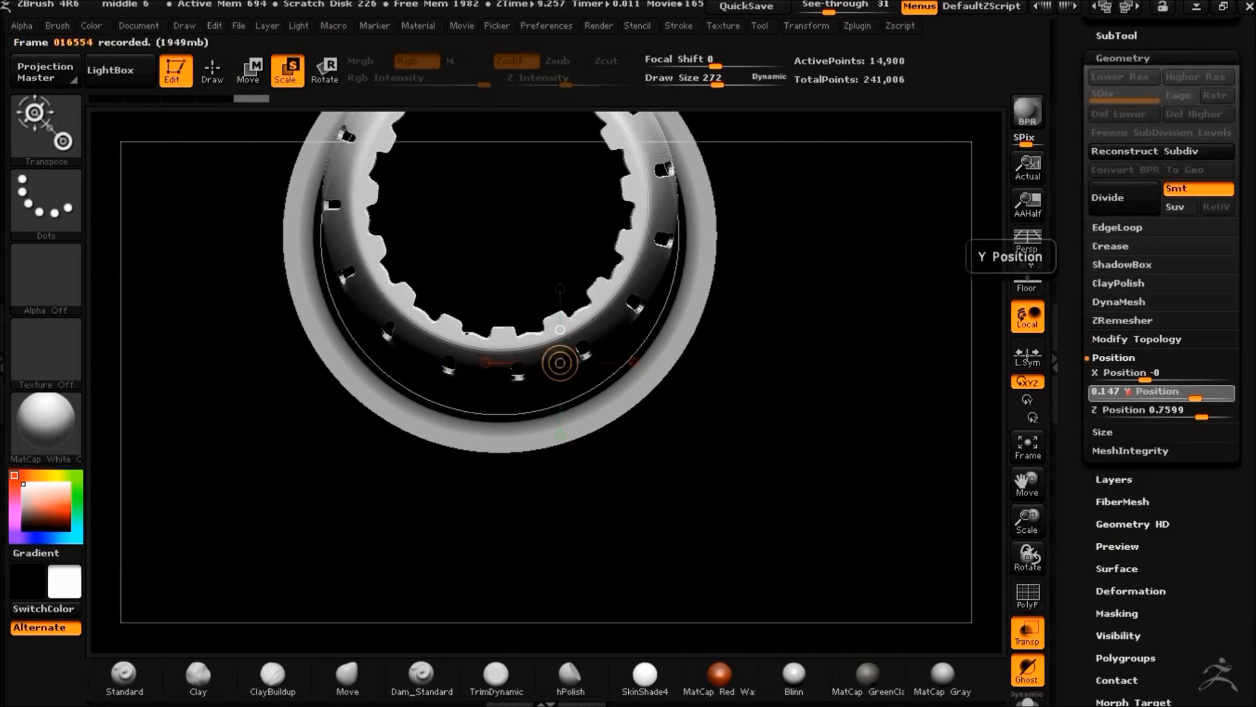
type("0")
key("Return")
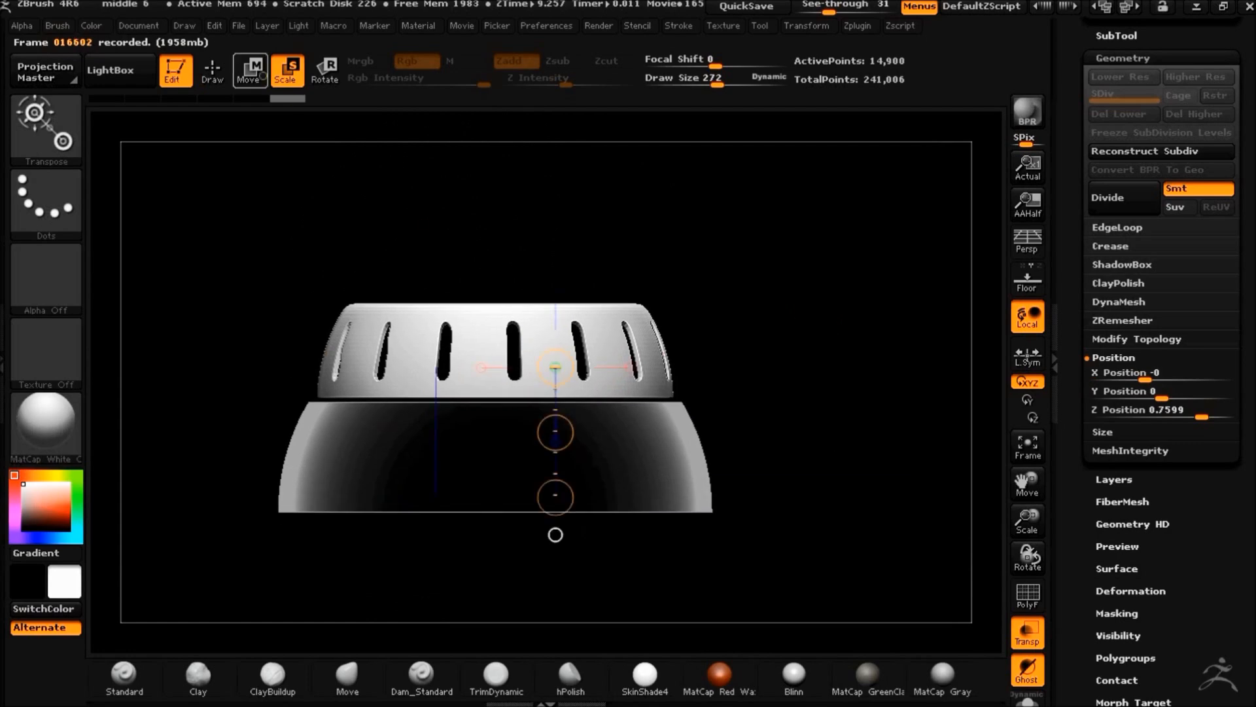
left_click_drag(626, 442, 634, 482)
mouse_move(846, 443)
left_mouse_down()
mouse_move(831, 544)
mouse_move(843, 545)
mouse_move(850, 458)
left_mouse_up()
Select PM3D_Sphere3D1, change its symmetry from radial, and draw a rectangular mask over the middle of its upper edge
left_click(1117, 36)
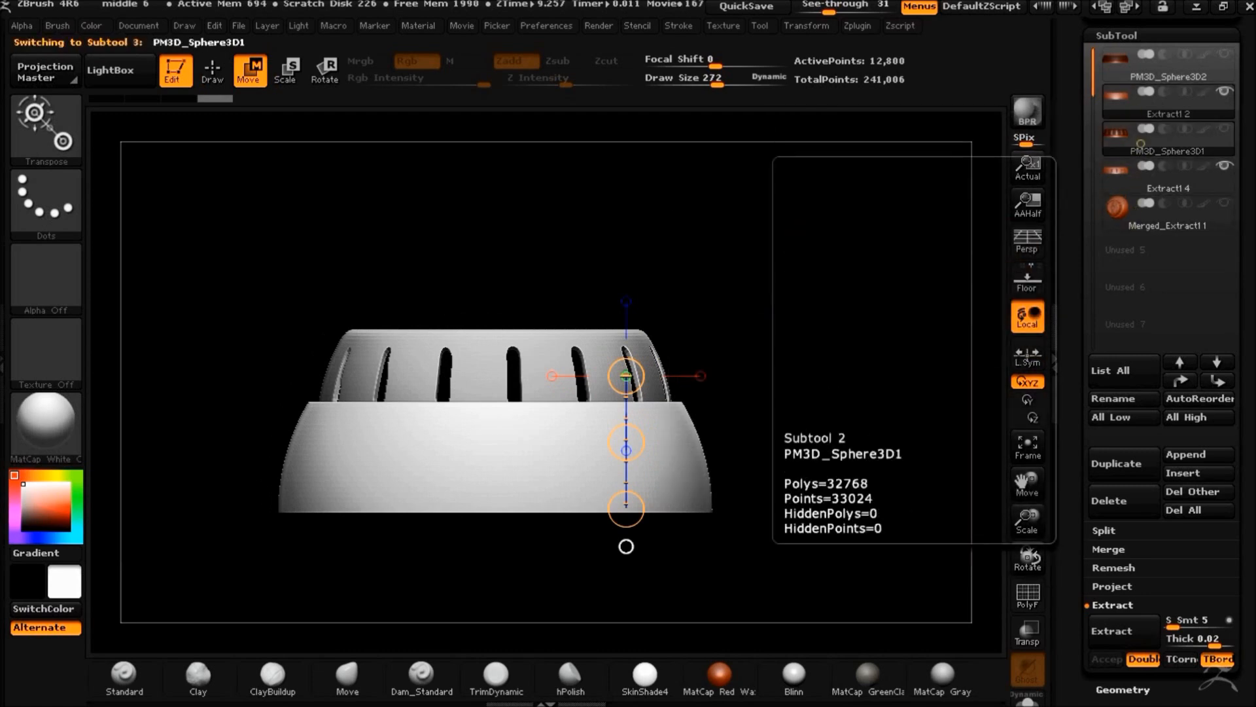
left_click(1168, 139)
key("q")
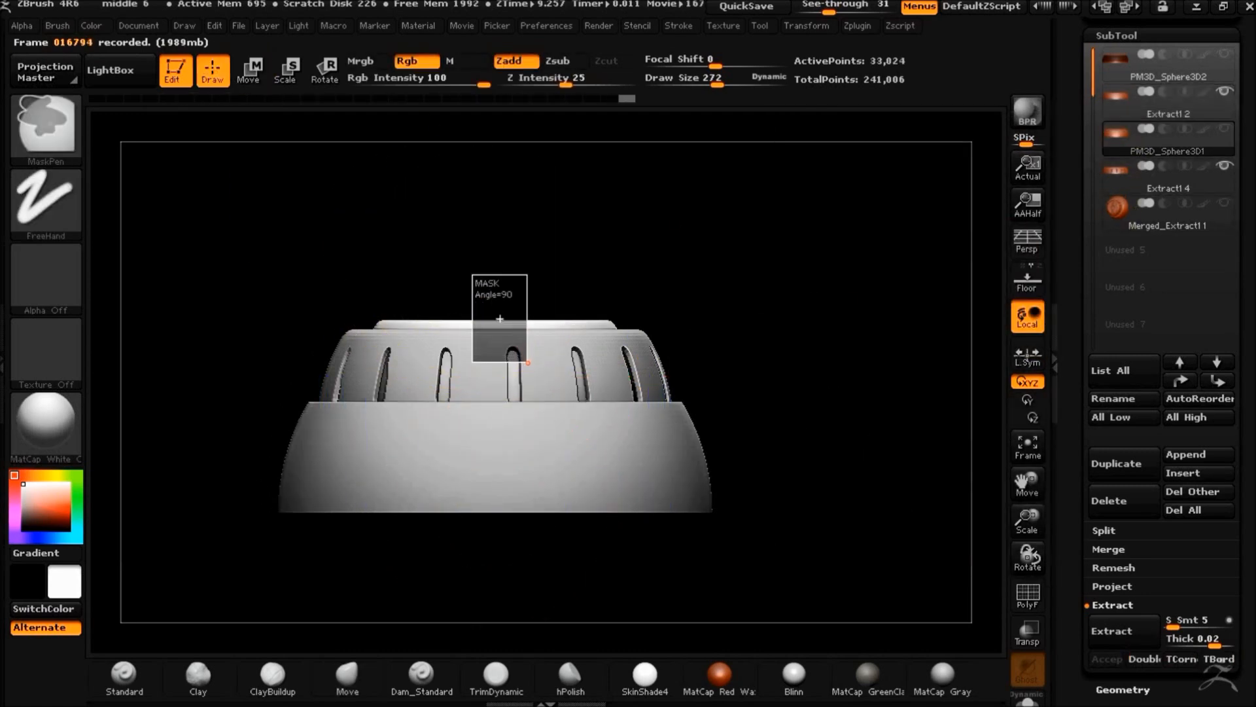
left_click(806, 25)
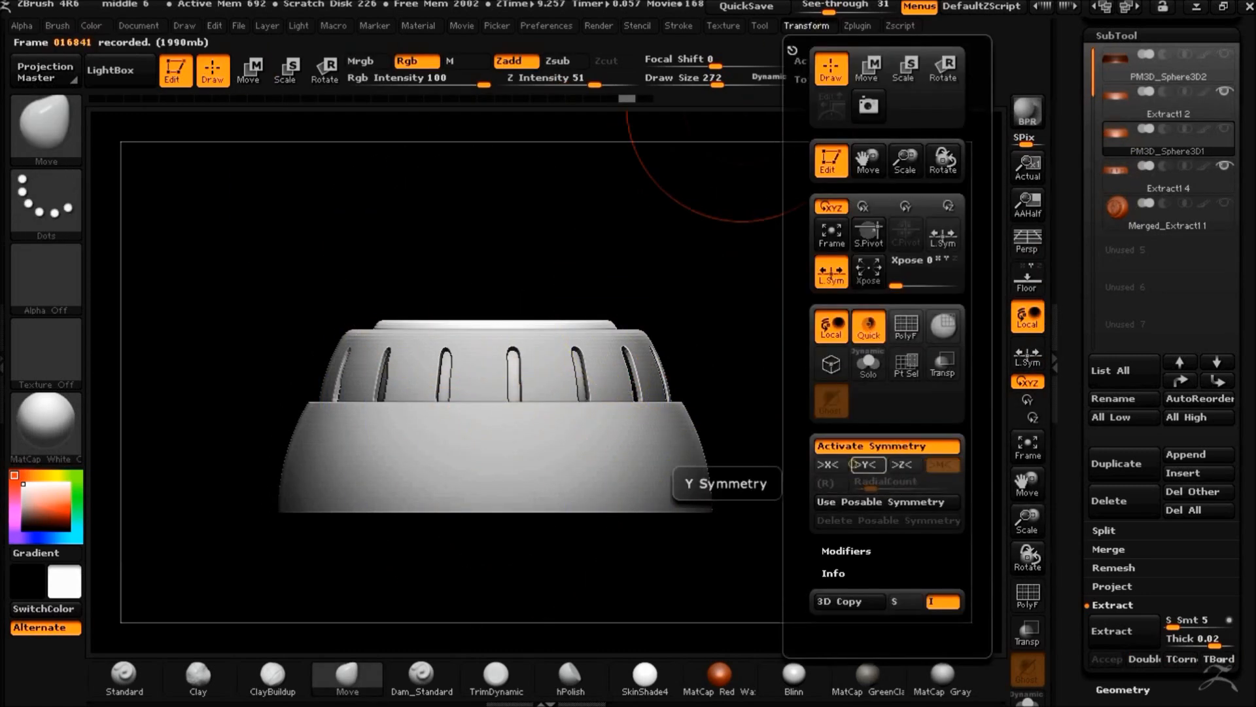
left_click_drag(475, 267, 514, 380, "ctrl")
mouse_move(726, 314)
left_mouse_down()
mouse_move(754, 330)
mouse_move(770, 479)
mouse_move(816, 474)
mouse_move(808, 487)
mouse_move(813, 477)
mouse_move(850, 550)
mouse_move(715, 419)
left_mouse_up()
left_click(771, 470, "ctrl")
Show the disc's wireframe and set its DynaMesh options to Polish on and Project off
left_click(1122, 689)
left_click(1028, 592)
left_click_drag(834, 496, 946, 523, "alt")
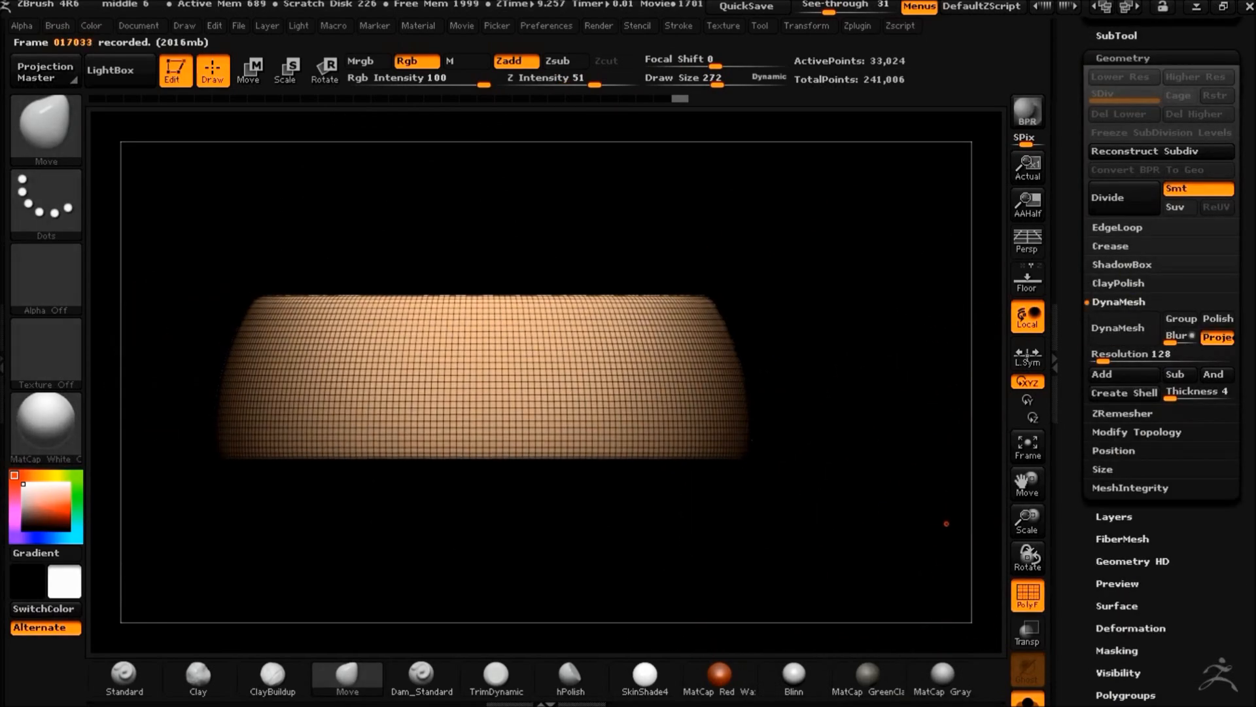
left_click(1218, 318)
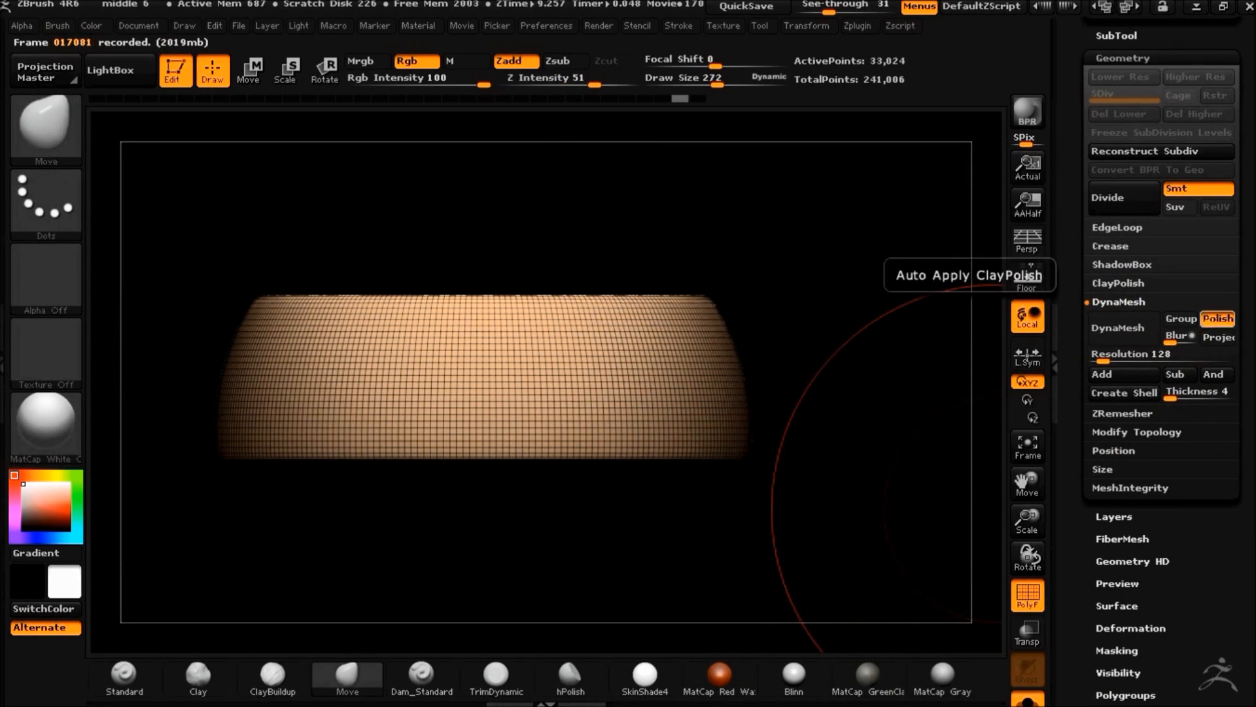
Try remeshing the disc with DynaMesh at resolution 128, and undo it
left_click_drag(925, 445, 926, 501)
key("ctrl+z")
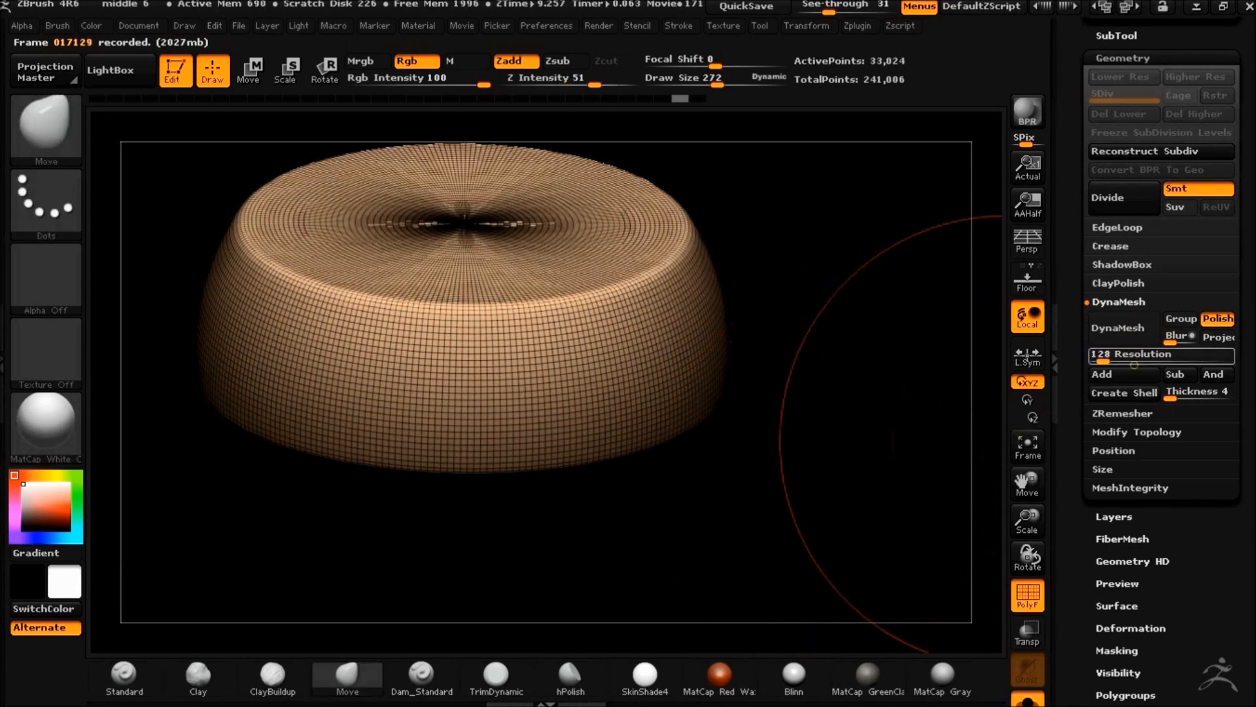
left_click(1122, 327)
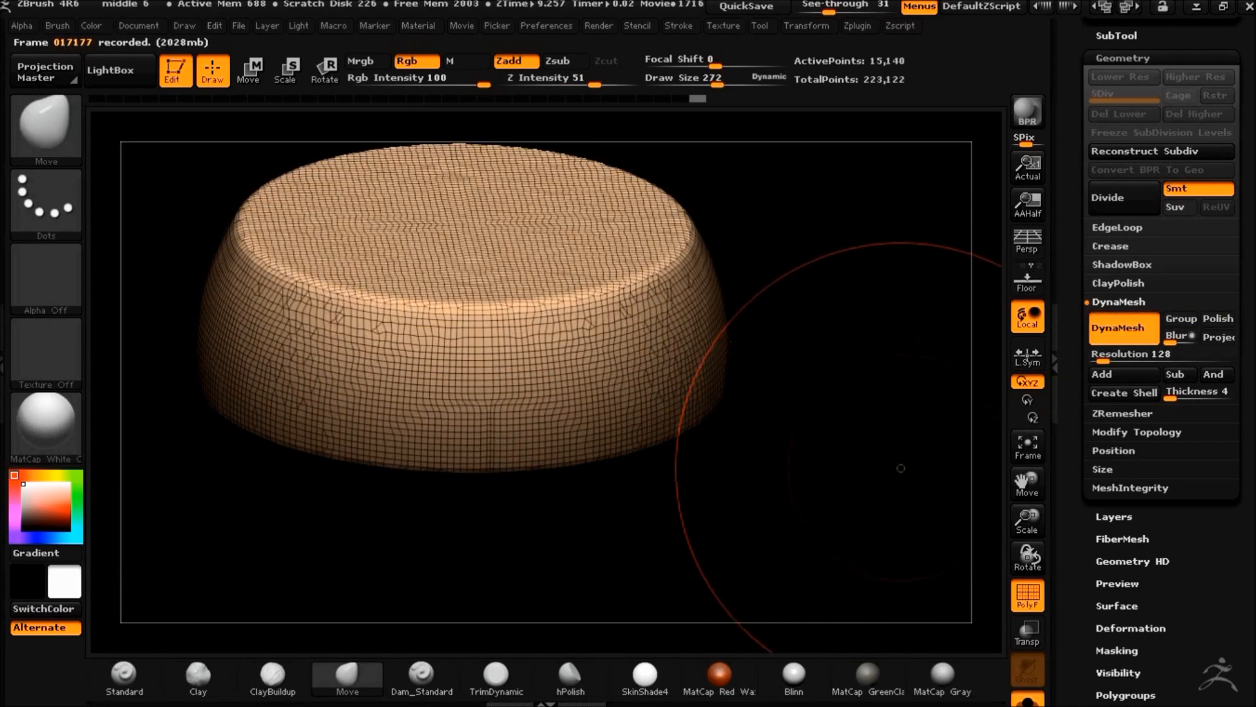
key("ctrl")
key("ctrl+z")
key("shift+f")
Mask a centered block on the disc's front down from its top edge, invert the mask, and raise the block into a bar
left_click_drag(902, 519, 903, 426, "shift")
left_click_drag(533, 408, 533, 408)
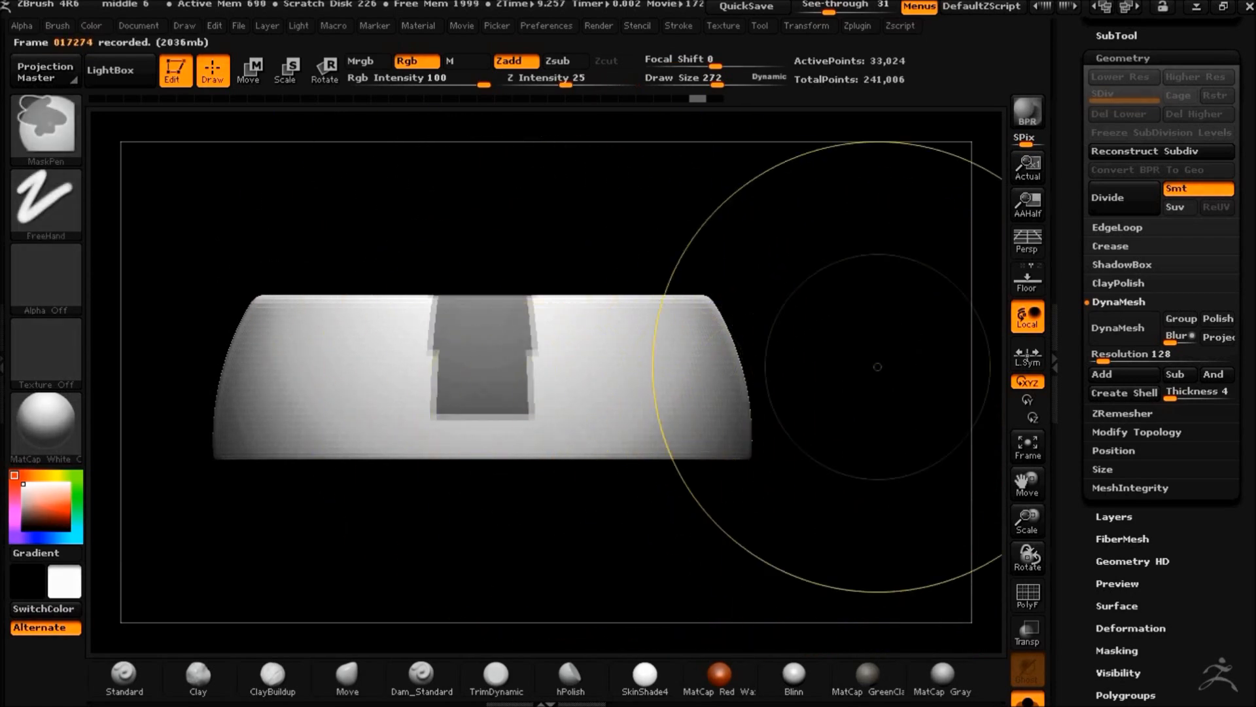
left_click(617, 247, "ctrl")
key("w")
left_click_drag(736, 403, 736, 654)
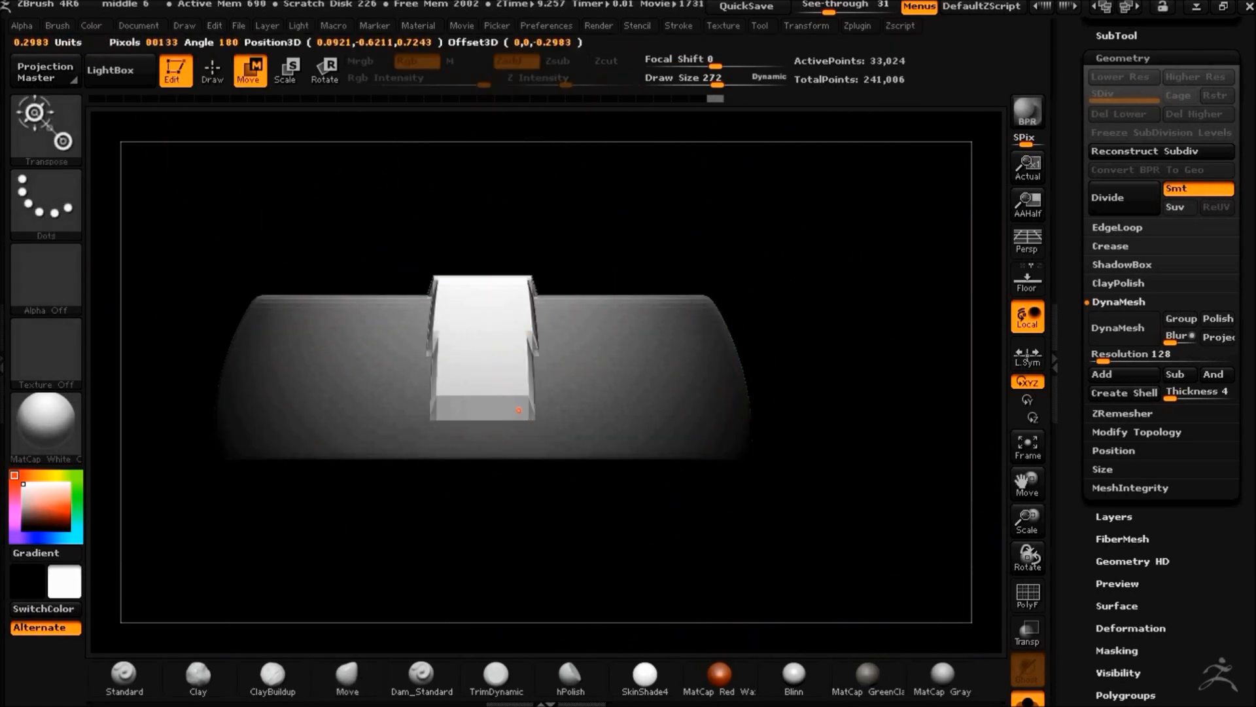
mouse_move(519, 378)
left_mouse_down()
mouse_move(878, 338)
mouse_move(701, 364)
left_mouse_up()
Push the raised bar's ends outward past the disc's wall and remesh the disc with DynaMesh at resolution 128 with Polish
left_click_drag(601, 368, 601, 492)
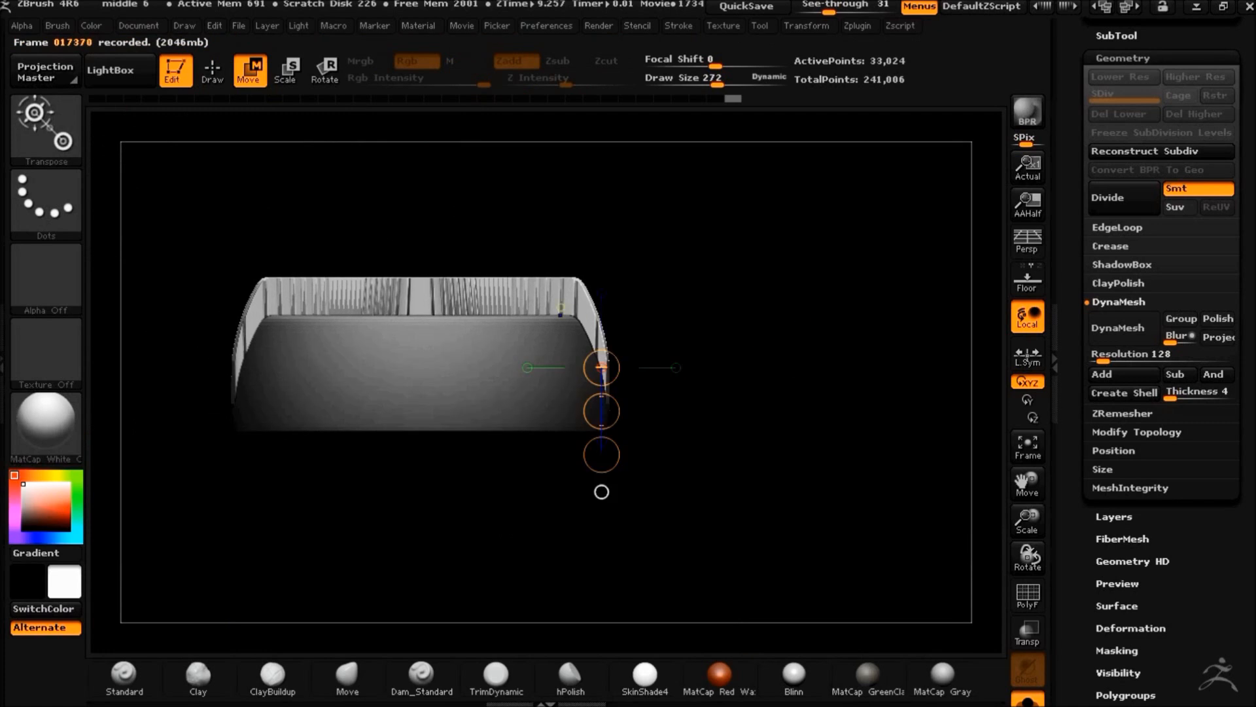
key("ctrl")
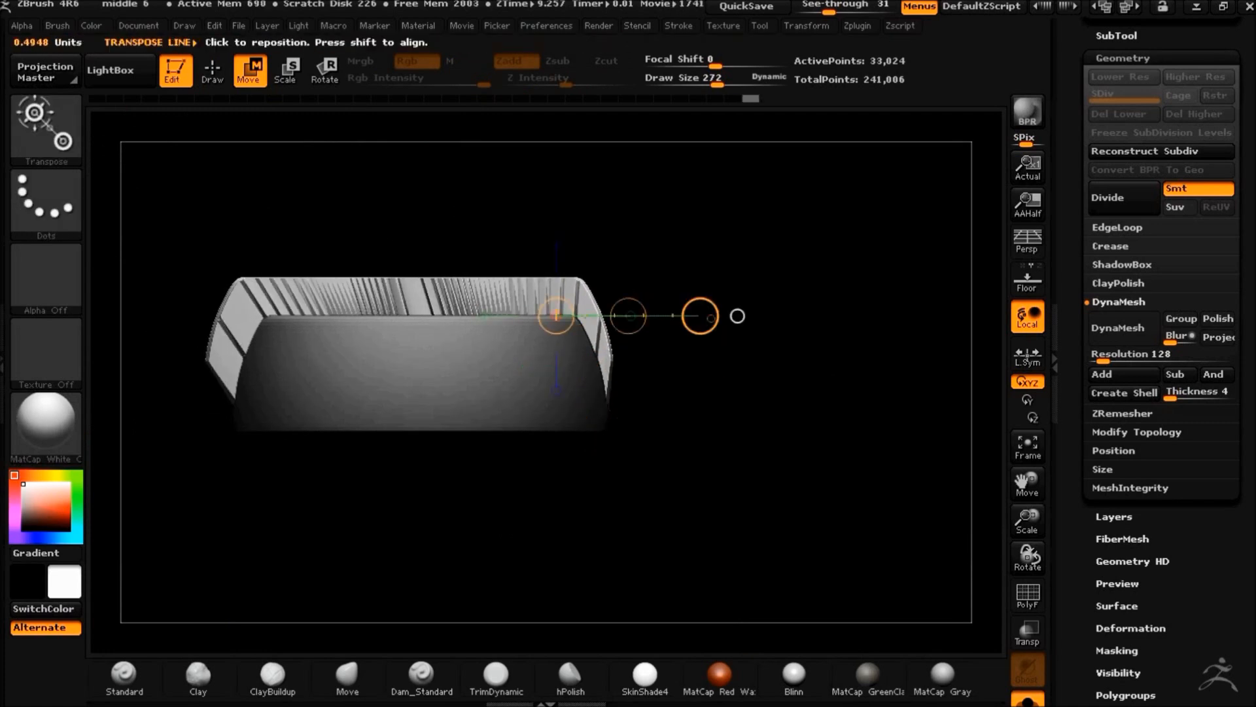
left_click_drag(634, 317, 776, 548)
left_click_drag(844, 459, 870, 490)
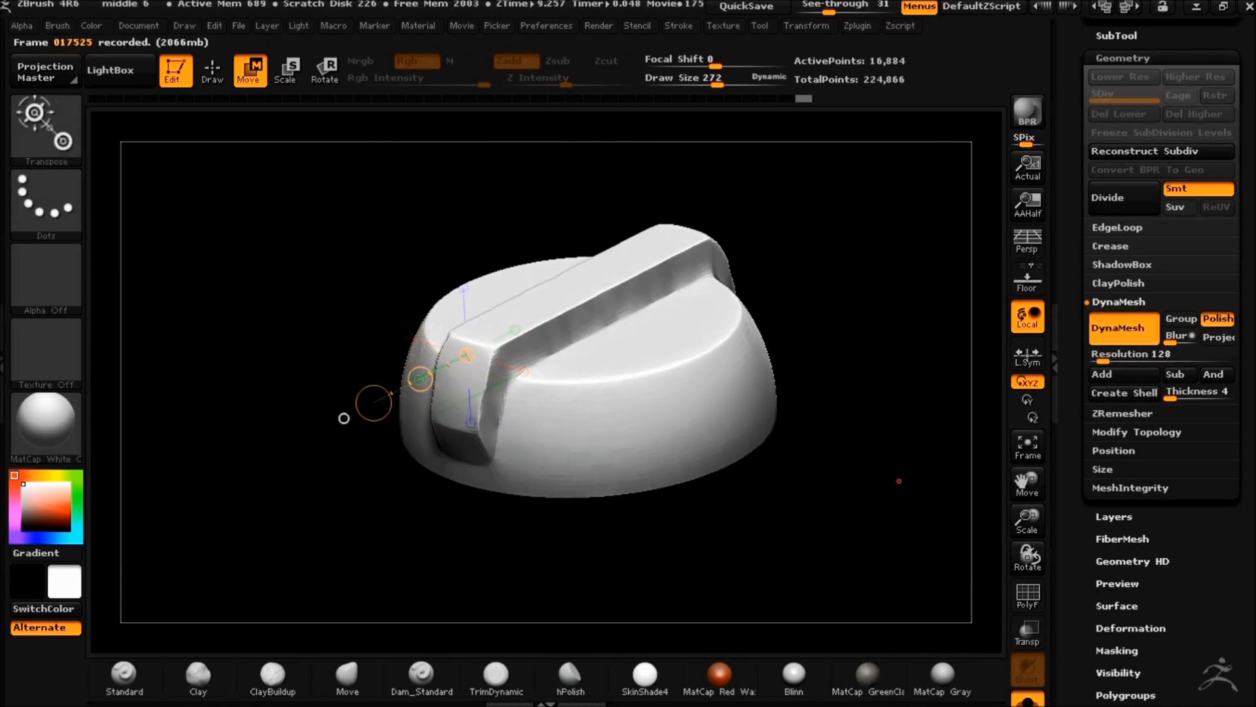
Trim the bar's side straight with ClipCurve in front view, and select the Move brush
left_click_drag(343, 415, 542, 303, "shift")
key("q")
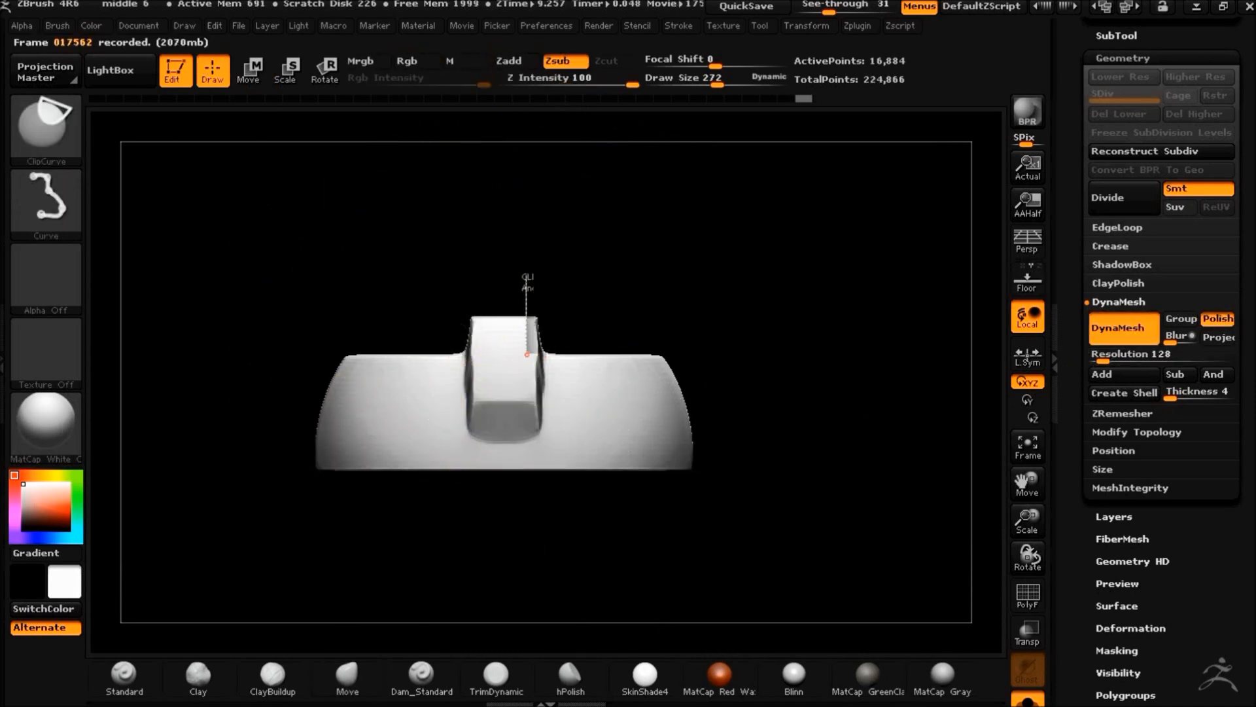
left_click_drag(738, 368, 858, 410)
key("b")
key("m")
key("v")
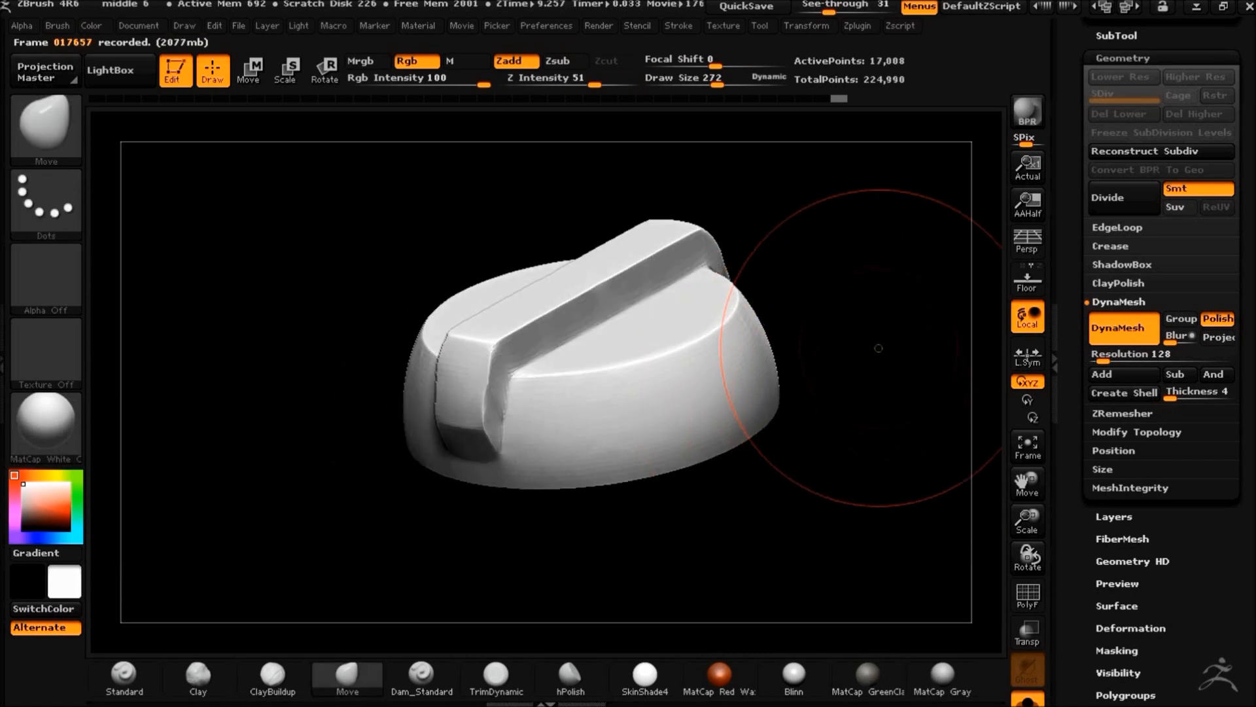
Cut the upper corner at the bar's end at an angle with ClipCurve in side view
left_click_drag(878, 348, 550, 349)
mouse_move(841, 533)
left_mouse_down()
mouse_move(841, 504)
mouse_move(827, 513)
mouse_move(888, 492)
mouse_move(858, 454)
left_mouse_up()
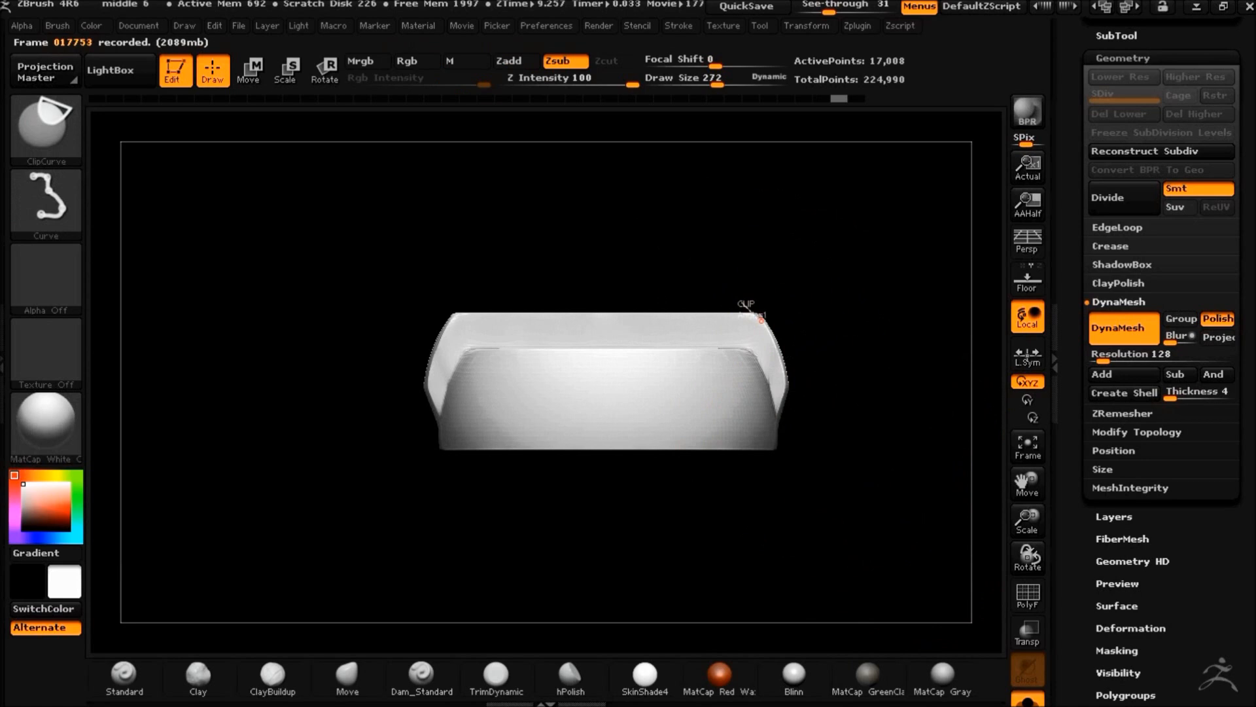
mouse_move(817, 430)
left_mouse_down()
mouse_move(848, 440)
mouse_move(883, 413)
mouse_move(838, 485)
mouse_move(866, 492)
mouse_move(841, 261)
mouse_move(835, 295)
mouse_move(886, 309)
mouse_move(861, 322)
mouse_move(849, 301)
mouse_move(952, 605)
mouse_move(872, 428)
mouse_move(855, 569)
mouse_move(883, 549)
mouse_move(915, 453)
mouse_move(847, 358)
mouse_move(823, 371)
mouse_move(862, 363)
left_mouse_up()
mouse_move(862, 363)
left_mouse_down("shift")
mouse_move(855, 396)
mouse_move(894, 418)
left_mouse_up("shift")
Display the surrounding rings as ghosts and mask a narrow rectangular strip along the bar's top face
left_click_drag(482, 179, 717, 523, "ctrl")
left_click(1027, 669)
left_click_drag(844, 345, 923, 474, "ctrl")
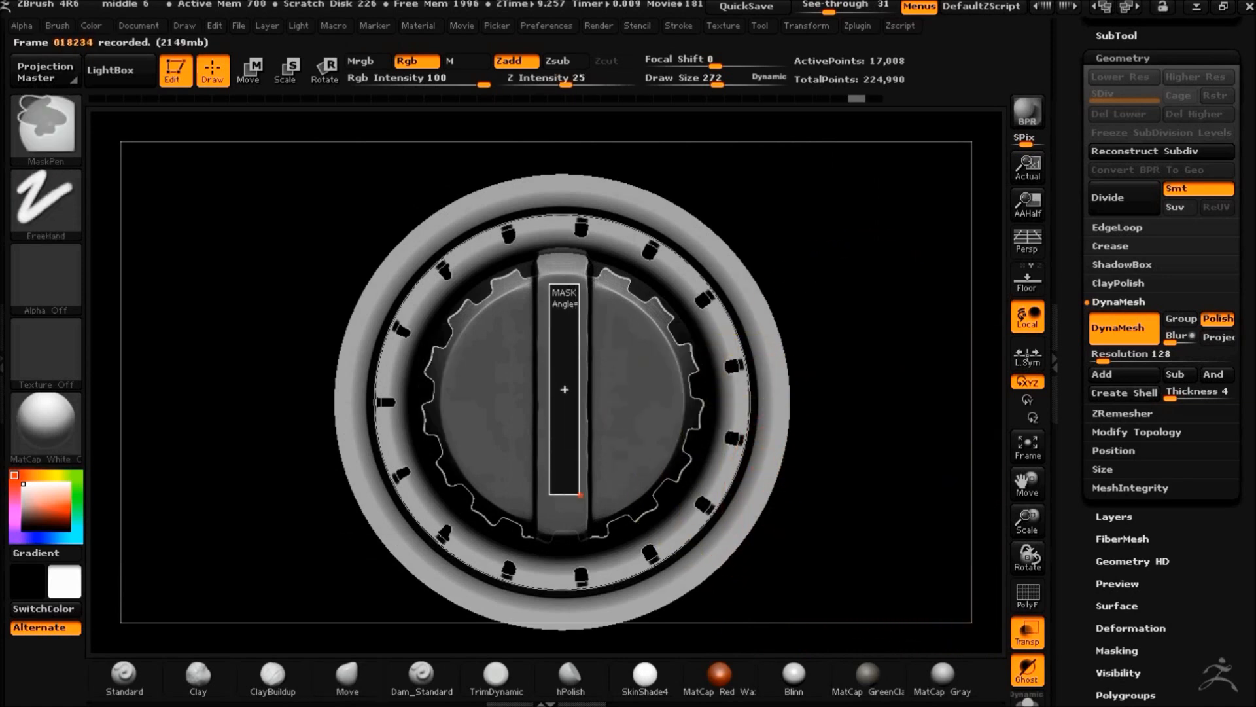
left_click_drag(877, 499, 895, 372, "ctrl")
Turn off transparency and merge the visible disc, ring and band with Merge and delete extra SubTools
left_click(1027, 632)
left_click_drag(957, 600, 872, 336, "alt")
left_click(1116, 36)
left_click(857, 26)
left_click(884, 261)
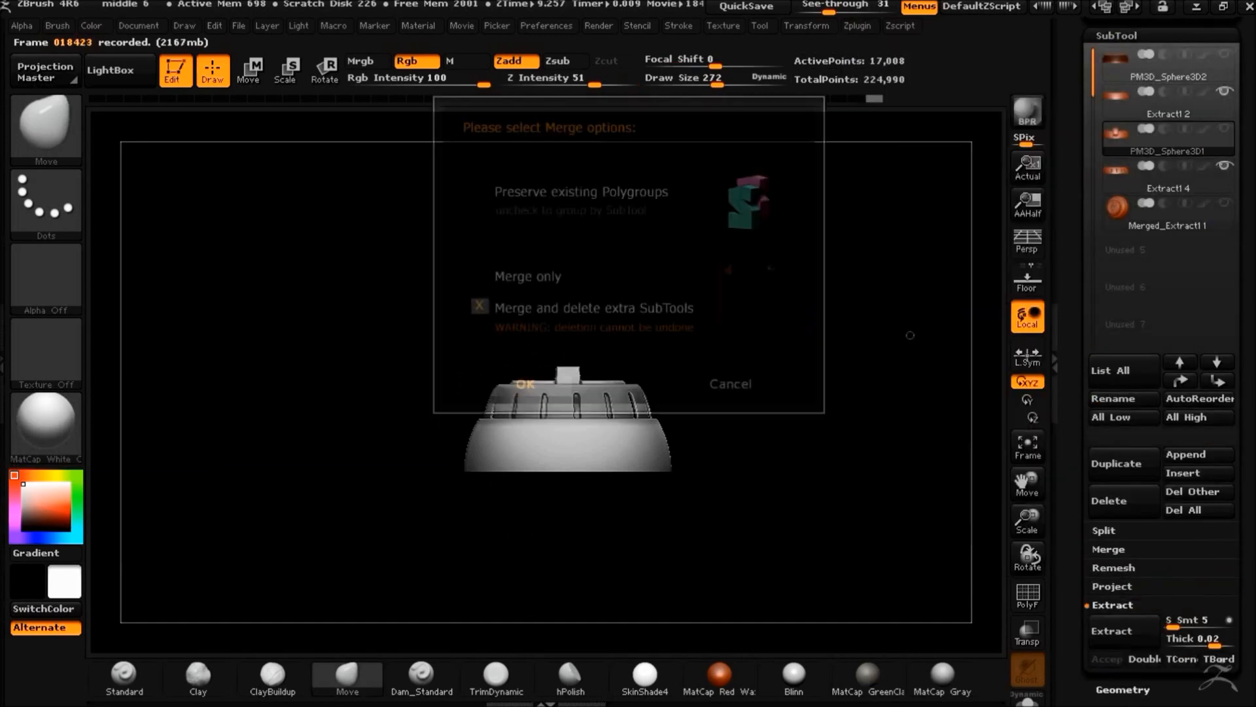
left_click(524, 384)
left_click(347, 674)
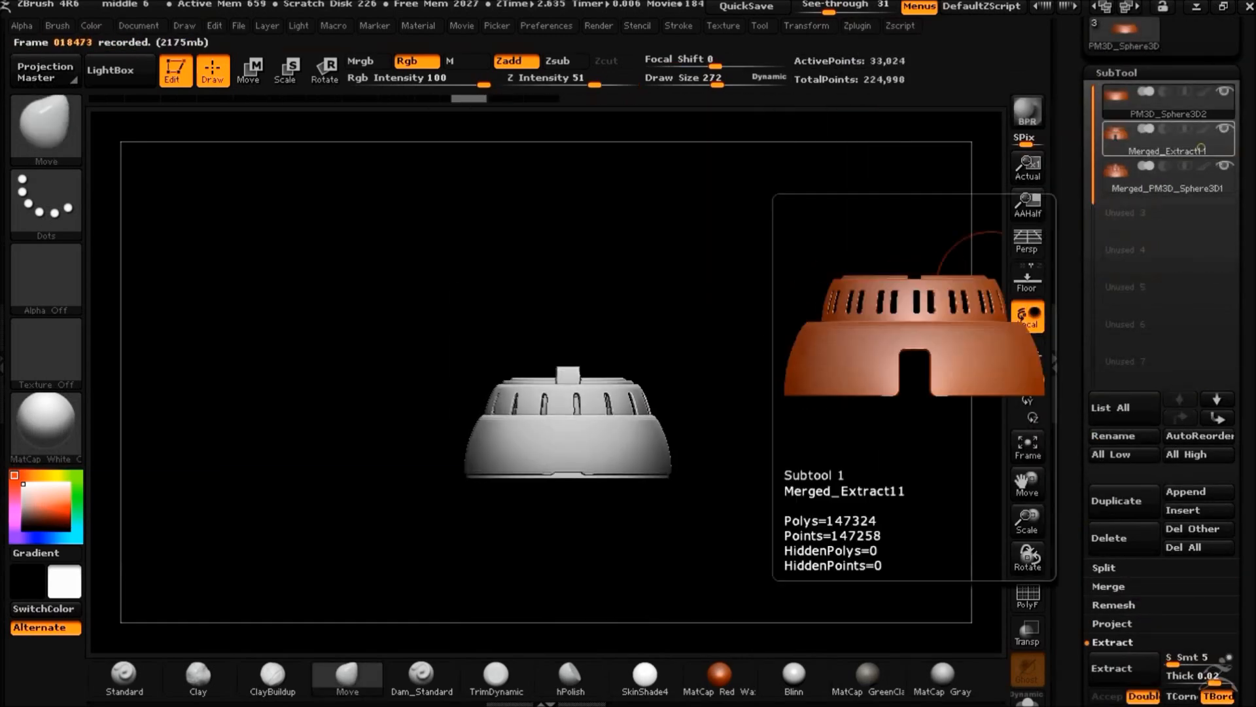
Switch to the figure tool with 24 subtools and append Merged_PM3D_Sphere3D2 to it
left_click(1167, 180)
left_click_drag(878, 425, 860, 460)
left_click_drag(1079, 216, 1079, 310)
left_click(1199, 51)
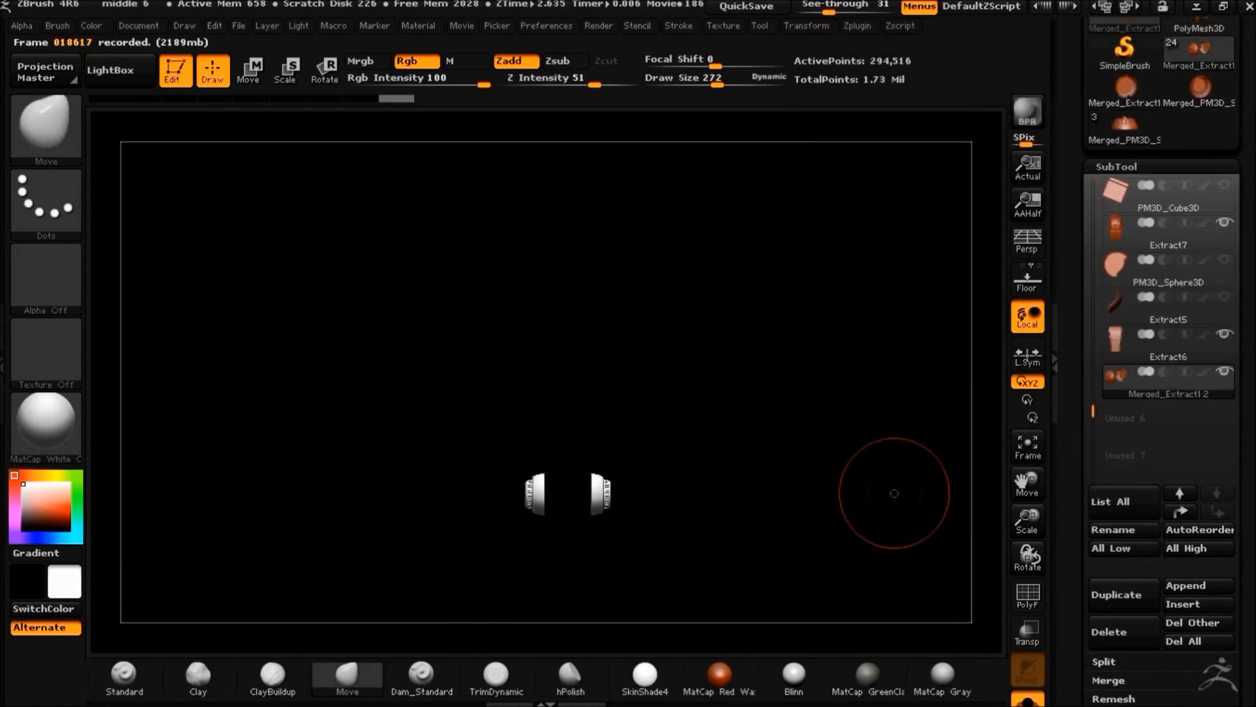
left_click_drag(876, 514, 853, 326)
left_click(1188, 587)
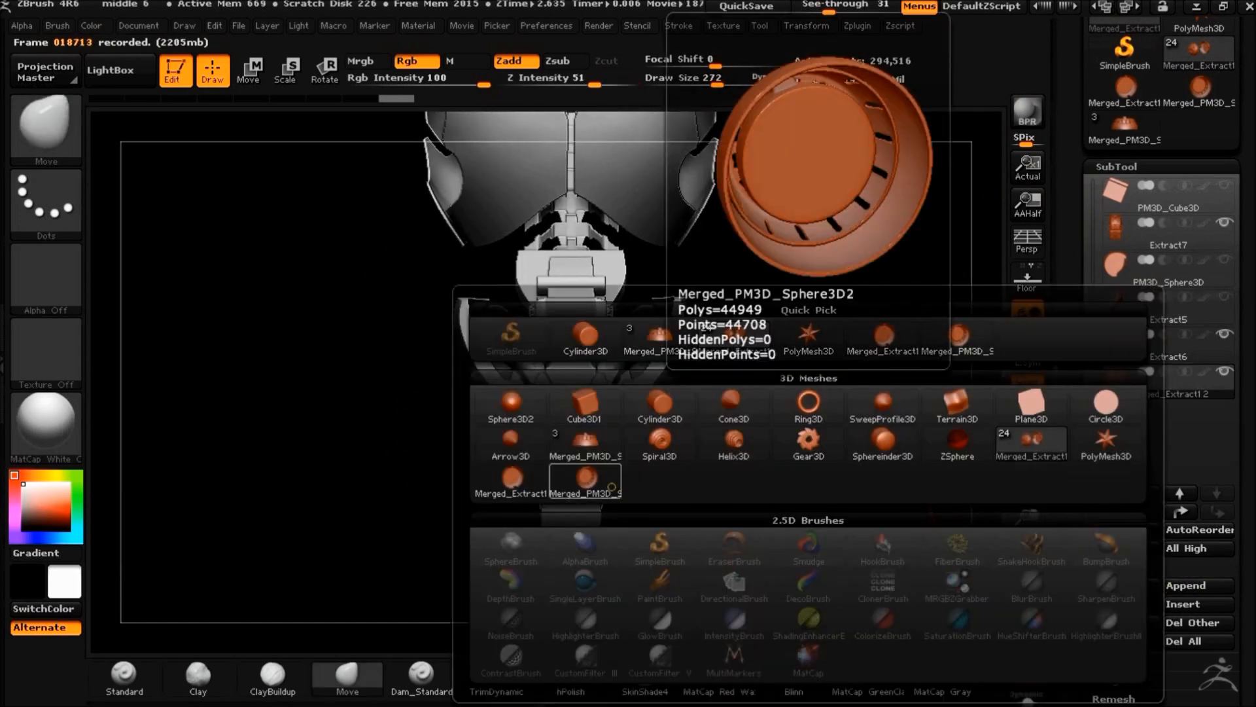
left_click(586, 475)
Select the appended Merged_PM3D_Sphere3D2 with transparency on and rotate it a quarter turn so its bar faces sideways
left_click(1027, 633)
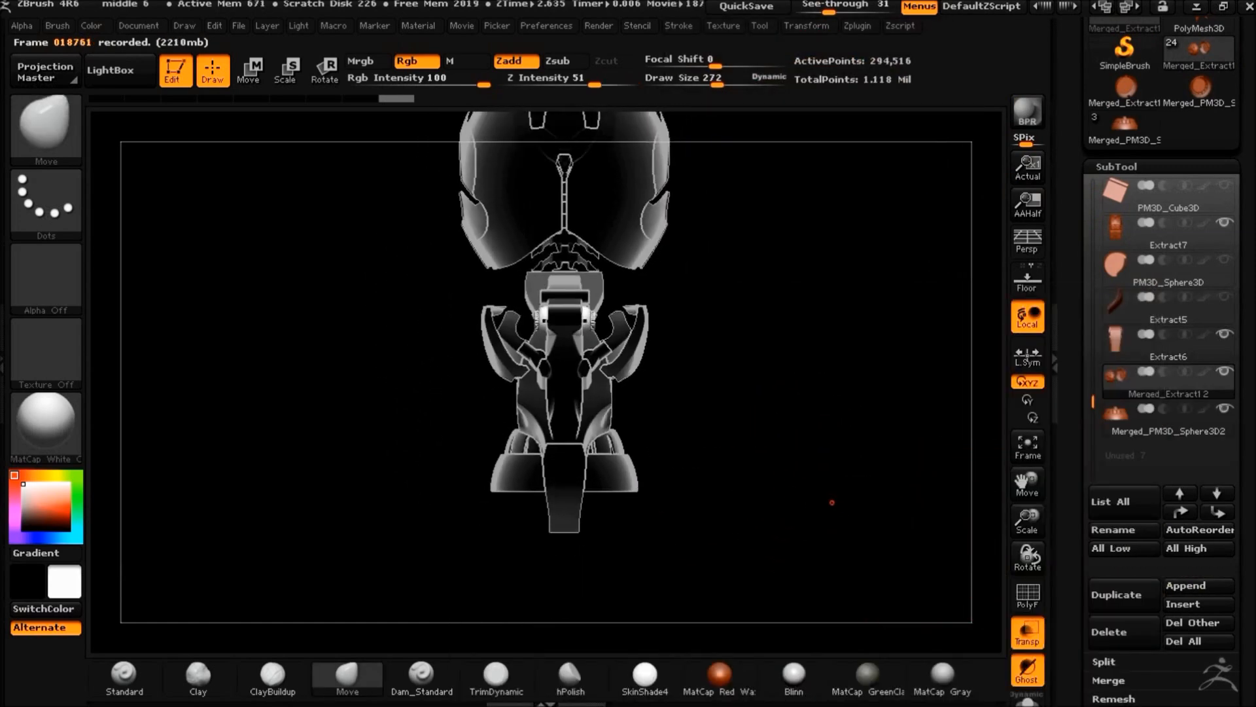
mouse_move(774, 493)
left_mouse_down("alt")
mouse_move(696, 370)
mouse_move(793, 499)
mouse_move(780, 386)
left_mouse_up("alt")
key("r")
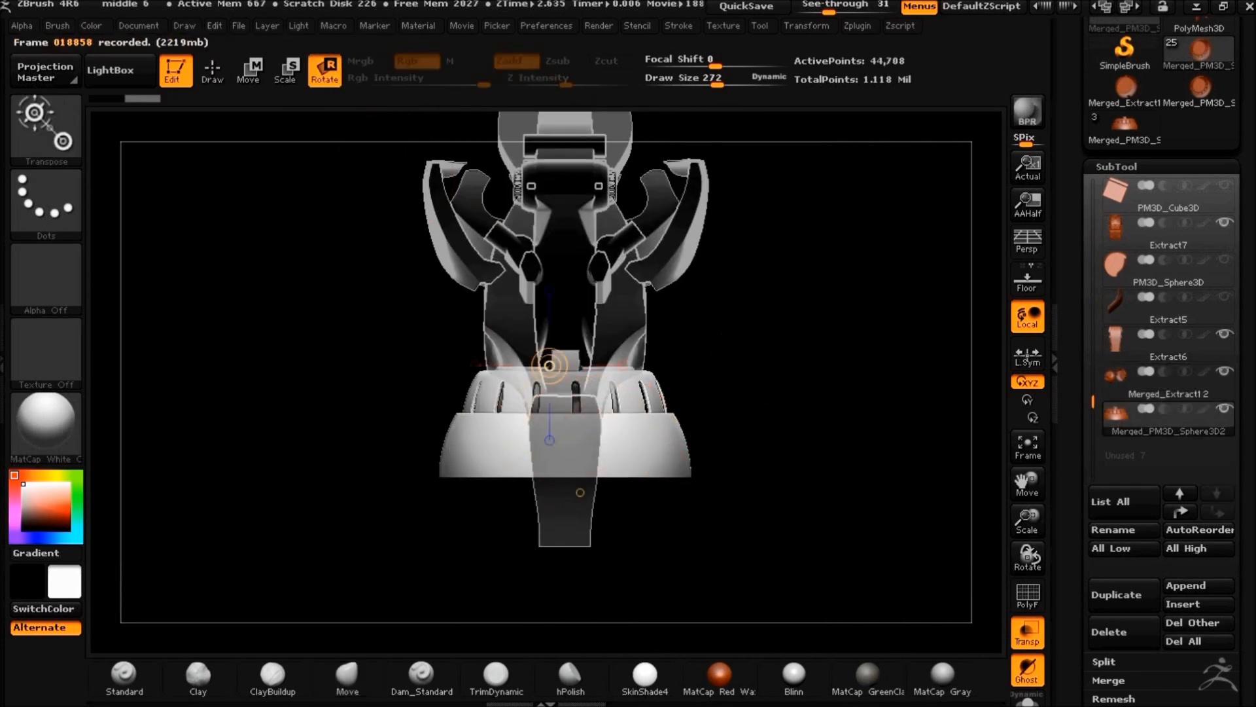
left_click_drag(568, 582, 673, 449)
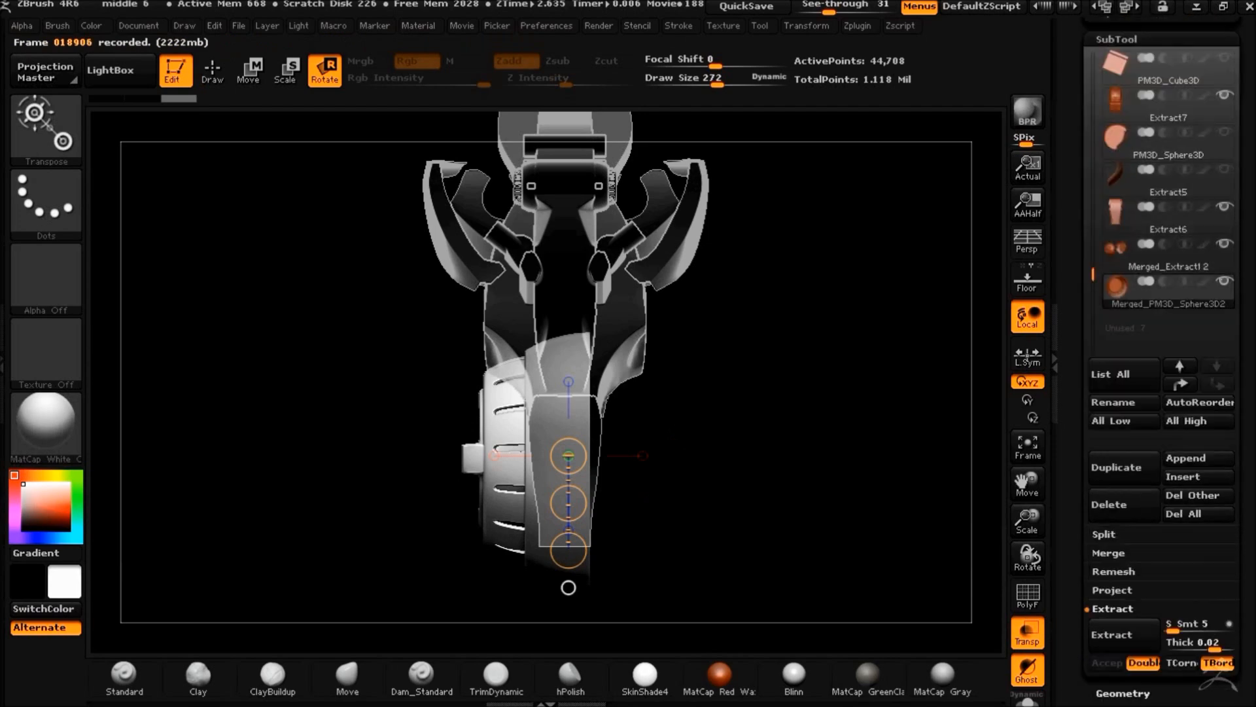
left_click_drag(752, 386, 818, 392)
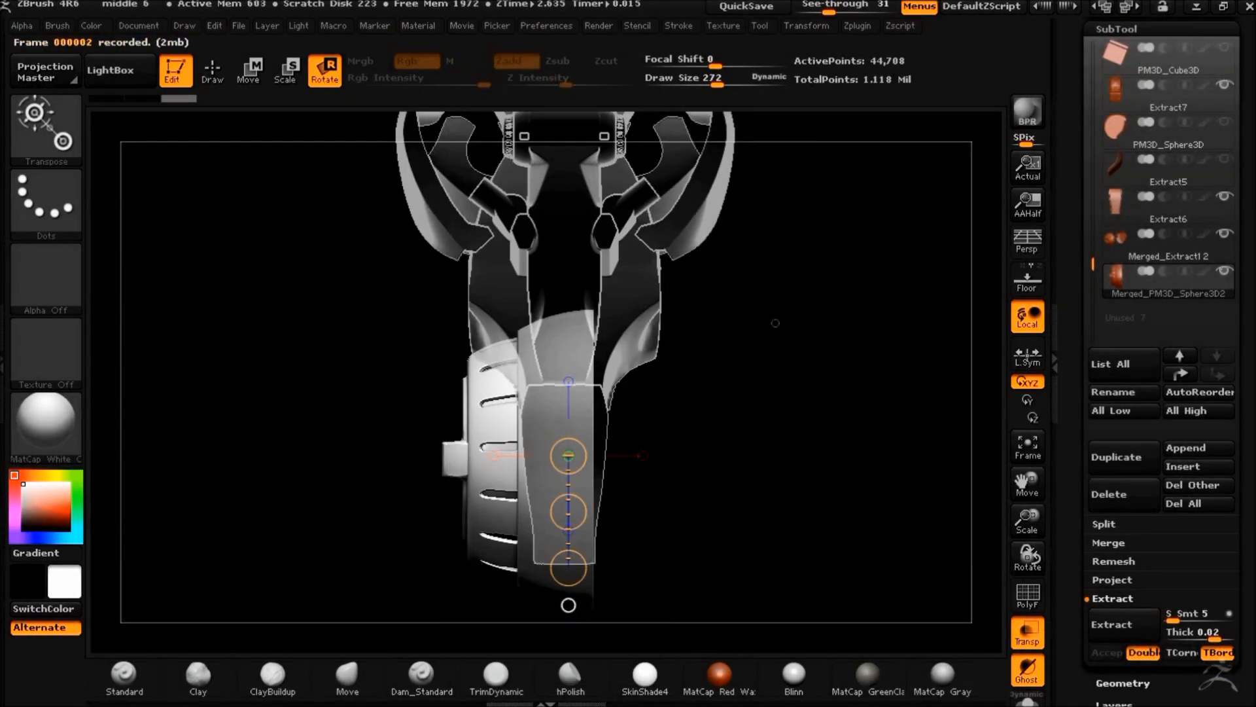
Turn off transparency and scale the appended knob down to XYZ size 0.3231 beside the lower joint
left_click_drag(772, 379, 909, 391)
left_click(1123, 683)
left_click(1103, 370)
left_click_drag(1186, 388, 1175, 389)
left_click(1028, 632)
mouse_move(805, 485)
left_mouse_down()
mouse_move(752, 494)
mouse_move(801, 489)
left_mouse_up()
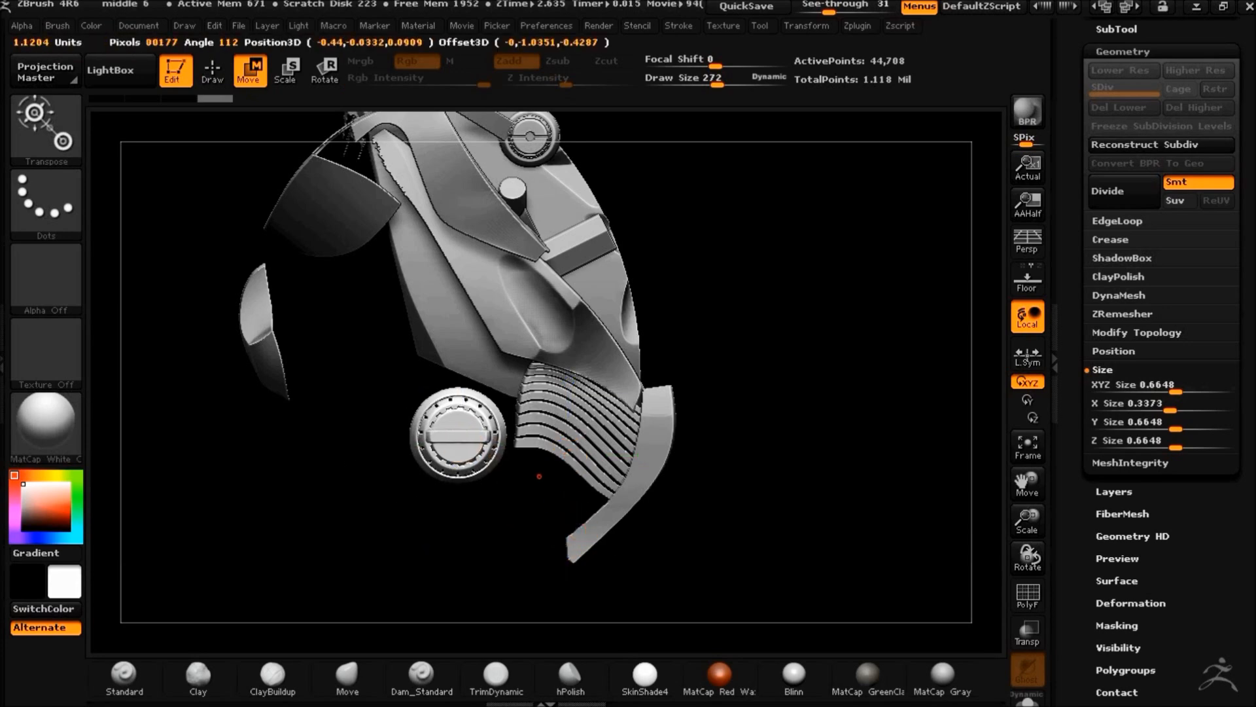
left_click_drag(896, 398, 827, 581)
left_click_drag(1176, 389, 1170, 388)
left_click_drag(825, 445, 664, 418)
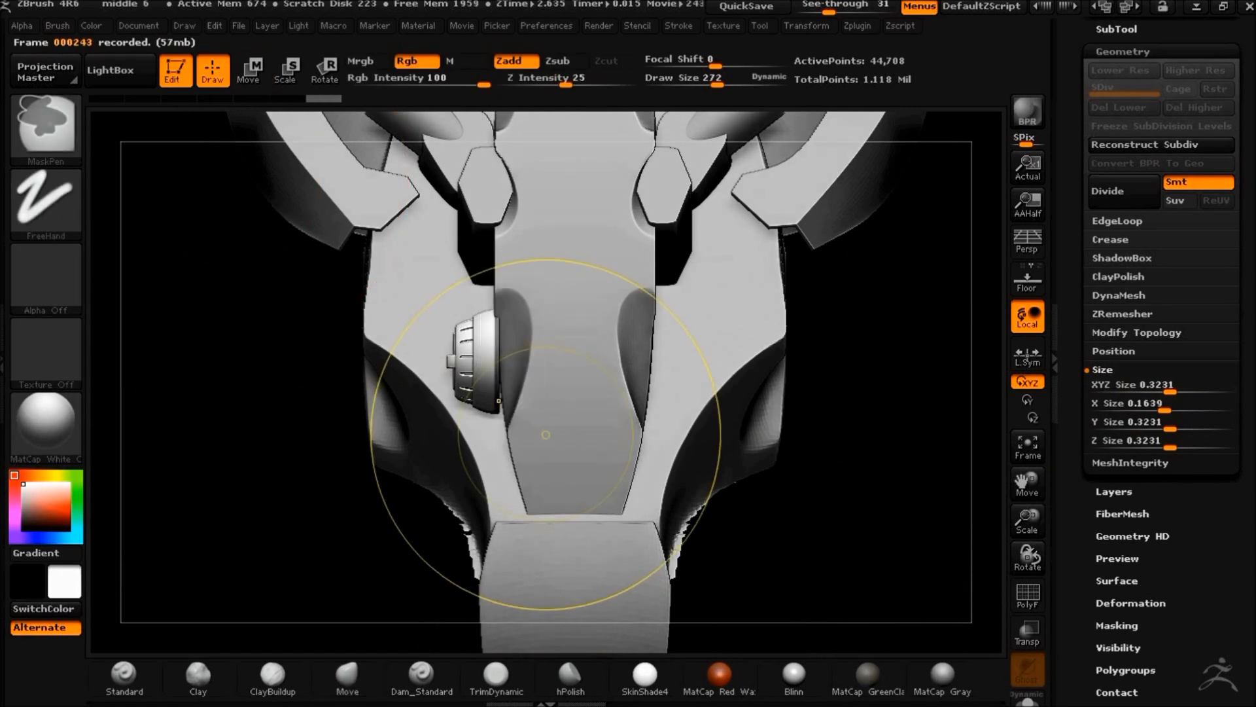
Deepen the knob along X, reduce it to XYZ size 0.251 and position it against the central plate
key("w")
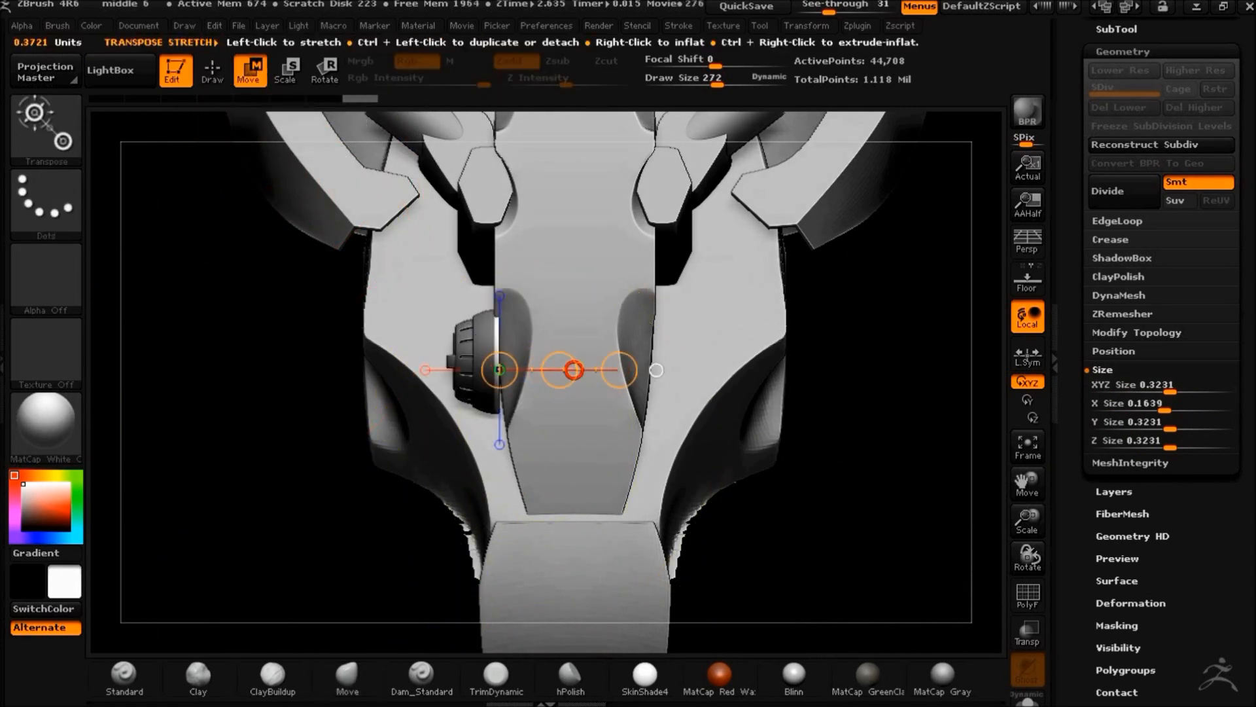
left_click_drag(601, 372, 602, 372)
left_click_drag(867, 483, 1235, 413)
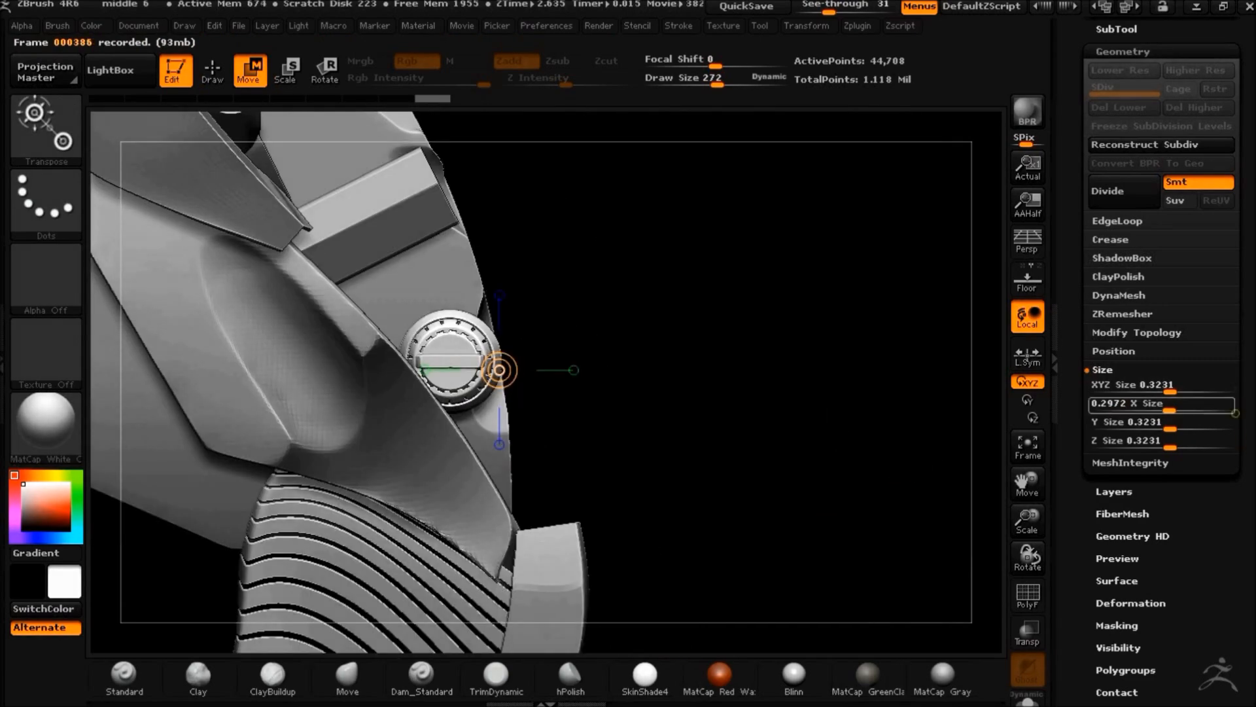
left_click_drag(638, 260, 523, 307)
left_click_drag(864, 393, 927, 461)
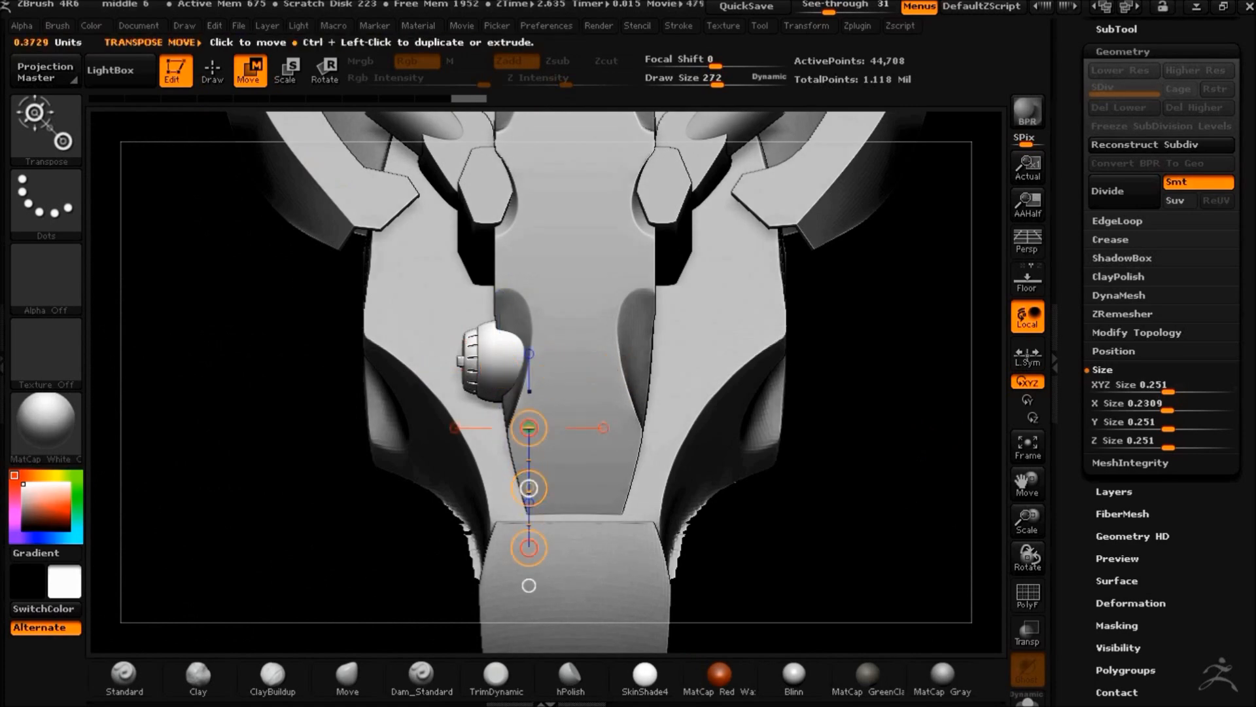
left_click_drag(844, 511, 880, 501)
Mirror and weld the knob so a matching copy sits on the opposite side of the figure
left_click(1123, 32)
left_click(1124, 682)
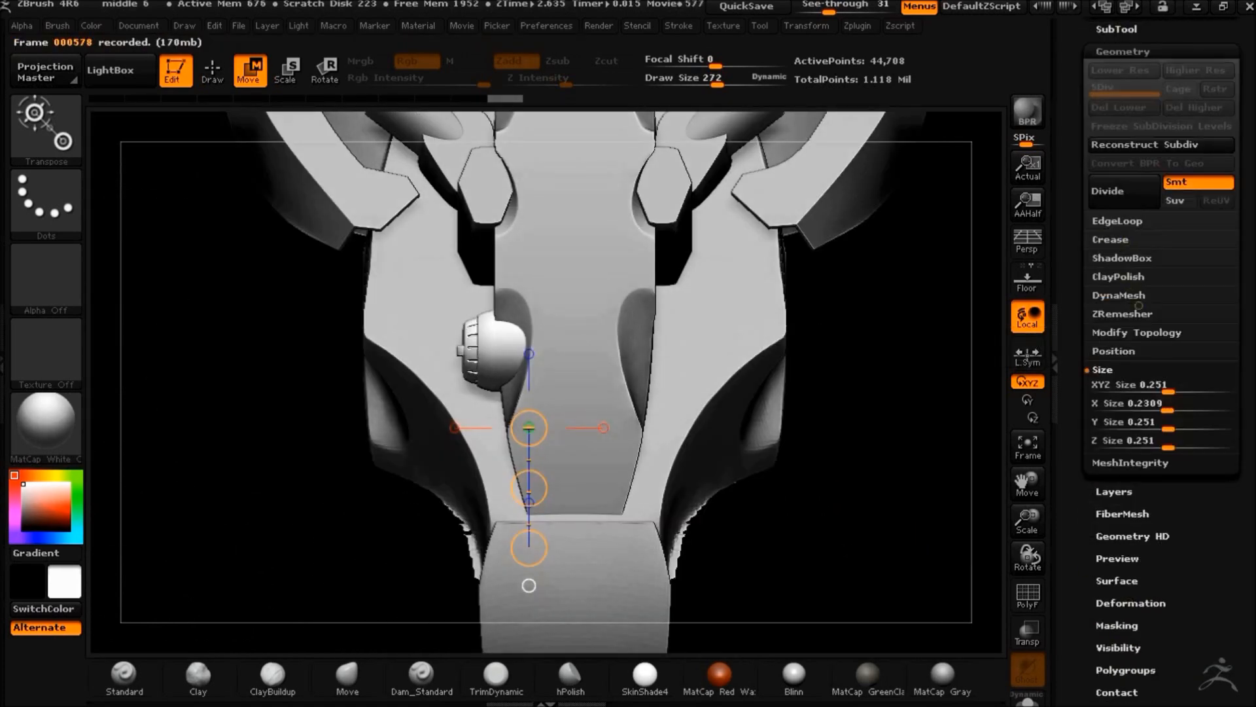
left_click(1137, 332)
left_click(1142, 479)
left_click_drag(870, 488, 663, 352, "alt")
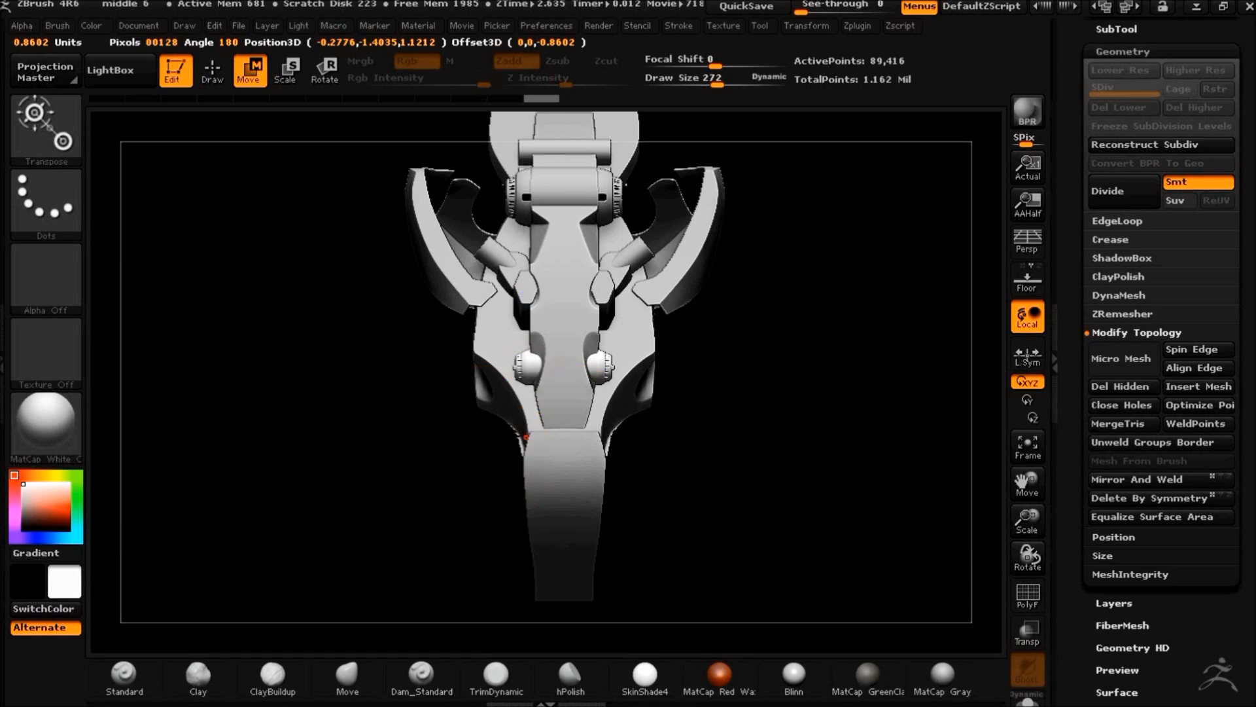
Enlarge the mirrored knob pair to XYZ size 1.047 and move it down onto the figure's lower joint
left_click_drag(811, 485, 842, 491)
left_click(1103, 556)
left_click_drag(1175, 391, 1179, 391)
left_click_drag(781, 487, 880, 504)
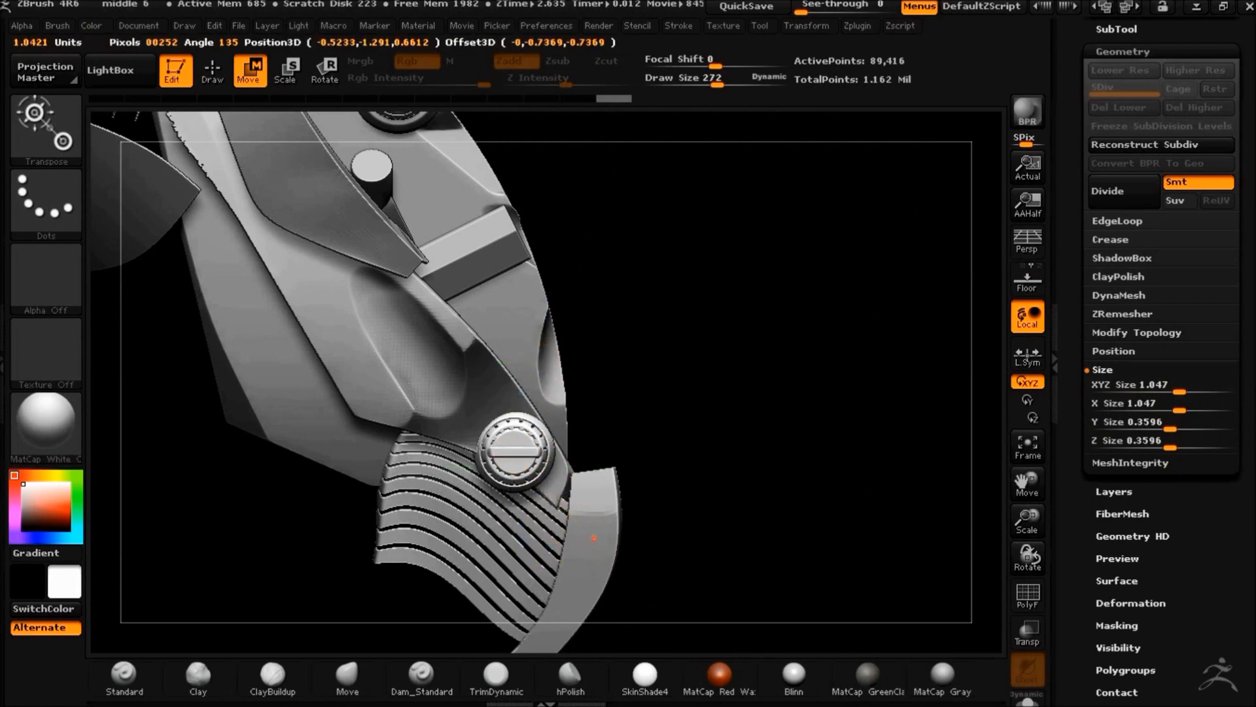
left_click_drag(834, 521, 724, 432)
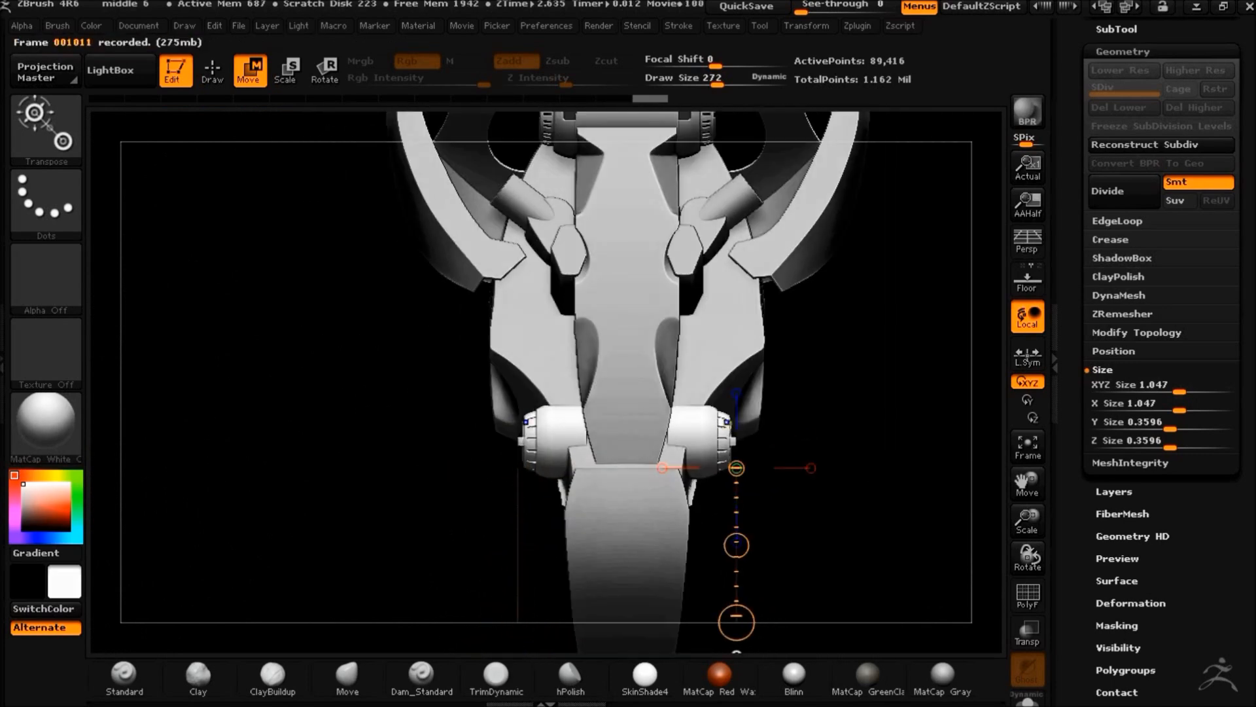
Select the PM3D_Sphereinder3D1_1 cylinder pair and move it down to overlap the rounded lobes of PM3D_Sphereinder3D
left_click_drag(793, 467, 796, 509)
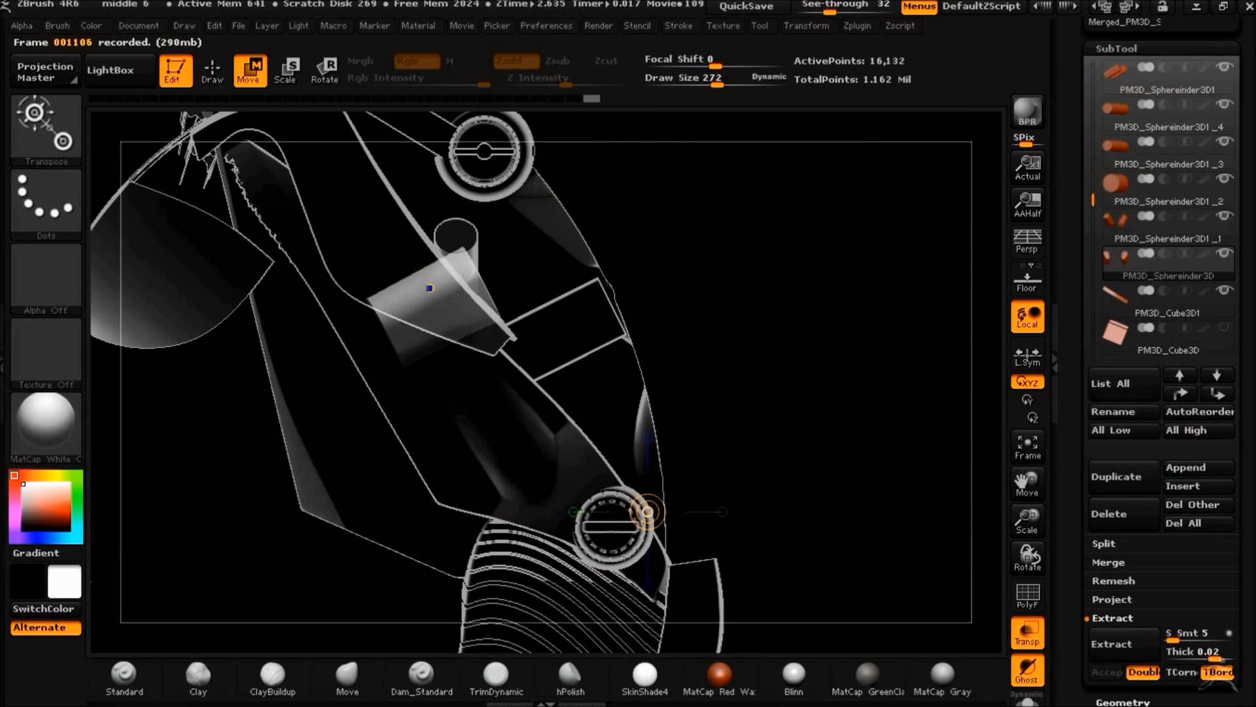
left_click_drag(844, 495, 693, 503)
left_click(1027, 633)
left_click(1027, 632)
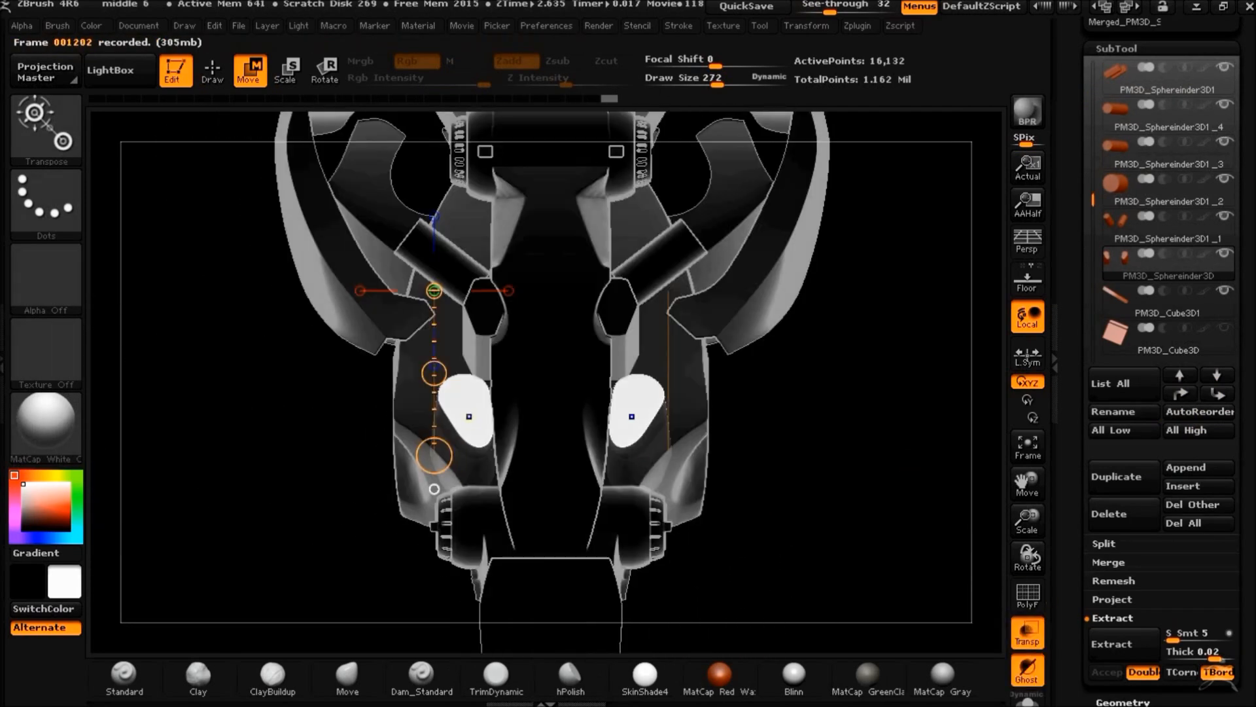
left_click(799, 415, "alt")
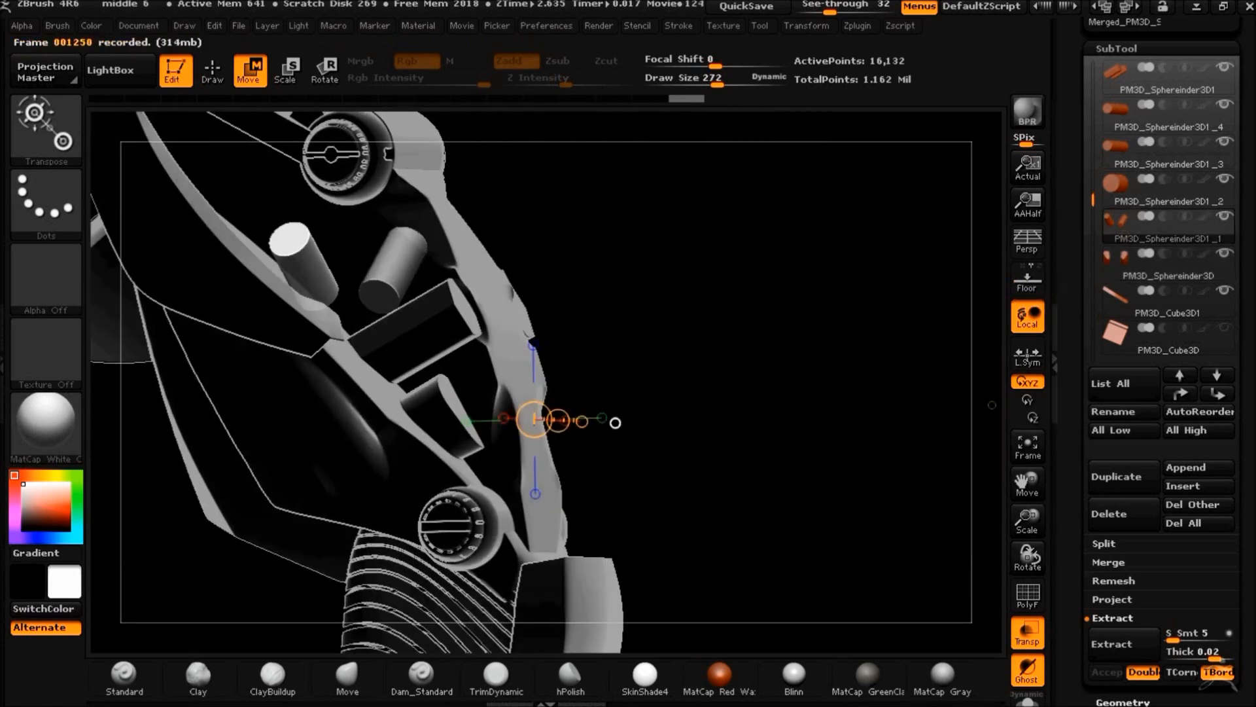
left_click_drag(304, 267, 438, 402)
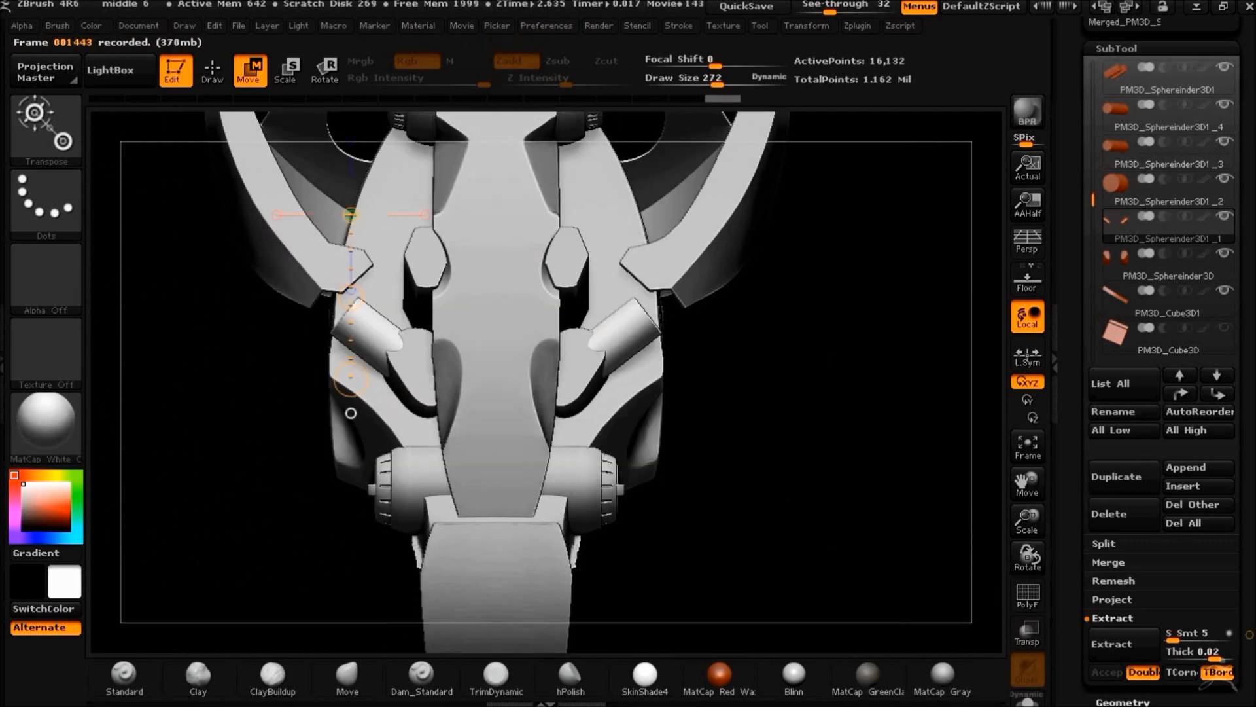
Merge the cylinder pair down with PM3D_Sphereinder3D and clone the merged subtool as a separate tool
left_click(1133, 581)
left_click_drag(1243, 275, 1243, 610)
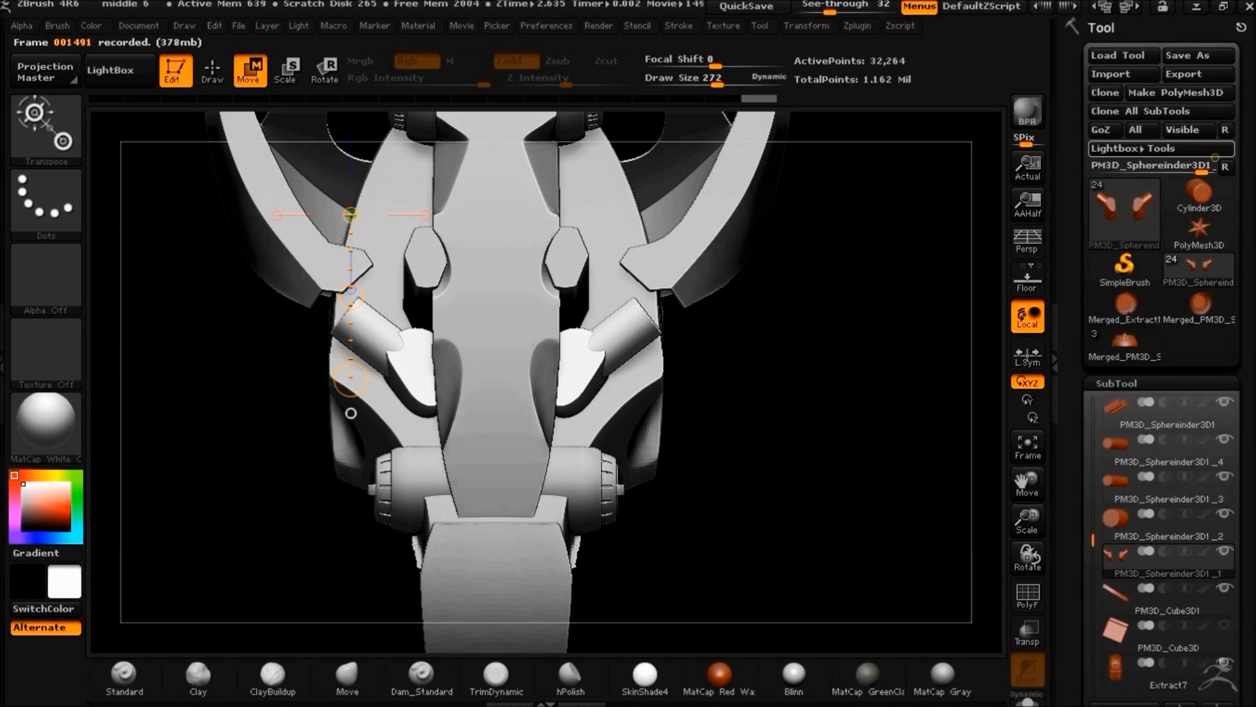
left_click(1105, 93)
left_click(1199, 342)
DynaMesh the cloned connector pair at resolution 256 to fuse each cylinder with its lobe
mouse_move(795, 440)
left_mouse_down("alt")
mouse_move(827, 440)
mouse_move(785, 462)
left_mouse_up("alt")
left_click_drag(1076, 589, 1076, 514)
left_click(1028, 596)
left_click(1032, 594)
left_click_drag(1076, 602, 1076, 225)
left_click(1118, 566)
left_click(1120, 267)
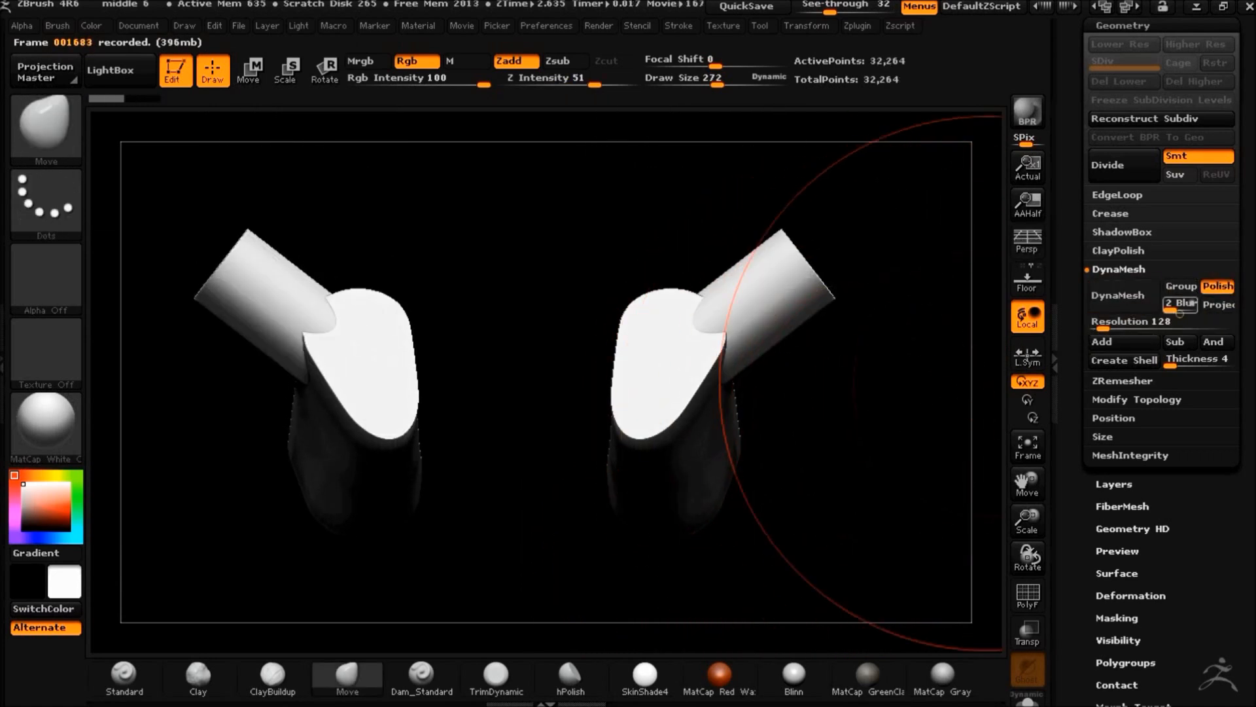
left_click_drag(872, 446, 812, 454)
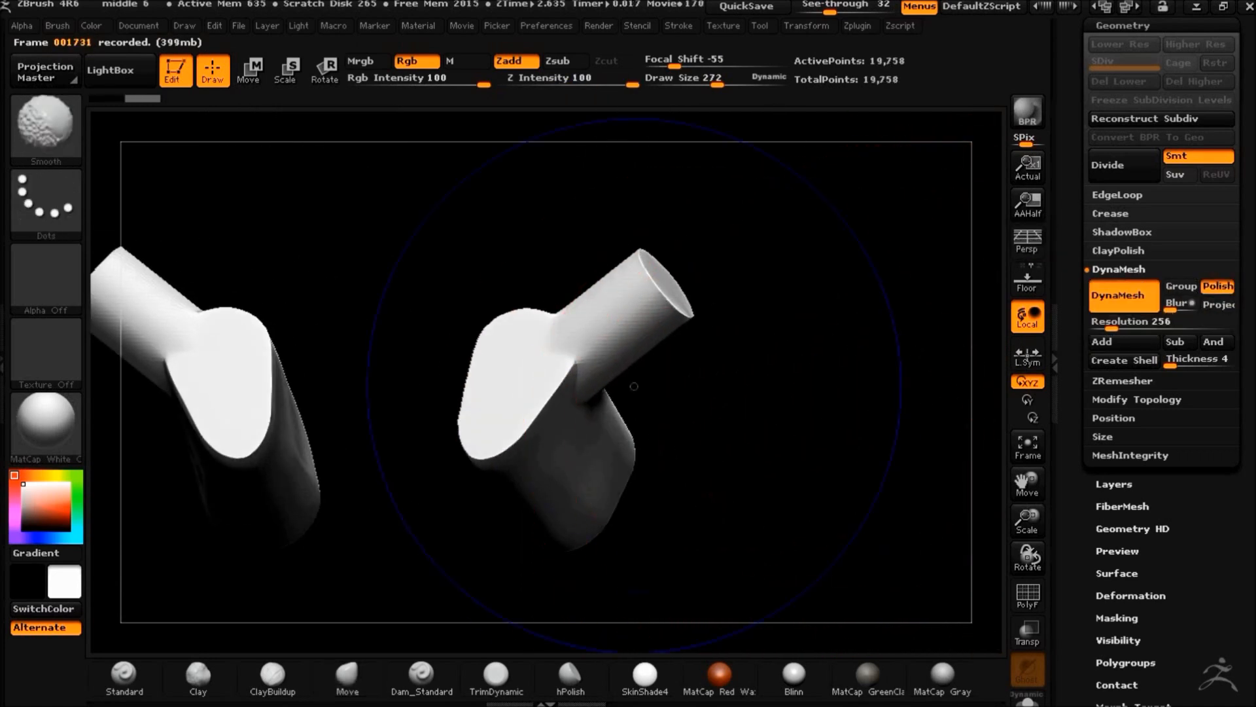
Smooth the junctions where the cylinders meet the lobes on the connector pair
mouse_move(630, 401)
left_mouse_down()
mouse_move(771, 373)
mouse_move(771, 402)
mouse_move(685, 402)
left_mouse_up()
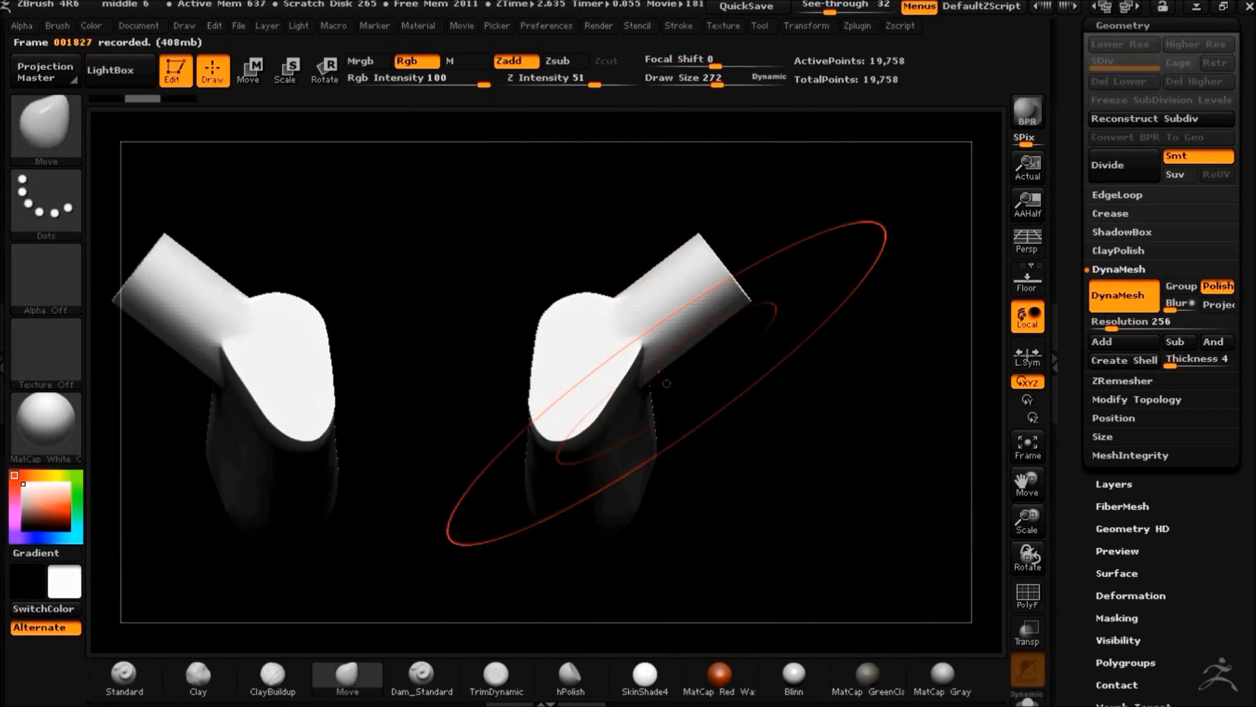
mouse_move(627, 345)
left_mouse_down()
mouse_move(813, 454)
mouse_move(746, 399)
mouse_move(835, 365)
mouse_move(758, 387)
mouse_move(789, 406)
left_mouse_up()
mouse_move(480, 444)
left_mouse_down()
mouse_move(616, 392)
mouse_move(532, 449)
mouse_move(663, 468)
mouse_move(650, 482)
mouse_move(663, 505)
left_mouse_up()
Append the DynaMeshed connector pair to the figure tool and hide the original PM3D_Sphereinder3D1_1
left_click_drag(1076, 419, 1076, 587)
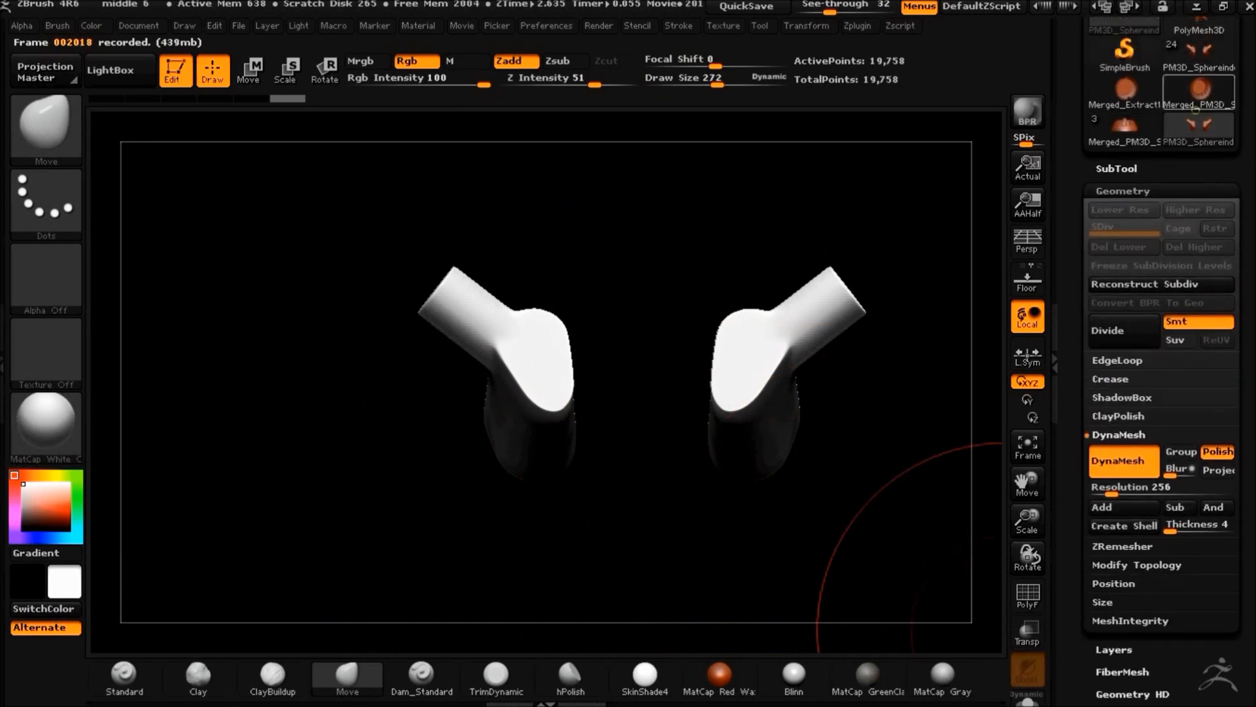
left_click(1198, 72)
left_click(1116, 169)
left_click_drag(1076, 419, 1076, 328)
left_click(1197, 473)
left_click(939, 484)
left_click(1169, 269)
left_click(1225, 222)
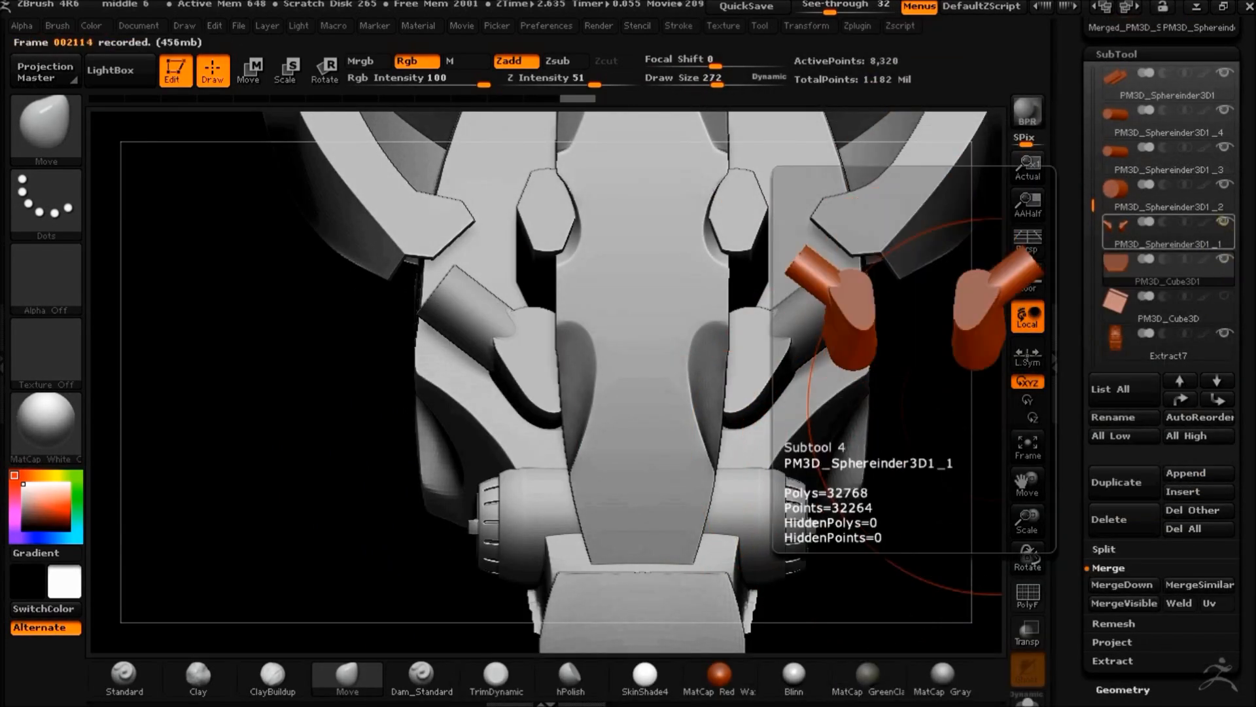
Select the appended PM3D_Sphereinder3D1_2 connectors and adjust their position with a Move transpose line
left_click_drag(912, 470, 897, 499, "alt")
left_click_drag(207, 516, 144, 524, "alt")
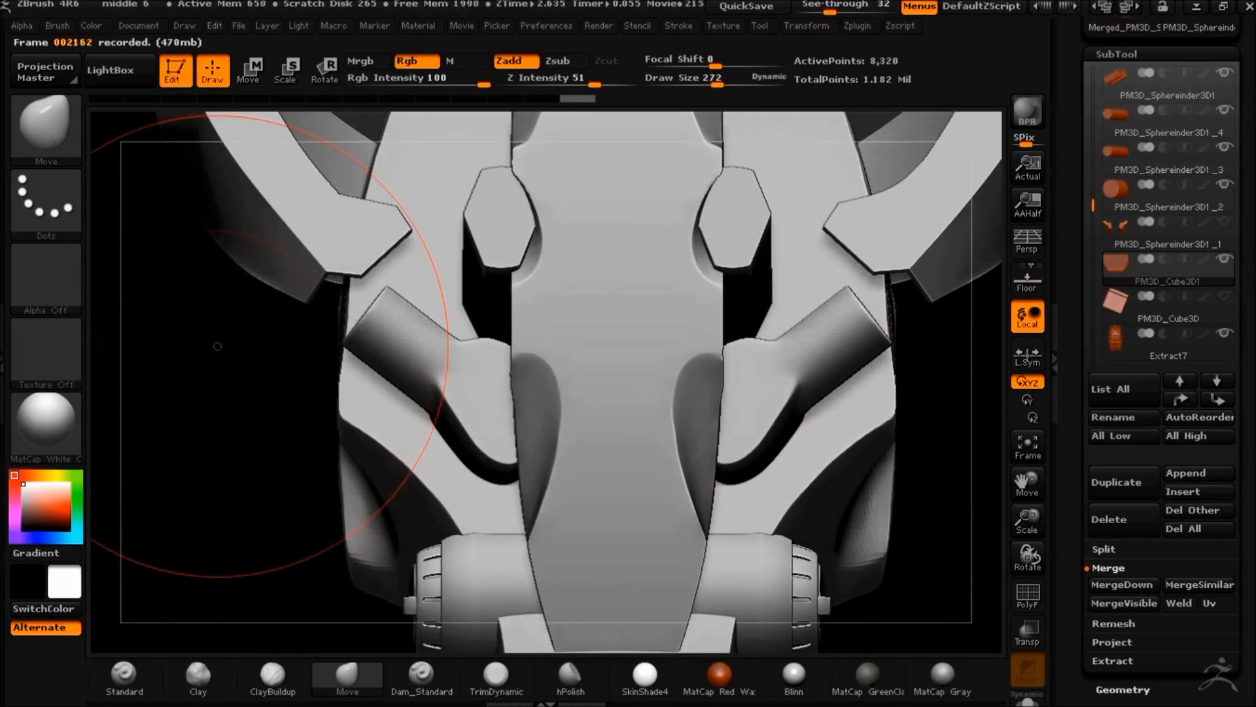
left_click(251, 71)
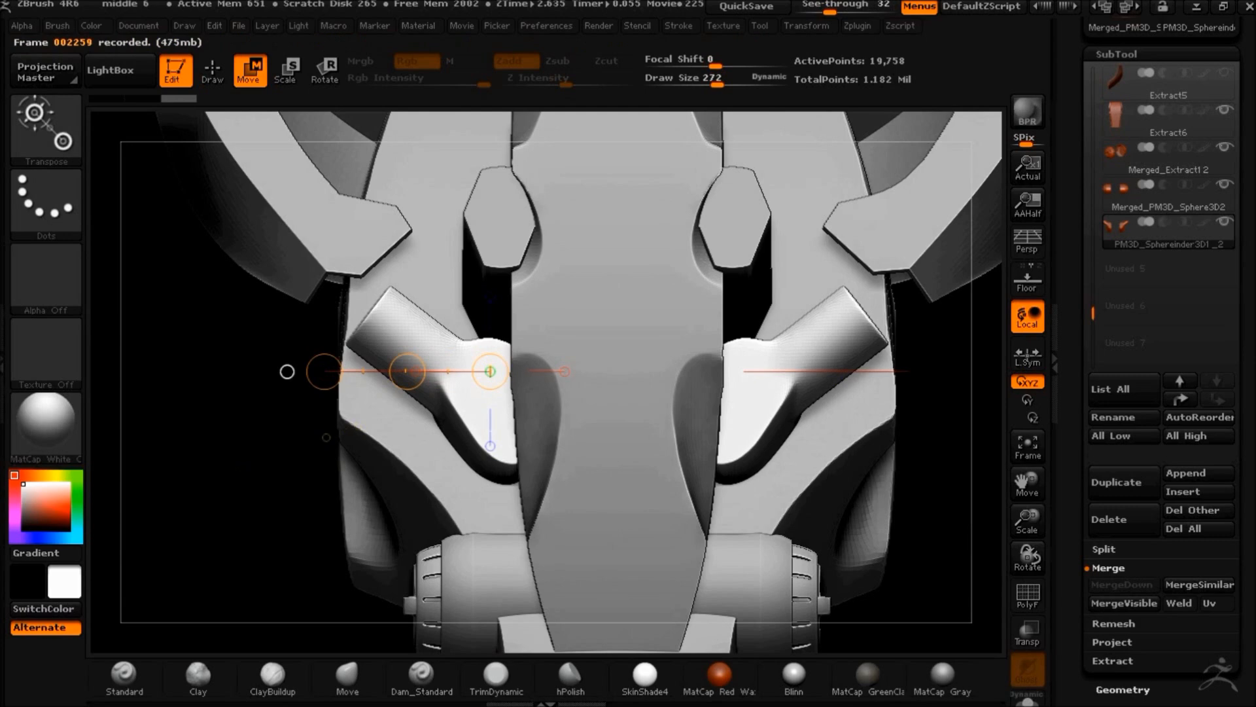
left_click_drag(287, 371, 562, 455)
Switch to the three-subtool knob tool and mask all of Merged_PM3D_Sphere3D1 except its bottom rim
left_click(760, 25)
left_click(1125, 282)
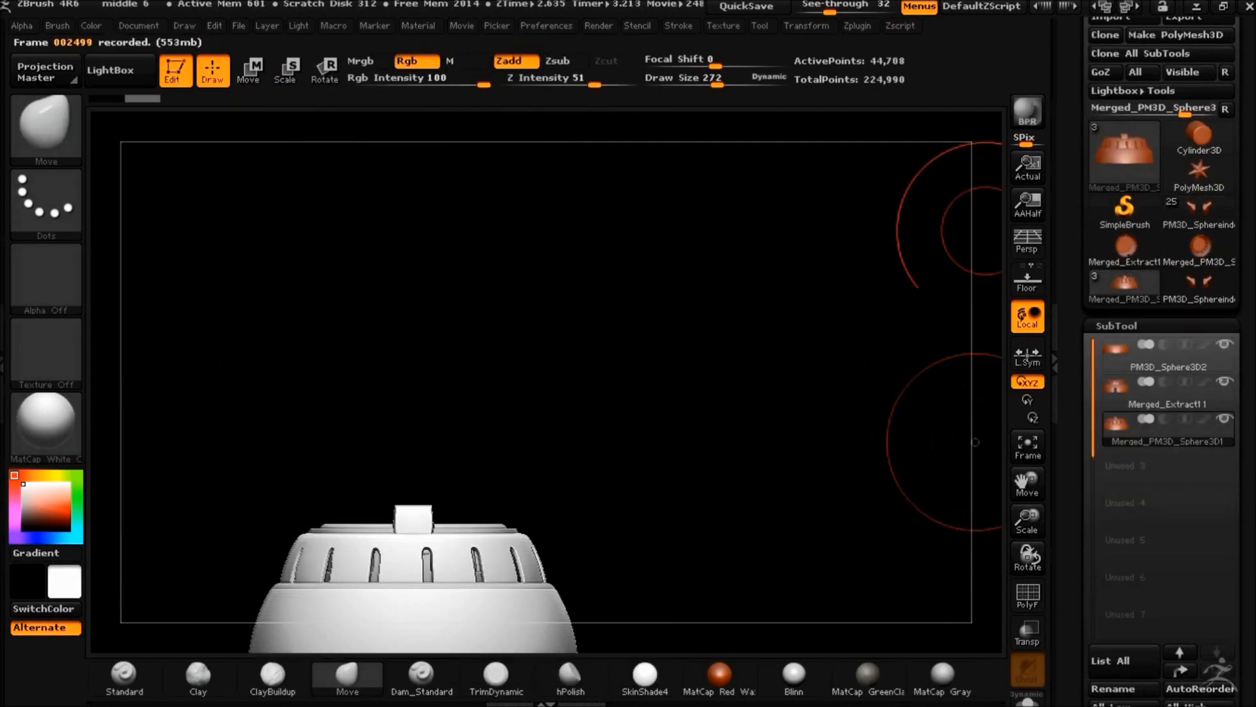
left_click(1028, 447)
mouse_move(1027, 520)
left_mouse_down()
mouse_move(838, 429)
mouse_move(768, 519)
mouse_move(836, 599)
mouse_move(725, 604)
mouse_move(667, 395)
mouse_move(790, 436)
mouse_move(601, 418)
mouse_move(589, 429)
mouse_move(639, 218)
mouse_move(676, 412)
mouse_move(817, 429)
left_mouse_up()
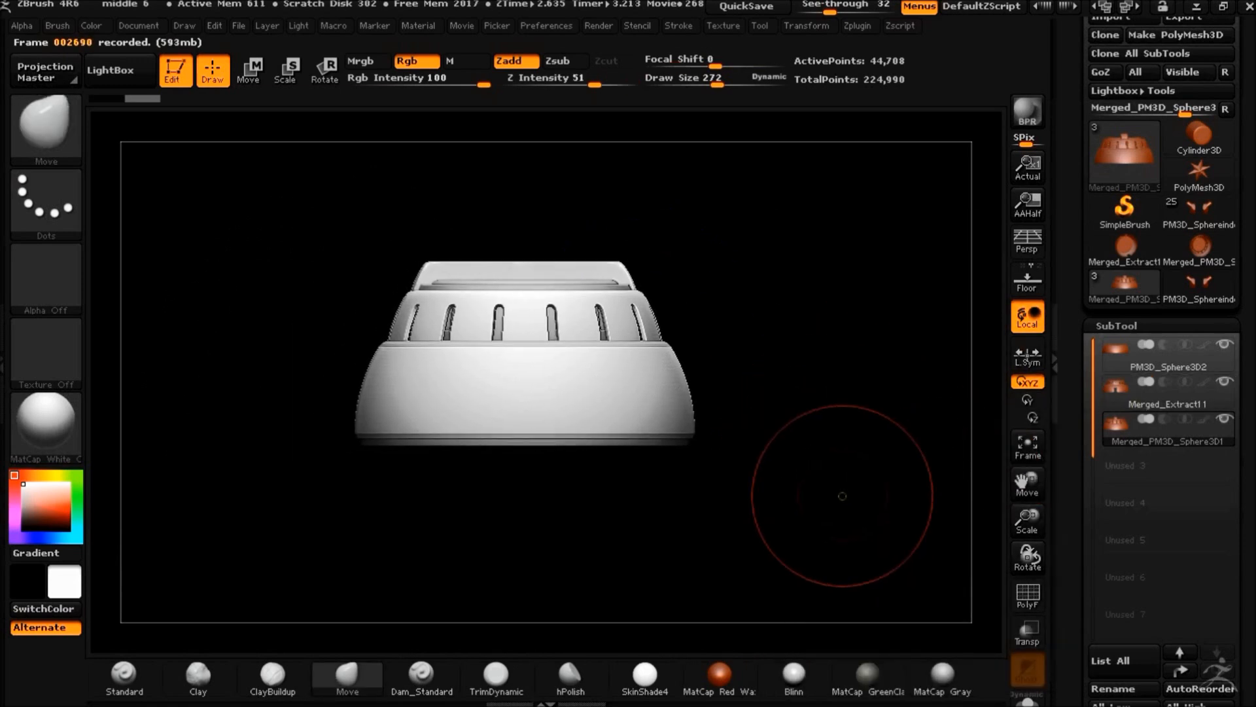
left_click_drag(1027, 484, 1036, 428)
mouse_move(698, 462)
left_mouse_down()
mouse_move(729, 415)
mouse_move(824, 440)
mouse_move(842, 415)
left_mouse_up()
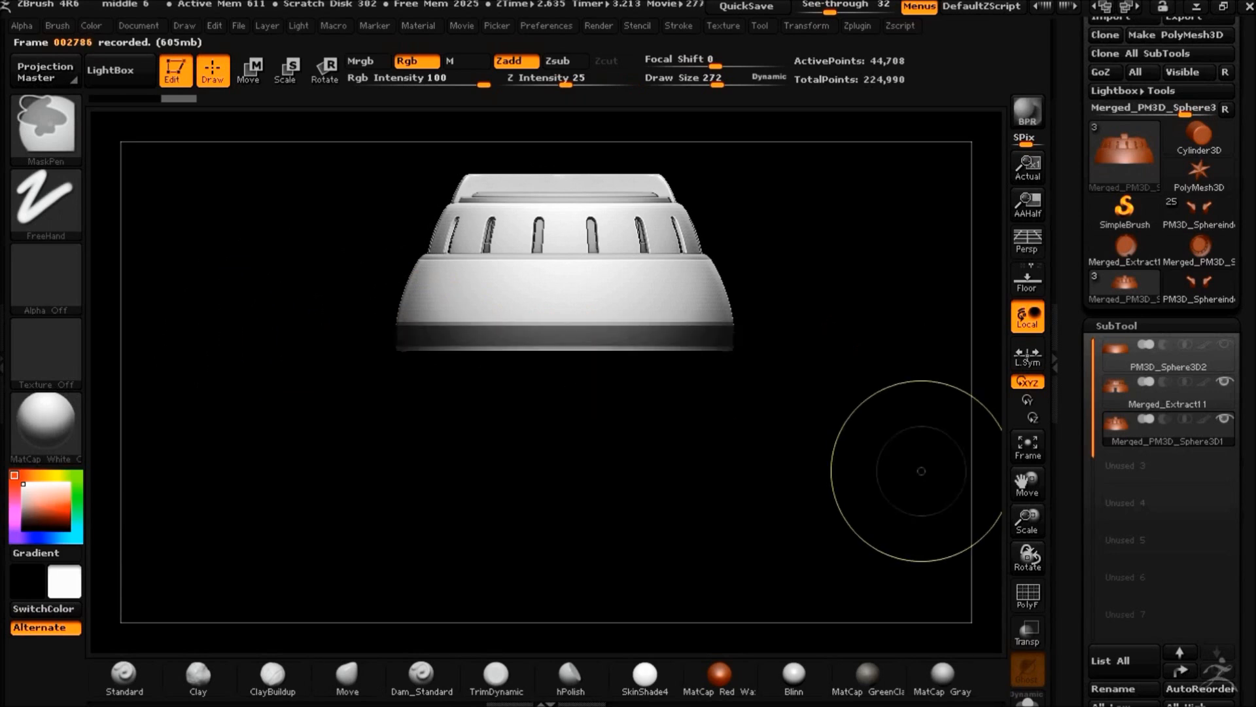
mouse_move(799, 513)
left_mouse_down()
mouse_move(804, 236)
mouse_move(784, 434)
mouse_move(804, 443)
left_mouse_up()
key("ctrl")
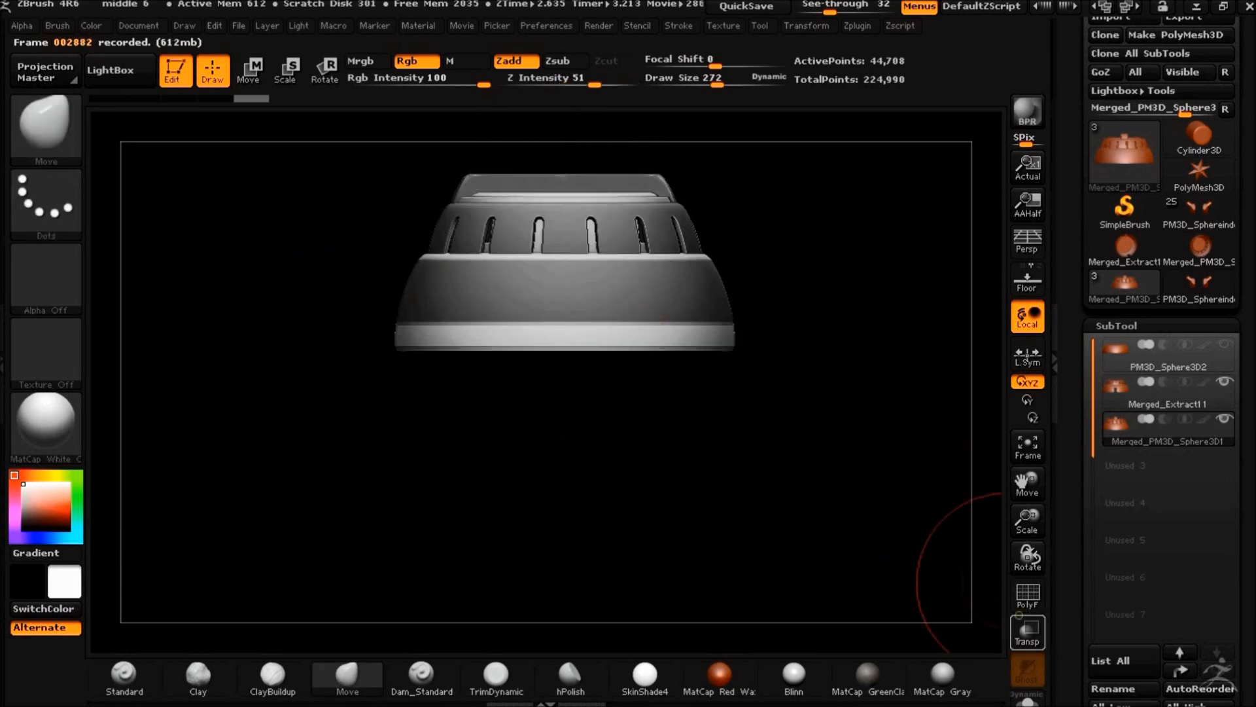
Move the unmasked bottom rim of Merged_PM3D_Sphere3D1 downward to extend the knob's base into a long cylinder
key("w")
left_click_drag(649, 524, 586, 494)
left_click_drag(447, 480, 449, 589)
left_click_drag(258, 457, 457, 543, "alt")
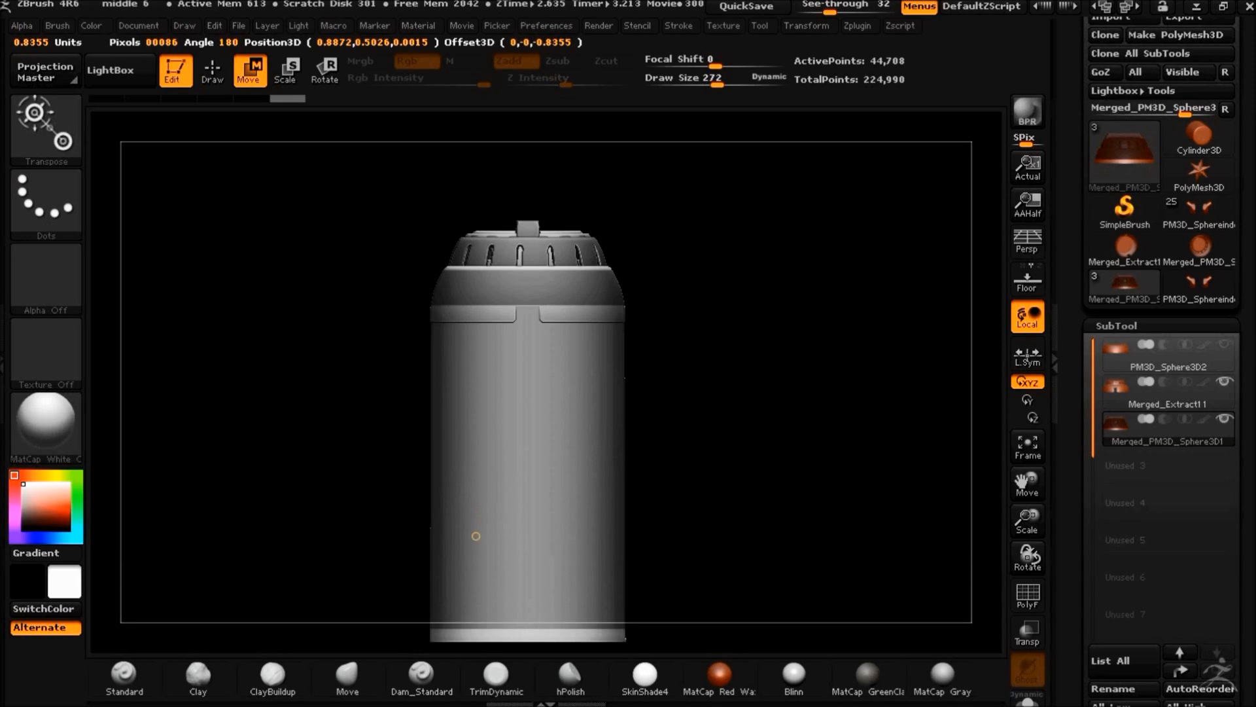
left_click_drag(464, 277, 464, 369)
left_click_drag(757, 317, 732, 294)
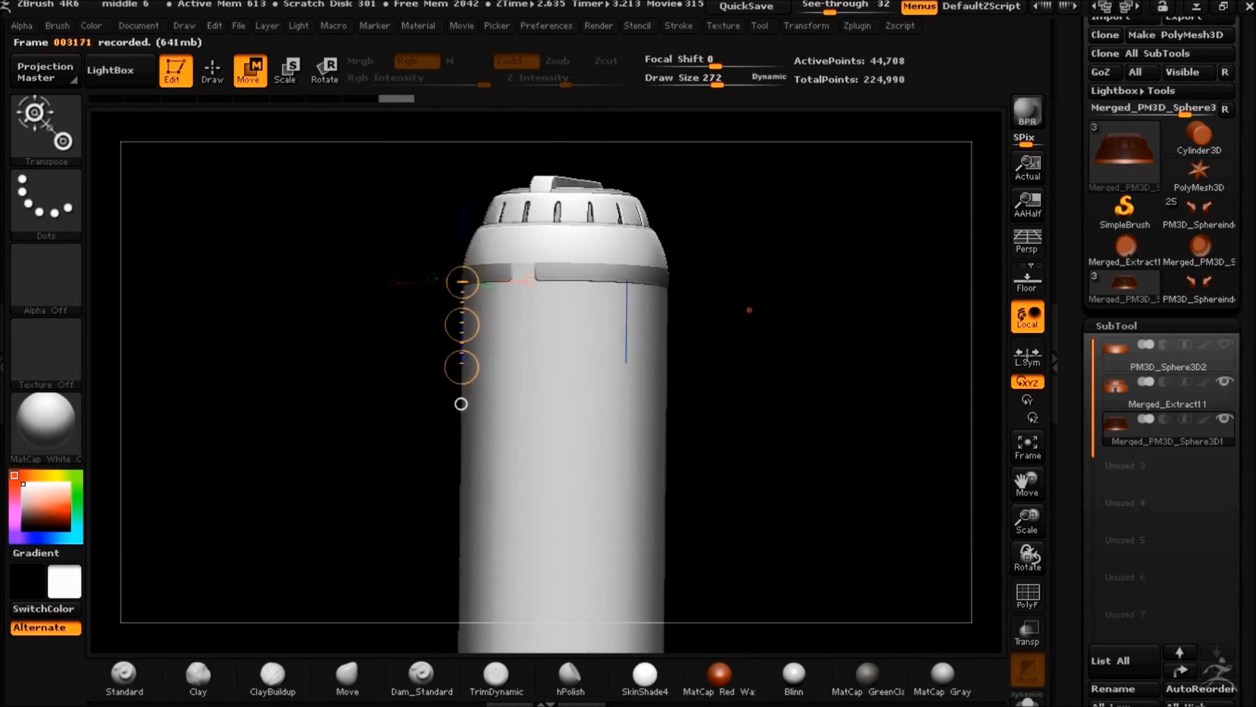
Select Merged_Extract11 and scale its lower band outward around the cylinder, using Z radial symmetry with a count of 8
mouse_move(1170, 404)
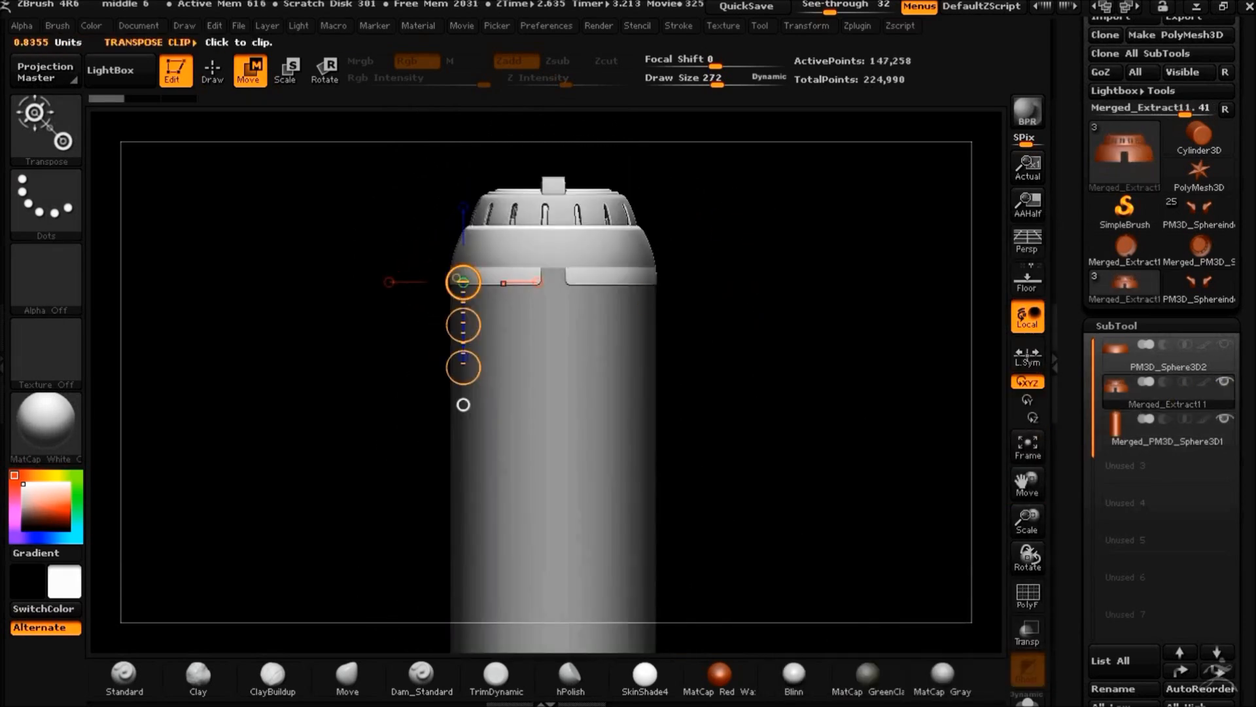
key("q")
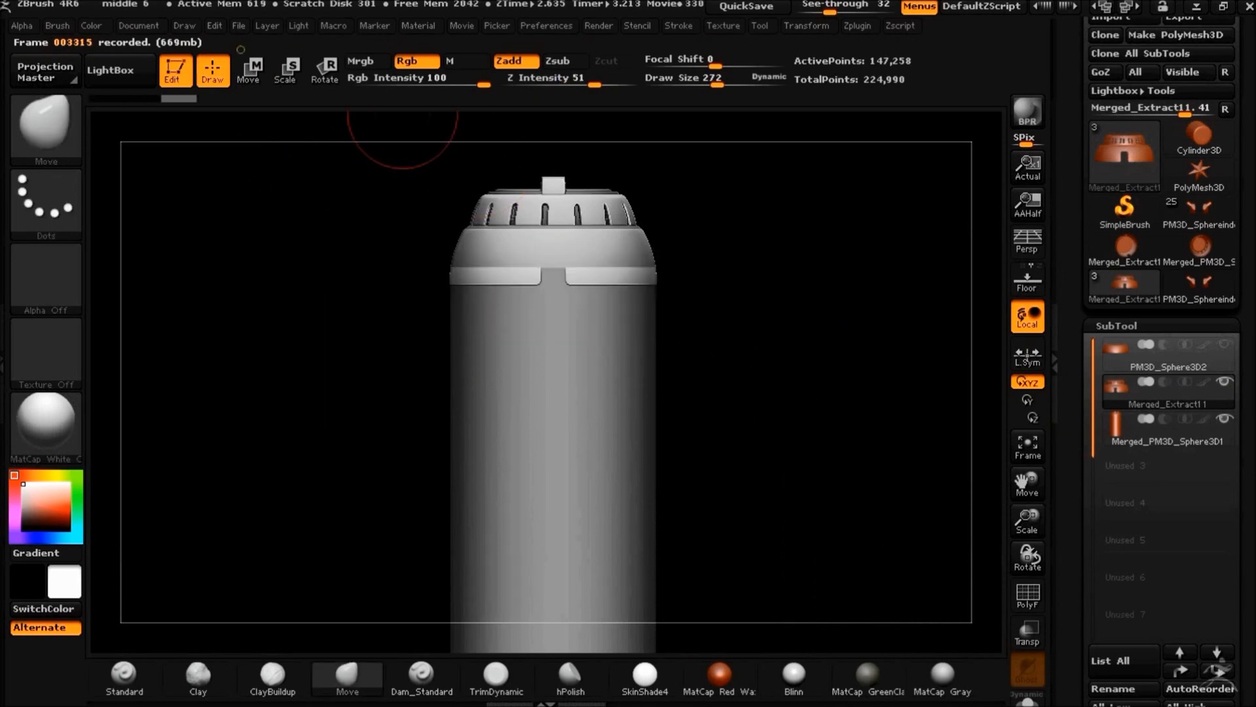
key("e")
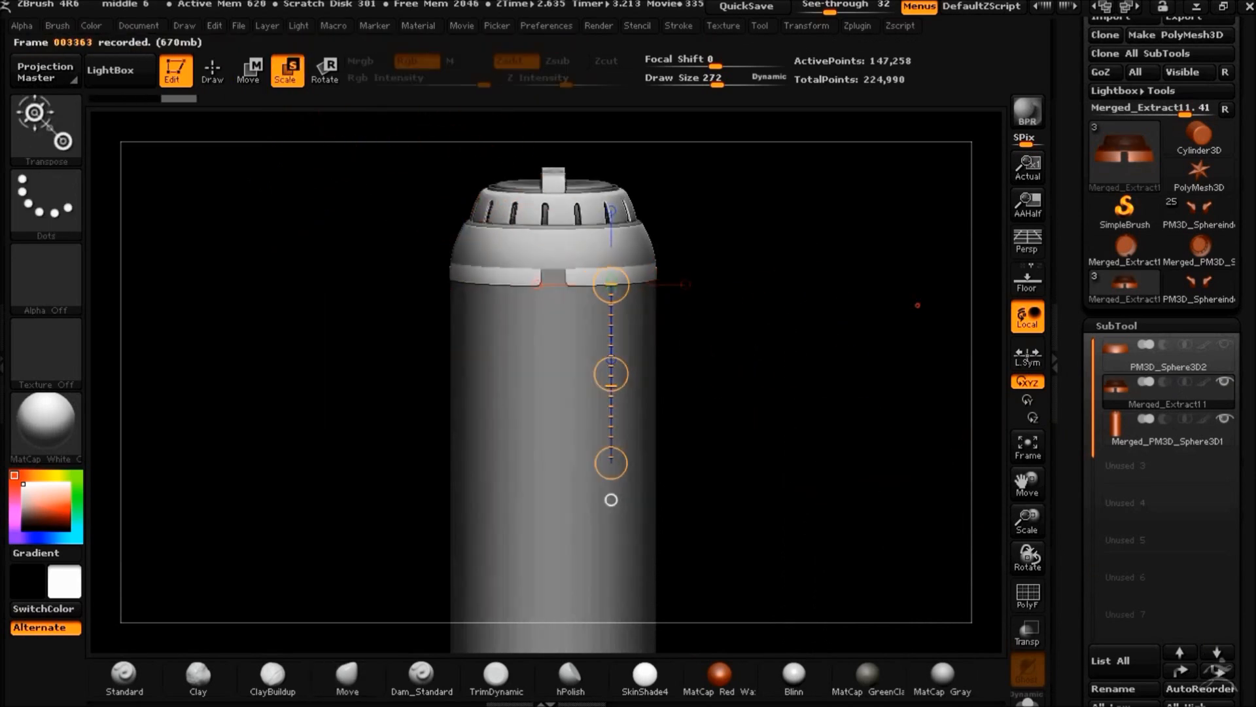
key("shift+f")
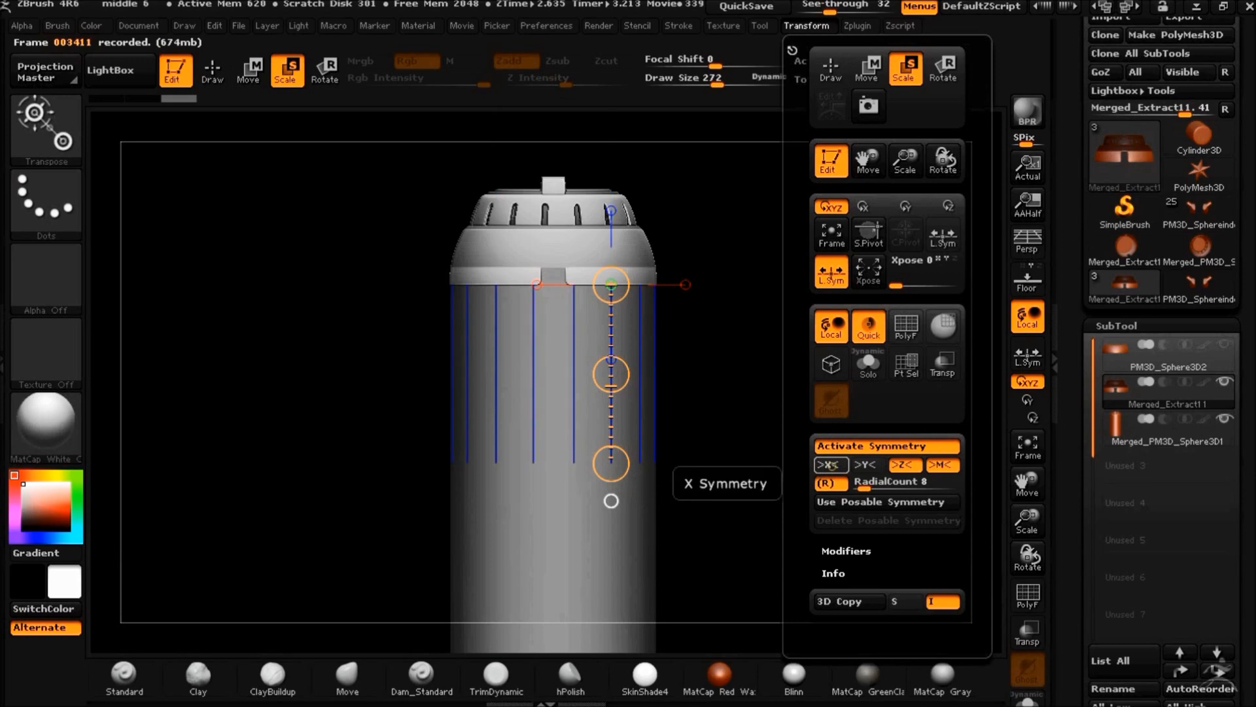
left_click_drag(611, 501, 640, 500)
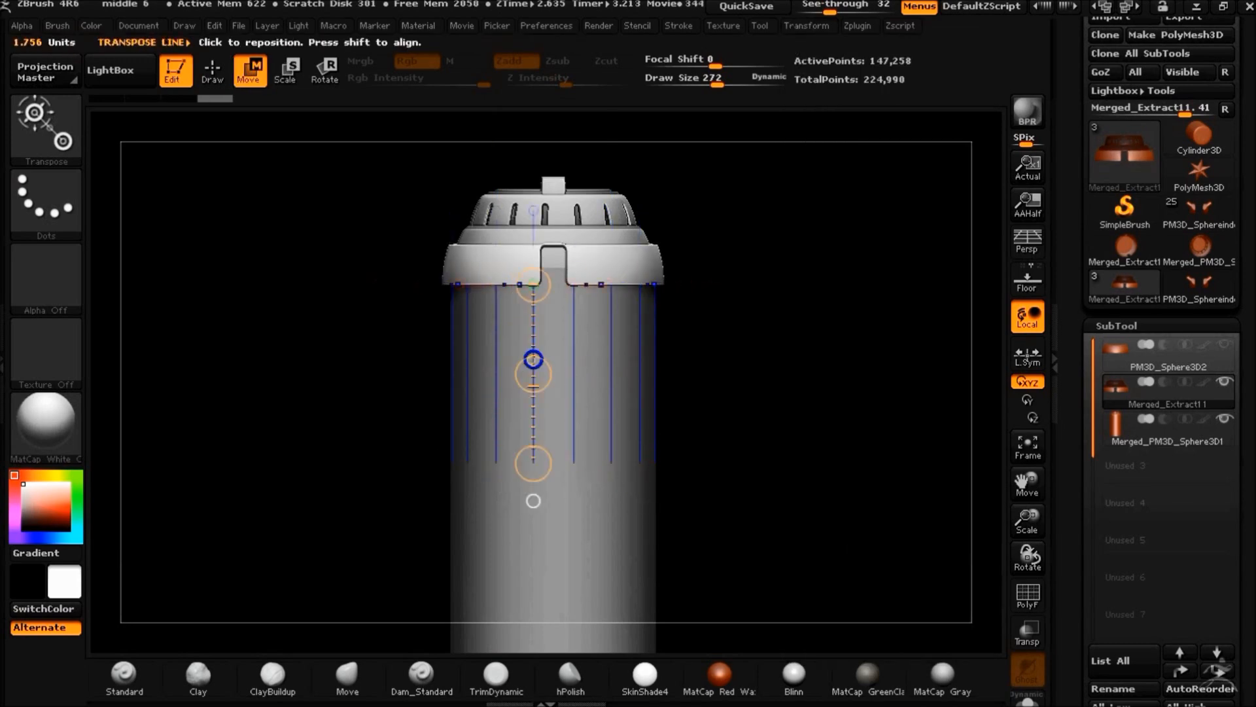
left_click_drag(665, 381, 683, 333)
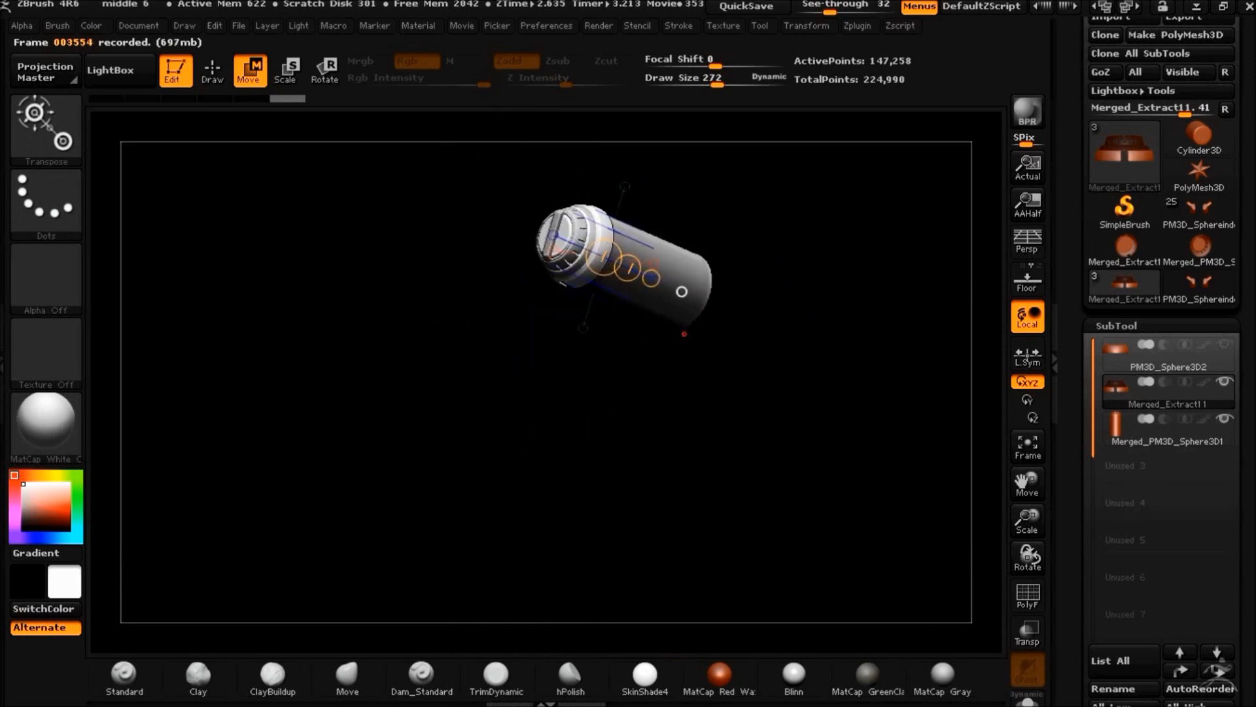
Mask a band around the knob's lower rim on Merged_Extract11, leaving evenly spaced rectangular notches unmasked
mouse_move(694, 411)
left_mouse_down()
mouse_move(768, 363)
mouse_move(718, 488)
mouse_move(578, 506)
mouse_move(597, 516)
mouse_move(667, 488)
mouse_move(752, 486)
mouse_move(622, 460)
mouse_move(680, 510)
left_mouse_up()
key("q")
left_click_drag(350, 304, 518, 329, "ctrl")
left_click_drag(517, 546, 547, 542)
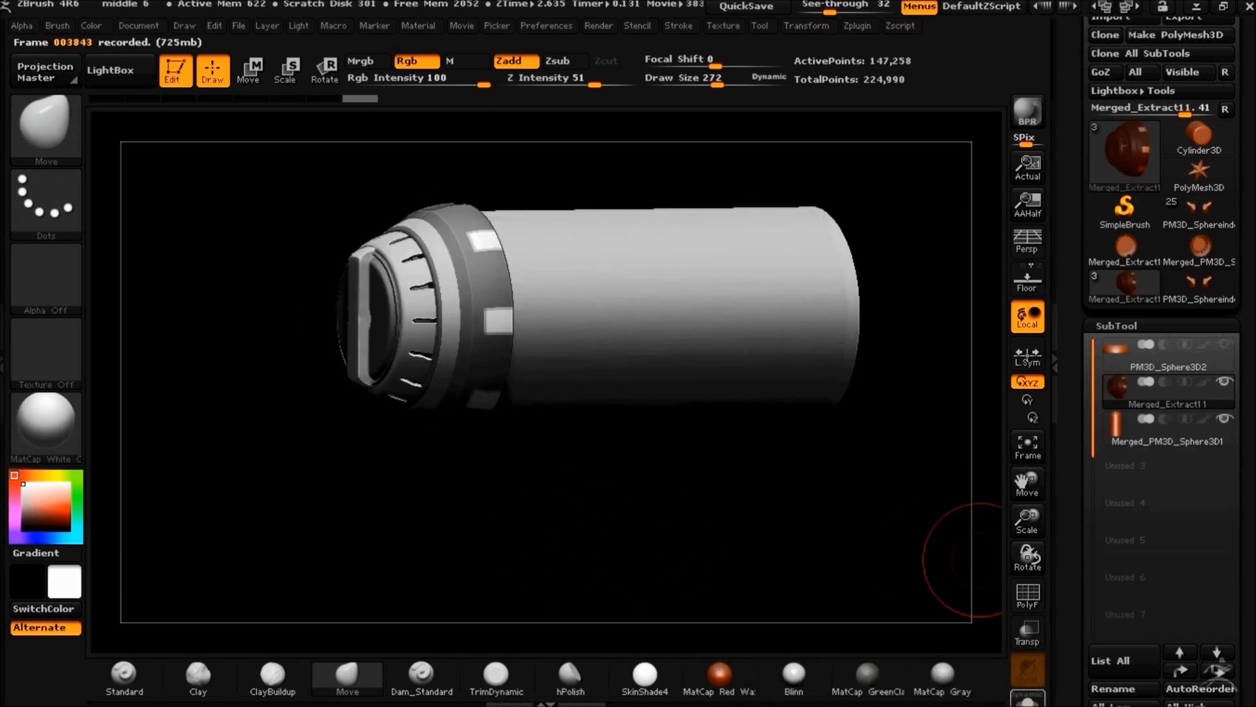
left_click_drag(660, 519, 583, 550, "shift")
left_click_drag(402, 403, 431, 479, "ctrl")
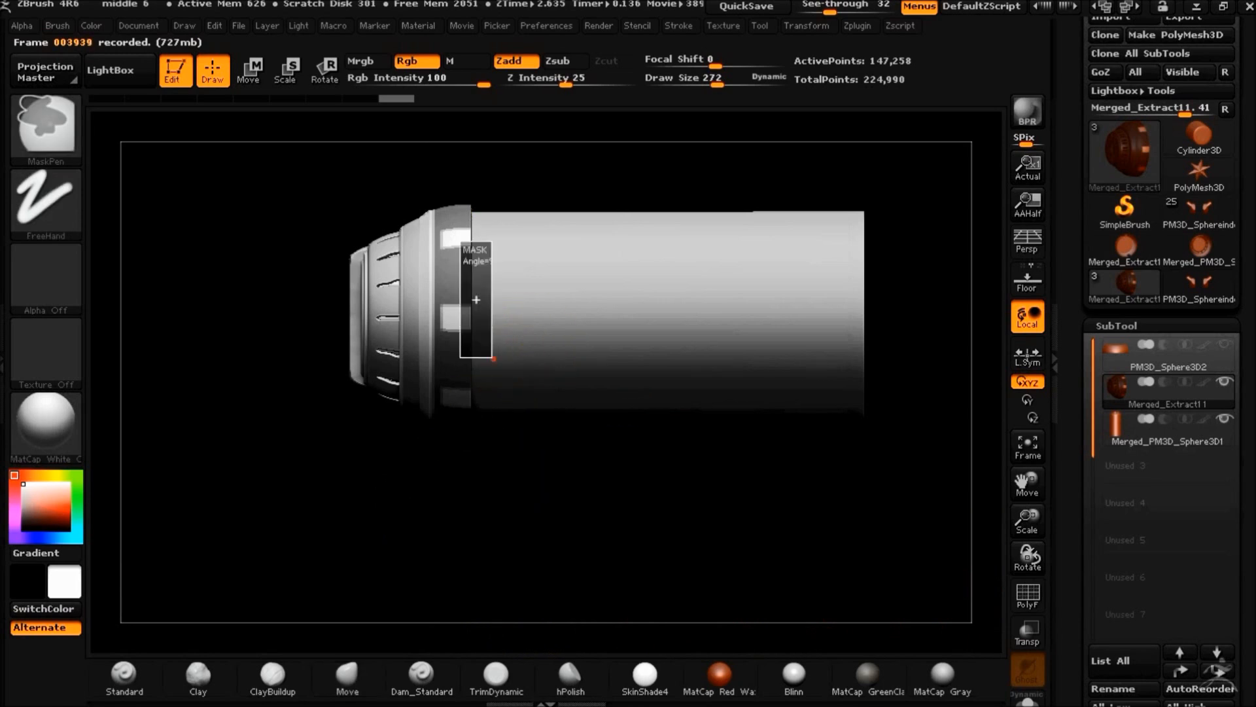
left_click_drag(503, 411, 516, 509, "ctrl")
Extract the masked band as a new subtool with Thick 0.02 and Double turned off, and accept it
left_click_drag(1084, 606, 1084, 218)
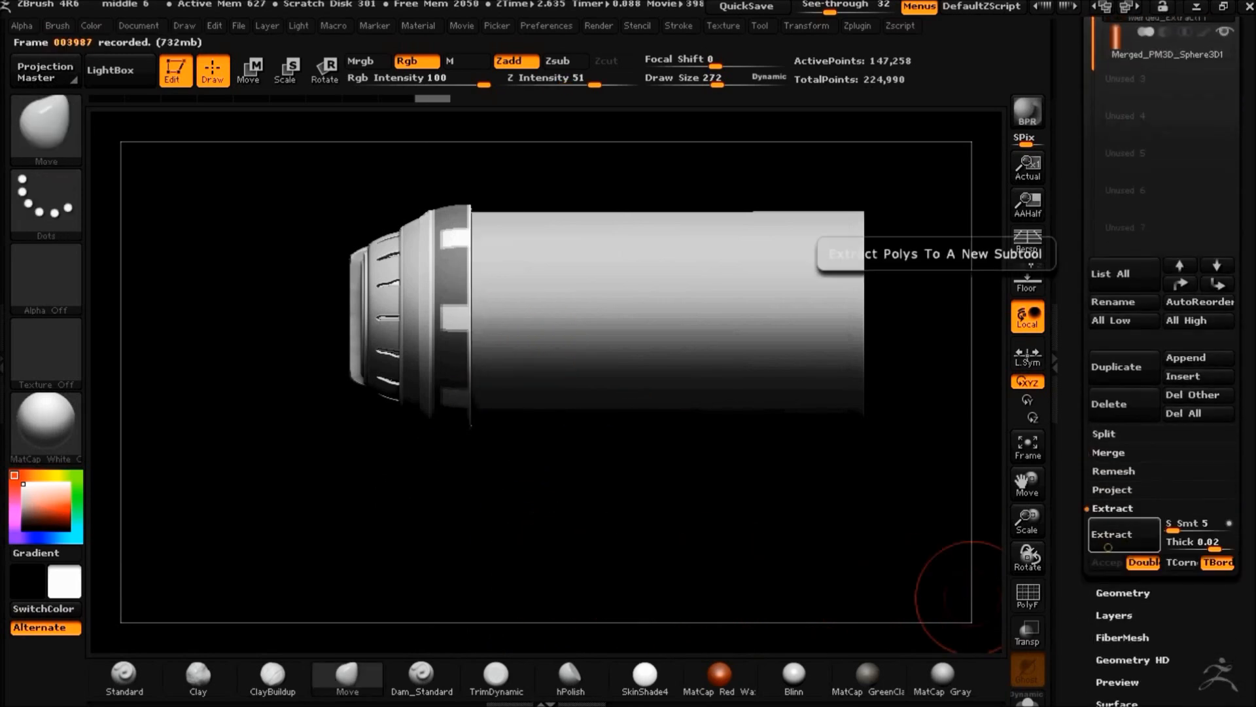
left_click(1144, 562)
left_click(1134, 534)
left_click(1106, 562)
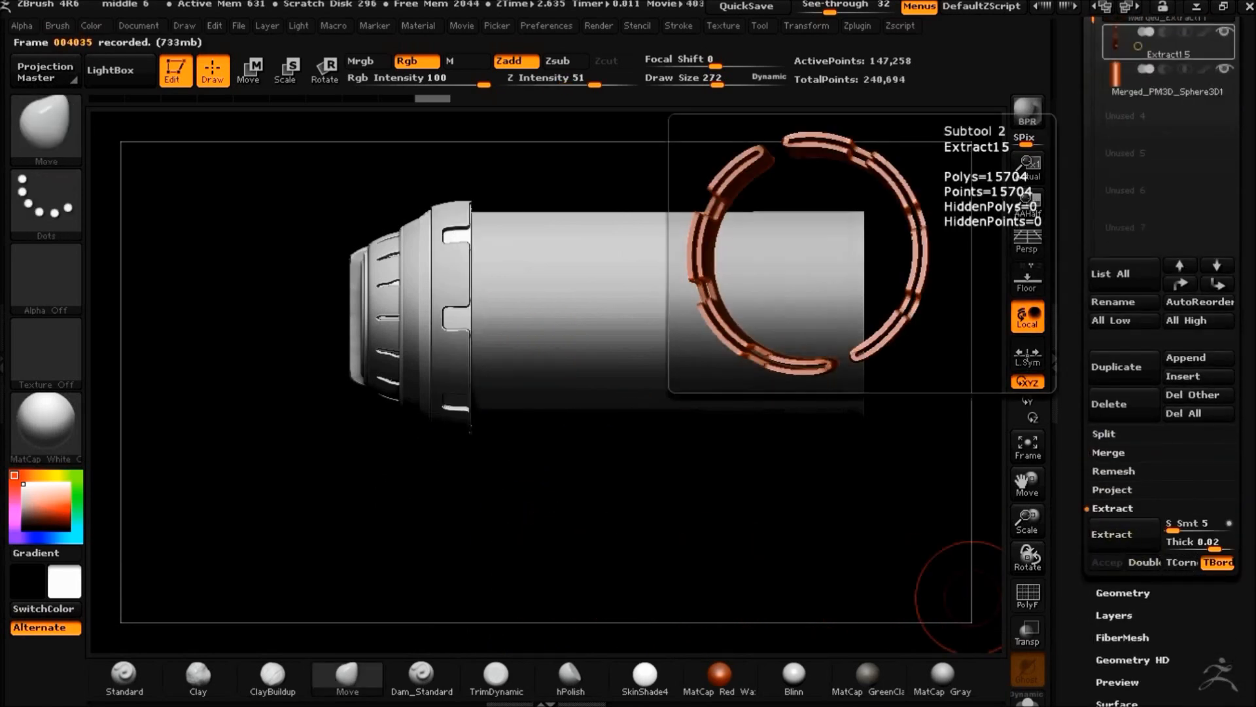
Select the extracted notched band and mirror it along the cylinder's axis with the Mirror deformation
key("w")
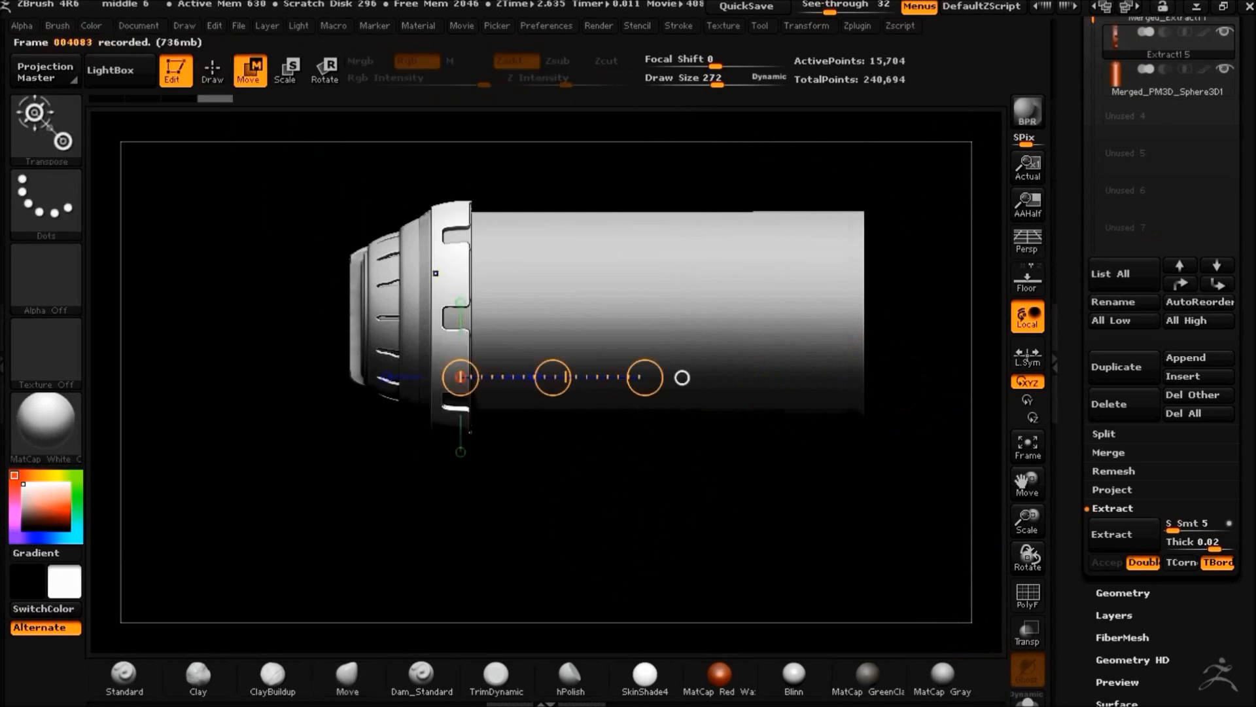
left_click_drag(532, 276, 570, 286)
key("ctrl+z")
left_click_drag(1188, 592, 1187, 425)
left_click(1142, 561)
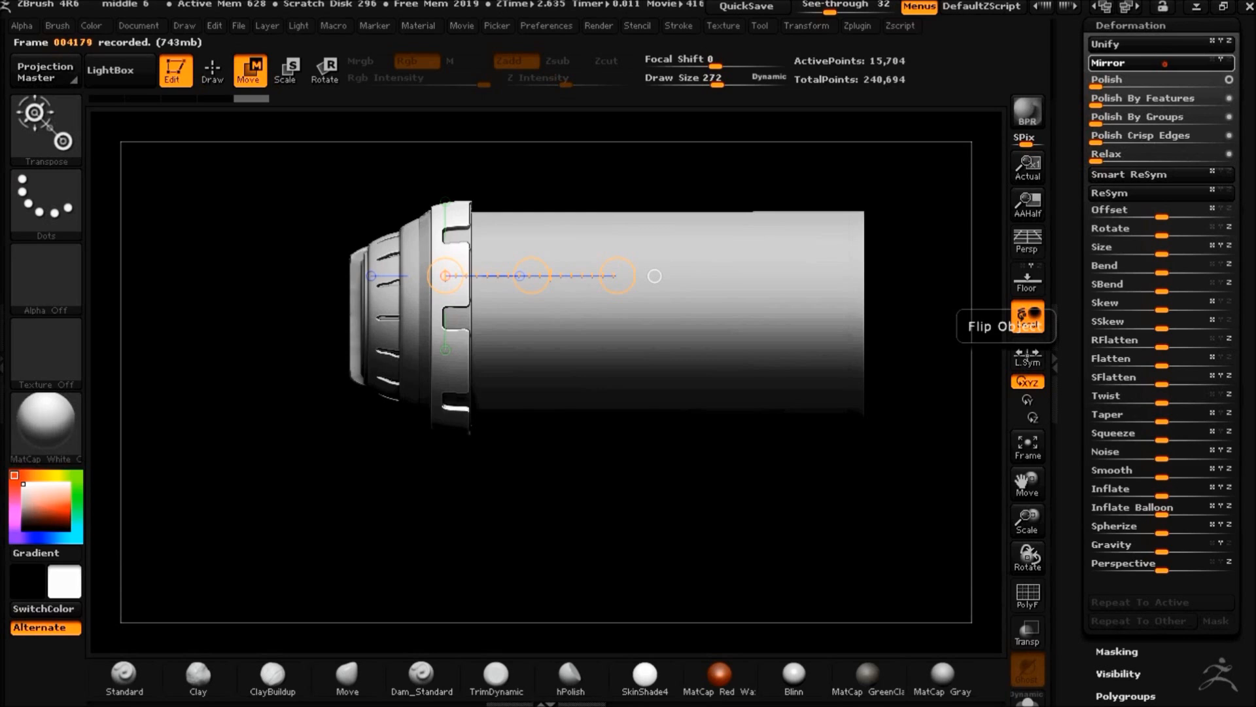
left_click(1027, 631)
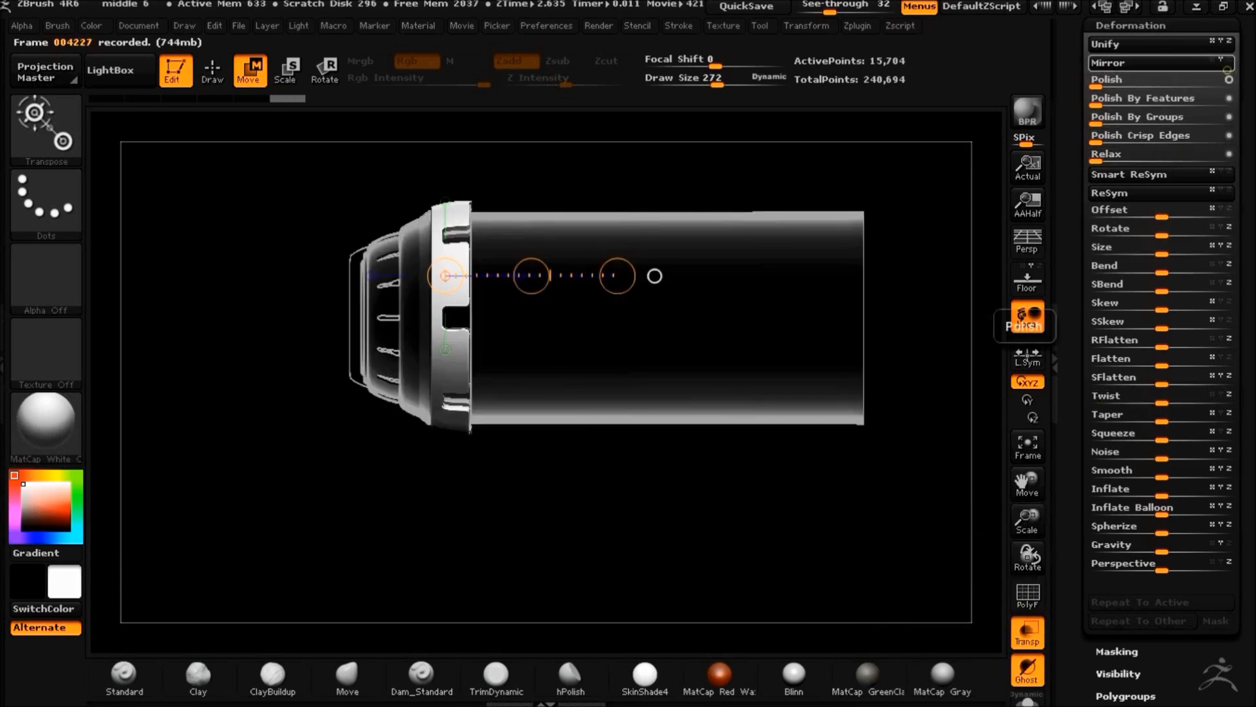
left_click(1027, 631)
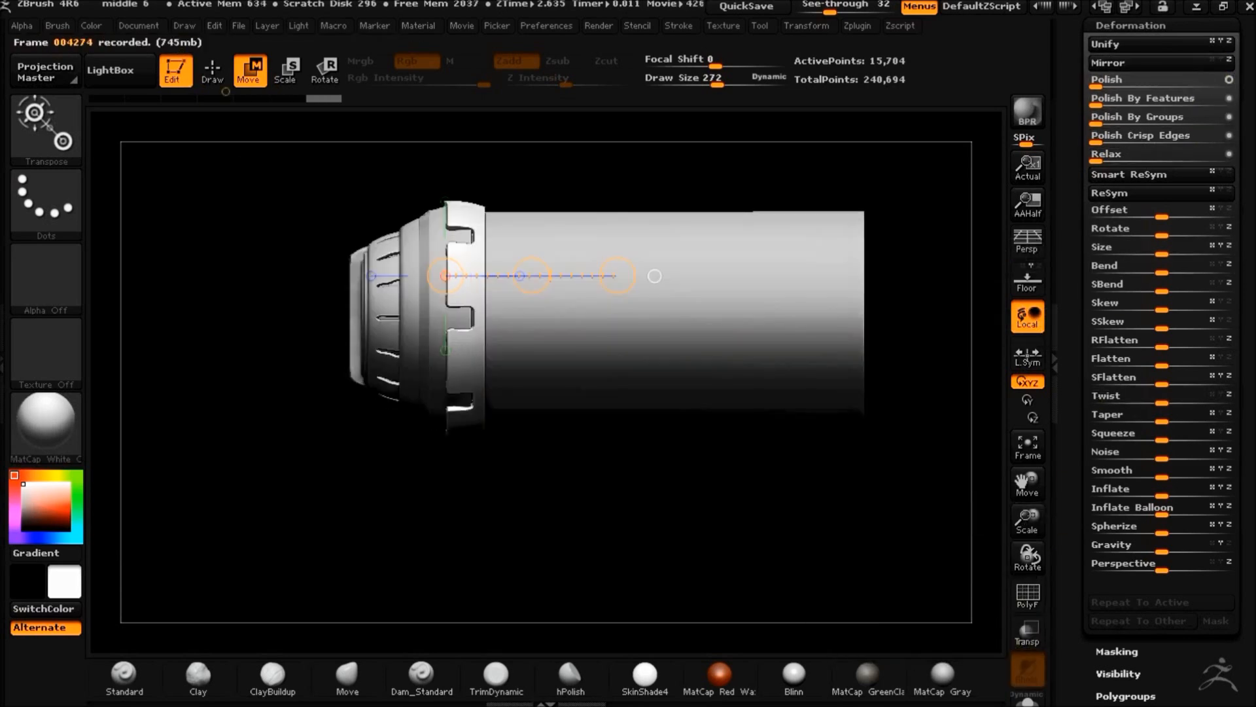
Move the mirrored band along the cylinder and stretch it lengthwise into a longer sleeve behind the knob
left_click_drag(609, 557, 631, 375)
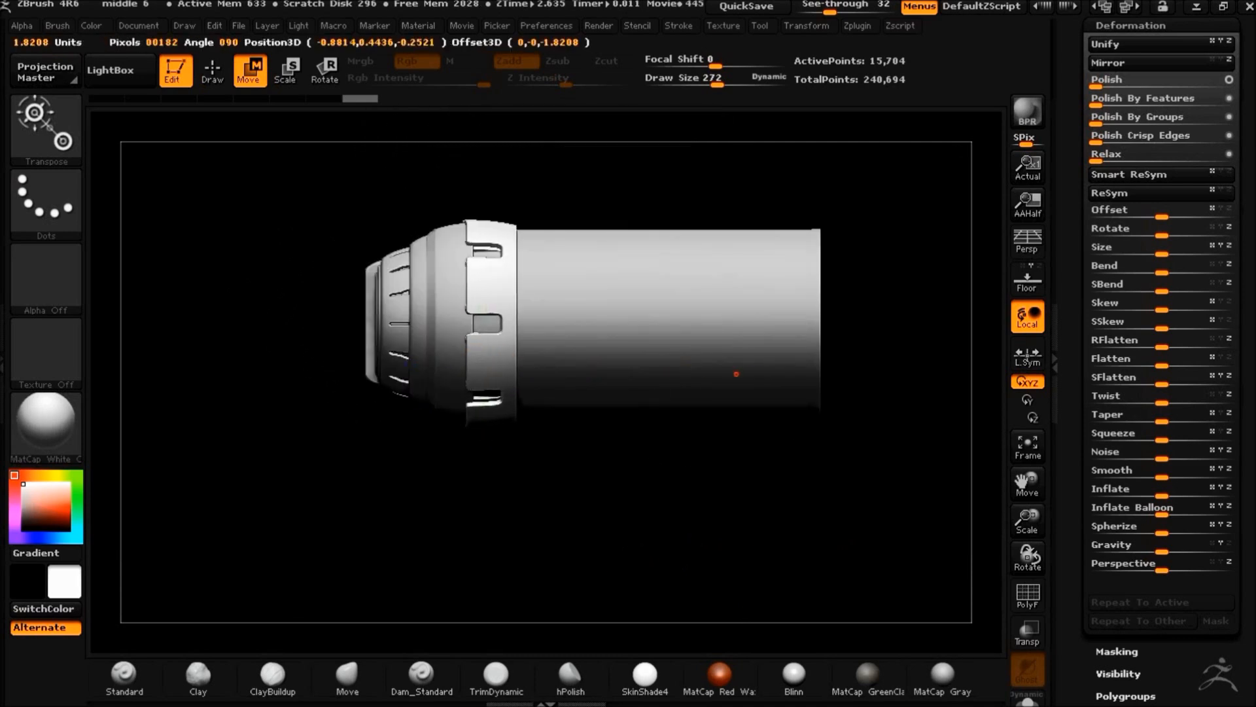
key("q")
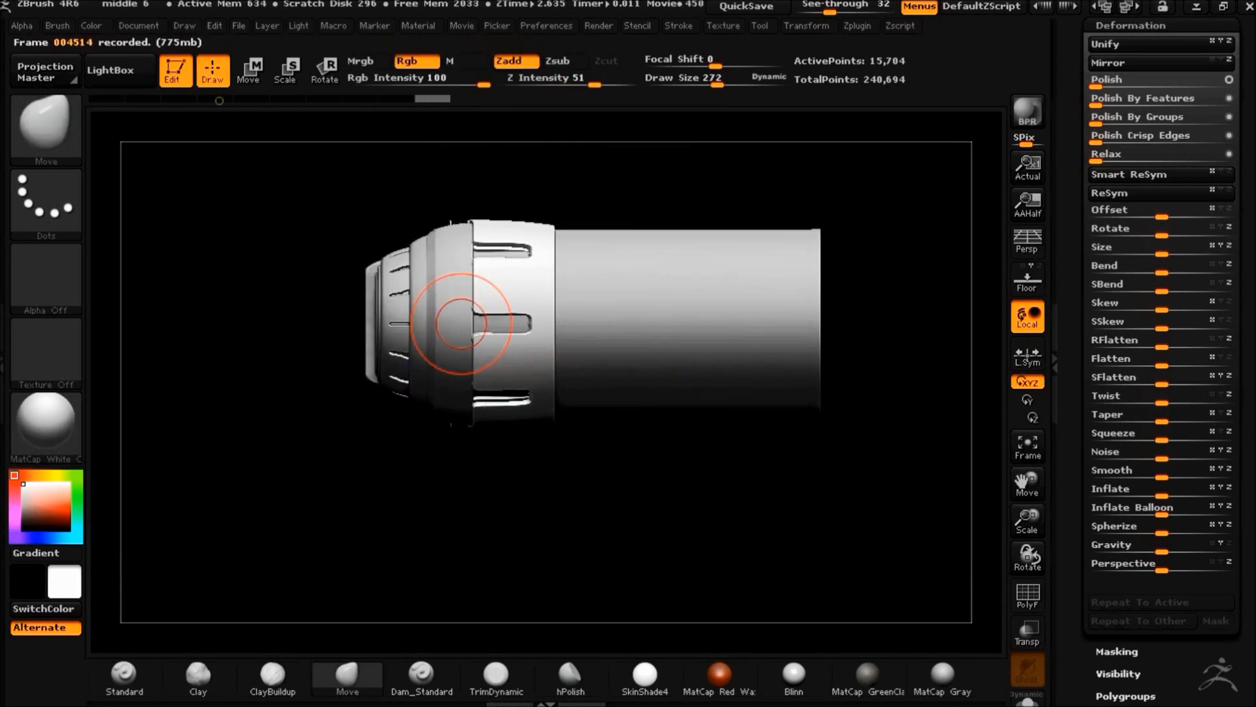
mouse_move(500, 537)
left_mouse_down()
mouse_move(524, 603)
mouse_move(613, 589)
mouse_move(720, 510)
mouse_move(668, 527)
mouse_move(622, 544)
mouse_move(714, 512)
mouse_move(740, 527)
left_mouse_up()
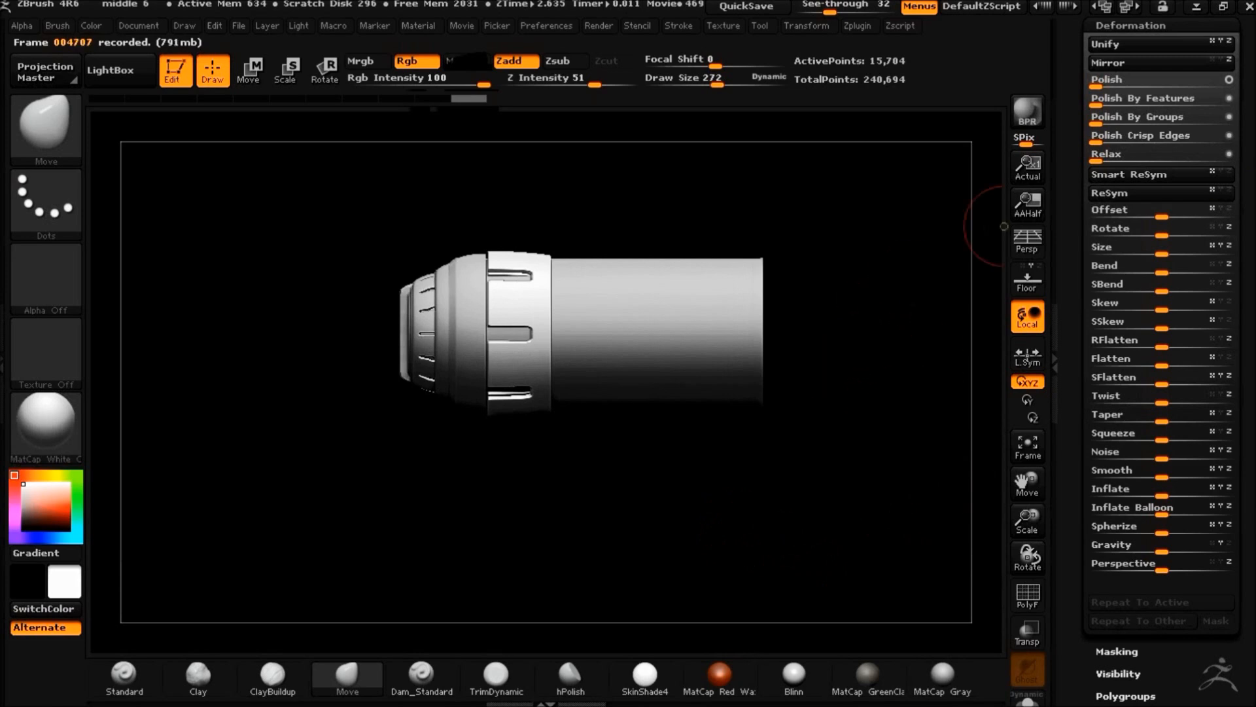
Select Merged_Extract11 and merge it down with Extract15 and Merged_PM3D_Sphere3D1 into one subtool
scroll(1151, 196, "up", 5)
left_click(1112, 69)
left_click(1116, 126)
left_click_drag(640, 497, 724, 534)
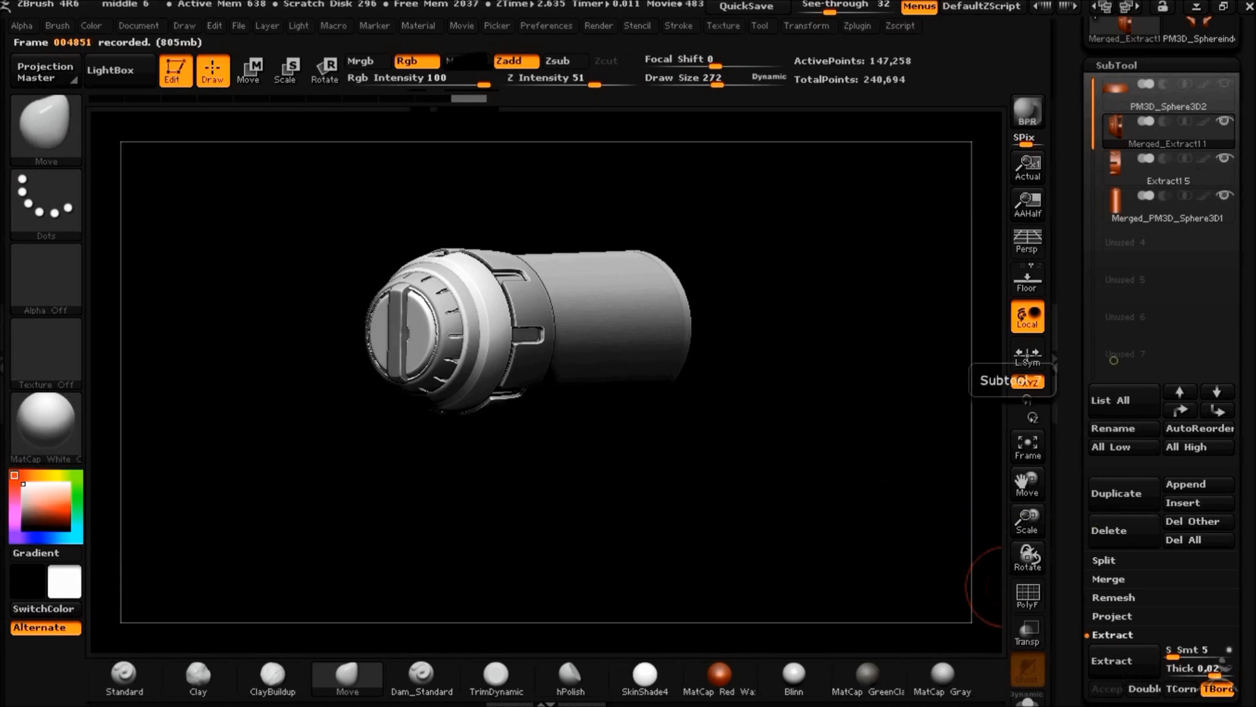
left_click(1109, 579)
left_click(1121, 596)
Switch to the 25-subtool figure tool, append the merged Merged_Extract11 cylinder and select it
left_click_drag(850, 451, 886, 462)
left_click_drag(1237, 74, 1238, 119)
left_click(1198, 65)
left_click_drag(663, 371, 743, 531)
left_click(1198, 600)
left_click(585, 445)
left_click_drag(872, 499, 816, 347, "alt")
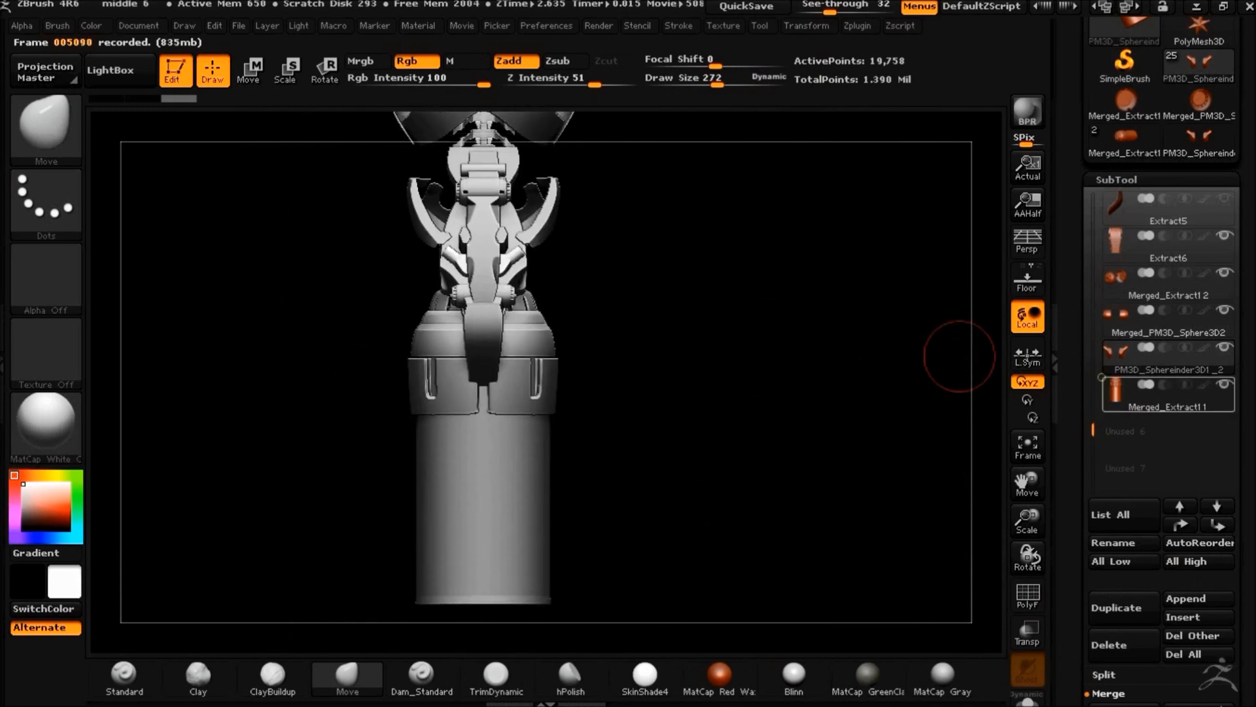
Rotate the appended cylinder 90 degrees so it lies horizontally with its knob end facing outward
left_click(325, 69)
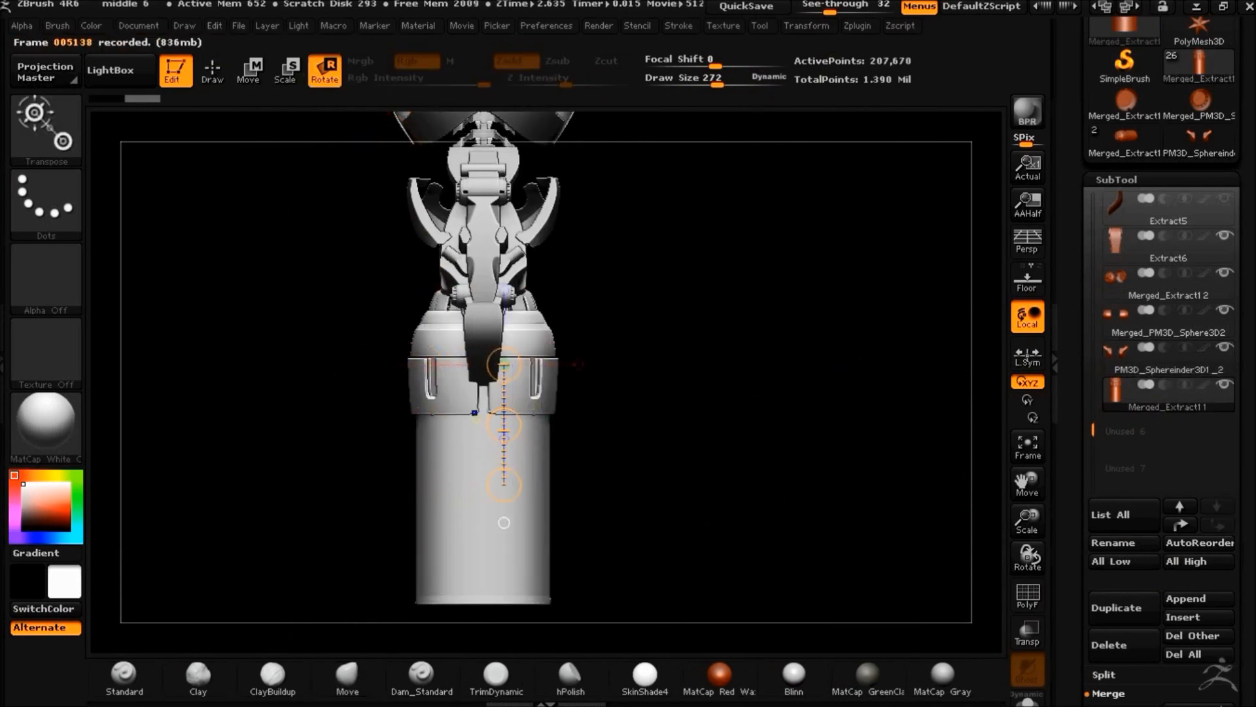
mouse_move(483, 572)
left_mouse_down()
mouse_move(555, 550)
mouse_move(659, 386)
mouse_move(656, 340)
left_mouse_up()
mouse_move(658, 361)
left_mouse_down()
mouse_move(676, 401)
mouse_move(690, 393)
left_mouse_up()
key("ctrl+z")
left_click_drag(499, 458, 495, 504, "shift")
left_click_drag(494, 504, 614, 390, "shift")
left_click_drag(838, 452, 801, 462)
Scale the horizontal cylinder down uniformly by setting its XYZ Size to 1.047
left_click_drag(1083, 575, 1083, 419)
left_click(1122, 662)
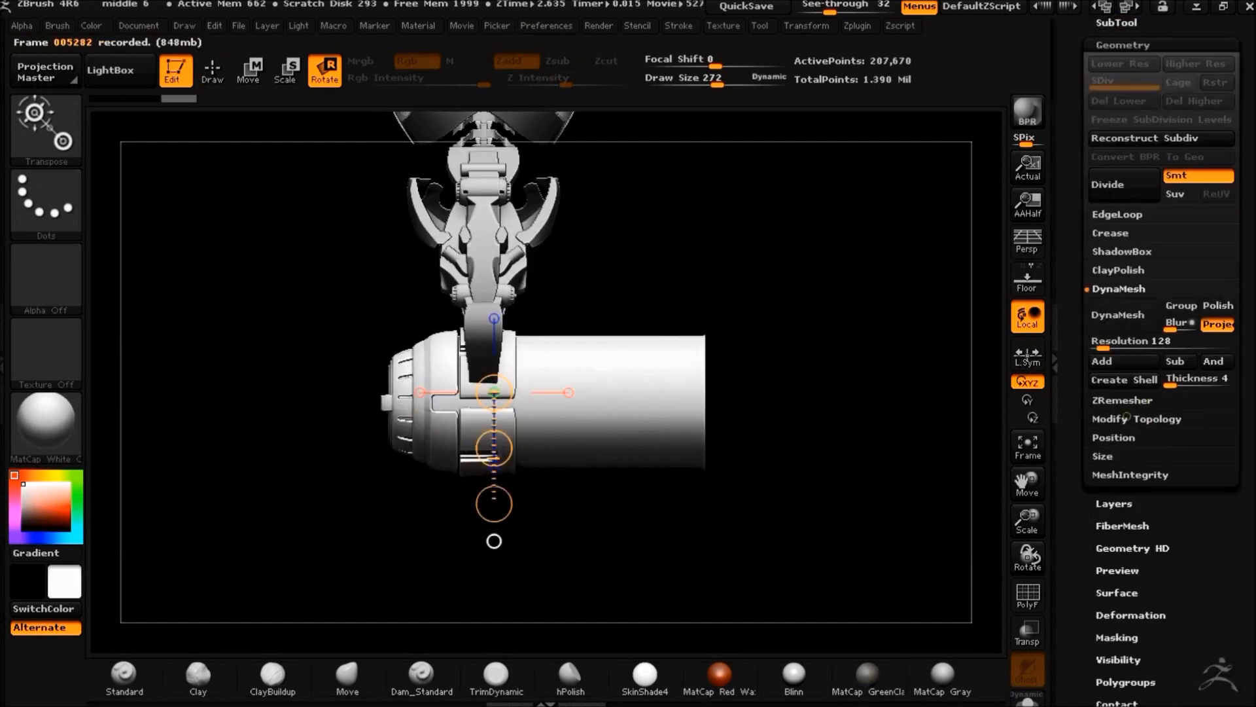
left_click(1103, 456)
left_click_drag(1192, 381, 1179, 382)
left_click_drag(698, 535, 776, 508, "alt")
left_click_drag(1175, 382, 1180, 382)
Move the scaled cylinder up into the gap between the upper and lower joint knobs
left_click_drag(633, 554, 568, 443)
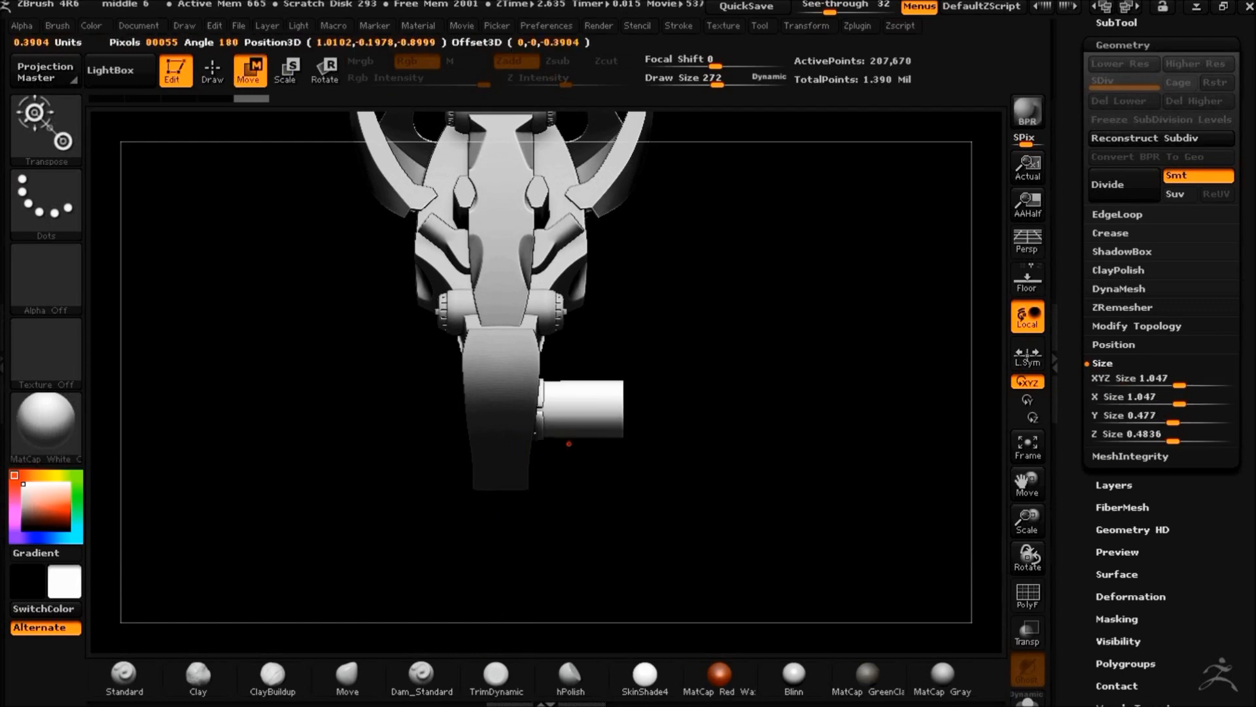
left_click_drag(458, 237, 604, 419)
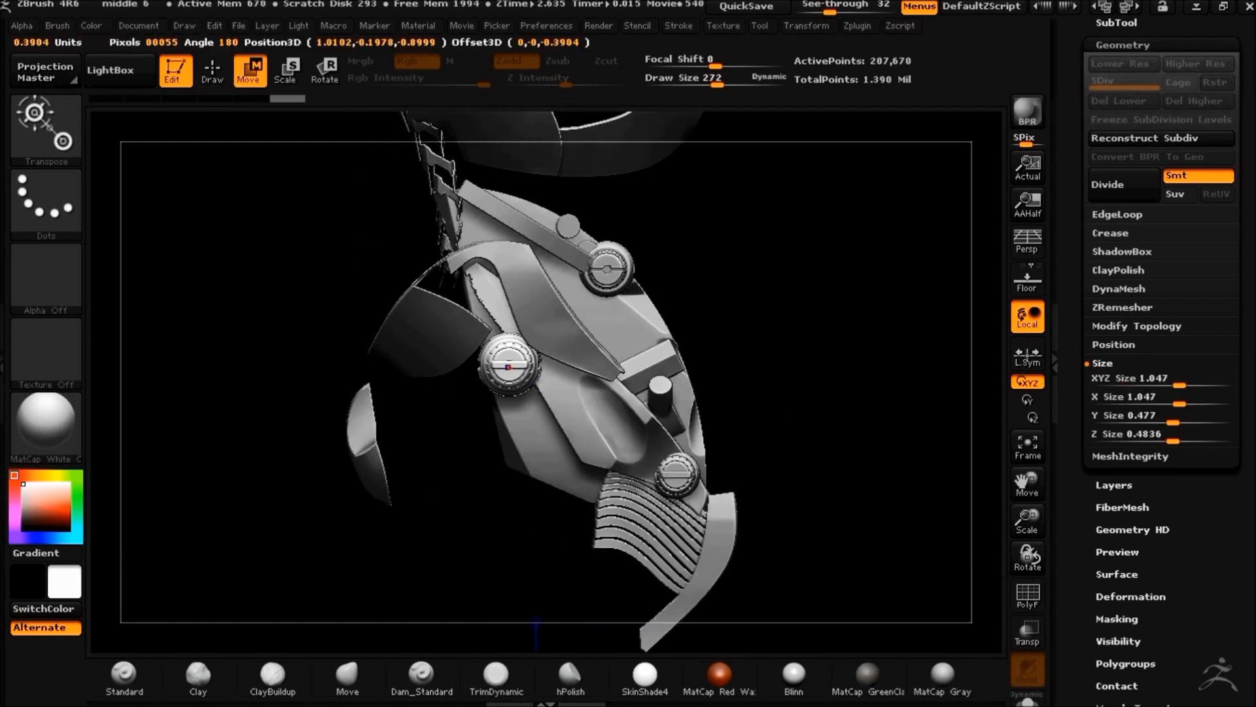
left_click_drag(942, 516, 638, 434)
Trim the cylinder at the centreline with Delete By Symmetry, shift it inward, and mirror and weld it across the joint
left_click(1136, 326)
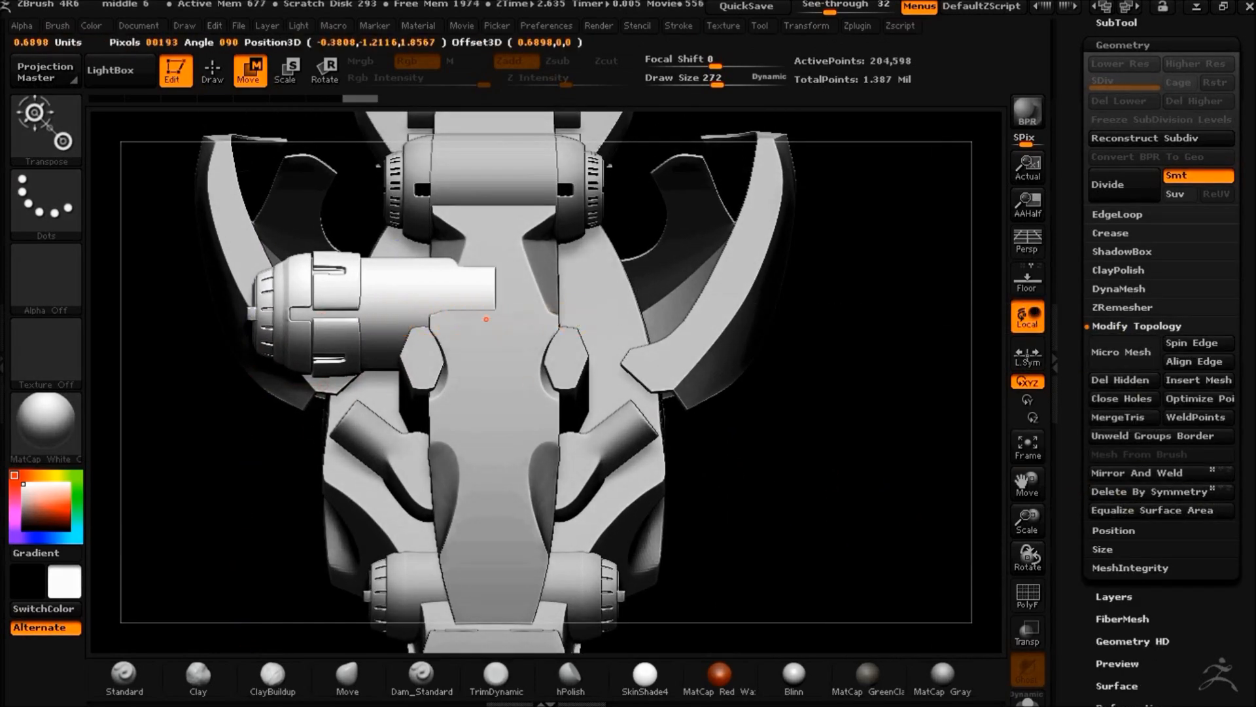
left_click_drag(484, 318, 524, 320)
left_click(1124, 490)
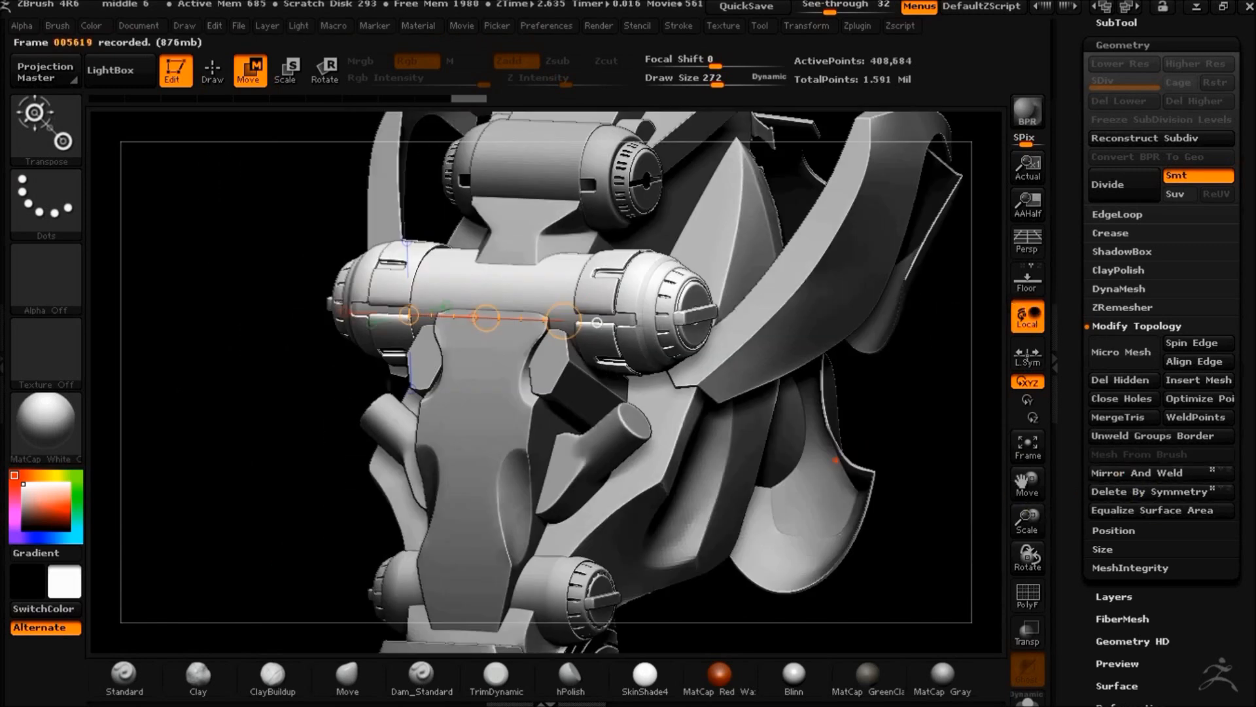
key("ctrl+z")
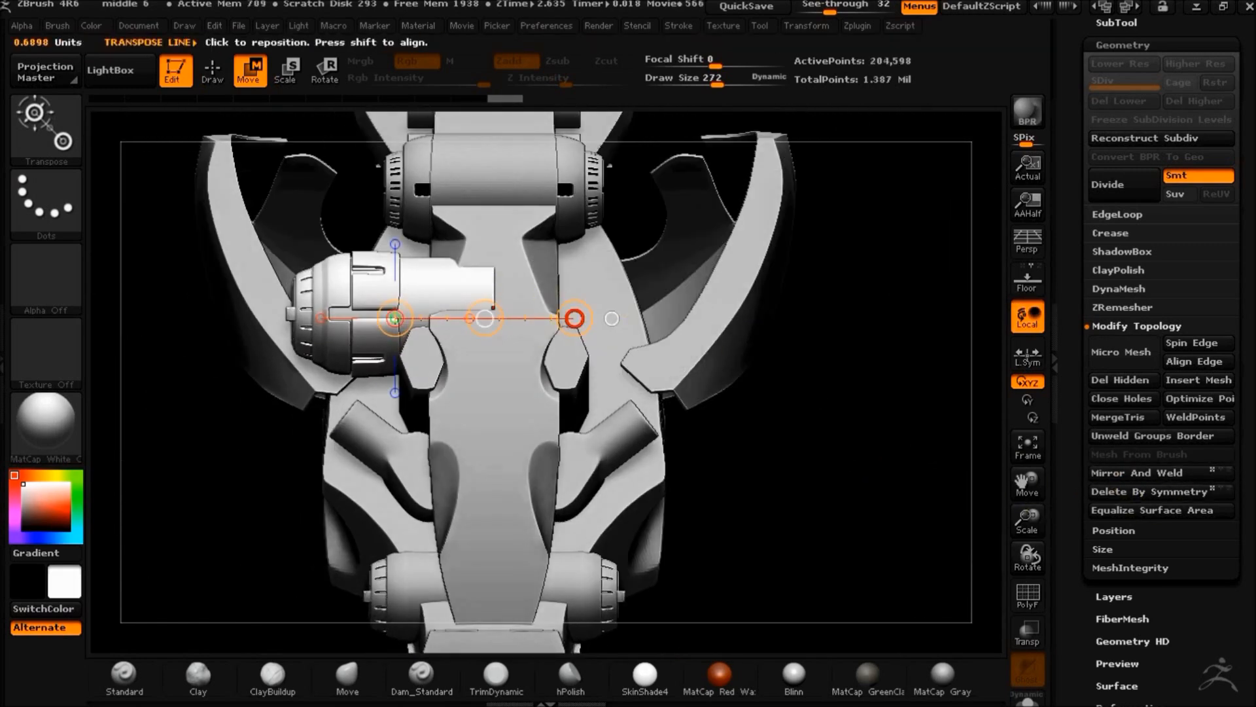
left_click_drag(679, 451, 902, 523)
left_click_drag(812, 445, 609, 465)
left_click(1137, 473)
Examine the mirrored cylinder on the whole figure in perspective, and turn perspective back off
left_click_drag(953, 479, 756, 501, "alt")
left_click(48, 424)
left_click_drag(154, 177, 281, 190)
left_click(1027, 242)
left_click_drag(746, 413, 762, 385, "alt")
left_click(462, 26)
left_click(499, 168)
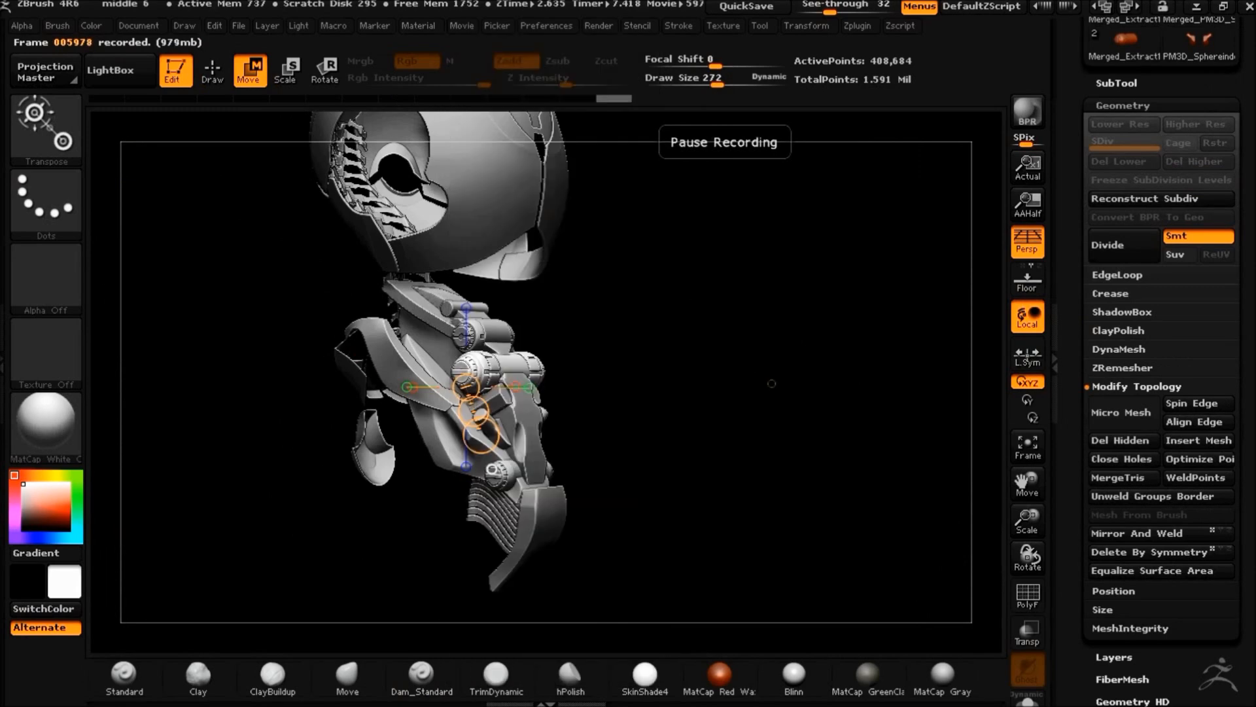
left_click_drag(771, 384, 710, 414, "shift")
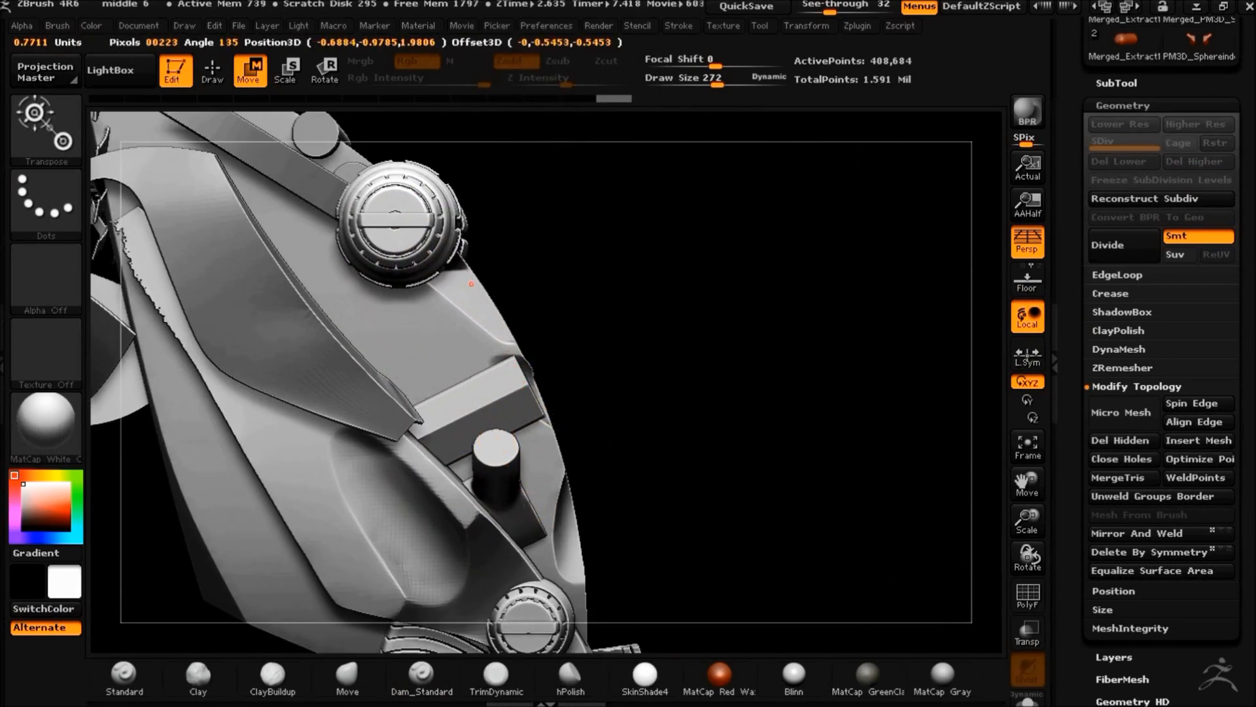
mouse_move(785, 415)
left_mouse_down()
mouse_move(694, 414)
mouse_move(792, 414)
left_mouse_up()
key("p")
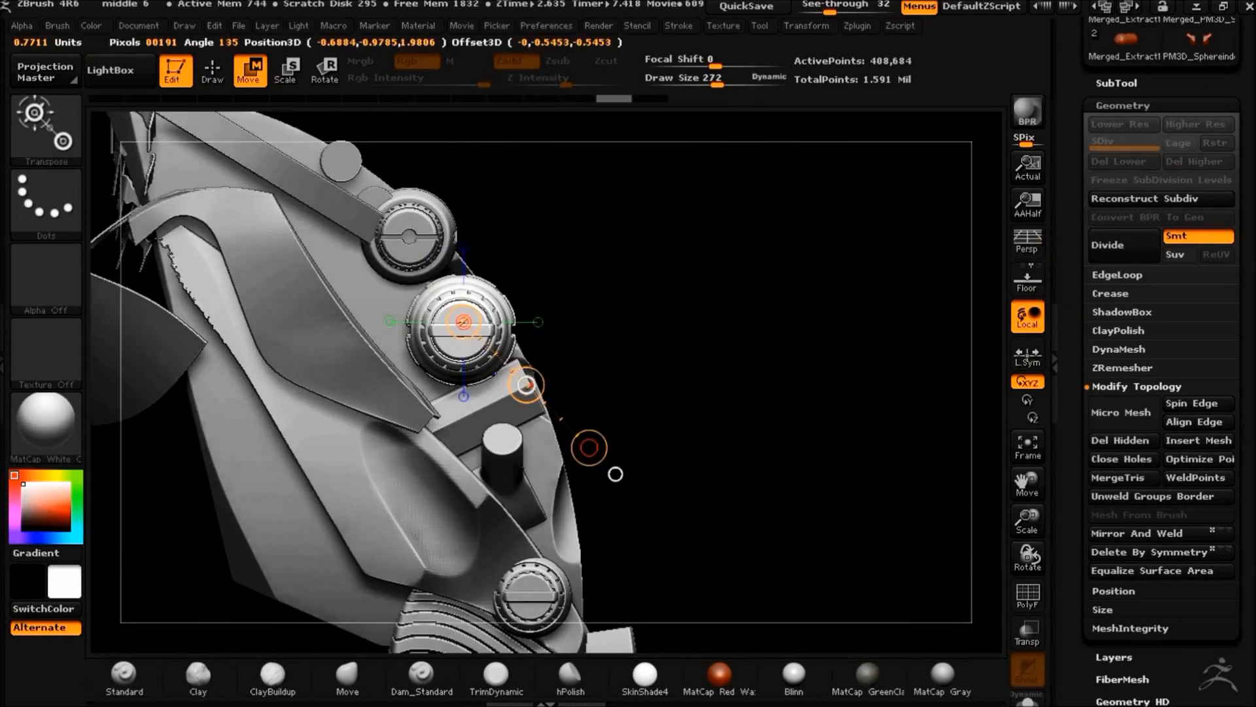
Move the Merged_Extract11 cylinder up onto the upper knob's position with transparency turned on for the placement
left_click(1027, 632)
left_click_drag(621, 334, 788, 460)
left_click(1027, 633)
Select the smaller Merged_Extract12 knobs and move them down below the large cylinder, using transparency for the placement
left_click(1116, 83)
left_click(1129, 231)
left_click_drag(726, 419, 846, 438, "shift")
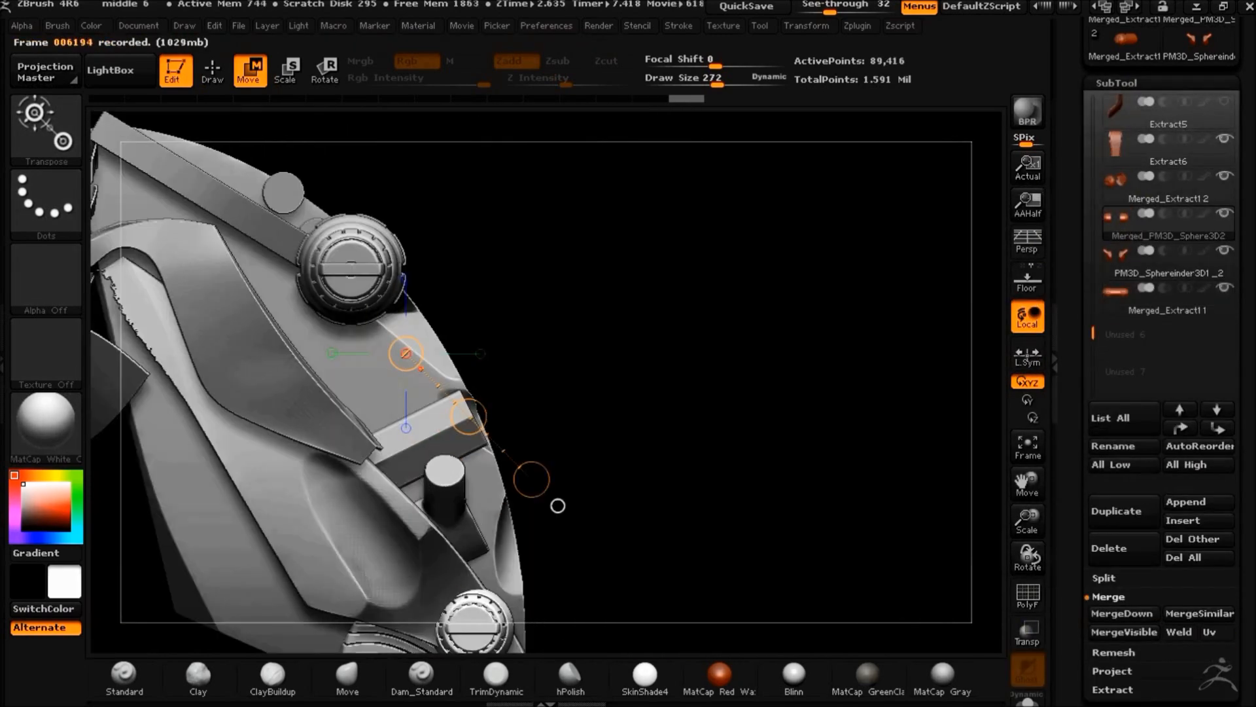
left_click(1027, 632)
left_click(1138, 189)
left_click_drag(345, 262, 388, 364)
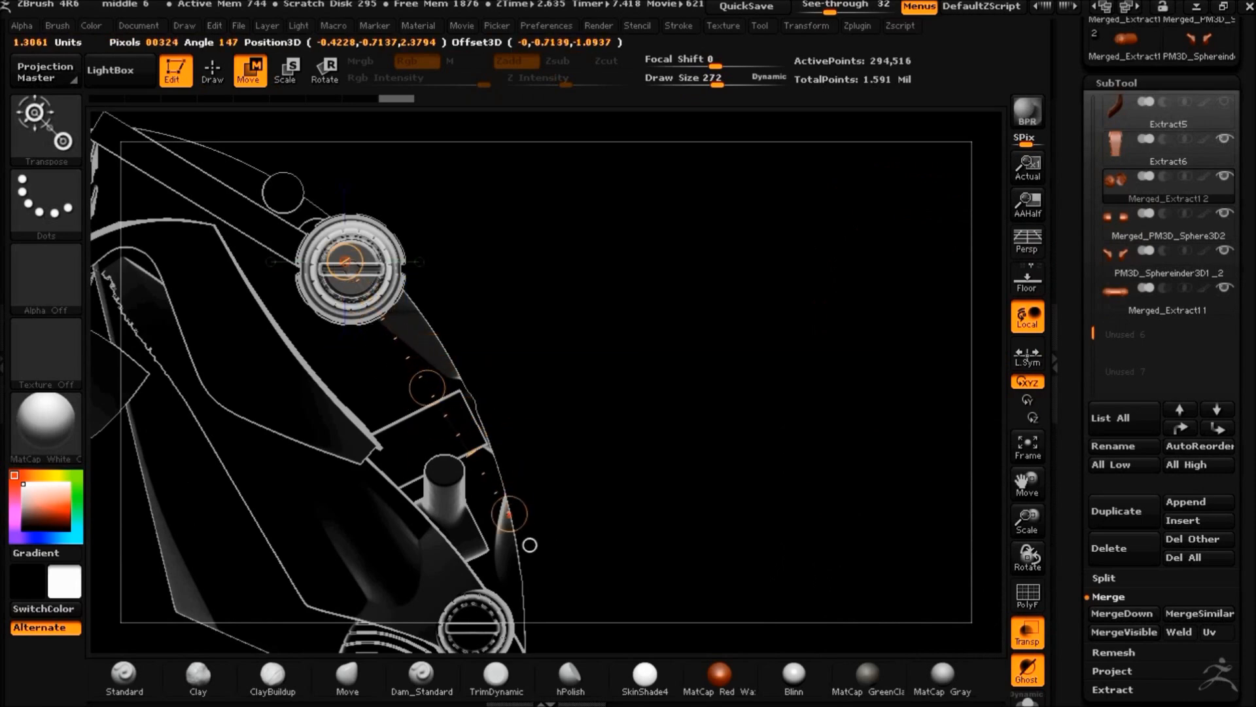
left_click_drag(644, 437, 815, 429)
left_click(1027, 632)
left_click_drag(865, 516, 827, 470)
Remove one side of the Merged_Extract12 knob pair with Delete By Symmetry
key("q")
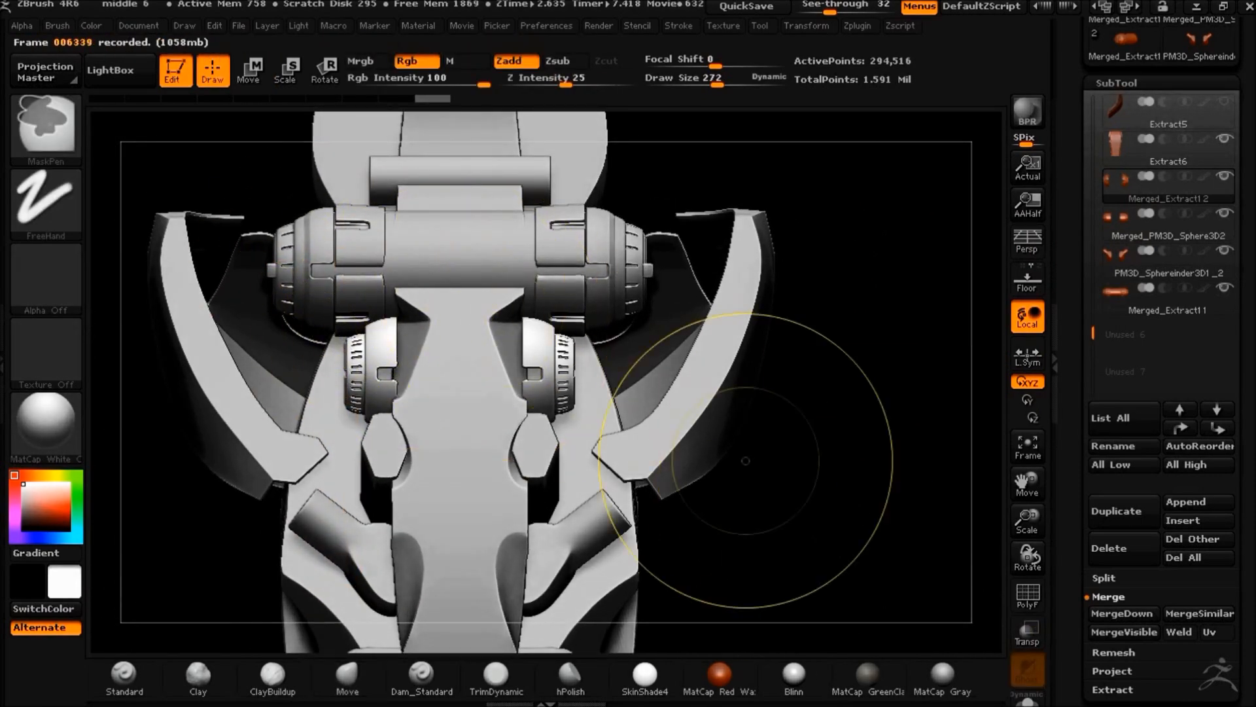
left_click_drag(1089, 644, 1089, 596)
left_click(1122, 669)
left_click(1149, 501)
mouse_move(238, 26)
left_click(367, 59)
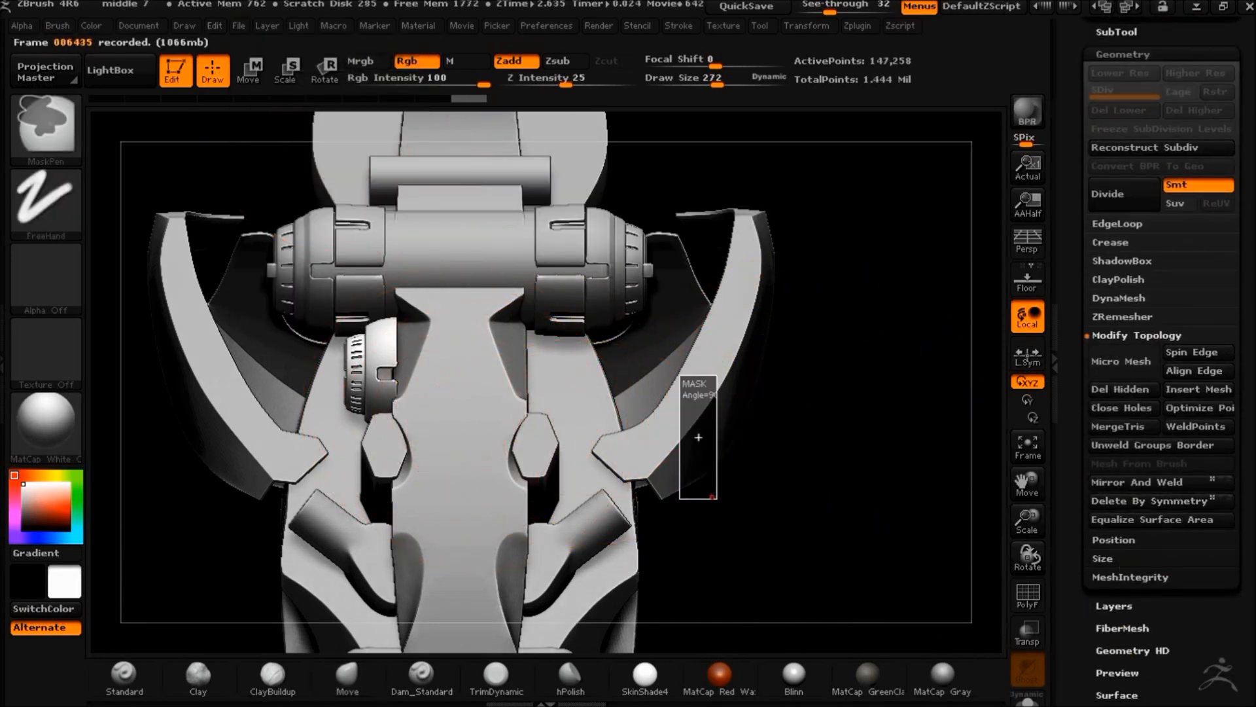
Isolate the remaining knob, extend its unmasked inner rim to the centreline, and mirror and weld it into a full cylinder
left_click(1027, 699)
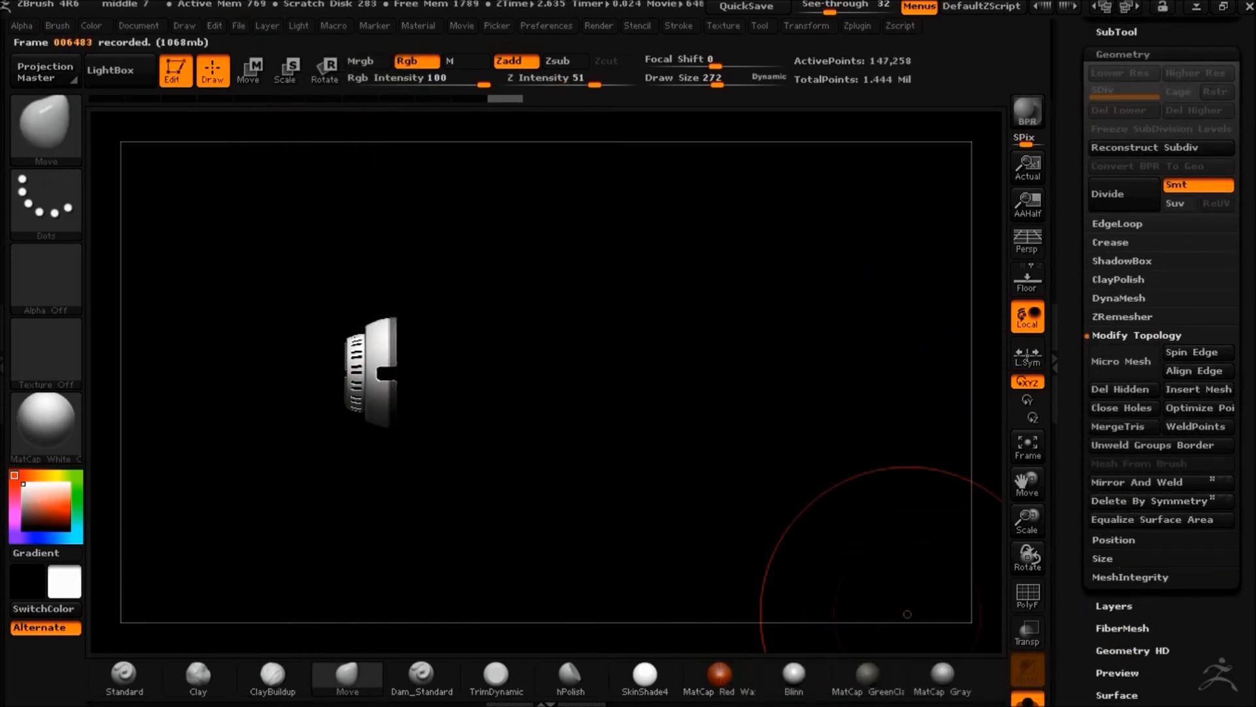
left_click(721, 504, "ctrl")
left_click(250, 79)
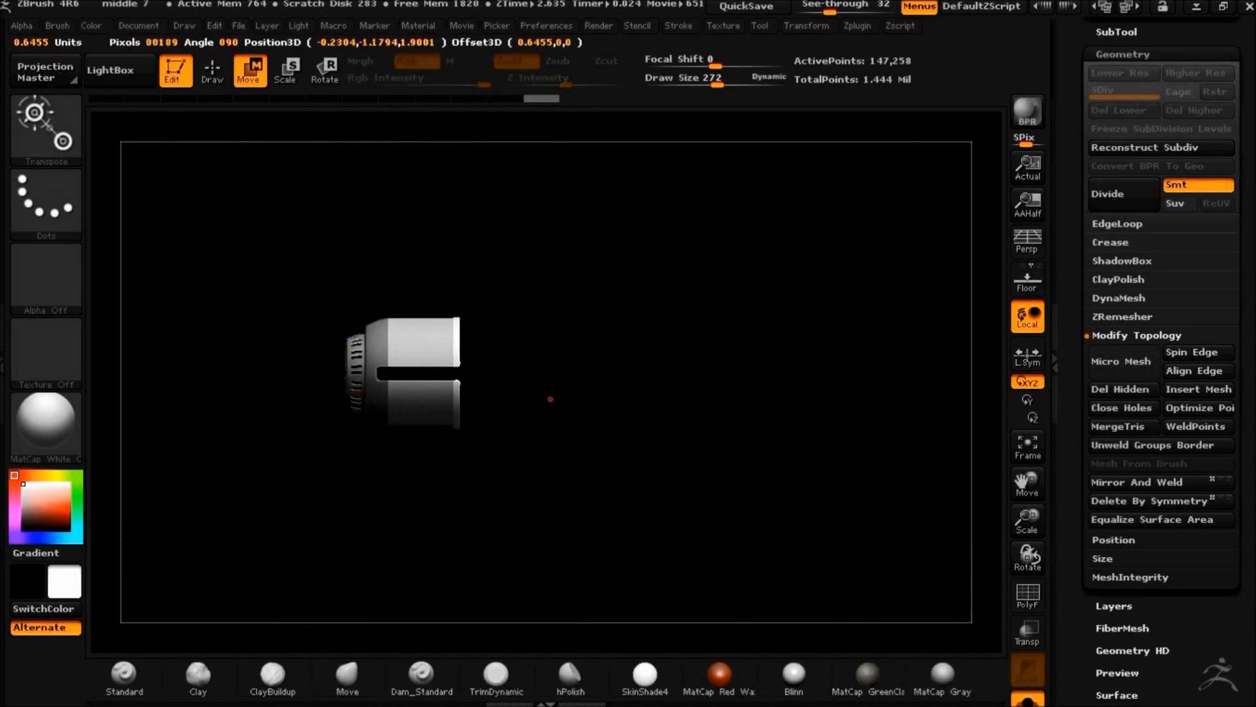
left_click(1027, 699)
left_click(1114, 484)
left_click_drag(865, 516, 720, 511)
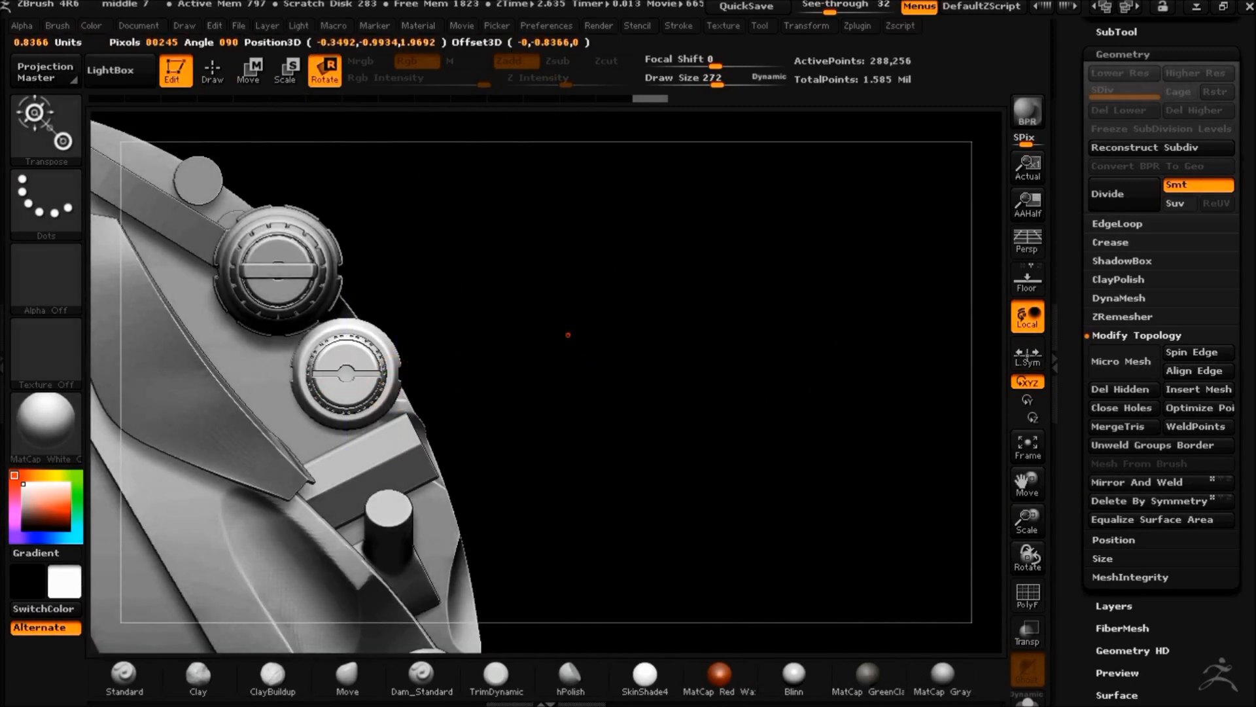
Rotate the Merged_Extract12 cylinder about its own axis in side view so its end slot tilts with the plate
left_click_drag(850, 507, 667, 523)
left_click_drag(759, 418, 832, 536)
left_click_drag(557, 474, 556, 514, "alt")
left_click_drag(375, 426, 427, 471, "shift")
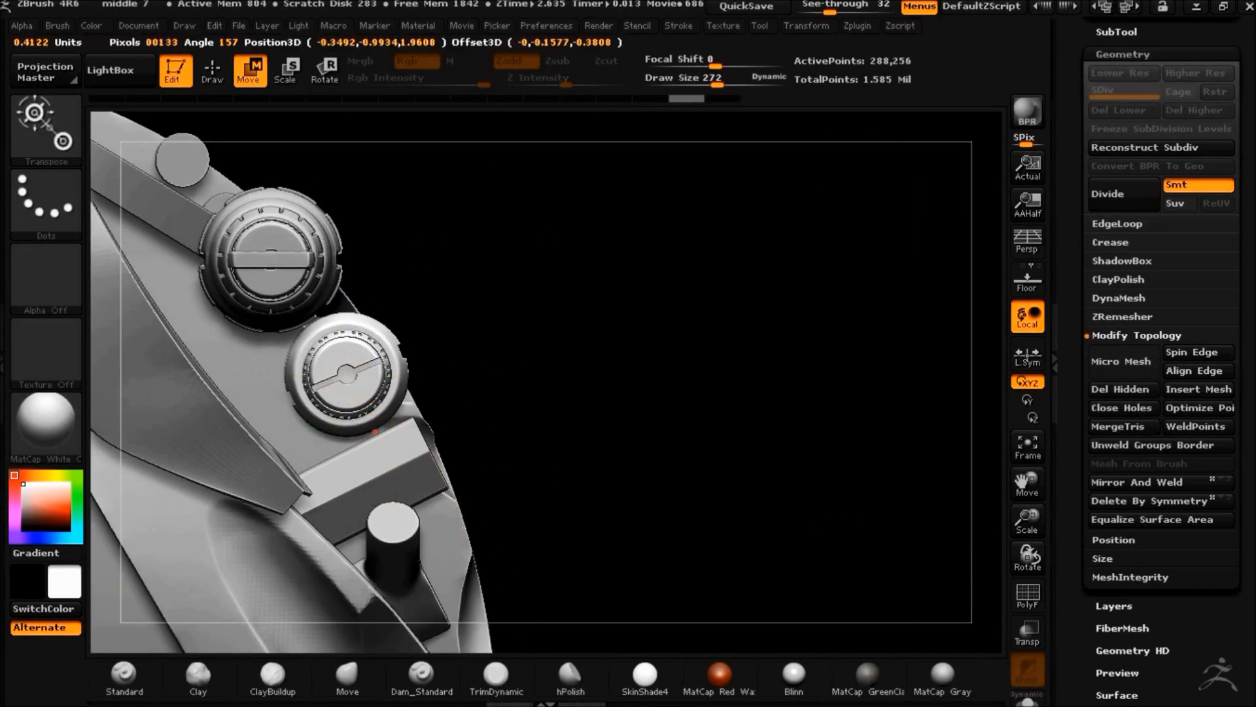
Scale down the unmasked middle section of Merged_Extract12 between its end caps, and open the subtool list
left_click_drag(588, 523, 791, 409)
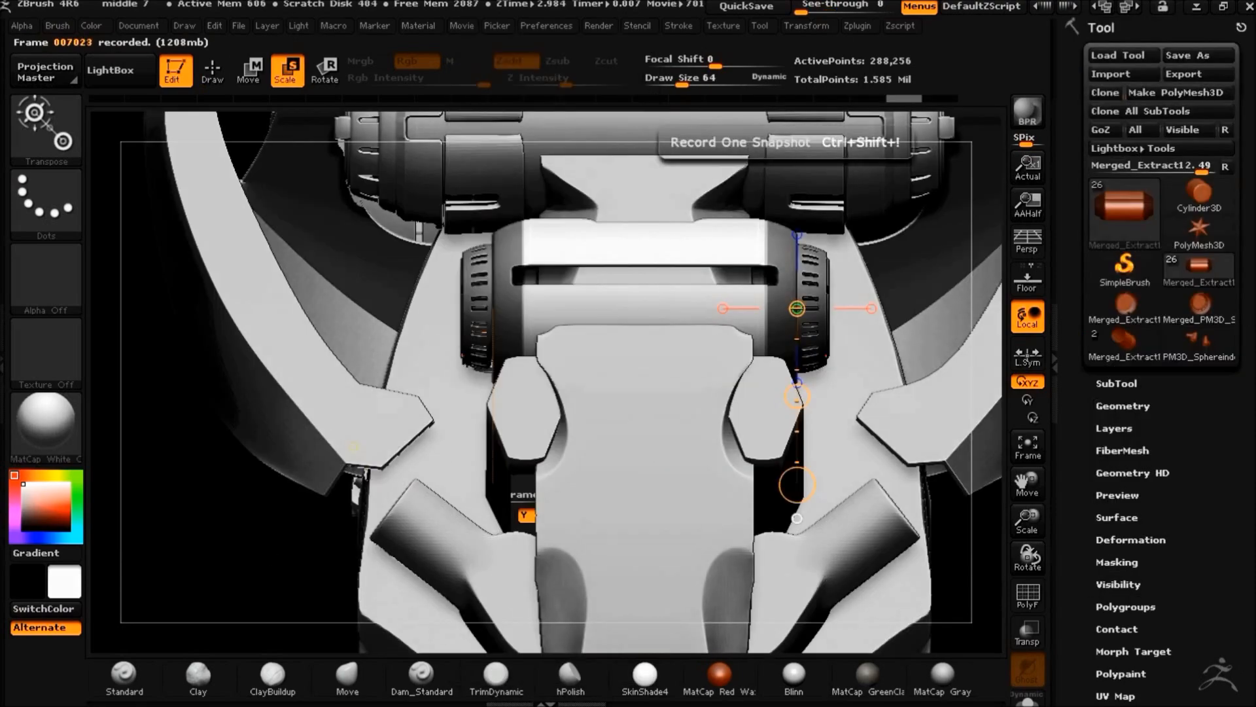
left_click_drag(793, 477, 695, 511)
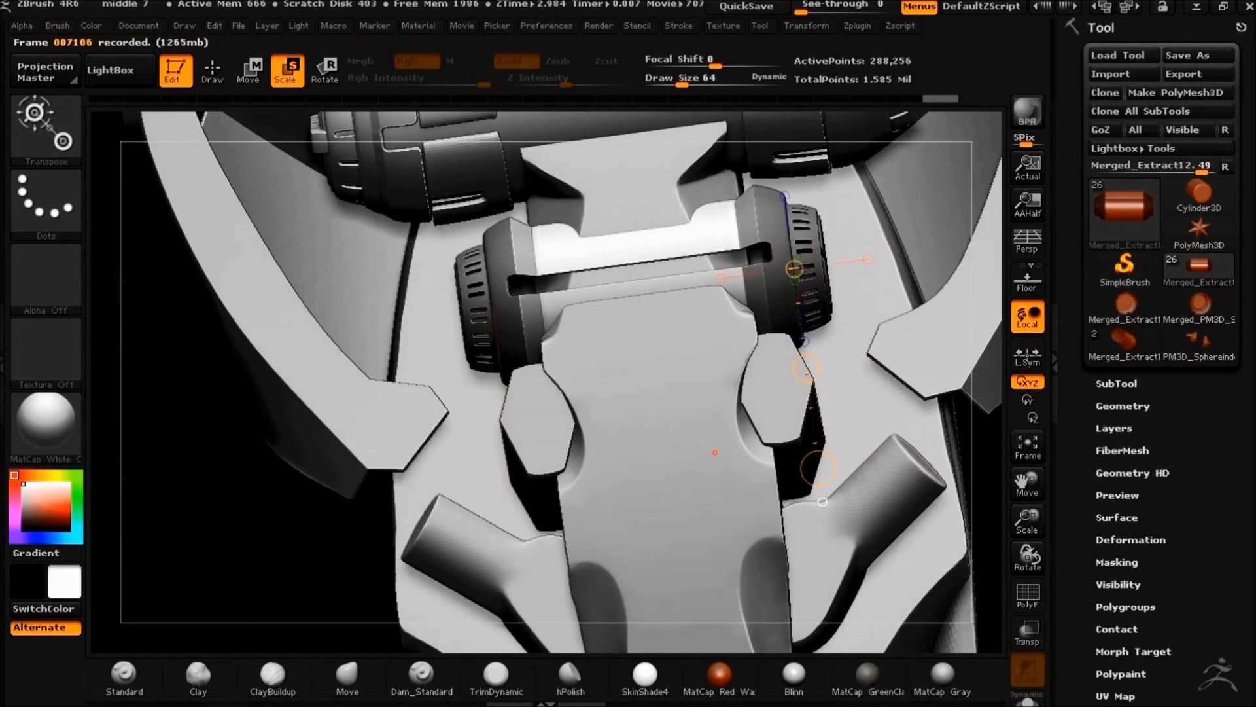
left_click_drag(493, 308, 818, 419)
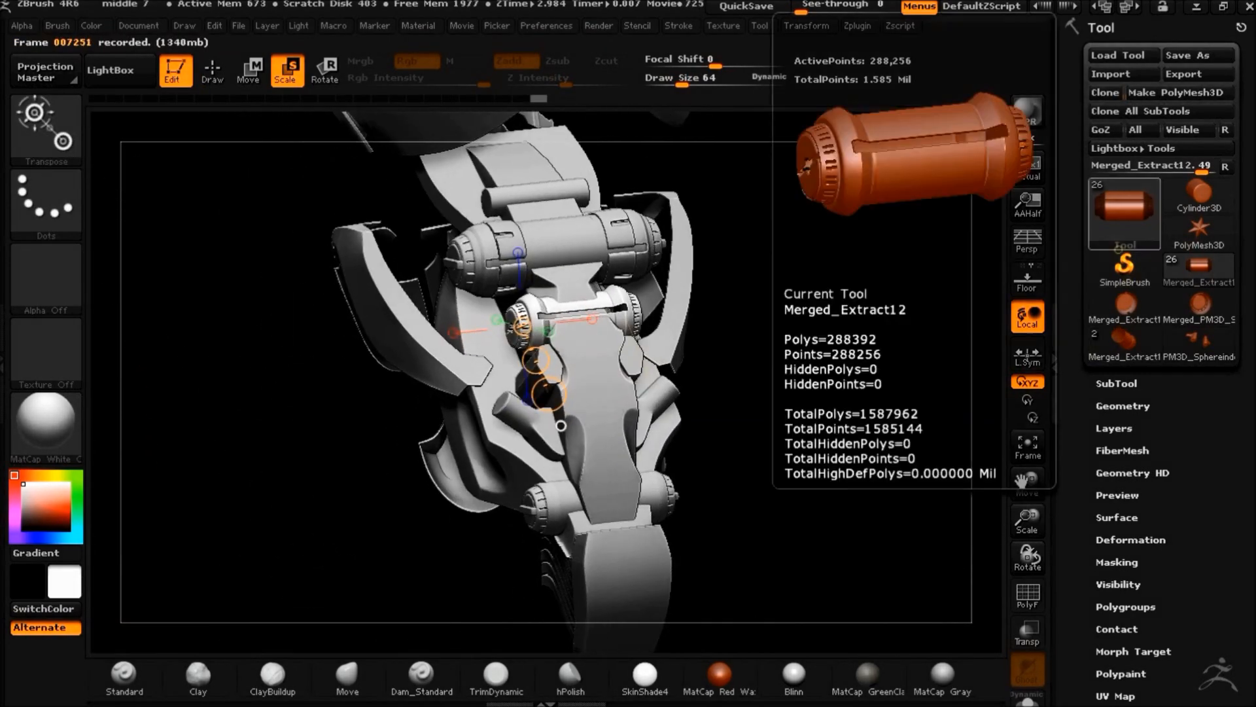
left_click(1116, 383)
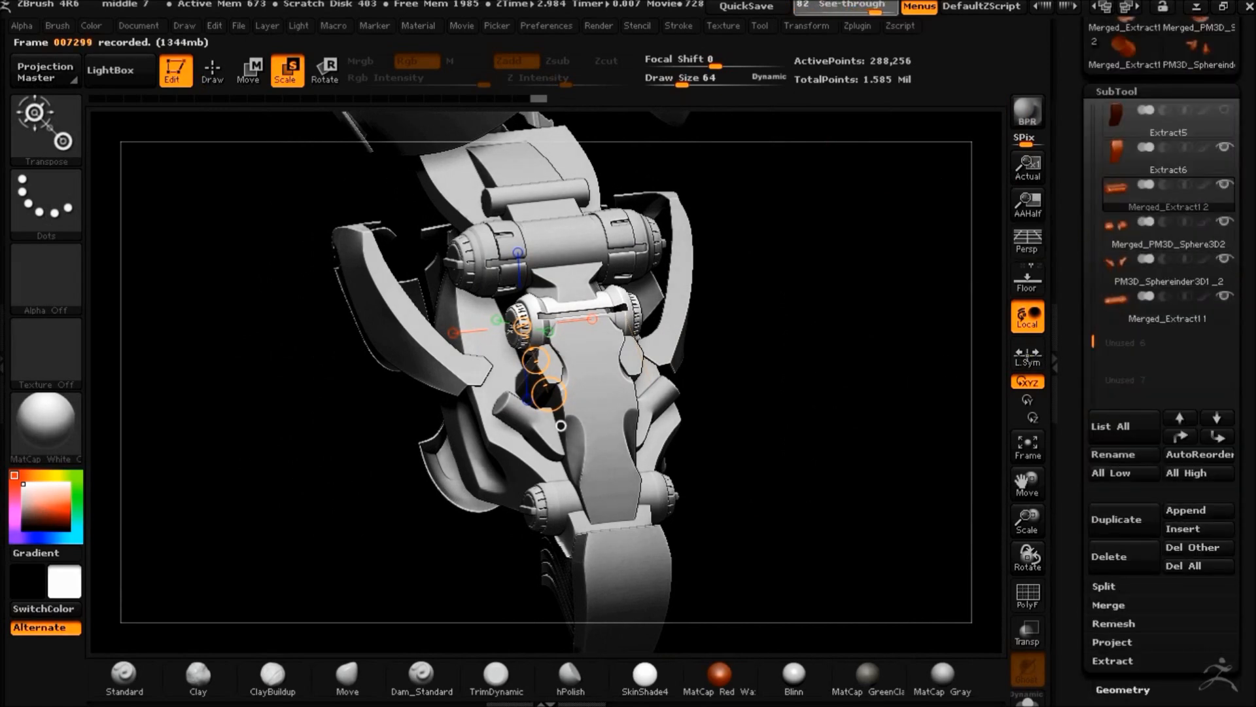
Load a Sphere3D primitive as a new standalone tool and convert it to a polymesh
scroll(1165, 197, "up", 5)
left_click(1199, 116)
key("f")
left_click_drag(763, 367, 998, 606)
left_click(1124, 98)
left_click(1124, 118)
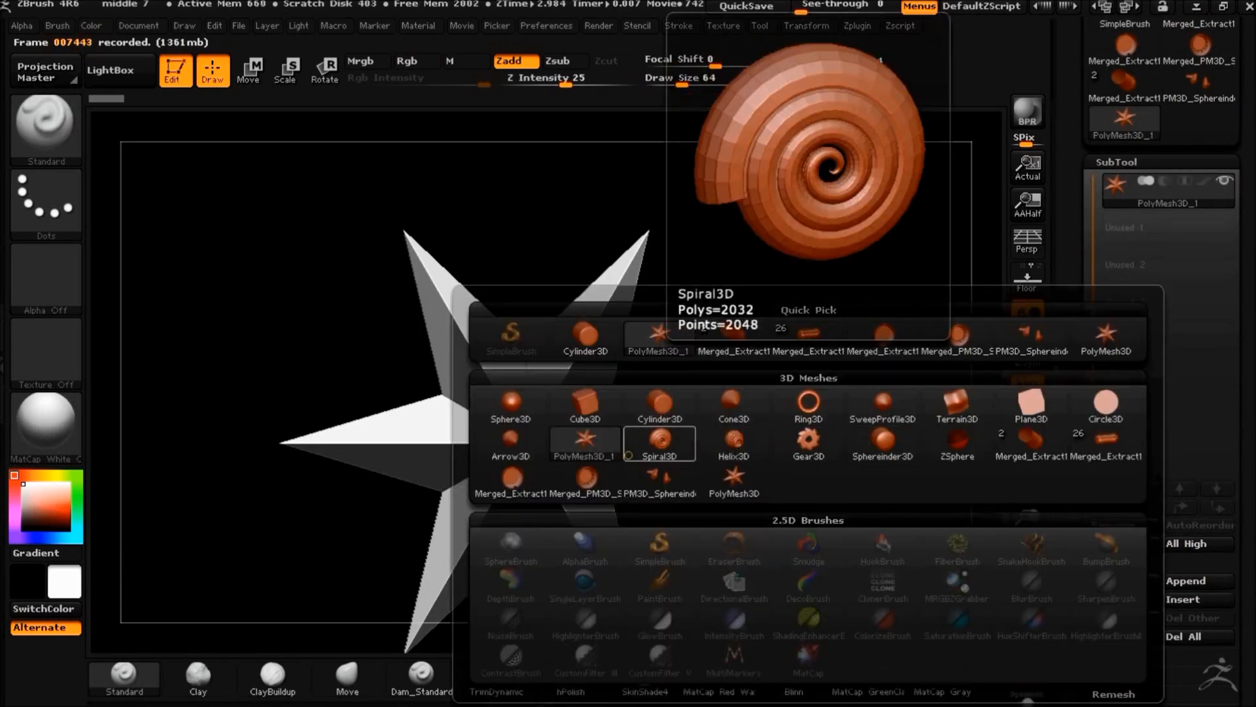
left_click(511, 402)
left_click_drag(855, 322, 967, 441)
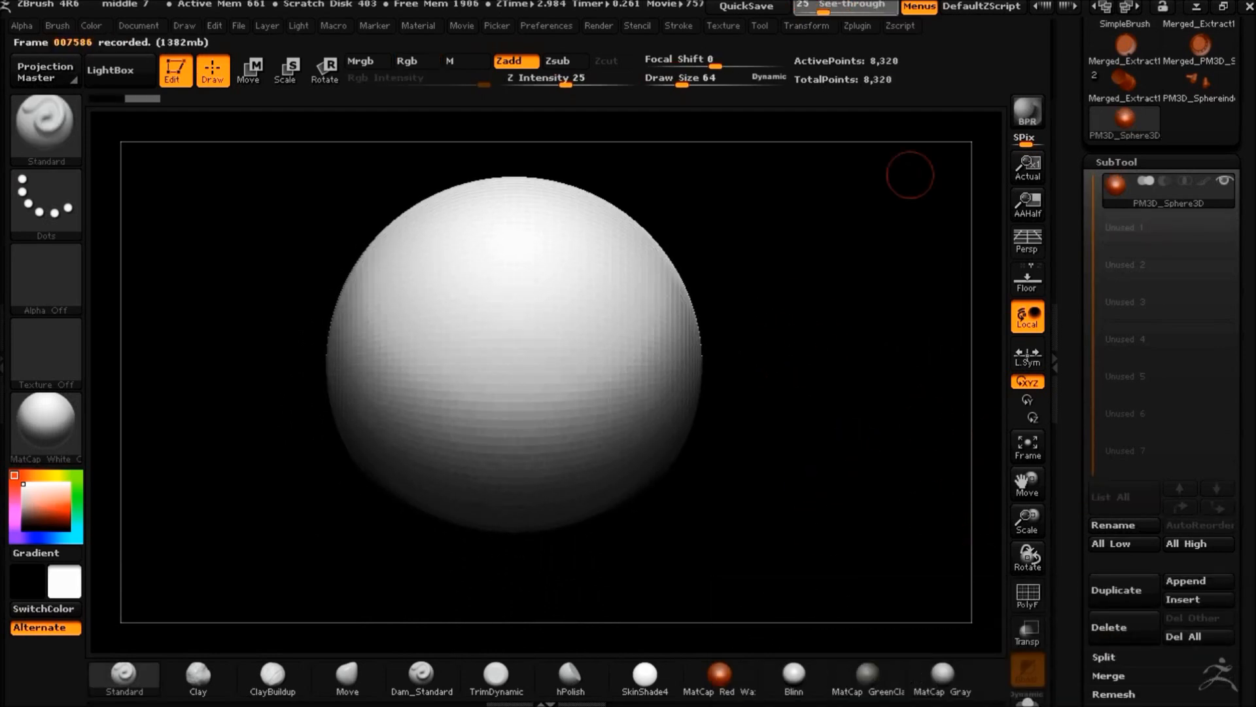
mouse_move(636, 187)
left_mouse_down("ctrl")
mouse_move(799, 356)
mouse_move(681, 362)
mouse_move(768, 536)
mouse_move(818, 569)
left_mouse_up("ctrl")
left_click(796, 547, "ctrl")
key("w")
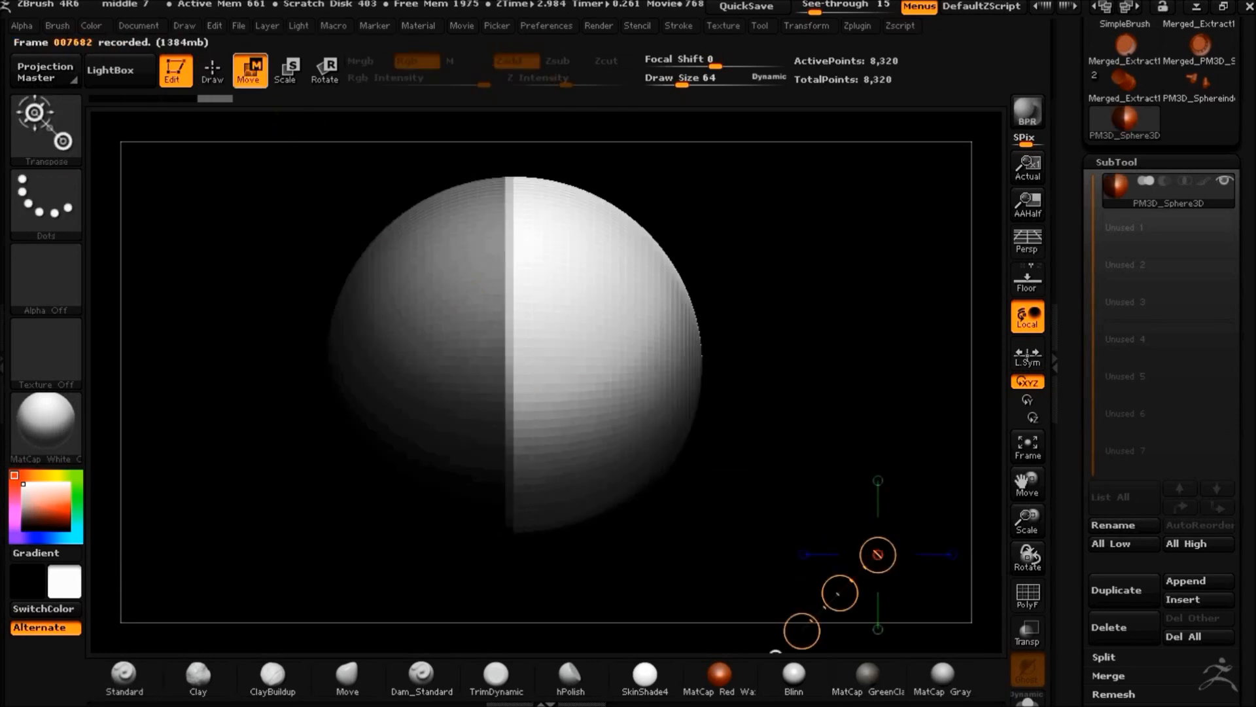
left_click_drag(752, 389, 796, 383, "ctrl")
key("q")
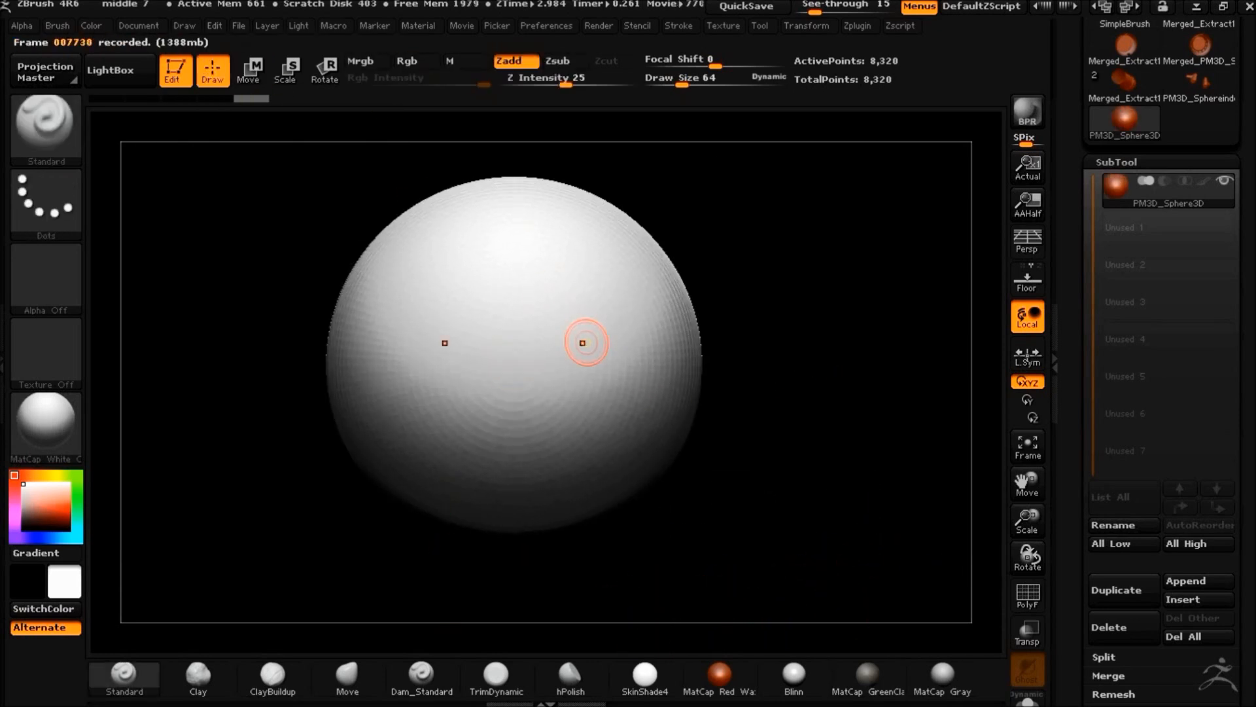
Cut two opposite sides of the sphere flat with ClipCurve and turn to face a flat side
key("b")
key("s")
key("t")
left_click_drag(623, 617, 647, 612, "ctrl+shift")
mouse_move(648, 611)
left_mouse_down("shift")
mouse_move(821, 530)
mouse_move(841, 538)
left_mouse_up("shift")
Mask half of the clipped sphere and move the unmasked half outward to stretch it into a capsule-shaped block
mouse_move(816, 471)
left_mouse_down("ctrl")
mouse_move(835, 477)
mouse_move(561, 300)
mouse_move(673, 393)
mouse_move(782, 549)
left_mouse_up("ctrl")
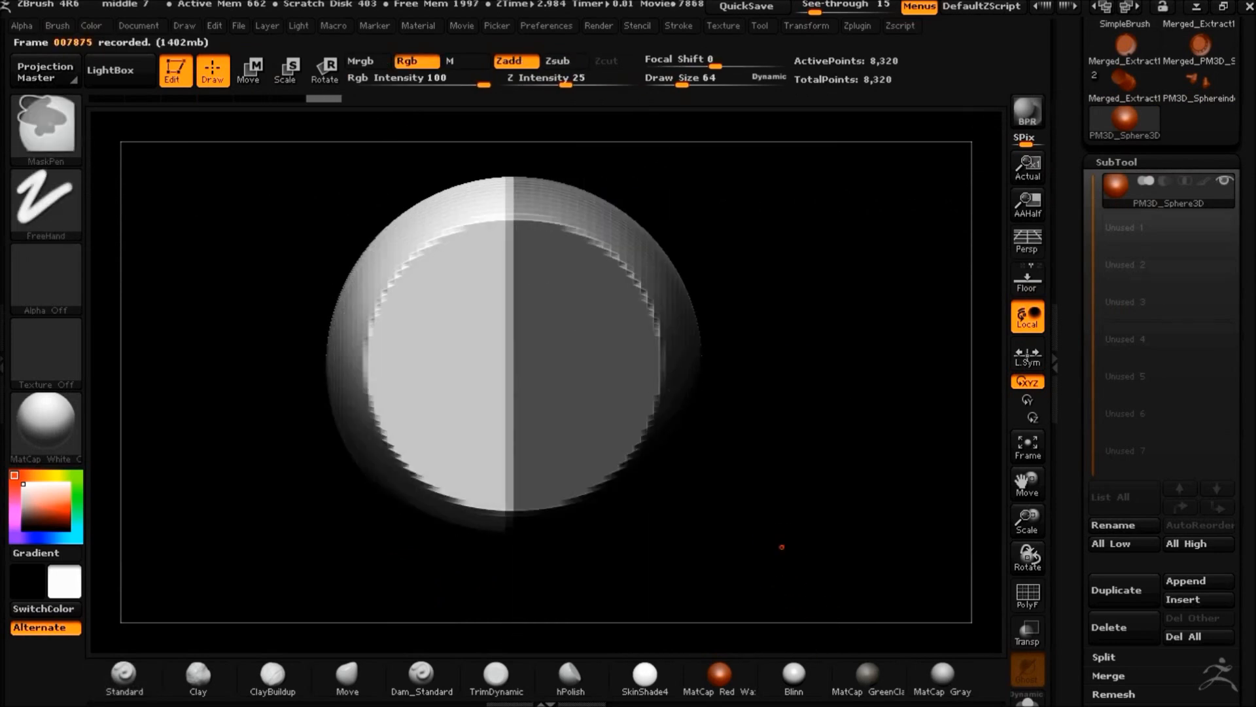
left_click(782, 549, "ctrl")
key("w")
left_click_drag(798, 628, 878, 552)
left_click_drag(608, 331, 567, 499)
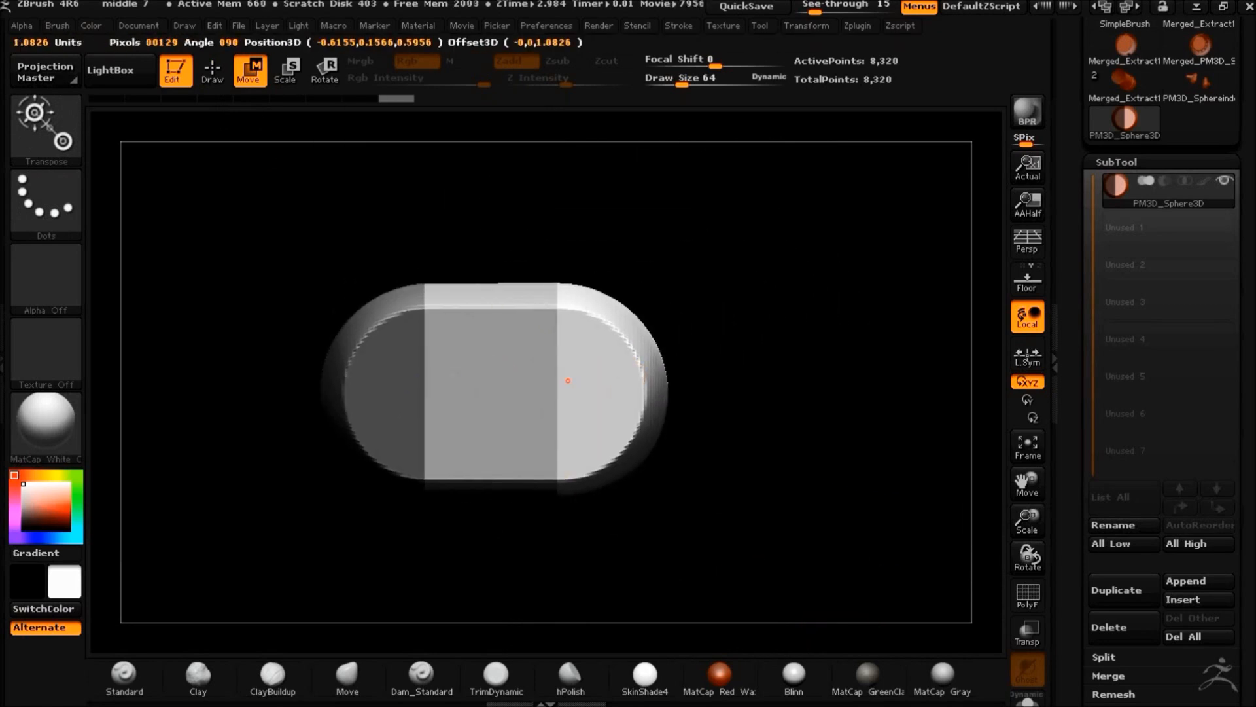
left_click_drag(713, 505, 869, 543)
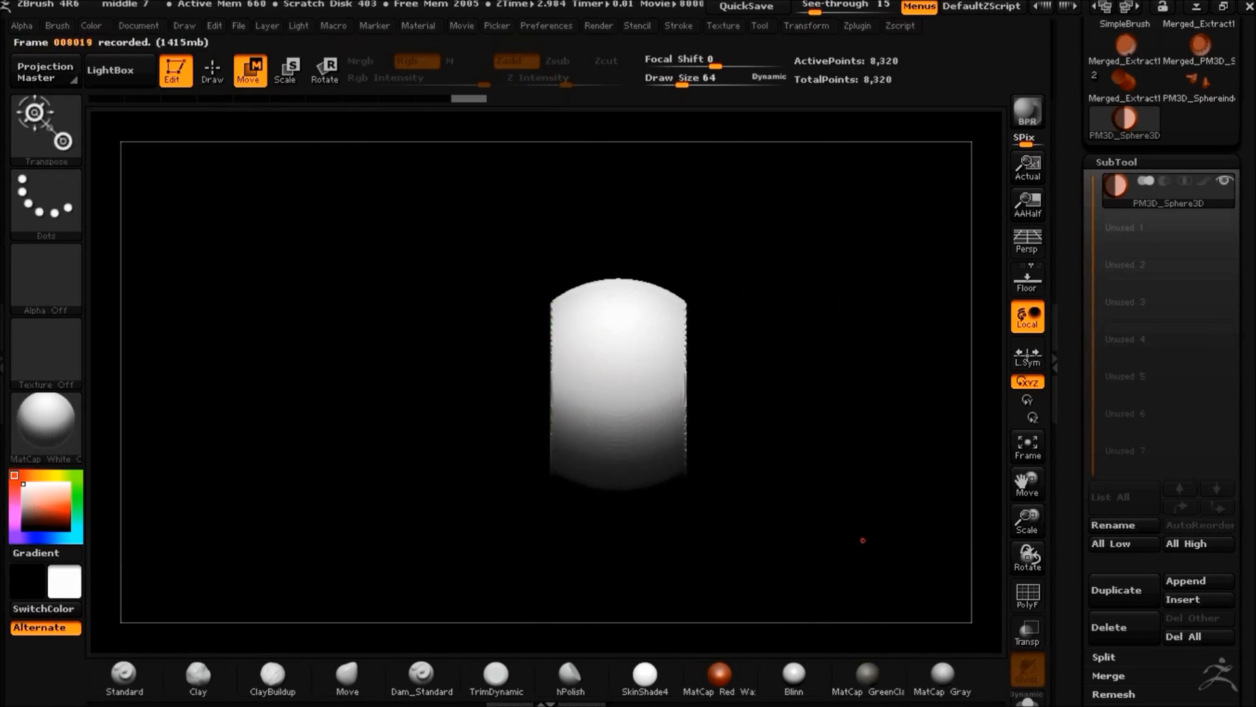
Divide the capsule block, delete its lower subdivision levels, and remesh it with DynaMesh at resolution 128
key("ctrl+d")
left_click(1112, 667)
left_click(1127, 150)
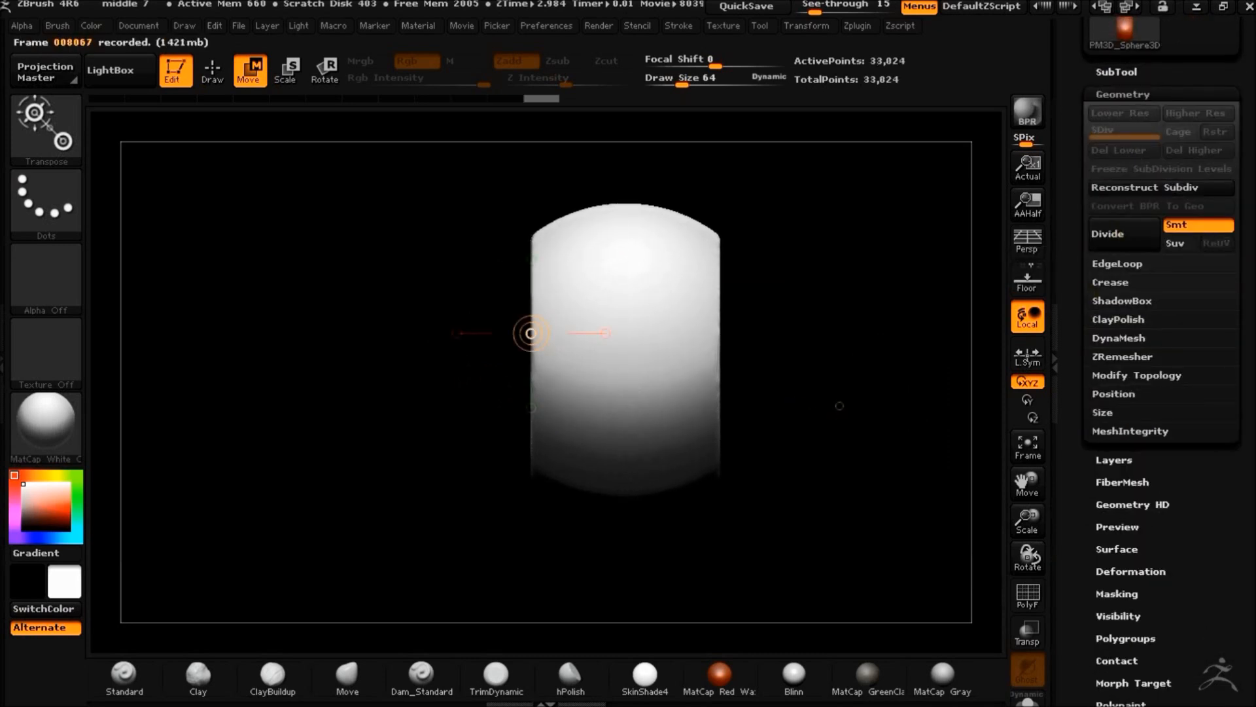
left_click_drag(888, 410, 804, 408, "alt")
left_click_drag(717, 351, 957, 397)
left_click(1028, 594)
left_click(1027, 594)
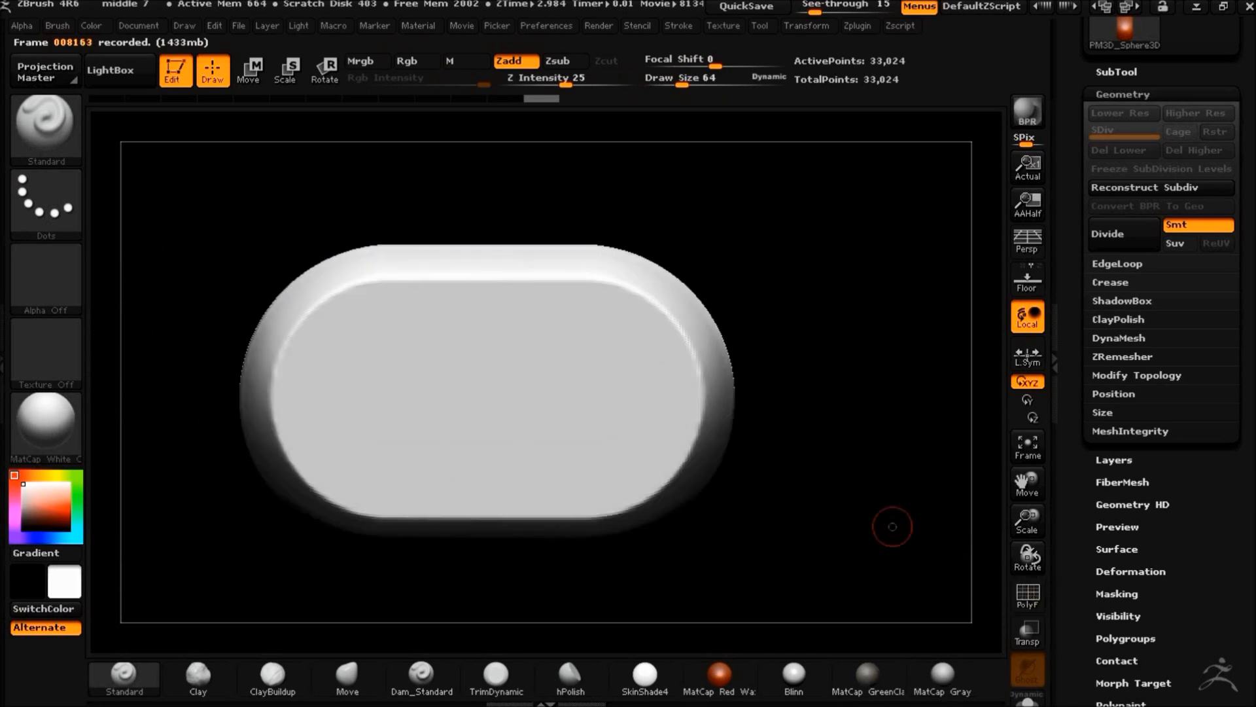
left_click(1119, 338)
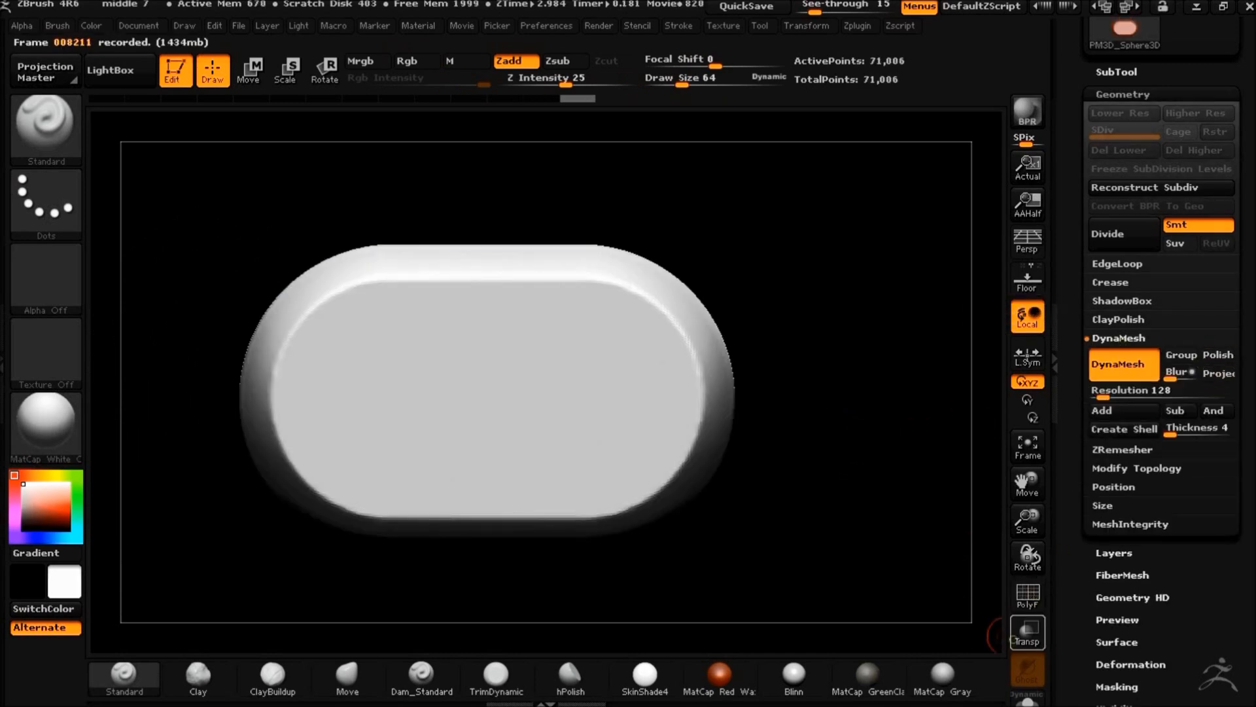
left_click(1028, 594)
left_click(1024, 591)
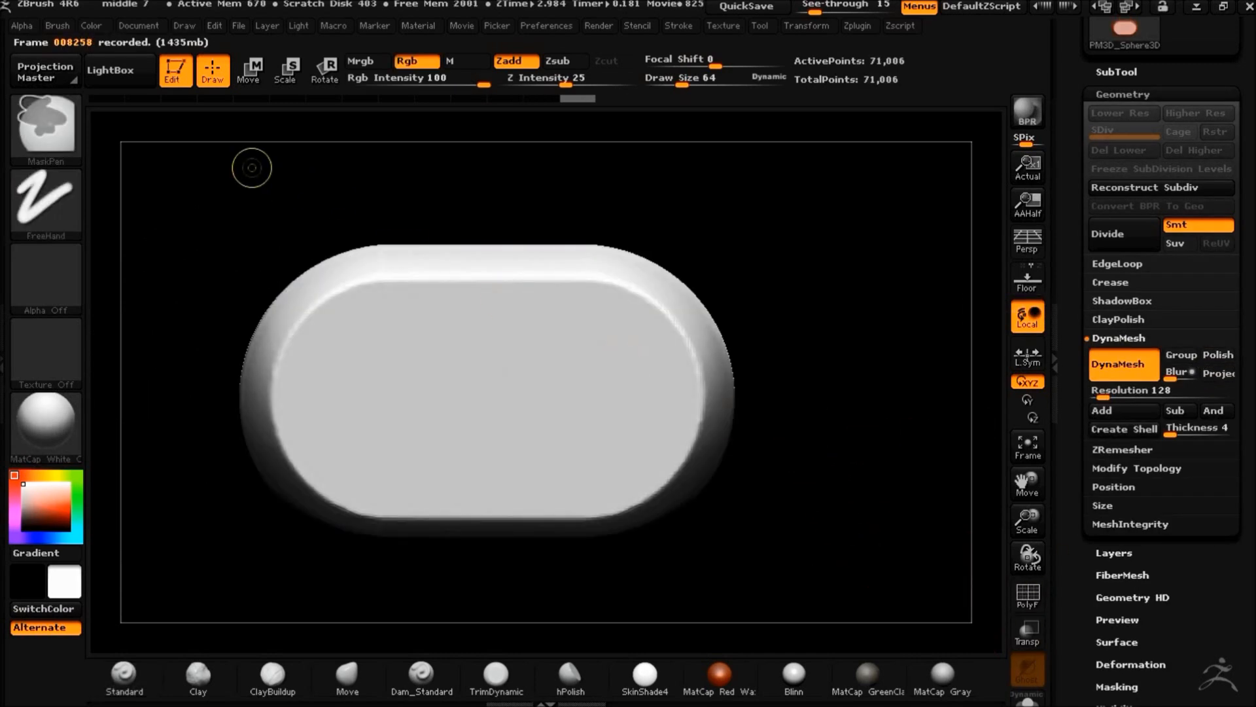
Mask a ring on the block's flat side with the MaskCircle brush
left_click(46, 125, "ctrl")
left_click(85, 222)
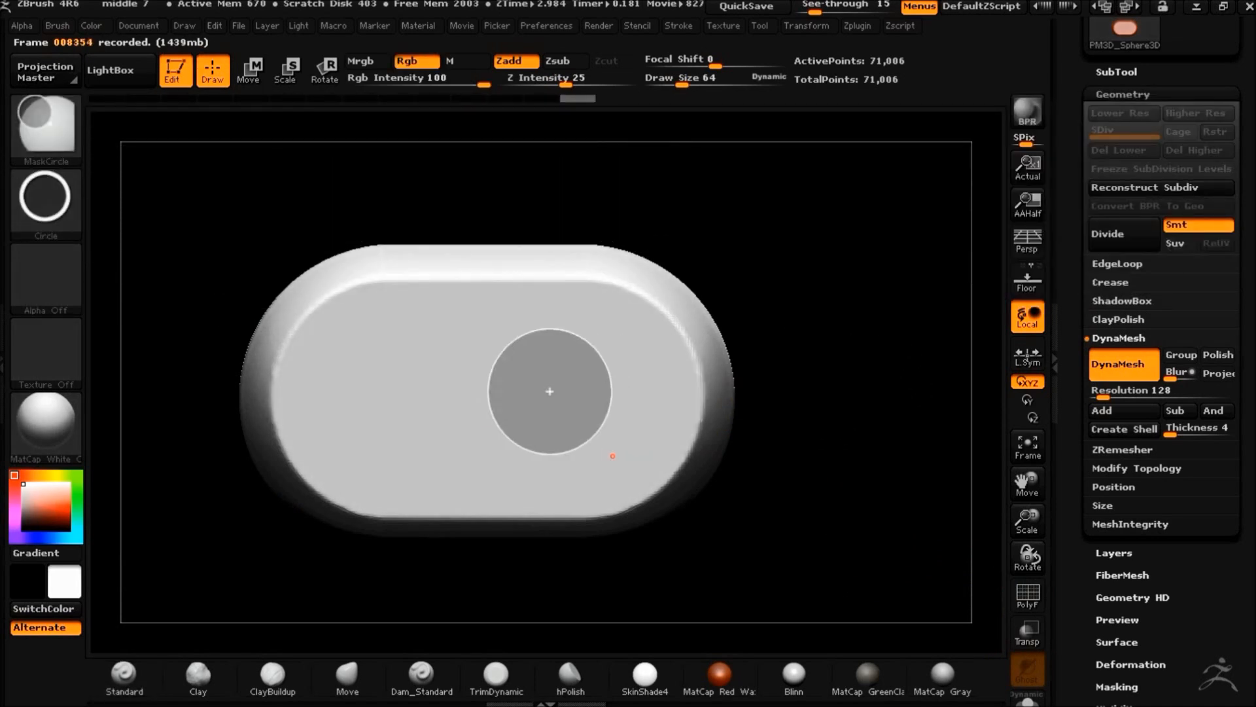
left_click_drag(590, 463, 590, 463, "ctrl")
mouse_move(892, 434)
left_mouse_down()
mouse_move(731, 437)
mouse_move(822, 435)
left_mouse_up()
left_click_drag(748, 521, 867, 492, "alt")
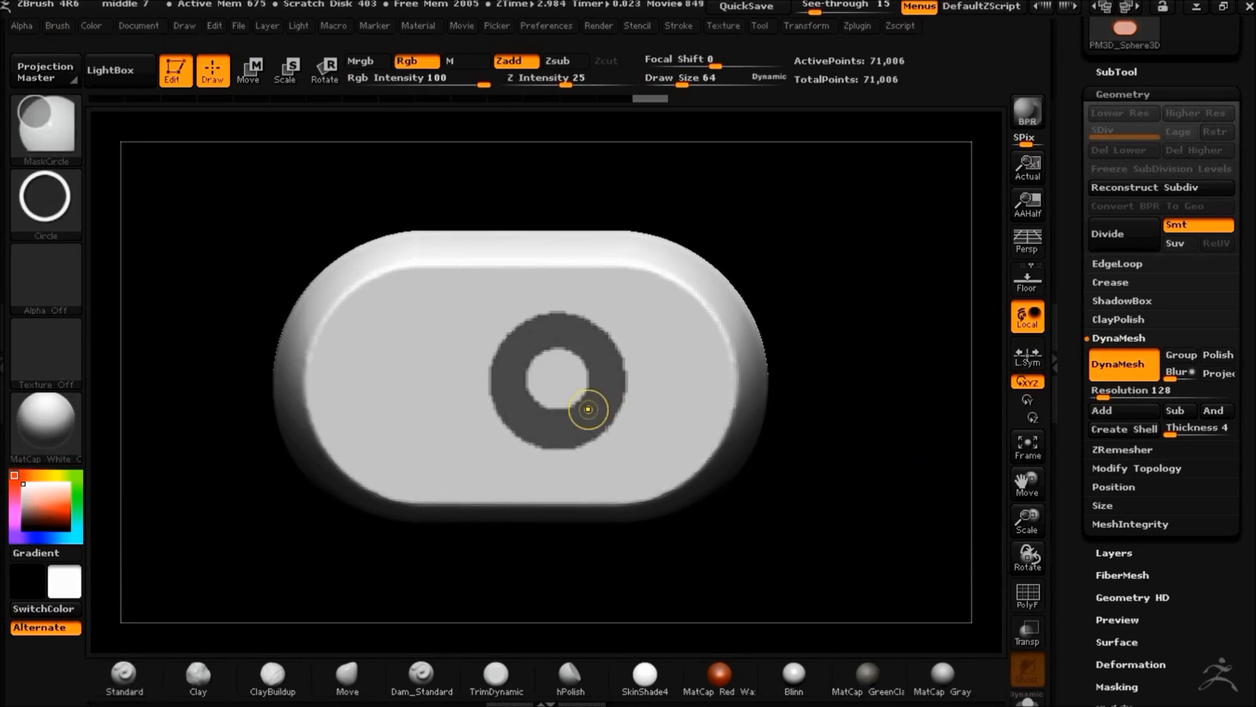
left_click_drag(866, 444, 903, 444, "alt")
left_click_drag(936, 445, 981, 460, "ctrl")
key("ctrl+z")
Mask a straight strip from the block's rounded end to the ring with MaskPen, and invert the mask
left_click_drag(305, 363, 497, 414, "ctrl")
left_click(46, 128, "ctrl")
left_click(381, 223, "ctrl")
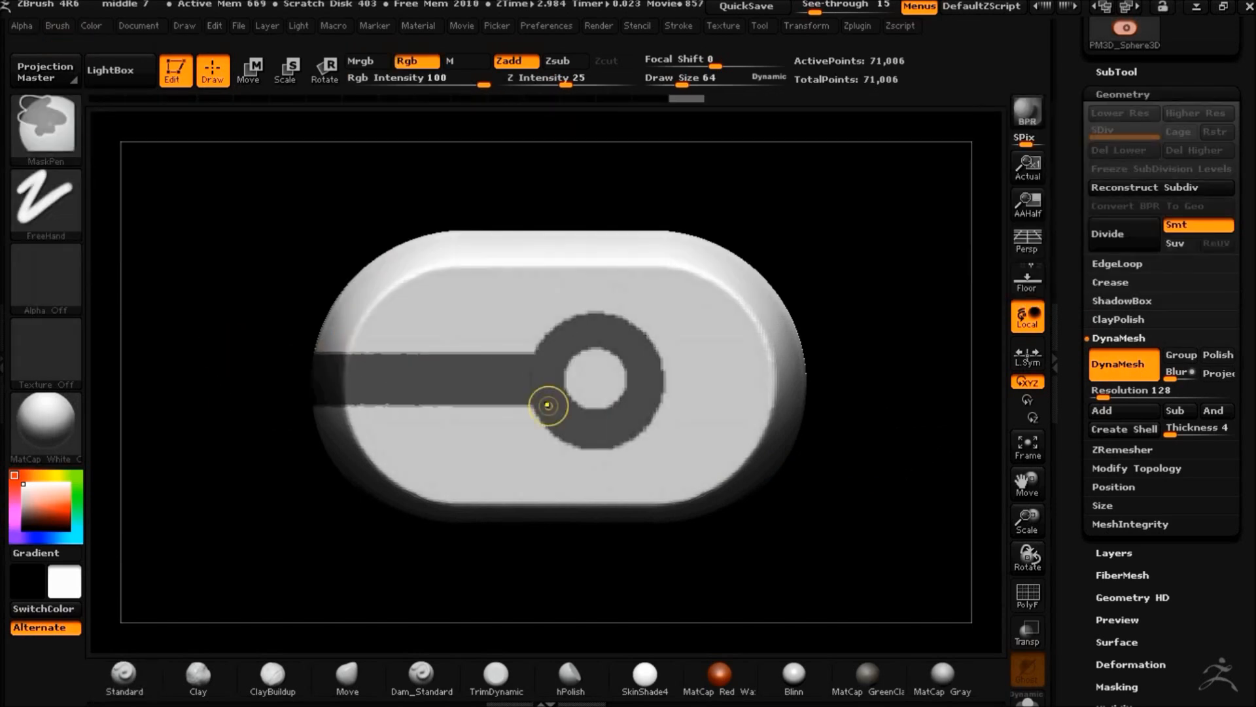
left_click(900, 421, "ctrl")
mouse_move(900, 421)
left_mouse_down()
mouse_move(816, 526)
mouse_move(748, 503)
mouse_move(900, 423)
mouse_move(972, 433)
left_mouse_up()
left_click(903, 448, "ctrl")
left_click(822, 420, "ctrl")
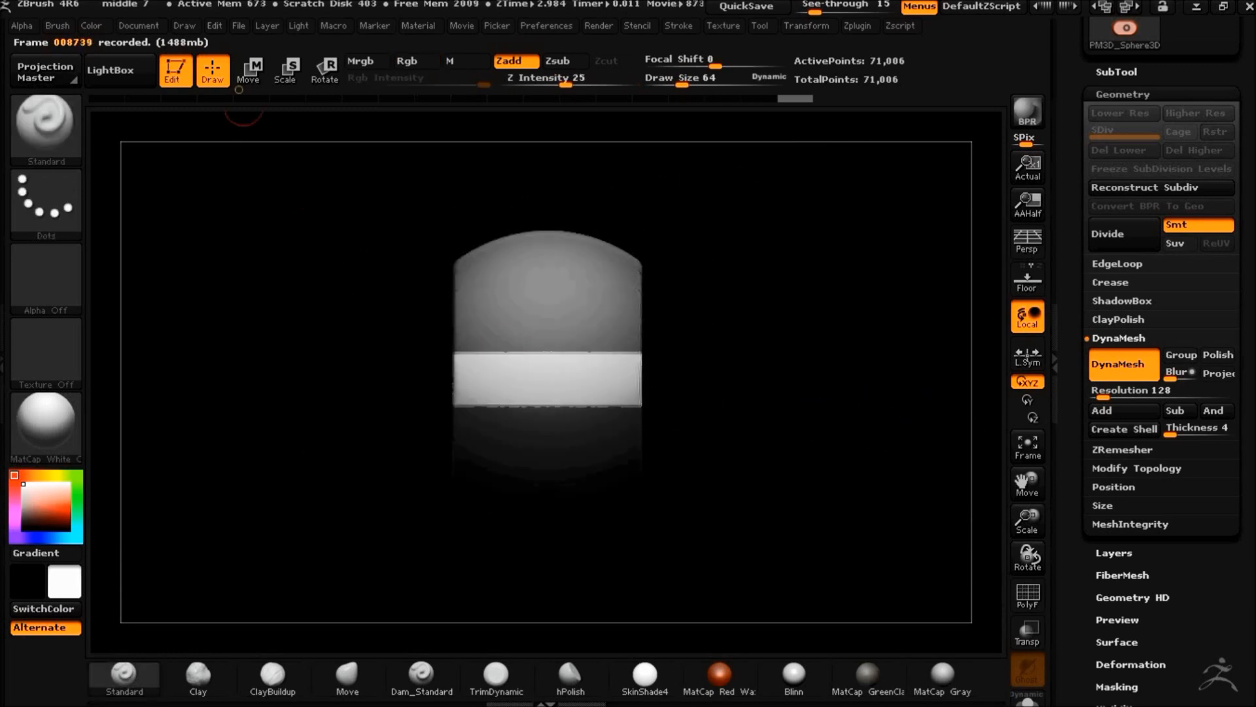
Sink the unmasked strip and ring into the block as a groove, and remesh with DynaMesh Polish enabled
key("w")
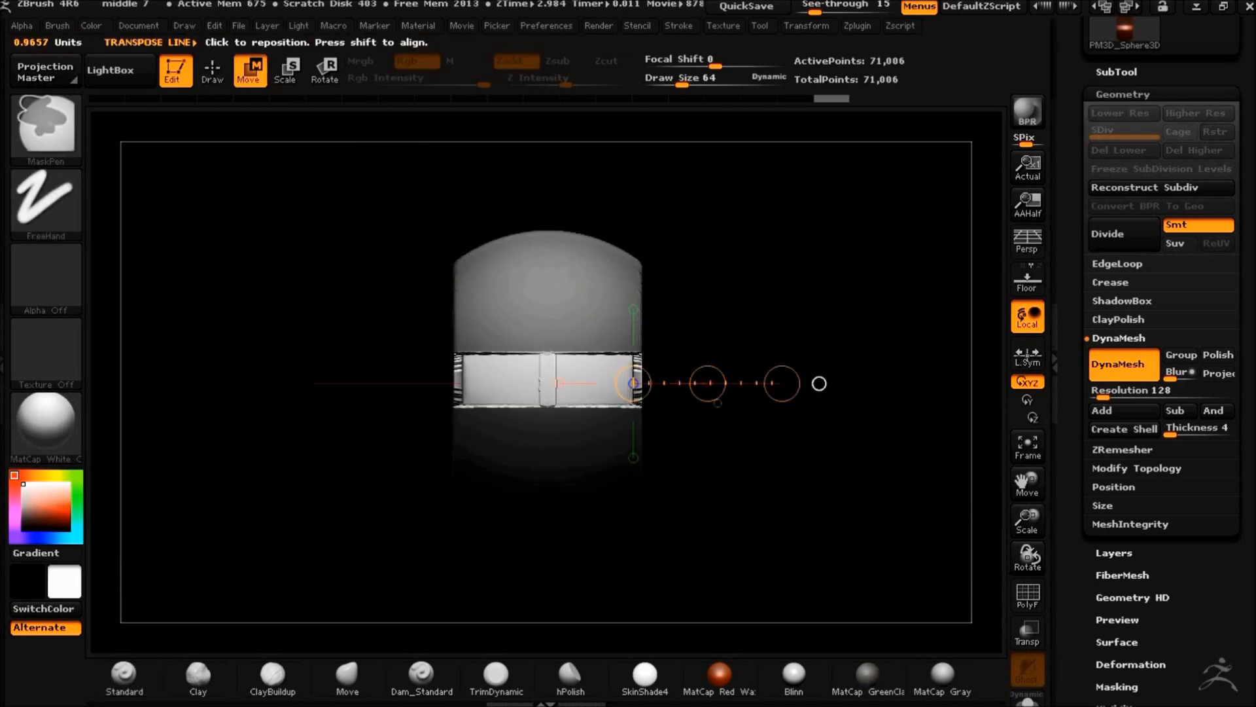
key("ctrl+shift+z")
left_click_drag(857, 494, 582, 580)
left_click_drag(321, 386, 393, 451, "ctrl")
left_click_drag(367, 452, 340, 395)
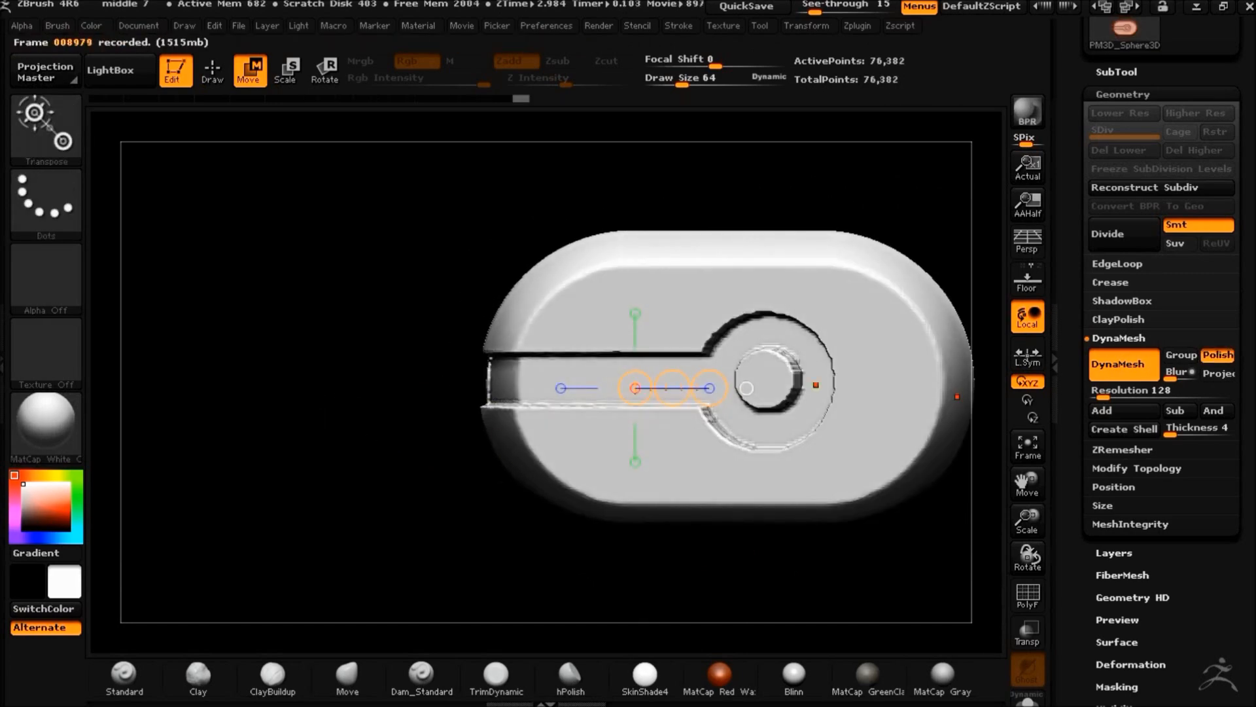
mouse_move(347, 455)
left_mouse_down()
mouse_move(399, 491)
mouse_move(417, 476)
left_mouse_up()
Smooth the ridge in the groove where it wraps around the block's rounded end
key("q")
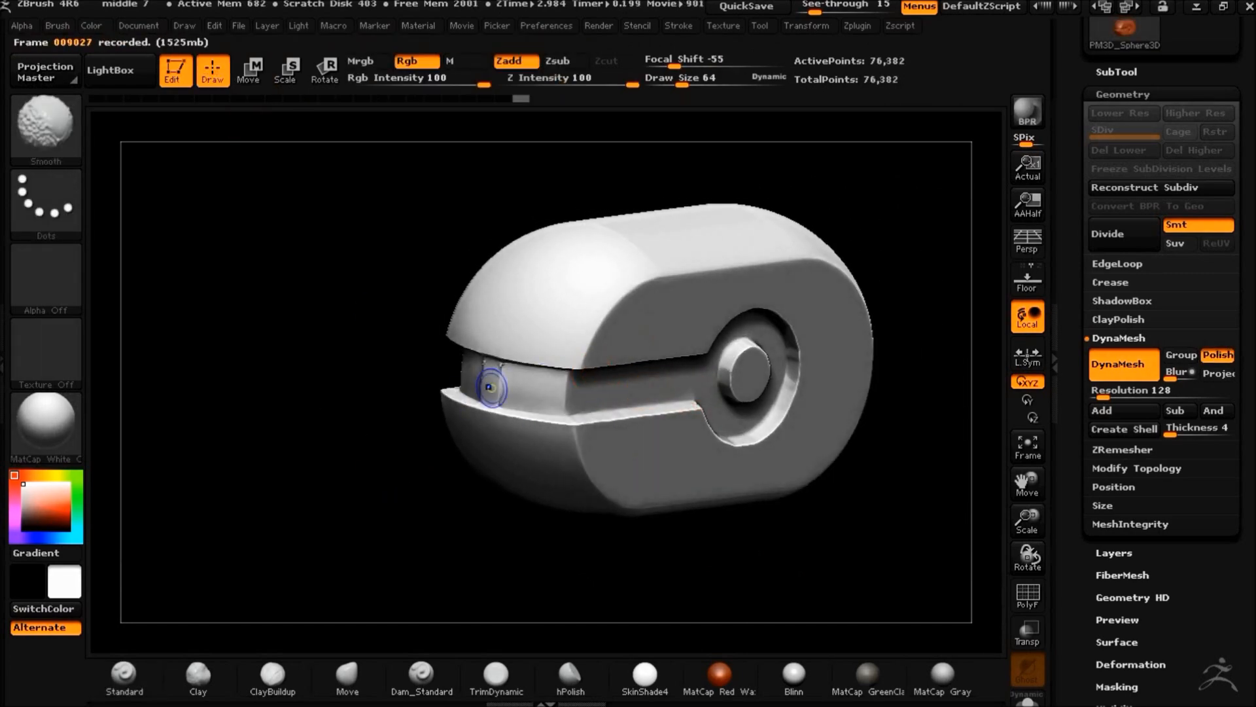
left_click_drag(294, 402, 698, 415, "shift")
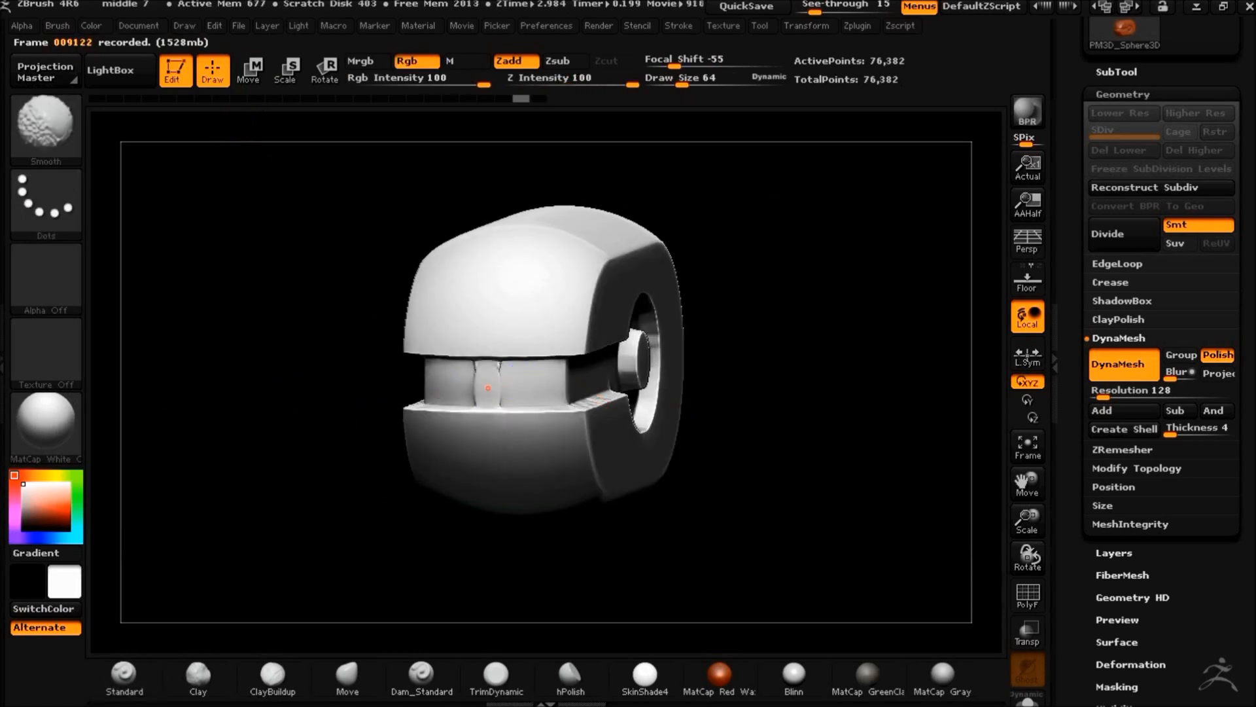
key("ctrl")
mouse_move(785, 471)
left_mouse_down()
mouse_move(343, 485)
mouse_move(359, 471)
mouse_move(317, 443)
mouse_move(680, 460)
left_mouse_up()
left_click_drag(558, 450, 654, 435, "alt")
mouse_move(571, 564)
left_mouse_down()
mouse_move(835, 587)
mouse_move(846, 499)
mouse_move(787, 504)
mouse_move(785, 484)
mouse_move(824, 443)
mouse_move(812, 457)
mouse_move(703, 303)
left_mouse_up()
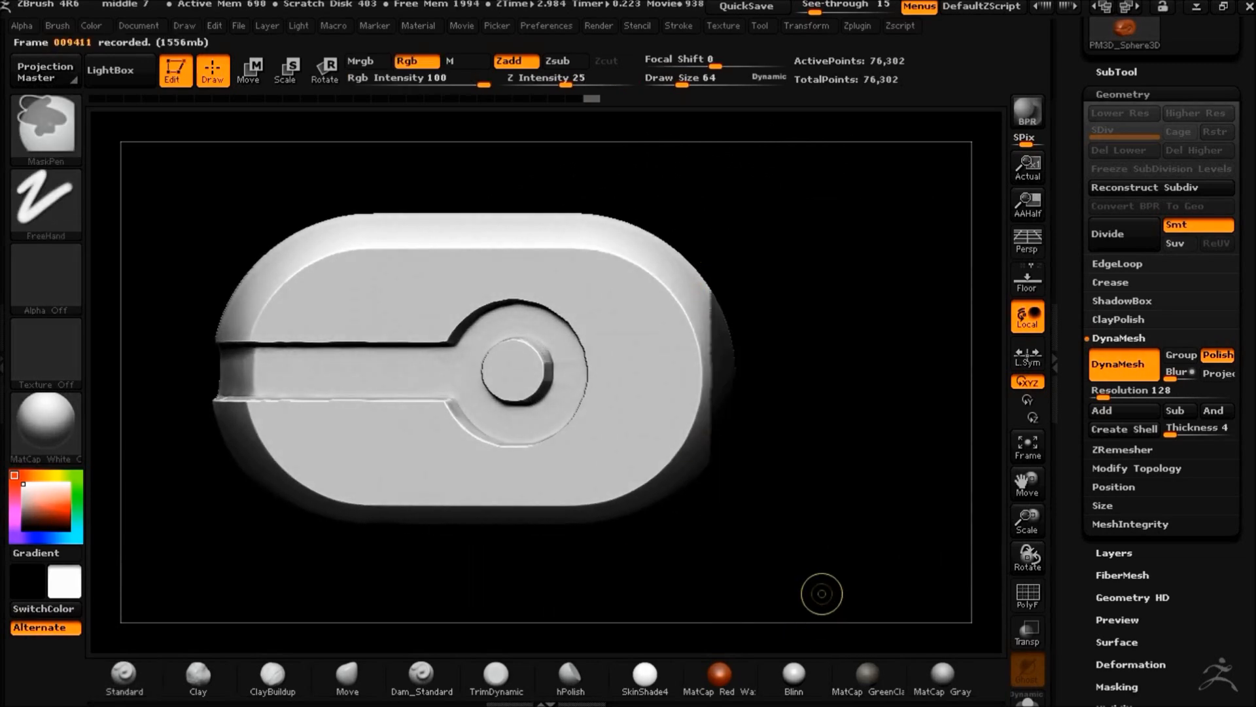
Undo the last end cut and clip the rounded end opposite the groove flat with ClipCurve
key("ctrl+z")
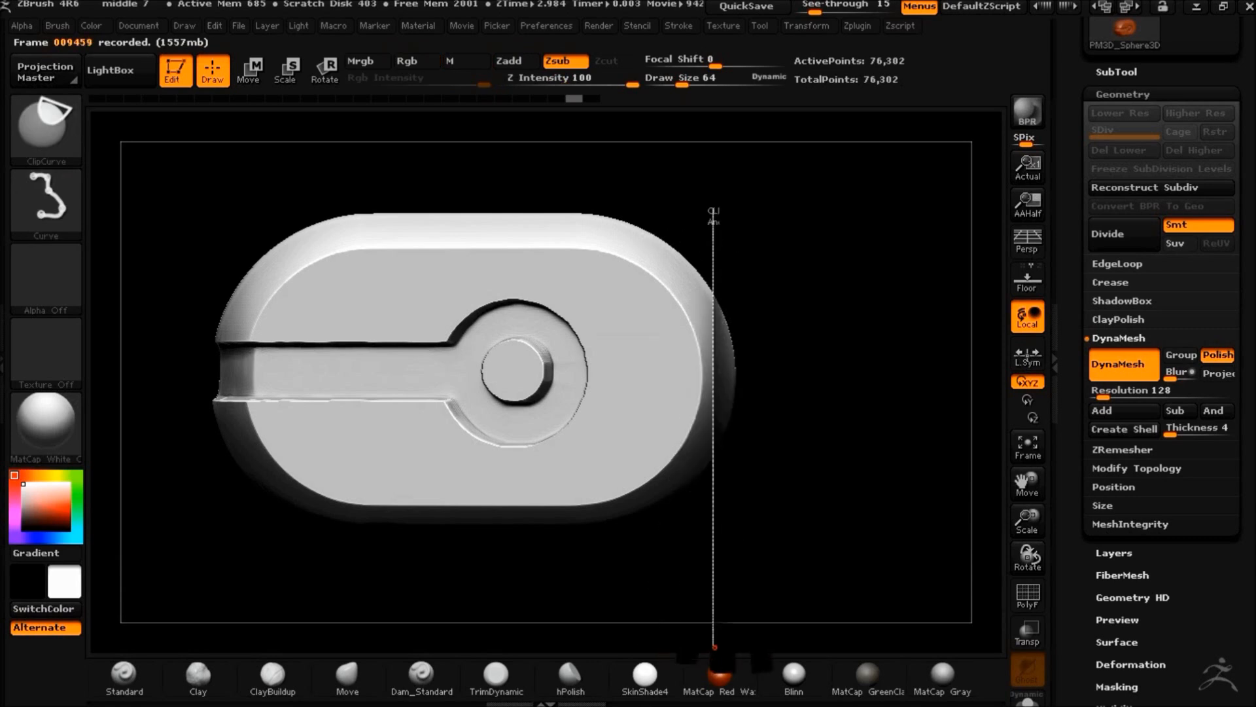
left_click_drag(714, 647, 713, 649, "ctrl+shift")
mouse_move(841, 521)
left_mouse_down()
mouse_move(736, 485)
mouse_move(665, 492)
mouse_move(732, 496)
mouse_move(652, 457)
left_mouse_up()
right_click_drag(652, 457, 738, 459, "ctrl")
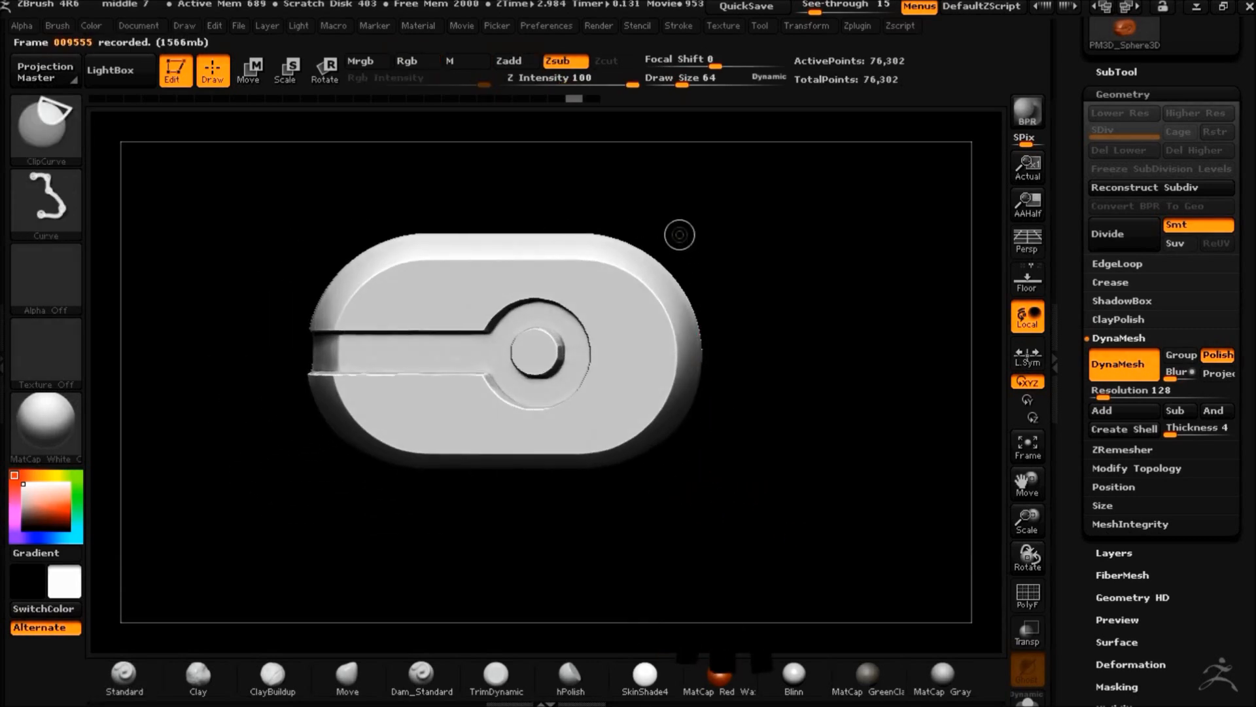
left_click_drag(680, 515, 680, 516, "ctrl+shift")
left_click_drag(837, 562, 648, 542)
left_click_drag(589, 527, 755, 524)
key("ctrl")
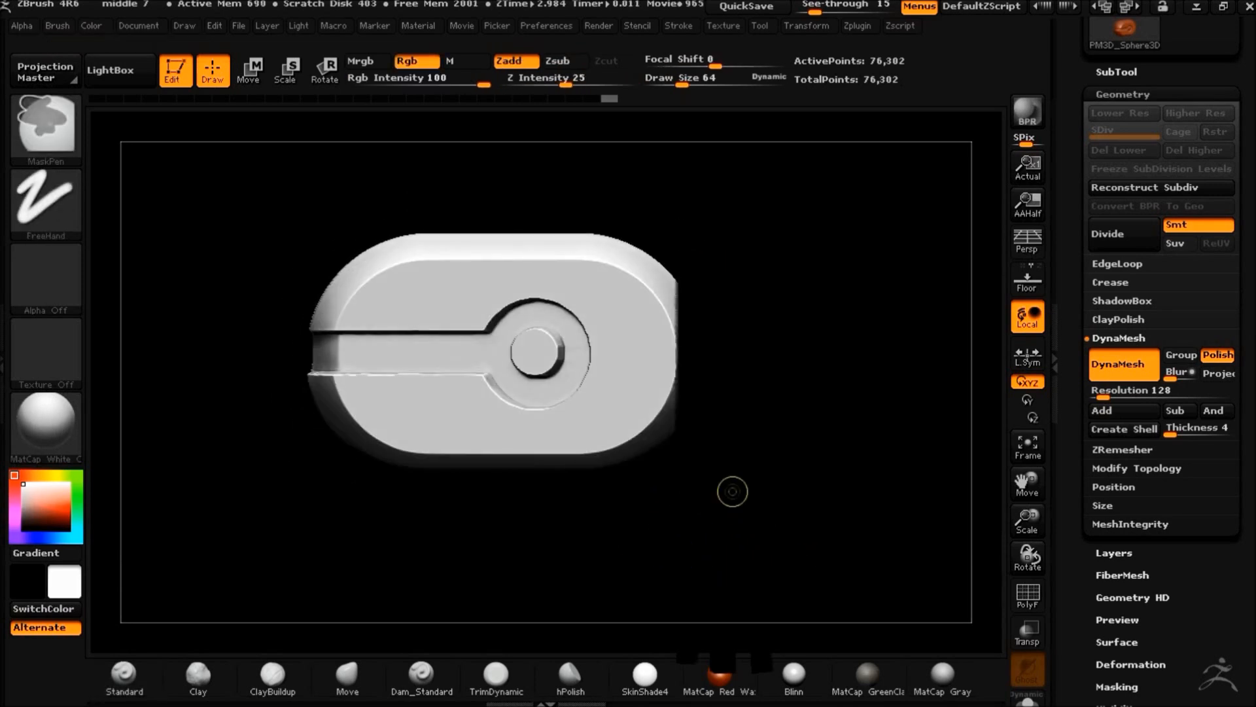
Mask everything except the flattened end face and move that face outward to extend a stub from the block
left_click(793, 514, "ctrl")
key("w")
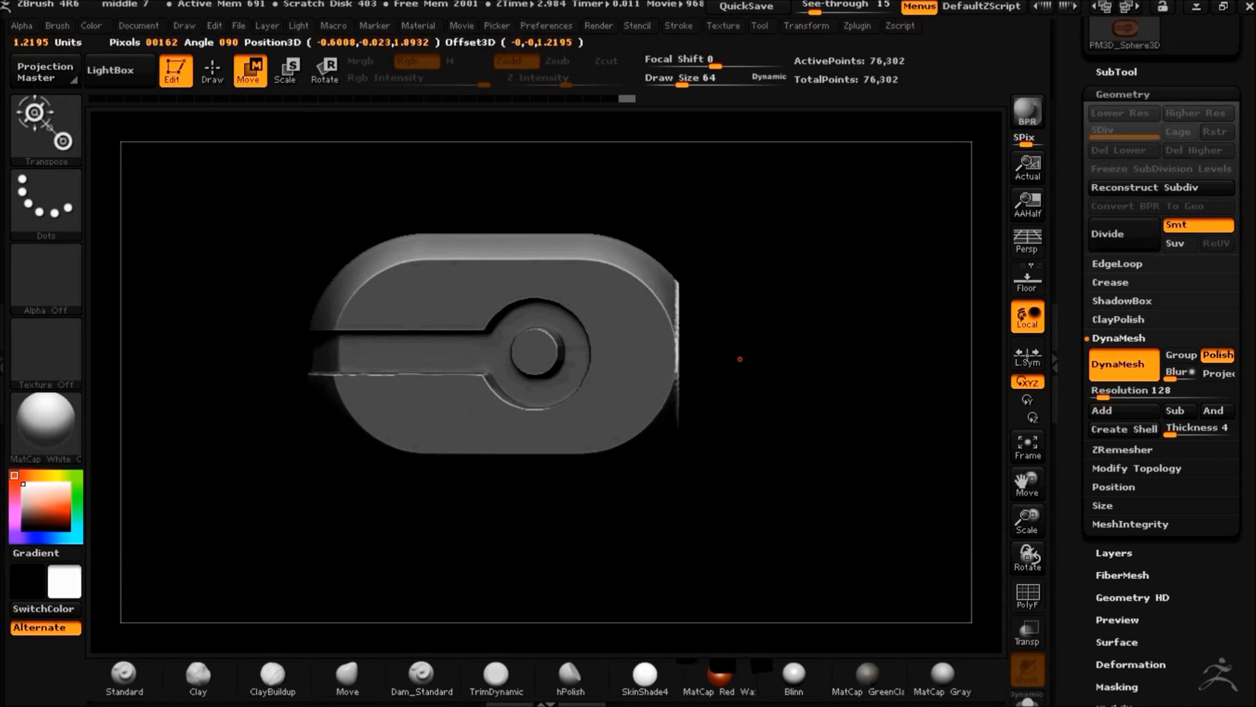
left_click_drag(833, 369, 875, 369)
left_click_drag(860, 544, 785, 564, "shift")
mouse_move(892, 488)
left_mouse_down("alt")
mouse_move(771, 488)
mouse_move(767, 527)
left_mouse_up("alt")
key("ctrl")
left_click_drag(185, 205, 226, 245, "ctrl")
left_click_drag(324, 327, 385, 368, "ctrl")
left_click_drag(216, 373, 344, 418)
left_click_drag(254, 403, 208, 415)
key("ctrl+z")
mouse_move(327, 523)
left_mouse_down("shift")
mouse_move(216, 517)
mouse_move(387, 542)
left_mouse_up("shift")
key("q")
Trim the stub to a round profile with ClipCircle and switch the clipping brush back to ClipCurve
left_click(50, 131, "ctrl+shift")
left_click(89, 224)
left_click(50, 130, "ctrl+shift")
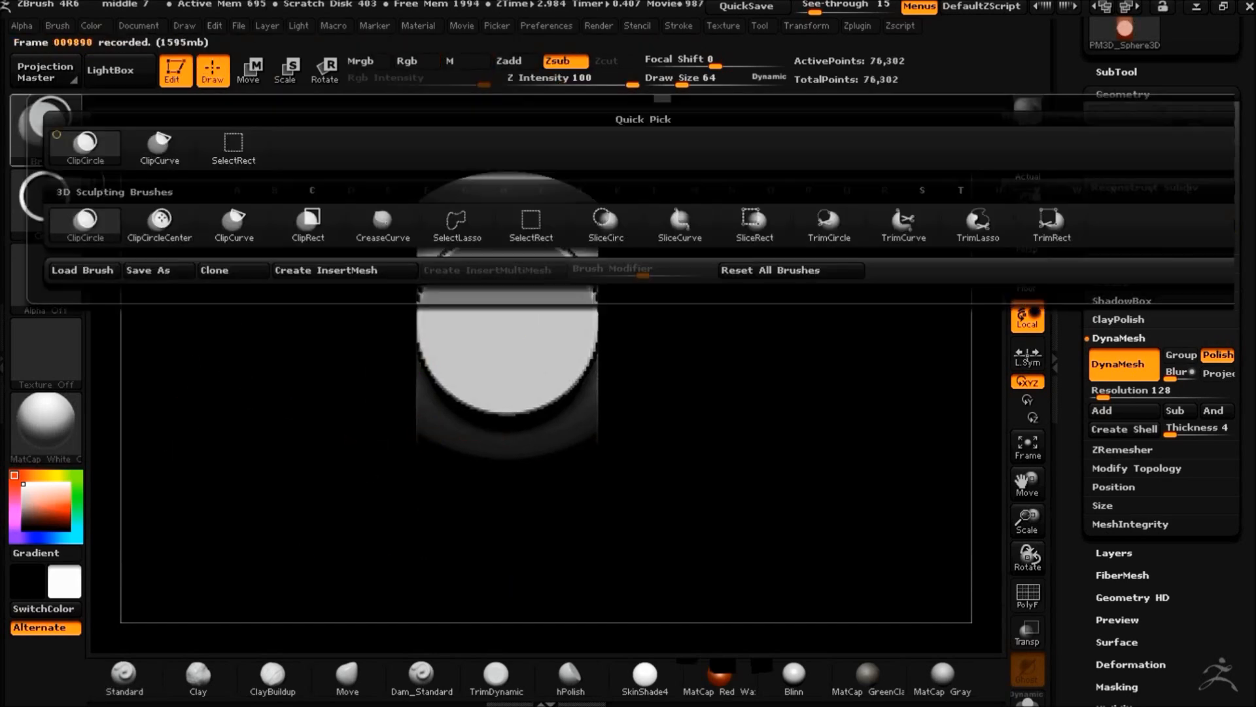
left_click(234, 225)
Recess the centre of the stub's round end face using a circular mask, and remesh the part with DynaMesh
left_click(50, 131, "ctrl")
left_click(86, 223)
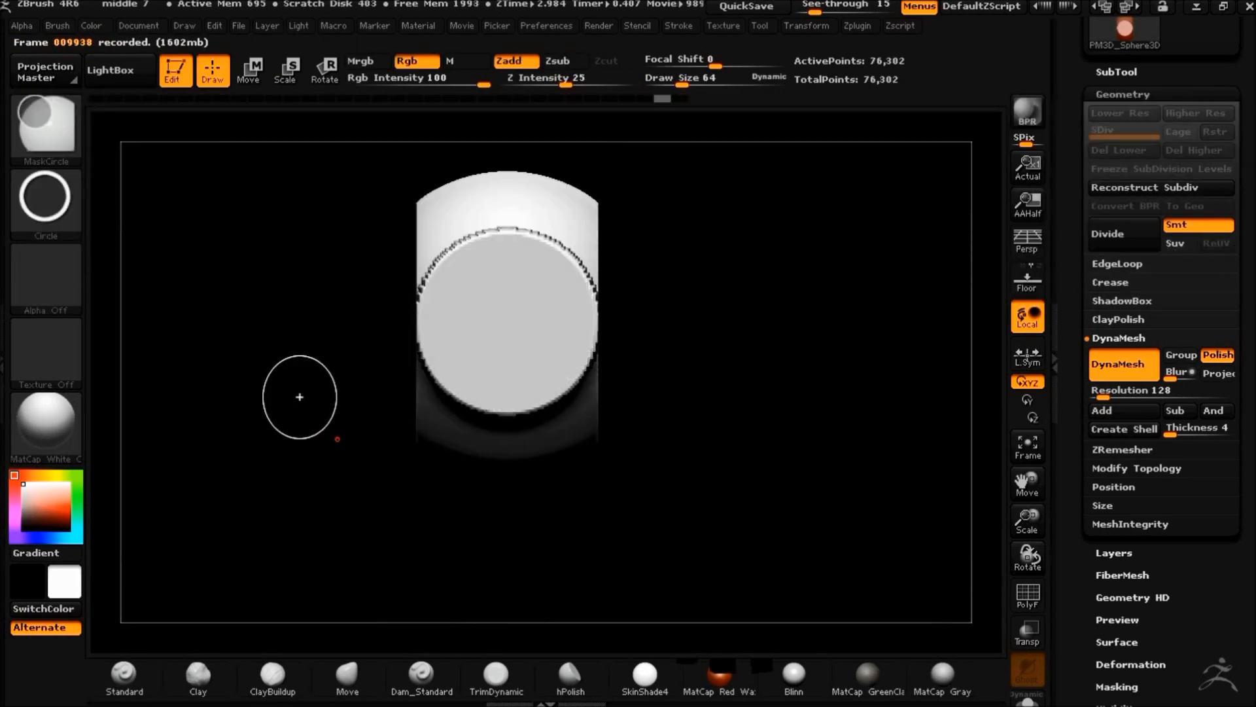
mouse_move(626, 419)
left_mouse_down()
mouse_move(779, 471)
mouse_move(816, 524)
mouse_move(746, 524)
mouse_move(702, 459)
left_mouse_up()
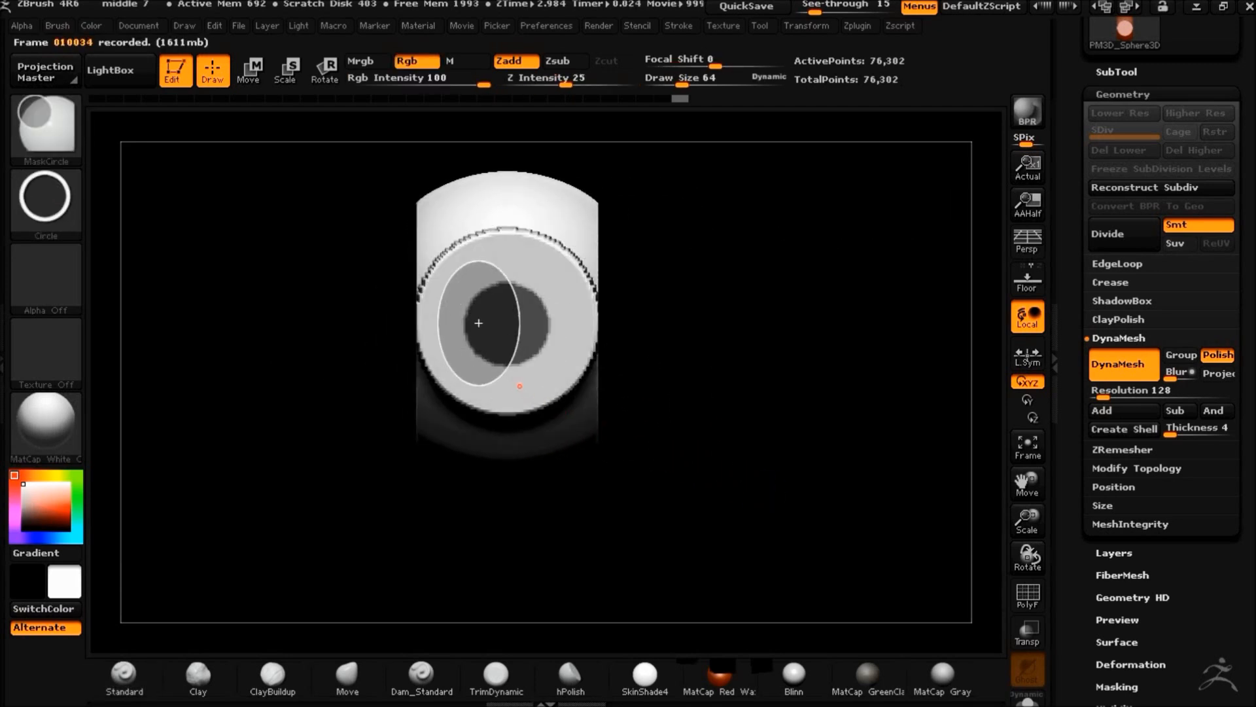
left_click_drag(577, 391, 576, 392, "ctrl")
left_click(700, 468, "ctrl")
left_click_drag(710, 474, 683, 534)
left_click(54, 128, "ctrl+shift")
left_click(244, 219, "ctrl+shift")
left_click_drag(857, 534, 764, 552)
left_click_drag(746, 529, 679, 476)
mouse_move(631, 403)
left_mouse_down("ctrl")
mouse_move(662, 417)
mouse_move(625, 421)
mouse_move(573, 380)
mouse_move(735, 425)
mouse_move(808, 471)
mouse_move(637, 397)
mouse_move(646, 376)
left_mouse_up("ctrl")
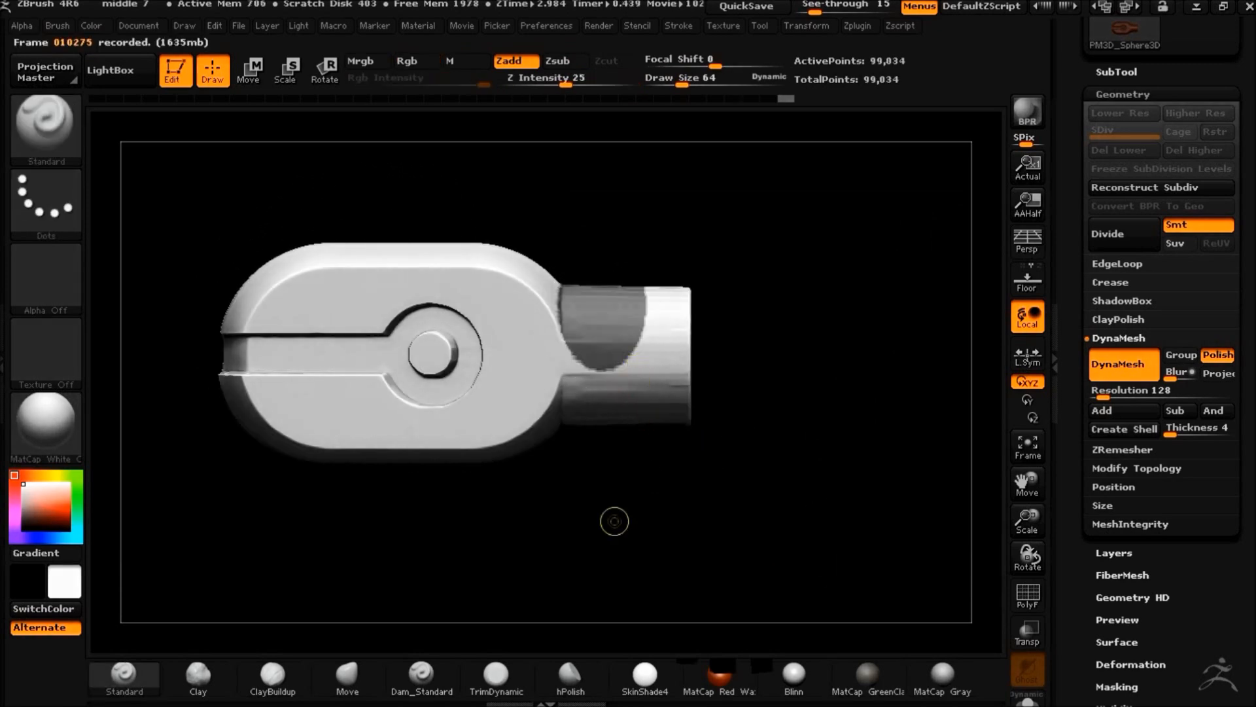
key("ctrl+z")
Isolate the stub with a rectangular mask and smooth it and its junction with the body at Draw Size 703
left_click(51, 127, "ctrl")
left_click(383, 225, "ctrl")
mouse_move(614, 213)
left_mouse_down("ctrl")
mouse_move(772, 442)
mouse_move(748, 463)
mouse_move(800, 469)
mouse_move(760, 527)
mouse_move(793, 495)
mouse_move(886, 575)
left_mouse_up("ctrl")
left_click(778, 528, "ctrl")
left_click(698, 79)
mouse_move(799, 564)
left_mouse_down("ctrl")
mouse_move(844, 586)
mouse_move(802, 504)
left_mouse_up("ctrl")
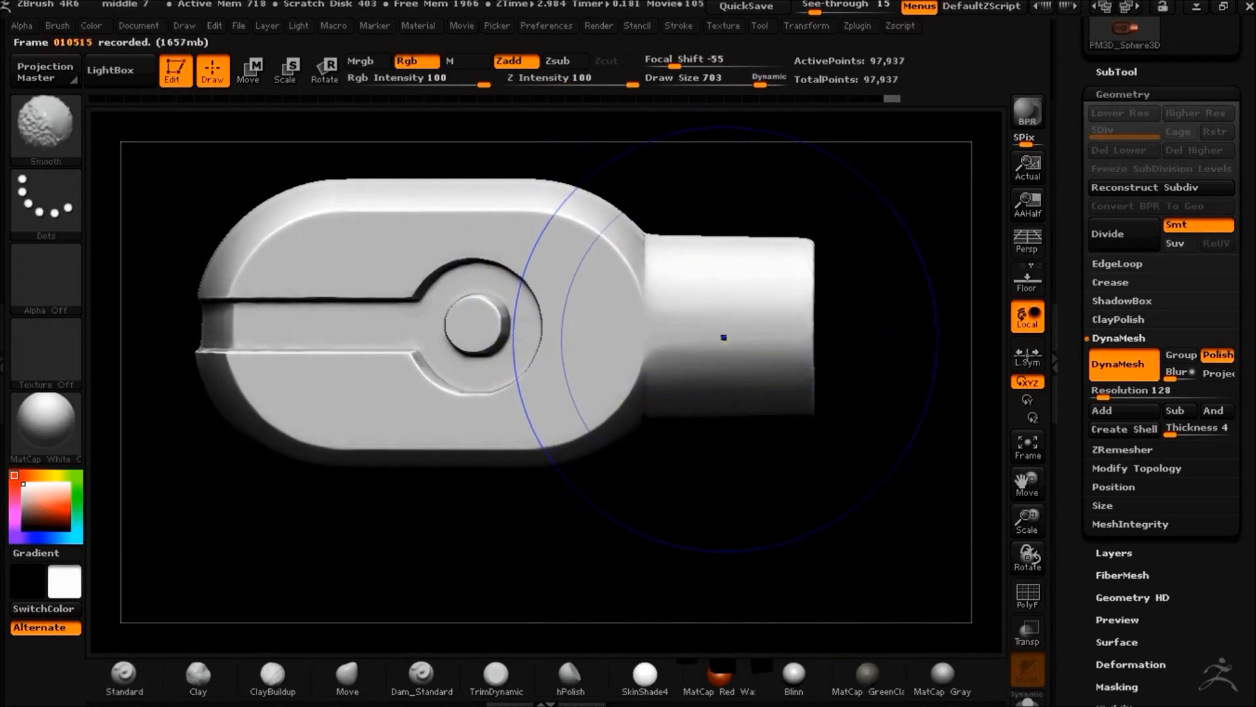
left_click_drag(757, 491, 580, 228)
left_click_drag(747, 489, 630, 404)
Trim the end of the stub straight in side view with ClipCurve and inspect its recessed face
mouse_move(278, 505)
left_mouse_down("shift")
mouse_move(256, 494)
mouse_move(538, 583)
mouse_move(371, 491)
left_mouse_up("shift")
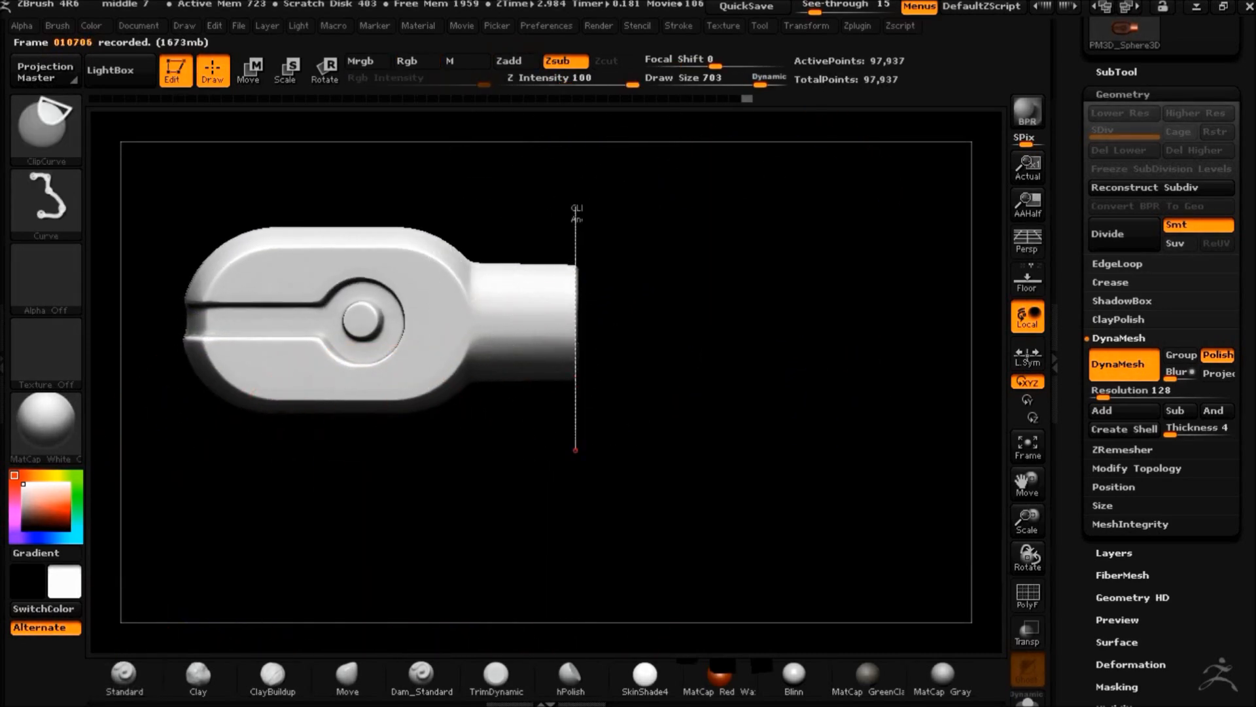
left_click_drag(733, 492, 642, 505)
left_click_drag(555, 512, 463, 439, "shift")
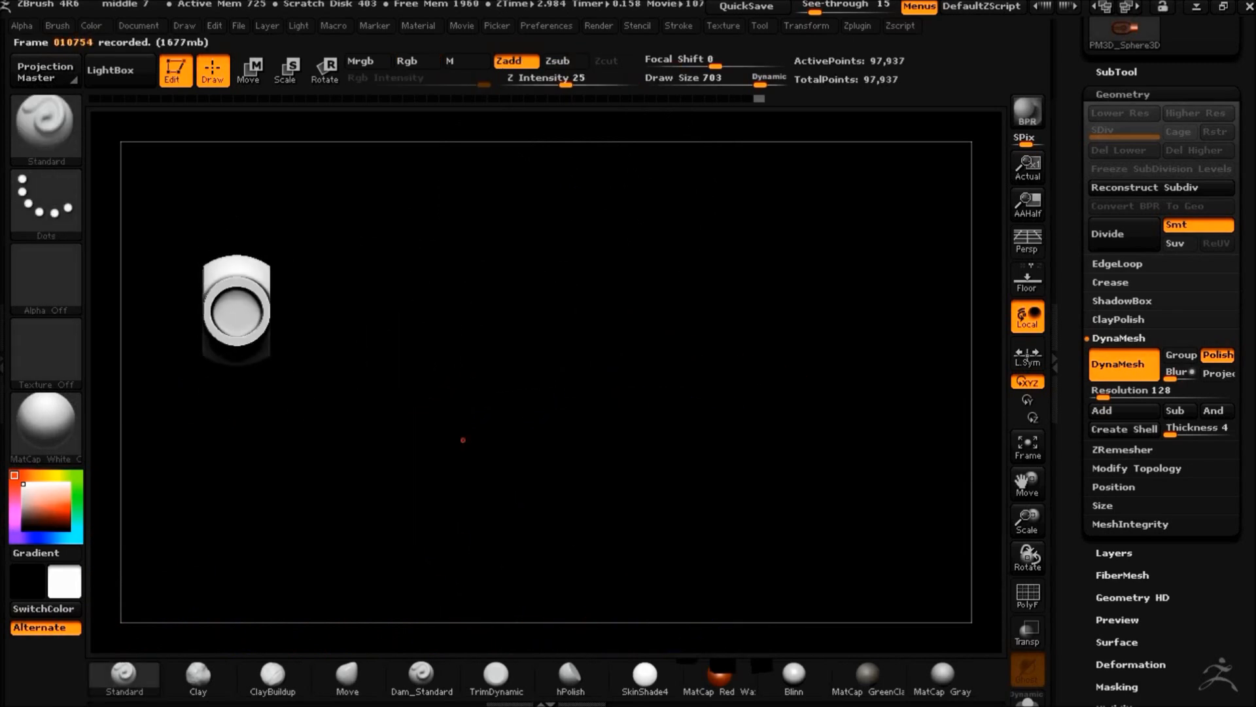
left_click_drag(651, 435, 676, 450)
Return to the mechanical figure, append PM3D_Sphere3D as a subtool, and select it
left_click_drag(1076, 275, 1076, 431)
left_click(1199, 75)
left_click_drag(825, 395, 707, 371)
left_click_drag(707, 372, 716, 392, "shift")
left_click(1116, 229)
left_click(1186, 510)
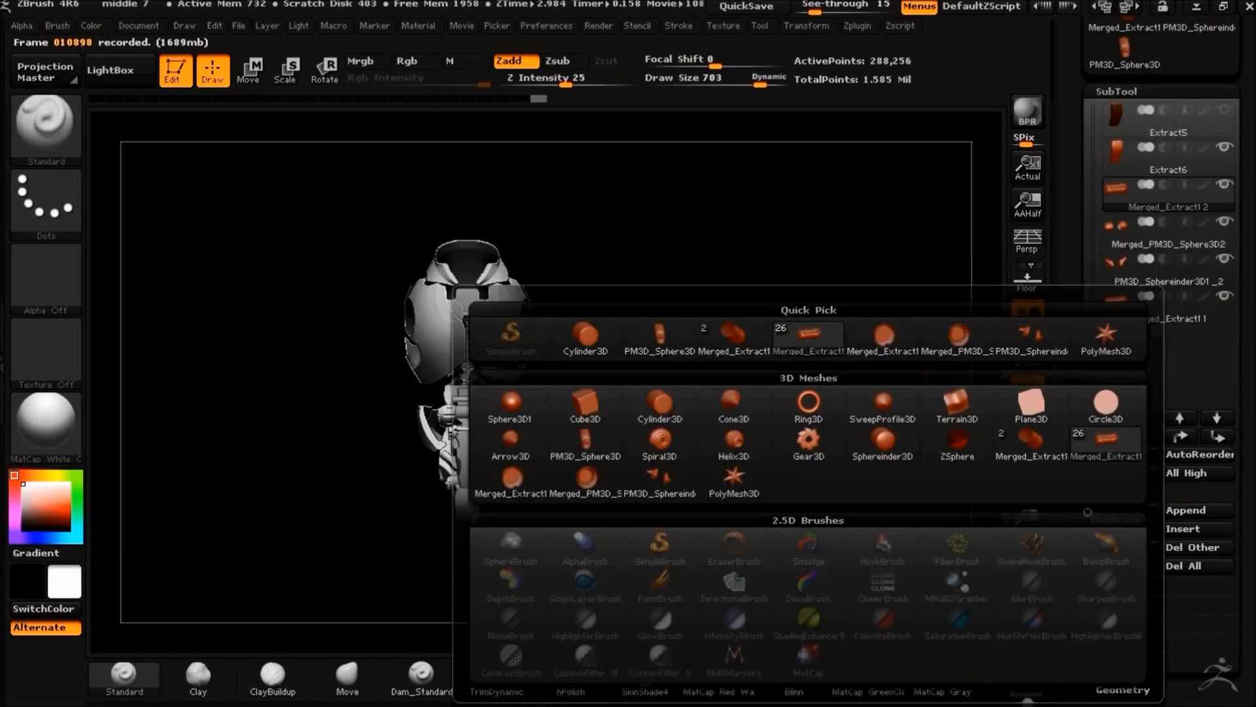
left_click(590, 437)
left_click_drag(710, 553, 678, 455)
left_click_drag(678, 455, 673, 485)
left_click(1117, 341)
Rotate the PM3D_Sphere3D part about its round pin in side view so the stub points diagonally down towards the ribbed plate
left_click_drag(735, 530, 832, 436, "alt")
left_click(324, 71)
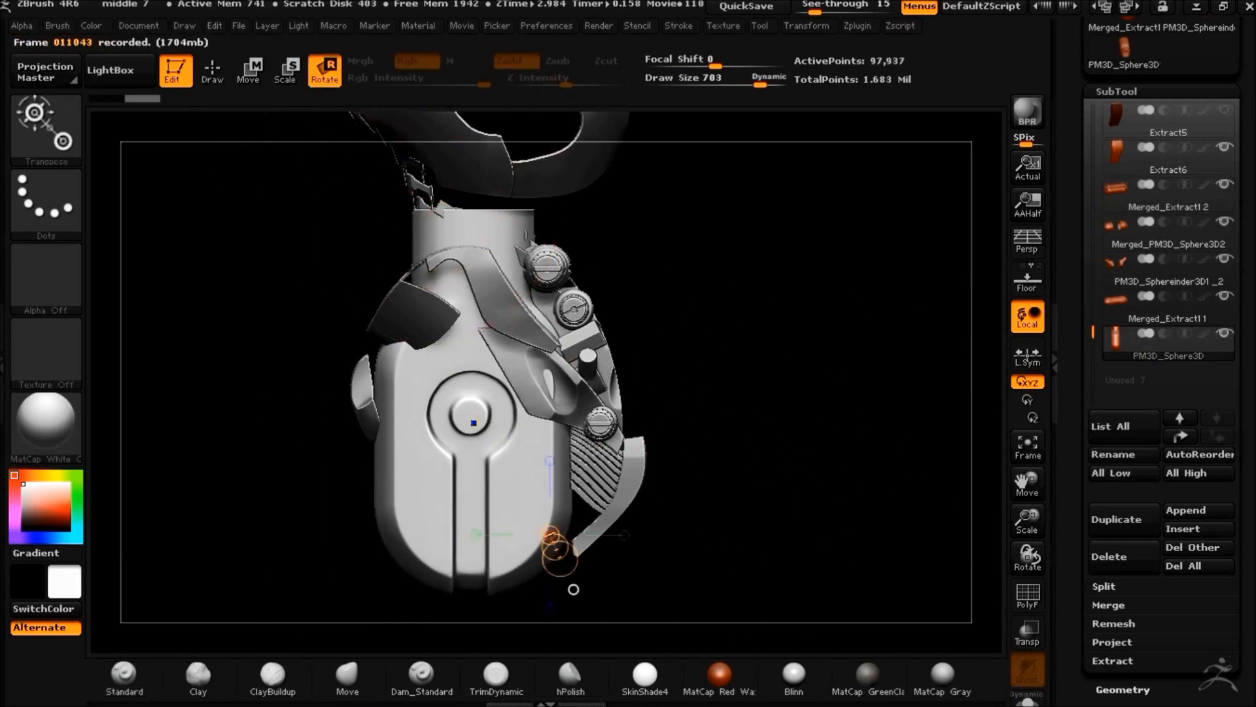
left_click_drag(472, 517, 376, 317)
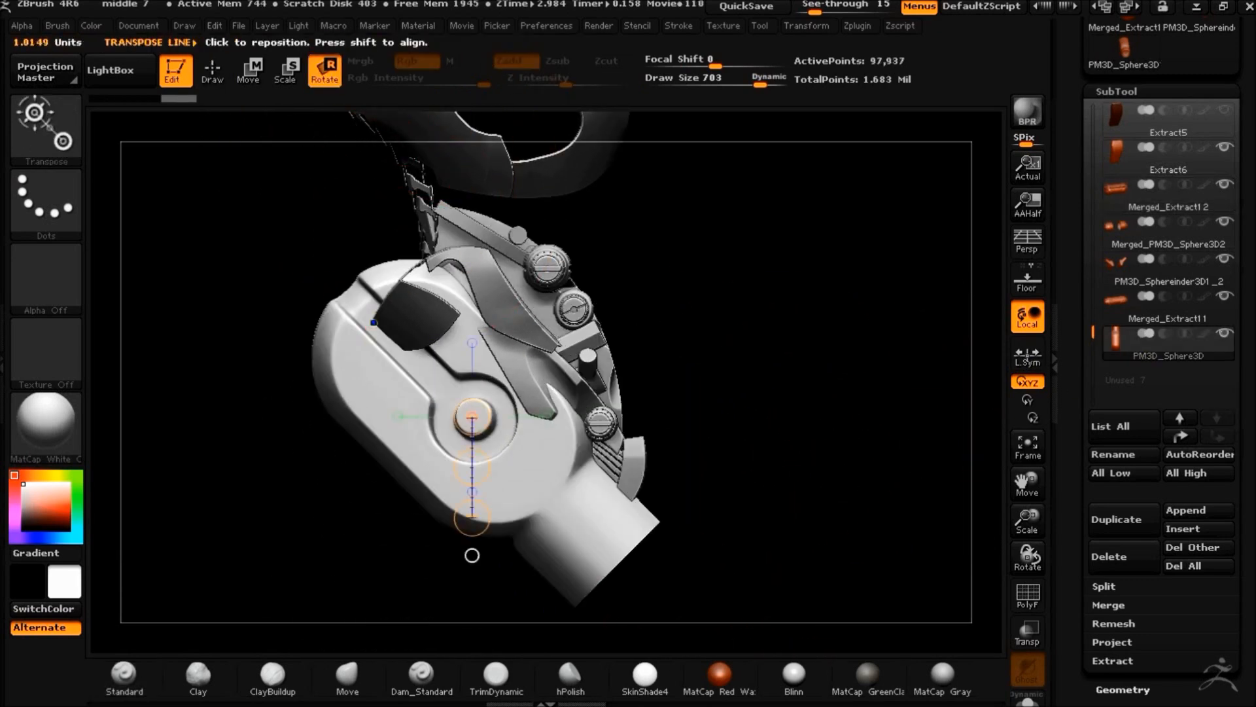
Scale the PM3D_Sphere3D part down to an XYZ Size of 0.4133
left_click(1123, 690)
left_click_drag(1191, 450, 1172, 452)
left_click_drag(855, 419, 712, 608, "alt")
left_click_drag(214, 233, 346, 203, "alt")
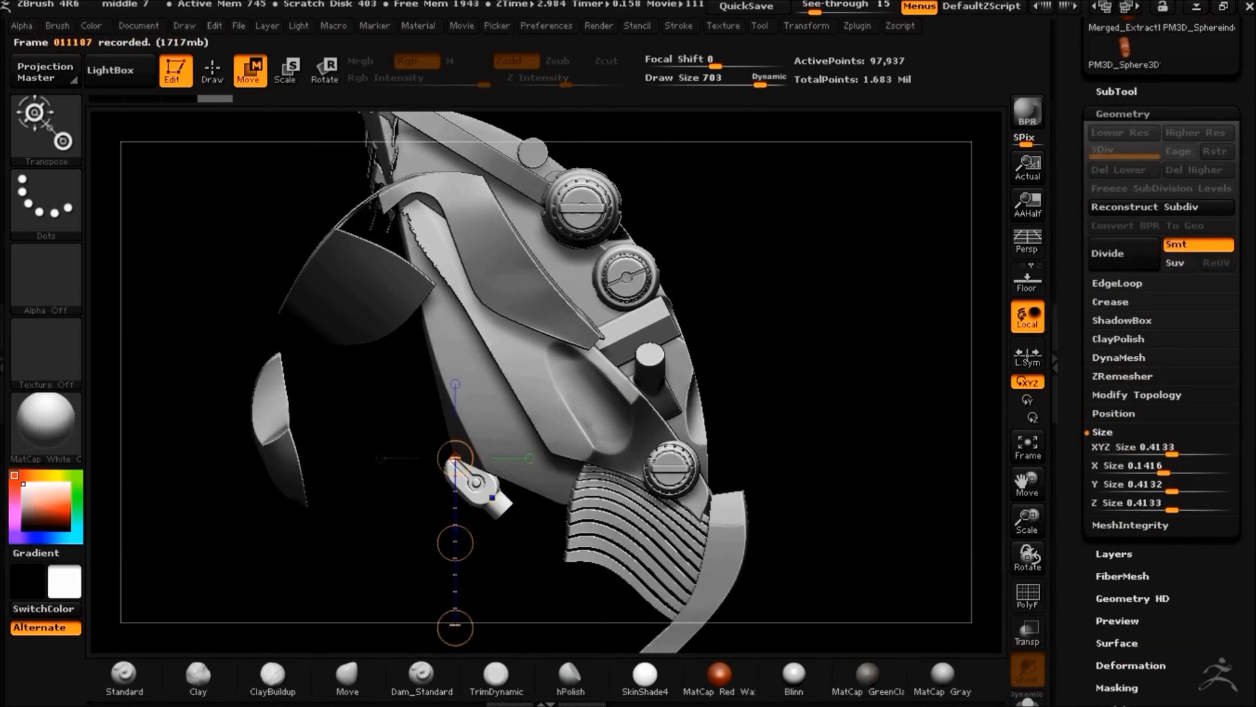
Move the PM3D_Sphere3D part up beside the upper cylindrical pivot and widen it to an X Size of 0.1821
left_click(1027, 633)
left_click_drag(926, 519, 823, 476)
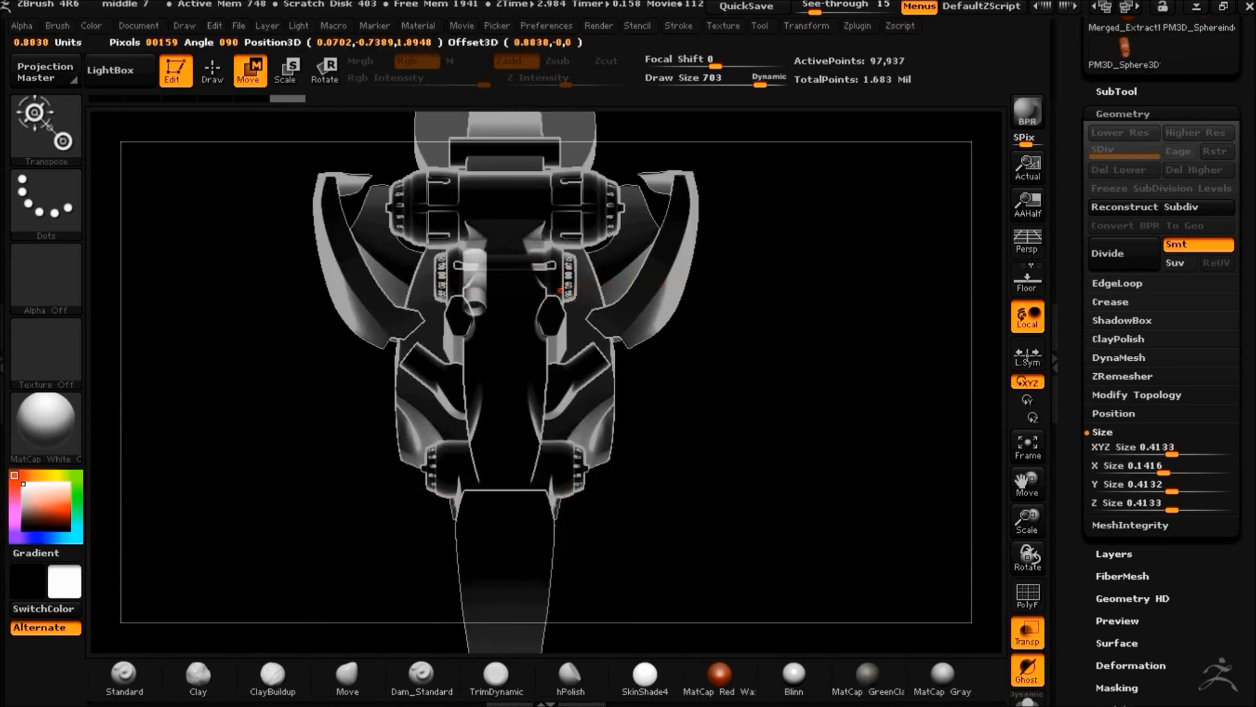
left_click(1040, 630)
left_click_drag(789, 514, 818, 429)
left_click_drag(702, 284, 801, 284, "alt")
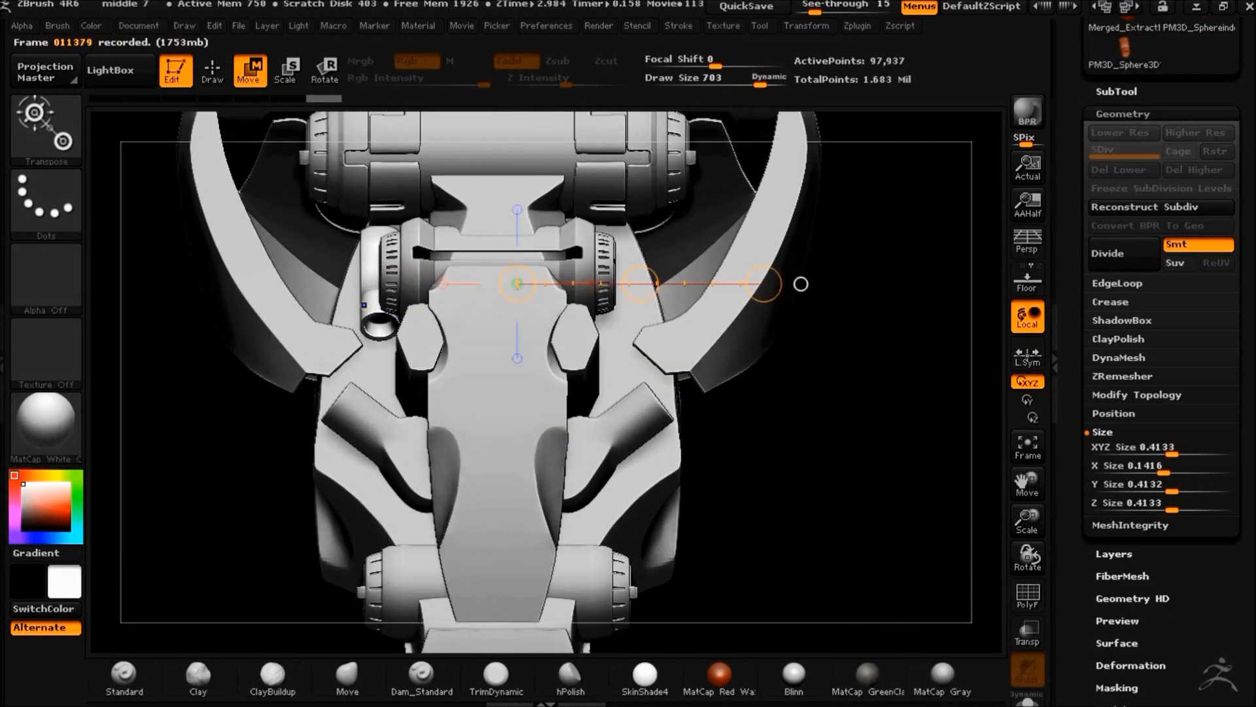
mouse_move(713, 487)
left_mouse_down()
mouse_move(754, 488)
mouse_move(723, 485)
mouse_move(737, 355)
mouse_move(754, 524)
mouse_move(653, 441)
mouse_move(702, 499)
left_mouse_up()
left_click(1027, 633)
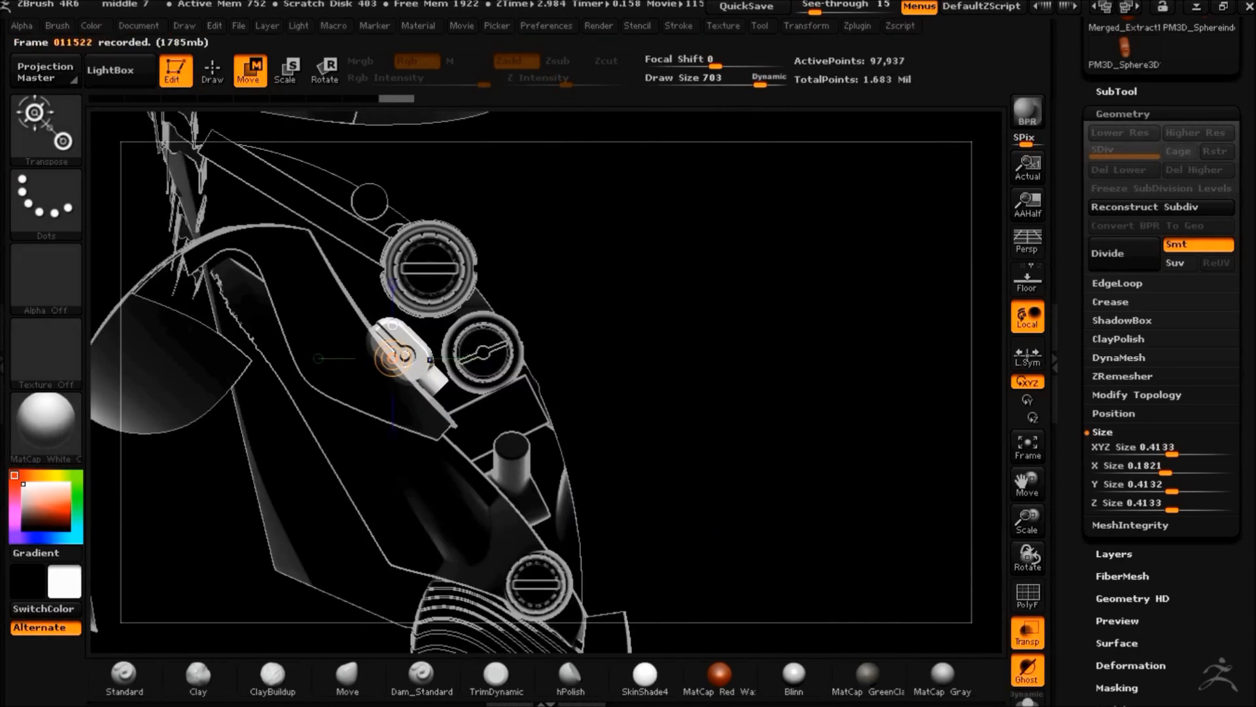
Mirror the small hinge part to the opposite side of the figure with Mirror And Weld and resume the movie recording
left_click(1028, 633)
left_click_drag(860, 531, 729, 506)
left_click(1136, 395)
left_click(1028, 632)
left_click_drag(823, 451, 780, 466)
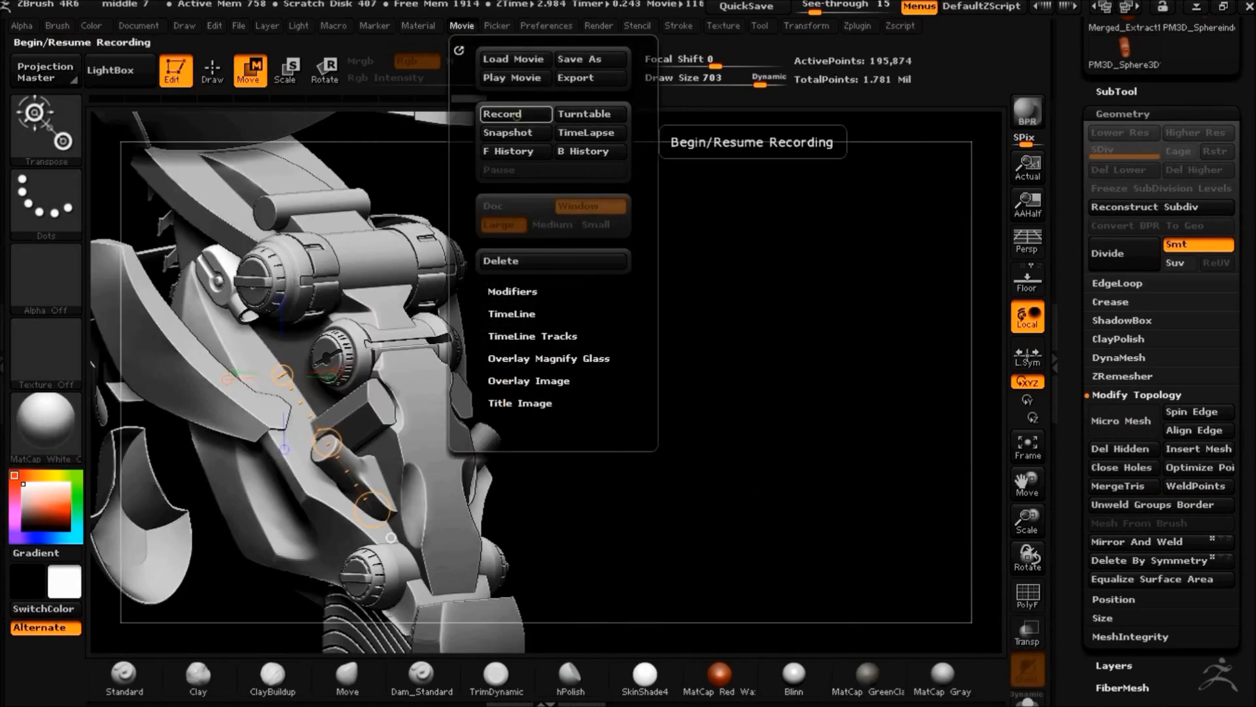
left_click(516, 115)
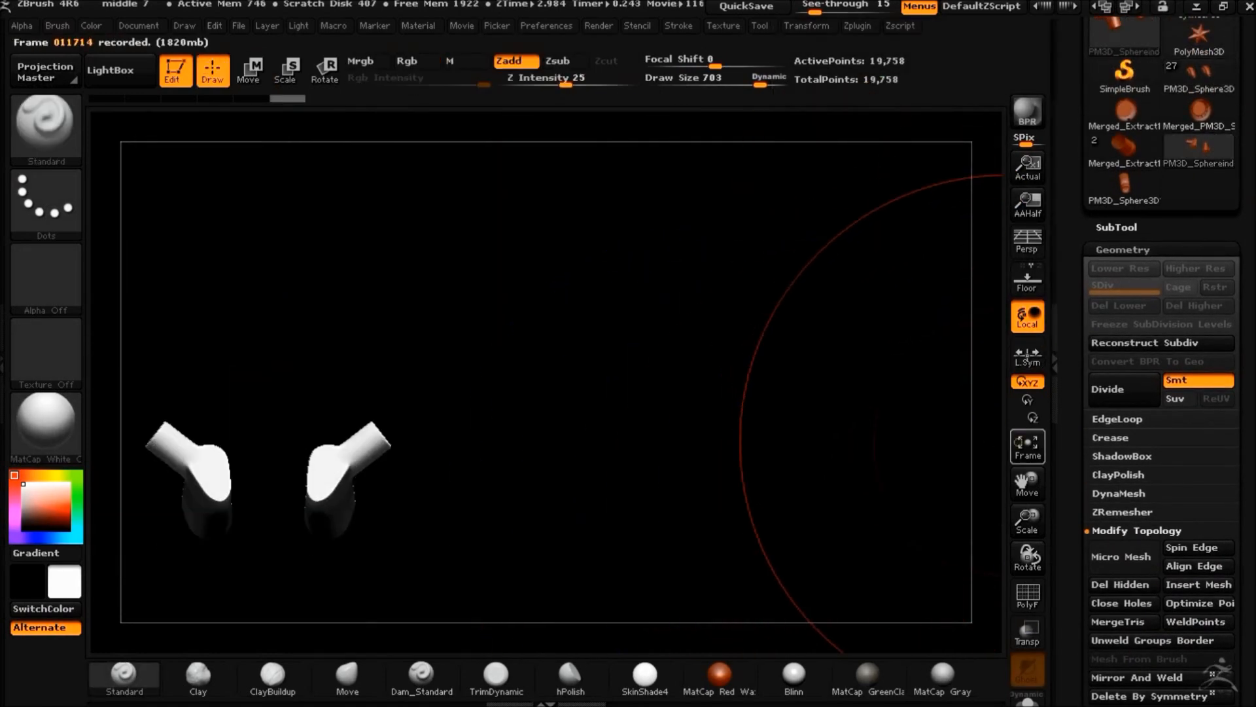
On the paired stub part, mask everything except an inner circle on the round stub's end using MaskCircle, leaving a rim
left_click(1028, 447)
left_click_drag(592, 458, 518, 396, "alt")
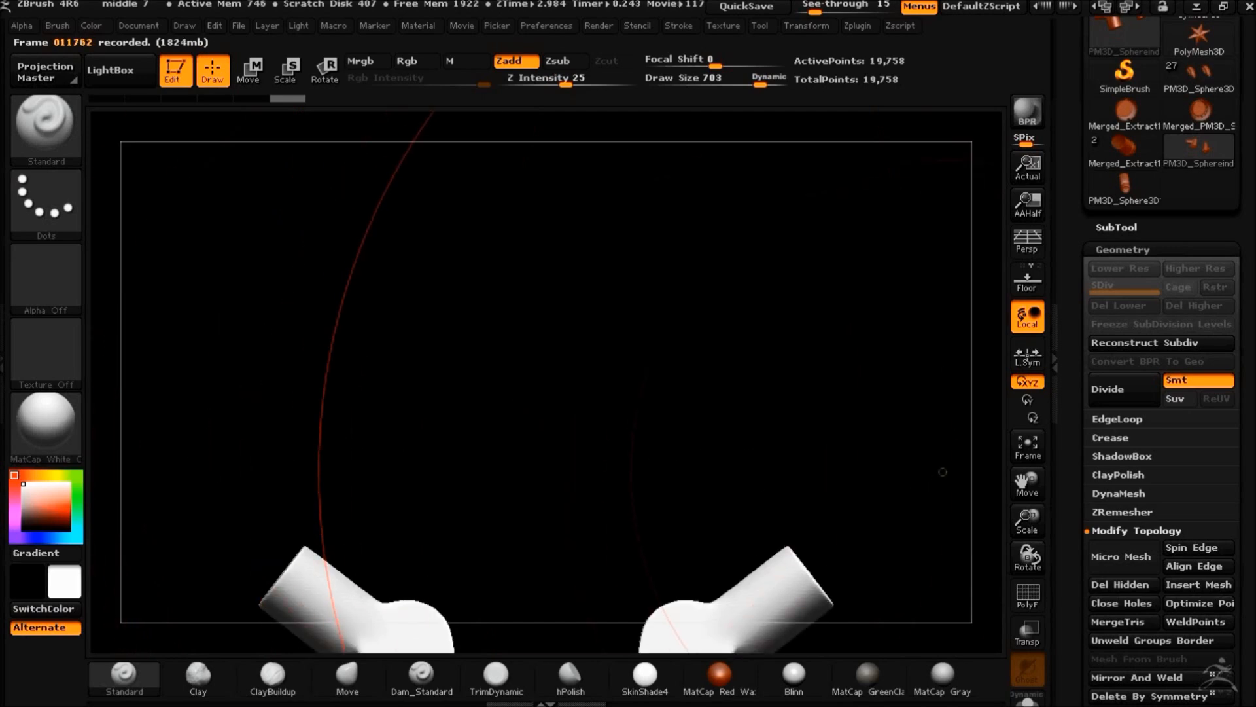
left_click(1027, 447)
left_click_drag(592, 572, 562, 551)
left_click_drag(600, 542, 789, 524)
left_click_drag(596, 463, 586, 471)
left_click(46, 124, "ctrl")
left_click(153, 172)
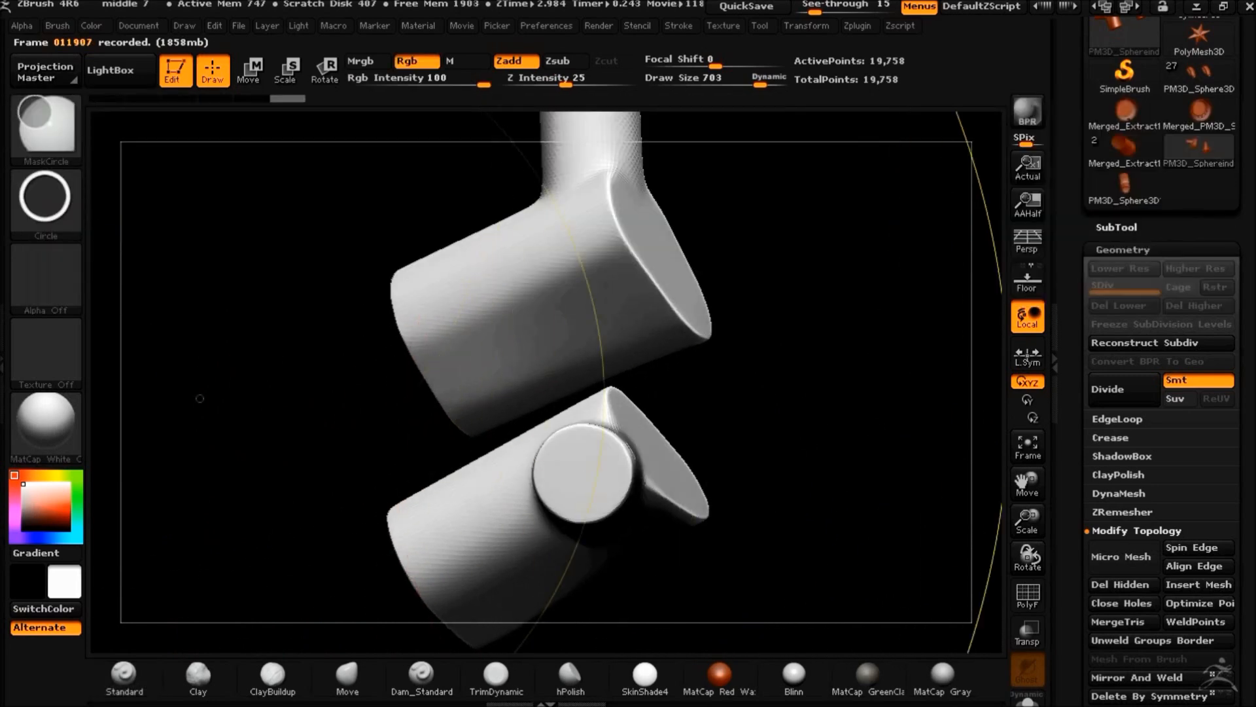
left_click_drag(153, 331, 301, 462)
mouse_move(607, 478)
left_mouse_down("ctrl")
mouse_move(818, 513)
mouse_move(571, 499)
left_mouse_up("ctrl")
left_click_drag(477, 340, 555, 562, "ctrl")
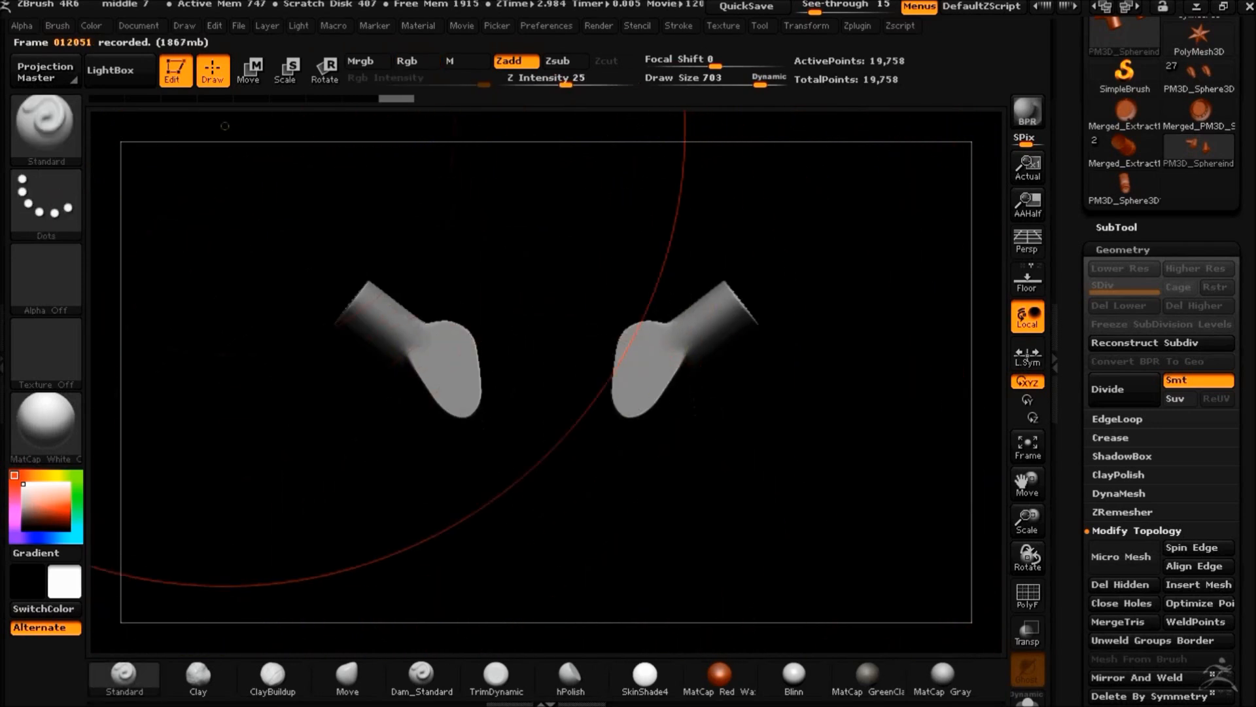
Push the unmasked circle into the stub to hollow it and DynaMesh the part at resolution 336
key("w")
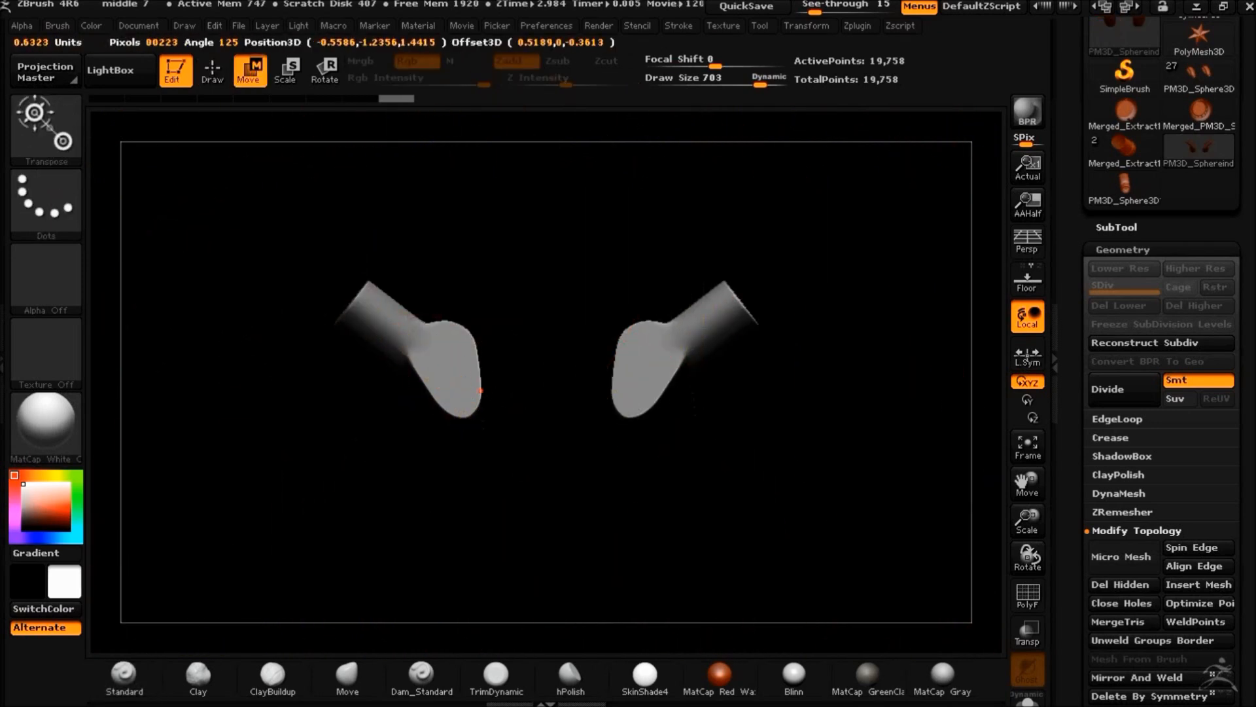
mouse_move(564, 453)
left_mouse_down()
mouse_move(471, 322)
mouse_move(544, 339)
mouse_move(563, 448)
mouse_move(506, 462)
mouse_move(563, 443)
mouse_move(569, 458)
mouse_move(649, 486)
mouse_move(622, 477)
mouse_move(651, 525)
mouse_move(603, 435)
mouse_move(753, 429)
mouse_move(578, 367)
left_mouse_up()
scroll(1161, 458, "down", 5)
left_click(1118, 157)
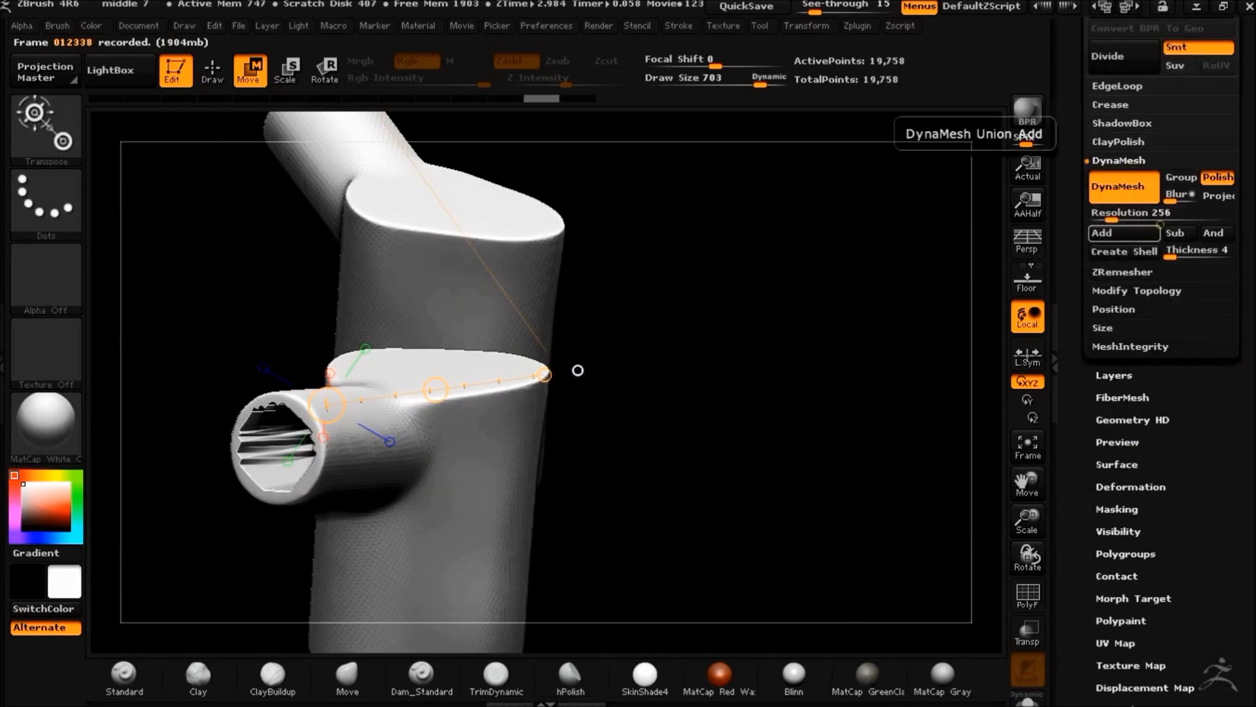
left_click_drag(578, 370, 654, 392)
left_click_drag(767, 485, 630, 185)
left_click_drag(744, 542, 721, 405)
Form round pins on both flat faces of the stub part from MaskCircle masks and hollow out the larger pin
key("ctrl")
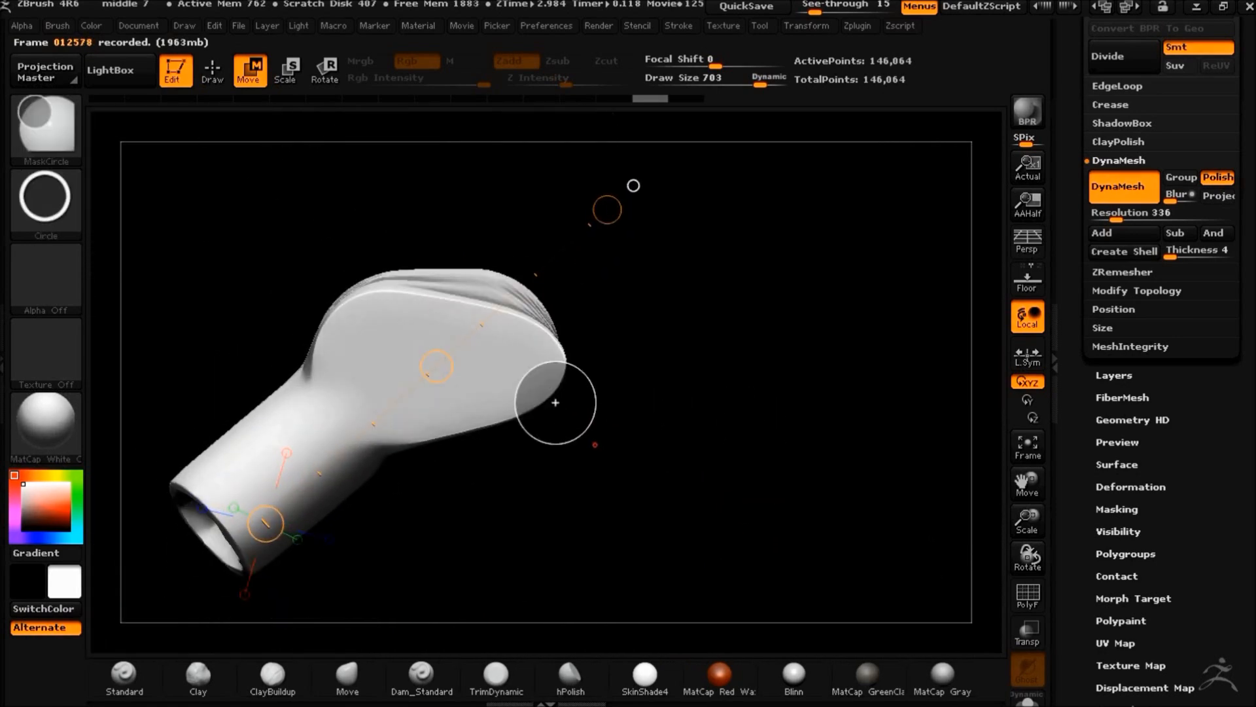
left_click(633, 185, "ctrl")
left_click_drag(633, 186, 616, 399)
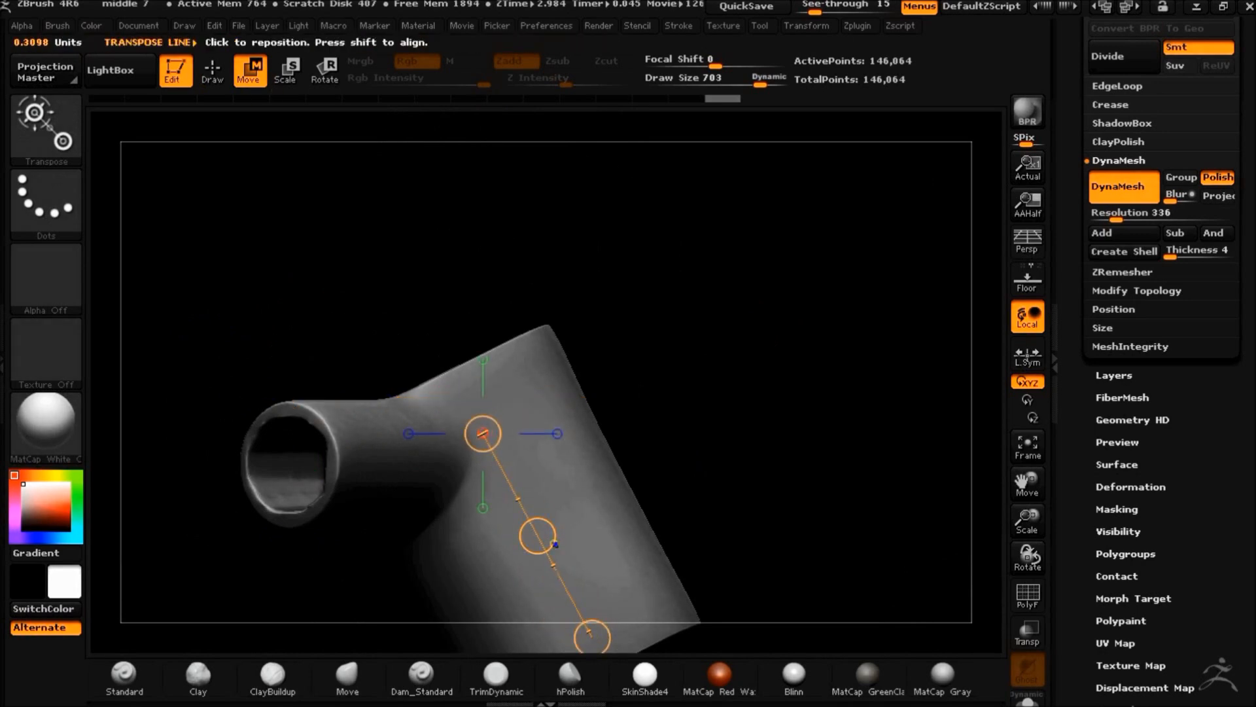
left_click_drag(529, 482, 544, 581)
key("ctrl")
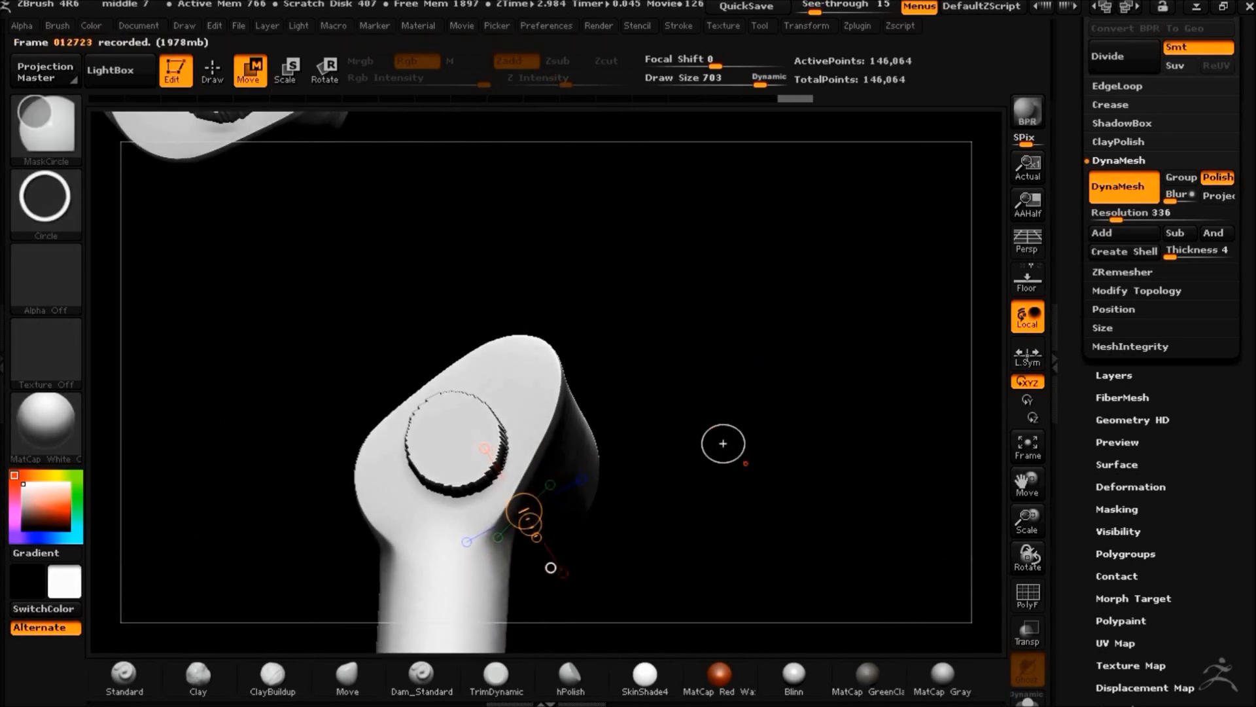
left_click_drag(550, 567, 784, 380)
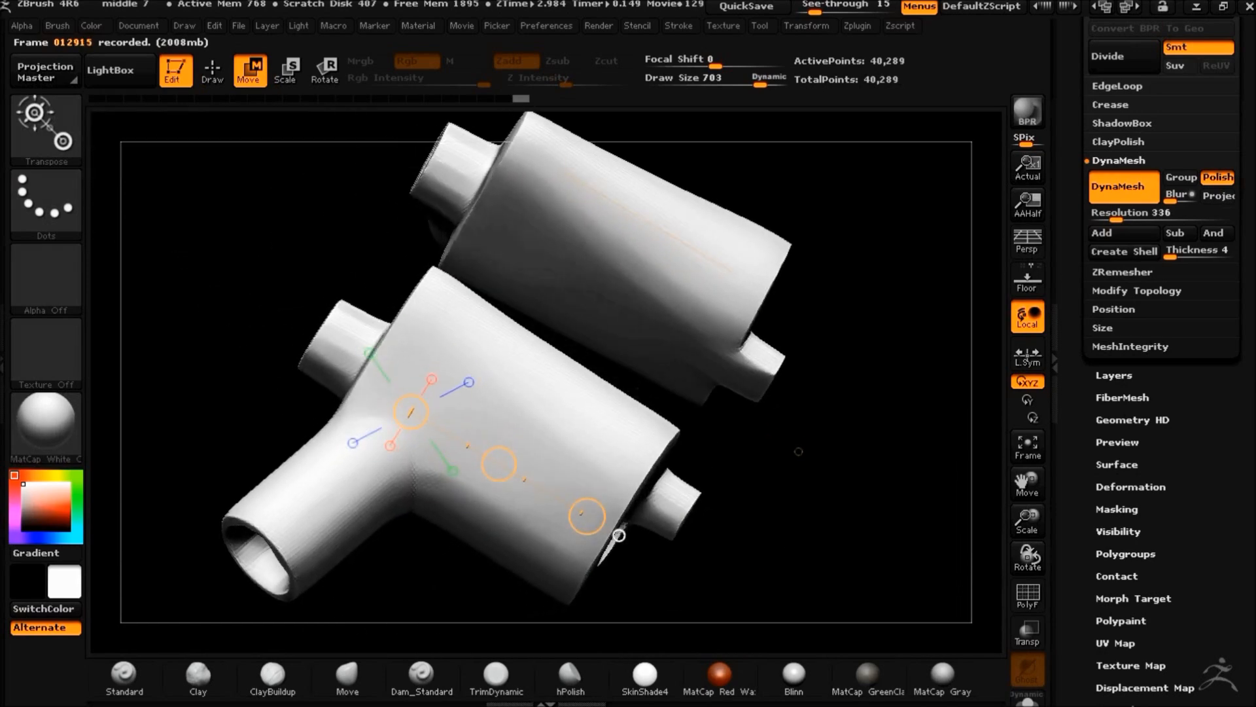
left_click(212, 70)
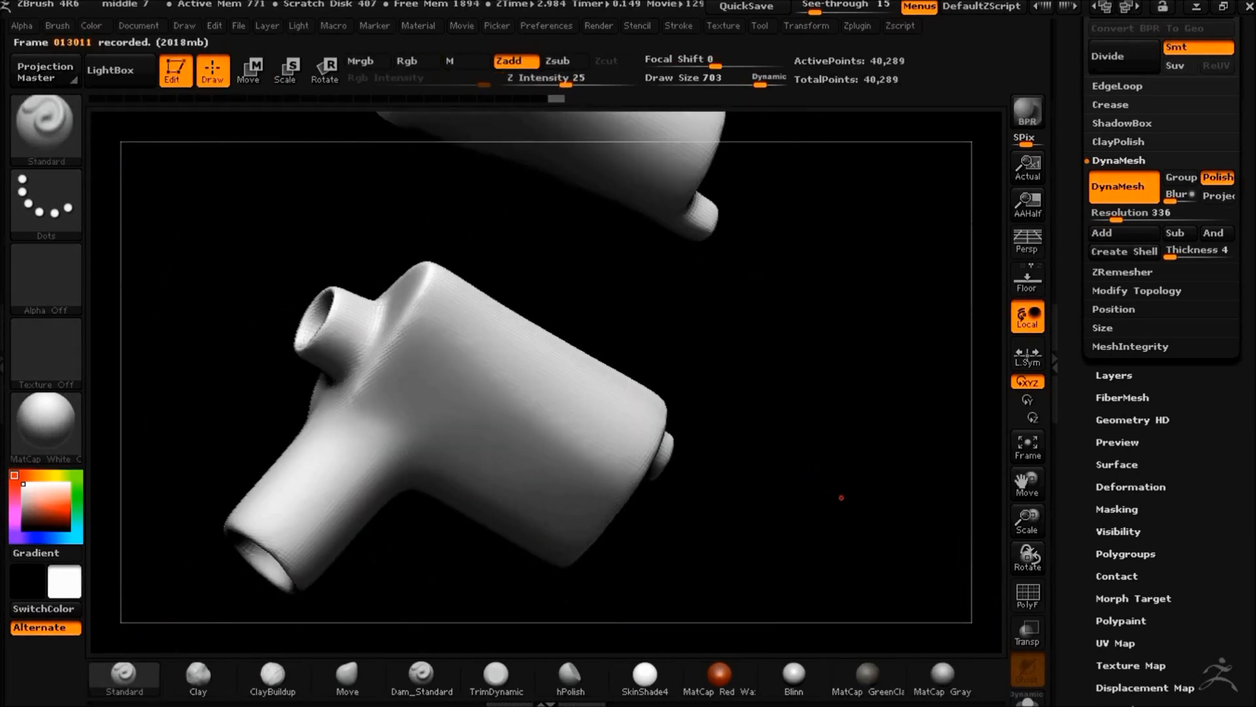
key("ctrl+shift")
left_click_drag(455, 526, 454, 526)
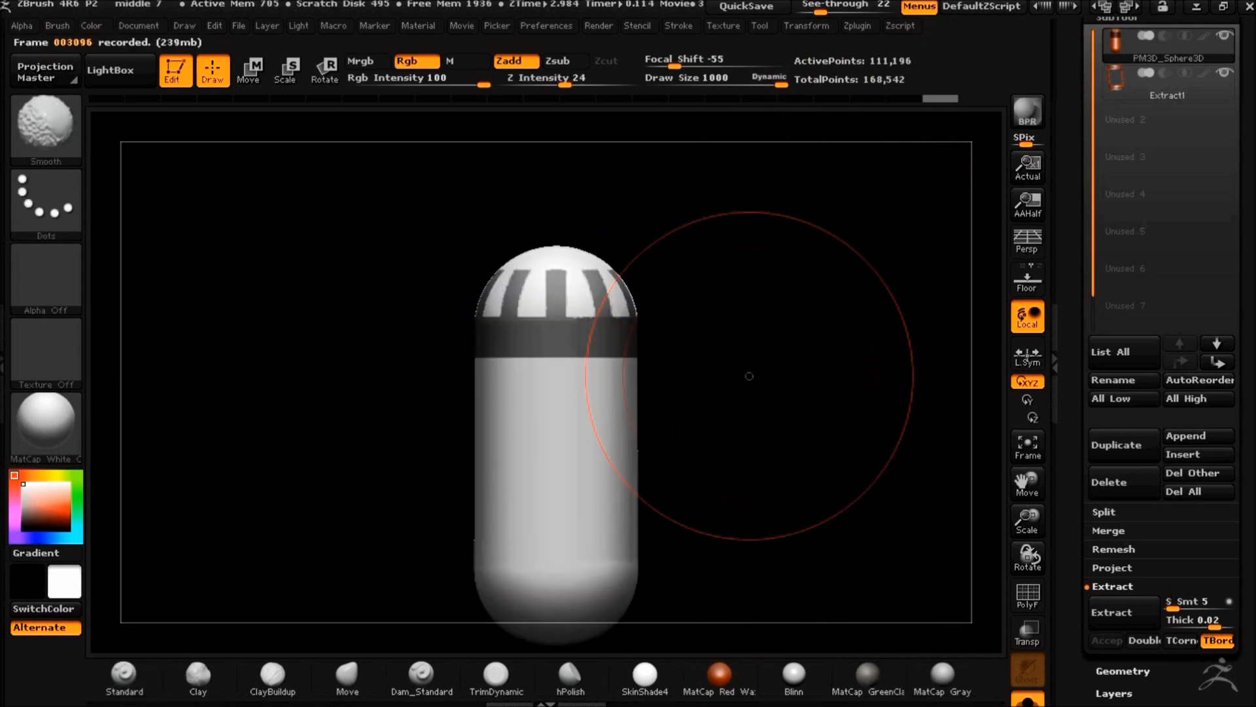
Cut narrow slots into the mask stripes on the capsule's dome and square notches into the lower edge of the masked band
key("ctrl")
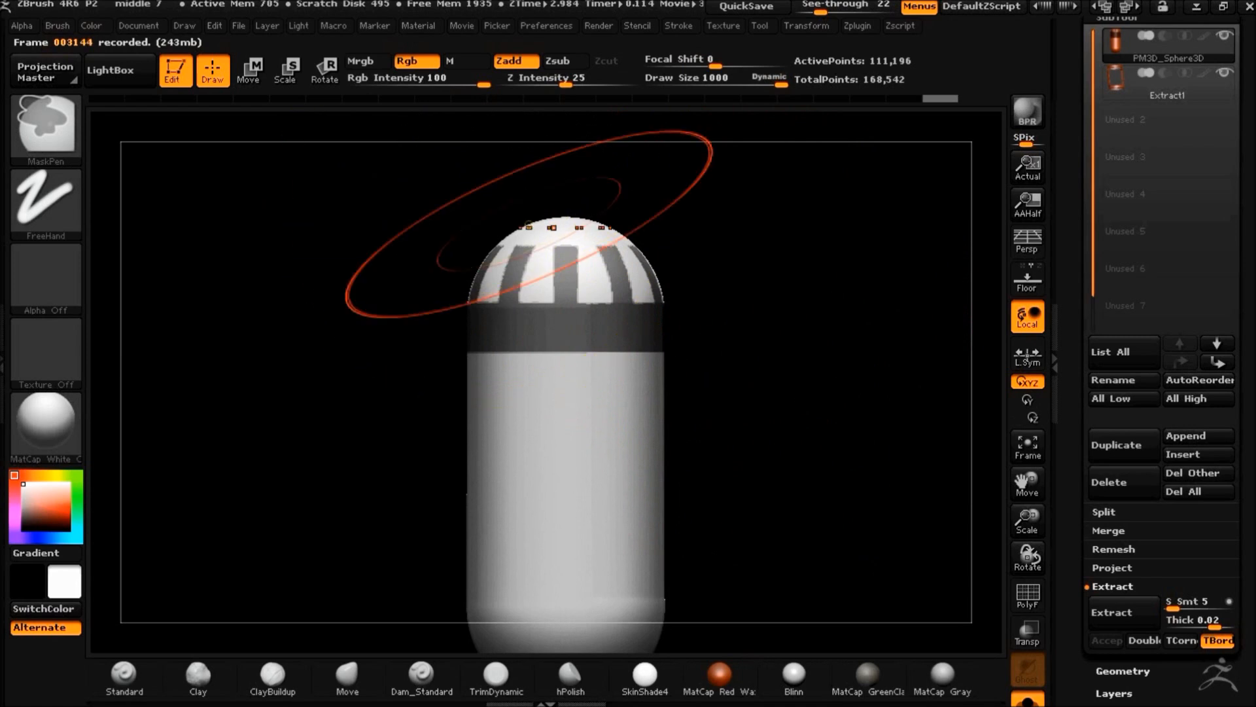
left_click_drag(752, 308, 759, 367)
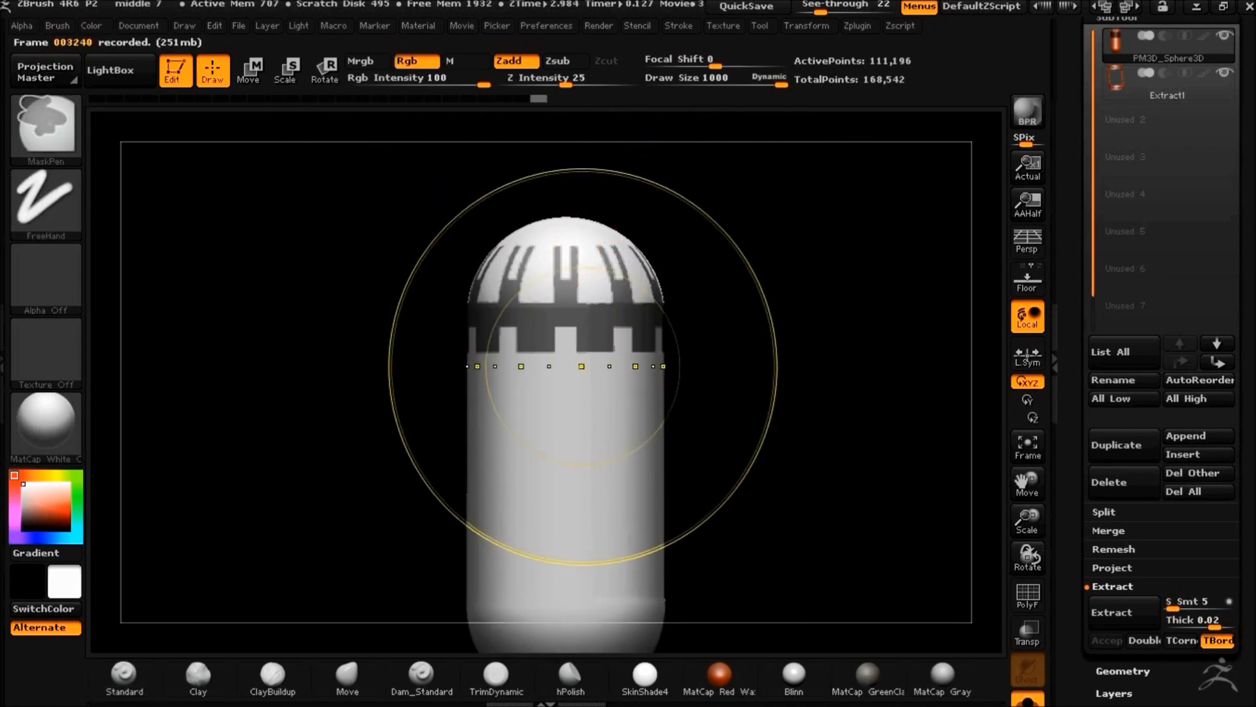
left_click(723, 370, "ctrl")
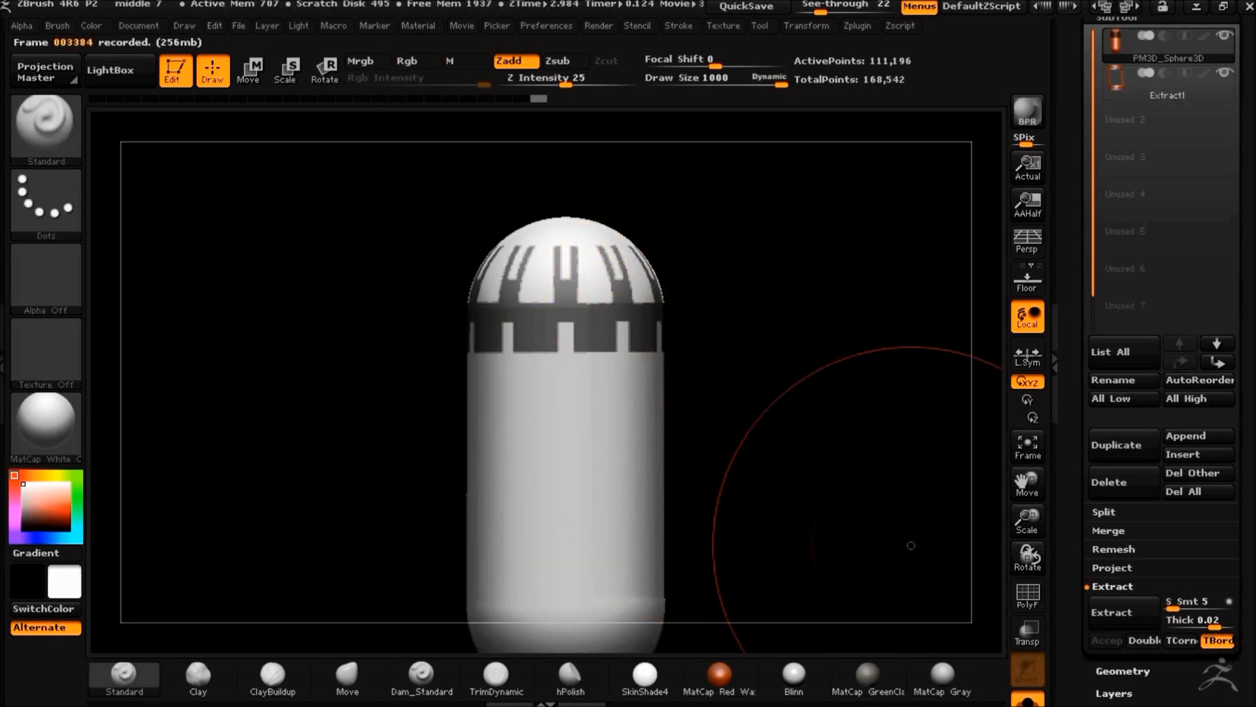
Extract the masked dome pattern with thickness 0.01 and accept it as a new subtool
left_click(1112, 612)
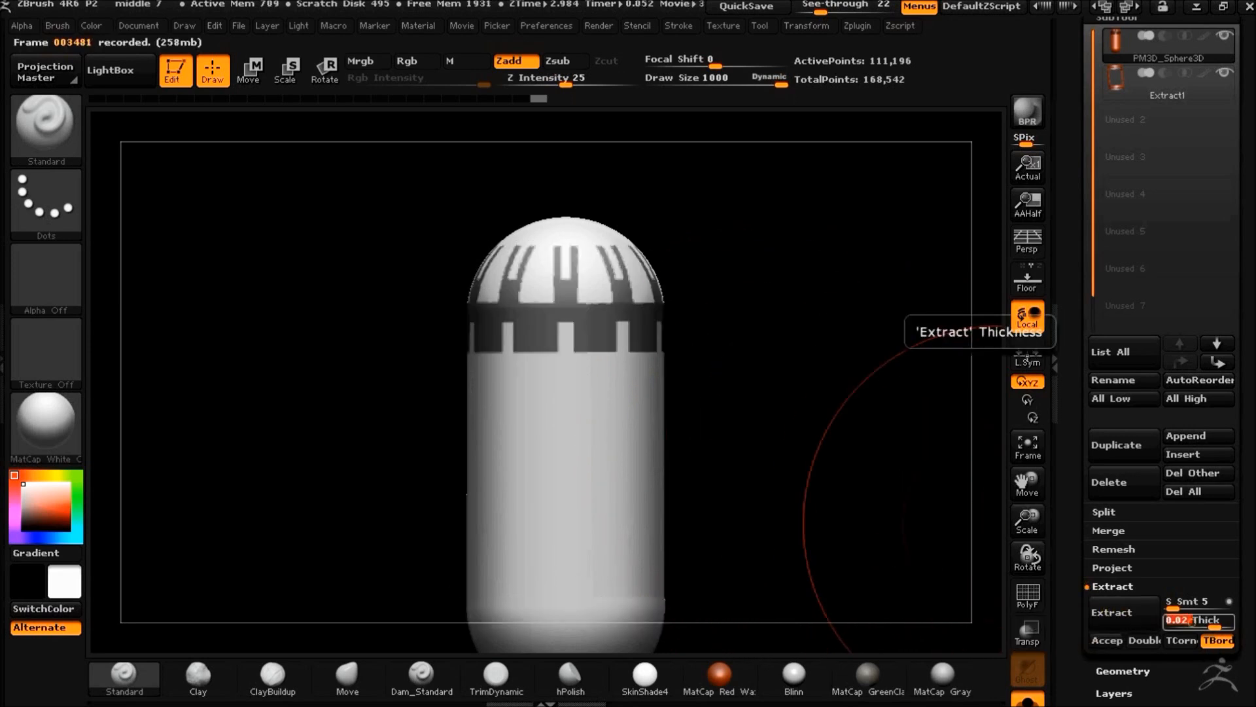
left_click(1116, 609)
left_click(1106, 640)
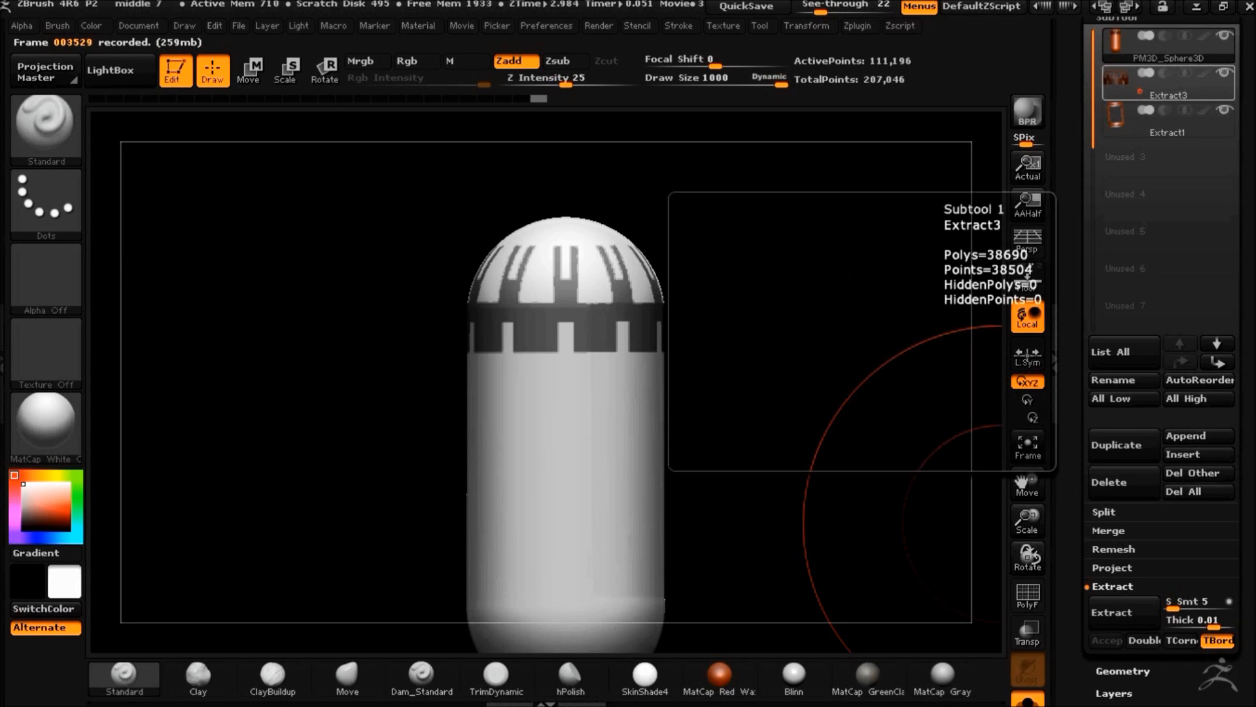
left_click_drag(854, 394, 844, 345, "shift")
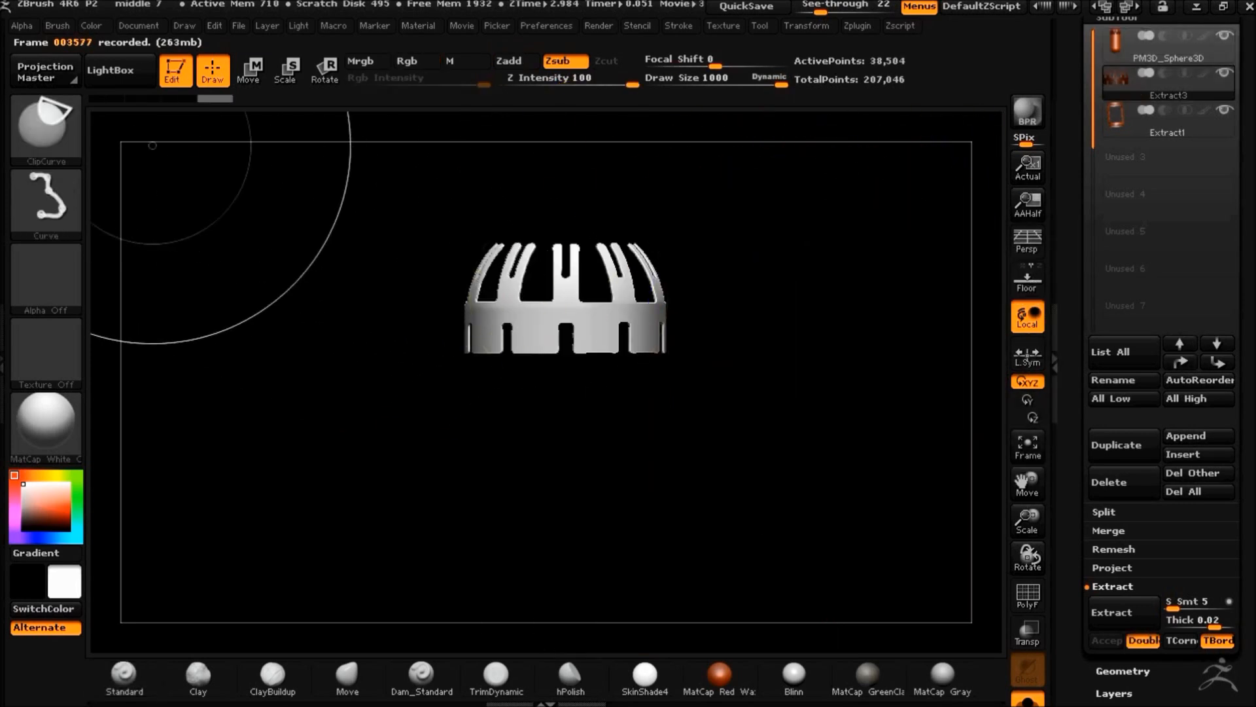
Trim the extracted slotted cage straight with ClipCurve and duplicate it
mouse_move(917, 265)
left_mouse_down()
mouse_move(846, 379)
mouse_move(849, 300)
left_mouse_up()
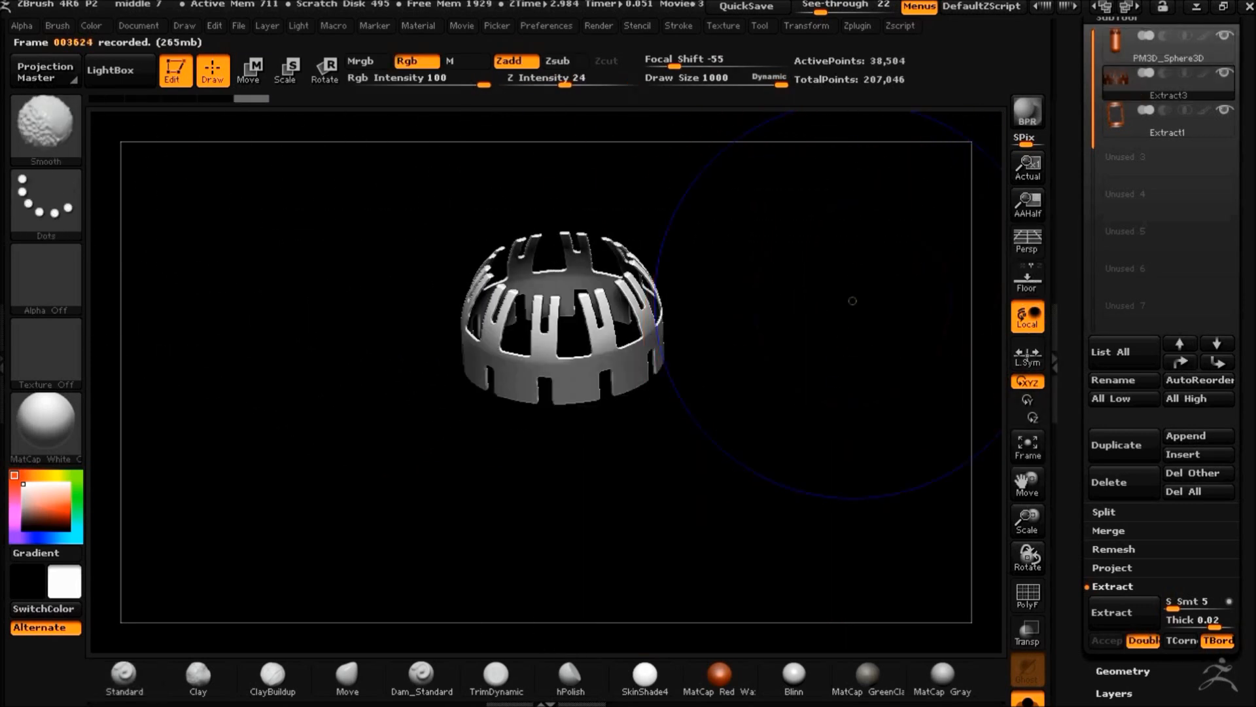
key("ctrl")
left_click_drag(380, 322, 356, 336, "ctrl+shift")
mouse_move(875, 421)
left_mouse_down()
mouse_move(883, 238)
mouse_move(869, 327)
mouse_move(818, 306)
mouse_move(676, 401)
mouse_move(765, 312)
mouse_move(749, 479)
mouse_move(735, 409)
left_mouse_up()
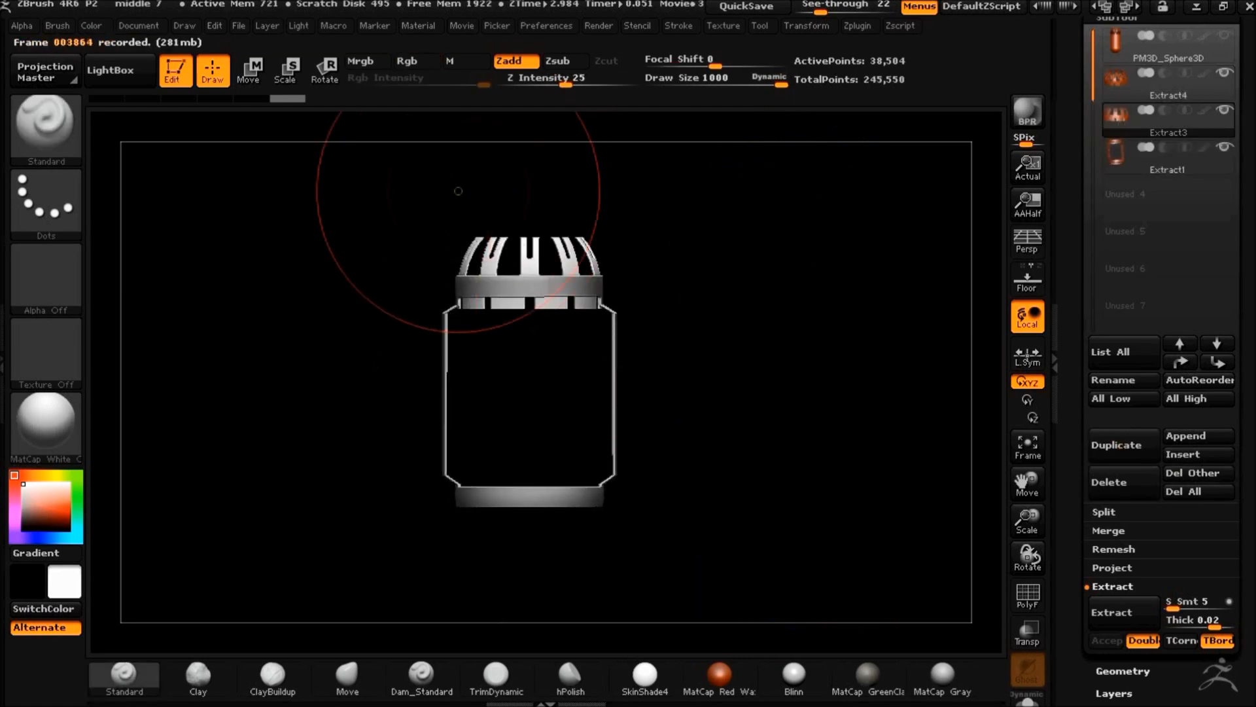
Mirror one cage copy lengthwise and move it about 1.85 units to the capsule's opposite end
scroll(1152, 451, "down", 5)
left_click(1121, 543)
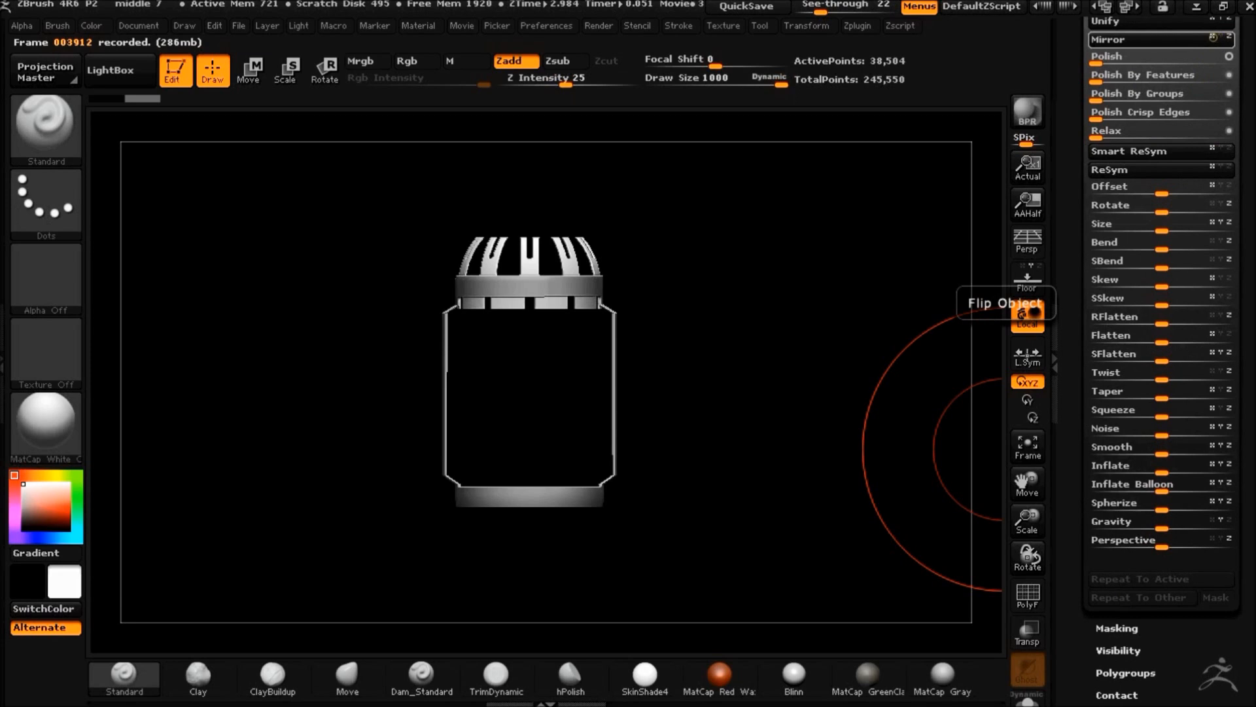
left_click(1172, 38)
left_click(248, 71)
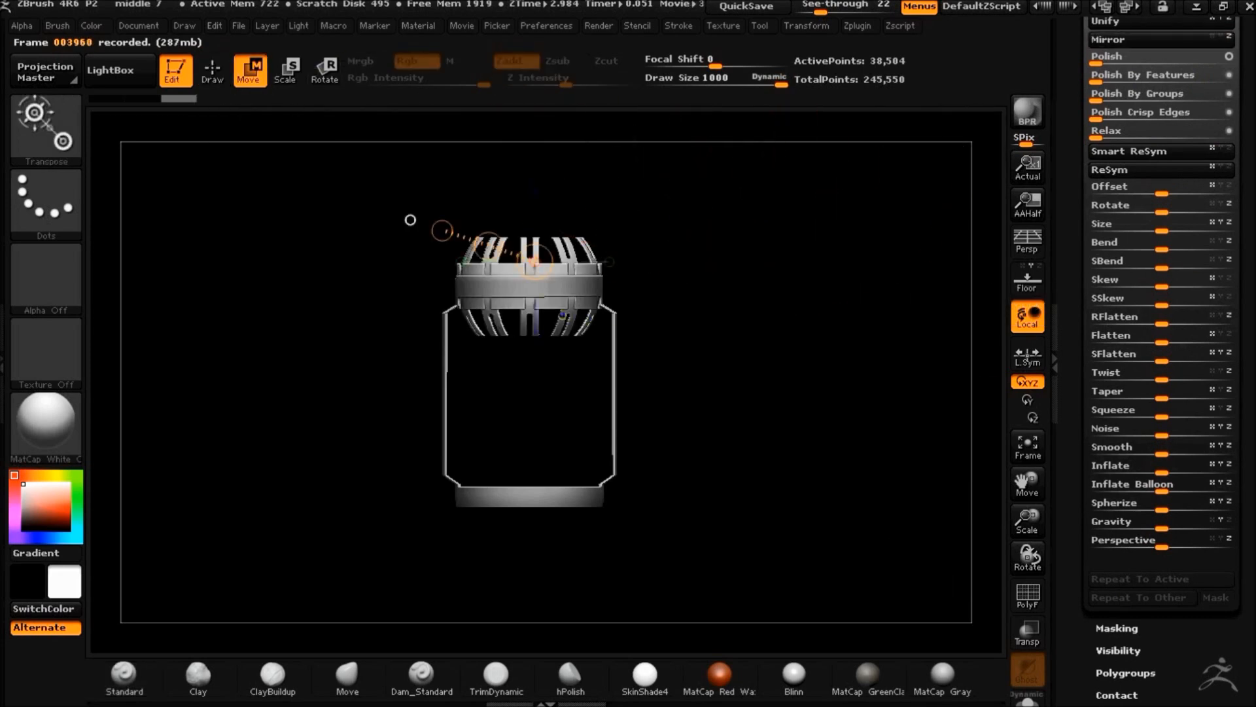
left_click_drag(562, 390, 586, 599)
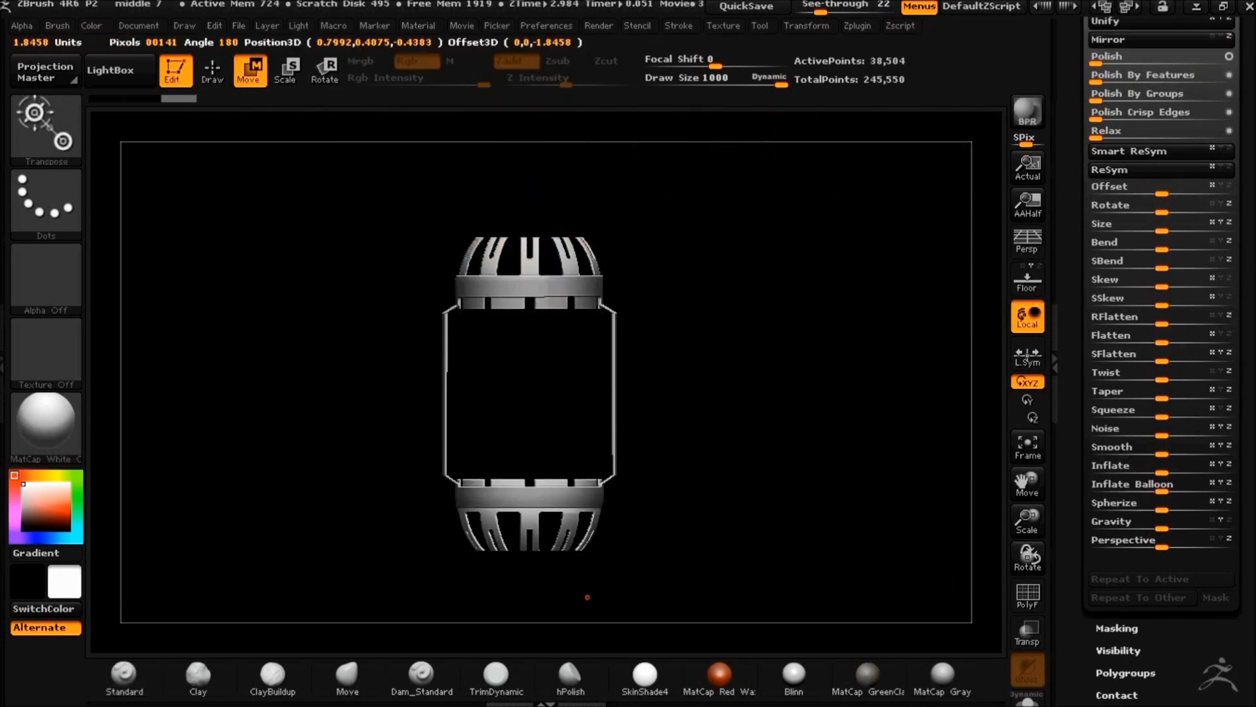
Return to the PM3D_Sphere3D capsule and scale its body narrower inside the cages and outer frame
mouse_move(799, 395)
left_mouse_down()
mouse_move(752, 541)
mouse_move(752, 458)
mouse_move(791, 388)
left_mouse_up()
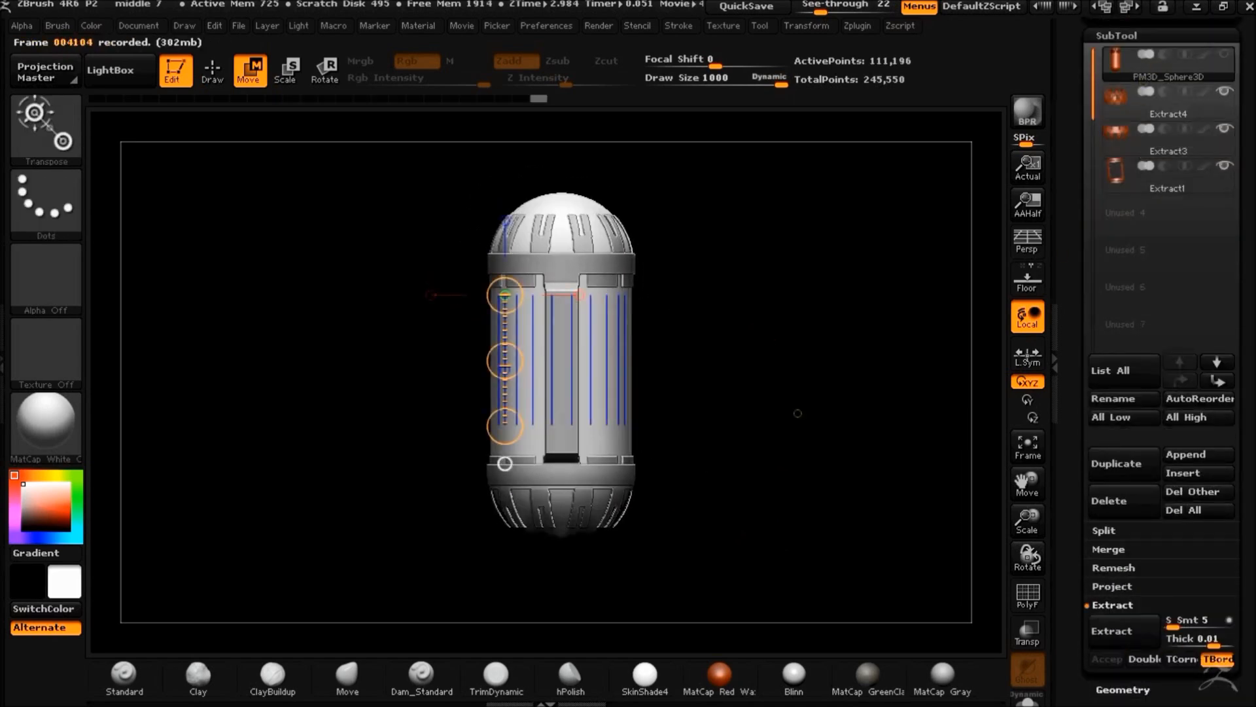
left_click_drag(798, 413, 553, 350)
left_click_drag(465, 421, 466, 463, "ctrl")
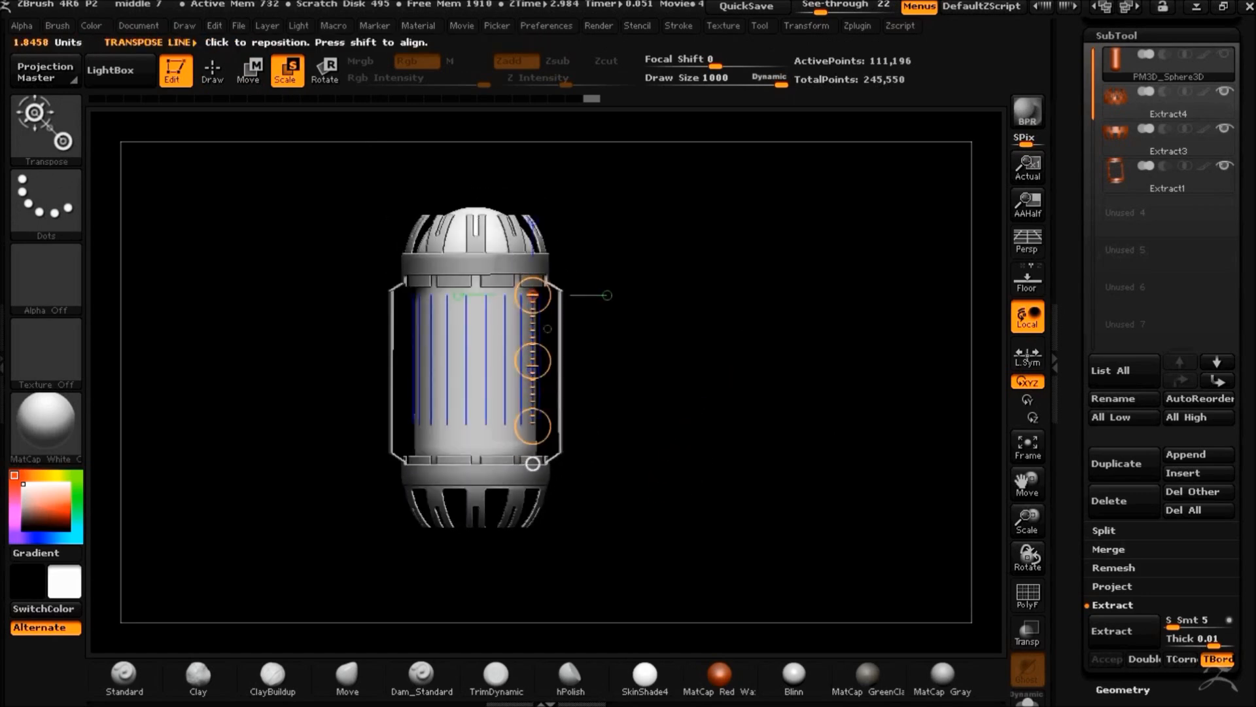
Mask the capsule body from the upper collar down and turn on transparency to check the mask behind the cages
key("q")
mouse_move(281, 214)
left_mouse_down("ctrl")
mouse_move(630, 464)
mouse_move(636, 530)
left_mouse_up("ctrl")
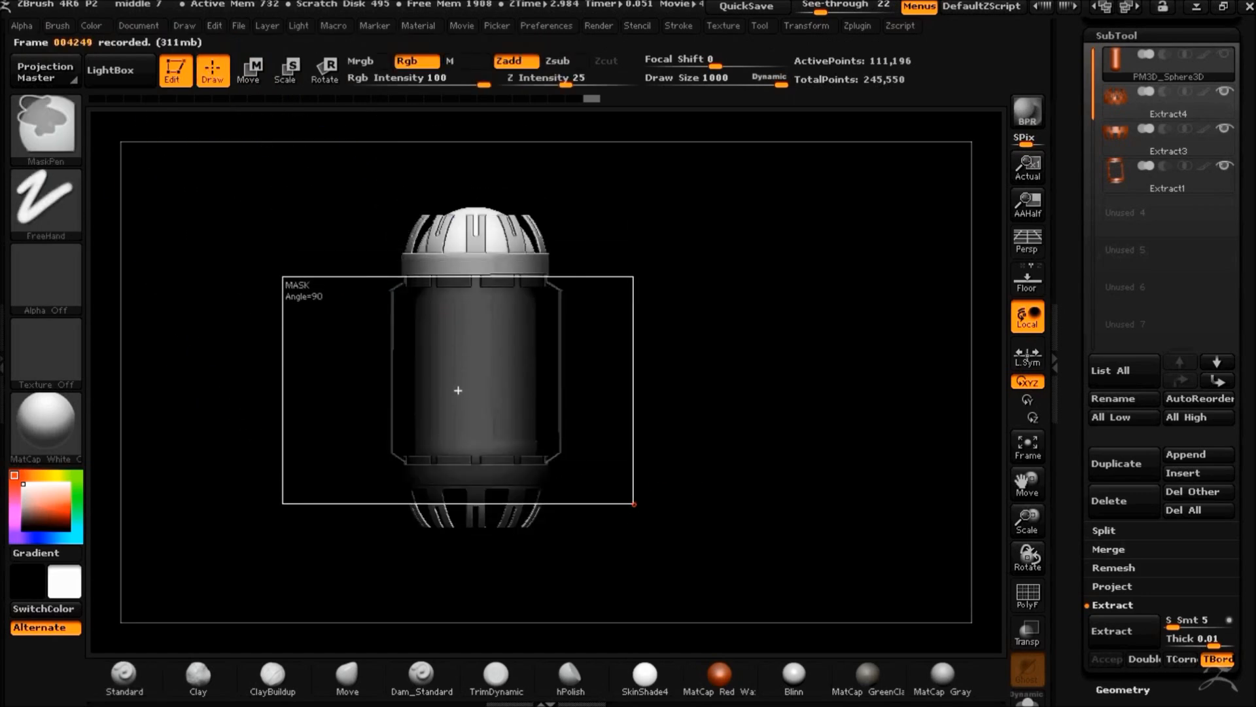
left_click_drag(630, 464, 630, 463, "ctrl")
left_click(1027, 632)
left_click_drag(596, 370, 609, 427, "ctrl")
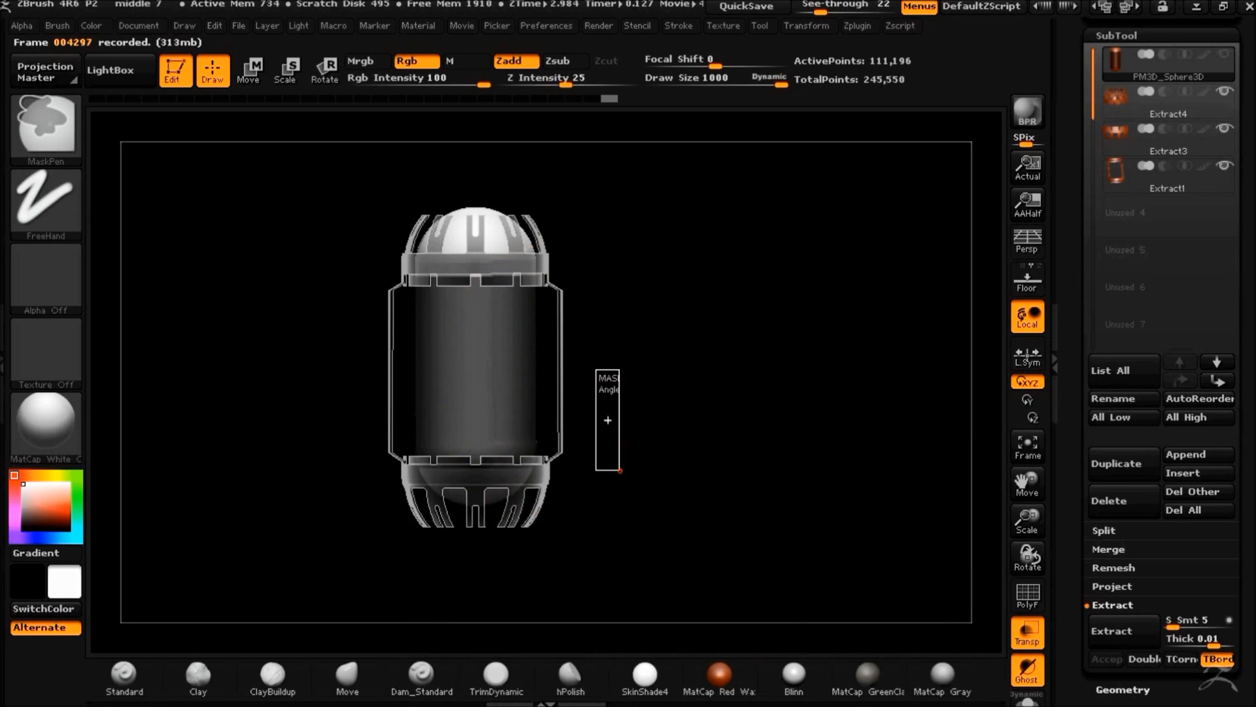
left_click_drag(494, 479, 494, 479, "ctrl")
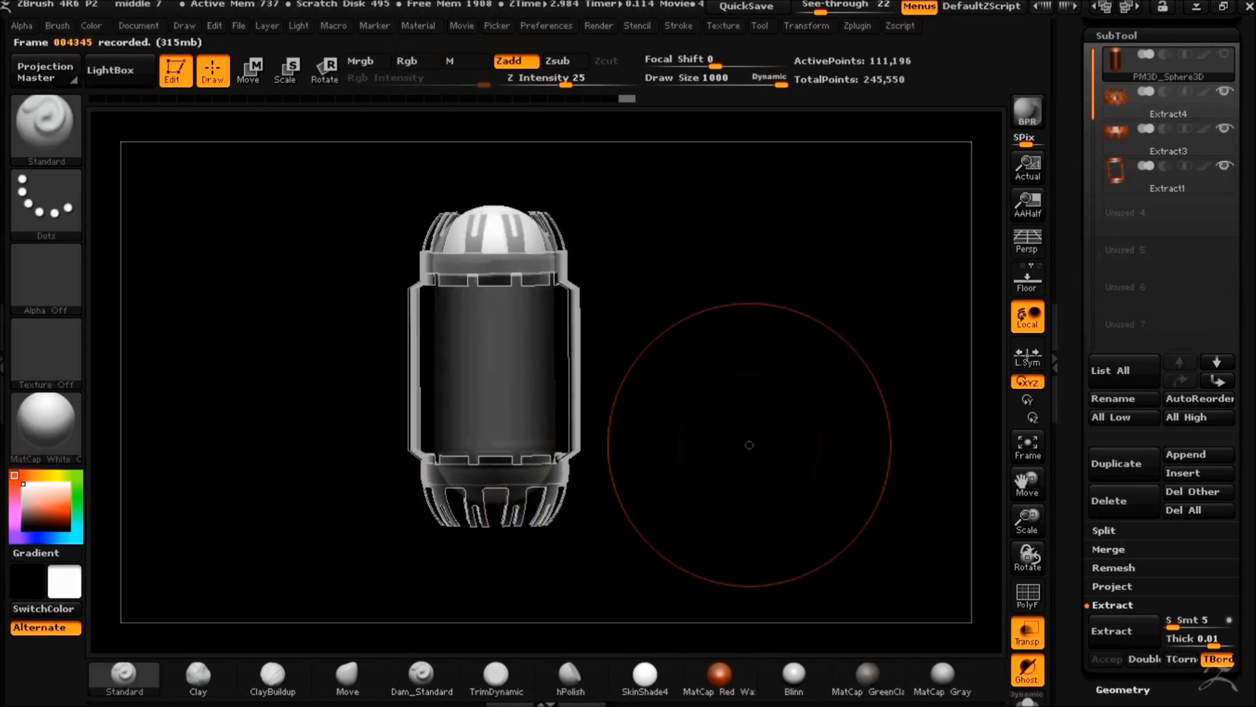
Unmask narrow vertical slots around the capsule body and clear the mask below the lower collar
left_click(806, 26)
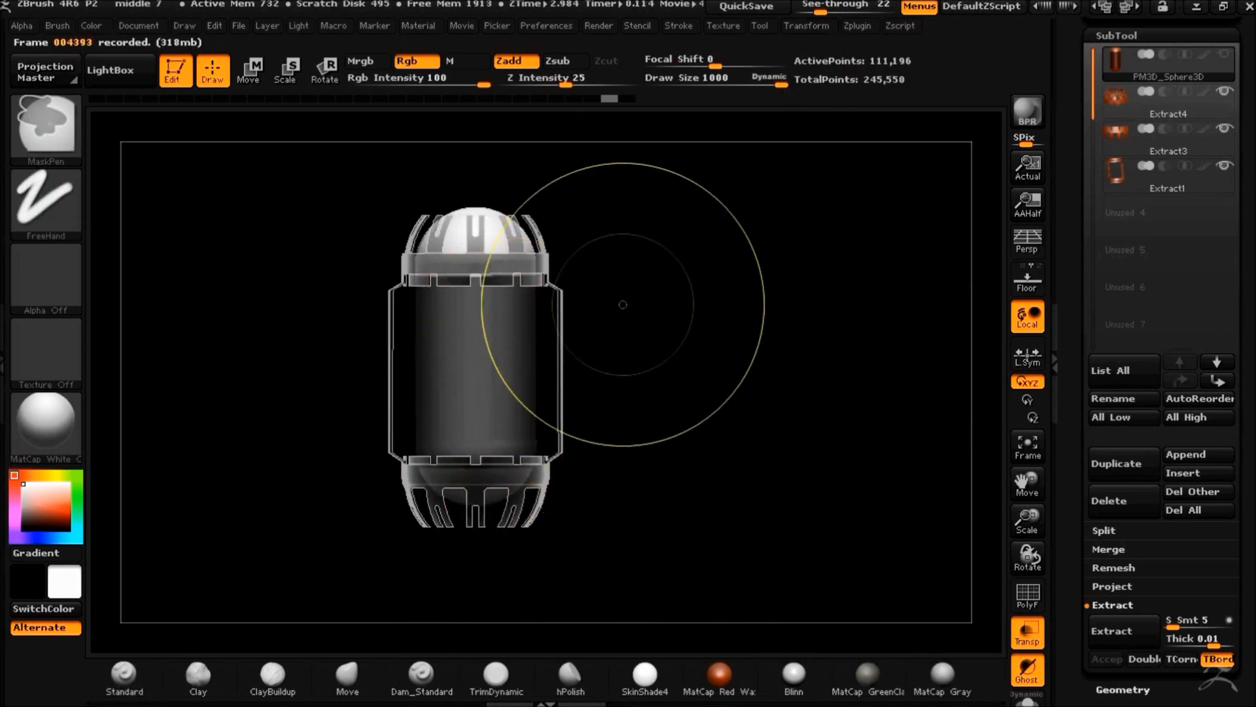
mouse_move(655, 530)
left_mouse_down()
mouse_move(654, 504)
mouse_move(696, 496)
mouse_move(664, 478)
left_mouse_up()
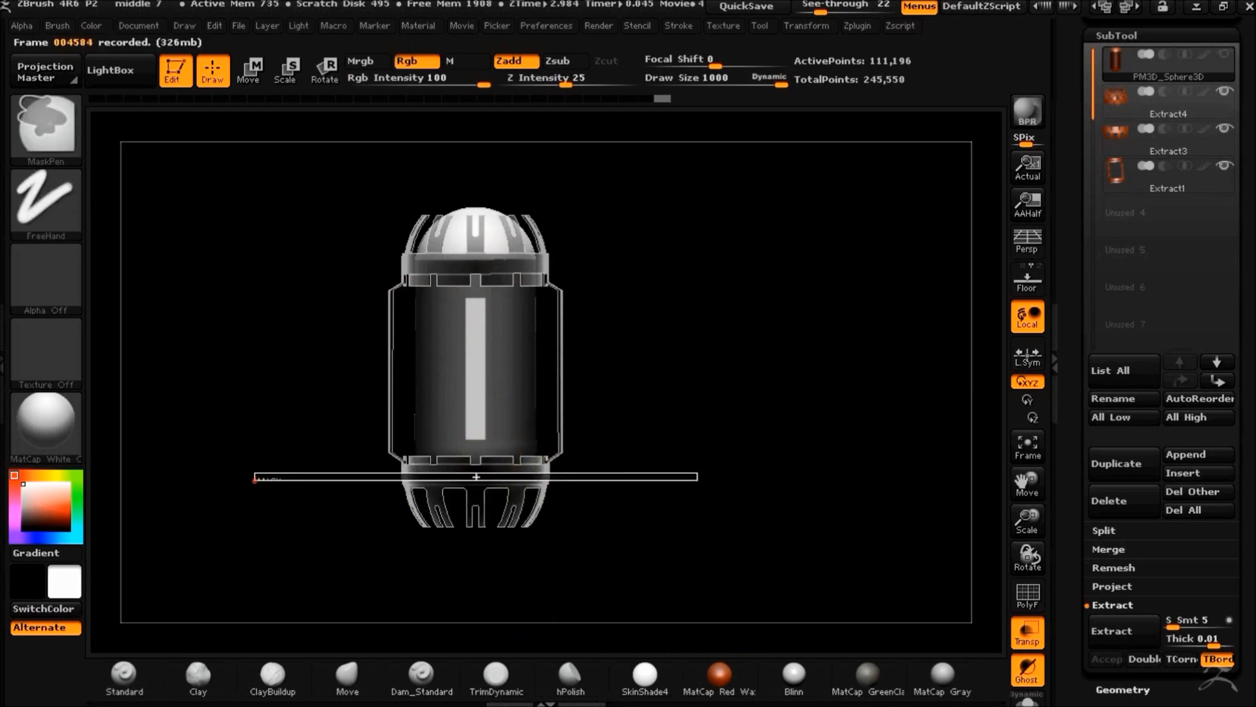
left_click_drag(217, 541, 233, 516, "ctrl")
left_click_drag(676, 264, 674, 274, "ctrl")
Extract the masked slotted sleeve with Double on and a thickness of 0.02, and accept it as a new subtool
left_click_drag(729, 432, 747, 421, "shift")
left_click(1124, 630)
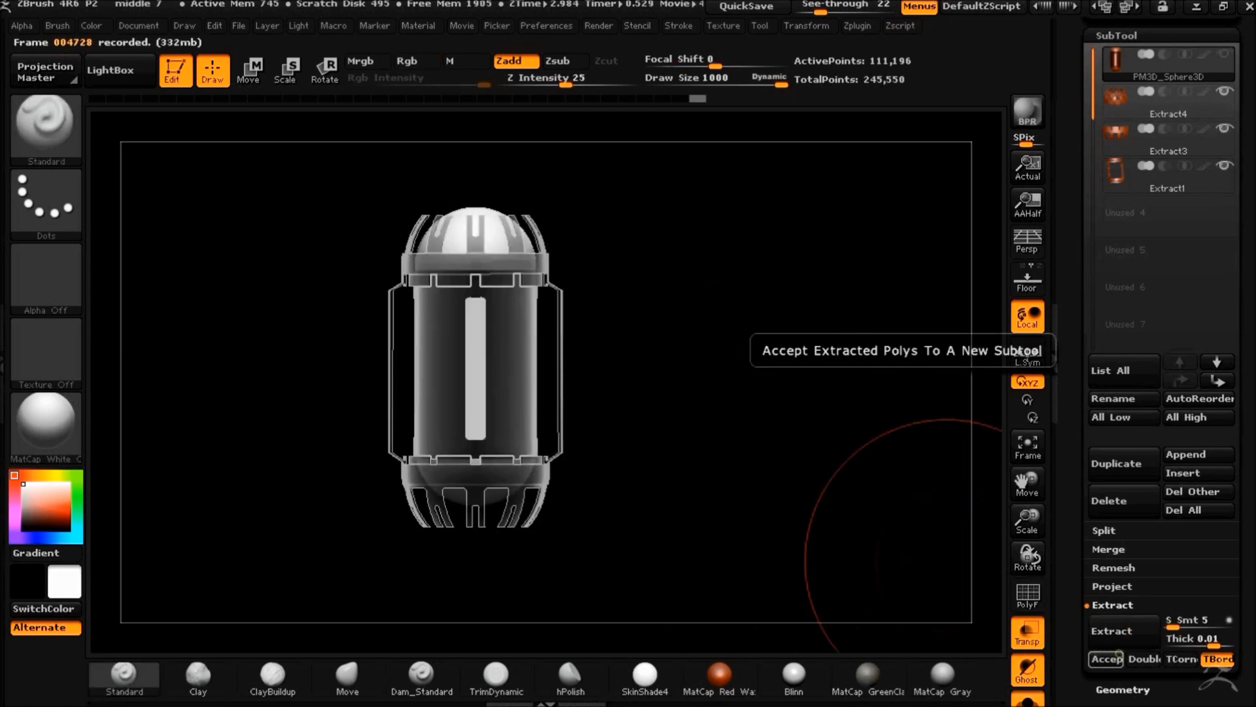
left_click(1106, 658)
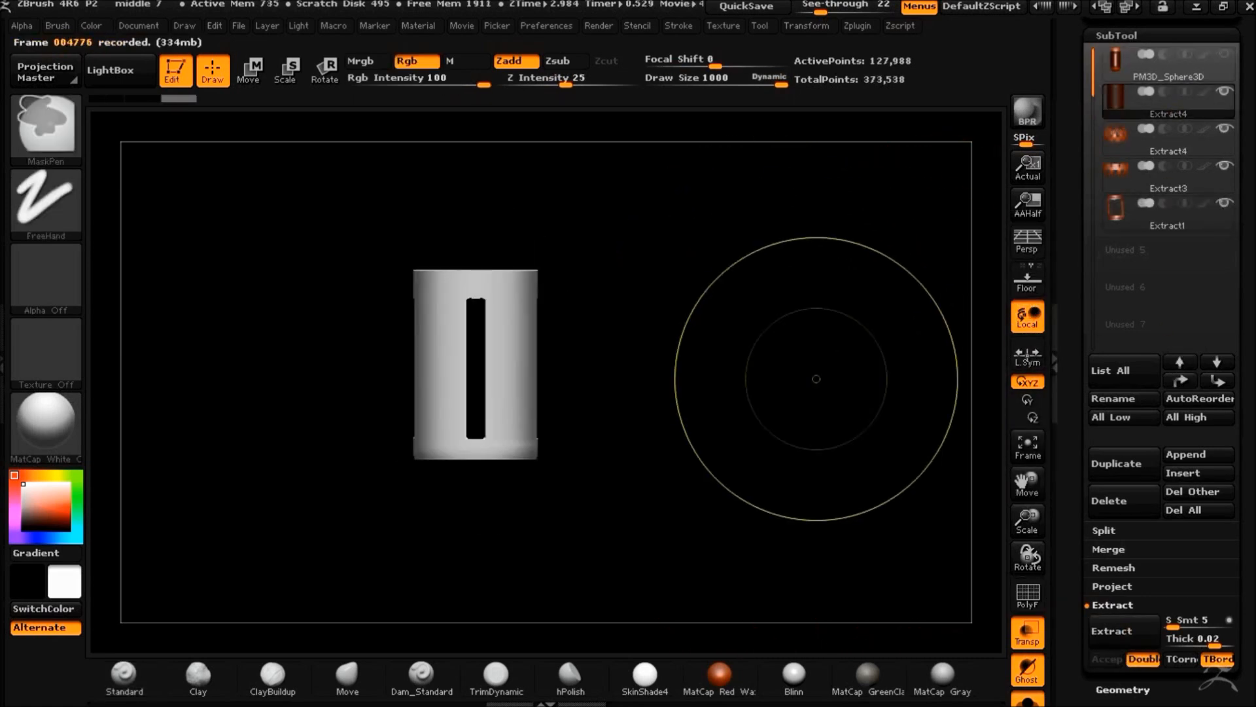
Try to remesh the slotted sleeve with ZRemesher and trim its edges with ClipCurve
left_click(1122, 688)
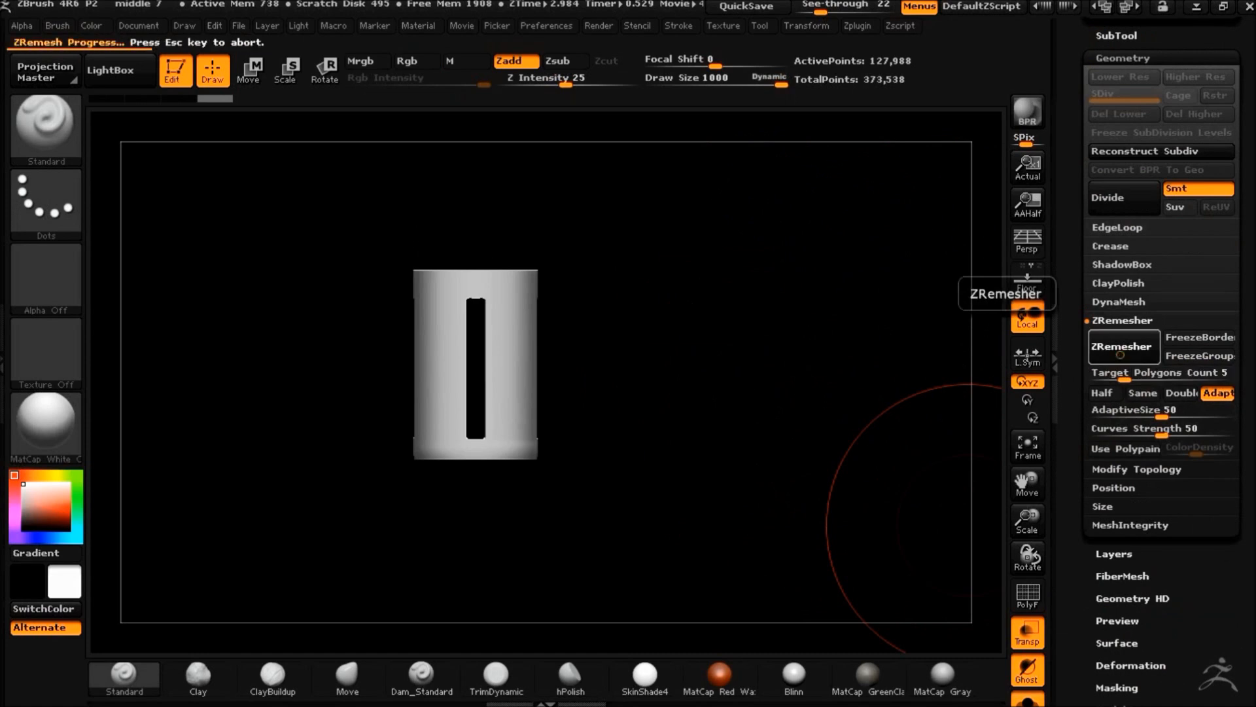
left_click_drag(693, 340, 739, 376, "alt")
mouse_move(738, 375)
left_mouse_down()
mouse_move(724, 365)
mouse_move(700, 383)
mouse_move(729, 368)
left_mouse_up()
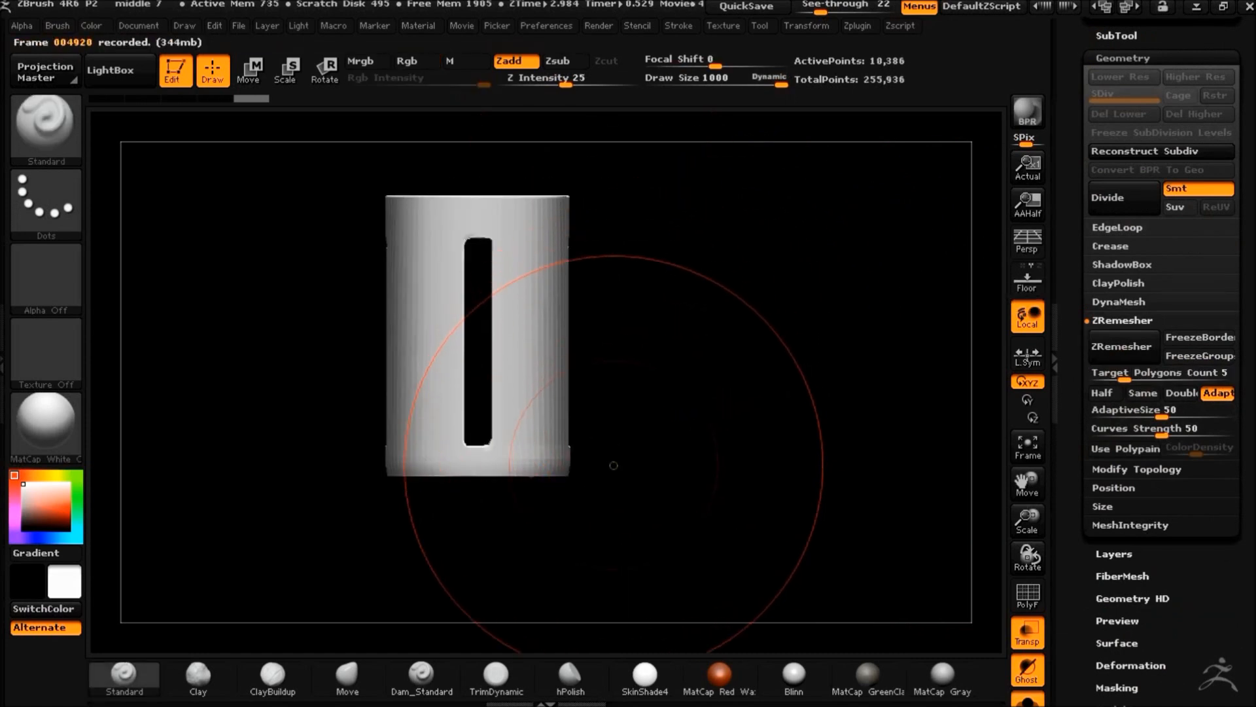
key("ctrl+shift")
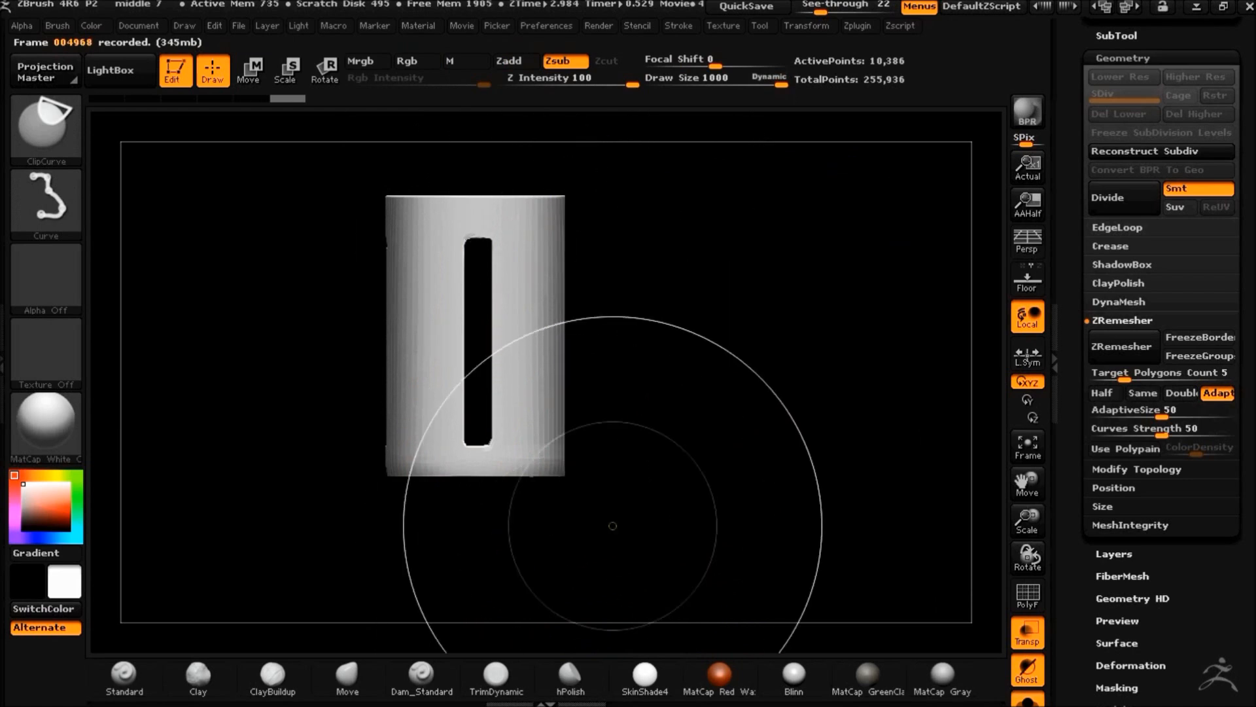
mouse_move(578, 248)
left_mouse_down()
mouse_move(597, 233)
mouse_move(697, 269)
left_mouse_up()
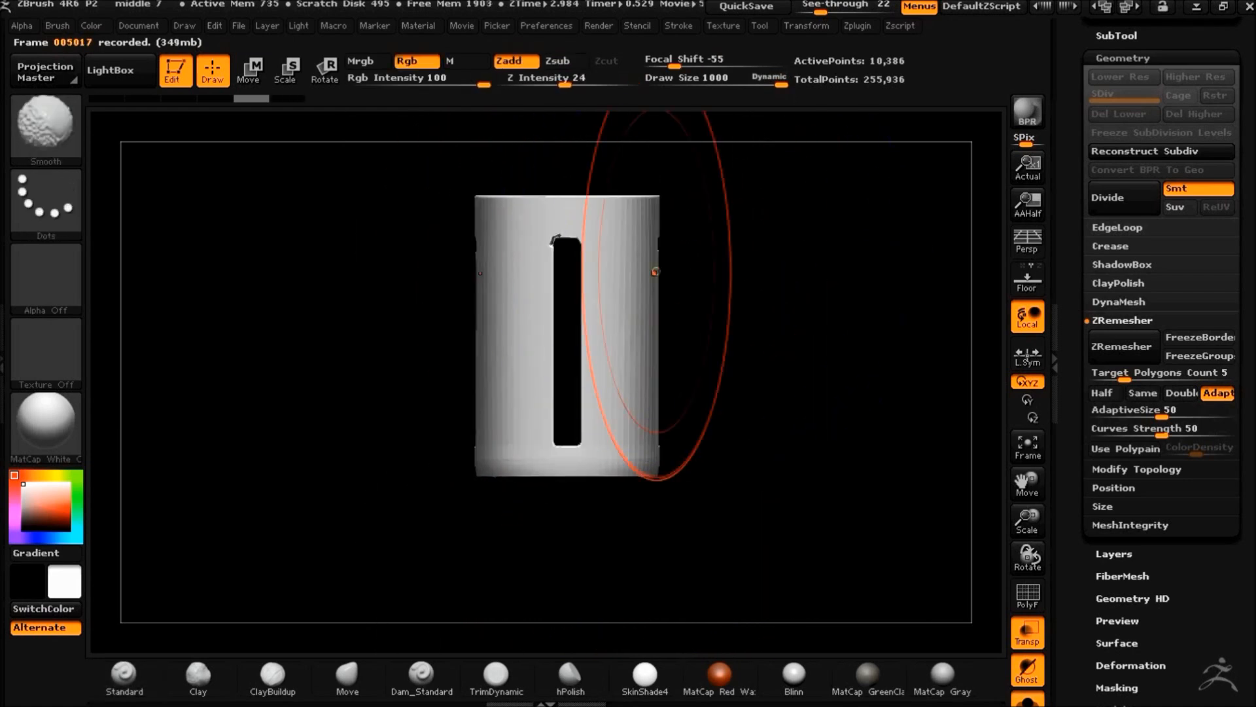
key("ctrl+shift")
left_click_drag(388, 318, 680, 272)
key("ctrl+shift")
mouse_move(618, 219)
left_mouse_down()
mouse_move(648, 234)
mouse_move(648, 398)
mouse_move(622, 334)
mouse_move(676, 279)
mouse_move(765, 356)
mouse_move(787, 351)
left_mouse_up()
key("ctrl+z")
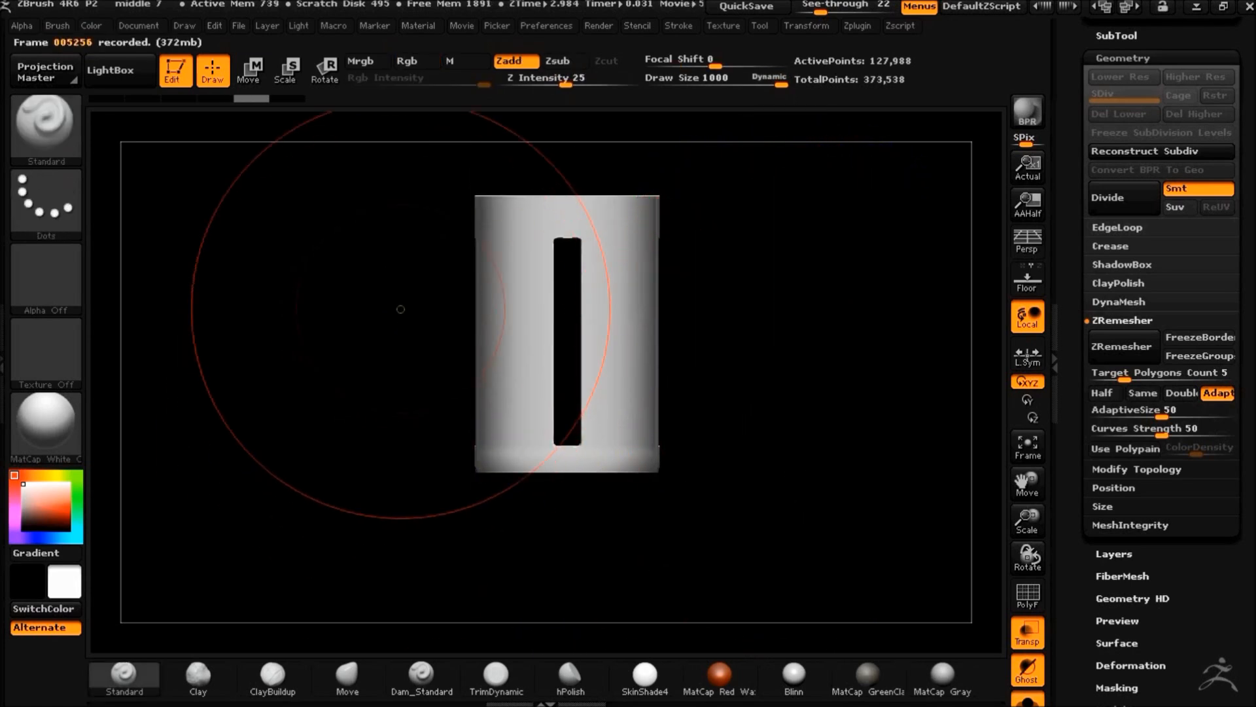
DynaMesh the slotted sleeve at resolution 128 with Polish on and Project off, and trim both ends straight with ClipCurve
left_click_drag(1170, 181, 1170, 221)
left_click(1119, 341)
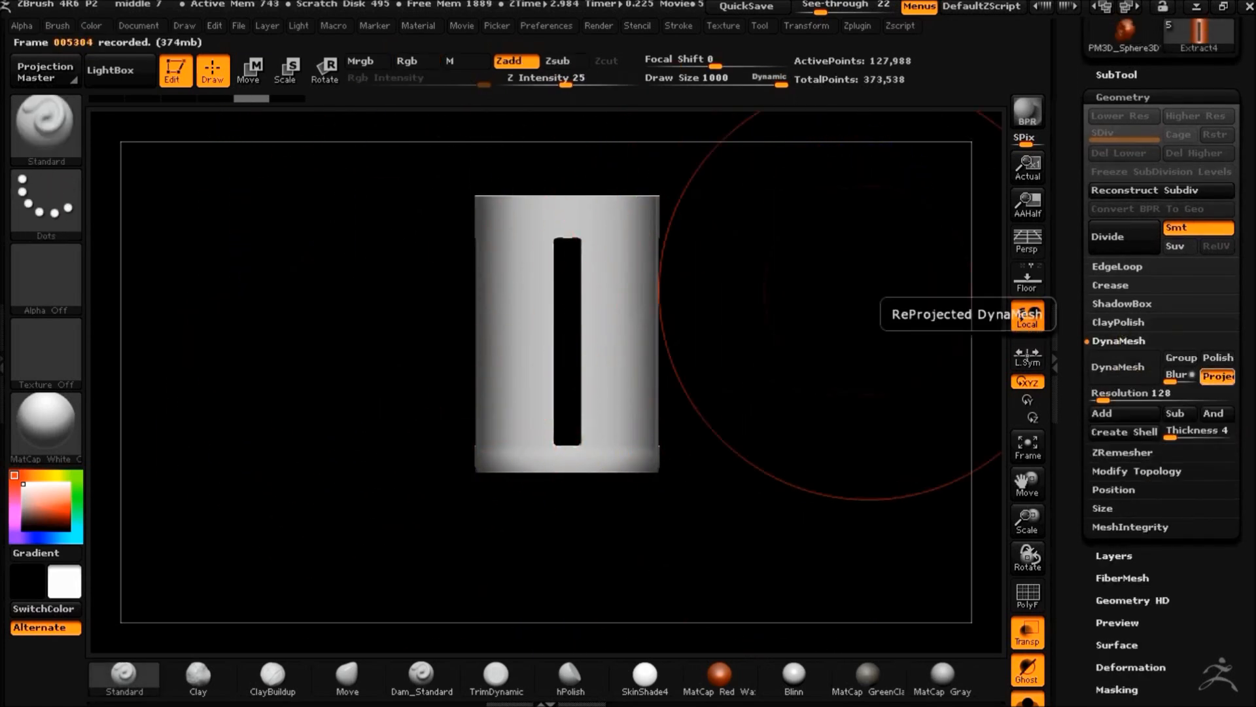
left_click_drag(842, 458, 854, 424)
key("ctrl+z")
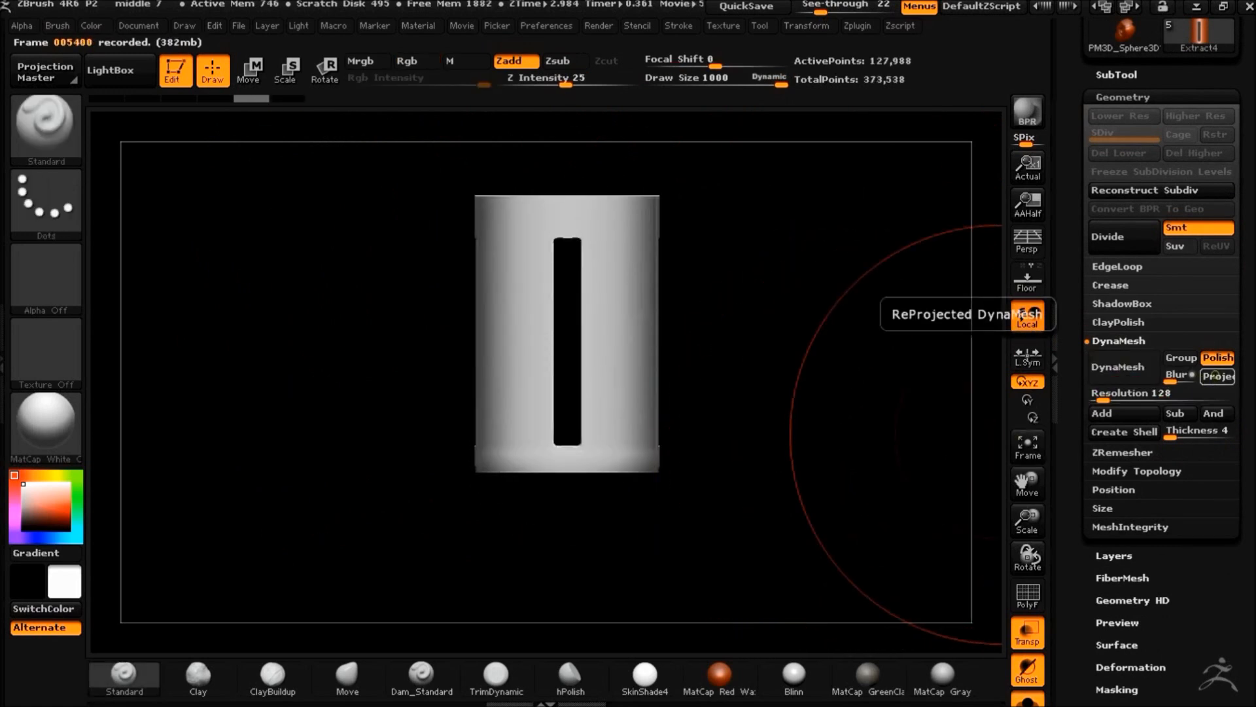
key("ctrl+shift+z")
left_click_drag(768, 205, 770, 205, "ctrl+shift")
left_click_drag(369, 470, 681, 469, "ctrl+shift")
mouse_move(384, 426)
left_mouse_down()
mouse_move(406, 504)
mouse_move(428, 524)
mouse_move(395, 561)
mouse_move(398, 362)
left_mouse_up()
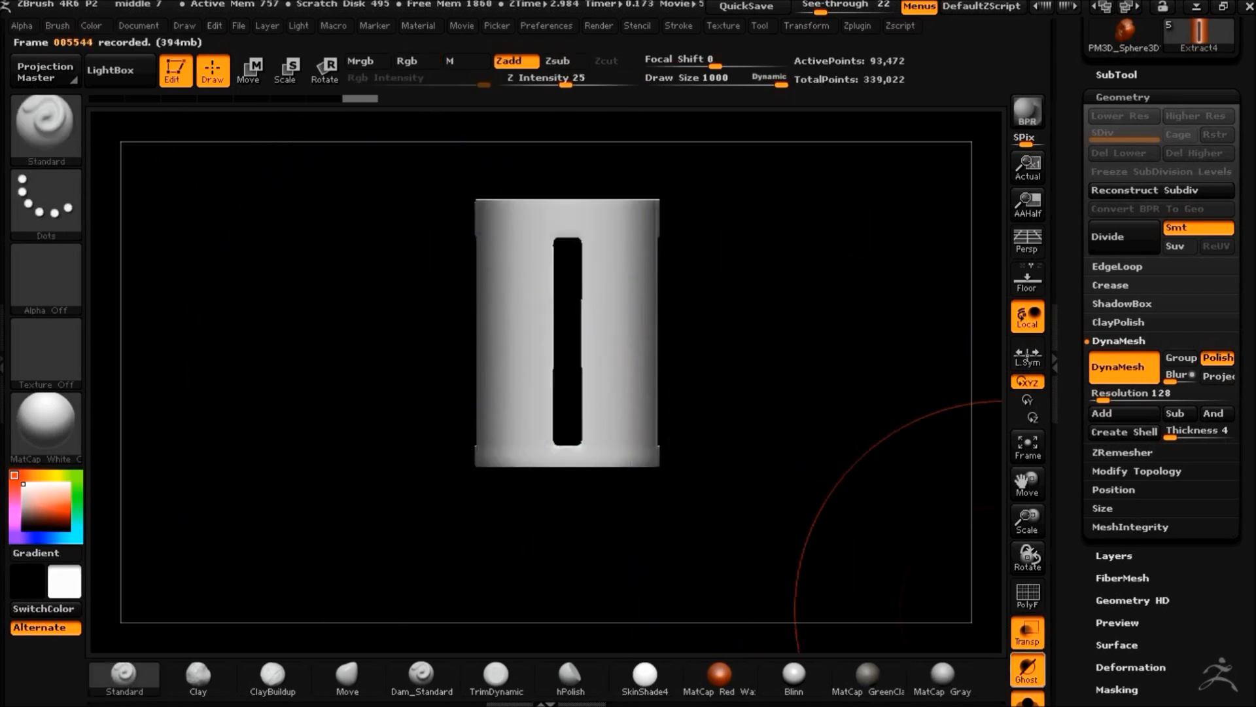
Show all subtools without transparency and delete the PM3D_Sphere3D capsule body
left_click(1027, 699)
left_click(1027, 631)
left_click(1116, 75)
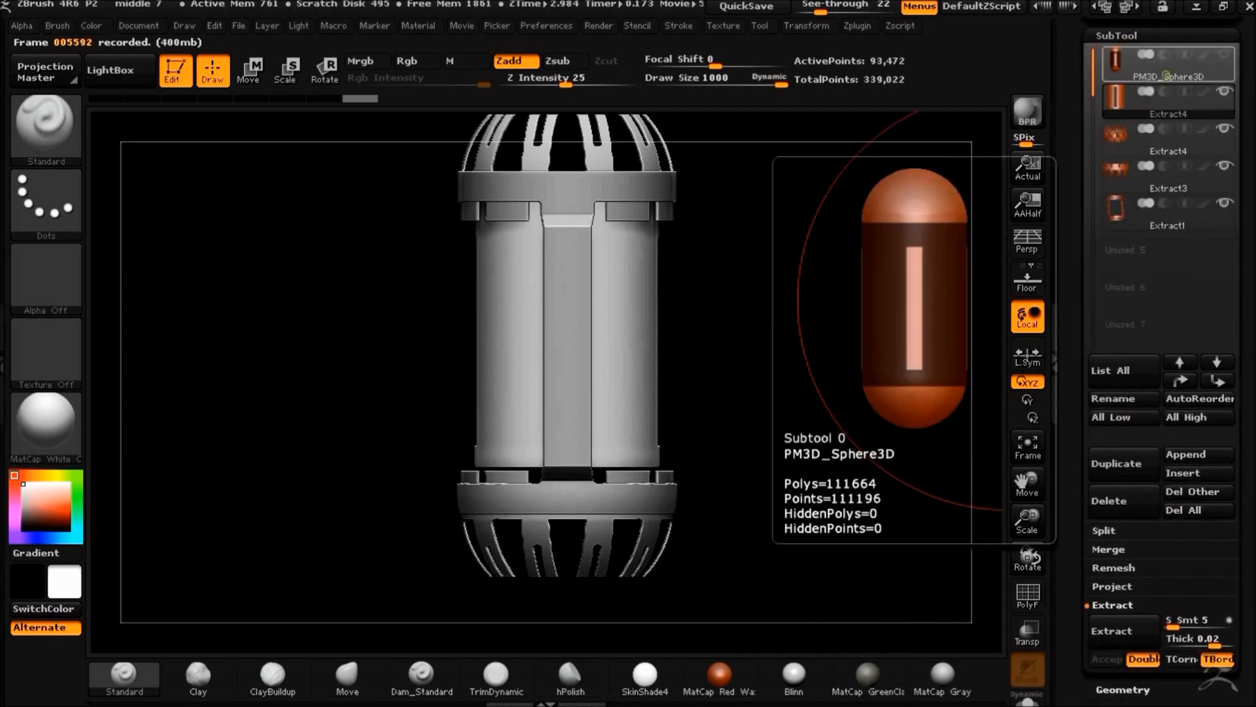
left_click(1119, 501)
left_click(912, 541)
DynaMesh one of the slotted end cages at resolution 128 with Polish on
left_click(1150, 145)
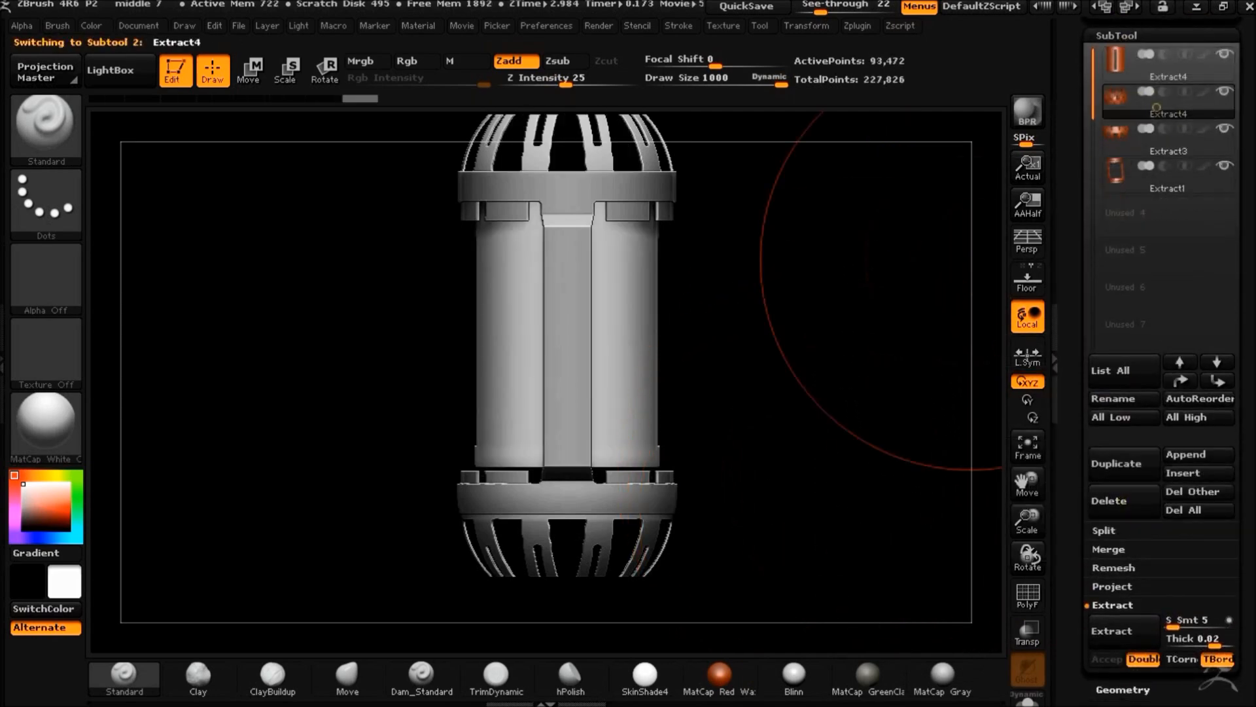
left_click(1151, 178)
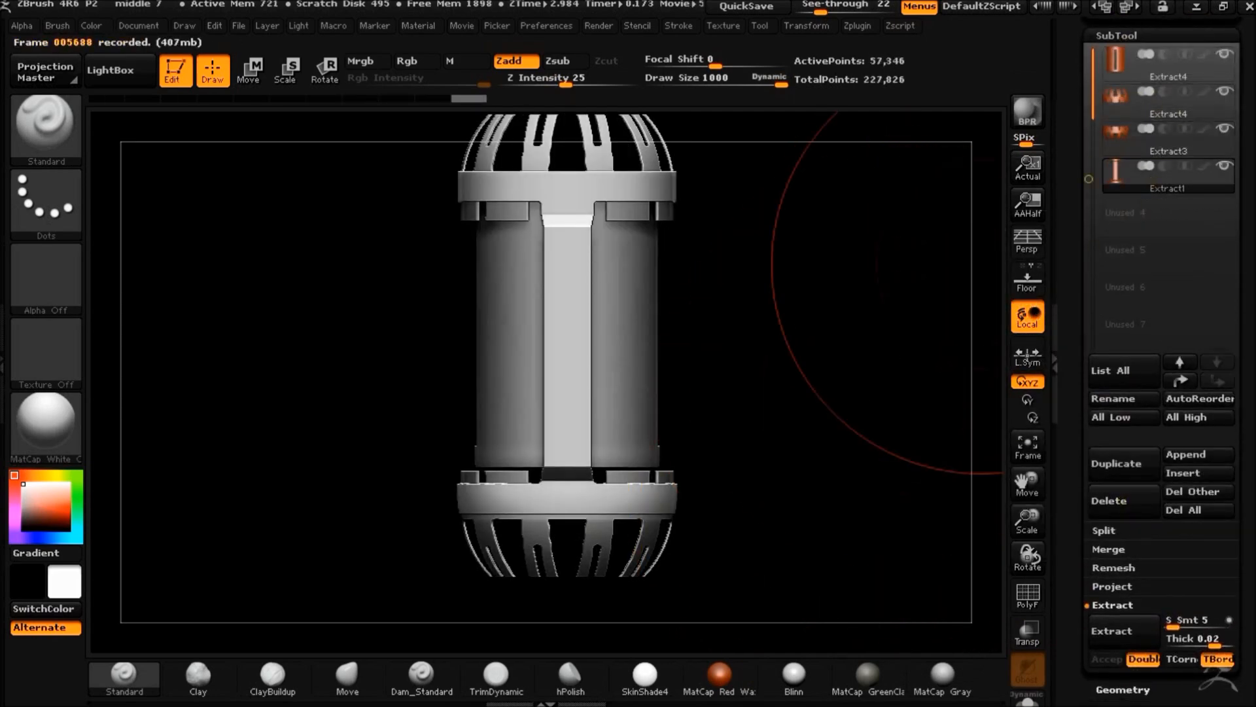
left_click(1123, 689)
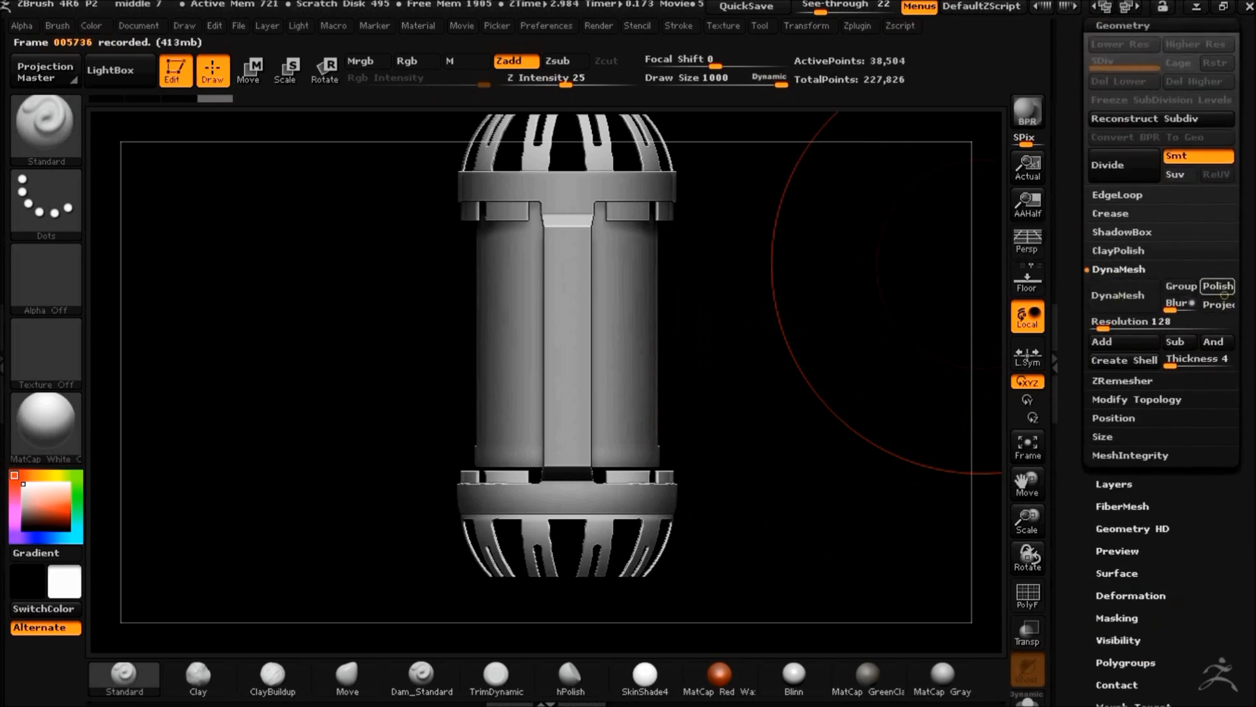
mouse_move(779, 449)
left_mouse_down()
mouse_move(785, 365)
mouse_move(735, 331)
mouse_move(740, 435)
mouse_move(911, 378)
left_mouse_up()
left_click_drag(1147, 101, 1146, 190)
DynaMesh the remaining slotted end cage at resolution 128 with Polish on
left_click(1116, 97)
left_click(1127, 148)
left_click(1123, 689)
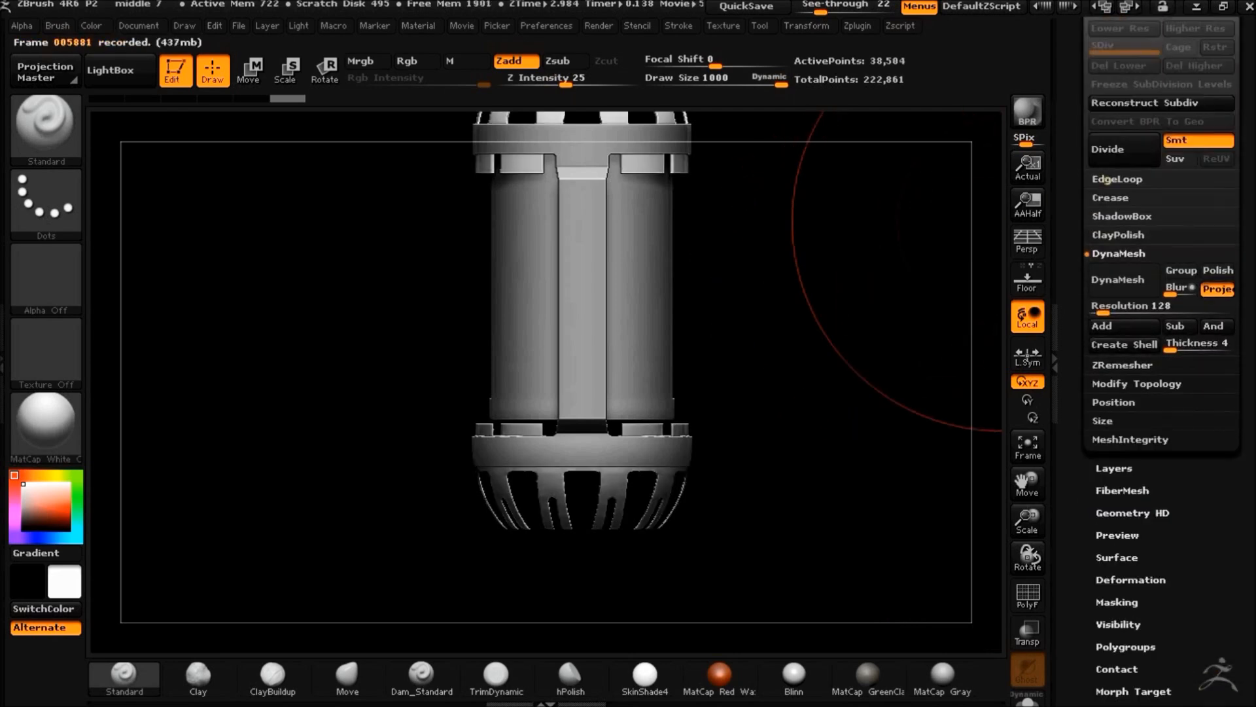
left_click_drag(810, 342, 826, 410, "alt")
key("ctrl+z")
left_click(1217, 269)
left_click(1117, 280)
Merge the slotted sleeve, both end cages and the outer frame down into a single subtool
left_click_drag(1081, 131, 1081, 233)
left_click(1120, 93)
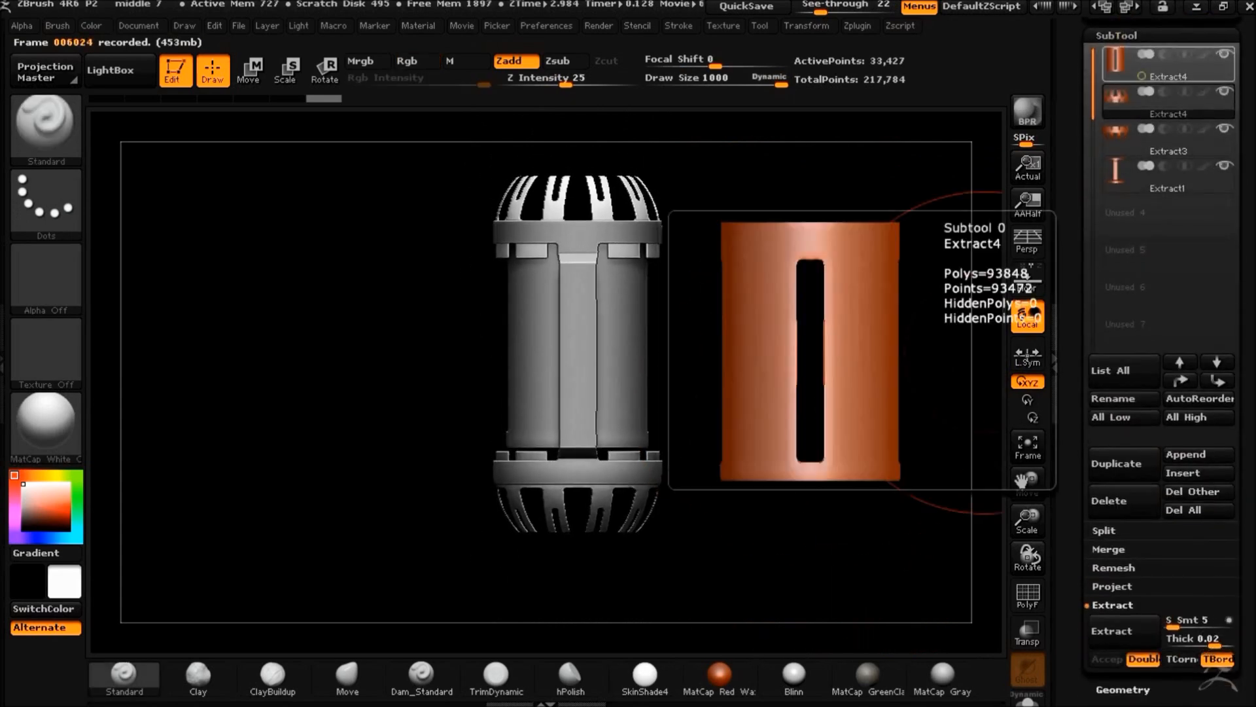
left_click(1136, 70)
left_click(1152, 177)
left_click(1139, 65)
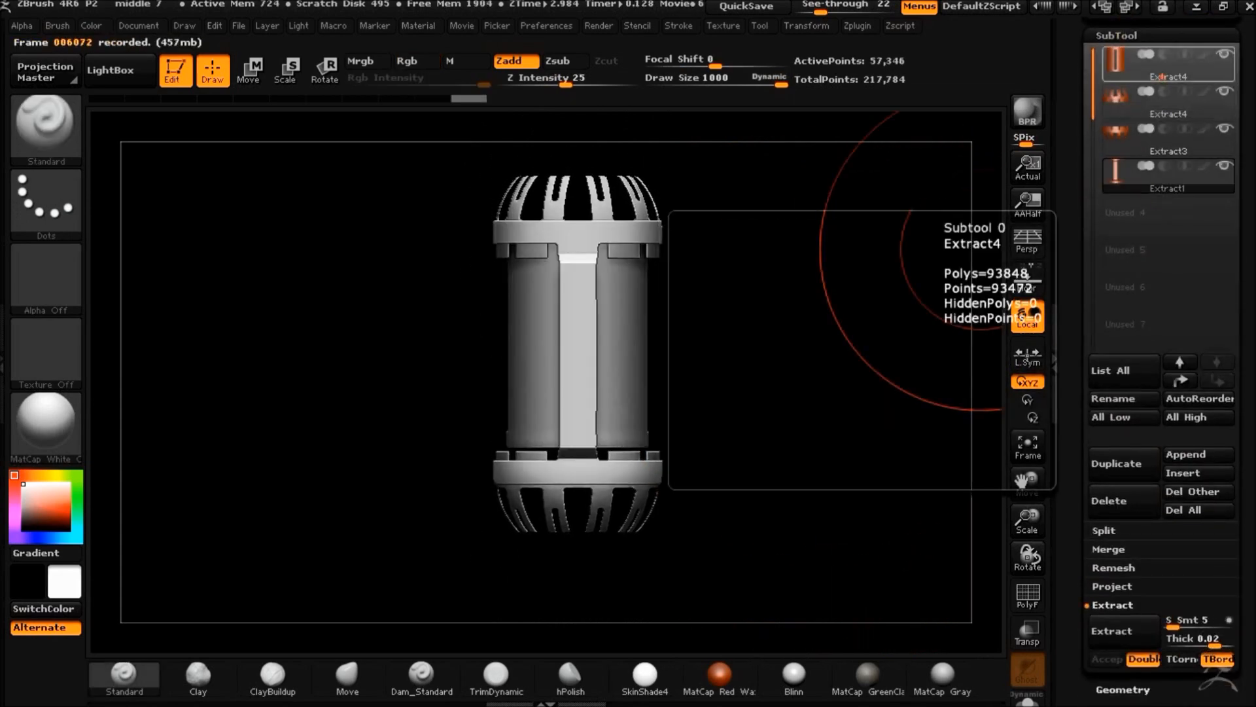
mouse_move(843, 366)
left_mouse_down()
mouse_move(845, 457)
mouse_move(812, 388)
mouse_move(813, 303)
mouse_move(841, 387)
mouse_move(809, 488)
mouse_move(774, 412)
mouse_move(729, 421)
mouse_move(769, 417)
left_mouse_up()
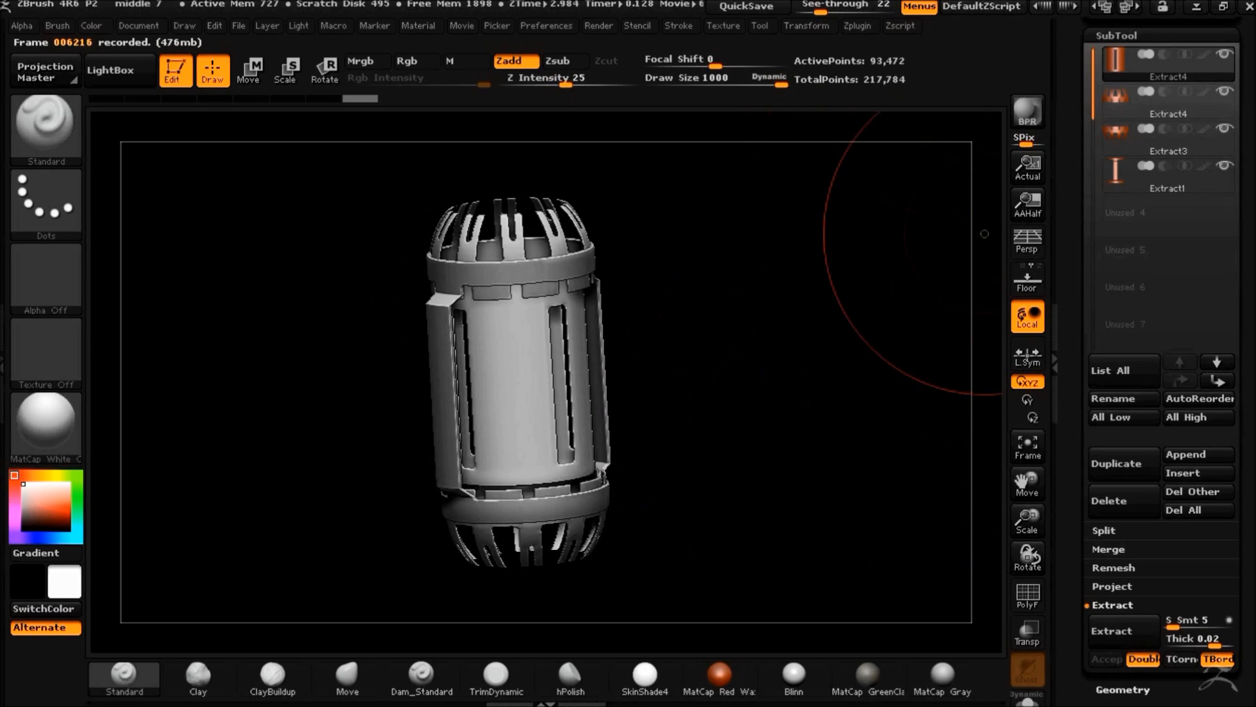
left_click(1109, 549)
left_click(1122, 567)
key("Return")
left_click(1122, 566)
left_click(1122, 566)
Switch back to the full figure tool, PM3D_Cube3D1, and bring its subtool list into view
left_click_drag(856, 485, 857, 368)
left_click_drag(1077, 347, 1077, 599)
left_click(1200, 210)
mouse_move(818, 426)
left_mouse_down()
mouse_move(765, 337)
mouse_move(774, 498)
mouse_move(825, 446)
left_mouse_up()
left_click_drag(825, 446, 745, 418)
left_click_drag(744, 418, 835, 454, "shift")
left_click_drag(1077, 579, 1077, 487)
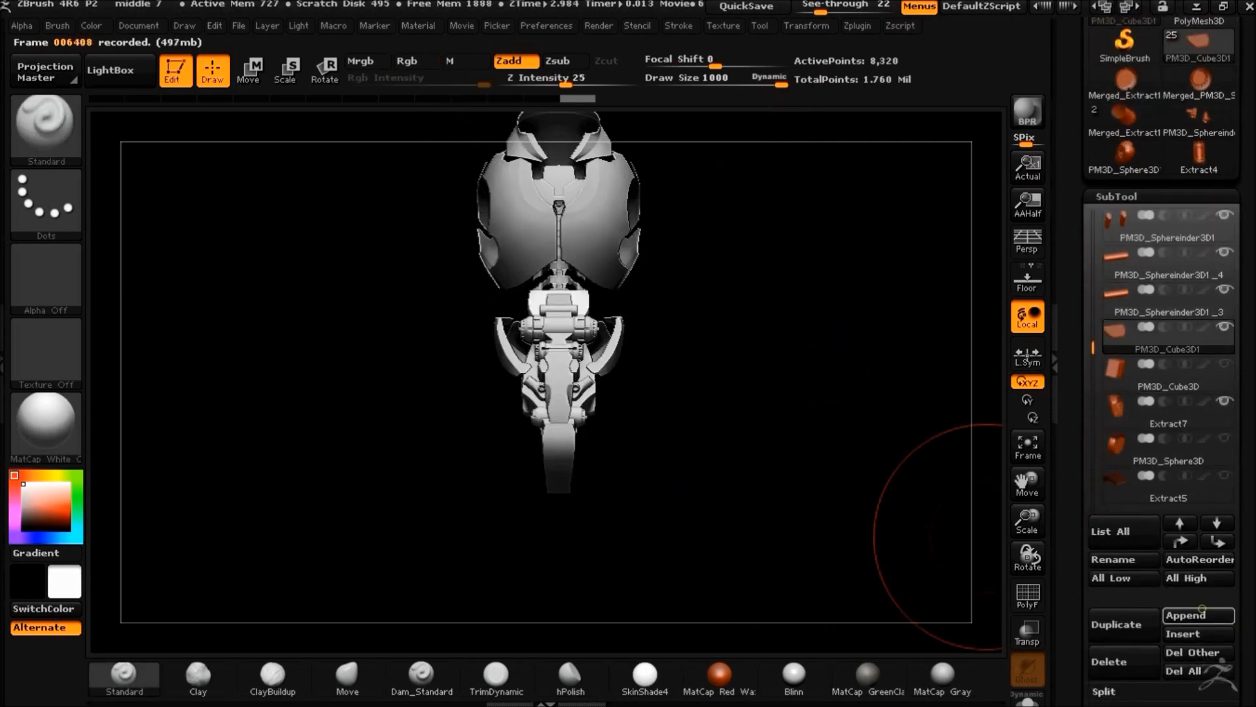
Append the merged Extract4 capsule to the figure and select it in the subtool list
left_click(1186, 615)
left_click(436, 442)
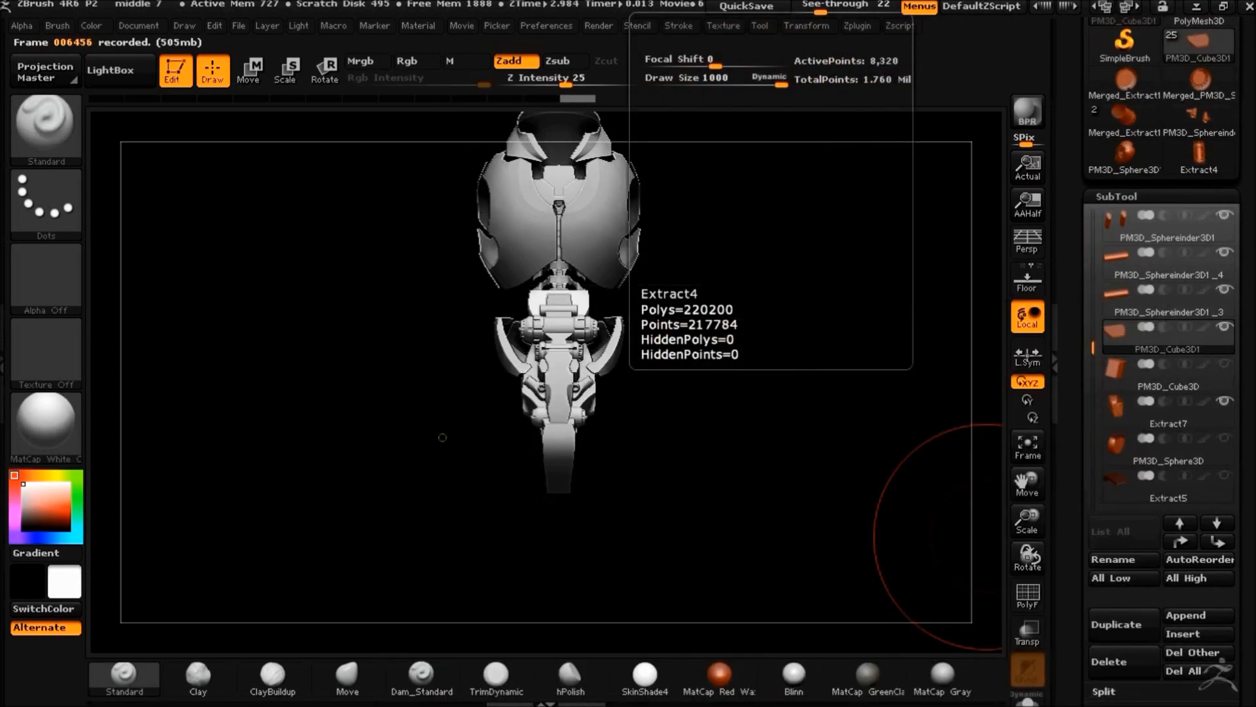
left_click_drag(761, 437, 739, 391, "alt")
left_click_drag(1096, 415, 1097, 450)
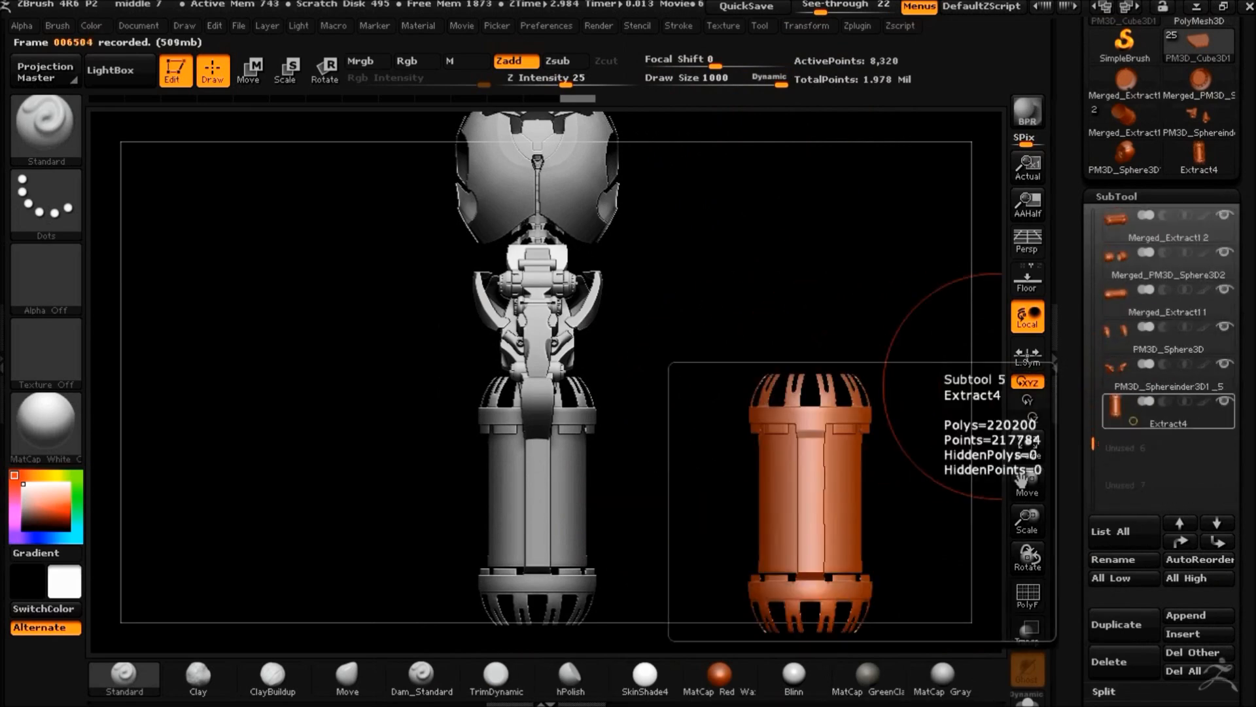
left_click(1125, 417)
Save the project as middle 8
left_click_drag(728, 469, 734, 401, "alt")
left_click(239, 26)
left_click(362, 59)
left_click_drag(1127, 596, 1126, 435)
left_click(1124, 587)
left_click(465, 21)
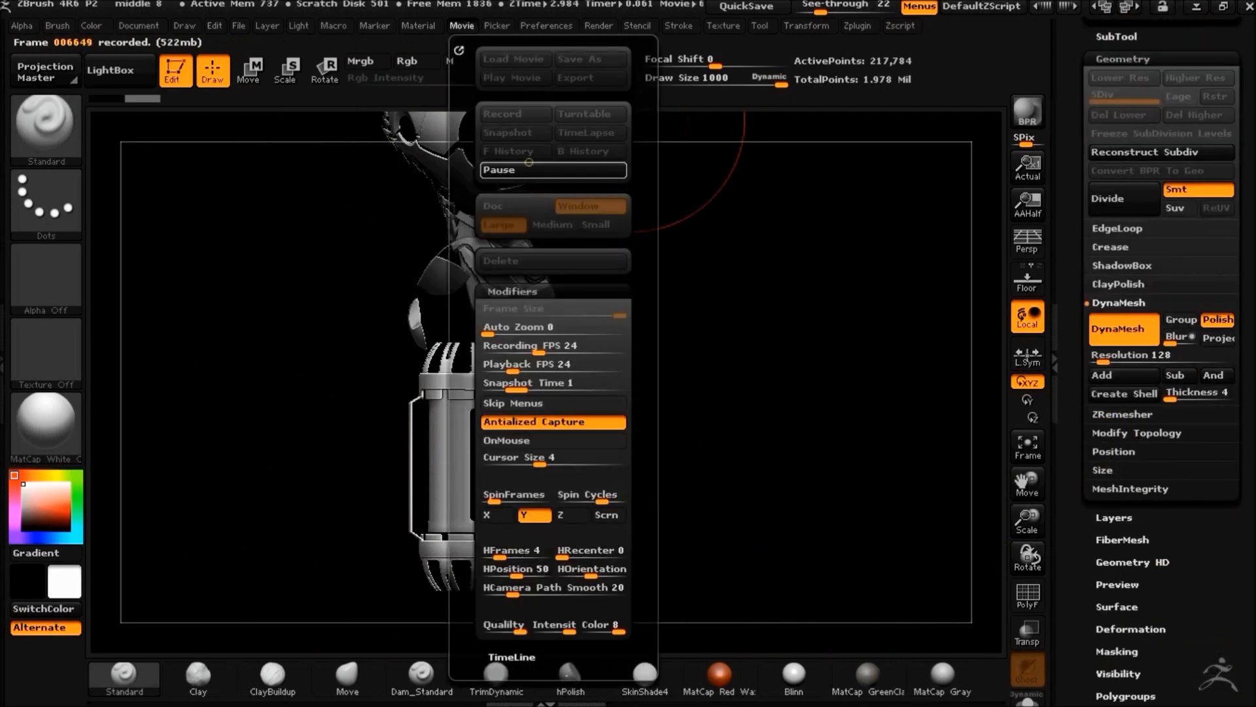
Tilt the appended capsule diagonally in side view and reduce its XYZ size to 1.3041
left_click(325, 68)
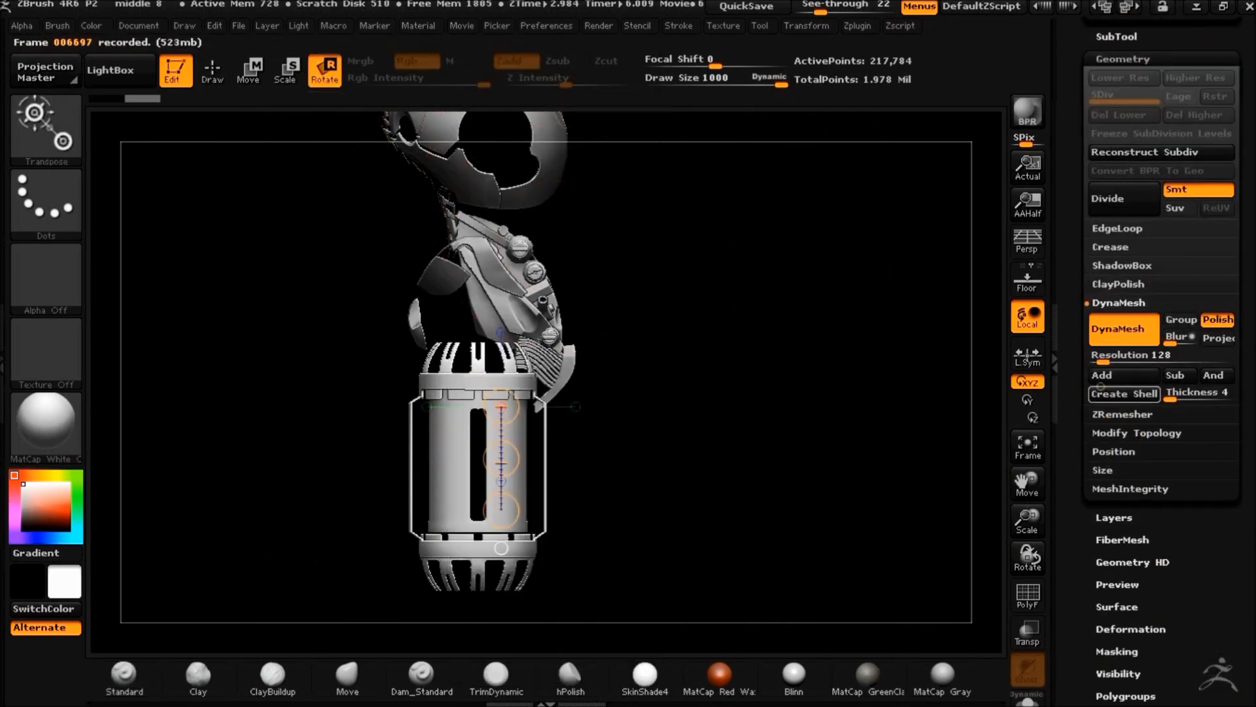
left_click(1102, 470)
left_click_drag(455, 559, 370, 320)
left_click_drag(1186, 402, 1181, 401)
left_click(1027, 447)
left_click(1027, 447)
left_click_drag(763, 427, 691, 320, "alt")
key("w")
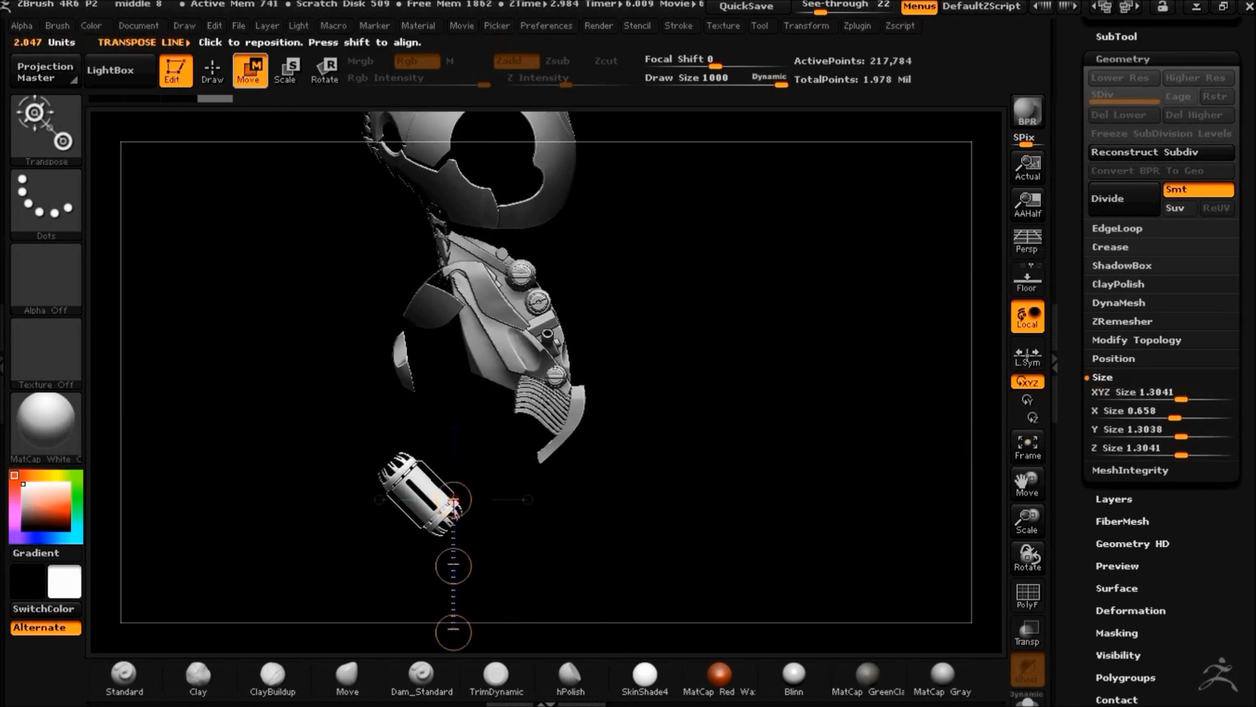
Move the tilted capsule up to the figure's waist and reduce its XYZ size to 0.8364
left_click_drag(401, 558, 486, 362)
left_click_drag(834, 389, 742, 596)
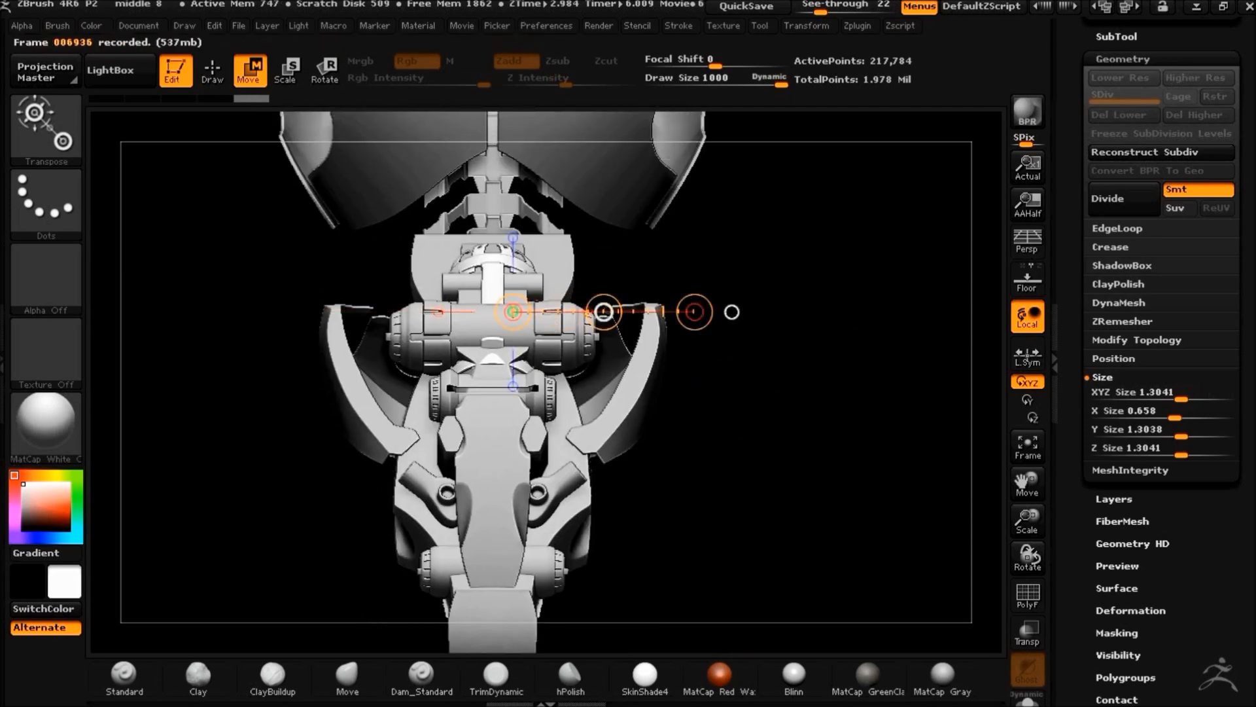
left_click_drag(604, 311, 476, 311)
left_click_drag(1111, 395, 1106, 395)
left_click_drag(612, 468, 708, 416, "shift")
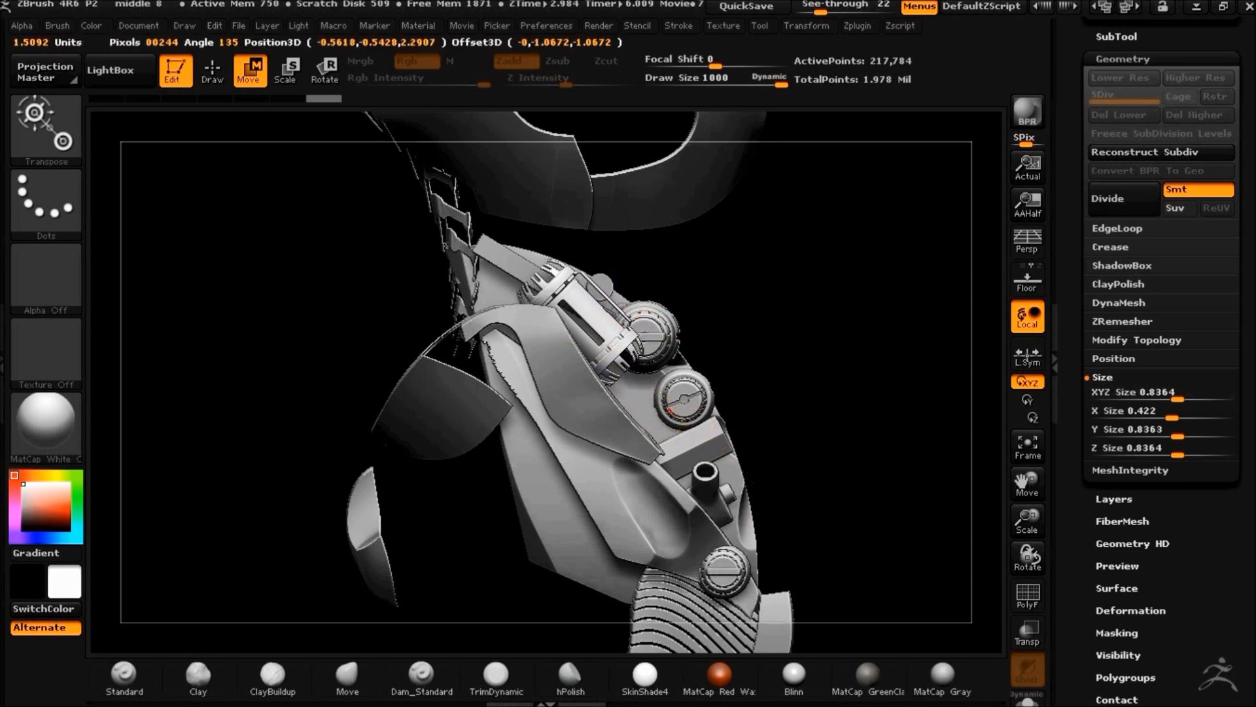
Rotate the capsule at an outward angle and place it beside the waist above the hip joint
left_click_drag(753, 367, 354, 307)
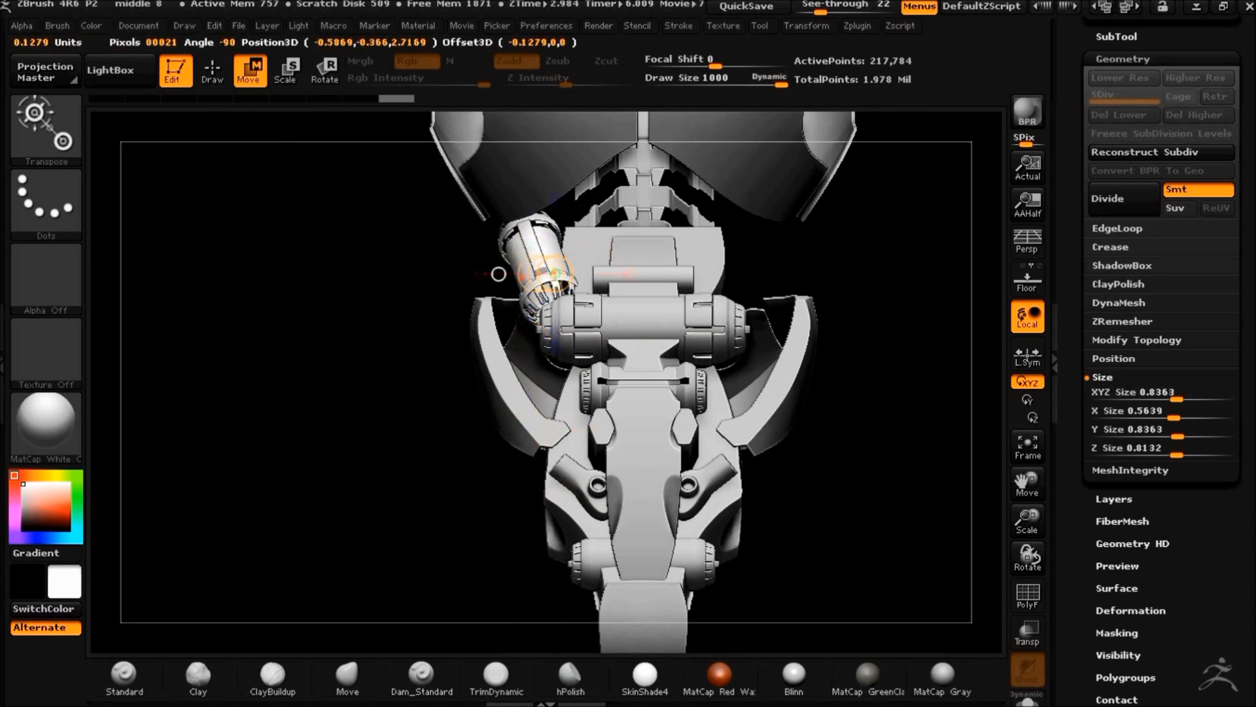
left_click_drag(462, 276, 848, 315)
left_click_drag(802, 350, 755, 265)
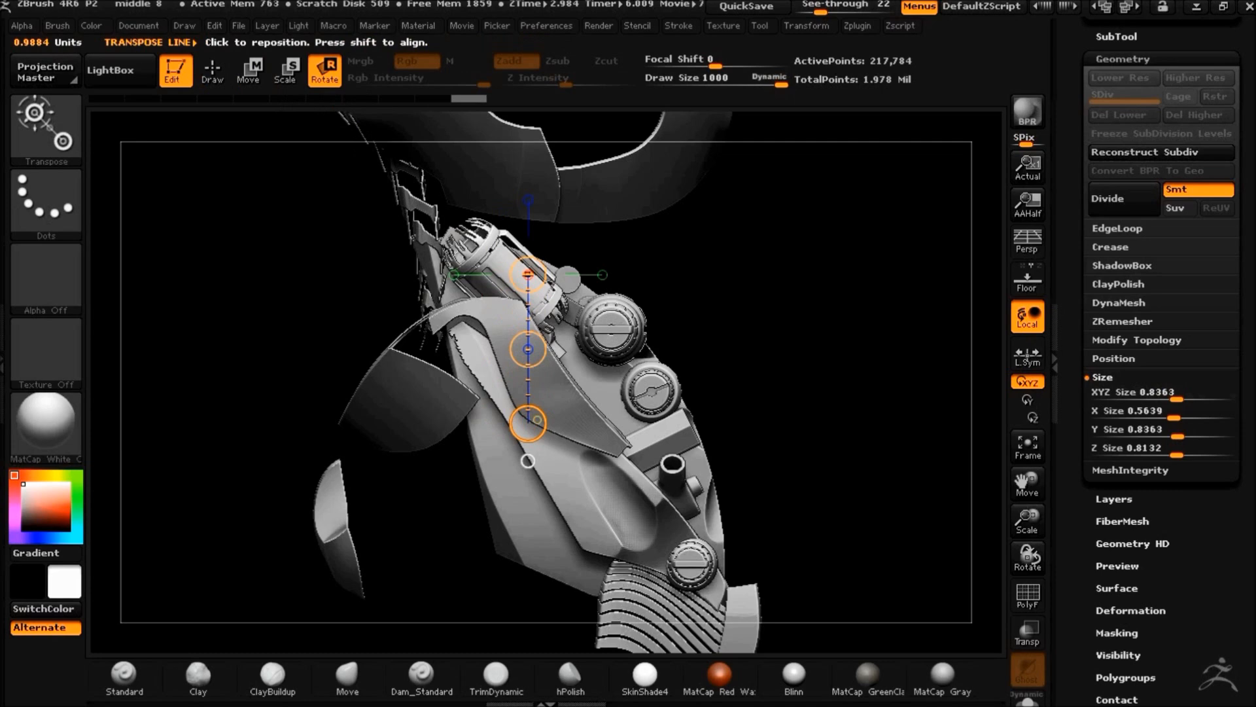
left_click_drag(788, 406, 850, 488)
Set see-through to 0 and mirror the capsule to the figure's other side with Mirror And Weld
left_click(800, 9)
left_click_drag(785, 321, 811, 197)
left_click(1135, 339)
left_click_drag(829, 406, 872, 409)
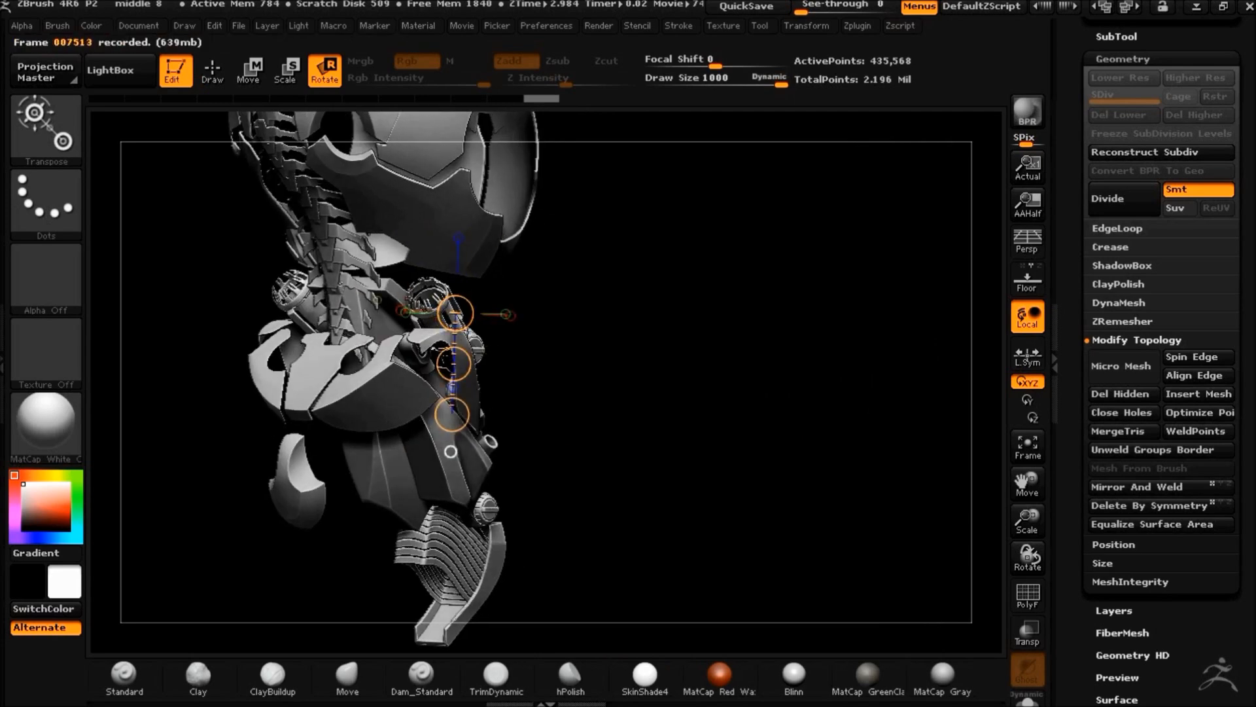
left_click_drag(704, 395, 785, 414)
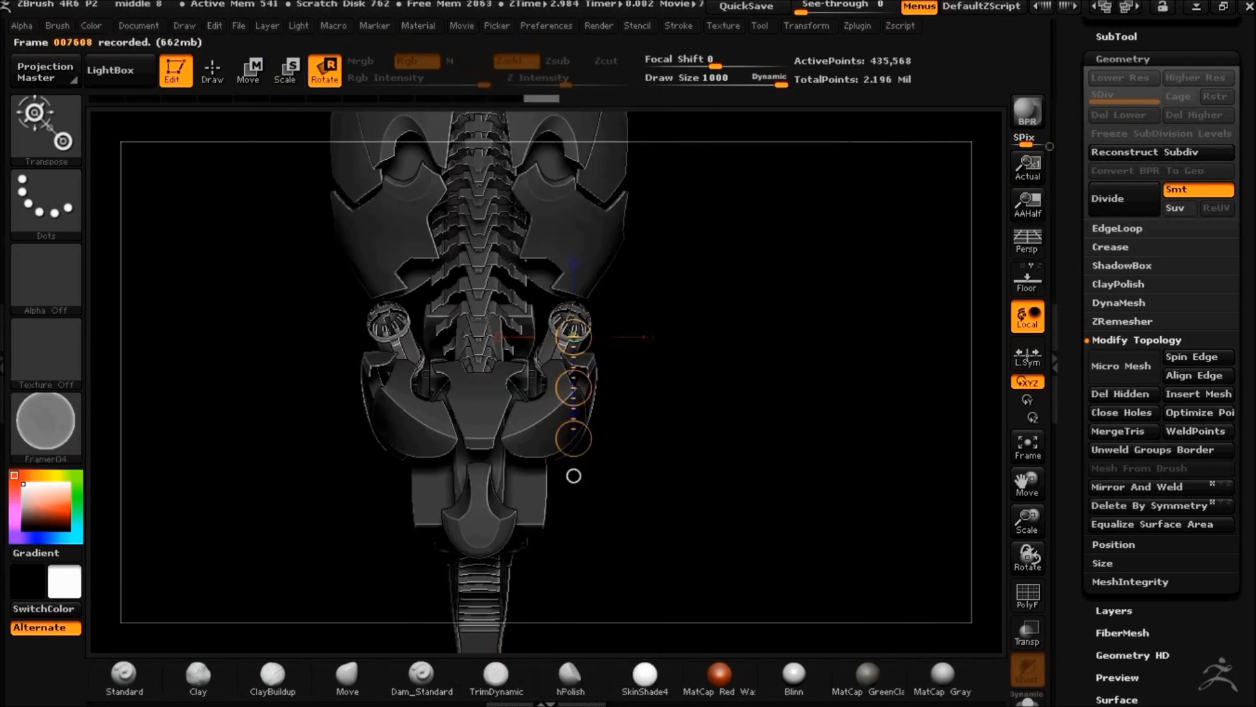
Tilt the newly appended capsule diagonally in side view and move it to the back of the pelvis at XYZ size 1.1692
left_click_drag(796, 501, 747, 451, "alt")
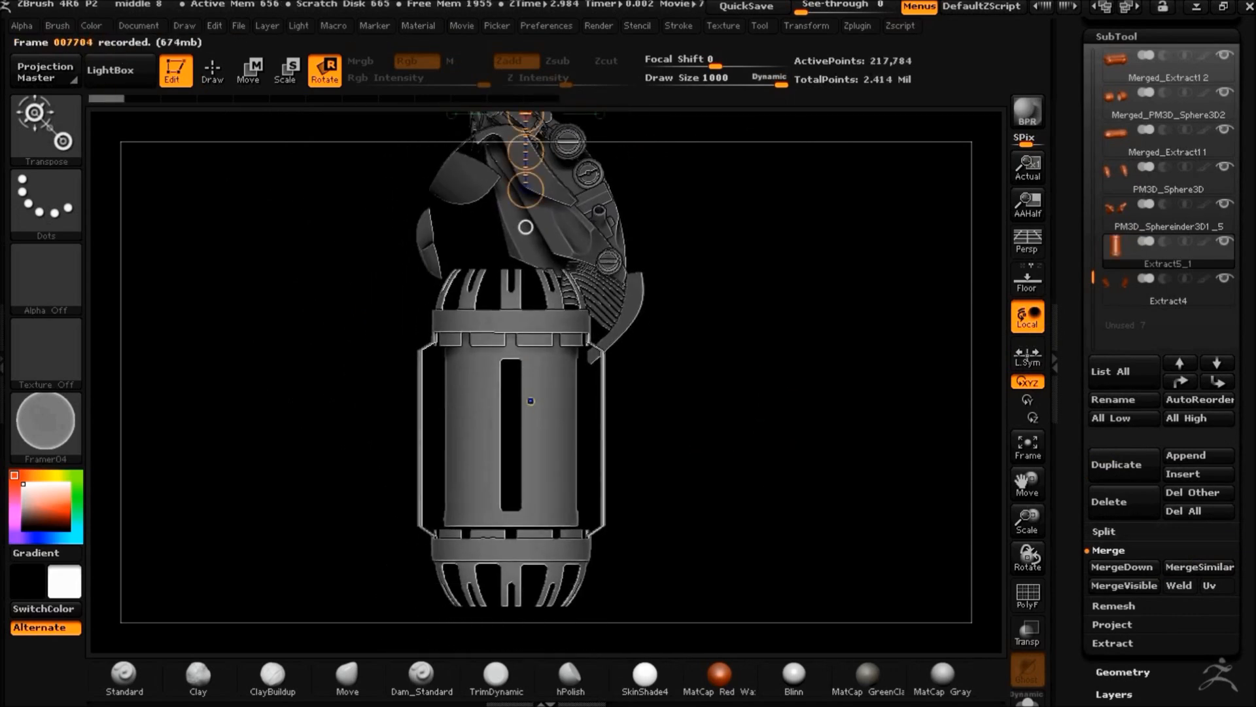
left_click_drag(534, 519, 484, 484)
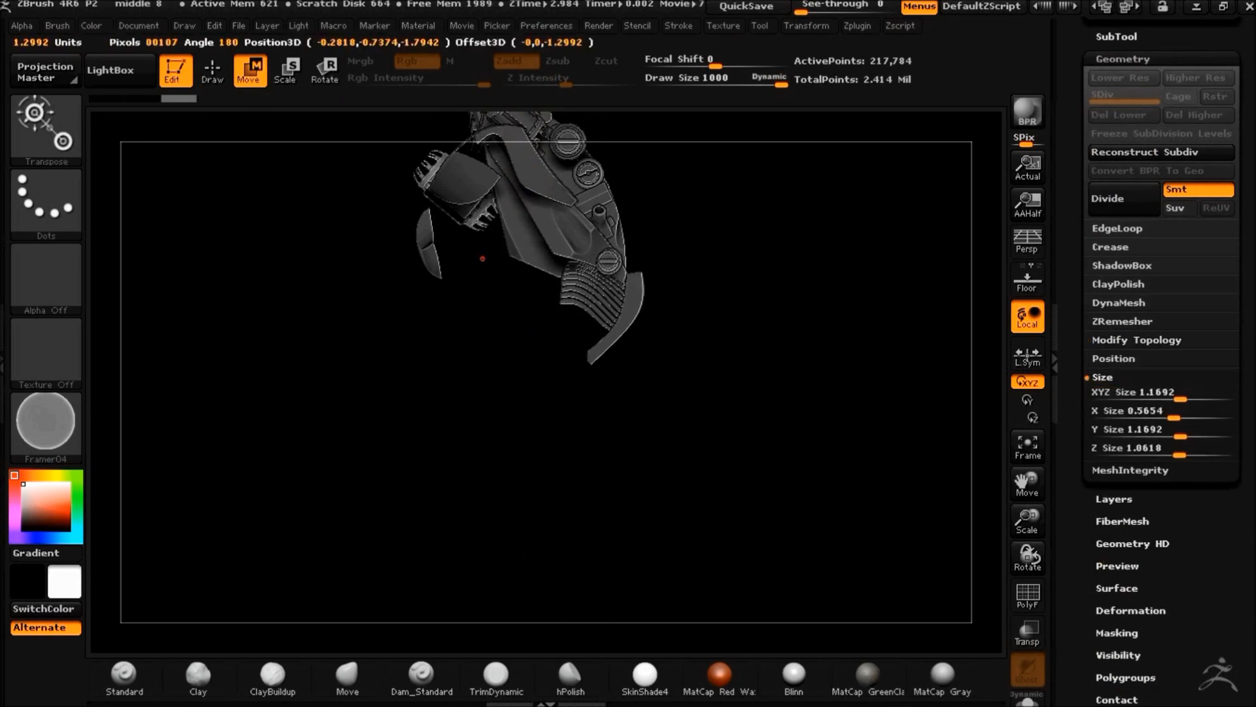
left_click_drag(483, 258, 373, 406)
left_click_drag(776, 404, 466, 360, "alt")
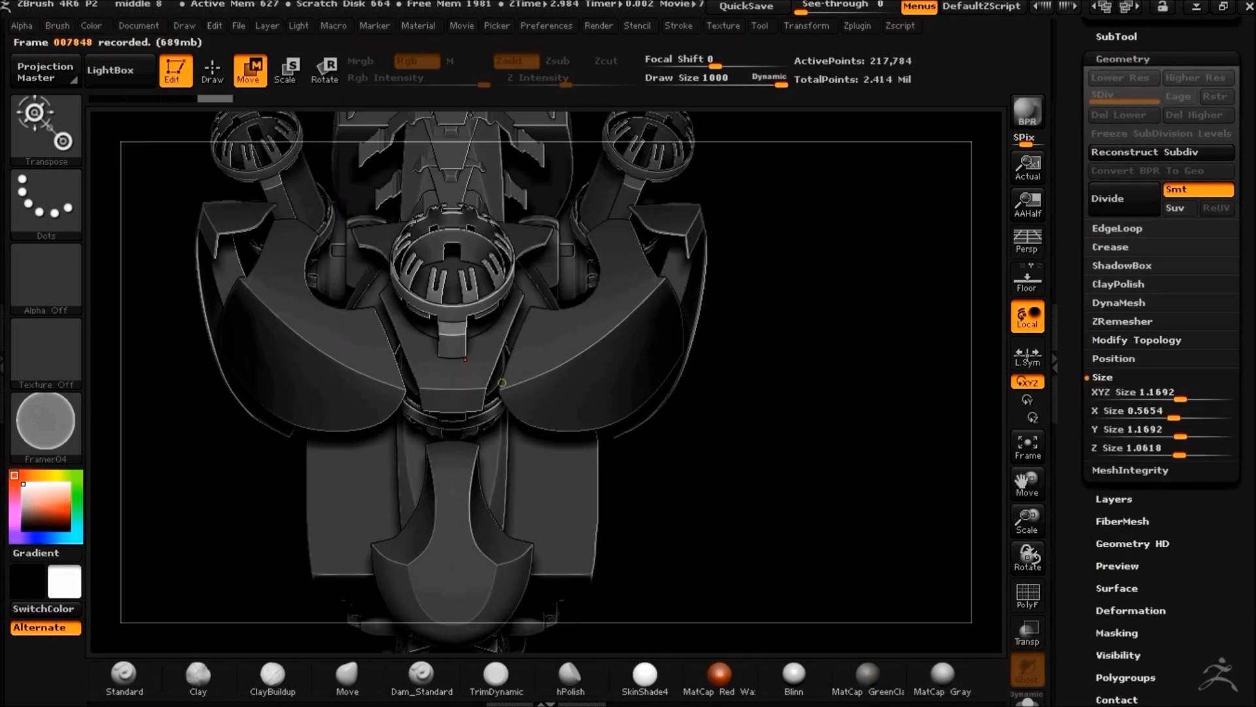
left_click_drag(726, 419, 506, 450, "shift")
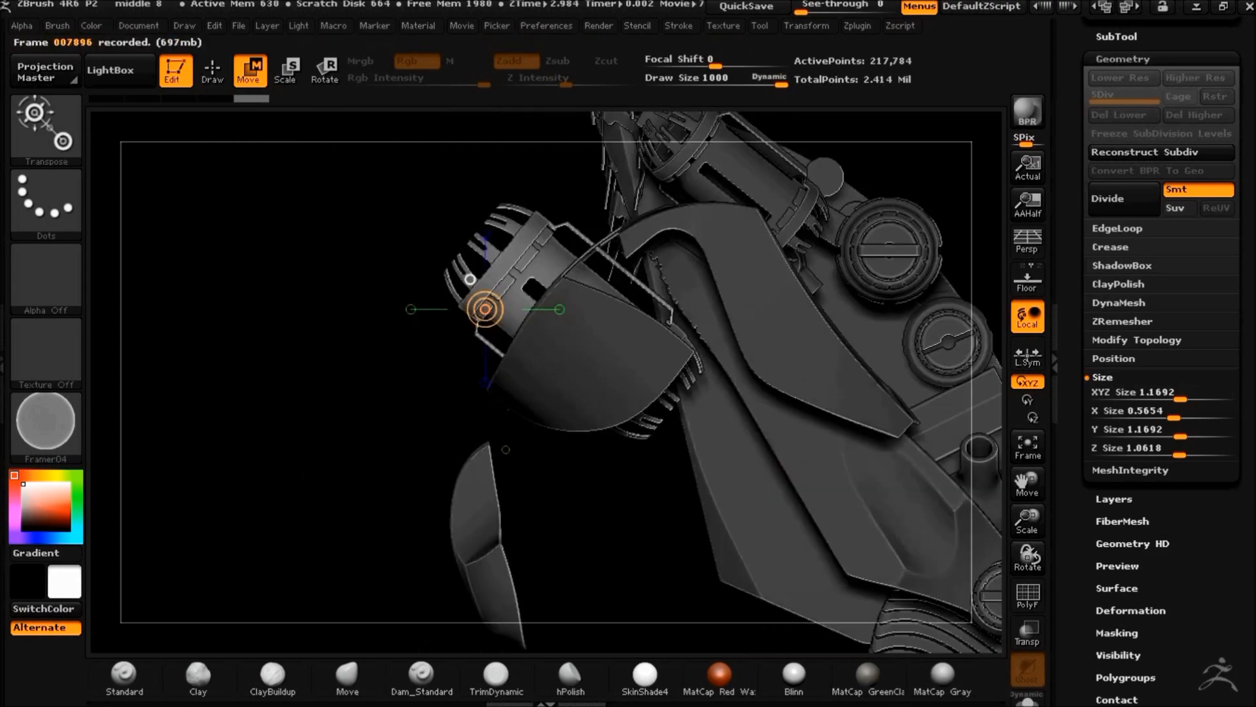
Reduce the pelvis capsule's XYZ size to 0.9364 and move it sideways over the round cutout in the rear pelvis plate
left_click_drag(394, 545, 335, 441)
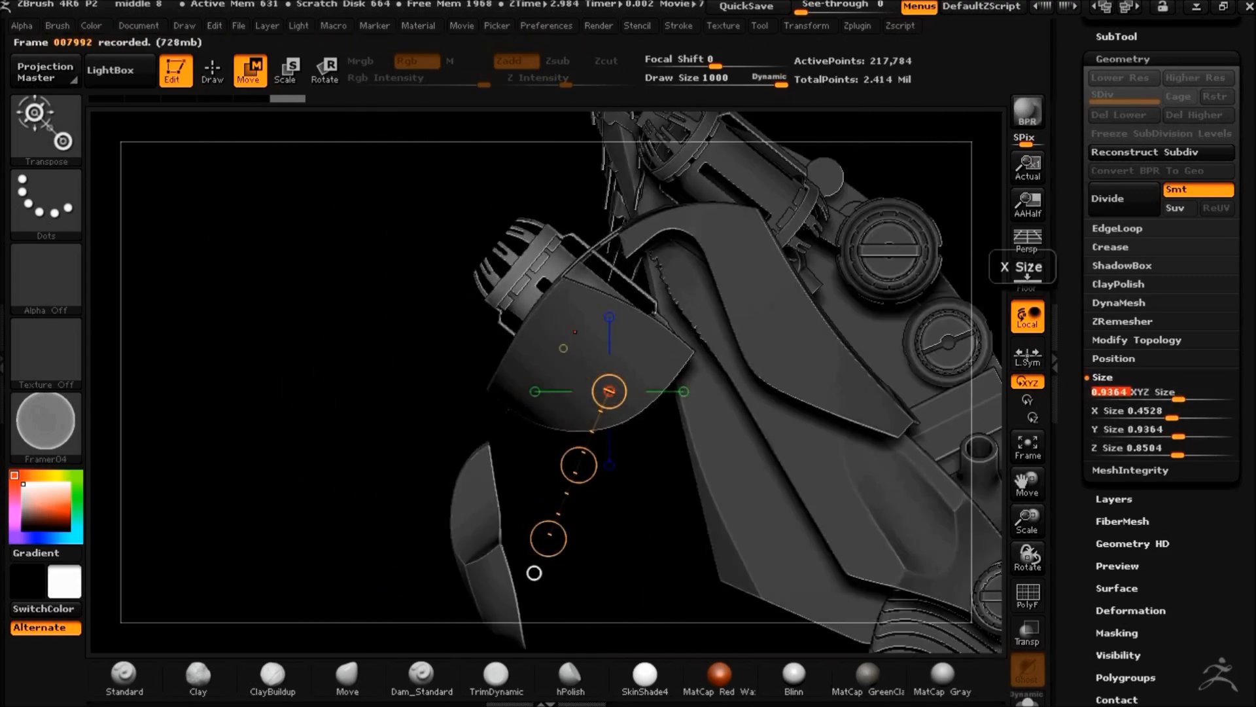
mouse_move(281, 405)
left_mouse_down()
mouse_move(366, 419)
mouse_move(282, 405)
left_mouse_up()
left_click_drag(282, 354, 541, 300)
left_click_drag(775, 451, 834, 577)
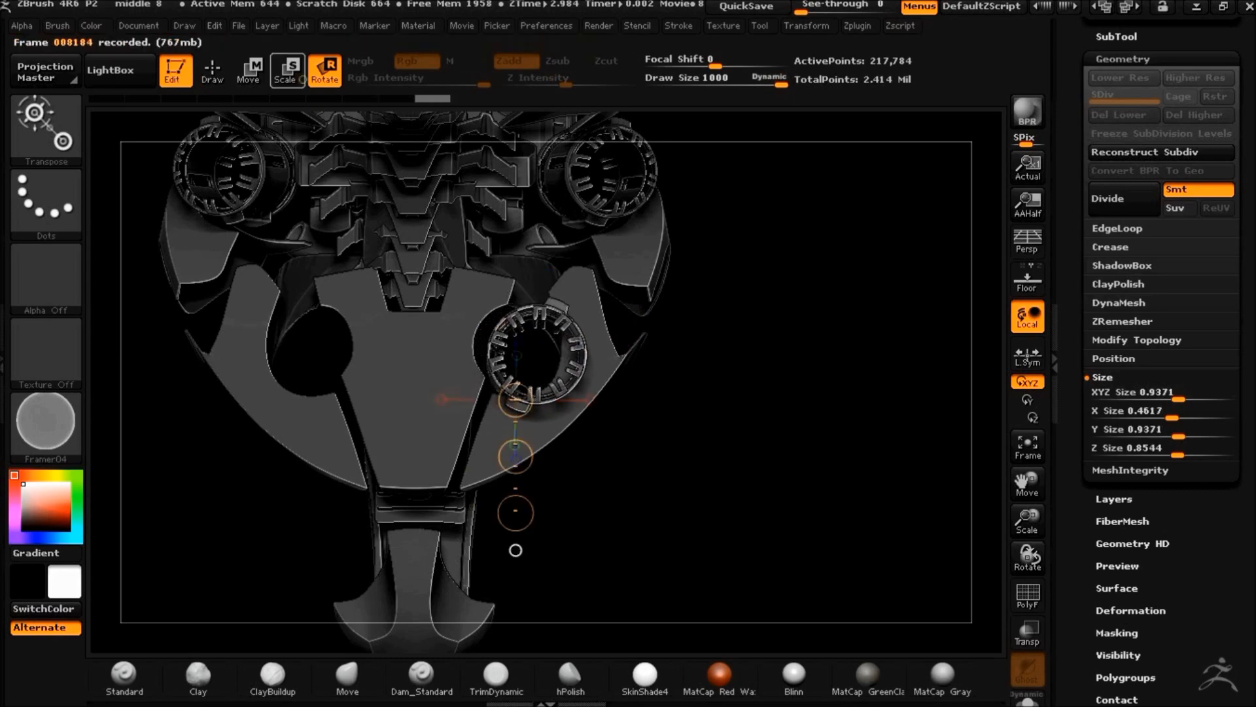
Rotate the capsule in side and rear views so it angles outward from the pelvis cutout
left_click_drag(645, 349, 654, 349)
left_click_drag(788, 589, 621, 406)
key("r")
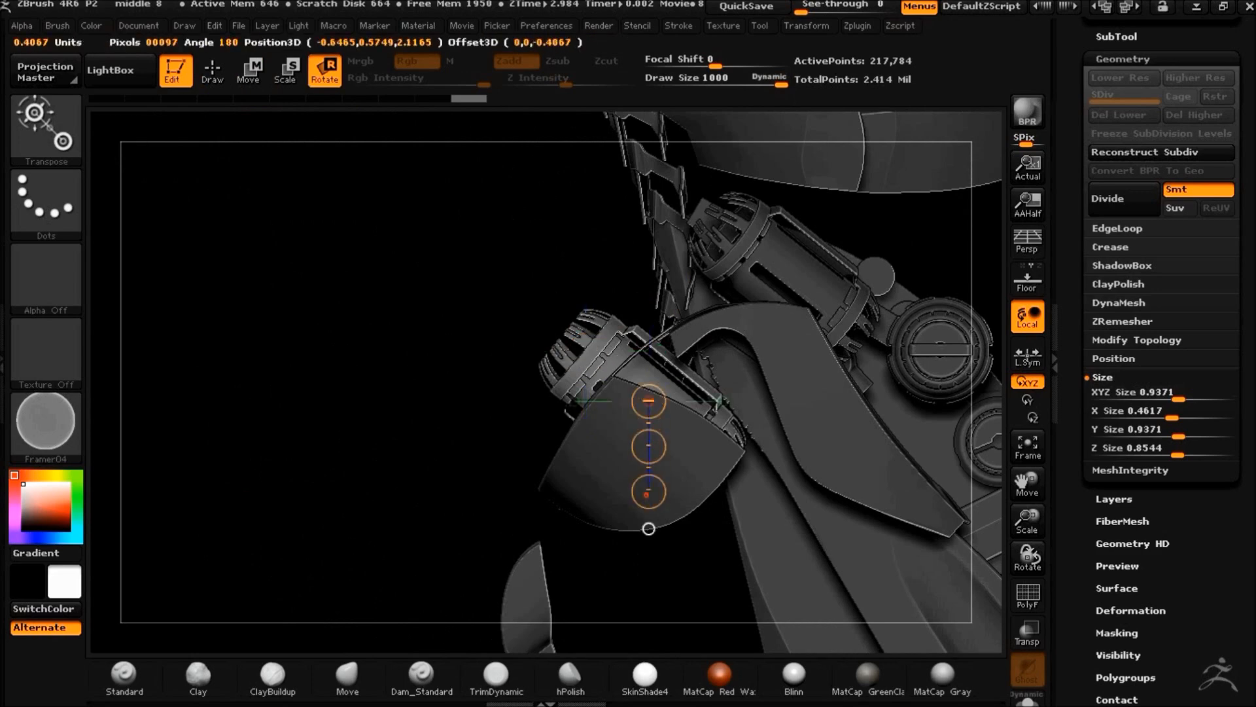
left_click_drag(647, 497, 648, 496)
left_click_drag(314, 449, 857, 581)
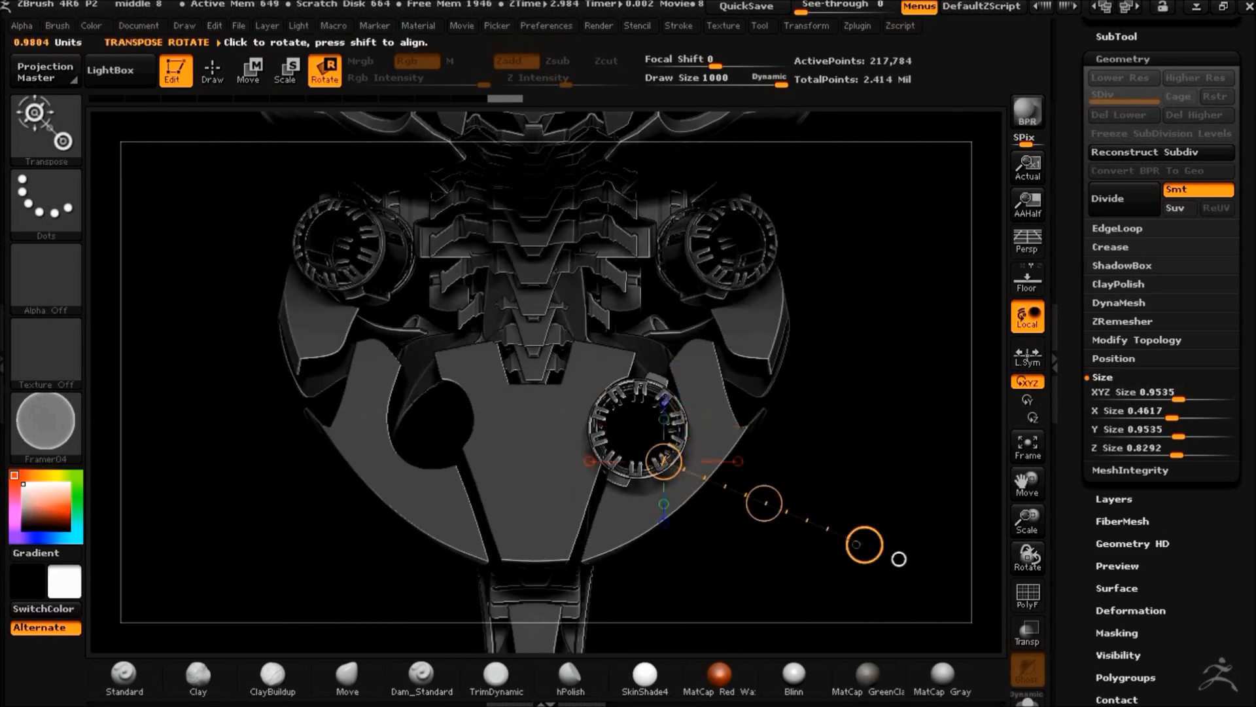
left_click_drag(899, 559, 465, 495)
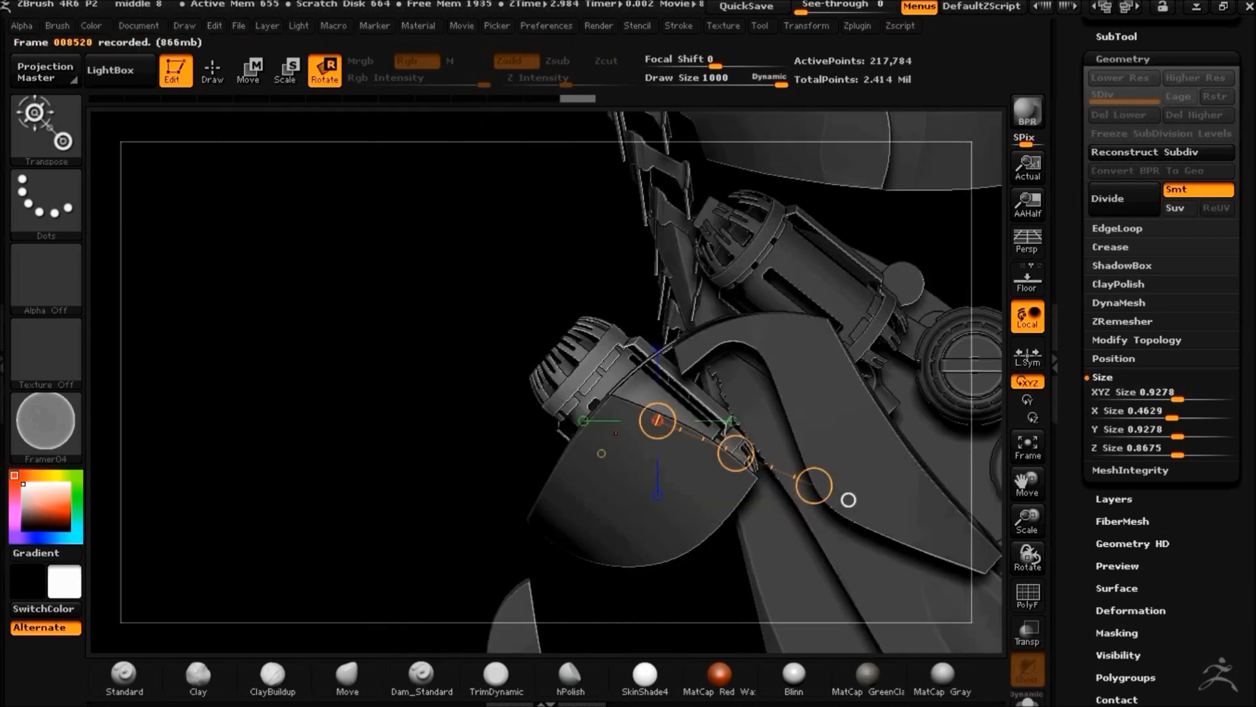
Mirror the pelvis capsule to the figure's other side with Mirror And Weld
left_click(1134, 340)
left_click(1126, 486)
left_click_drag(314, 392, 751, 445, "alt")
left_click_drag(903, 445, 849, 391, "alt")
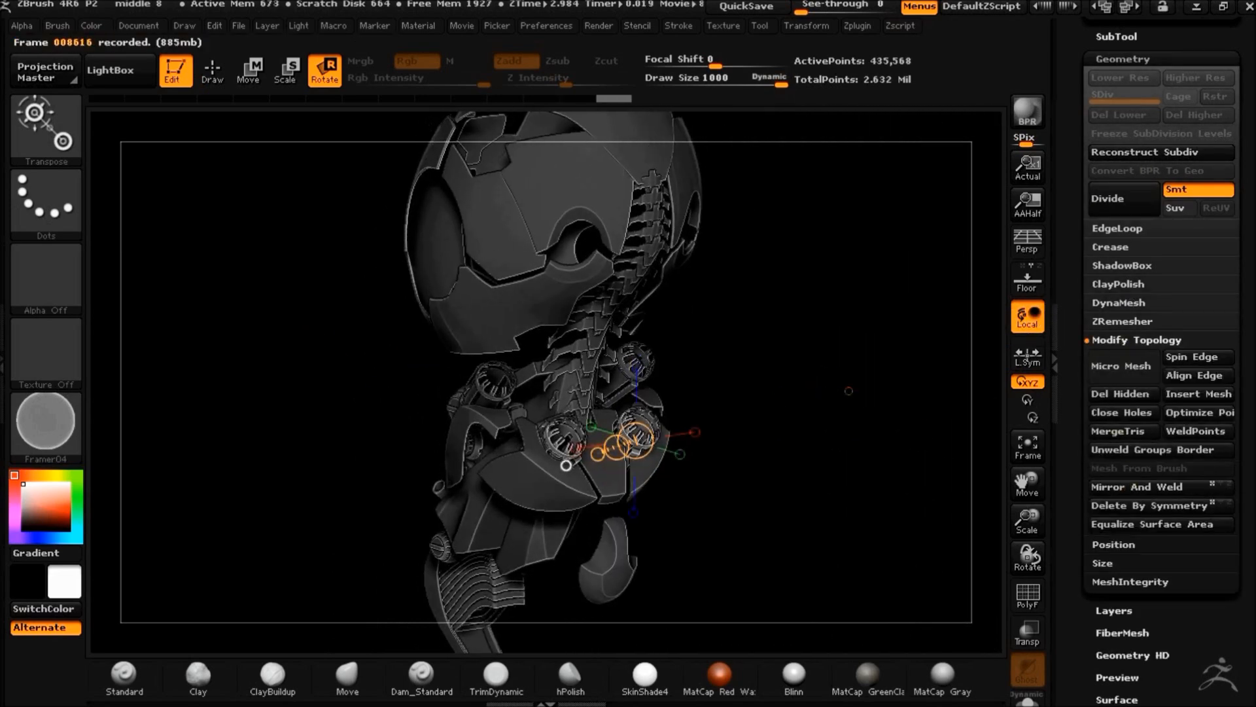
left_click_drag(838, 489, 822, 409)
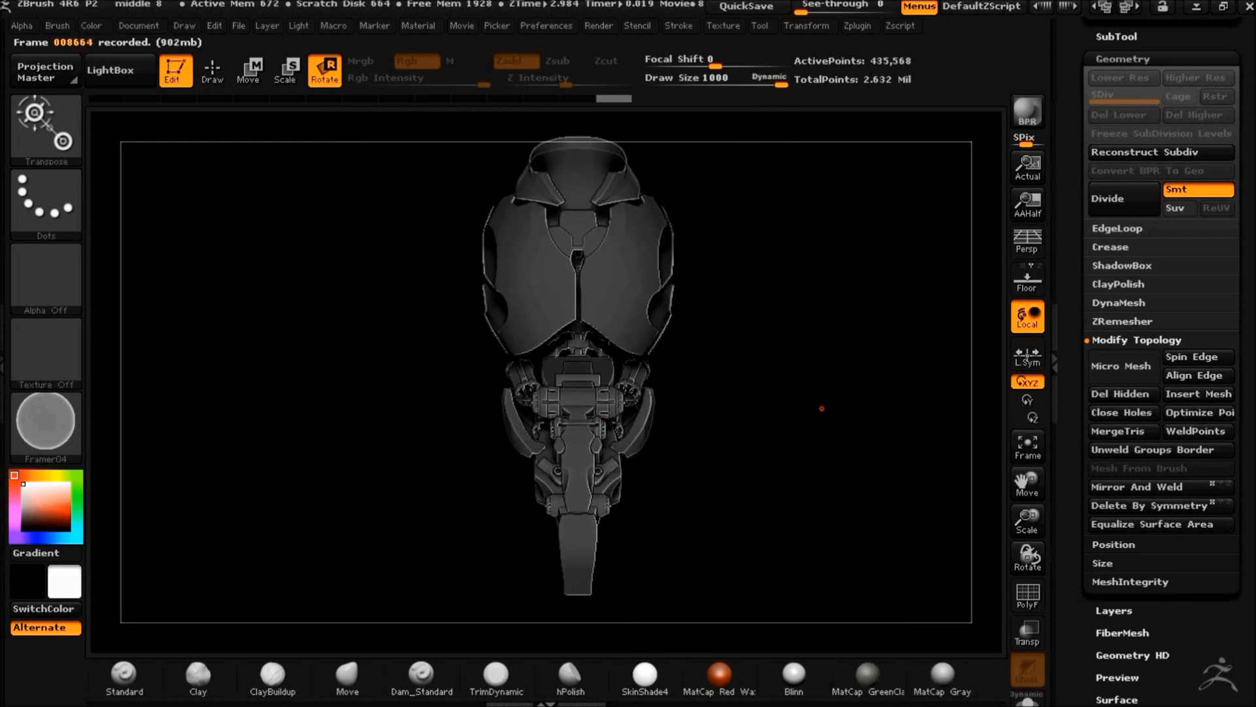
Preview the figure with different materials and with perspective toggled to examine the mirrored capsules on the waist and pelvis
left_click(46, 419)
left_click(154, 407)
left_click_drag(247, 419, 262, 432)
left_click(46, 420)
left_click(592, 444)
left_click(46, 420)
left_click(942, 408)
key("p")
left_click_drag(828, 419, 607, 419)
key("p")
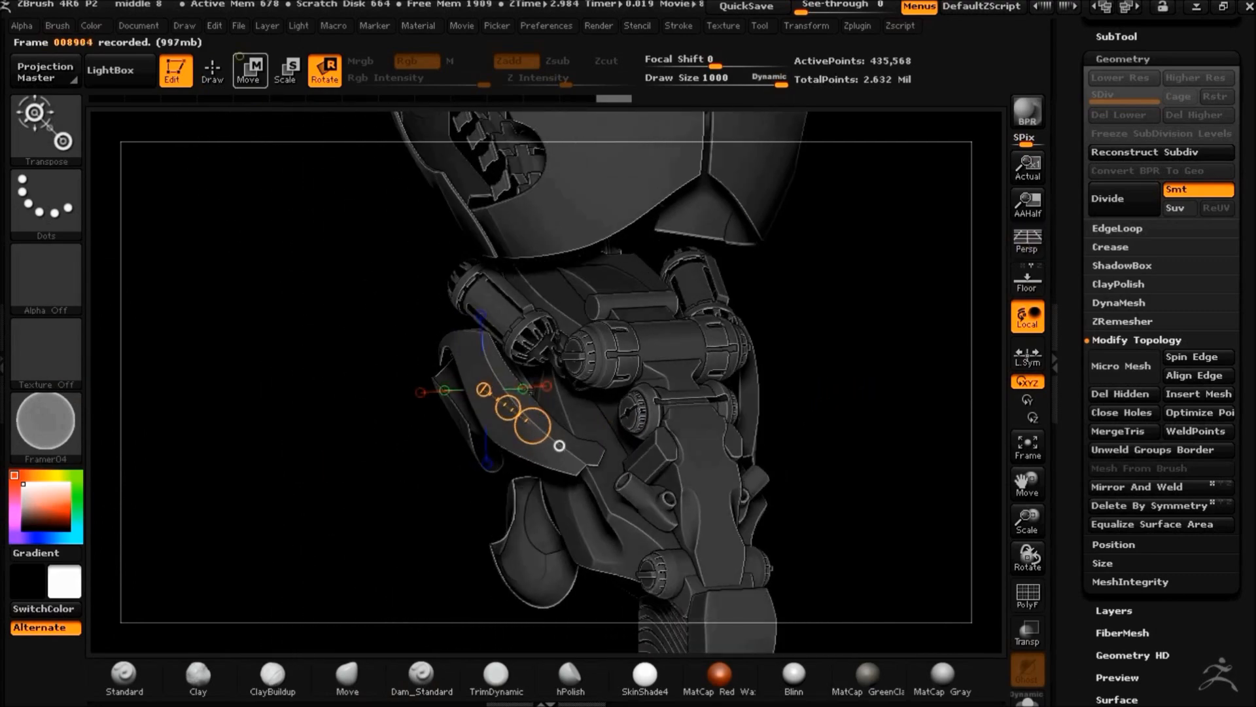